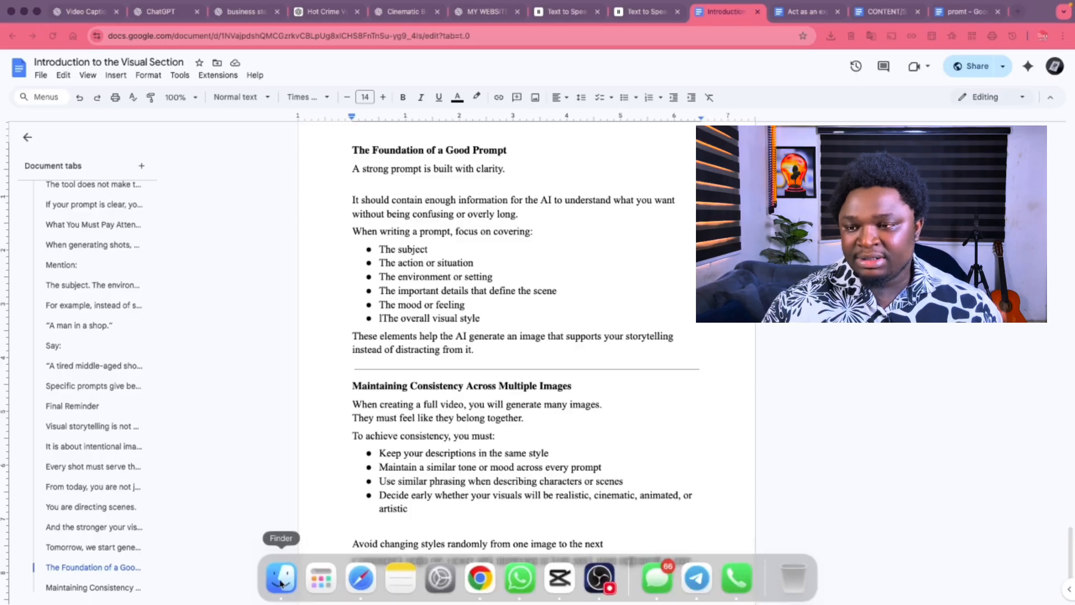
# Switch to Finder and open the CapCut folder among the orange-tagged items.
pyautogui.click(282, 580)
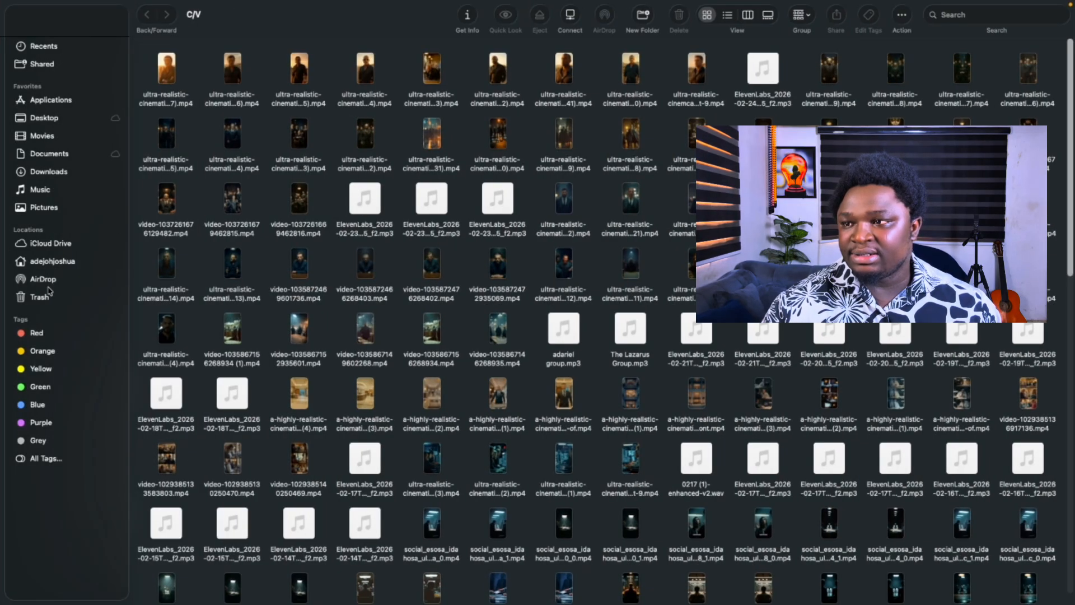
pyautogui.click(42, 352)
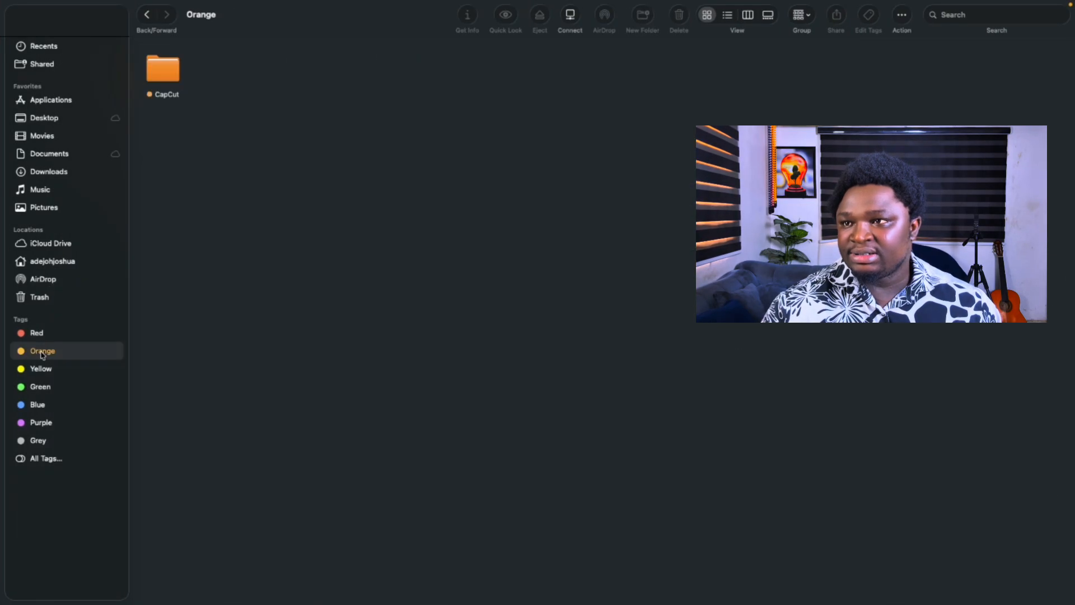
pyautogui.doubleClick(165, 73)
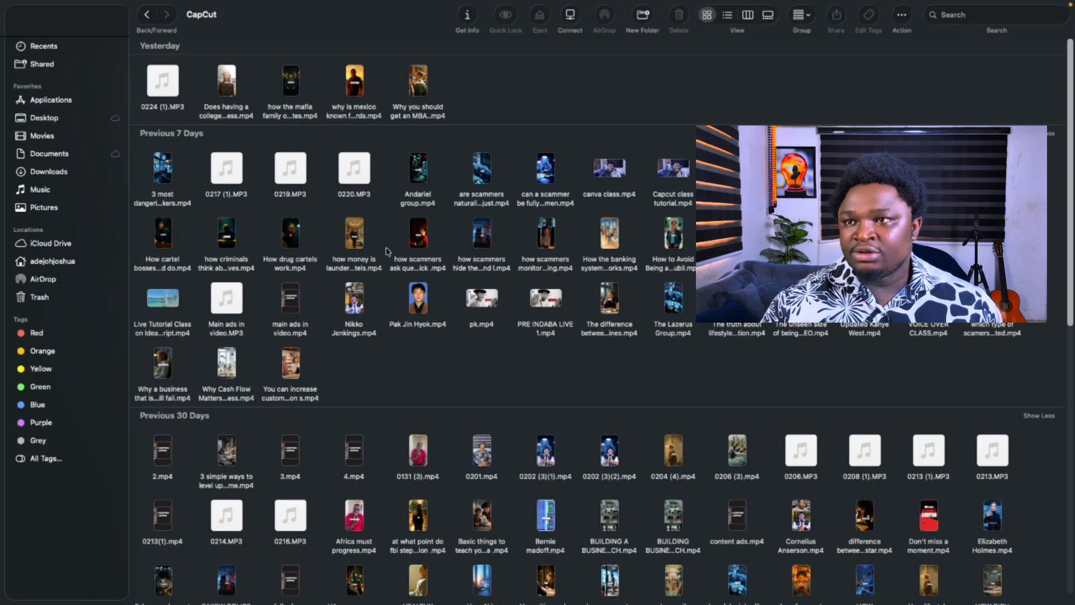
# Preview the "are scammers naturally smart" video in the CapCut folder, skim ahead through it and close the preview.
pyautogui.click(480, 169)
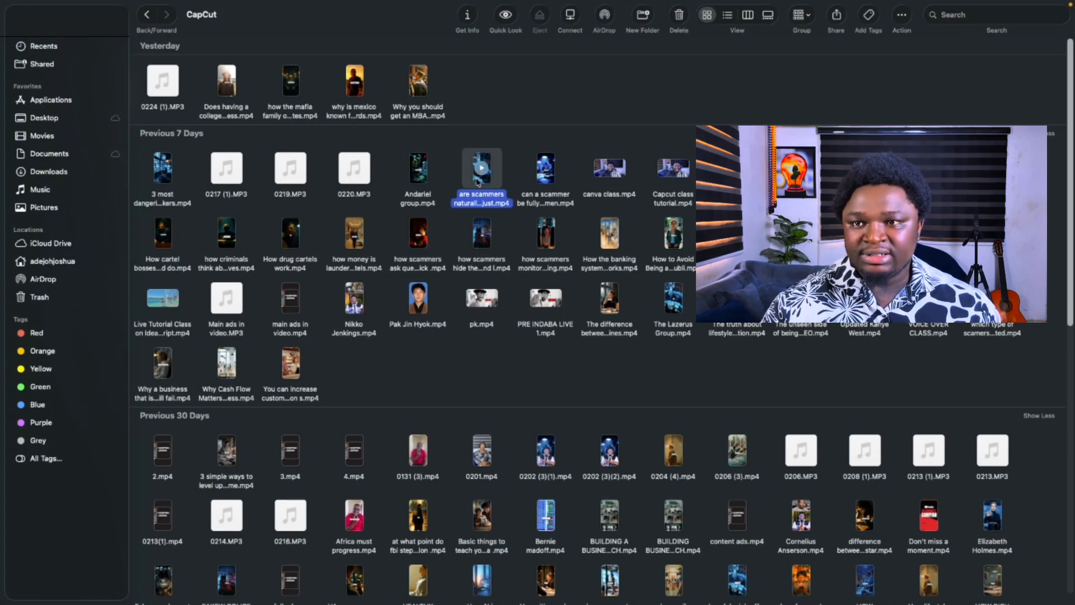
pyautogui.press('space')
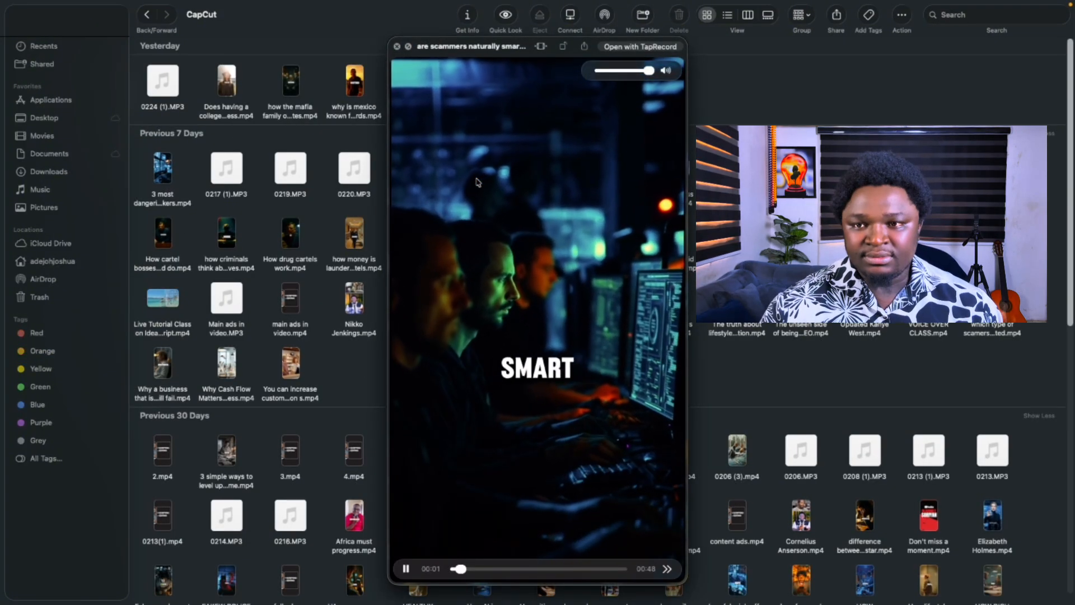
pyautogui.click(520, 570)
pyautogui.click(549, 569)
pyautogui.press('space')
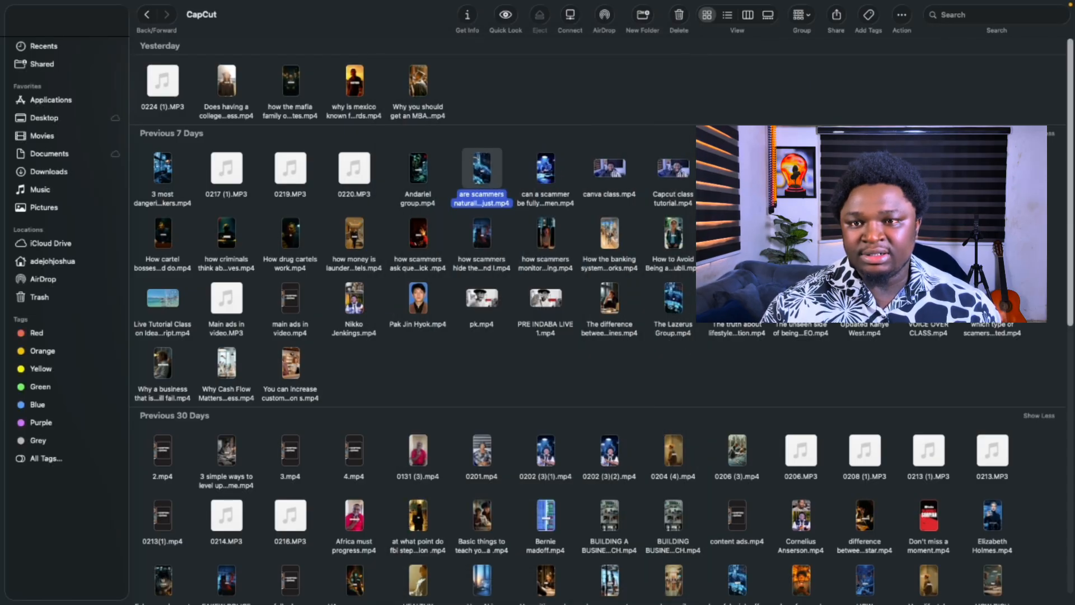
# Preview the "How to build systems in your…" video, skip ahead in it and close the preview.
pyautogui.click(736, 233)
pyautogui.press('space')
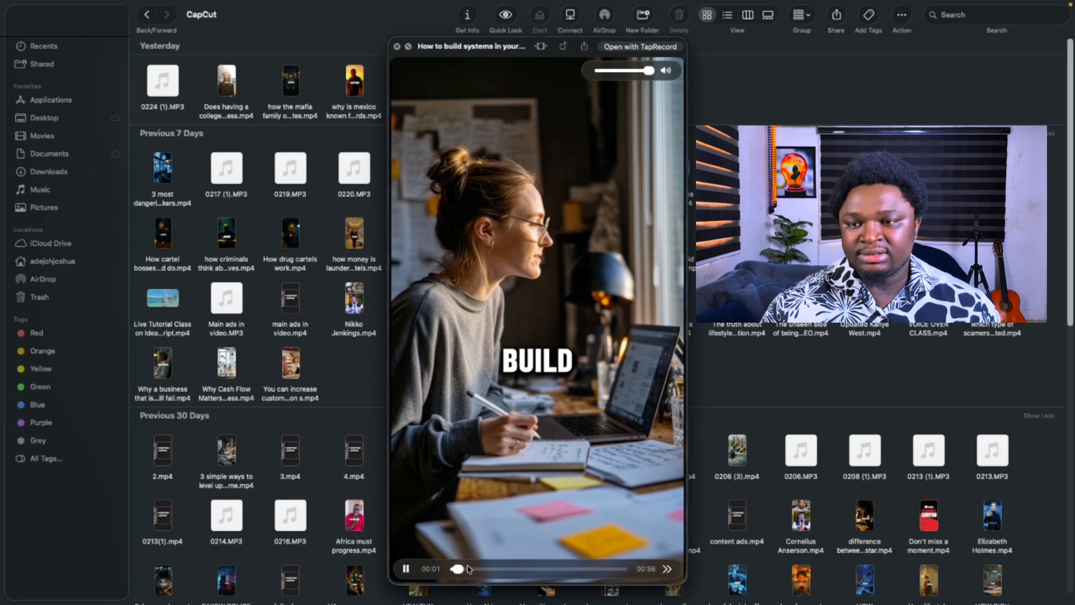
pyautogui.click(481, 569)
pyautogui.press('space')
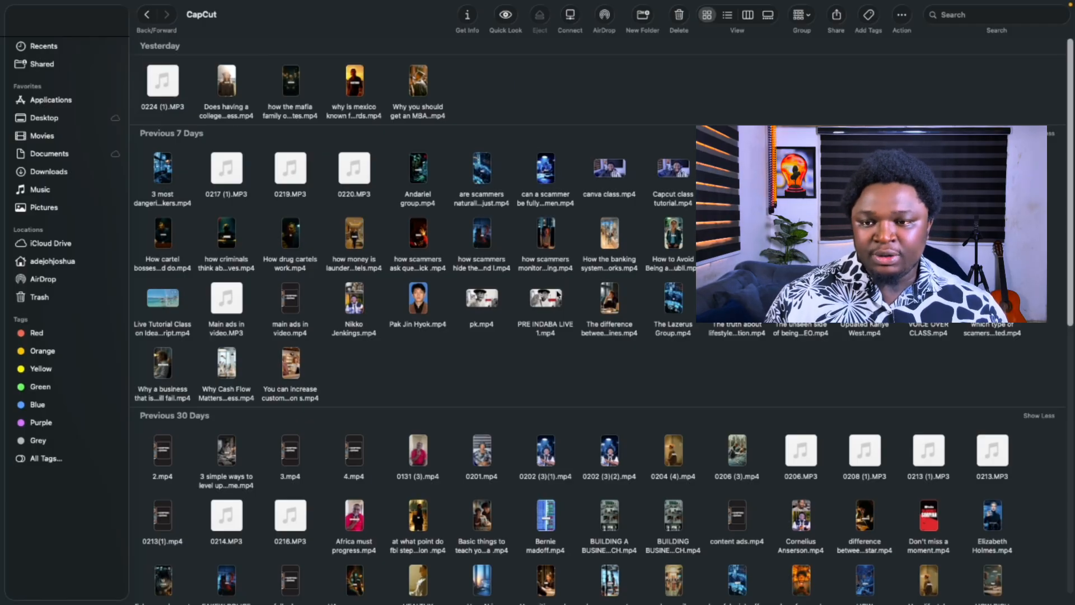
# Switch to Chrome and bring up the "Act as an expert content strategist and storyteller" document, checking the content script prompts on the way.
pyautogui.moveTo(523, 590)
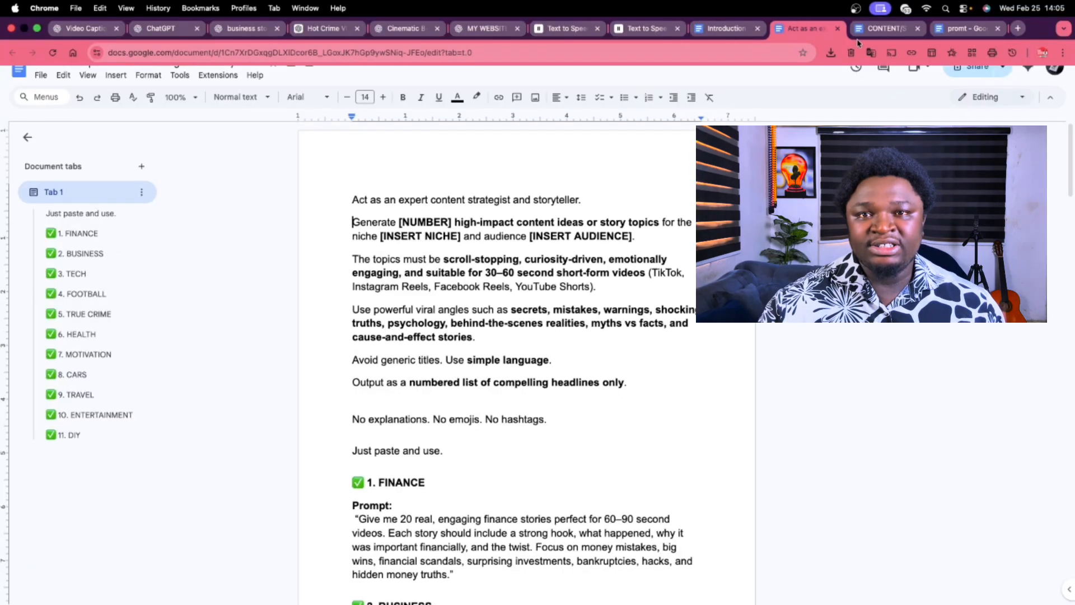
pyautogui.click(885, 31)
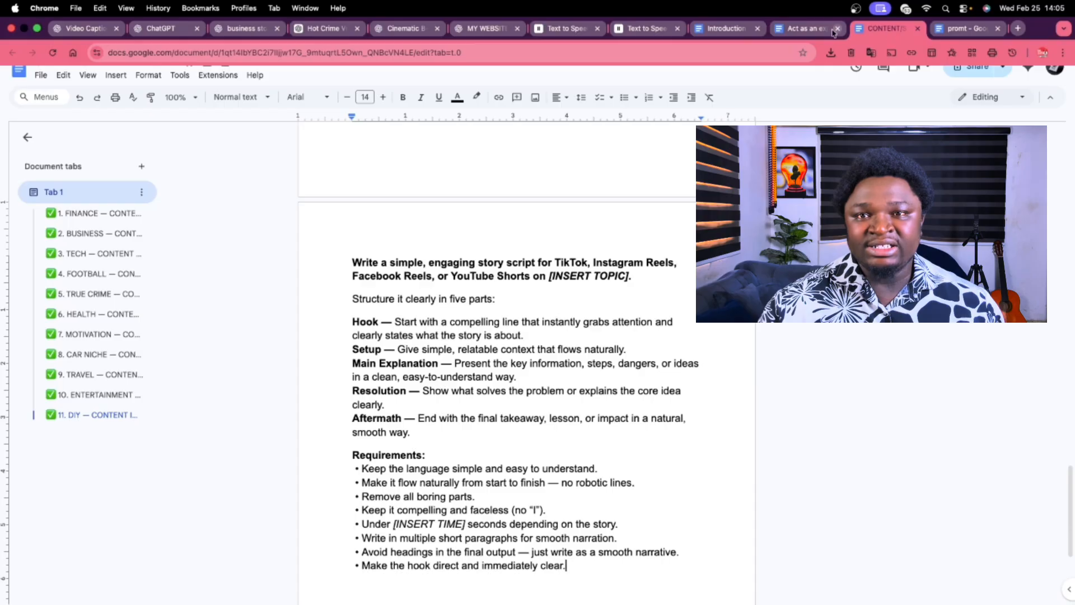
pyautogui.click(808, 28)
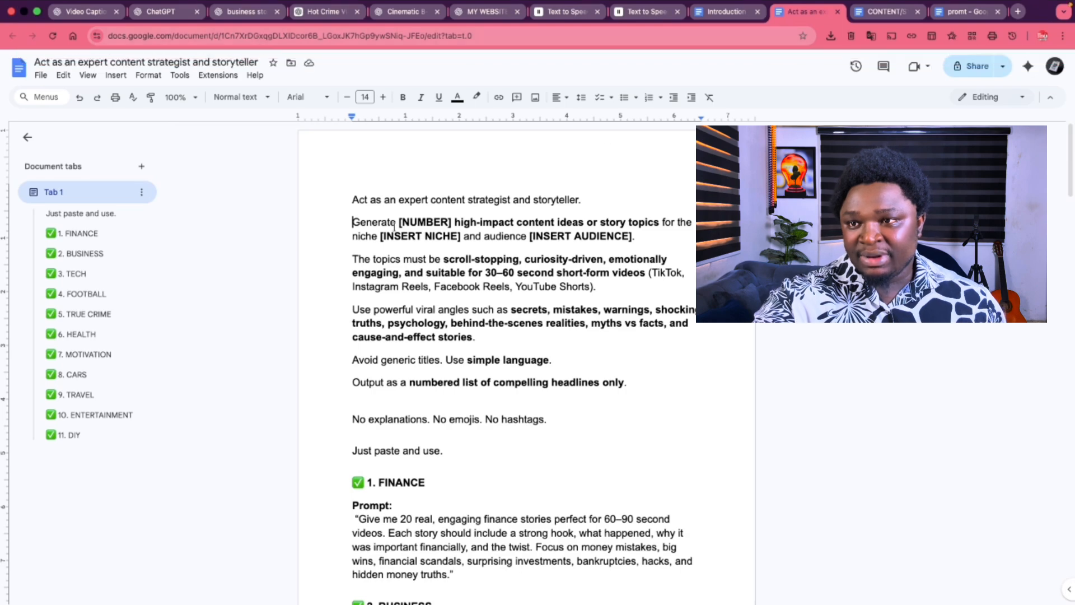
pyautogui.moveTo(351, 198); pyautogui.dragTo(479, 402)
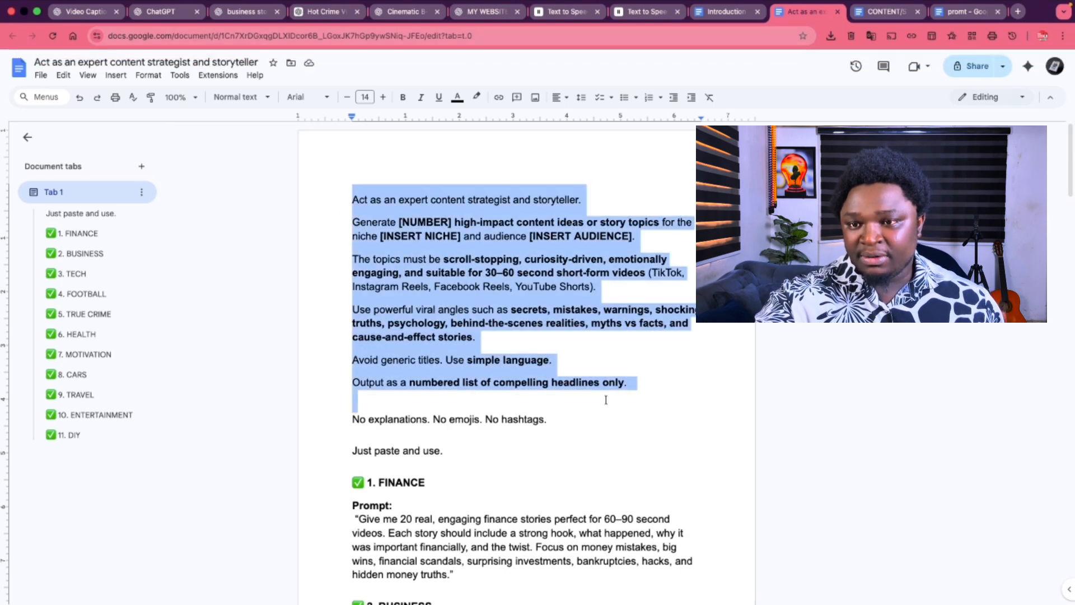
pyautogui.moveTo(606, 400); pyautogui.dragTo(653, 389)
pyautogui.click(431, 268)
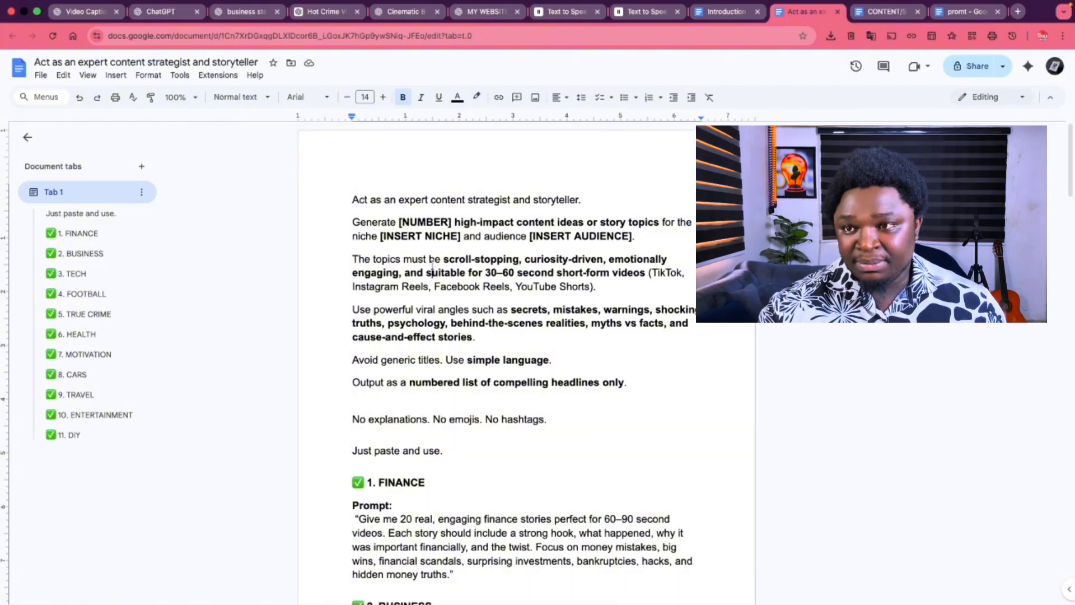
pyautogui.moveTo(353, 200); pyautogui.dragTo(356, 199)
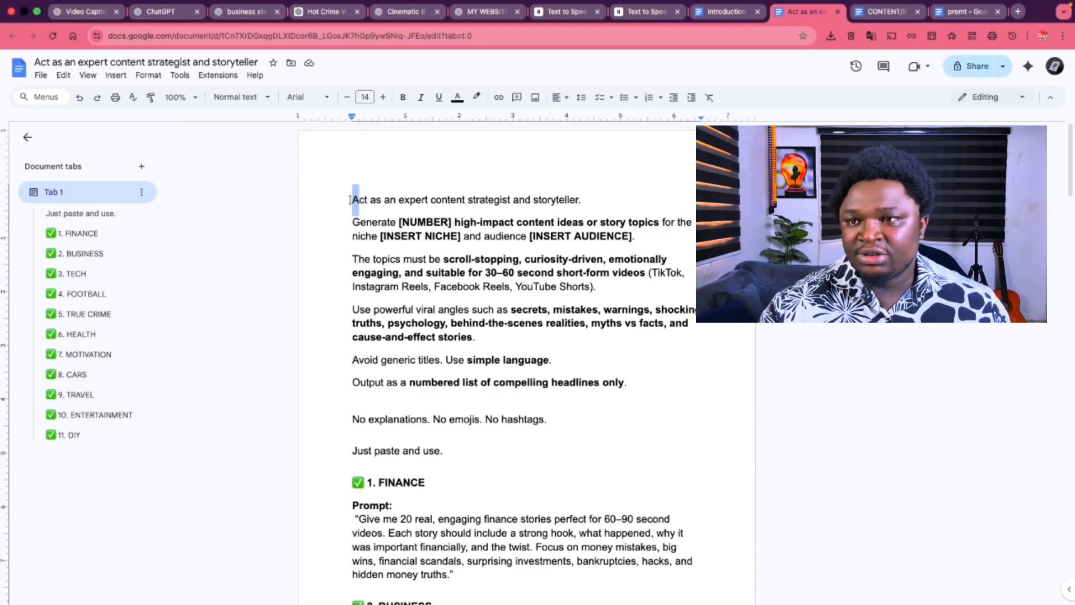
pyautogui.click(356, 199)
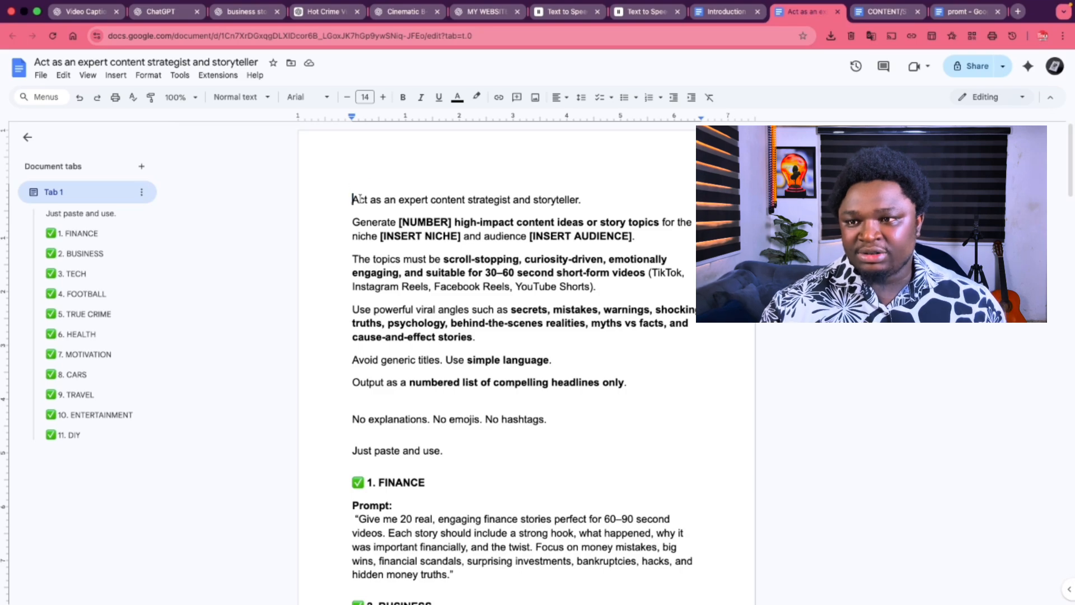
# Copy the general prompt from "Act as an expert content strategist" through "compelling headlines only" into a new ChatGPT chat without sending it.
pyautogui.moveTo(358, 199); pyautogui.dragTo(723, 390)
pyautogui.press('super+c')
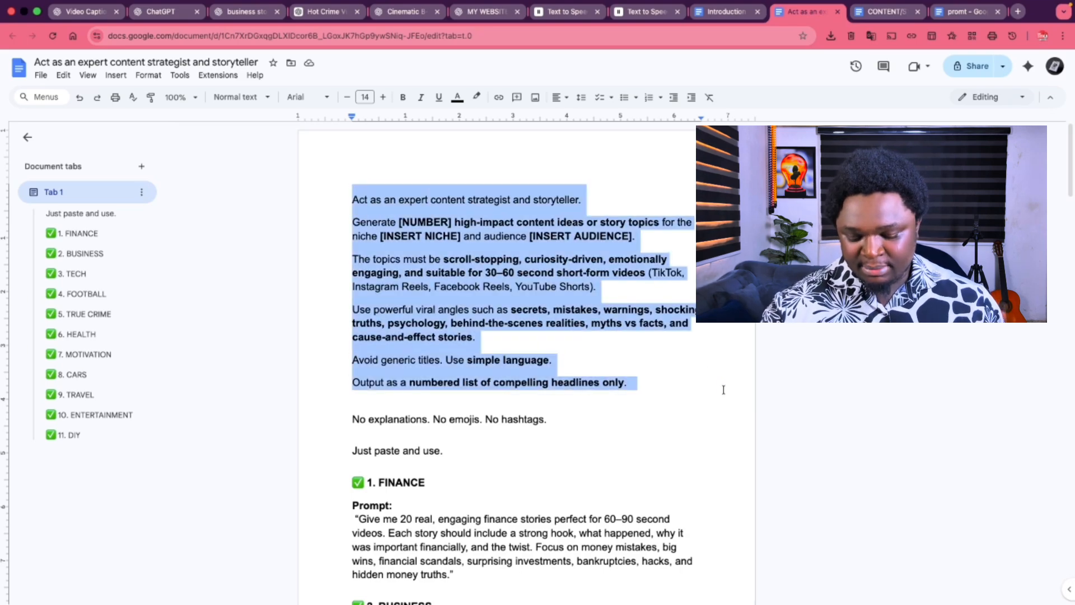
pyautogui.click(1018, 11)
pyautogui.click(493, 280)
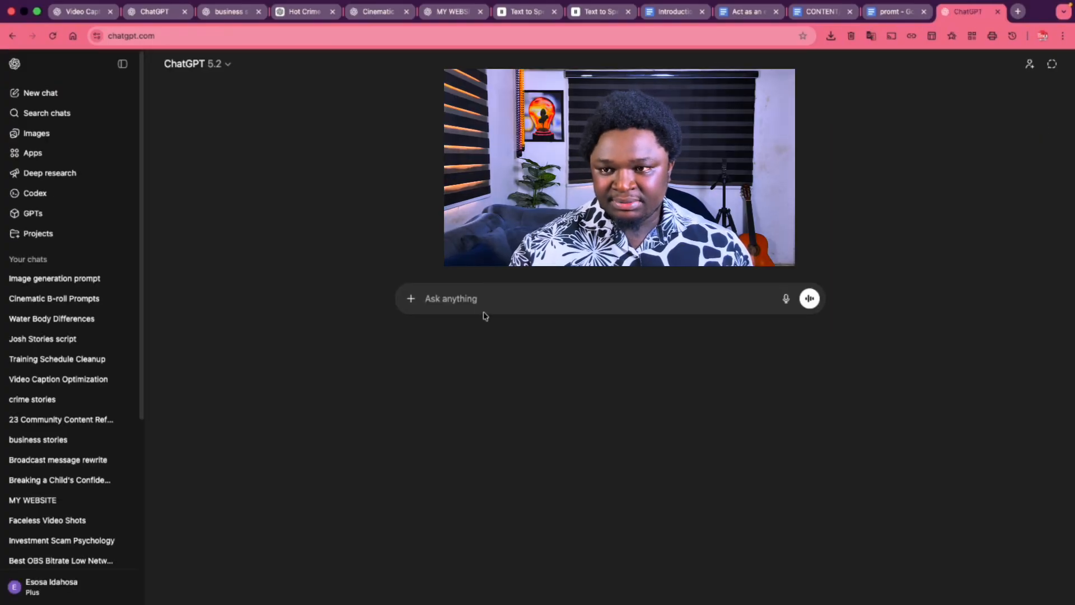
pyautogui.press('super+v')
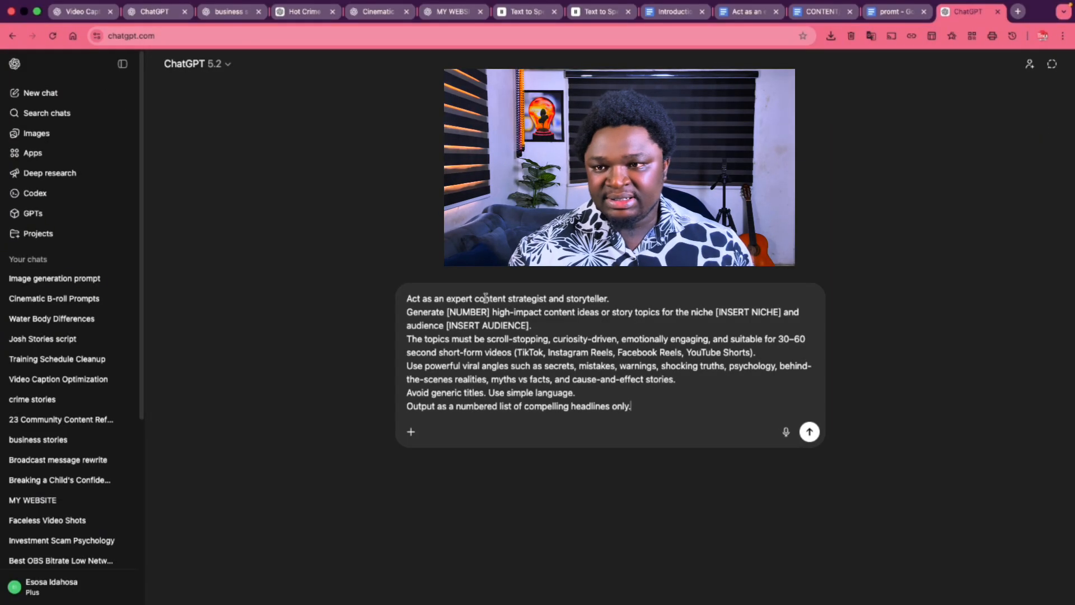
# Separate every paragraph of the pasted prompt with a blank line, down to the final "Output as a numbered list" sentence.
pyautogui.click(629, 299)
pyautogui.hotkey('shift', 'Return')
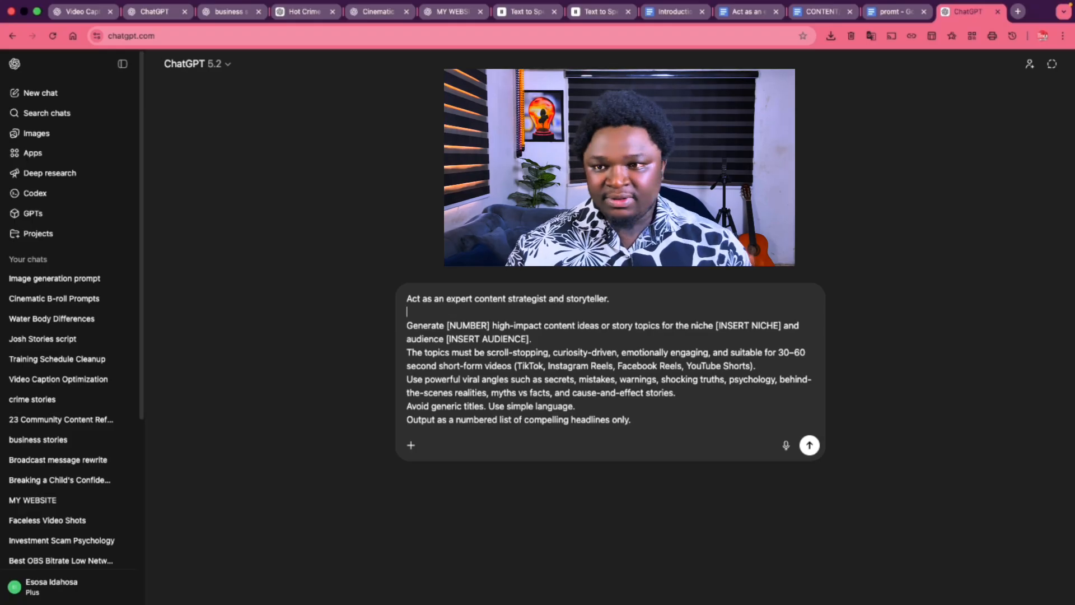
pyautogui.click(591, 340)
pyautogui.hotkey('shift', 'Return')
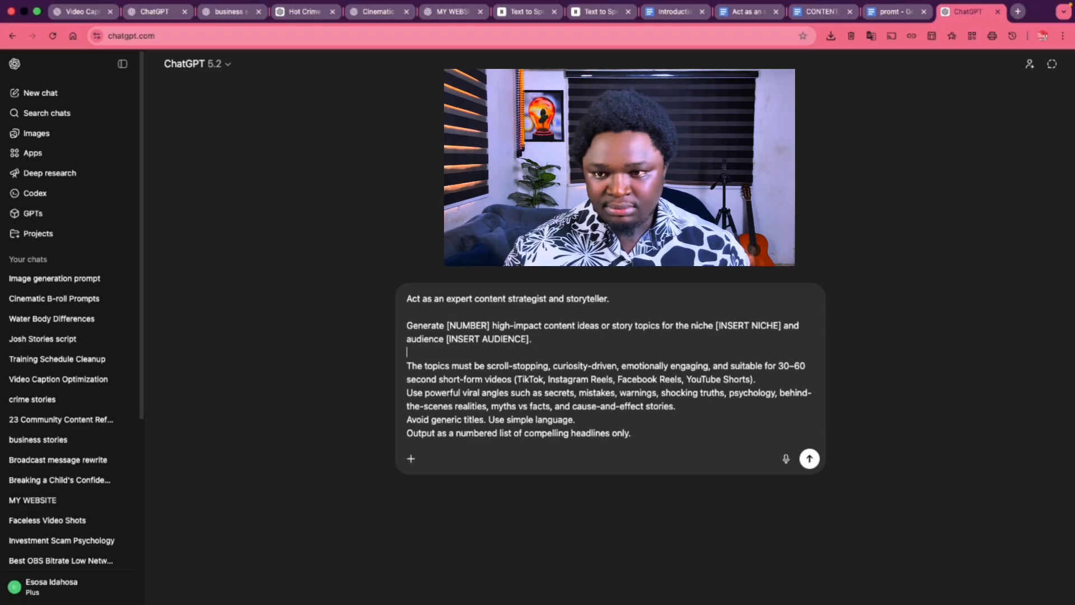
pyautogui.click(774, 379)
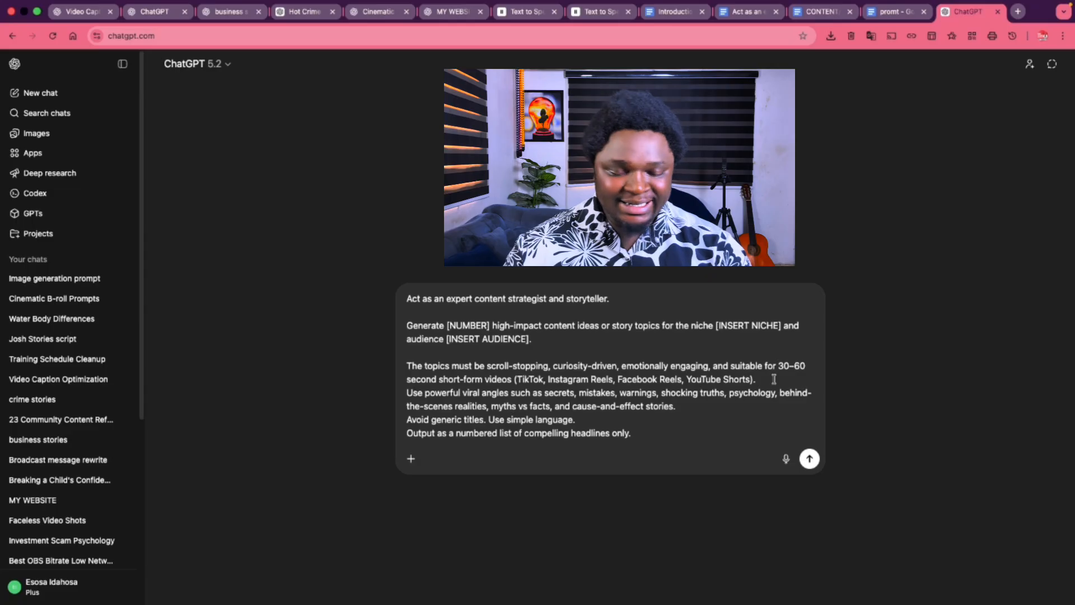
pyautogui.hotkey('shift', 'Return')
pyautogui.click(724, 409)
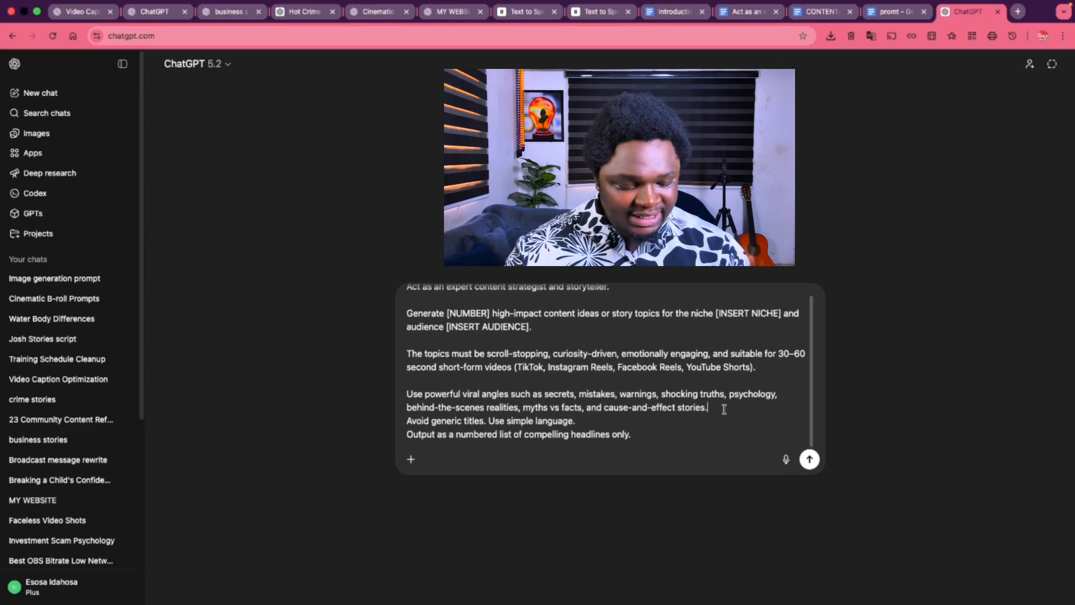
pyautogui.hotkey('shift', 'Return')
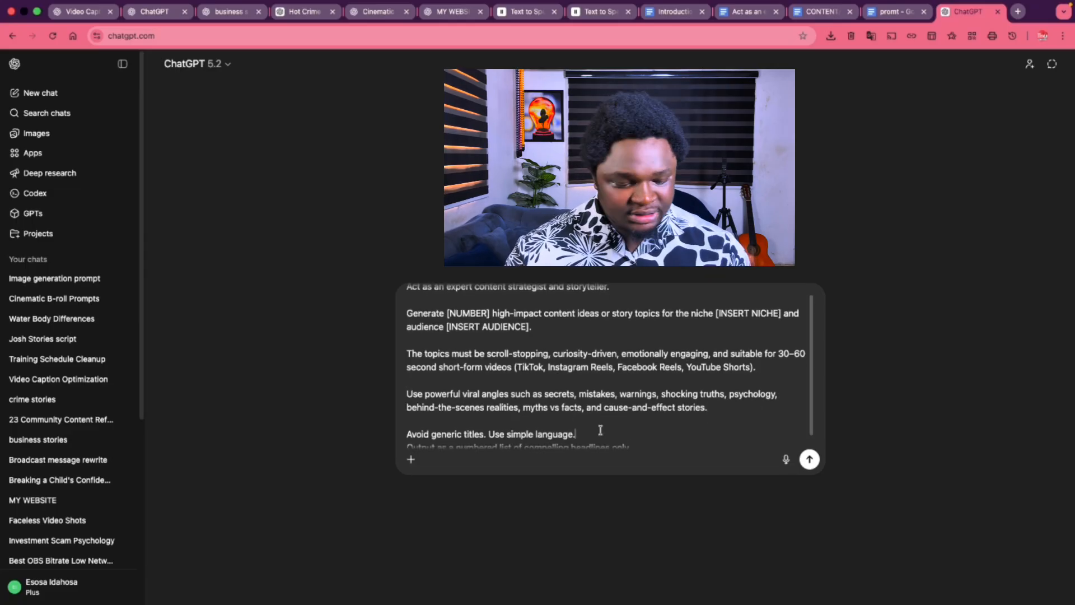
pyautogui.hotkey('shift', 'Return')
pyautogui.write('Output as a numbered list of compelling headlines only.')
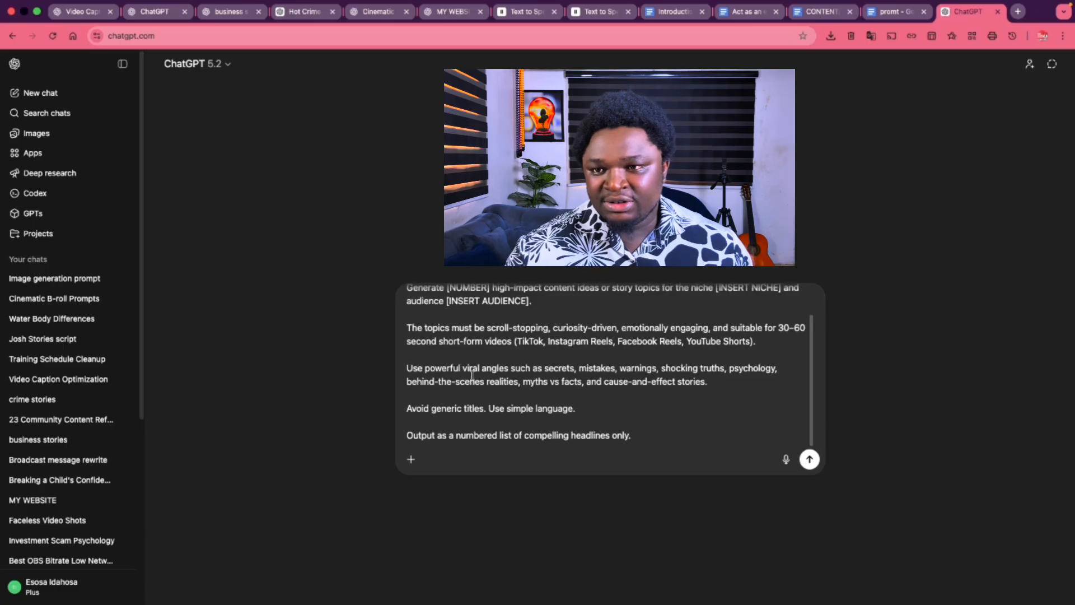
# Replace the NUMBER placeholder in the prompt with 10, keeping the square brackets.
pyautogui.scroll(2, 504, 333)
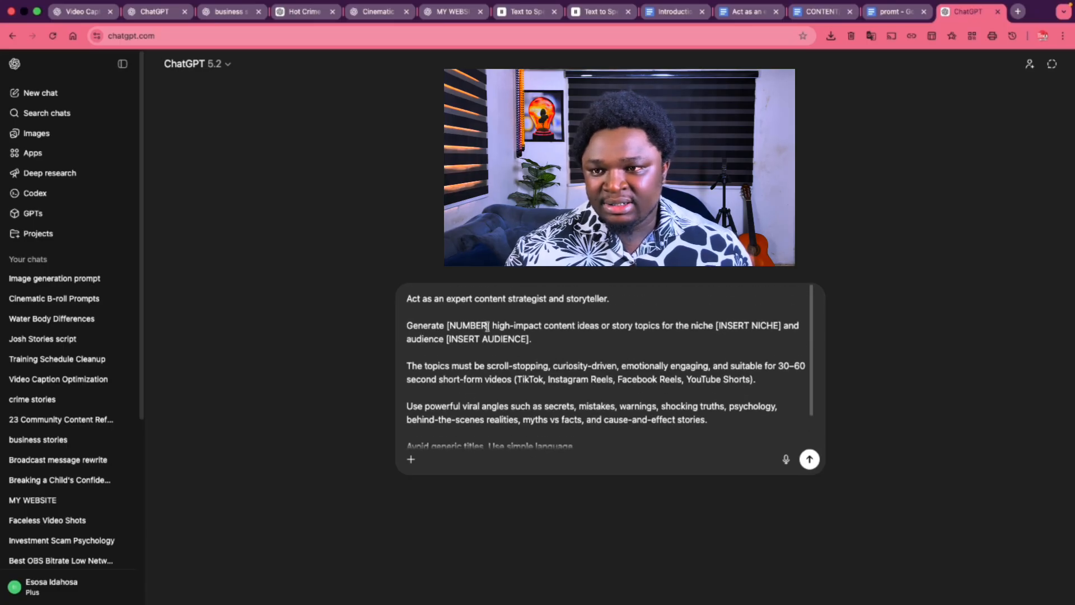
pyautogui.moveTo(488, 326); pyautogui.dragTo(453, 324)
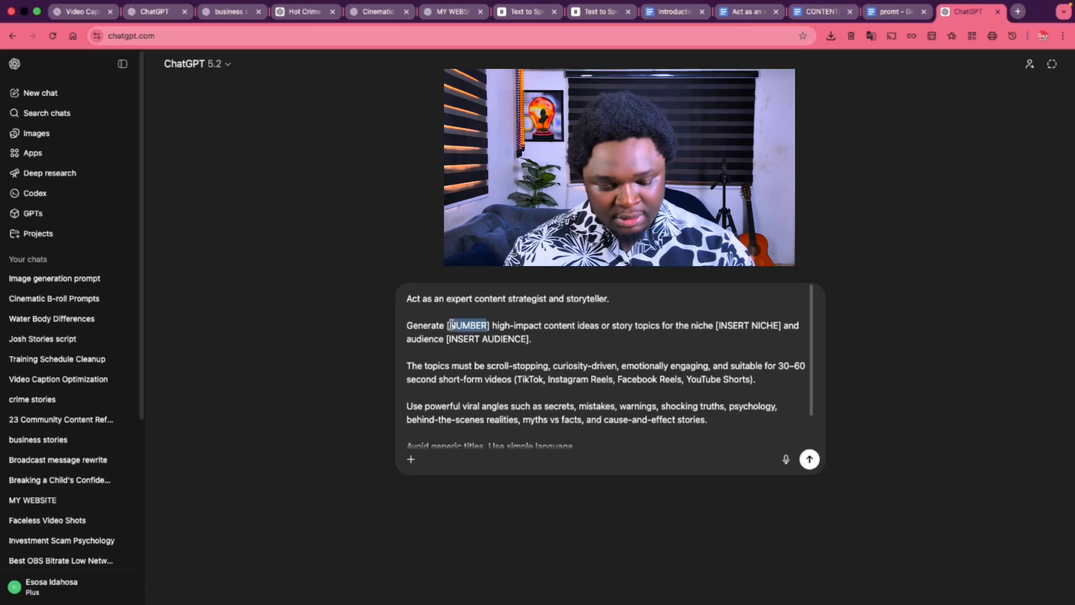
pyautogui.write('10')
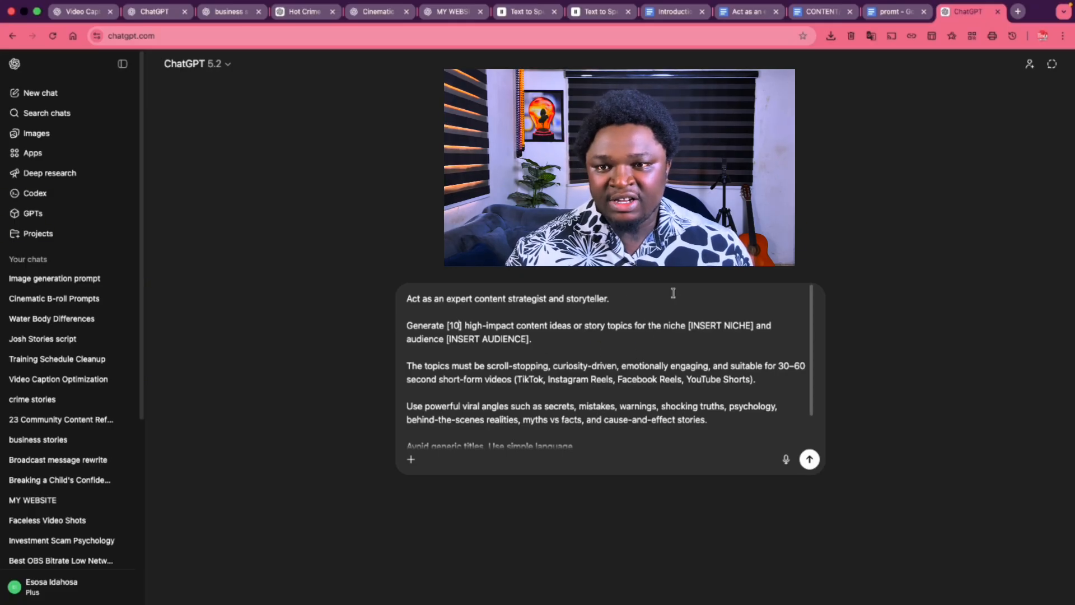
# Replace the INSERT NICHE placeholder with "truecrime/fraud" inside its square brackets.
pyautogui.moveTo(752, 326); pyautogui.dragTo(690, 325)
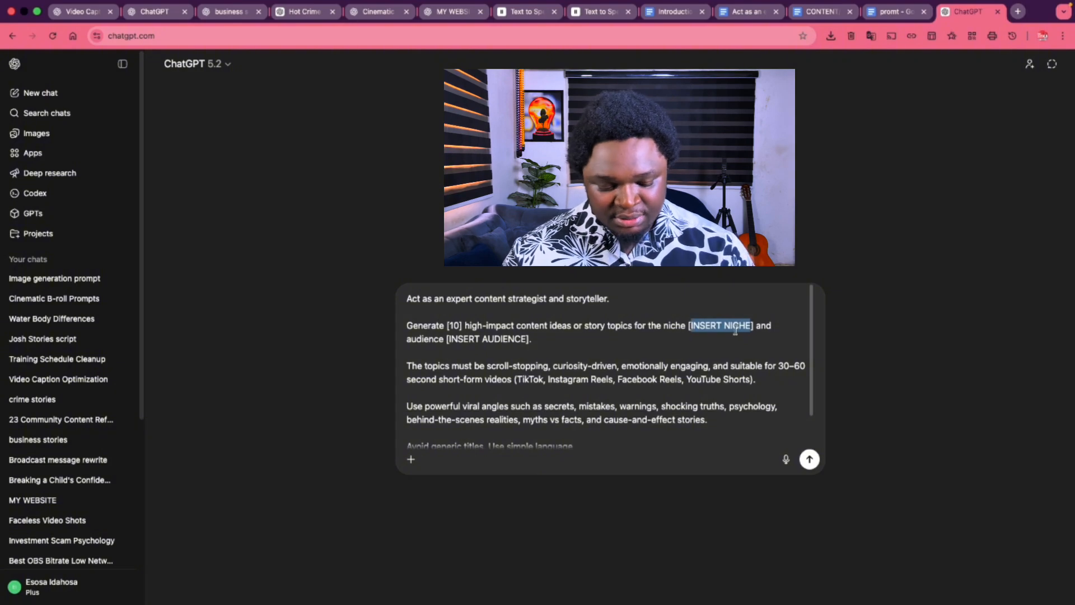
pyautogui.press('BackSpace')
pyautogui.write('true')
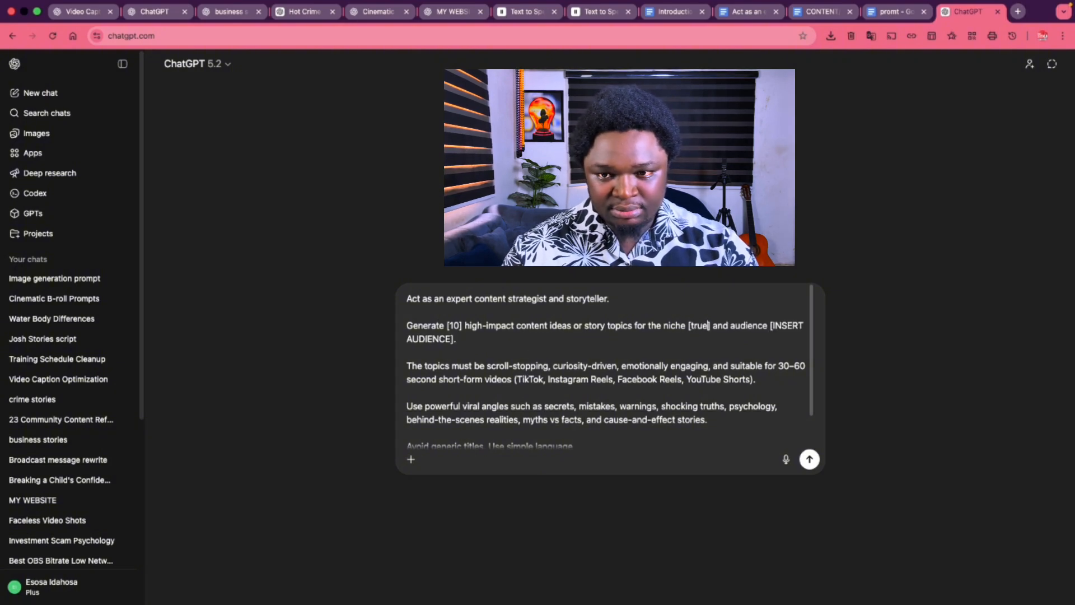
pyautogui.press('BackSpace')
pyautogui.press('BackSpace')
pyautogui.press('BackSpace')
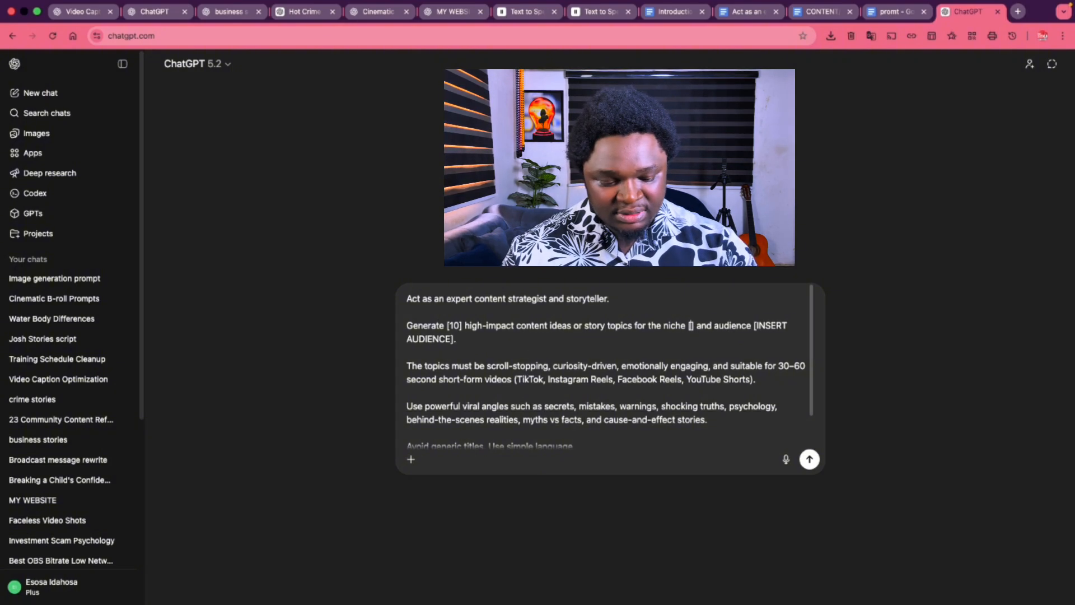
pyautogui.write('ruecrime')
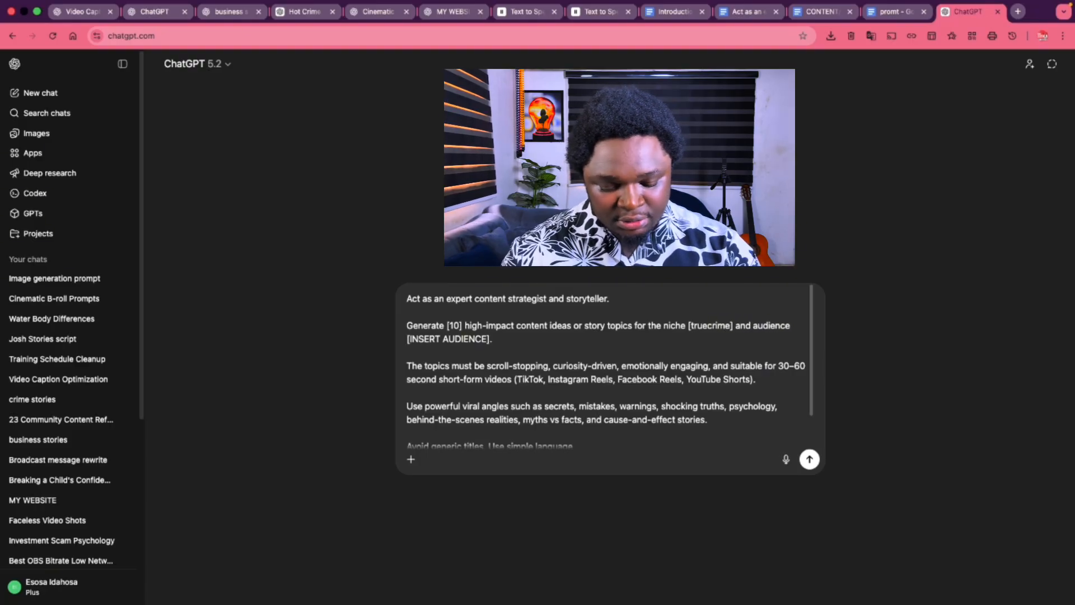
pyautogui.write('/fraud')
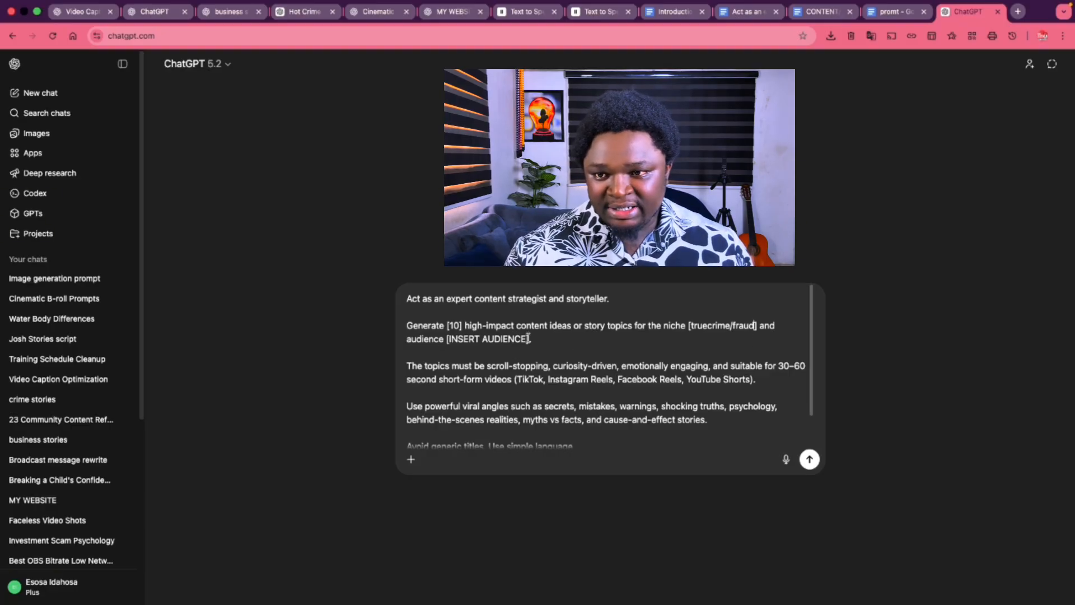
# Replace the INSERT AUDIENCE placeholder with "those interested in stories" inside its square brackets.
pyautogui.moveTo(529, 339); pyautogui.dragTo(457, 340)
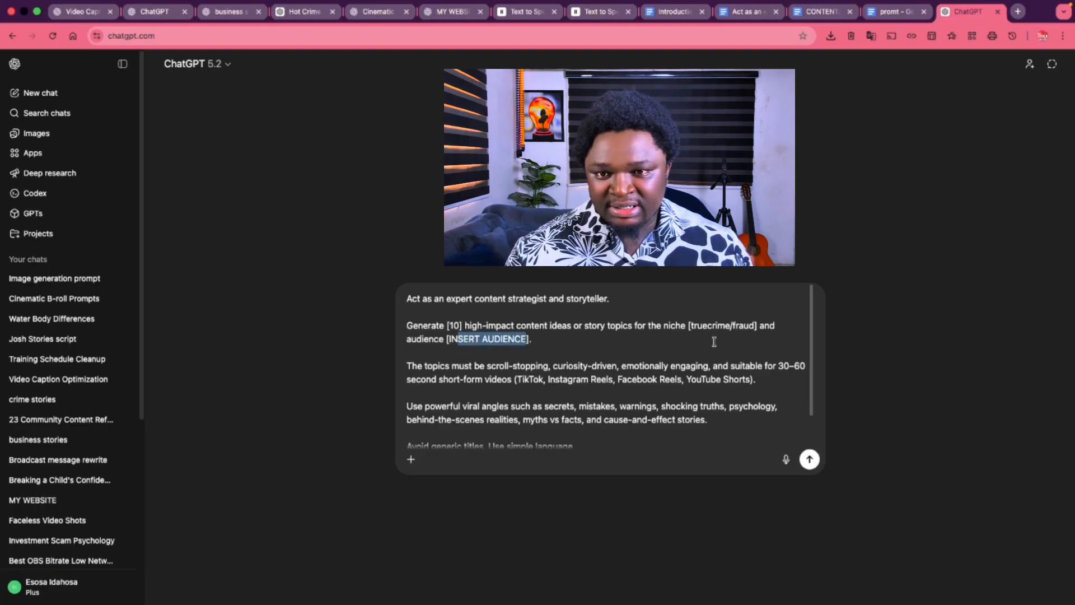
pyautogui.click(525, 339)
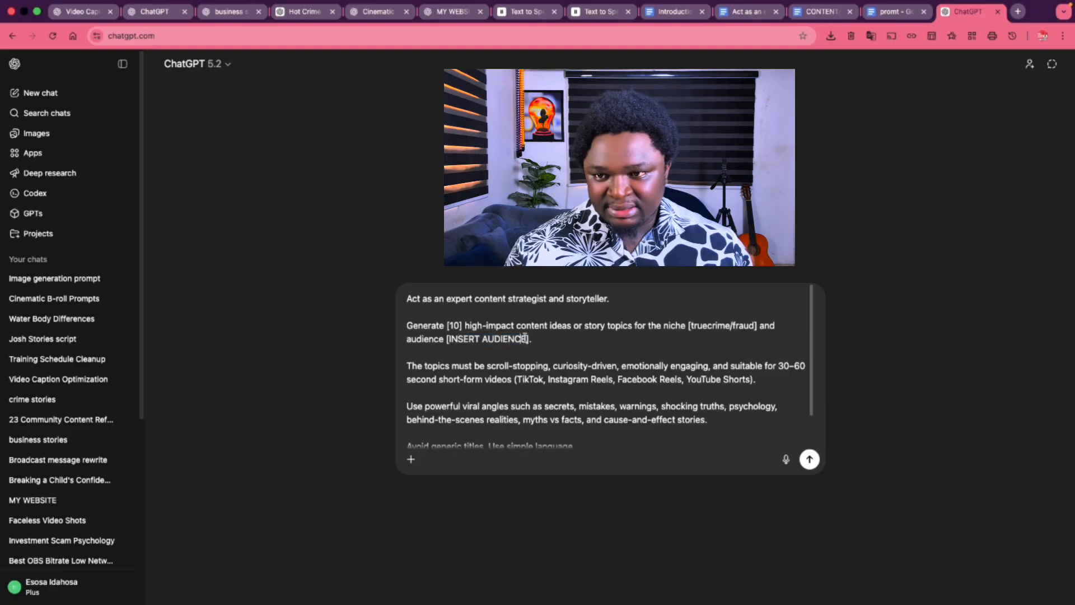
pyautogui.moveTo(525, 338); pyautogui.dragTo(448, 342)
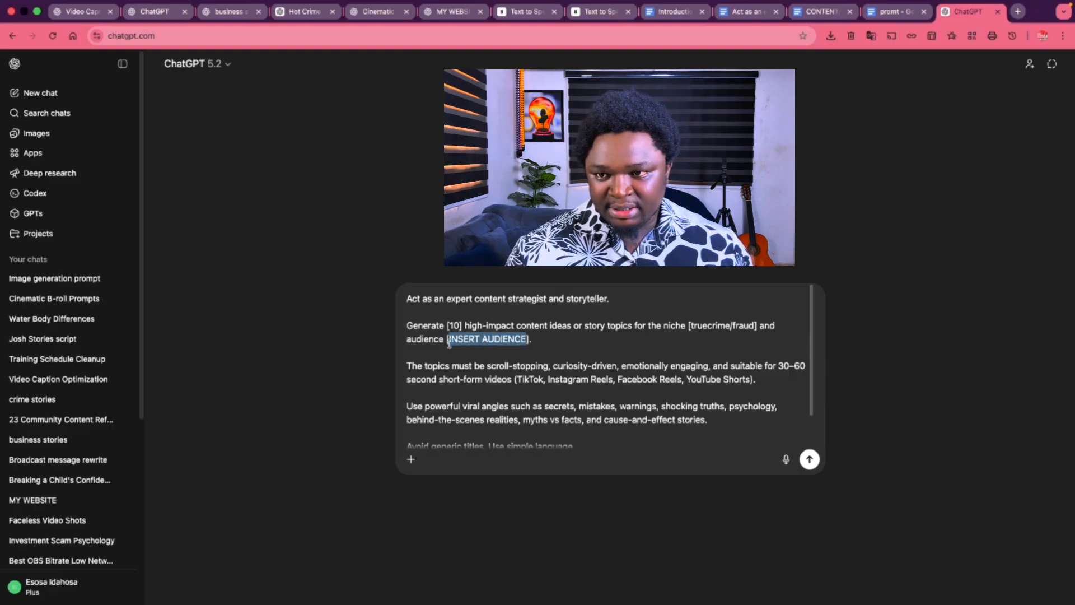
pyautogui.write('thos')
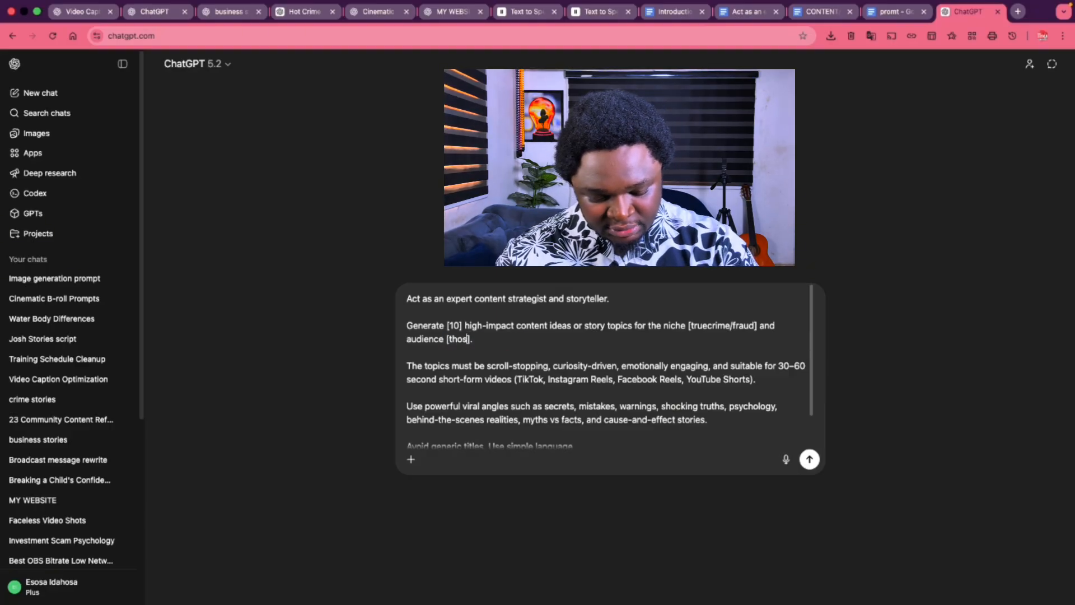
pyautogui.write('e inter')
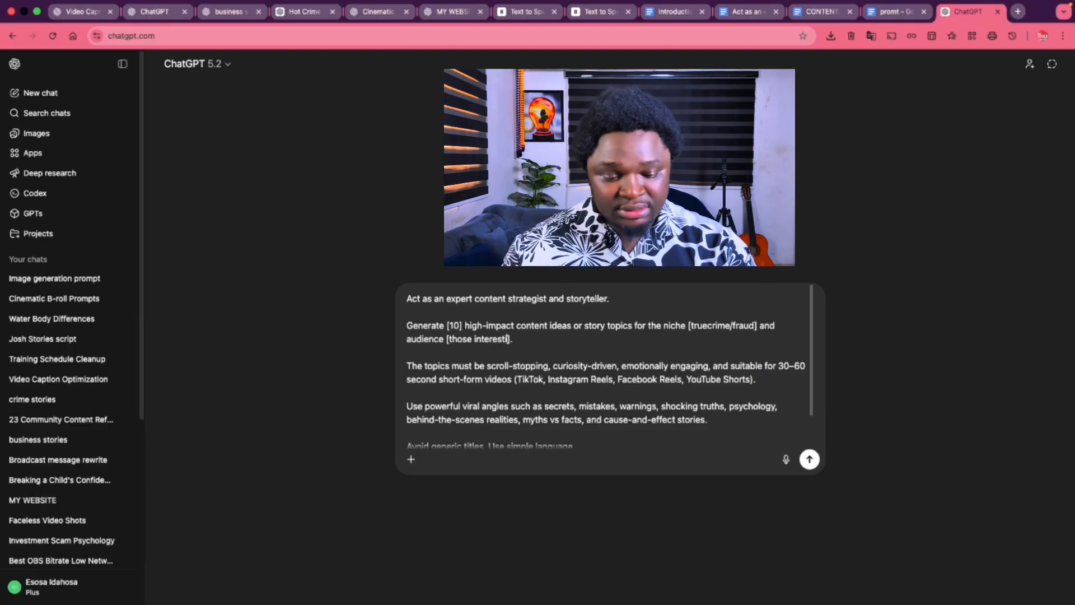
pyautogui.write('este')
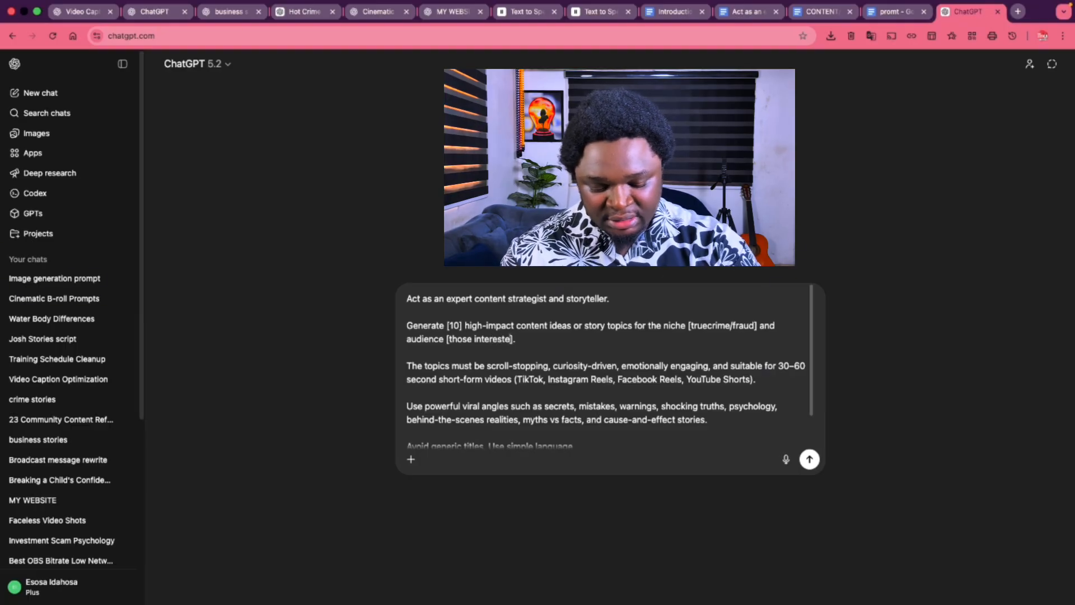
pyautogui.write('d in ')
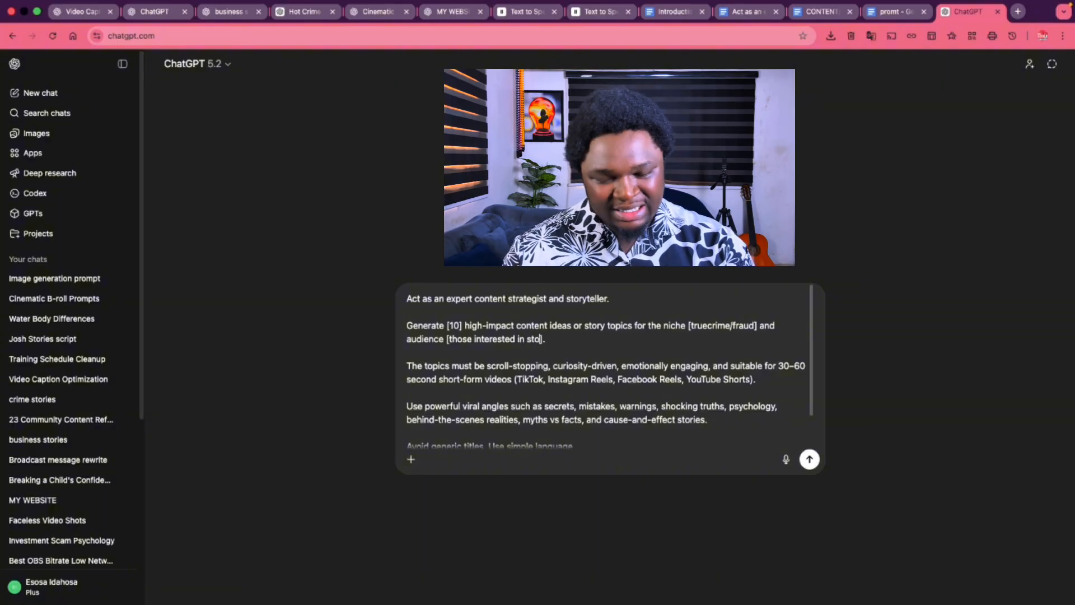
pyautogui.write('story')
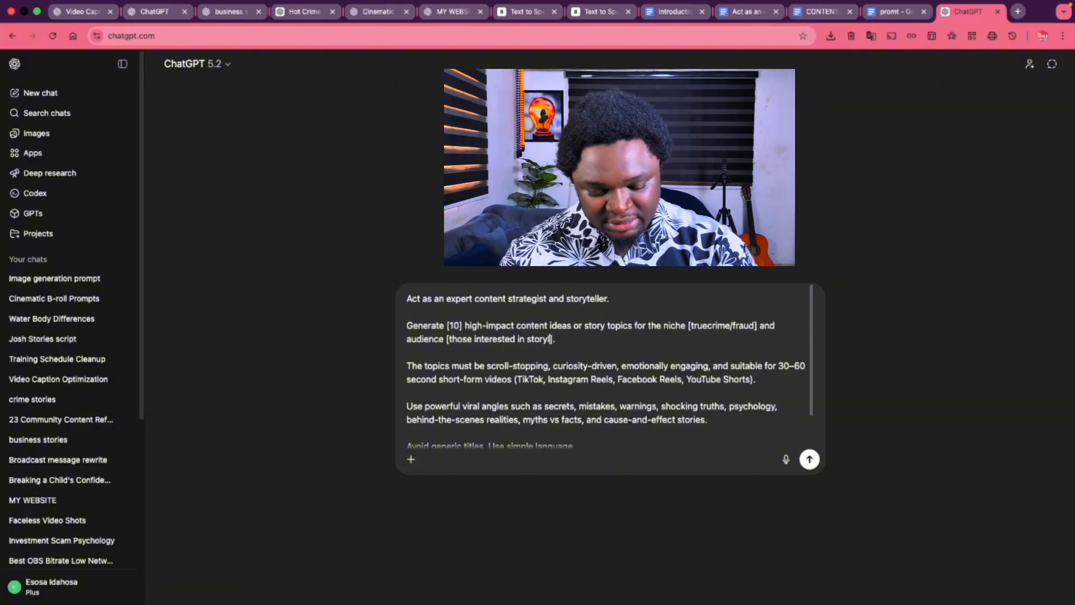
pyautogui.write('letter')
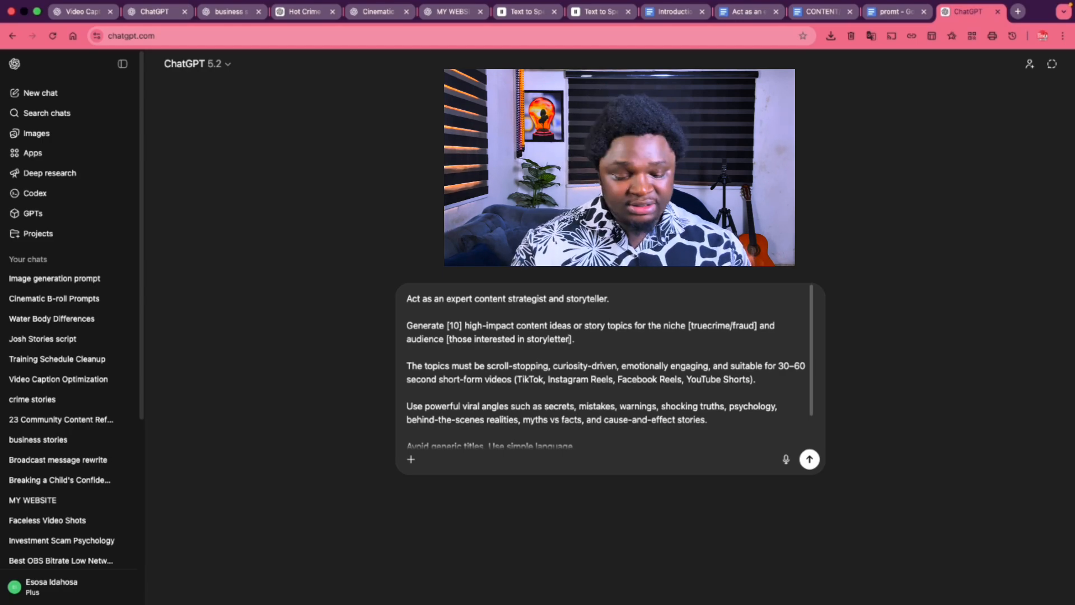
pyautogui.press('BackSpace')
pyautogui.press('BackSpace')
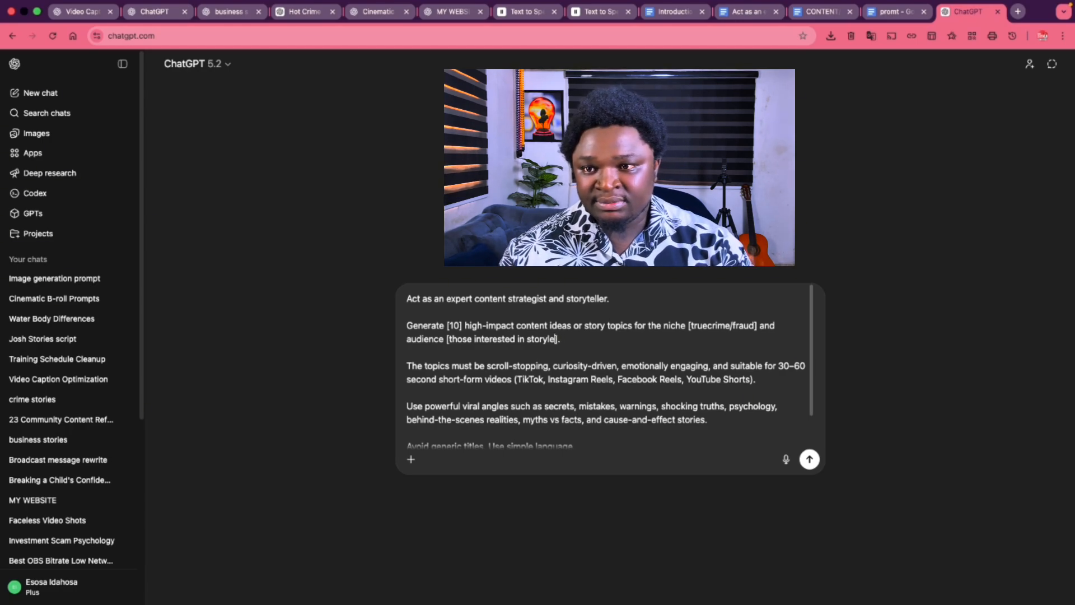
pyautogui.write('te')
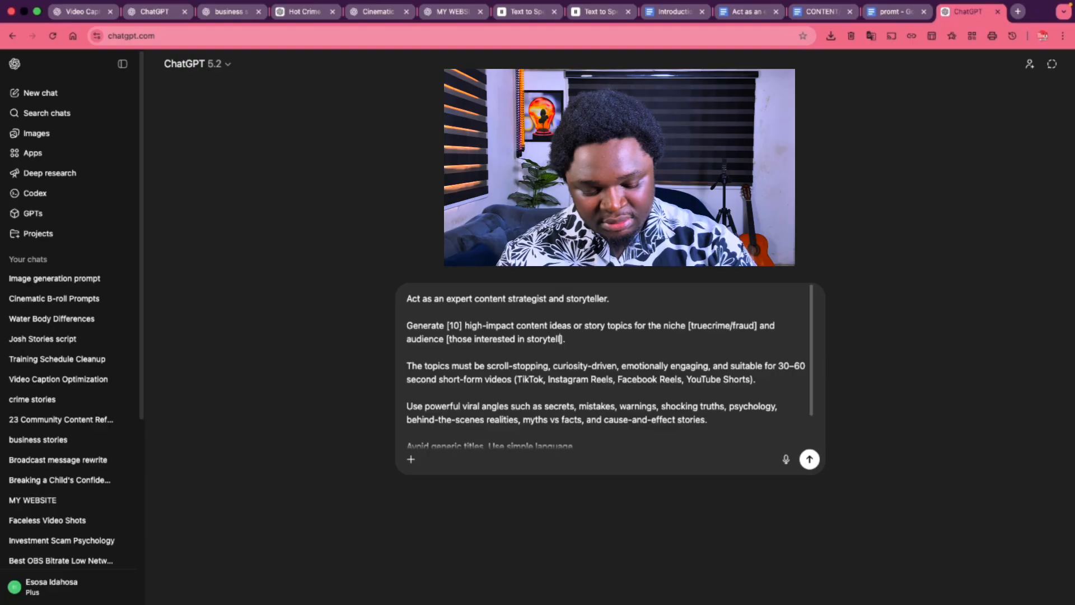
pyautogui.press('BackSpace')
pyautogui.press('BackSpace')
pyautogui.press('BackSpace')
pyautogui.press('BackSpace')
pyautogui.press('BackSpace')
pyautogui.press('BackSpace')
pyautogui.press('BackSpace')
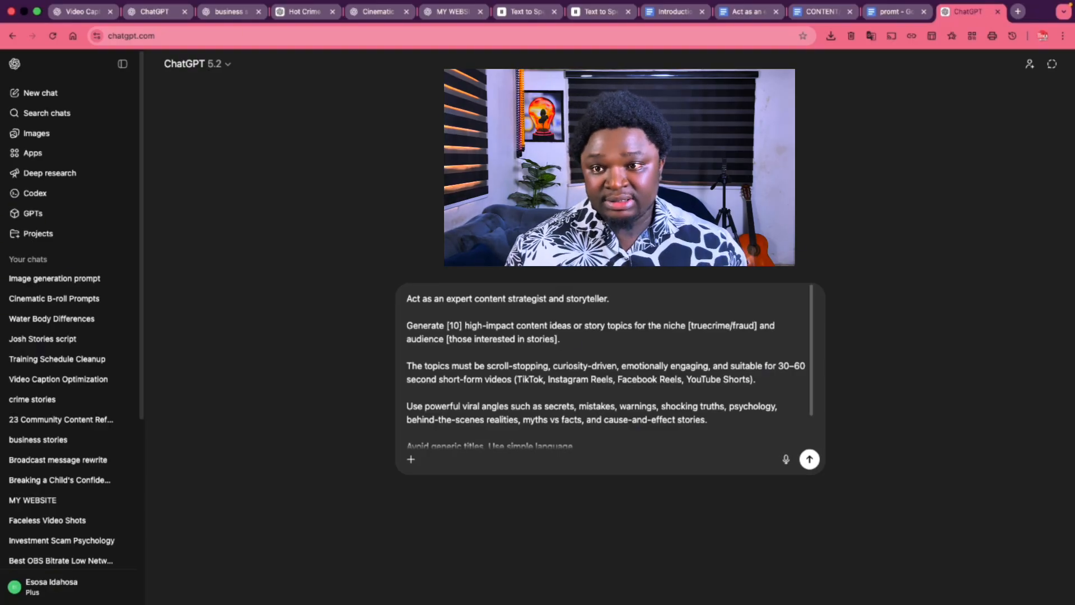
# Review the completed prompt through its final sentence and send it to generate the ten true crime/fraud headlines.
pyautogui.scroll(-1, 492, 373)
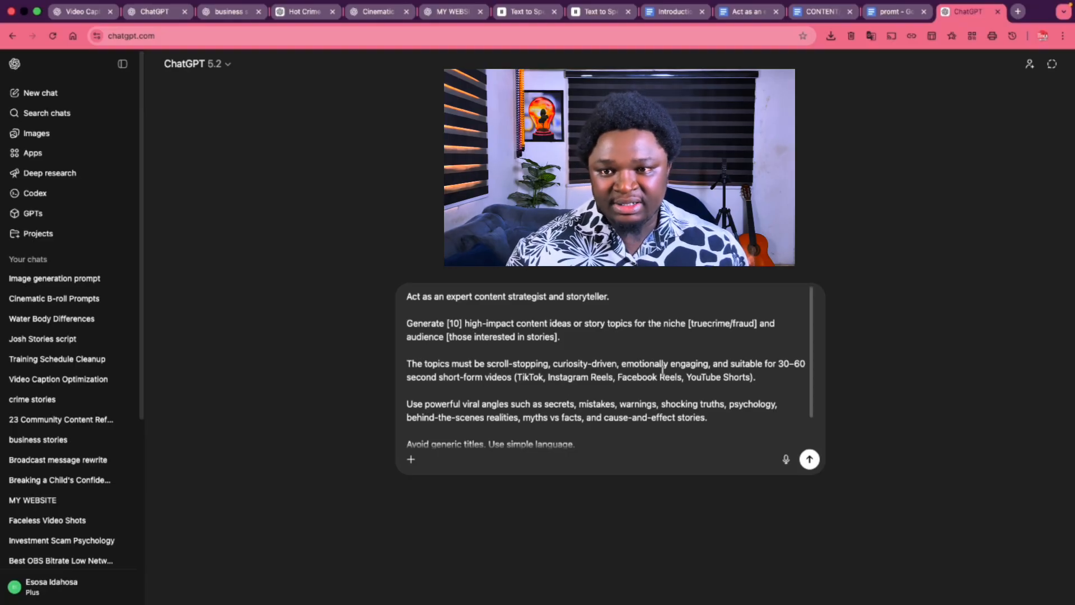
pyautogui.scroll(-1, 728, 372)
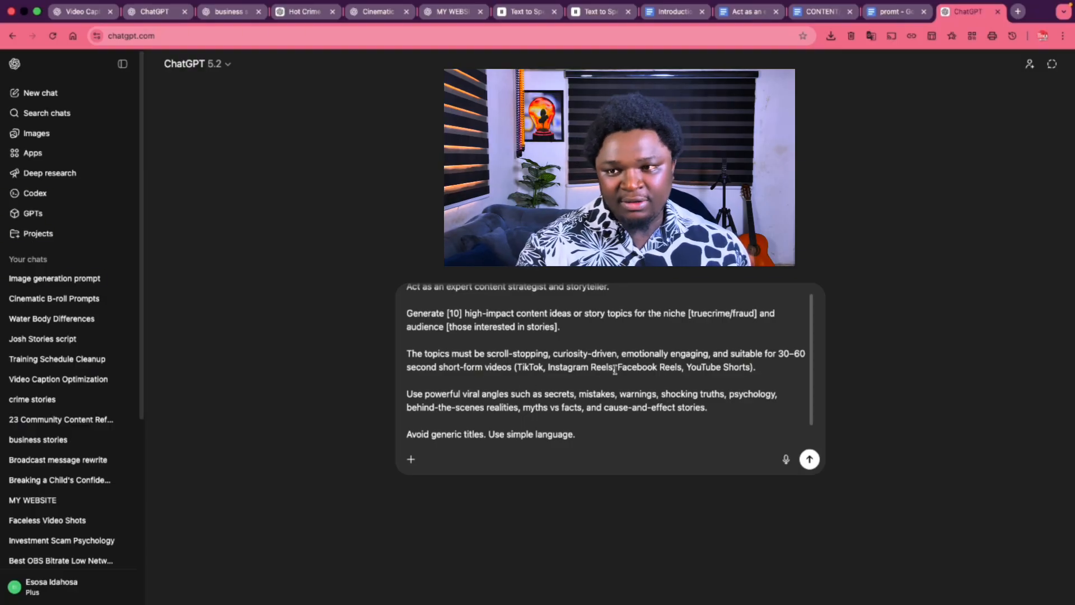
pyautogui.scroll(-2, 615, 370)
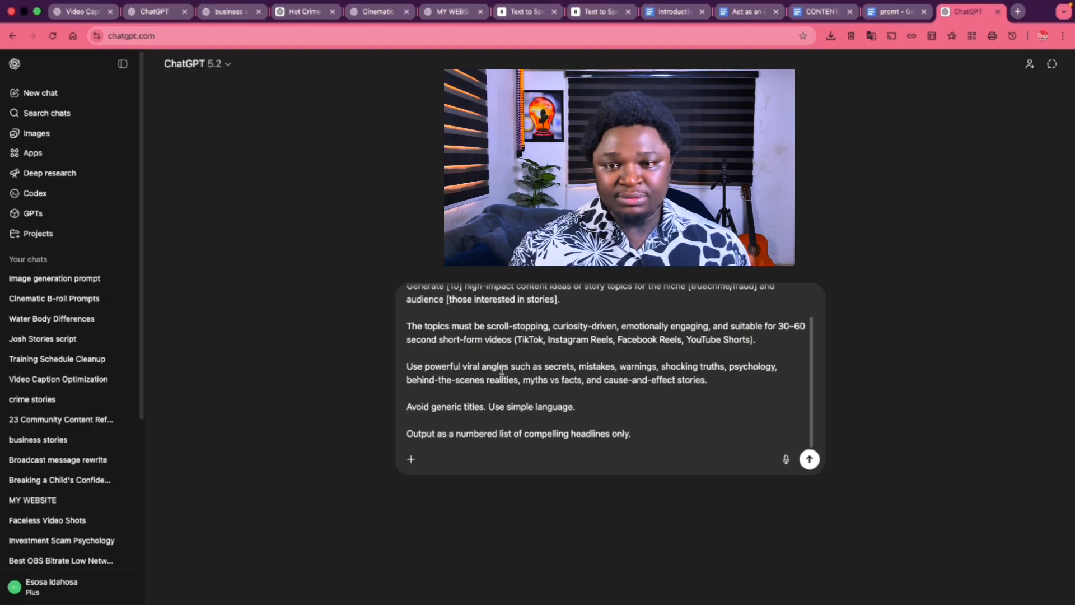
pyautogui.scroll(3, 559, 363)
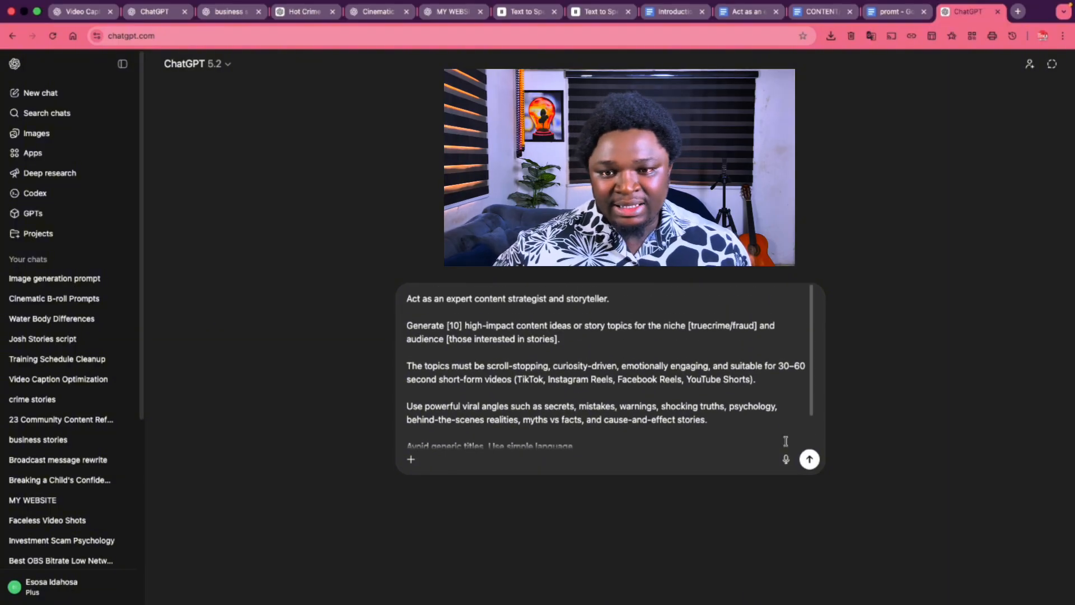
pyautogui.click(809, 459)
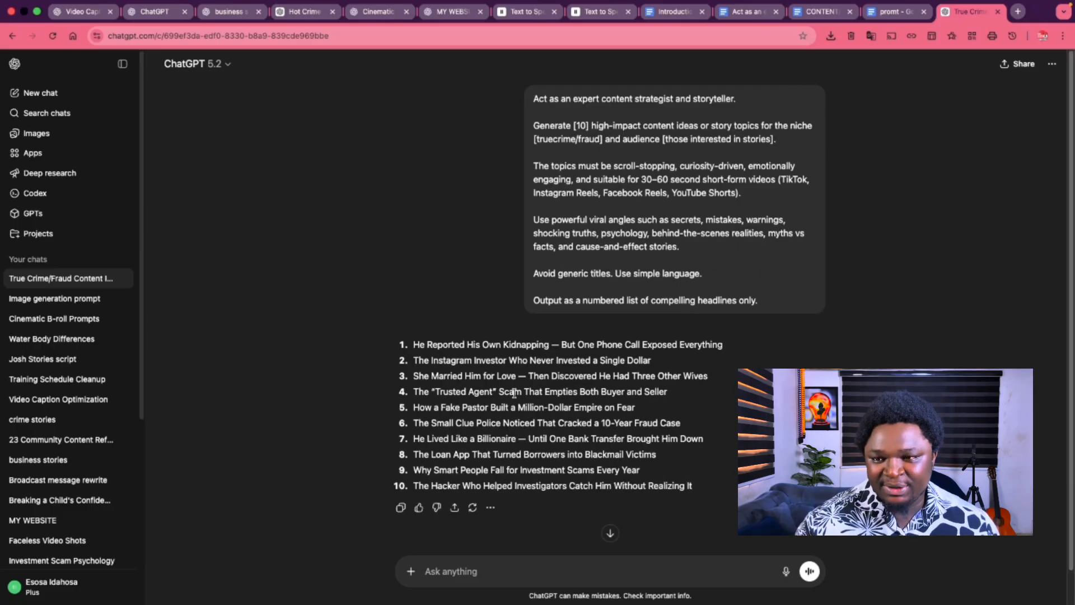
pyautogui.scroll(-2, 616, 414)
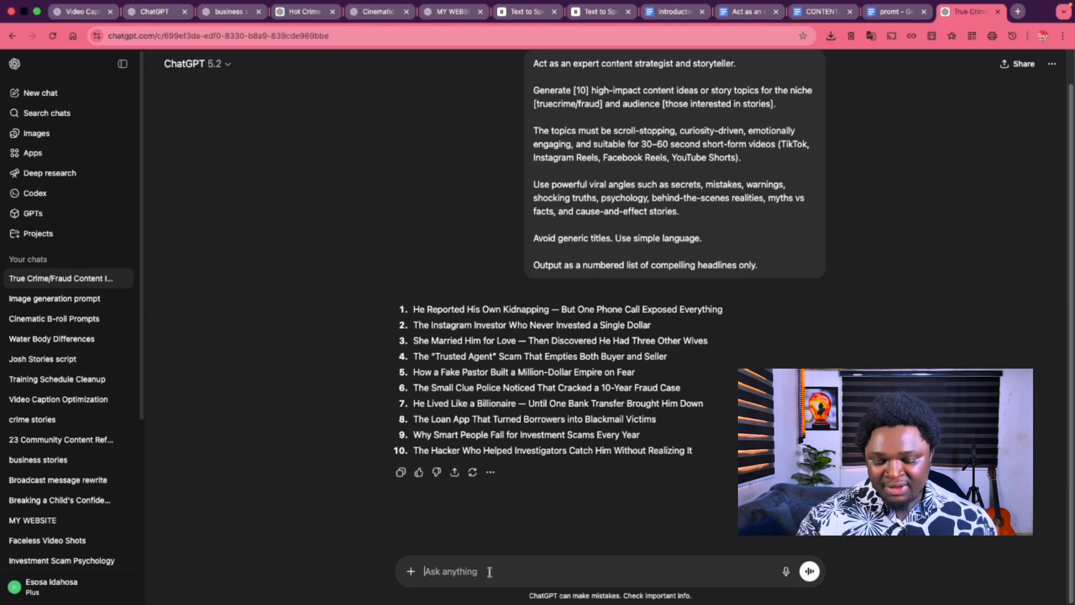
pyautogui.write('Act as an expert content strategist and storyteller. Generate [NUMBER] high-impact content ideas or story topics for the niche [INSERT NICHE] and audience [INSERT AUDIENCE]. The topics must be scroll-stopping, curiosity-driven, emotionally engaging, and suitable for 30–60 second short-form videos (TikTok, Instagram Reels, Facebook Reels, YouTube Shorts). Use powerful viral angles such as secrets, mistakes, warnings, shocking truths, psychology, behind-the-scenes realities, myths vs facts, and cause-and-effect stories. Avoid generic titles. Use simple language. Output as a numbered list of compelling headlines only.')
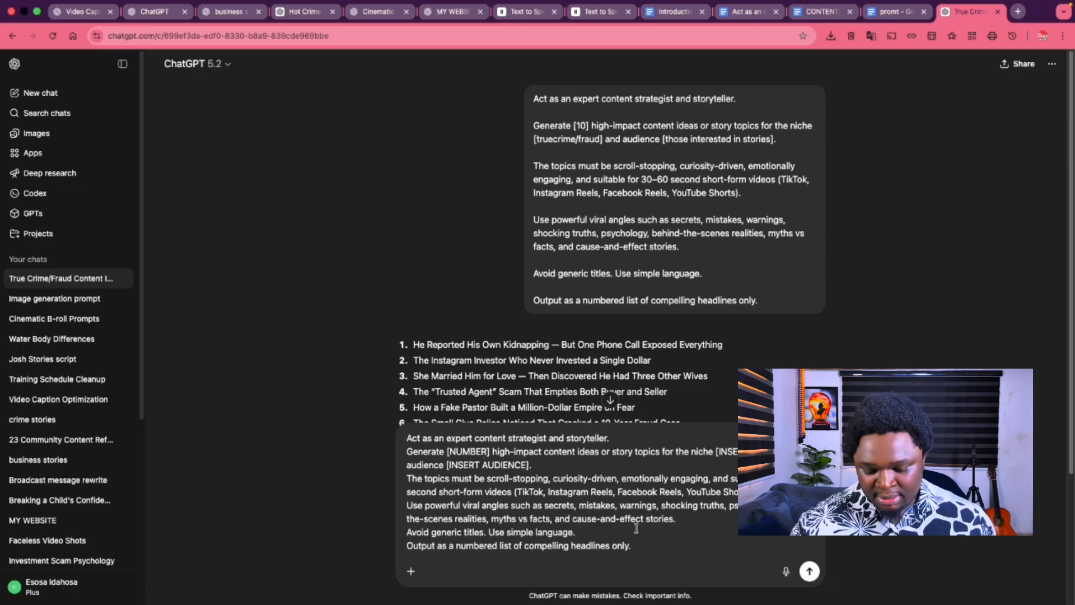
pyautogui.press('super+a')
pyautogui.press('BackSpace')
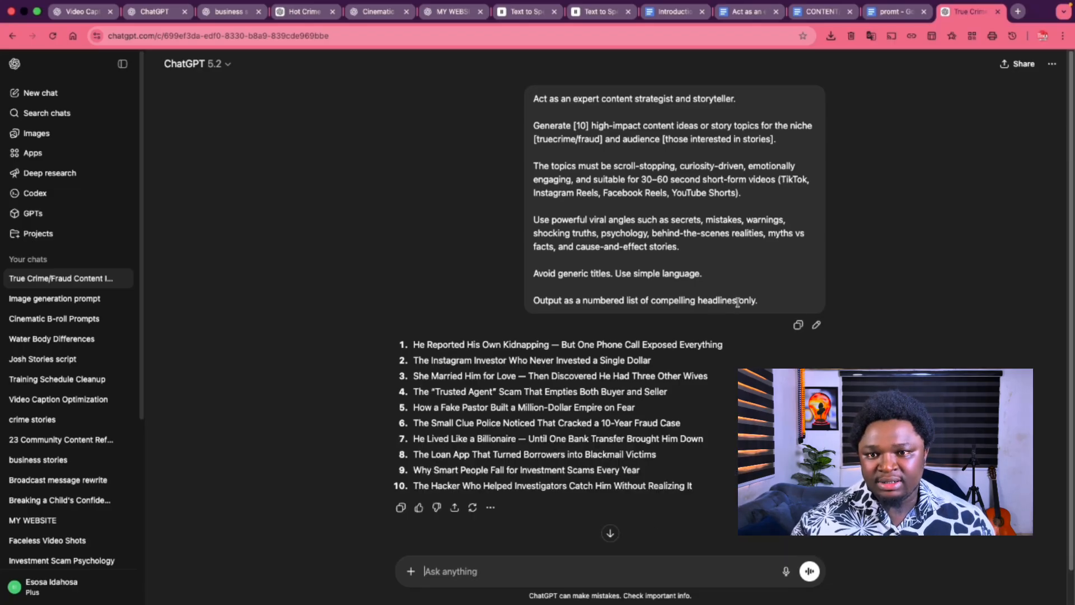
pyautogui.moveTo(767, 301); pyautogui.dragTo(569, 189)
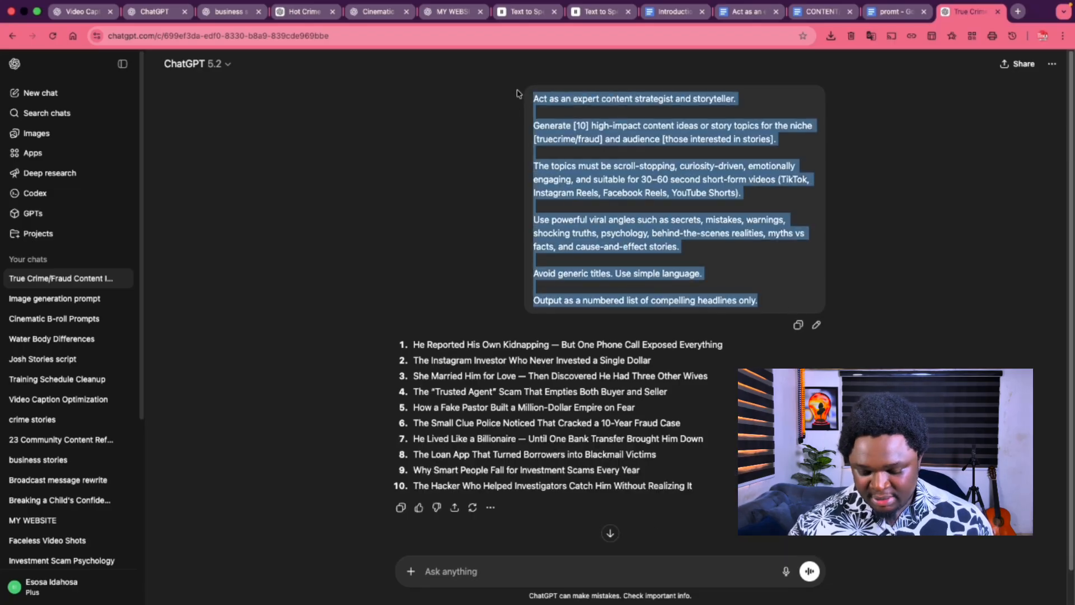
pyautogui.click(542, 577)
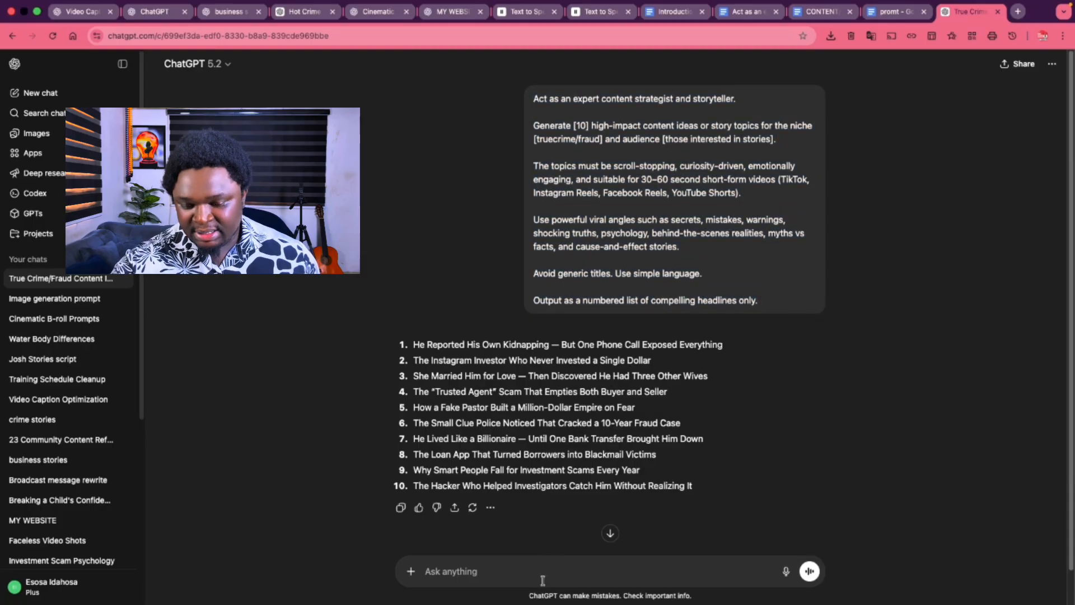
pyautogui.write('Act as an expert content strategist and storyteller. Generate [10] high-impact content ideas or story topics for the niche [truecrime/fraud] and audience [those interested in stories]. The topics must be scroll-stopping, curiosity-driven, emotionally engaging, and suitable for 30–60 second short-form videos (TikTok, Instagram Reels, Facebook Reels, YouTube Shorts). Use powerful viral angles such as secrets, mistakes, warnings, shocking truths, psychology, behind-the-scenes realities, myths vs facts, and cause-and-effect stories. Avoid generic titles. Use simple language. Output as a numbered list of compelling headlines only.')
pyautogui.press('super+a')
pyautogui.press('super+c')
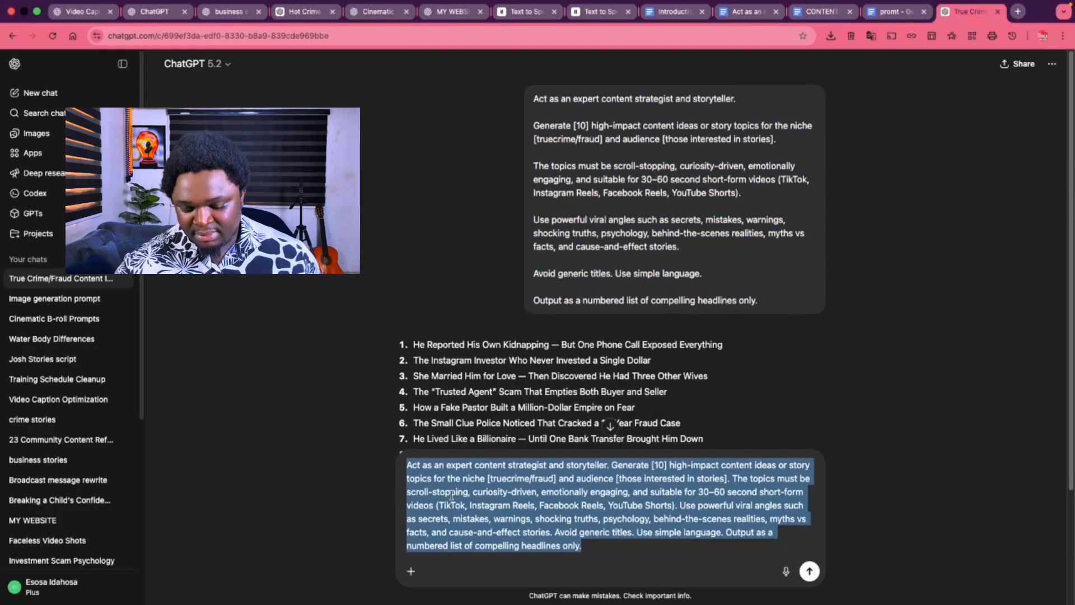
pyautogui.press('BackSpace')
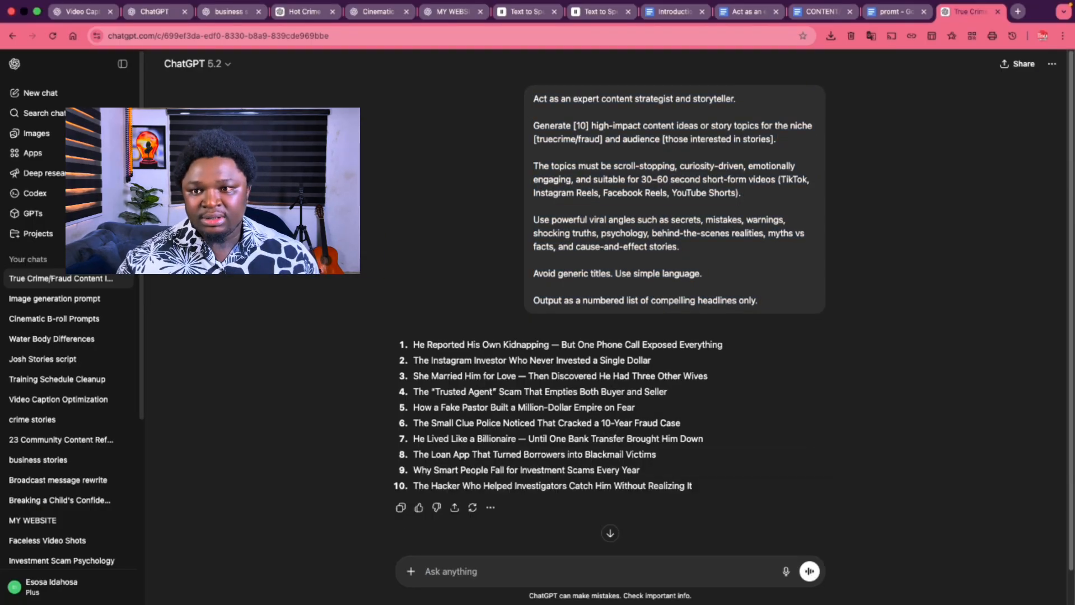
# Restore the filled-in true crime/fraud prompt, with blank lines between its paragraphs, as an unsent follow-up message in the same chat.
pyautogui.press('super+z')
pyautogui.press('super+z')
pyautogui.press('super+z')
pyautogui.press('super+z')
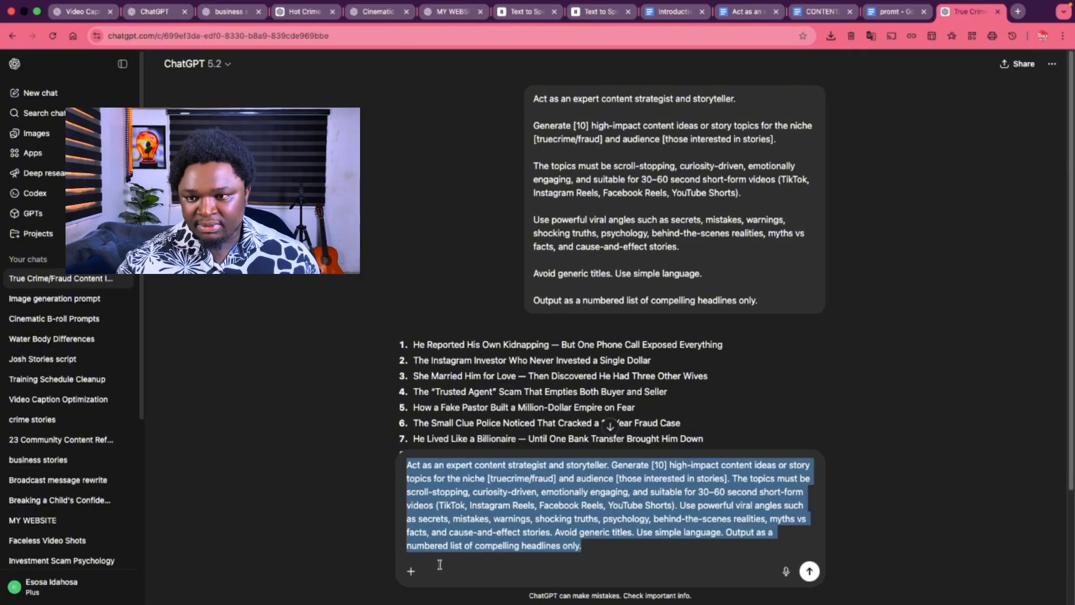
pyautogui.press('super+v')
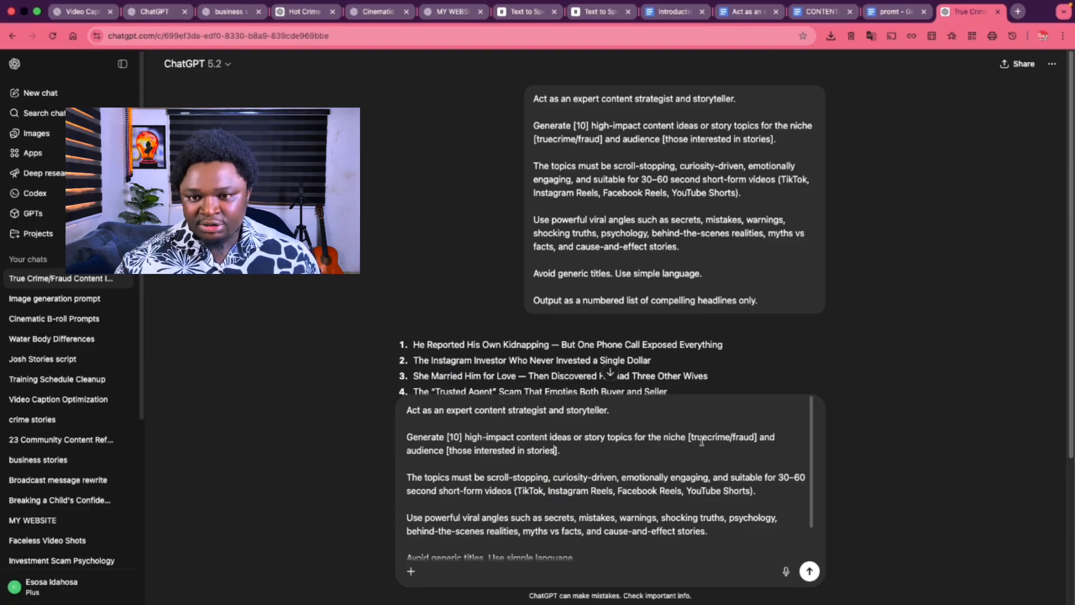
# Replace the niche "truecrime/fraud" in the unsent prompt with "finance", keeping the square brackets.
pyautogui.moveTo(755, 436); pyautogui.dragTo(690, 436)
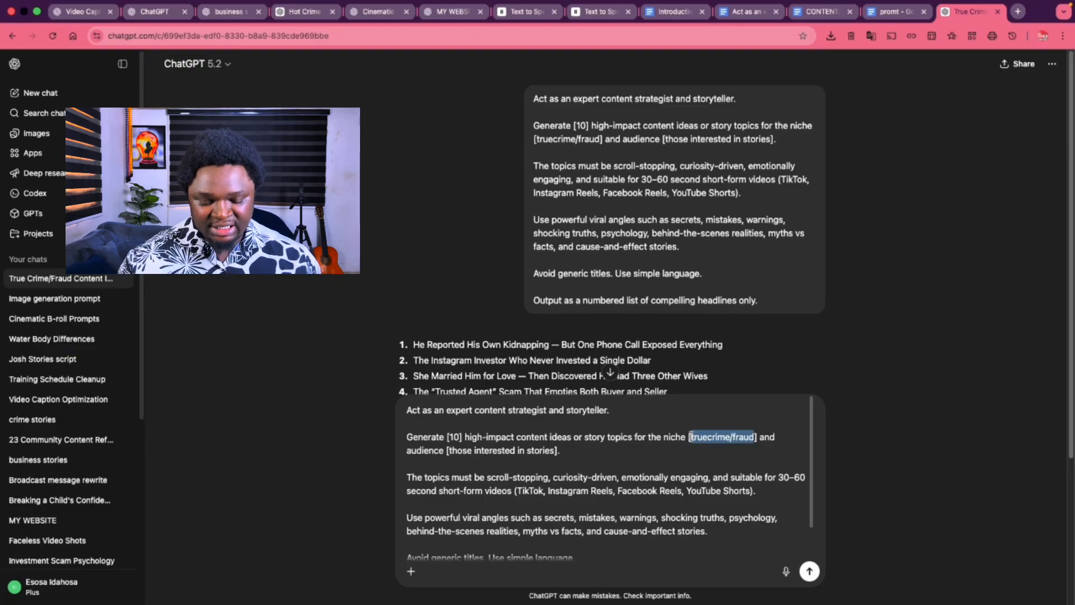
pyautogui.write('financ')
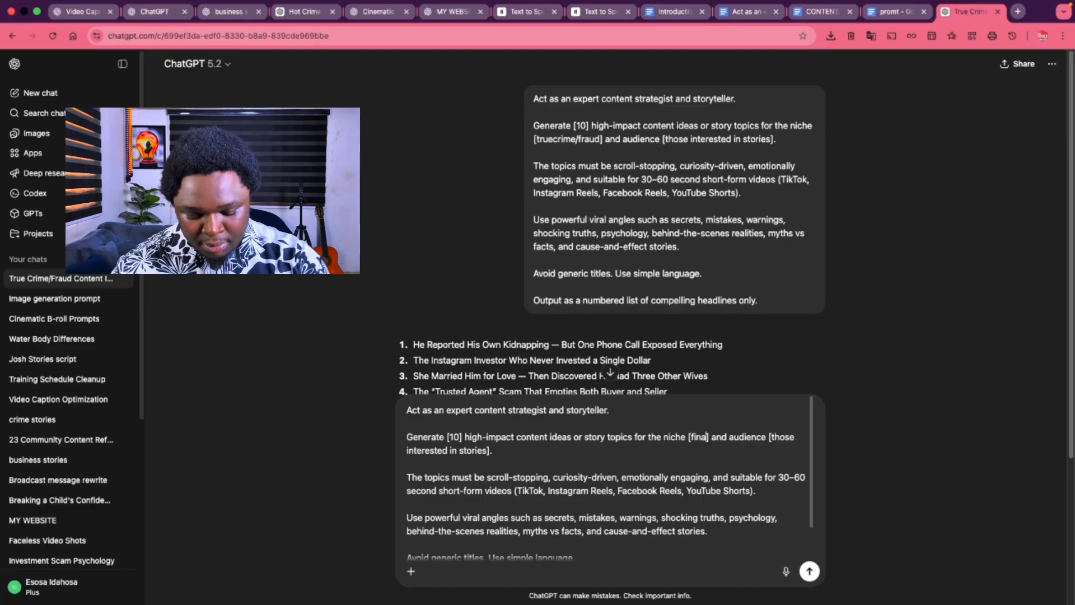
pyautogui.write('e')
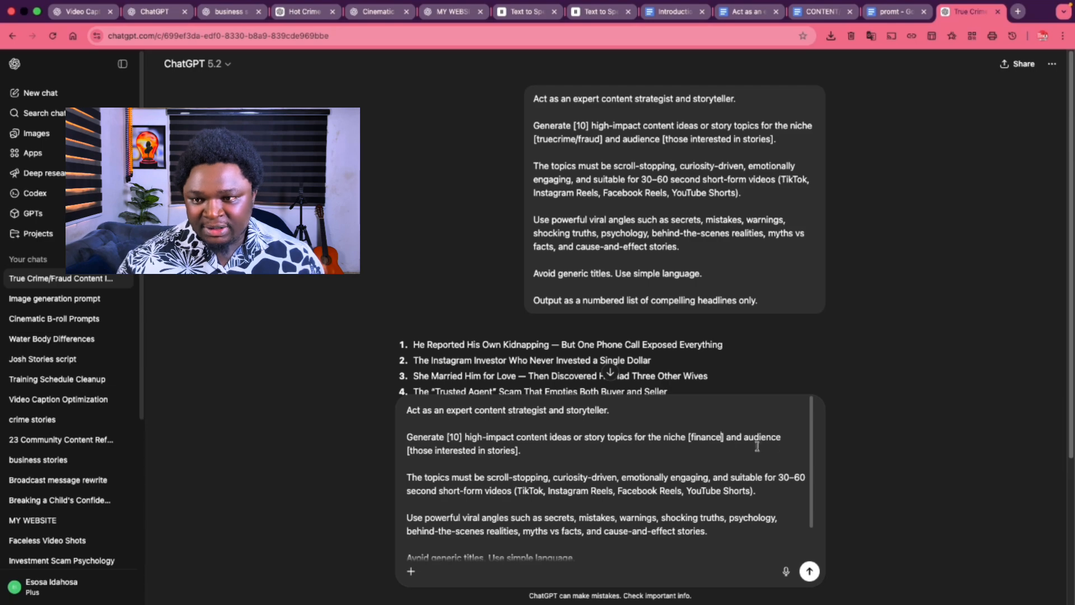
# Replace the audience in the unsent prompt with "individualsm interested in finance, money management, investing and personal finance management", keeping the square brackets.
pyautogui.moveTo(514, 449); pyautogui.dragTo(409, 454)
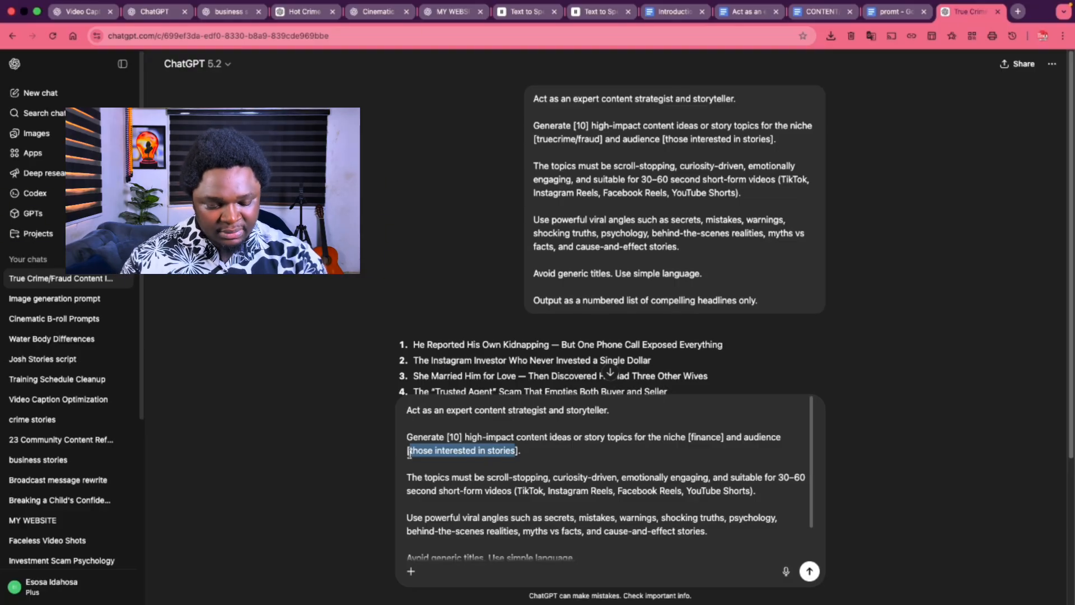
pyautogui.write('individ')
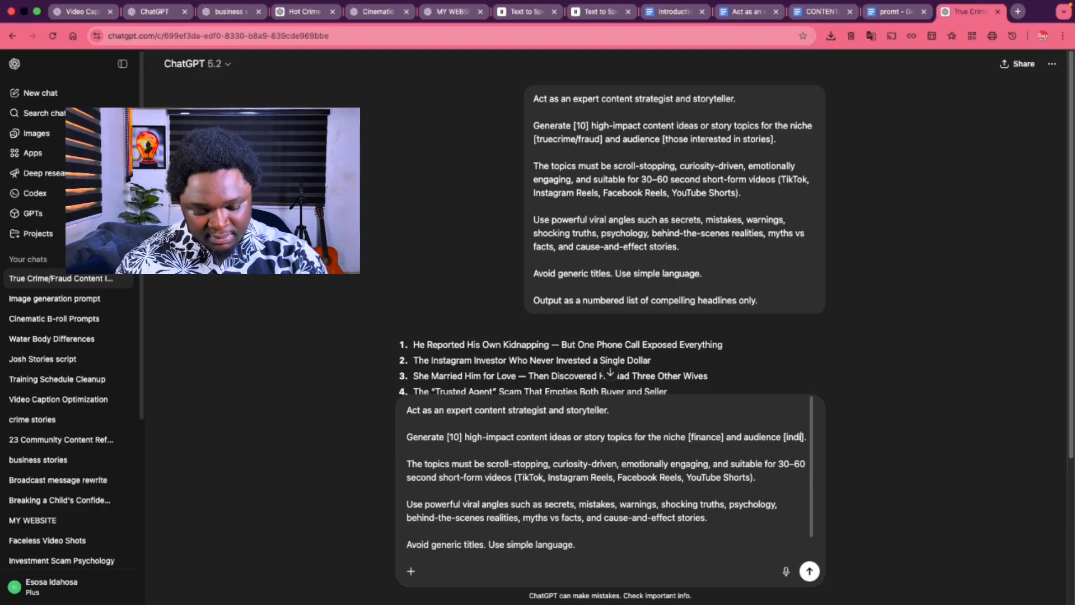
pyautogui.write('ua')
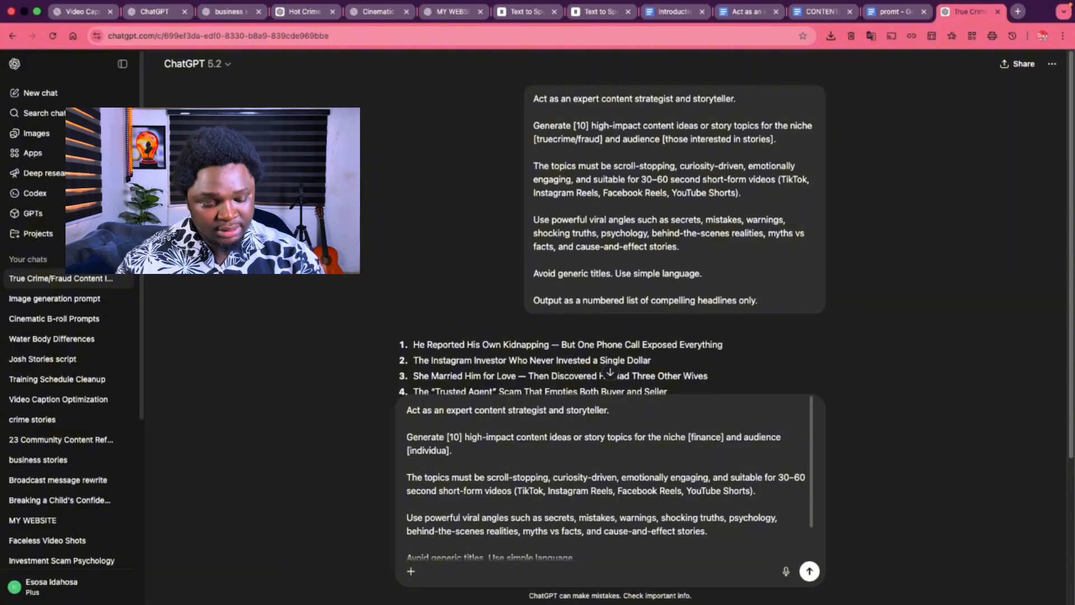
pyautogui.write('lsm interested')
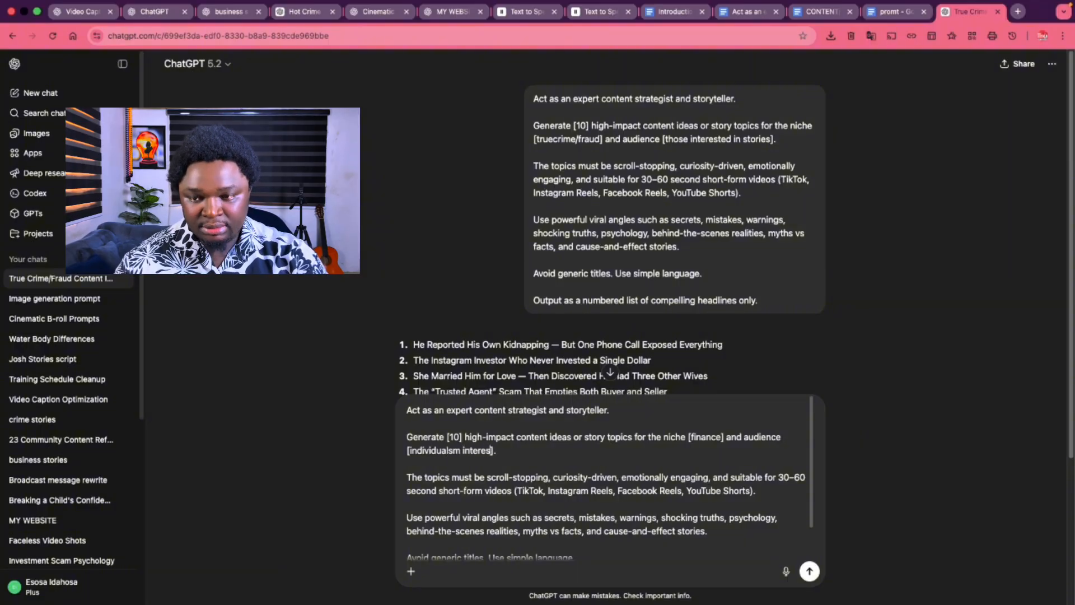
pyautogui.write(' in finance')
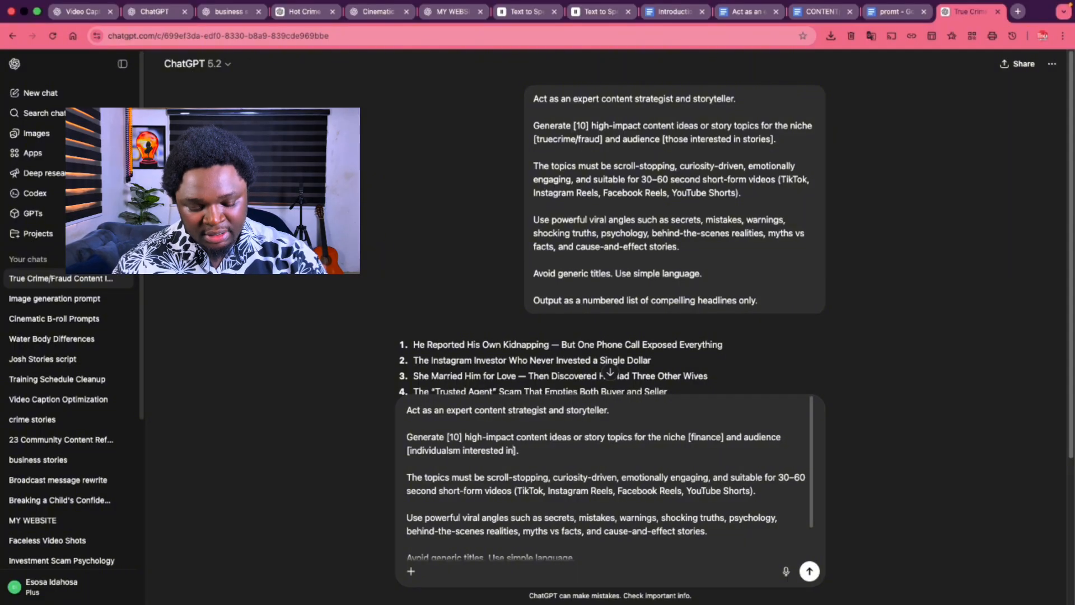
pyautogui.write(', ')
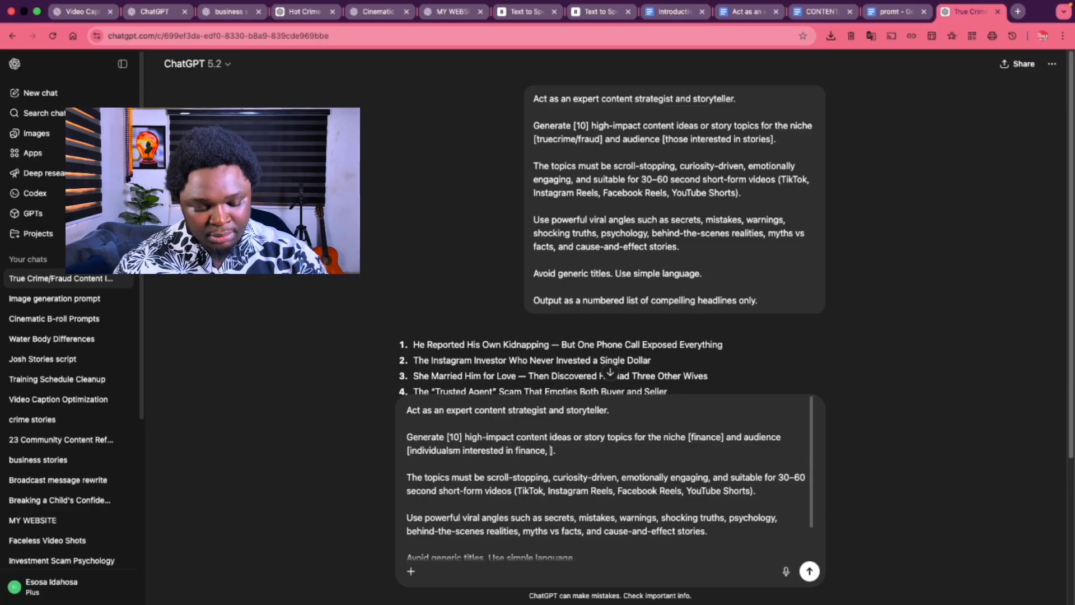
pyautogui.write('money')
pyautogui.write(' management')
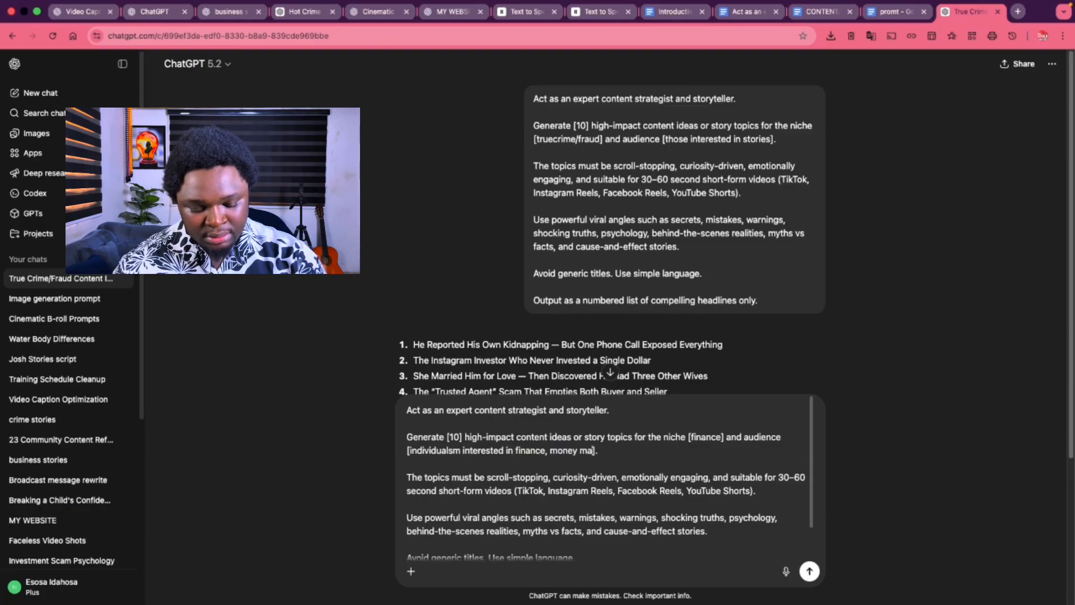
pyautogui.write(', ')
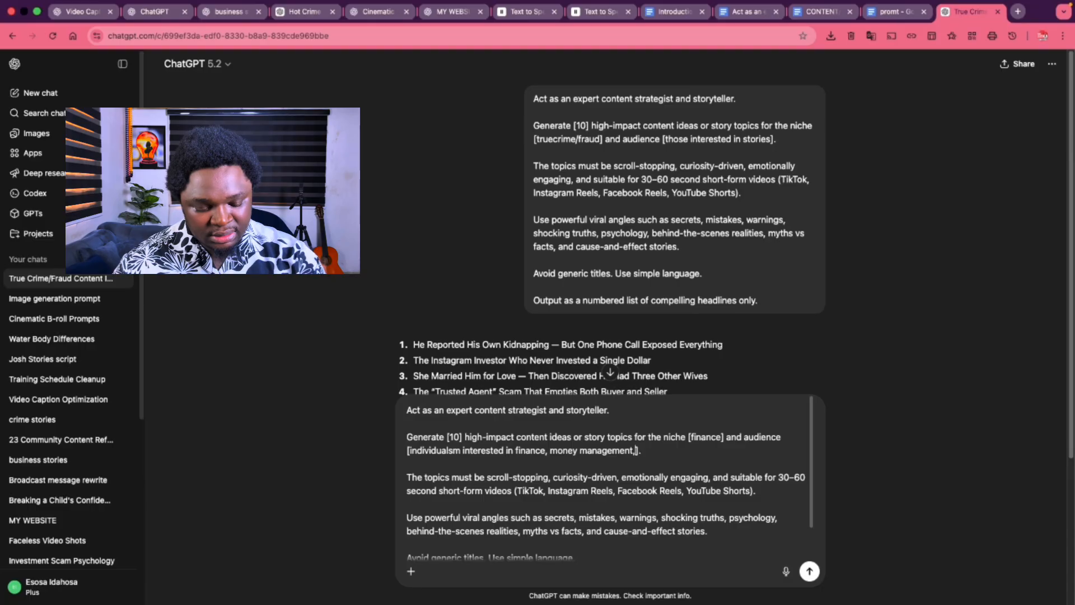
pyautogui.write('investi')
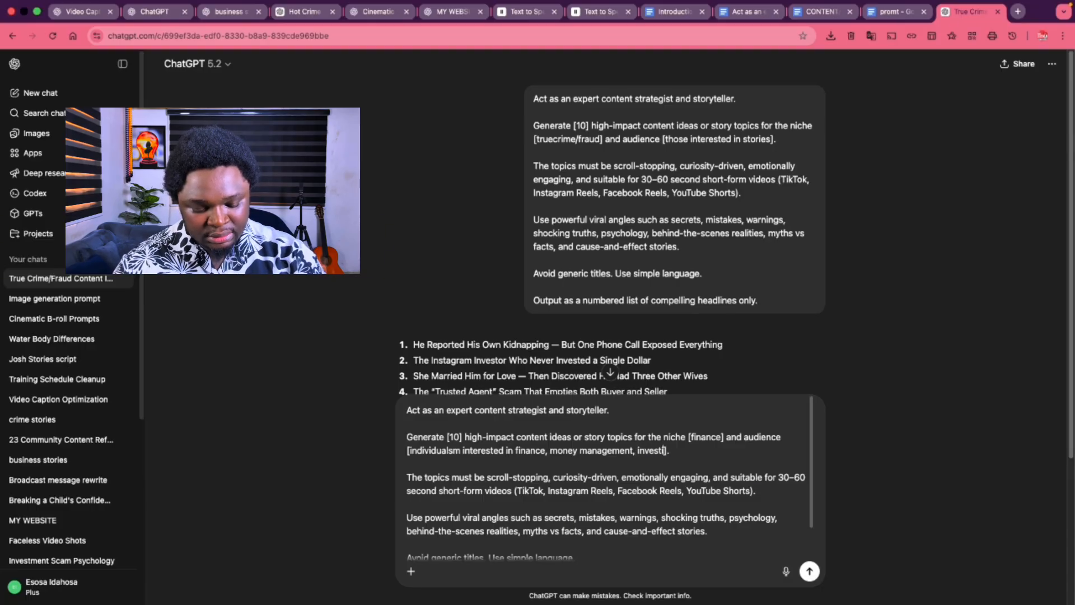
pyautogui.write('ng and')
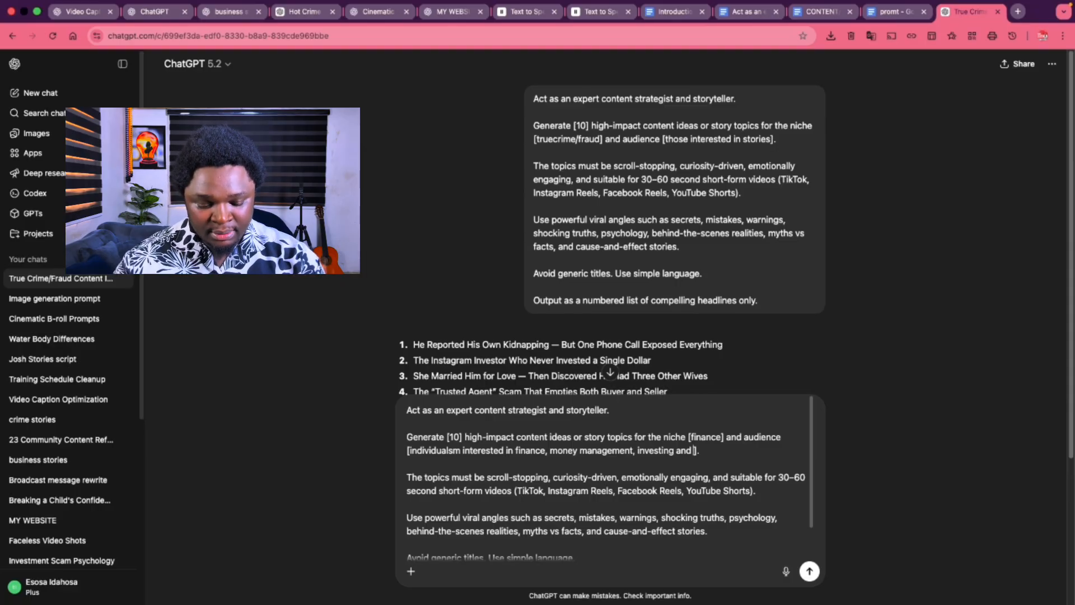
pyautogui.write('personal')
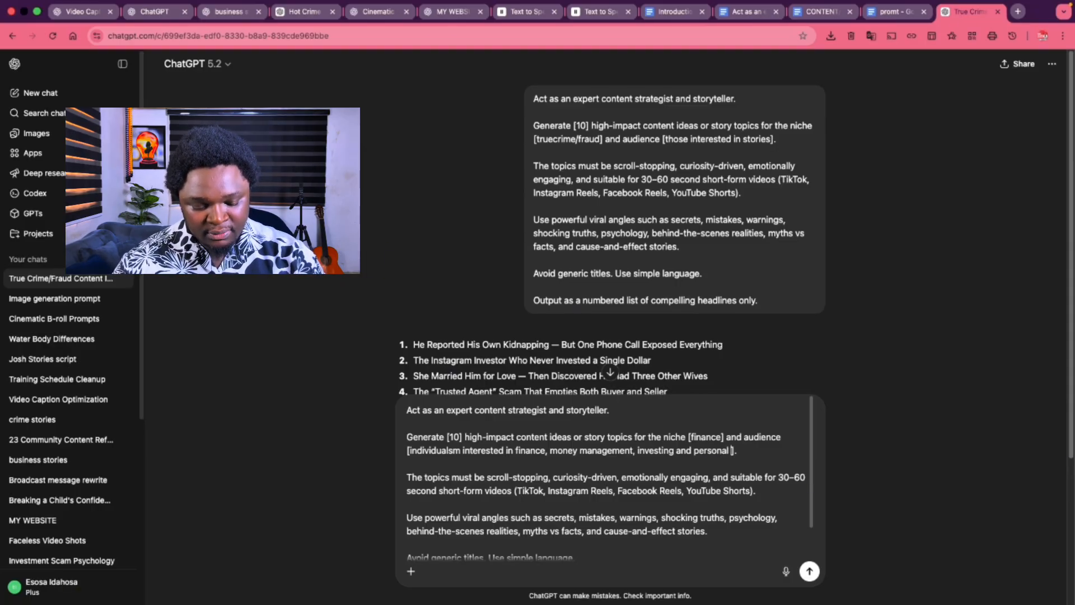
pyautogui.write(' finance mana')
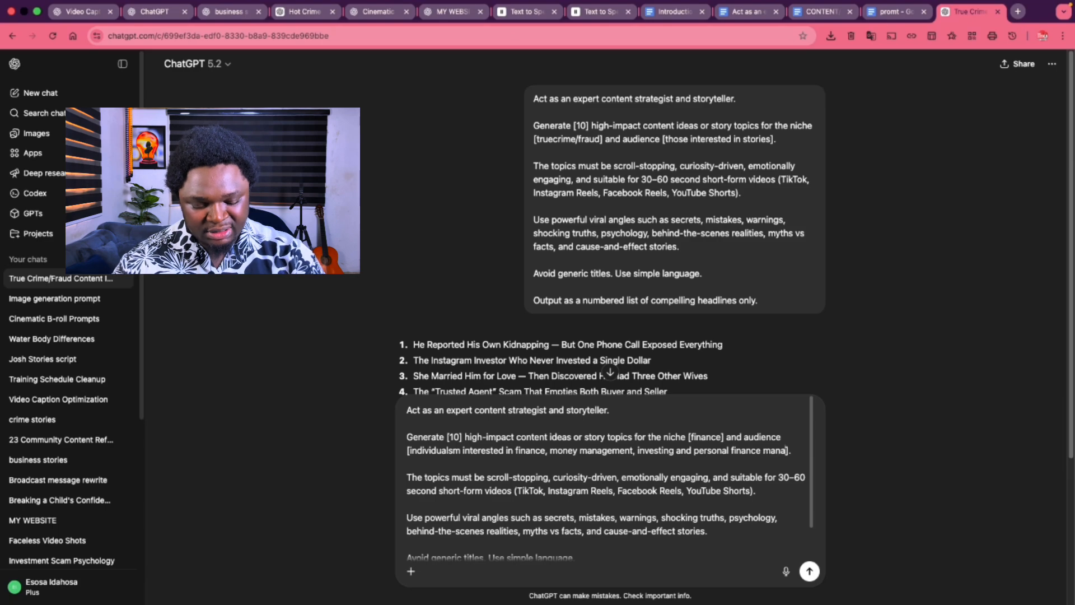
pyautogui.write('gement')
# Send the prompt to generate ten finance headlines and review them together with the earlier true crime/fraud list.
pyautogui.press('Return')
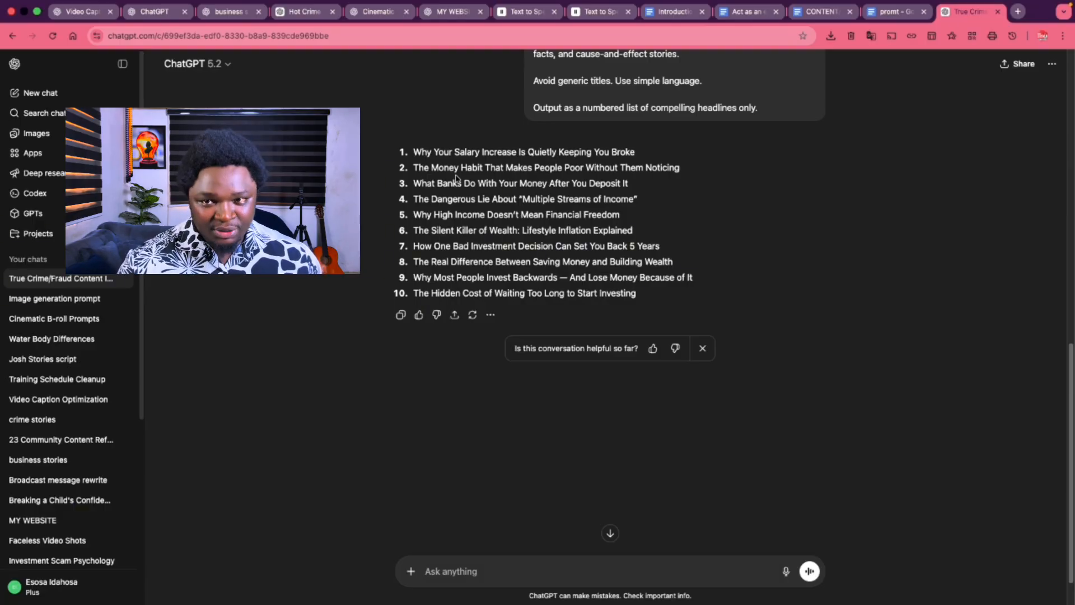
pyautogui.scroll(5, 670, 151)
pyautogui.scroll(-6, 577, 237)
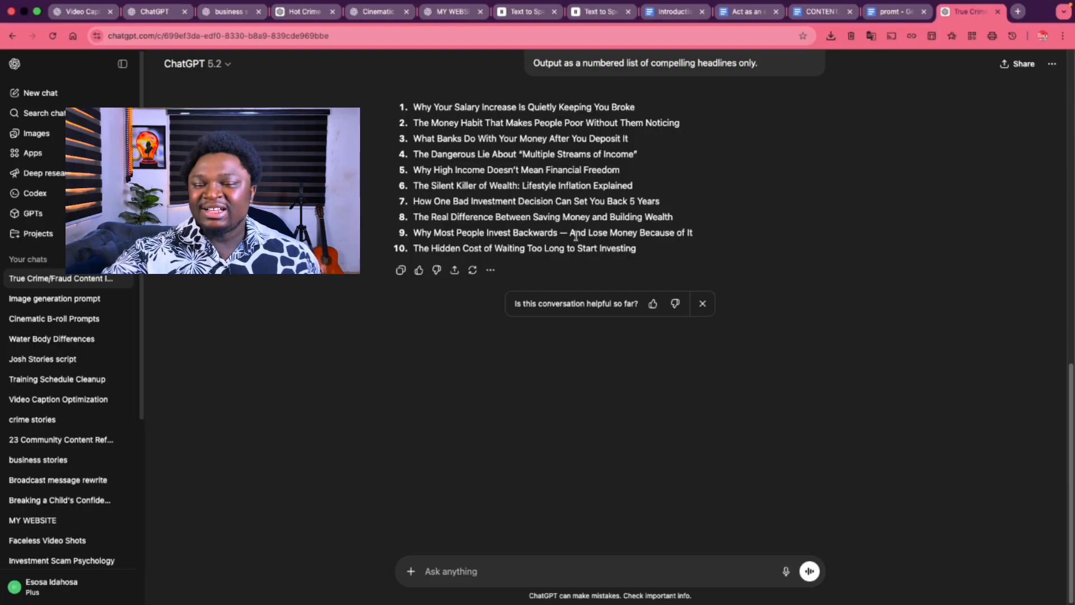
pyautogui.scroll(10, 576, 237)
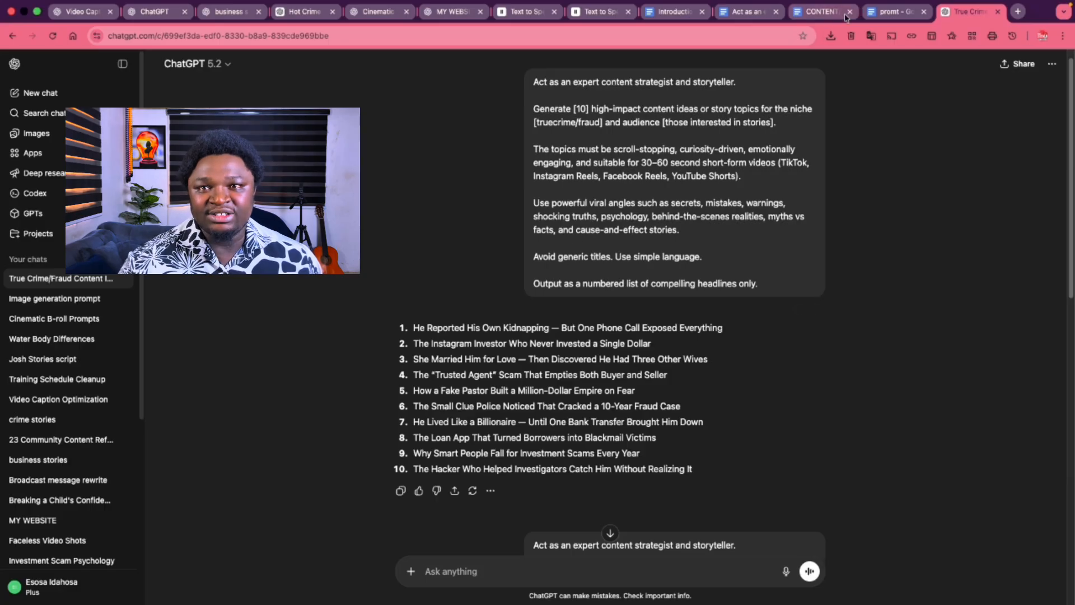
# Switch to the content strategist prompt document in Google Docs and examine its ready-made niche prompts from Finance through DIY.
pyautogui.click(744, 12)
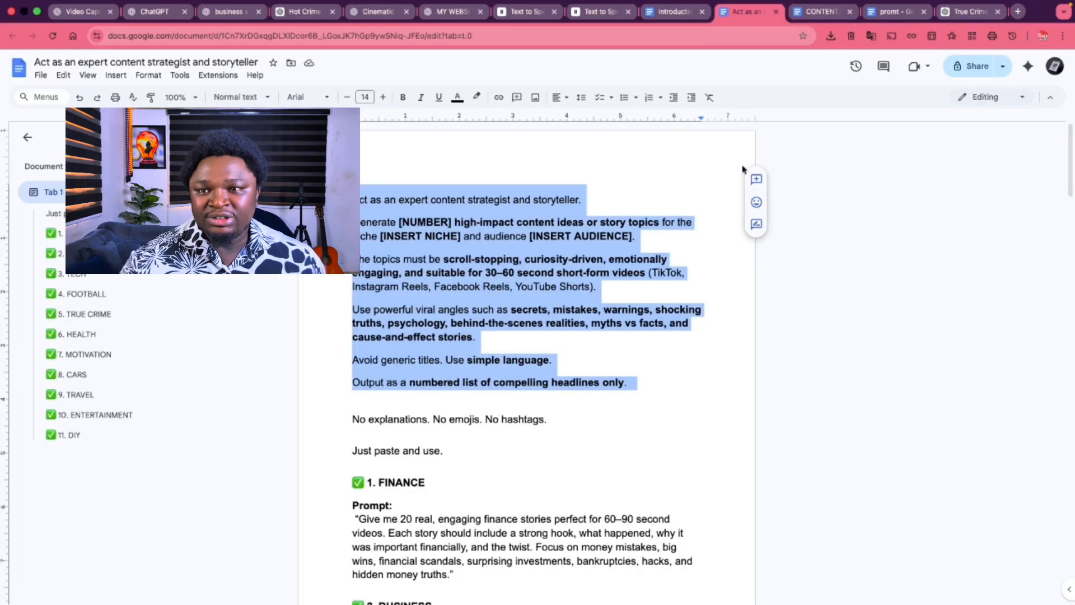
pyautogui.scroll(-6, 514, 327)
pyautogui.scroll(6, 514, 328)
pyautogui.scroll(-12, 488, 325)
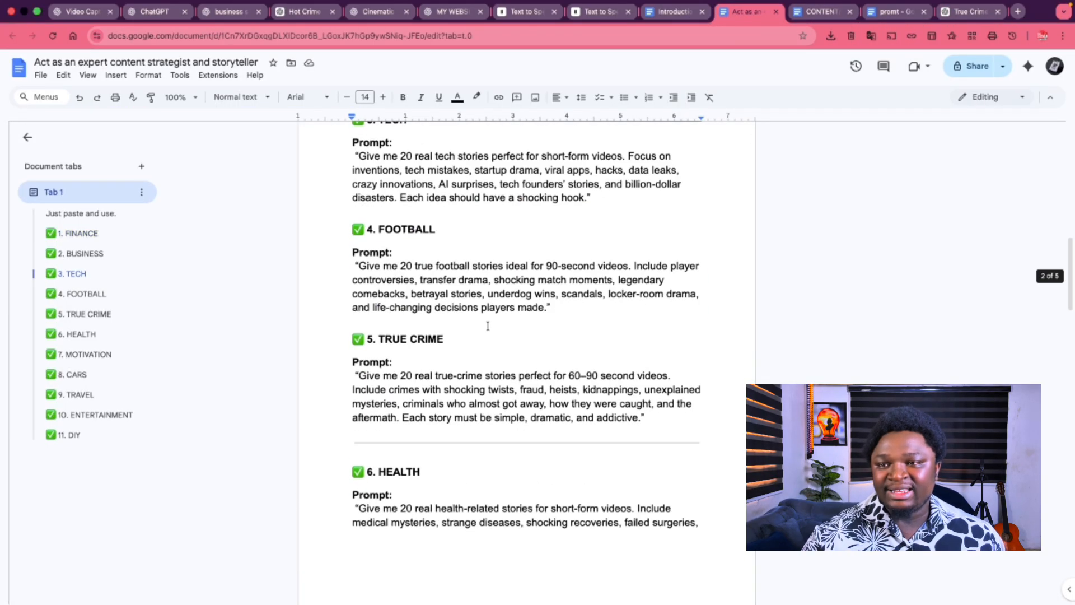
pyautogui.scroll(7, 488, 326)
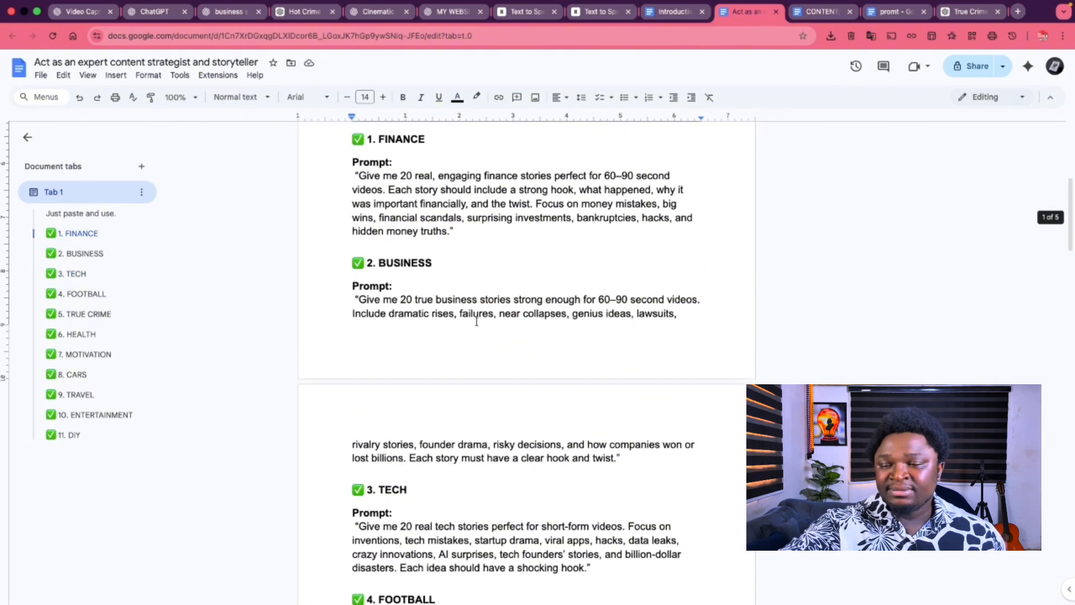
pyautogui.scroll(1, 461, 256)
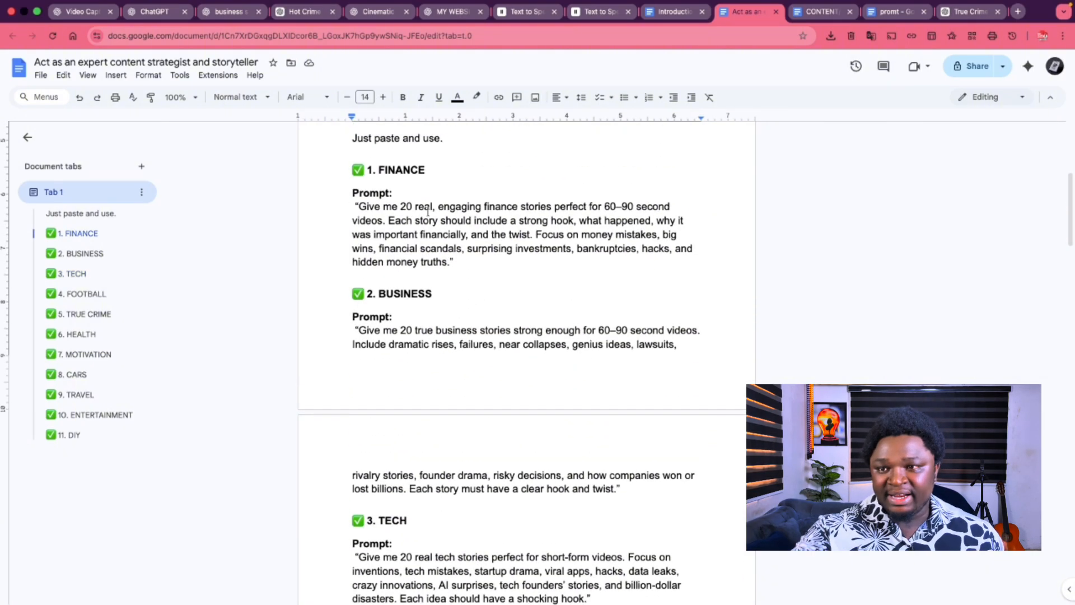
pyautogui.scroll(-6, 468, 304)
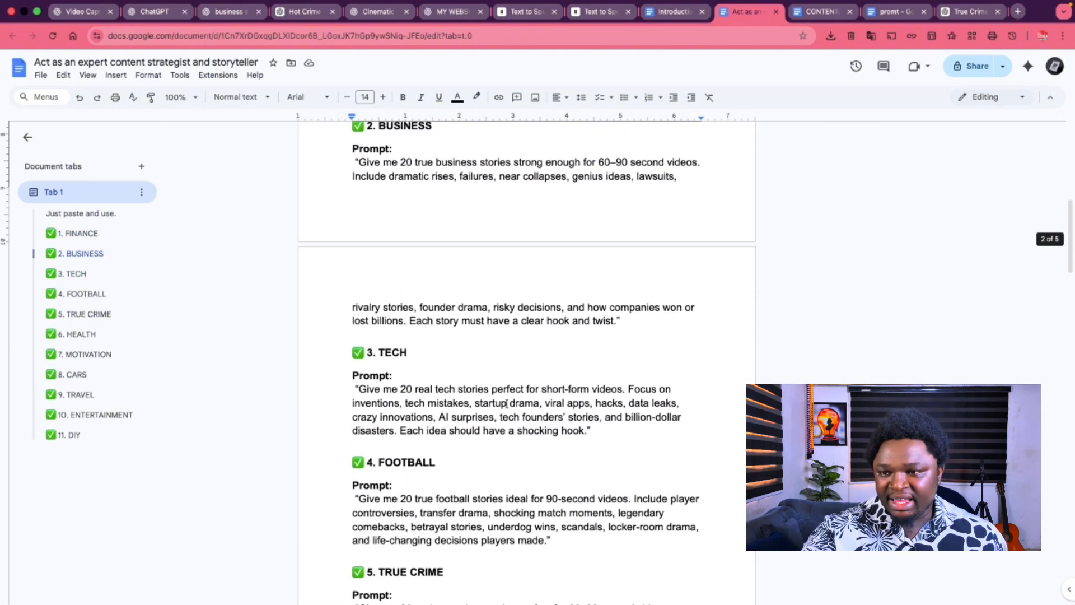
pyautogui.scroll(-4, 424, 387)
pyautogui.scroll(-5, 449, 371)
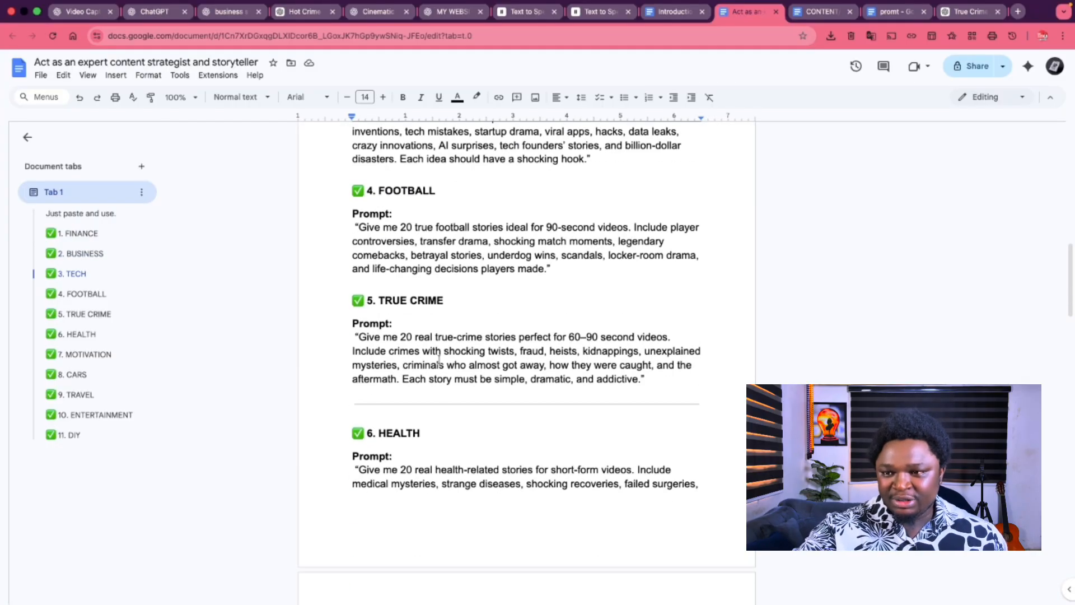
pyautogui.scroll(-4, 426, 372)
pyautogui.scroll(-12, 434, 341)
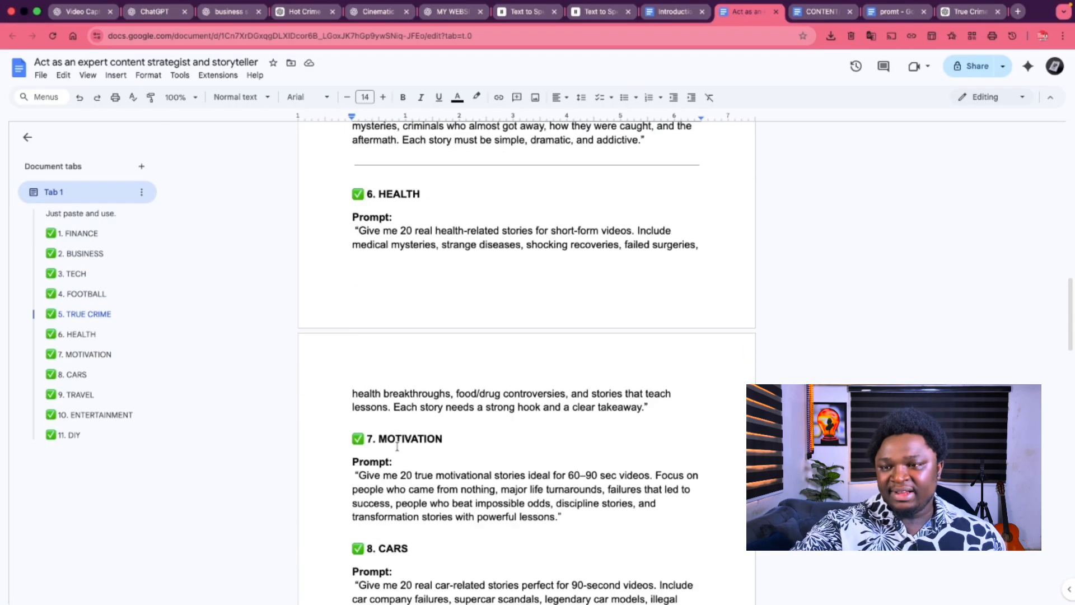
pyautogui.scroll(-4, 442, 353)
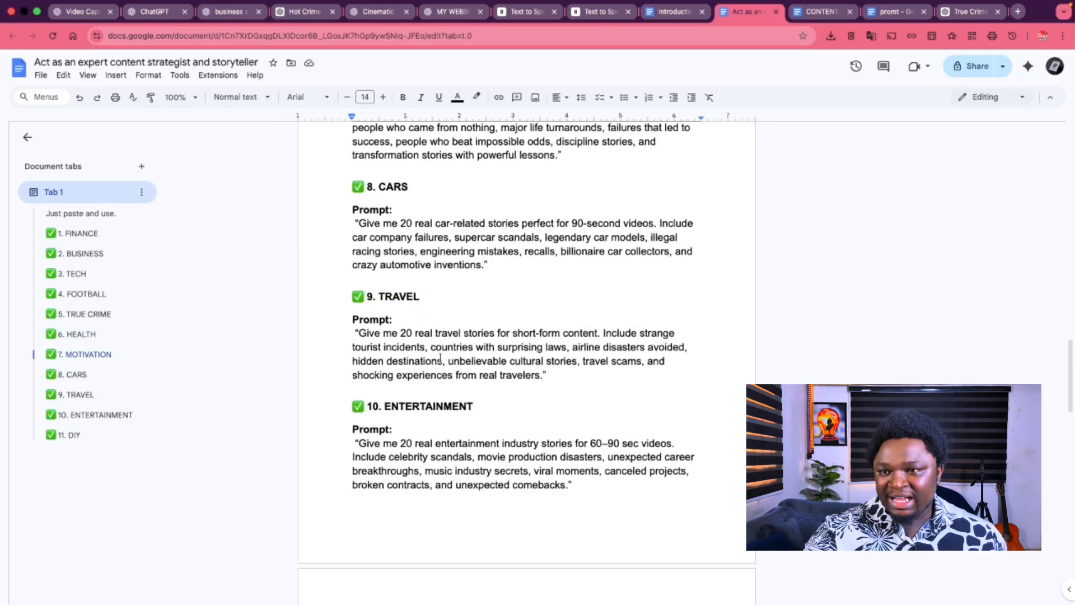
pyautogui.scroll(-10, 409, 308)
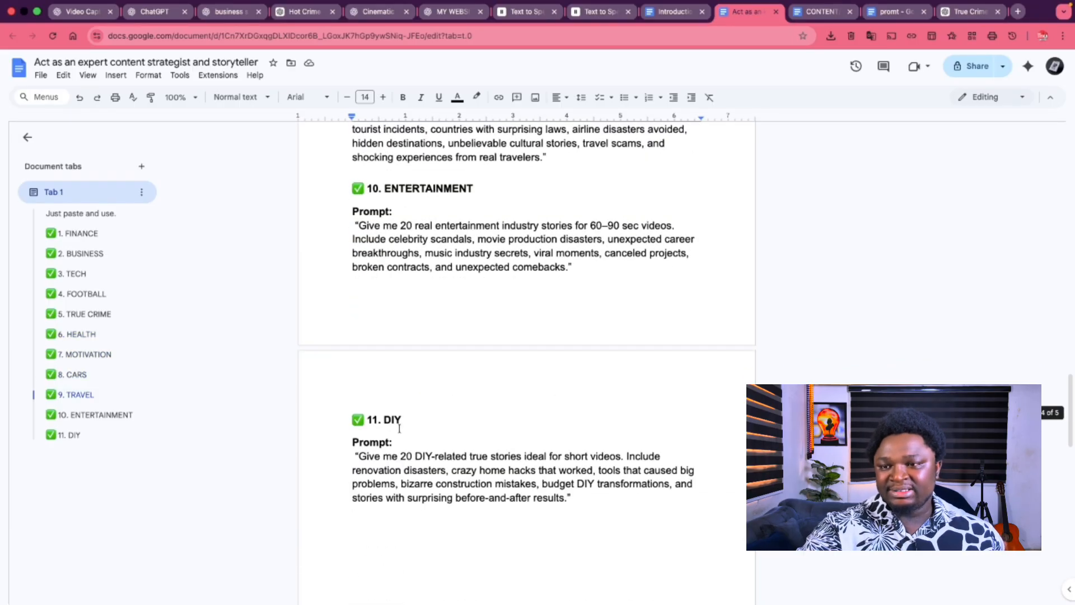
pyautogui.scroll(20, 477, 377)
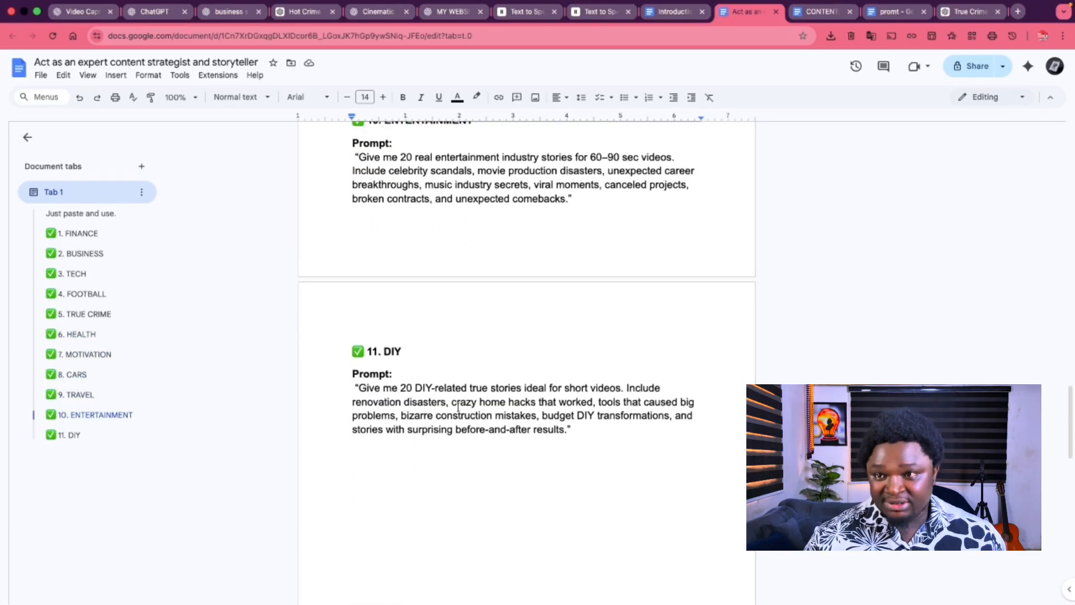
pyautogui.scroll(20, 477, 376)
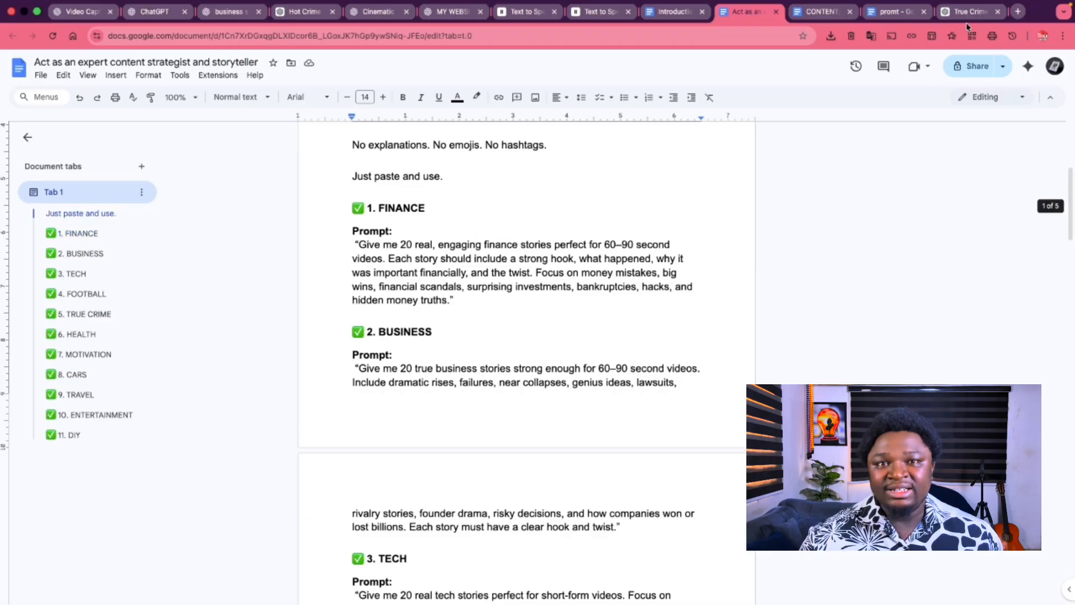
# Open a fresh ChatGPT chat in a new browser tab.
pyautogui.click(1018, 12)
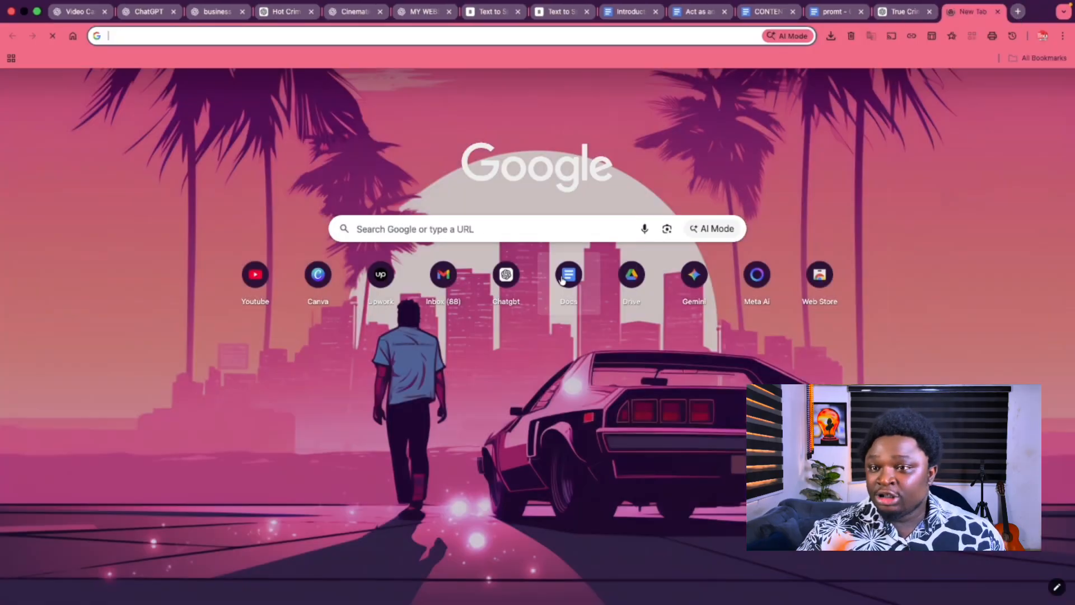
pyautogui.click(508, 269)
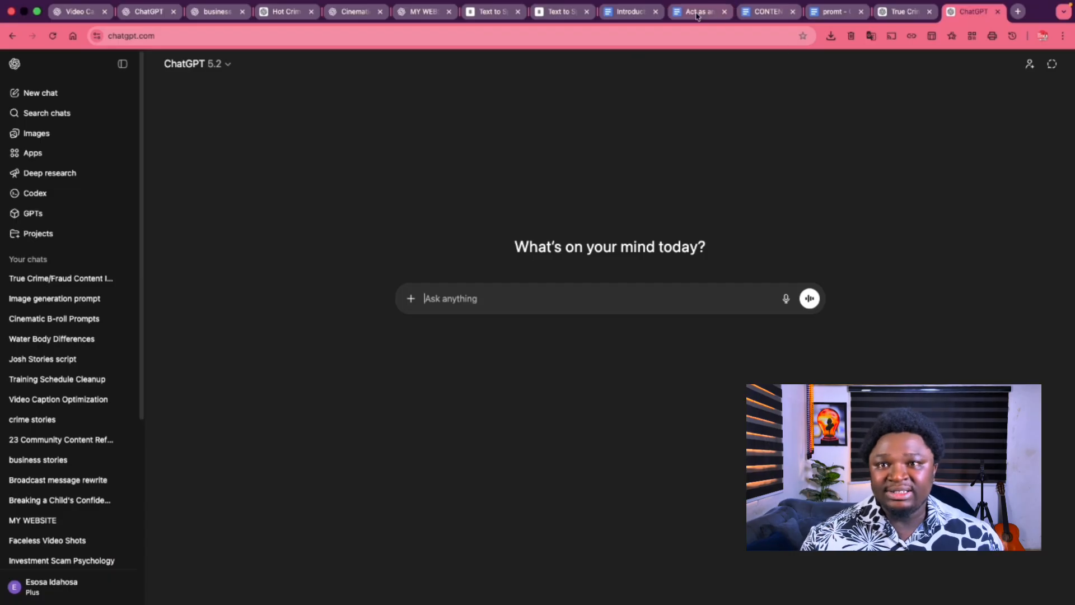
# Return to the content strategist prompt document in Google Docs and look through its ready-made niche prompts to locate the Tech prompt.
pyautogui.click(758, 15)
pyautogui.scroll(-1, 476, 336)
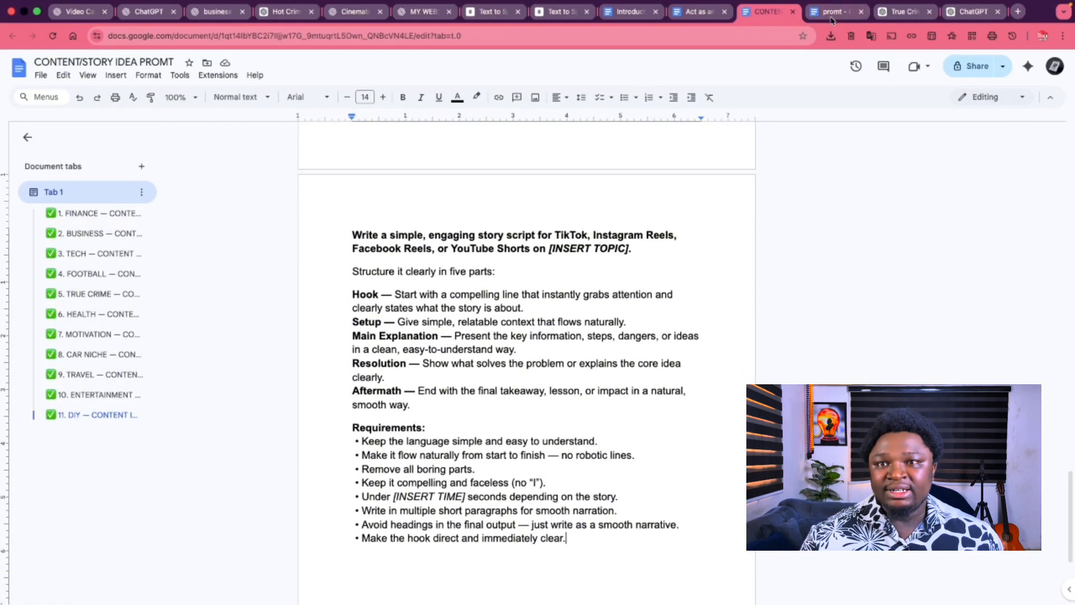
pyautogui.click(688, 16)
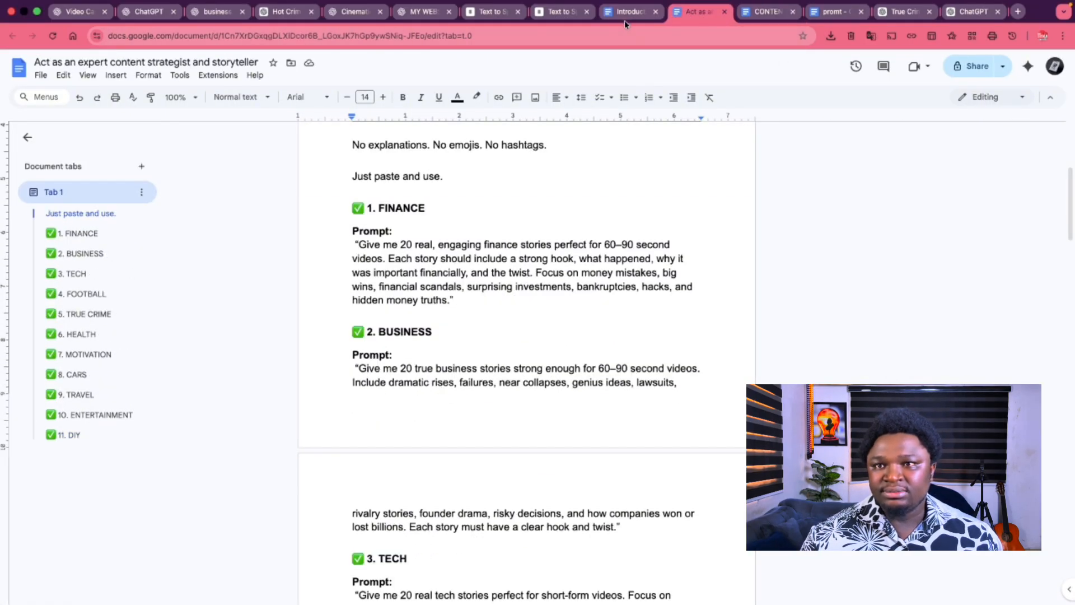
pyautogui.scroll(-2, 451, 259)
pyautogui.scroll(3, 449, 257)
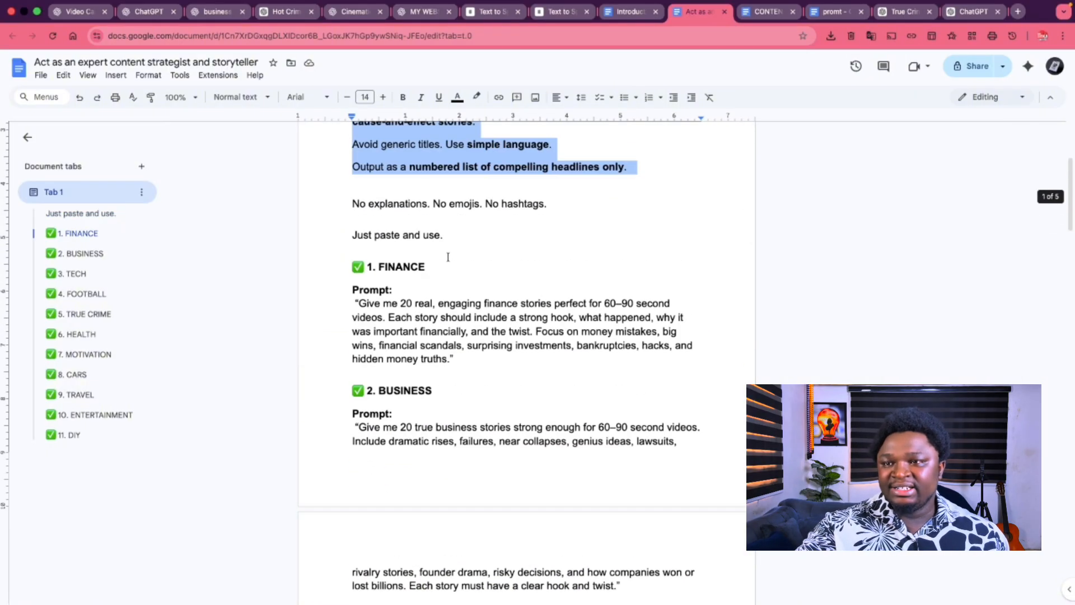
pyautogui.scroll(-6, 455, 313)
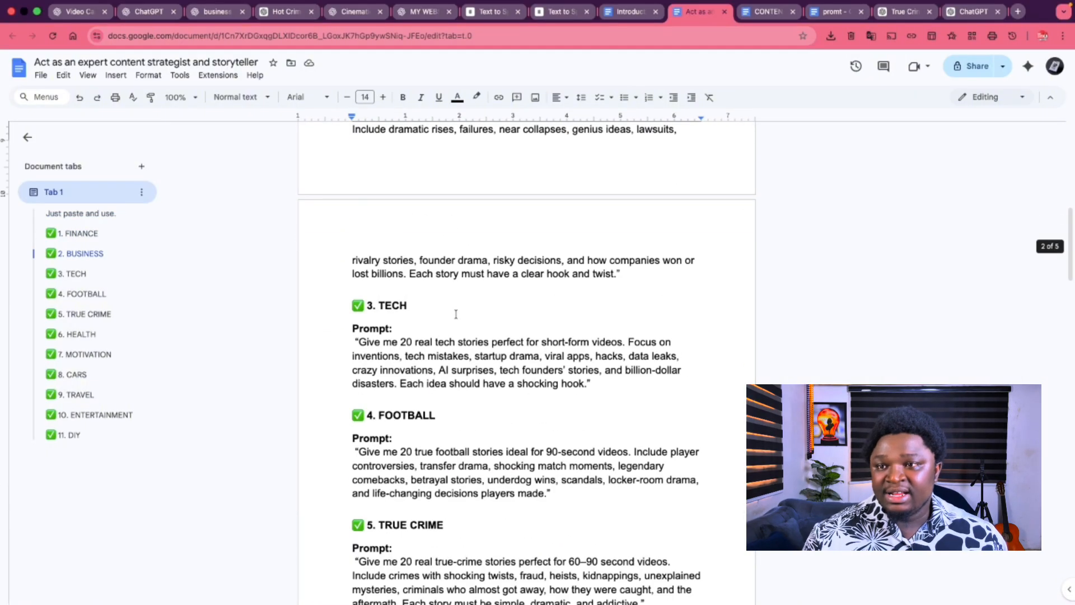
pyautogui.scroll(2, 454, 313)
pyautogui.scroll(-6, 454, 312)
pyautogui.scroll(3, 399, 263)
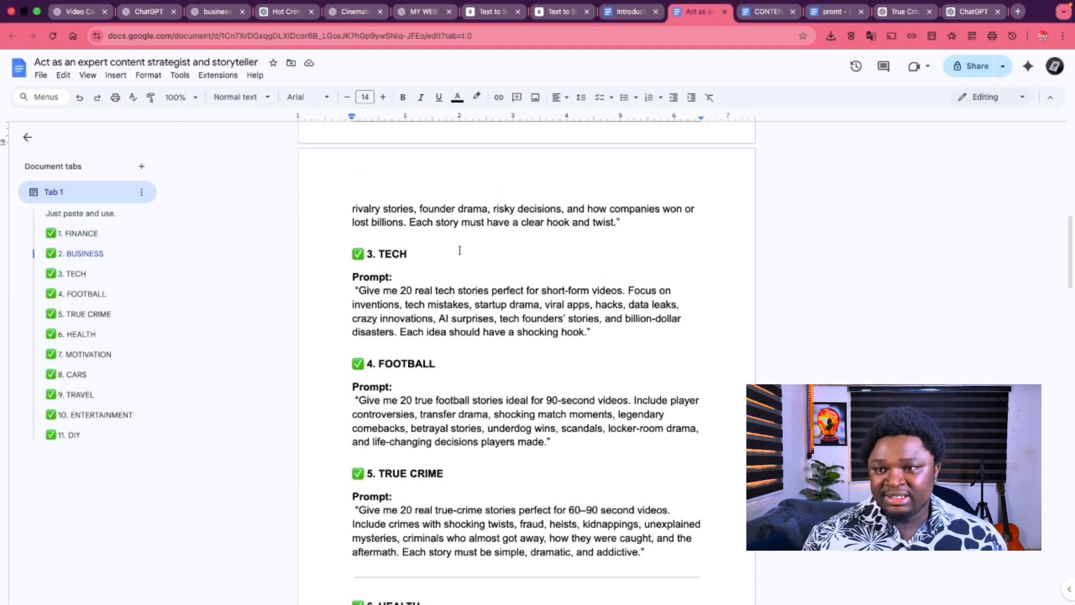
pyautogui.scroll(10, 473, 311)
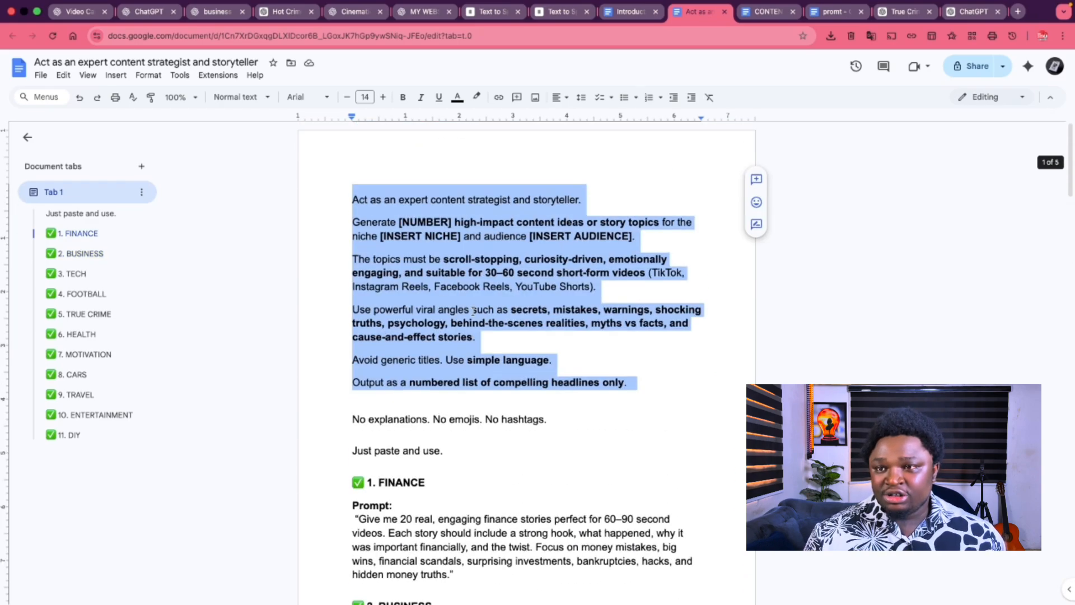
pyautogui.scroll(-10, 541, 257)
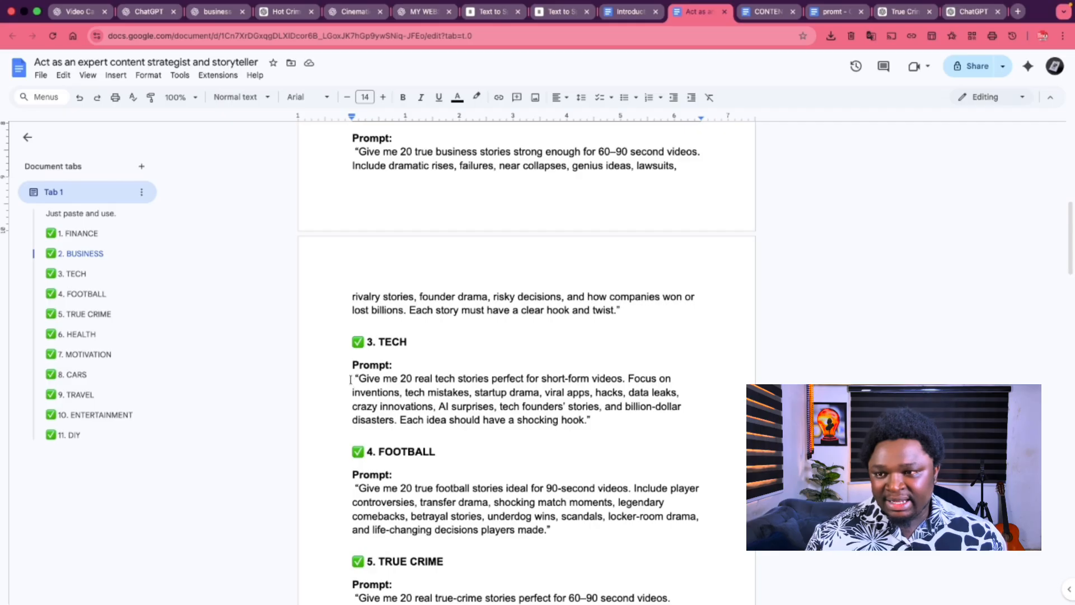
# Copy the Tech prompt for 20 real tech stories, send it in the fresh ChatGPT chat, and look through the generated list.
pyautogui.moveTo(347, 375); pyautogui.dragTo(625, 424)
pyautogui.press('super+c')
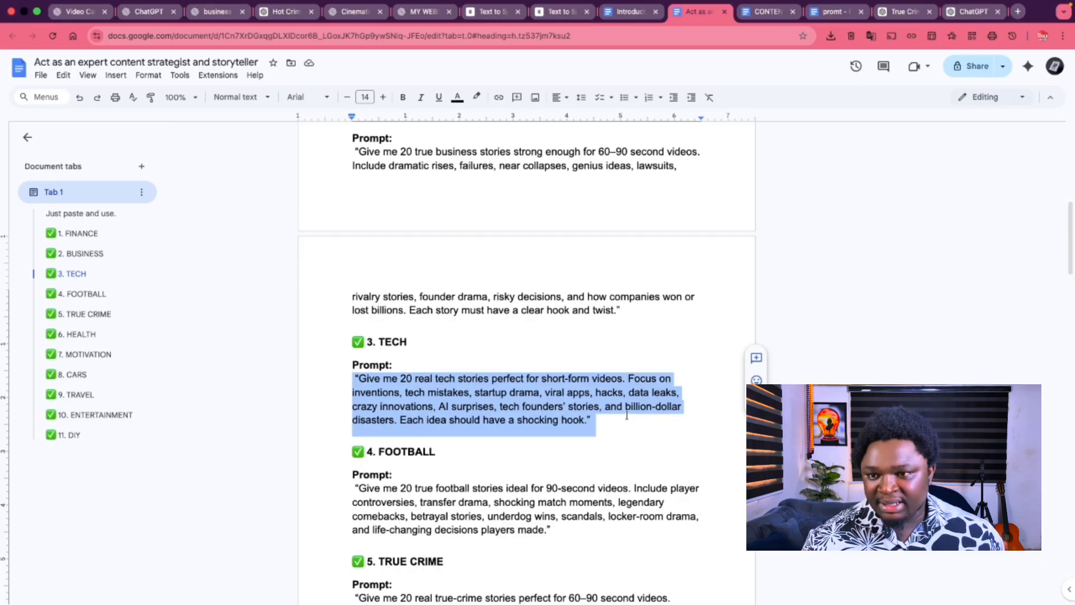
pyautogui.click(972, 13)
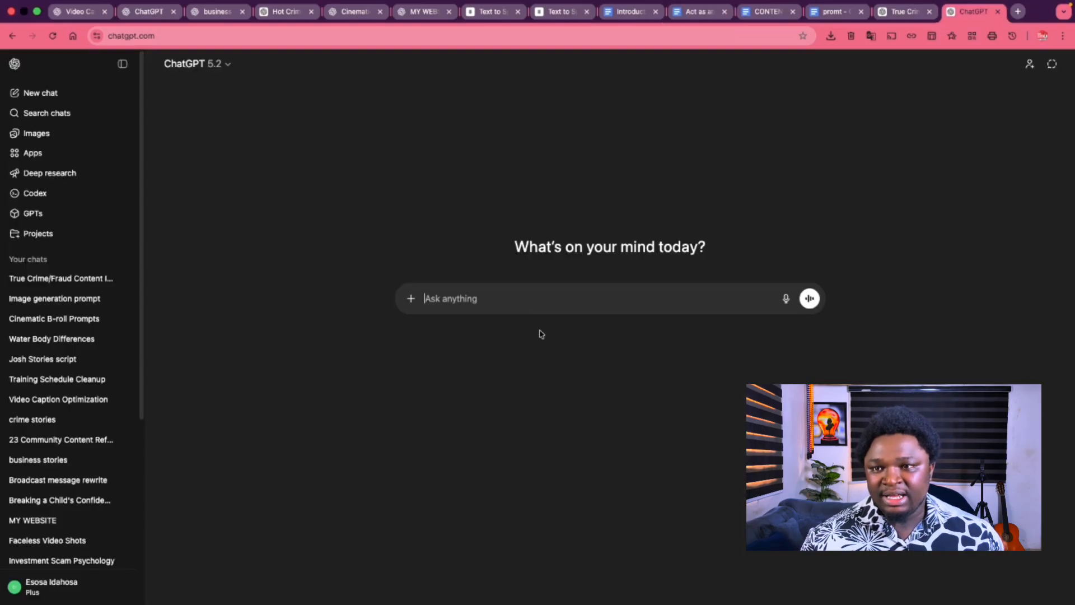
pyautogui.press('super+v')
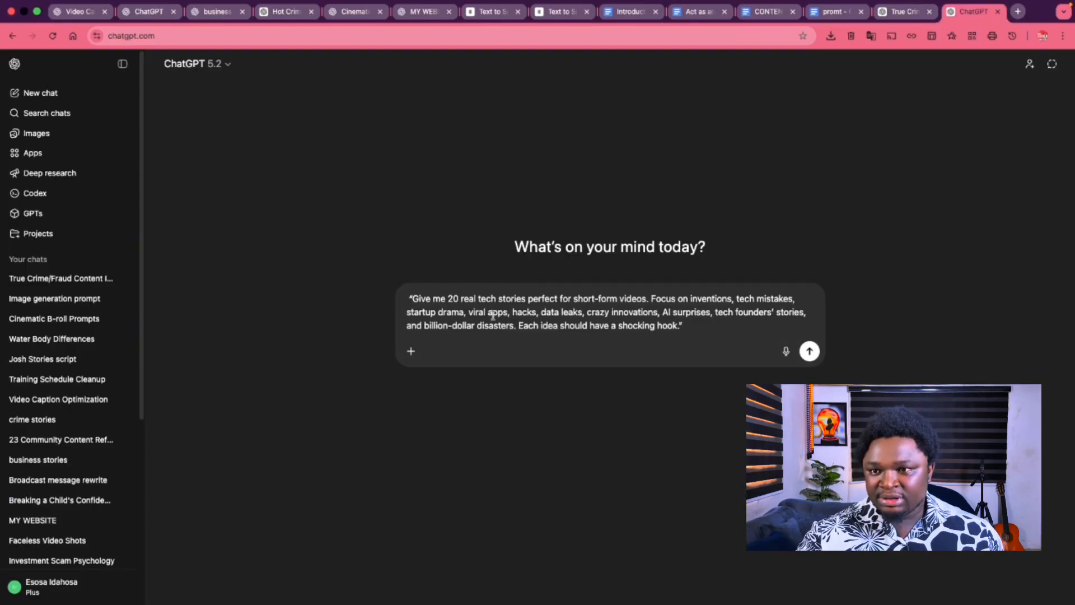
pyautogui.press('Return')
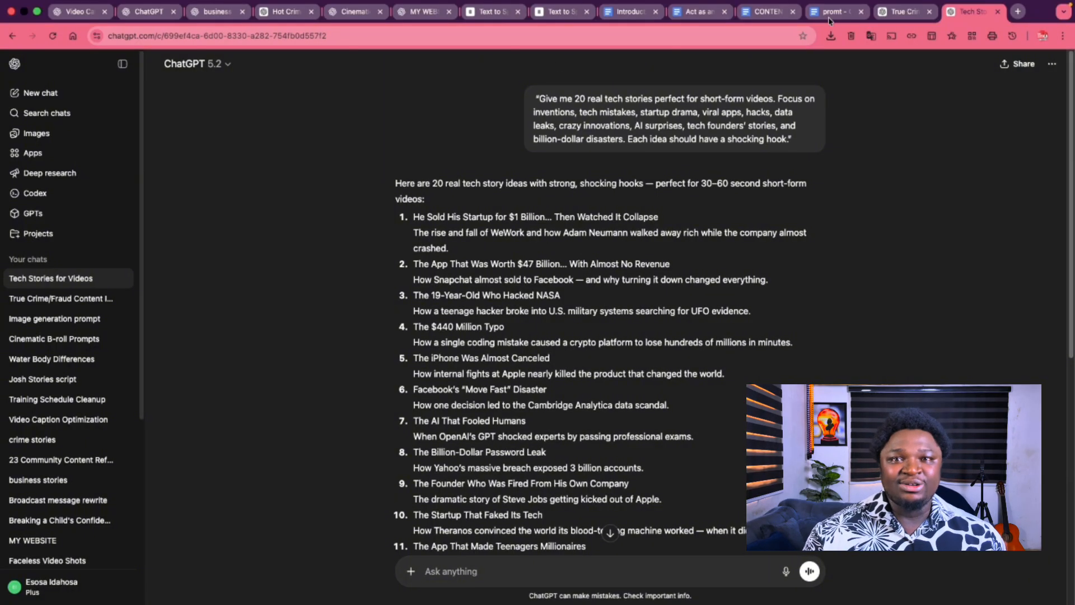
pyautogui.scroll(-7, 515, 291)
pyautogui.scroll(10, 515, 280)
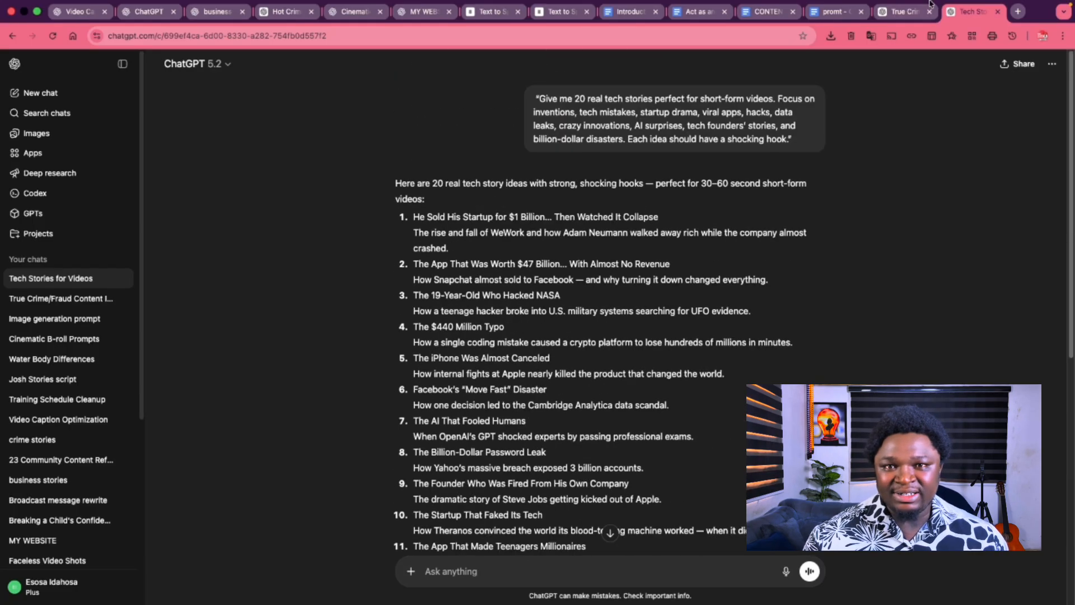
# Copy the Football prompt from the content strategist document in Google Docs and send it in the ChatGPT tech stories chat.
pyautogui.click(696, 31)
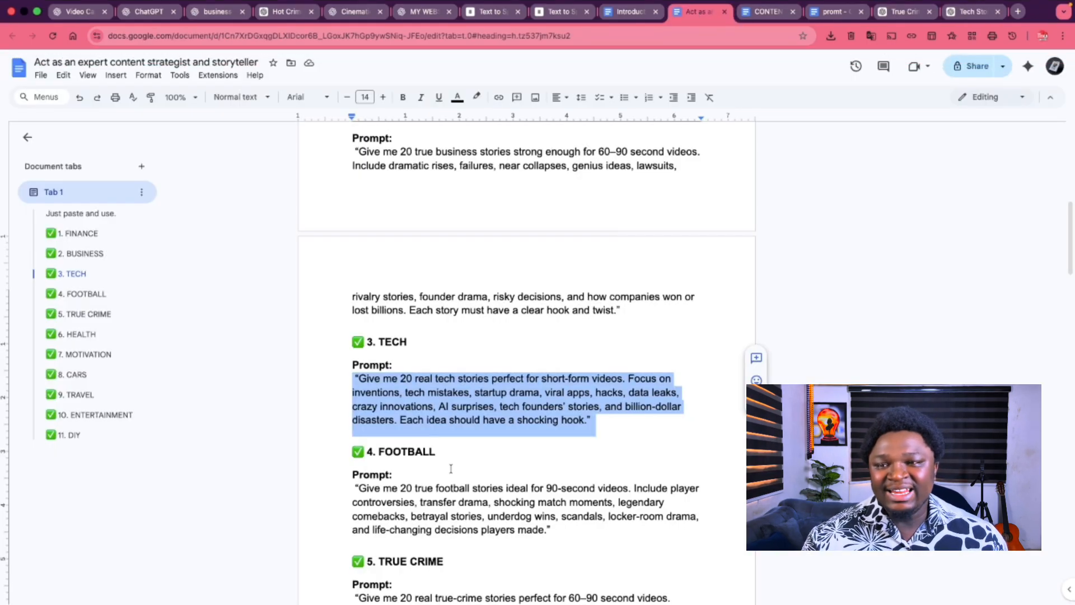
pyautogui.scroll(-3, 392, 336)
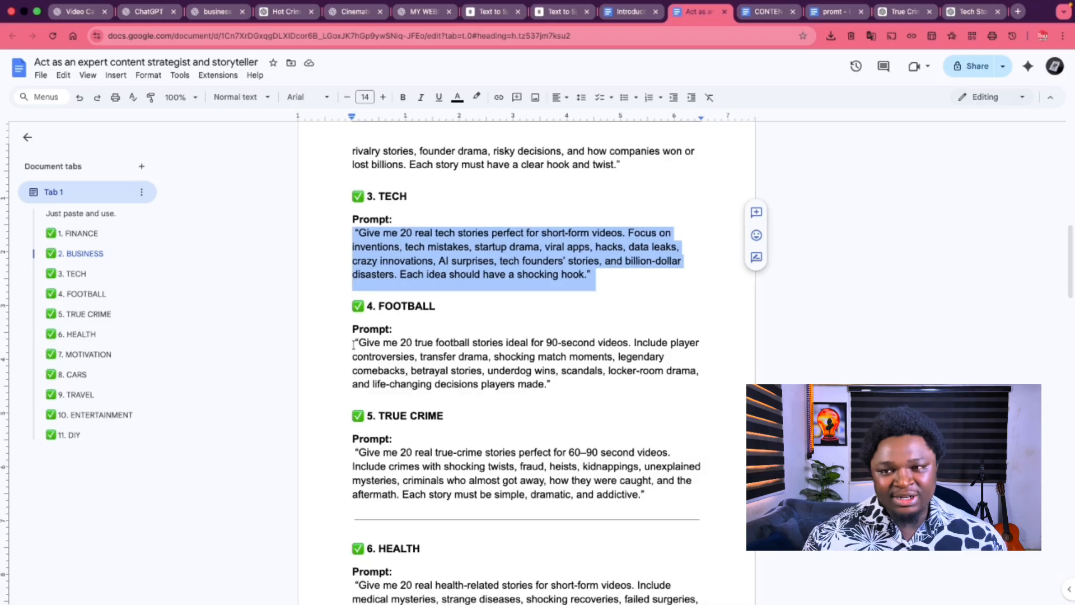
pyautogui.moveTo(354, 344); pyautogui.dragTo(595, 386)
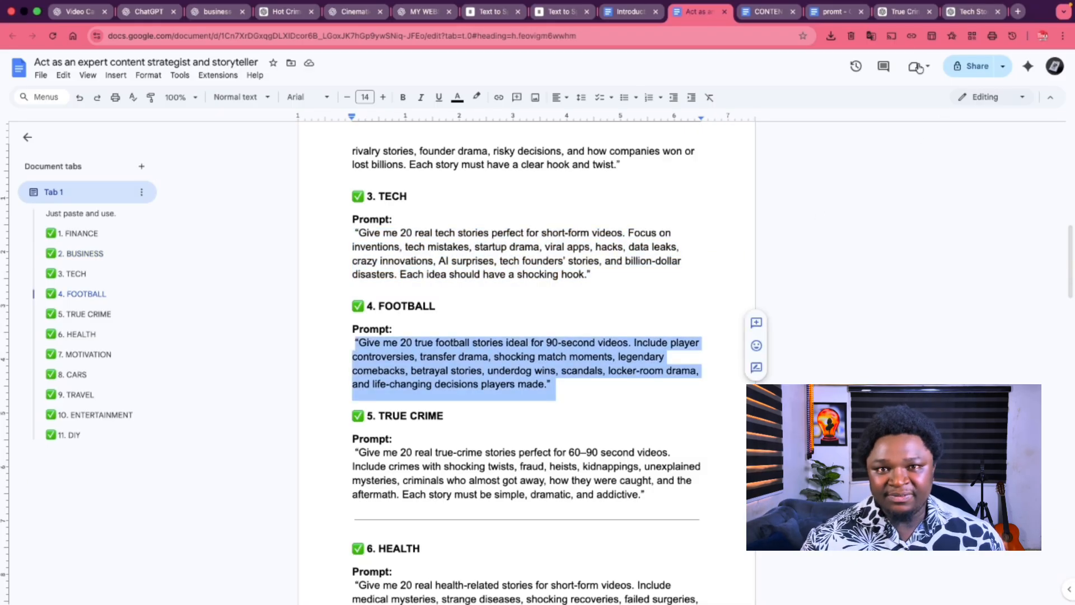
pyautogui.click(973, 14)
pyautogui.scroll(-10, 518, 442)
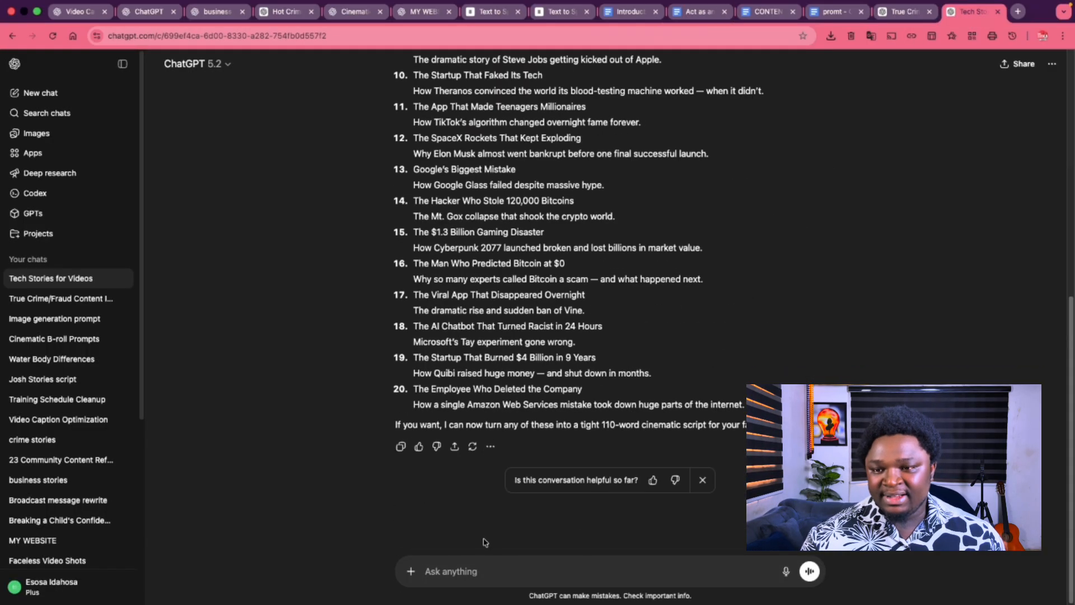
pyautogui.press('super+v')
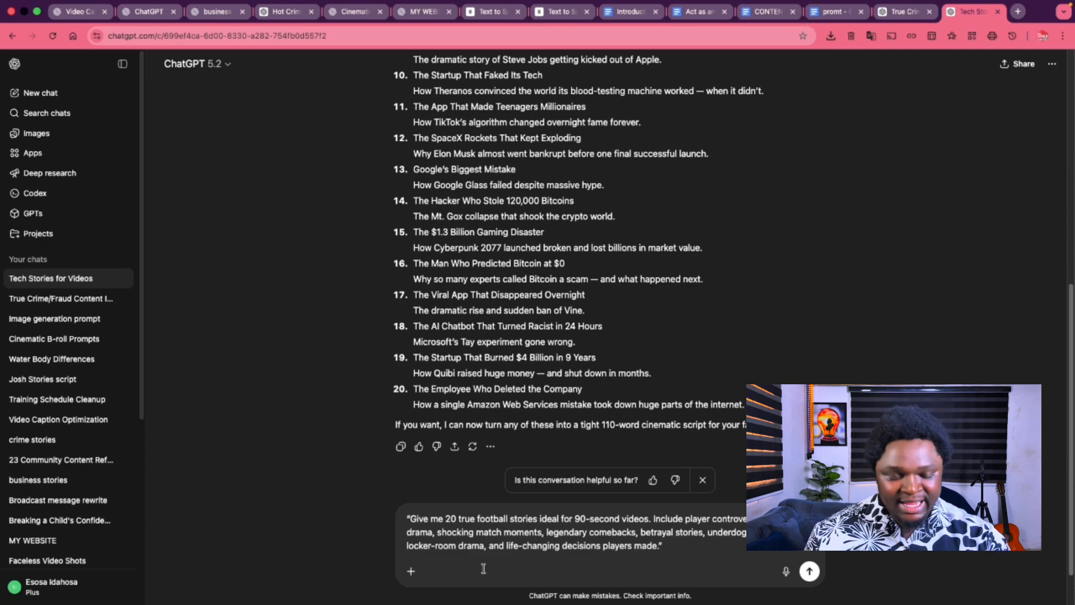
pyautogui.press('Return')
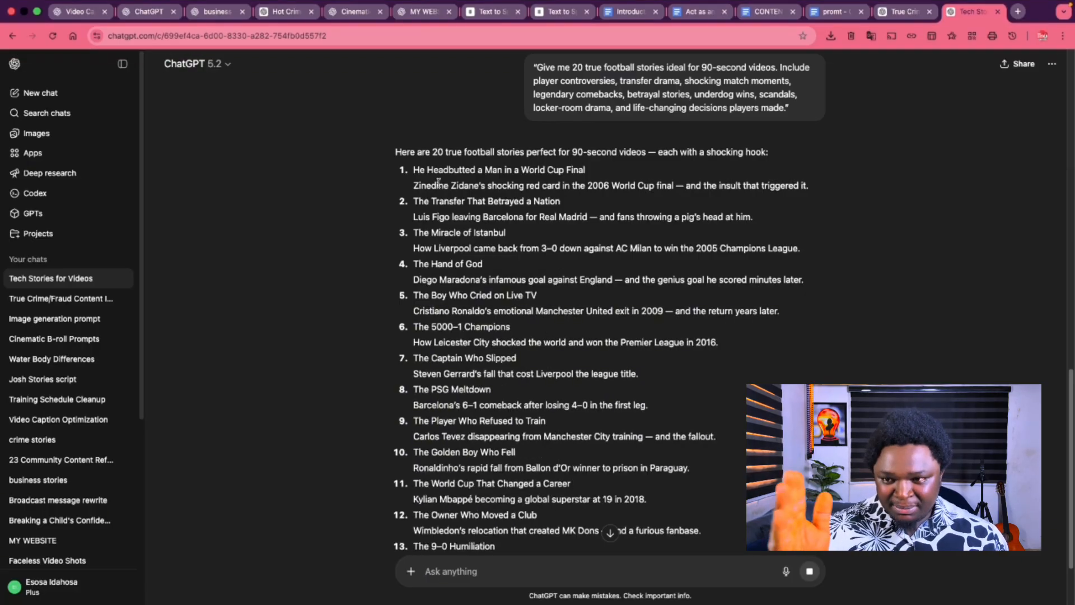
# Look through the generated football stories and highlight the first headline.
pyautogui.scroll(-5, 443, 201)
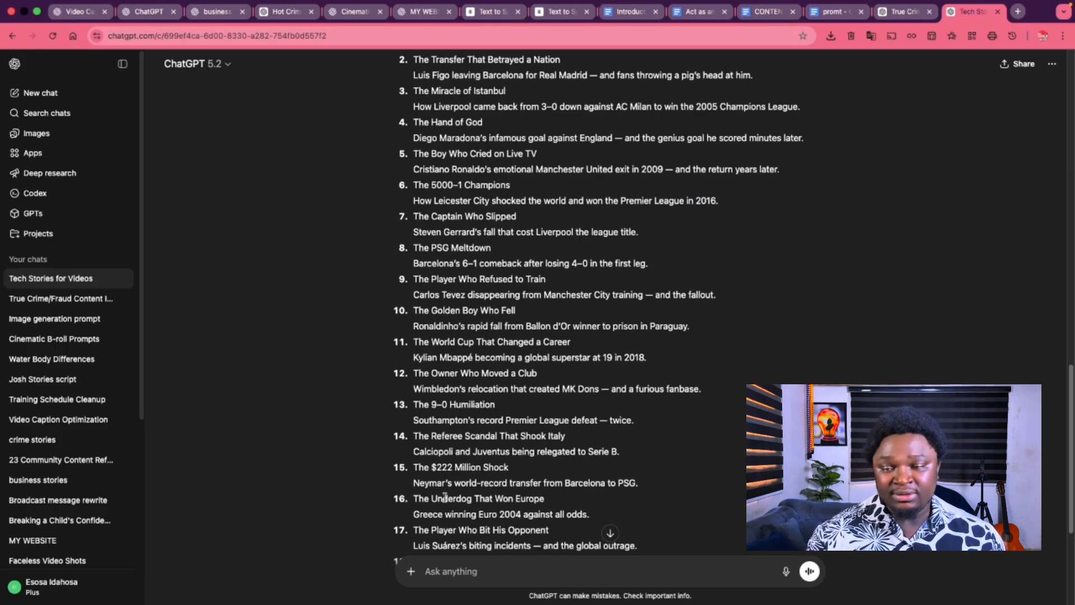
pyautogui.scroll(5, 428, 183)
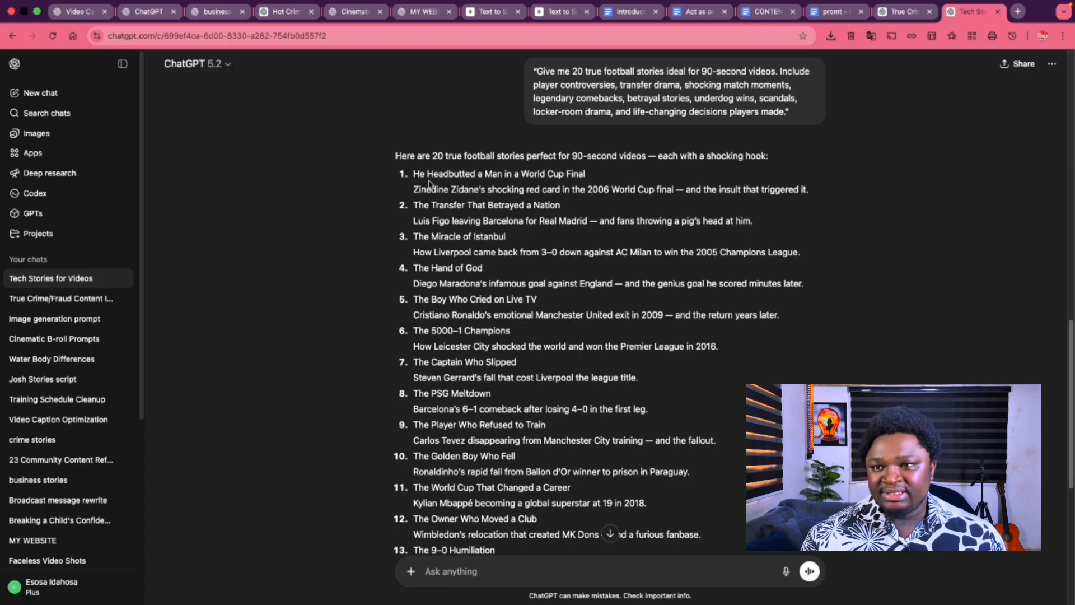
pyautogui.moveTo(411, 171); pyautogui.dragTo(621, 179)
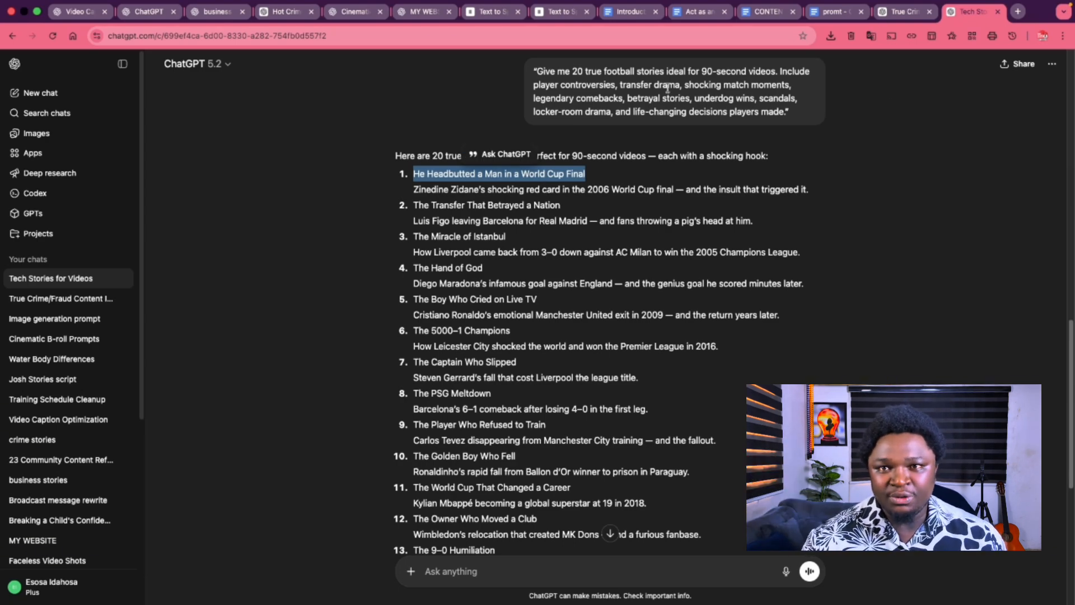
# Copy the True Crime prompt from the content strategist document in Google Docs and send it in the same ChatGPT chat.
pyautogui.click(761, 11)
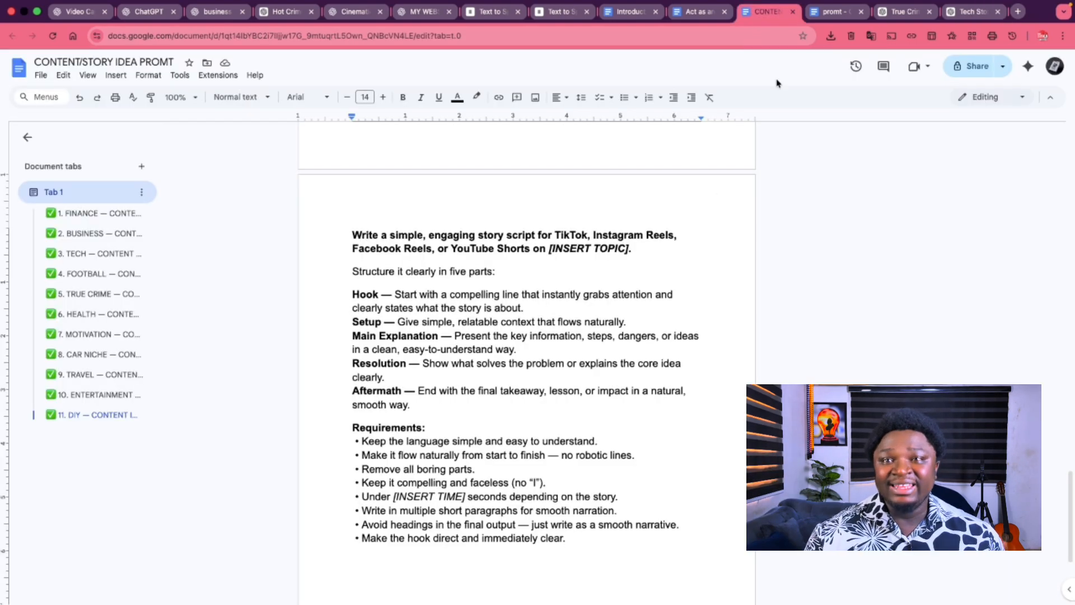
pyautogui.click(698, 13)
pyautogui.scroll(-3, 442, 427)
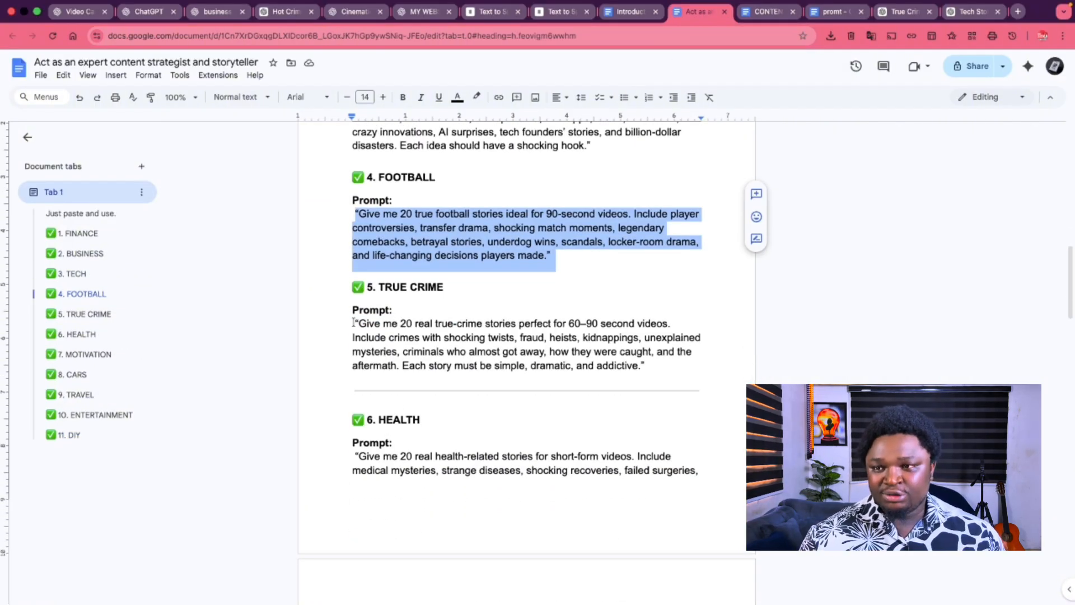
pyautogui.moveTo(353, 323); pyautogui.dragTo(666, 363)
pyautogui.press('super+c')
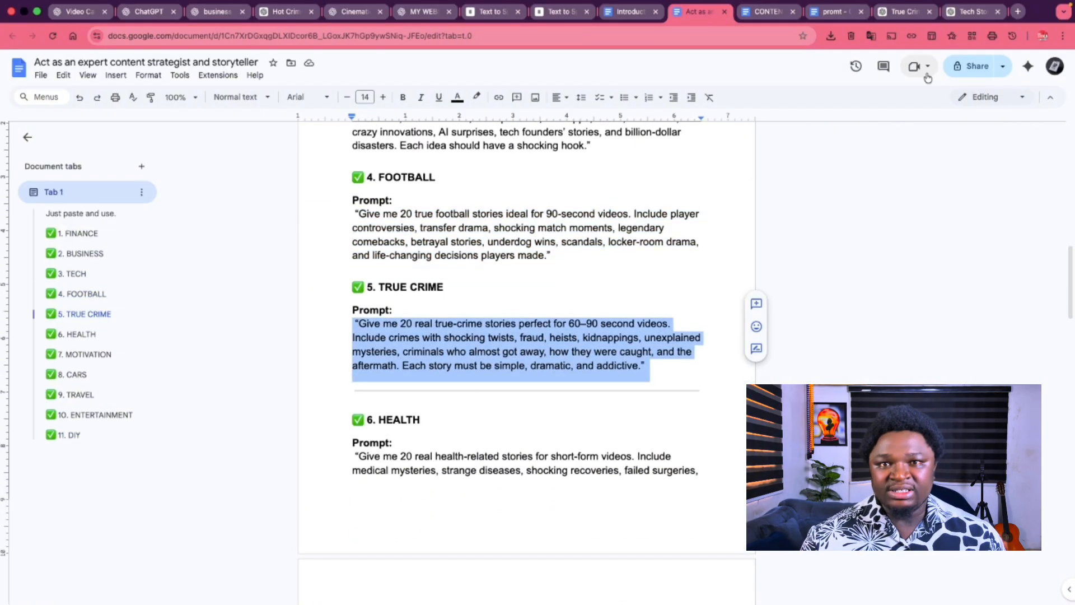
pyautogui.click(973, 15)
pyautogui.click(478, 571)
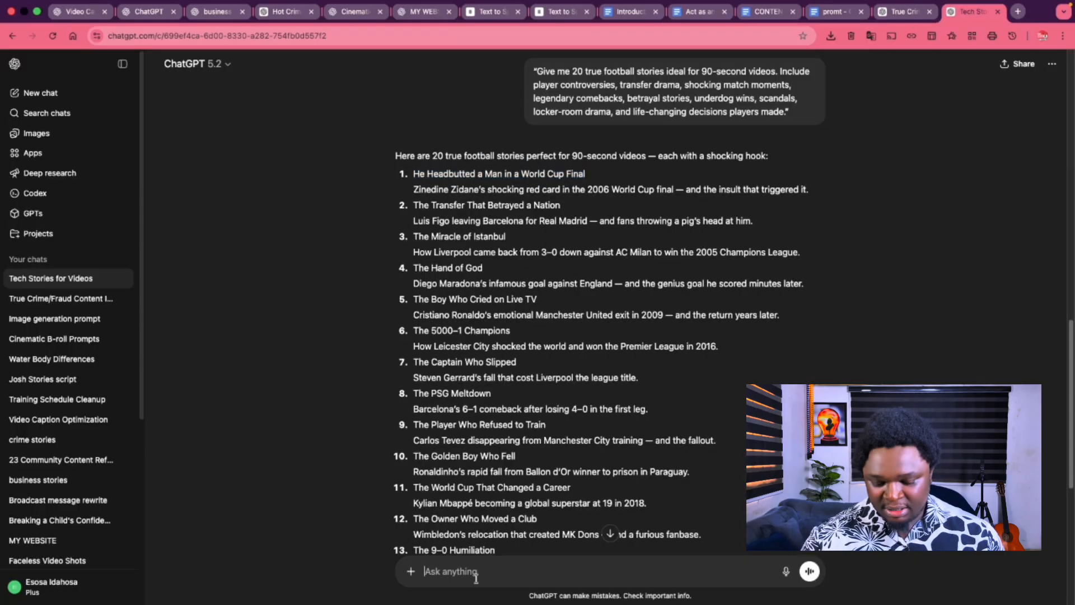
pyautogui.press('super+v')
pyautogui.press('Return')
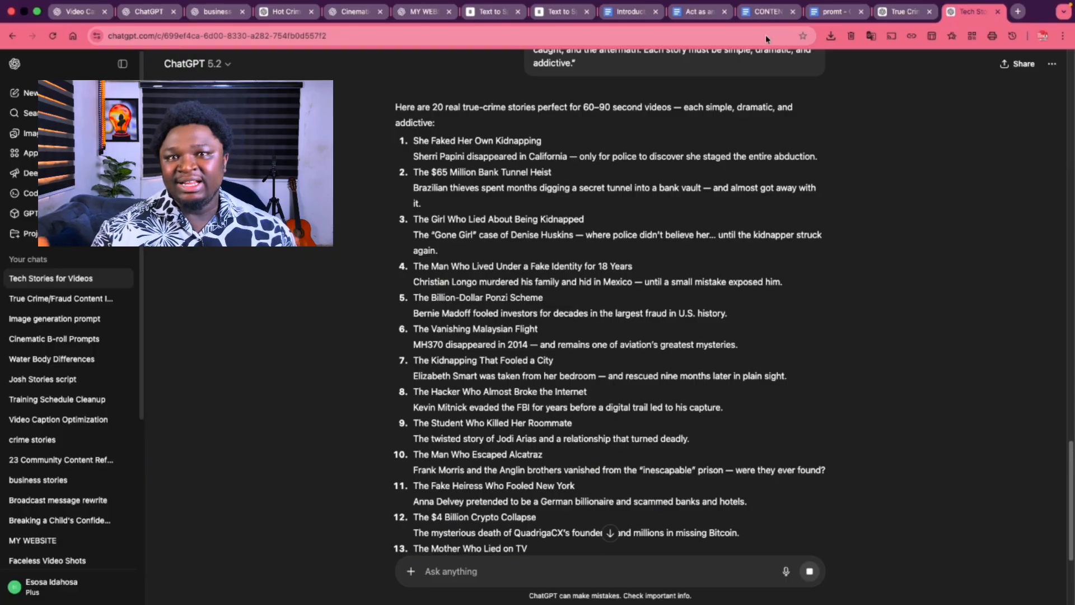
# Return to the content strategist document in Google Docs and copy the full Health prompt, which continues across the page break.
pyautogui.click(698, 15)
pyautogui.scroll(-3, 453, 374)
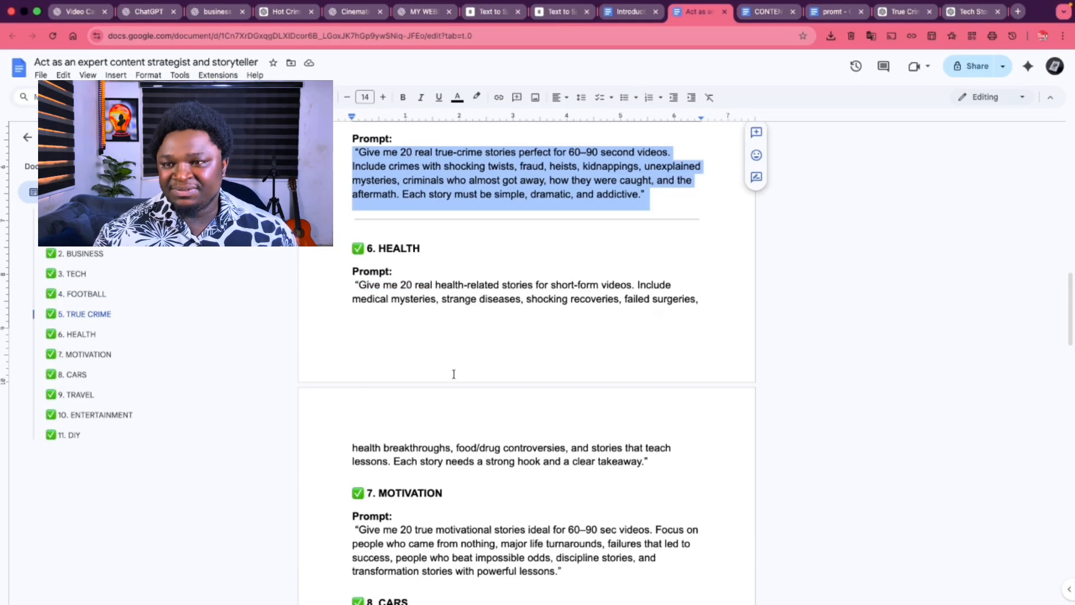
pyautogui.moveTo(355, 284)
pyautogui.mouseDown()
pyautogui.moveTo(653, 453)
pyautogui.moveTo(681, 481)
pyautogui.moveTo(432, 364)
pyautogui.moveTo(331, 292)
pyautogui.mouseUp()
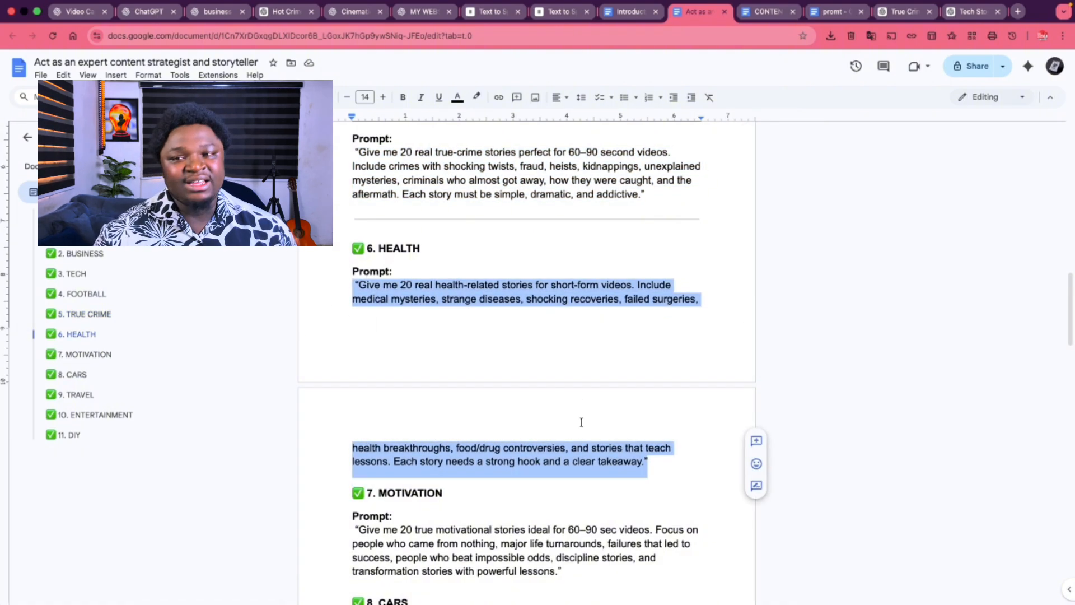
# Examine the reusable prompt at the document's start, highlighting its number, audience and niche placeholders.
pyautogui.scroll(15, 581, 422)
pyautogui.moveTo(358, 207); pyautogui.dragTo(678, 363)
pyautogui.click(419, 229)
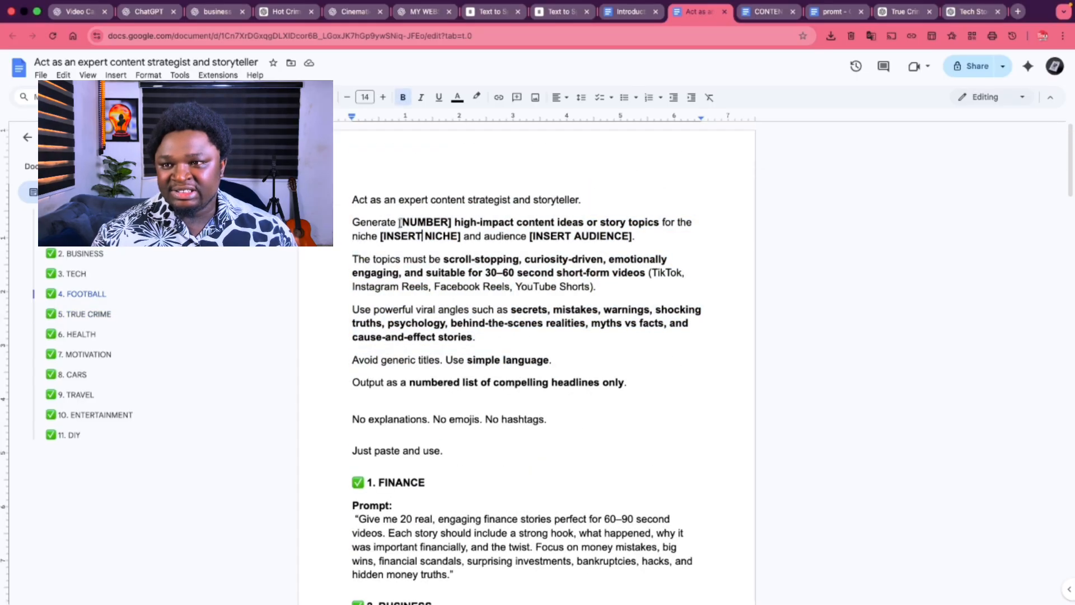
pyautogui.moveTo(401, 221); pyautogui.dragTo(448, 222)
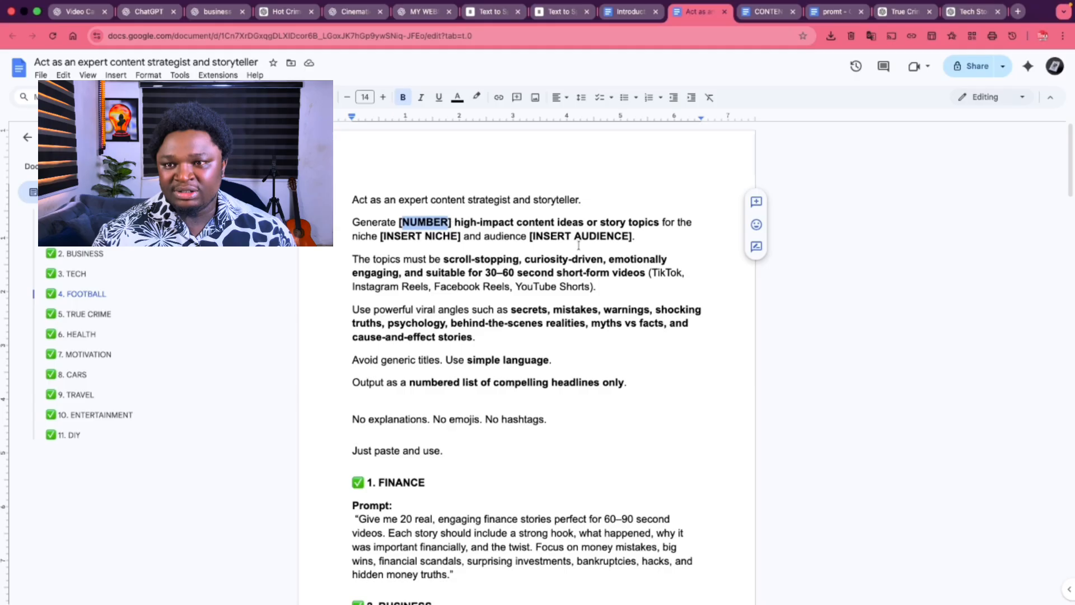
pyautogui.moveTo(531, 235); pyautogui.dragTo(630, 236)
pyautogui.moveTo(383, 235); pyautogui.dragTo(455, 235)
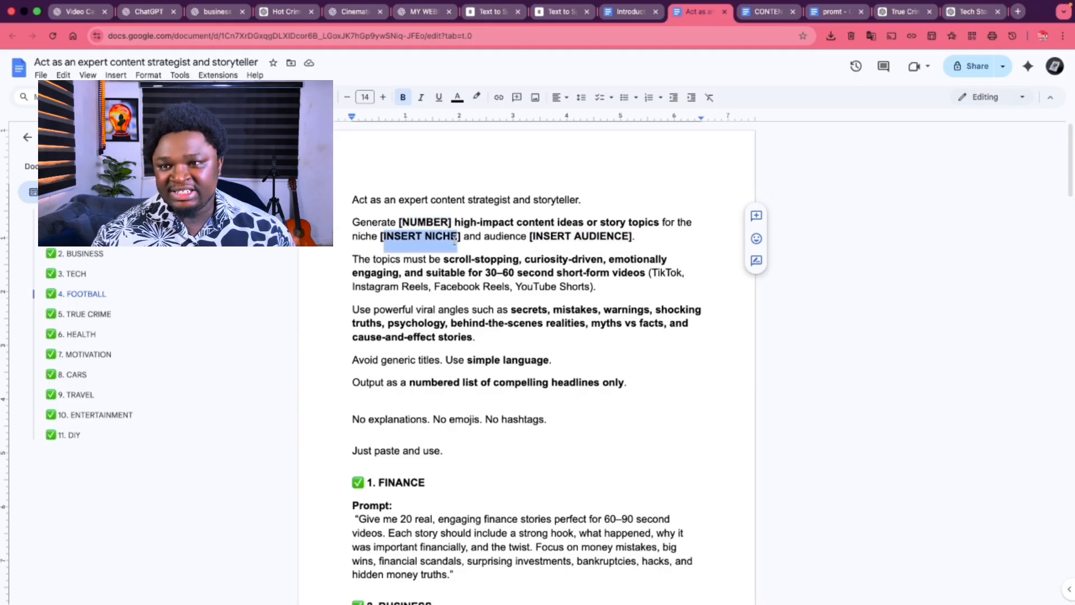
# Switch to the ChatGPT tech stories chat and send the Health prompt requesting 20 real health-related stories for short-form videos.
pyautogui.click(965, 12)
pyautogui.scroll(-7, 652, 276)
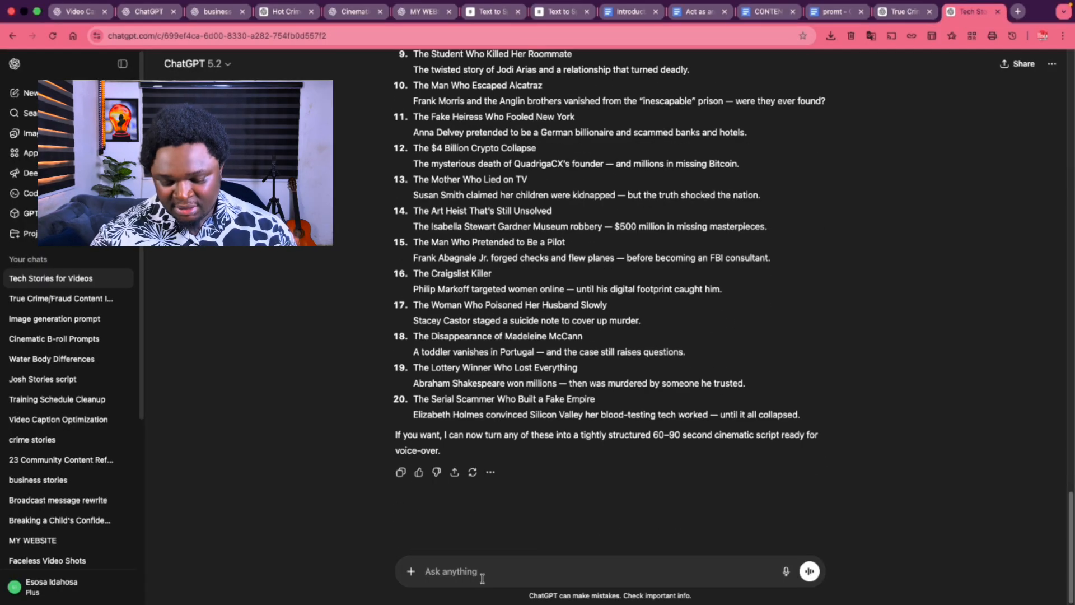
pyautogui.write('"Give me 20 real health-related stories for short-form videos. Include medical mysteries, strange diseases, shocking recoveries, failed surgeries, health breakthroughs, food/drug controversies, and stories that teach lessons. Each story needs a strong hook and a clear takeaway."')
pyautogui.press('Return')
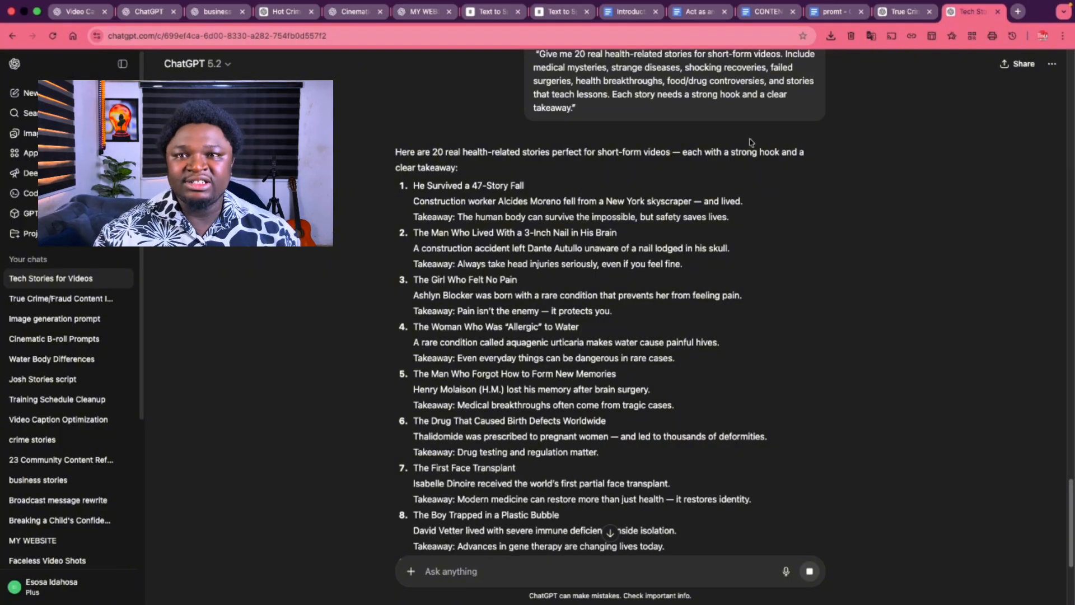
# Go back to the Google Docs prompt document, look over all niche prompts through DIY, and highlight the reusable prompt's placeholders.
pyautogui.click(694, 11)
pyautogui.scroll(-20, 623, 343)
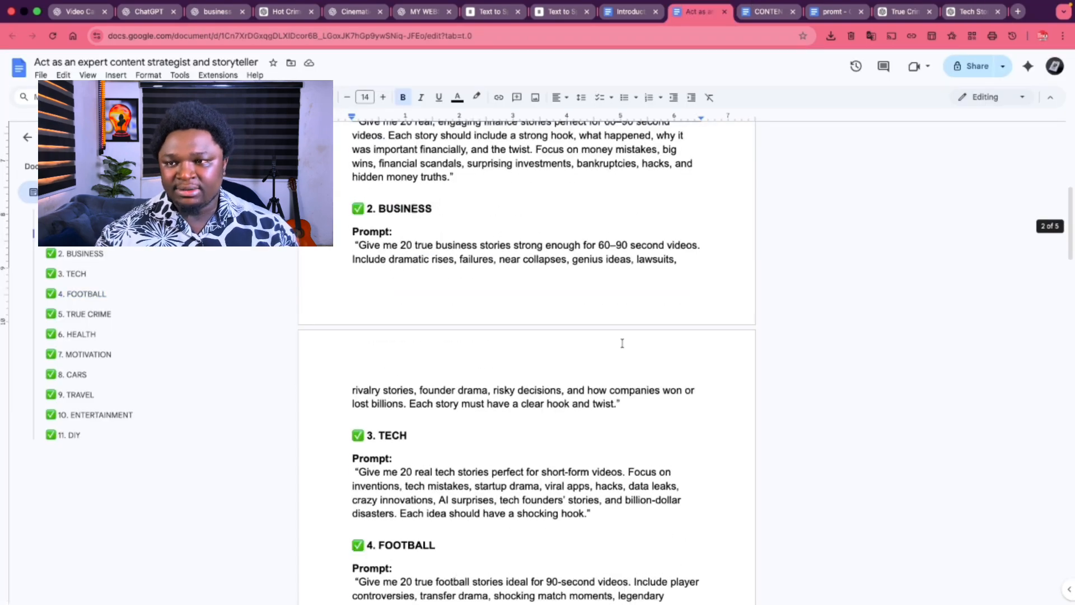
pyautogui.scroll(10, 473, 379)
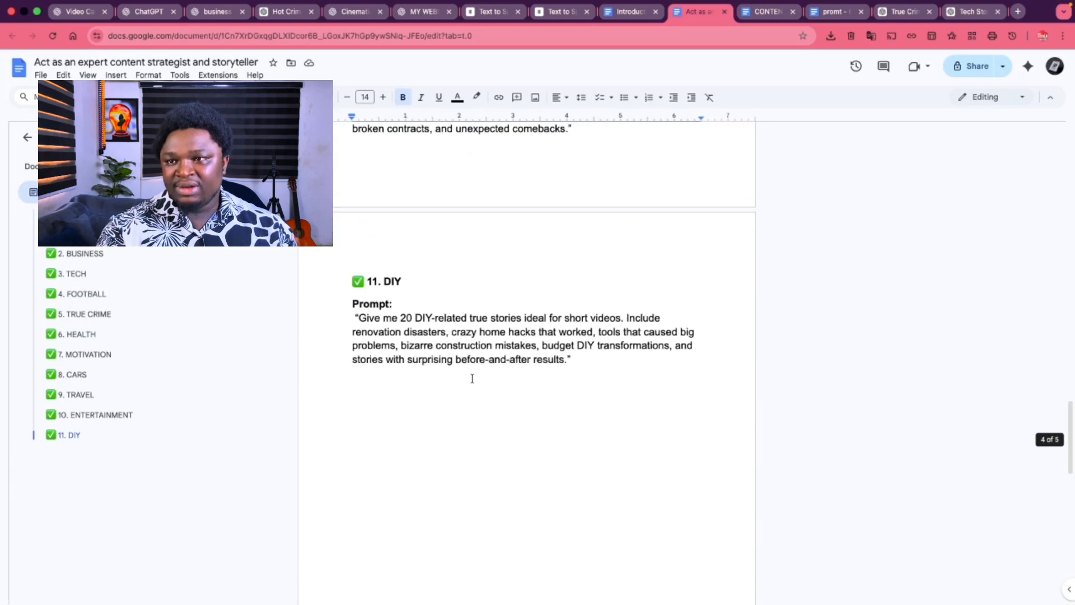
pyautogui.scroll(8, 453, 368)
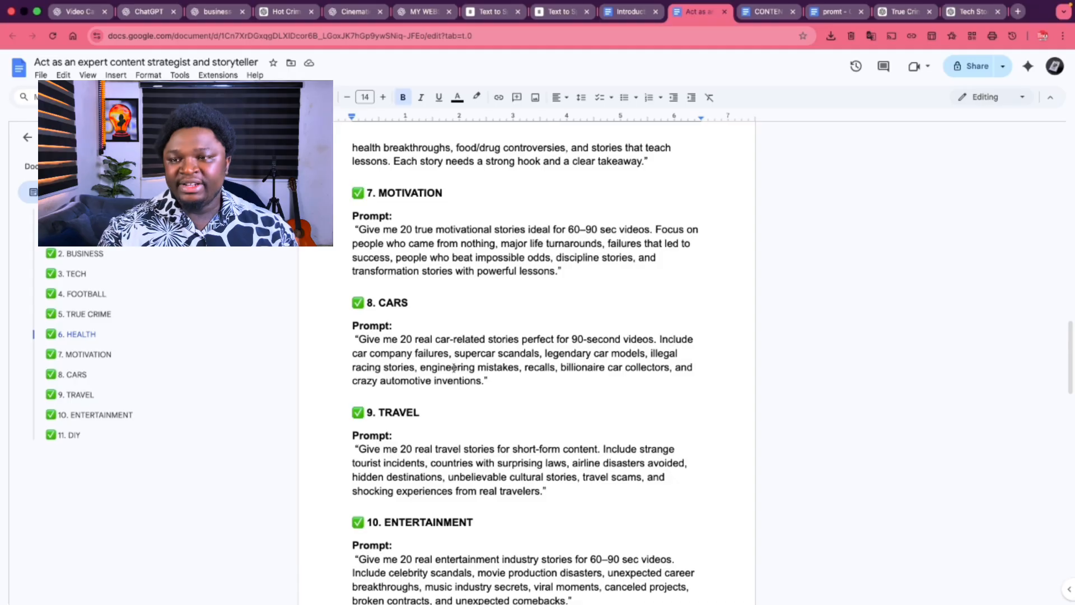
pyautogui.scroll(10, 457, 361)
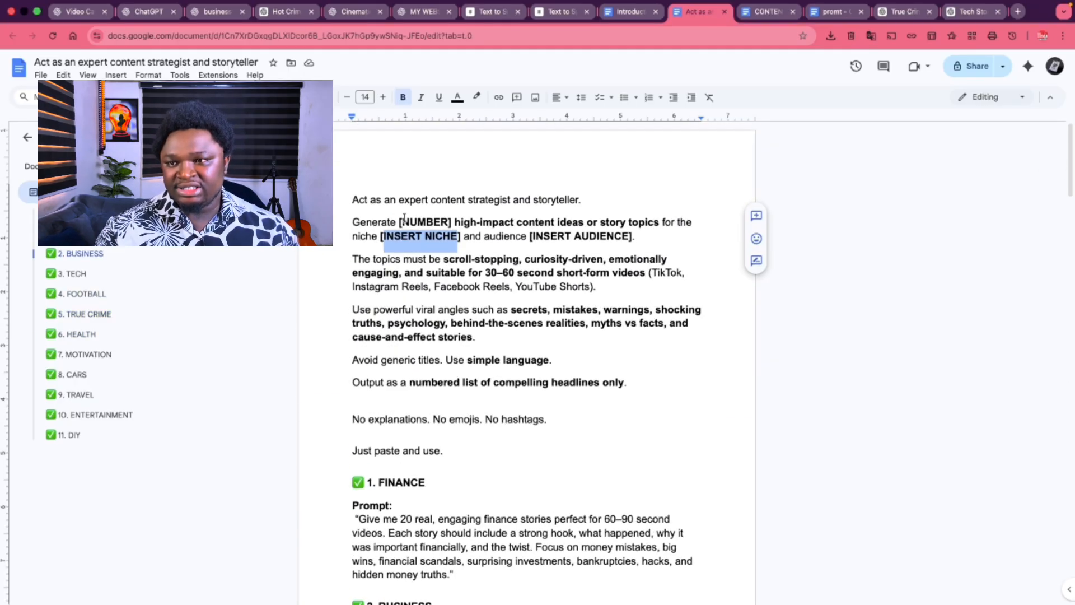
pyautogui.moveTo(399, 222); pyautogui.dragTo(457, 237)
pyautogui.moveTo(562, 236); pyautogui.dragTo(628, 237)
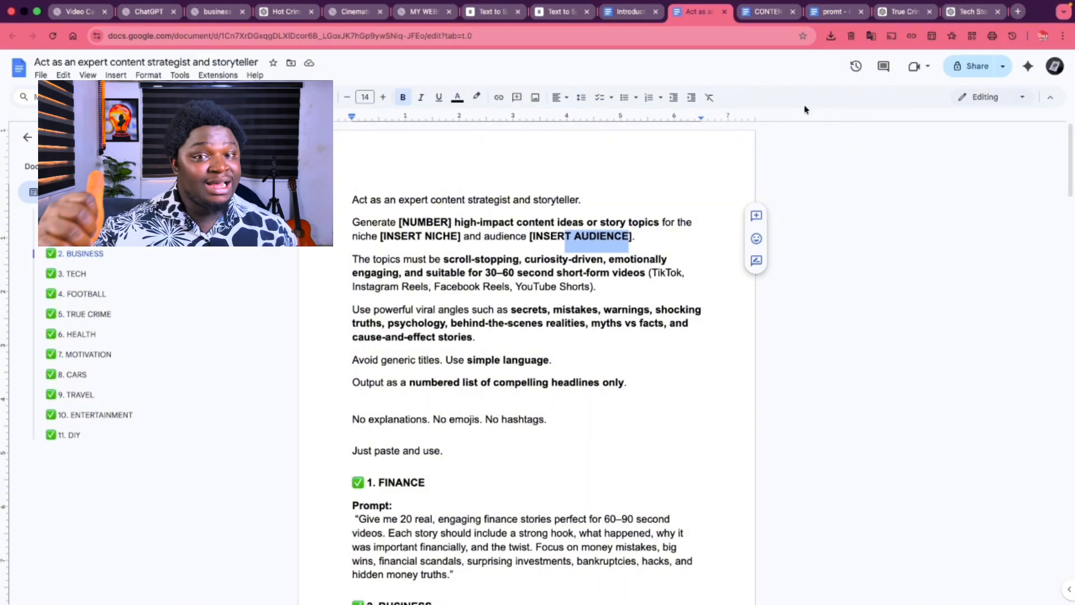
# Review the true crime/fraud and finance headline lists in their ChatGPT chat and return to the content strategist document in Google Docs.
pyautogui.click(768, 28)
pyautogui.click(894, 33)
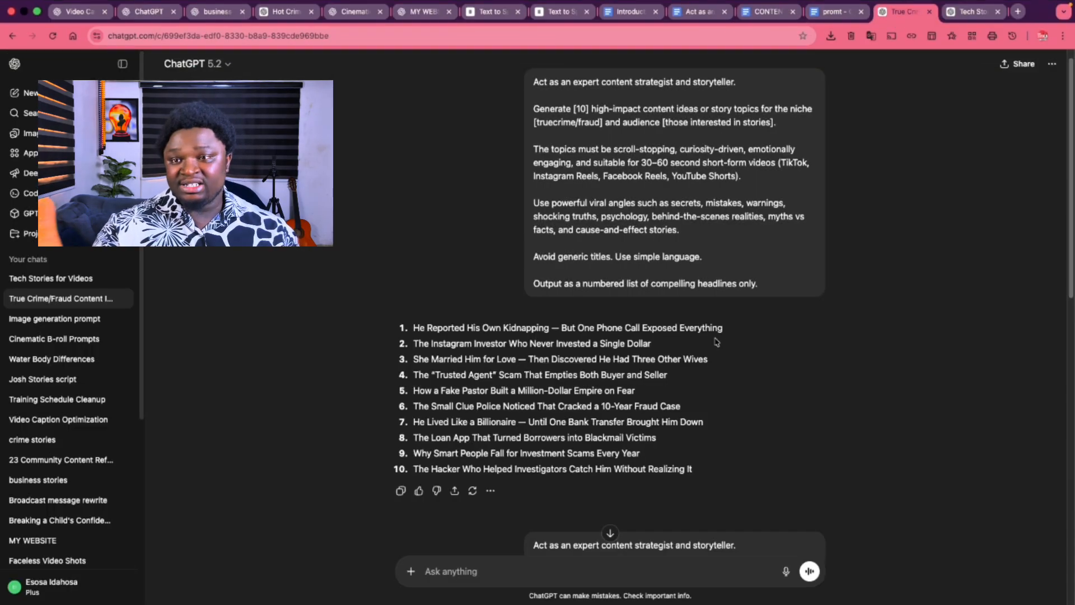
pyautogui.scroll(-15, 644, 337)
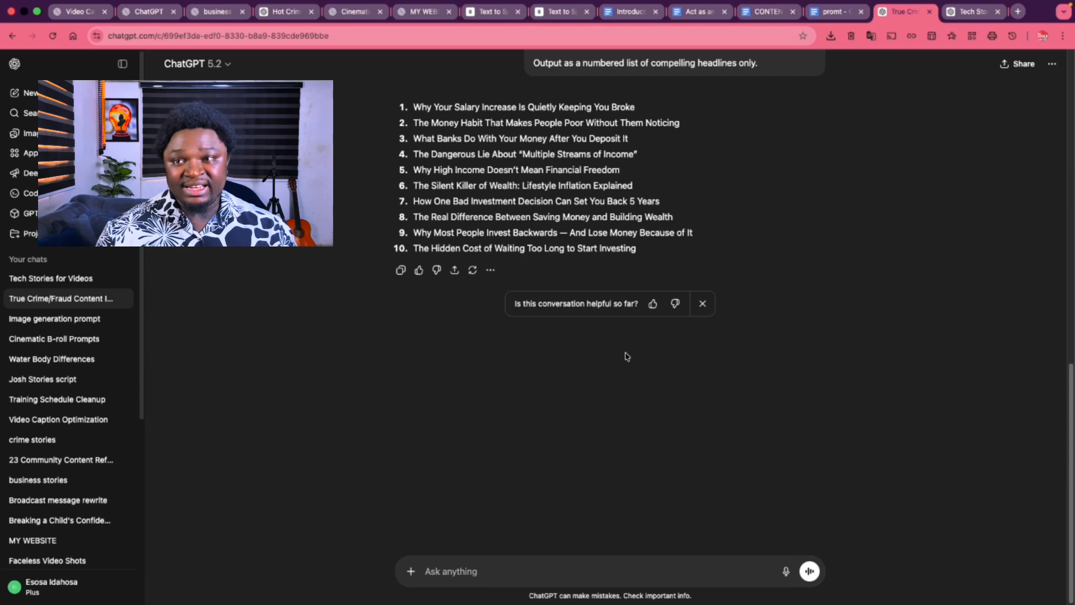
pyautogui.scroll(10, 590, 339)
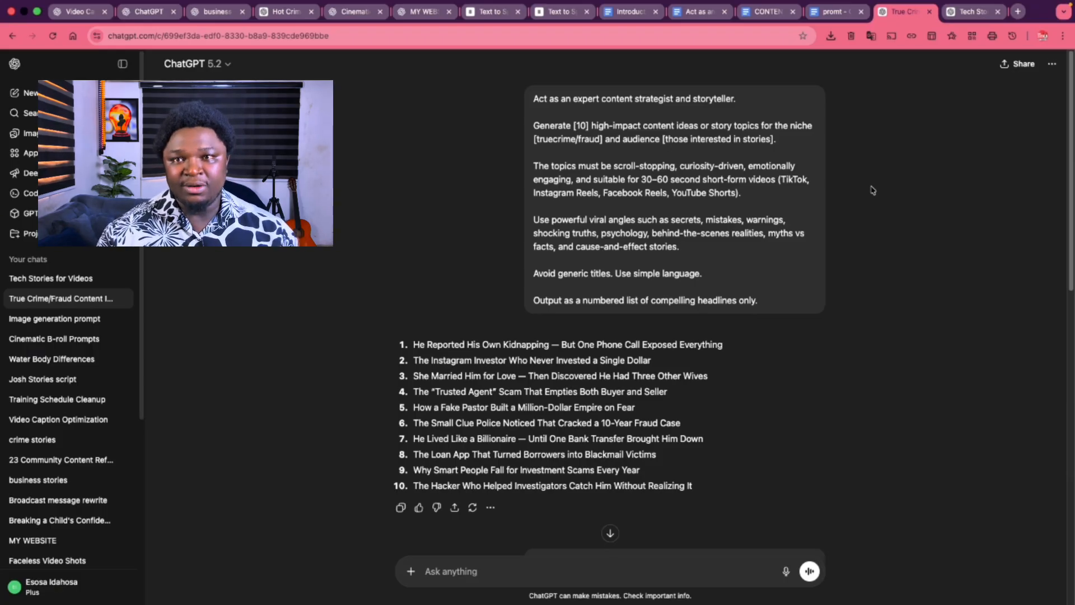
pyautogui.click(698, 16)
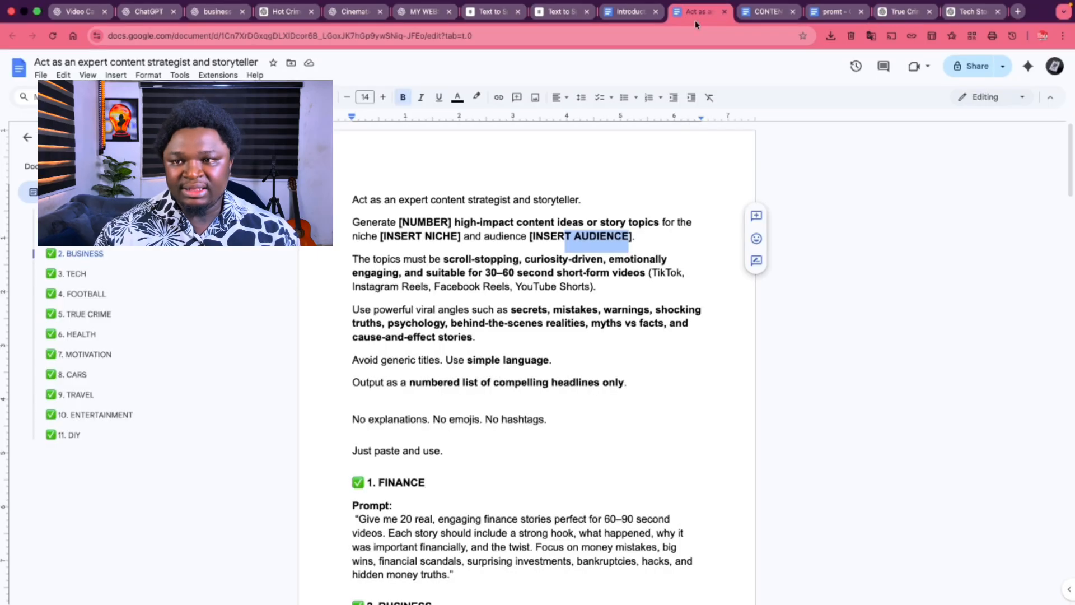
# Copy the whole story script prompt, including its five-part structure and requirements, from the end of the document.
pyautogui.scroll(-20, 417, 471)
pyautogui.scroll(3, 416, 471)
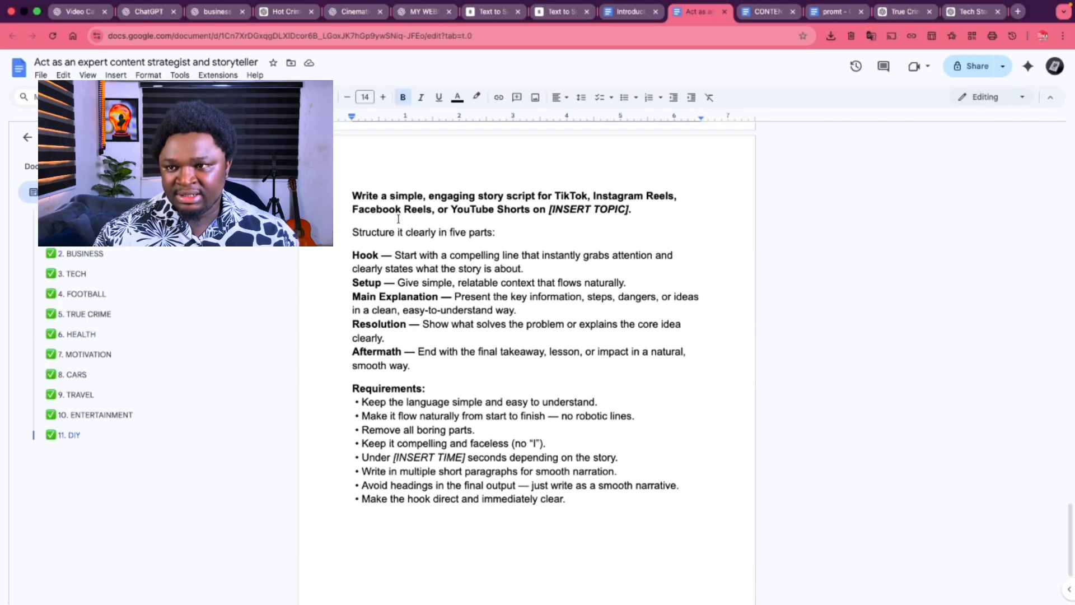
pyautogui.moveTo(336, 179); pyautogui.dragTo(727, 501)
pyautogui.press('super+c')
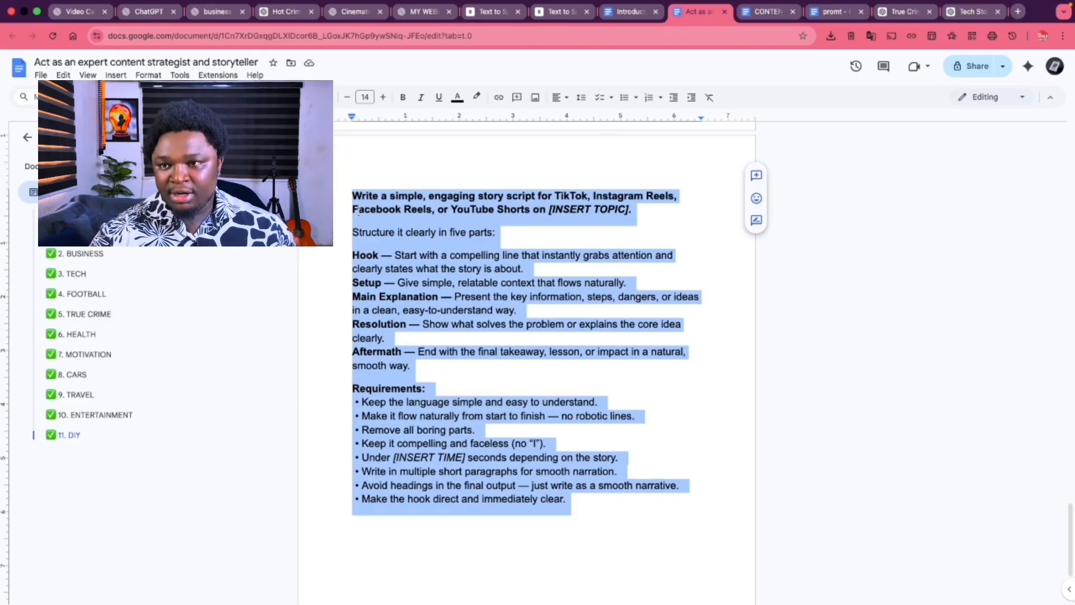
# Open a new ChatGPT chat in a separate browser tab and paste the story script prompt into the message.
pyautogui.click(739, 13)
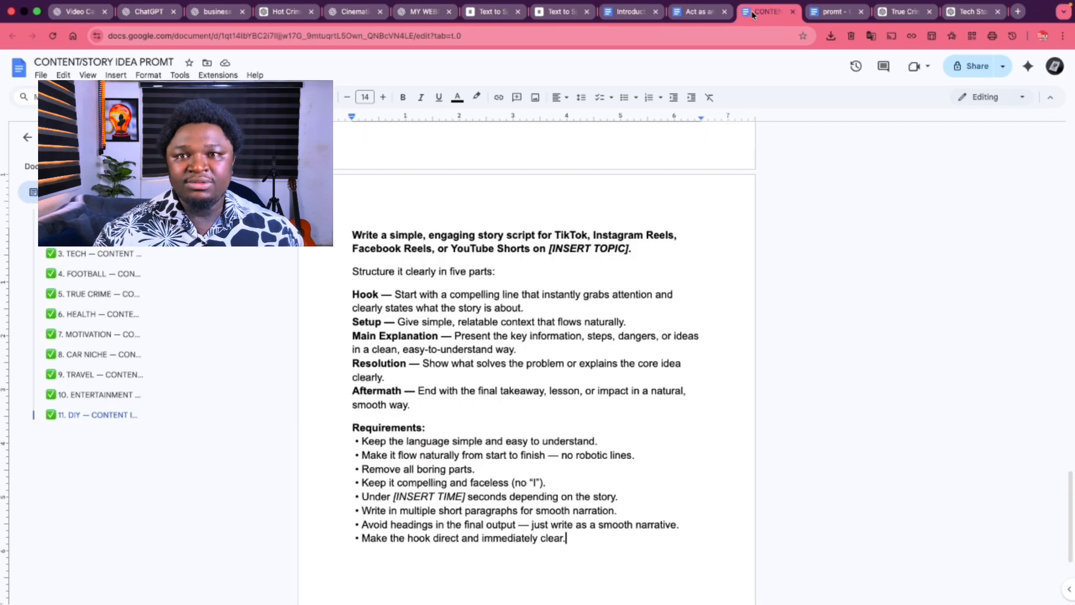
pyautogui.click(972, 13)
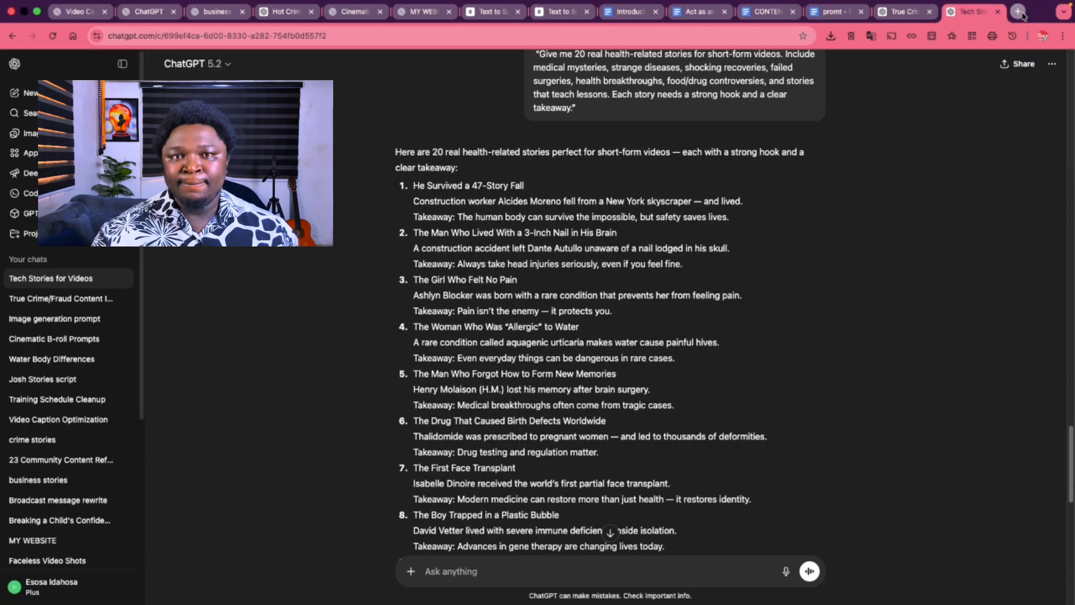
pyautogui.click(1018, 12)
pyautogui.click(503, 267)
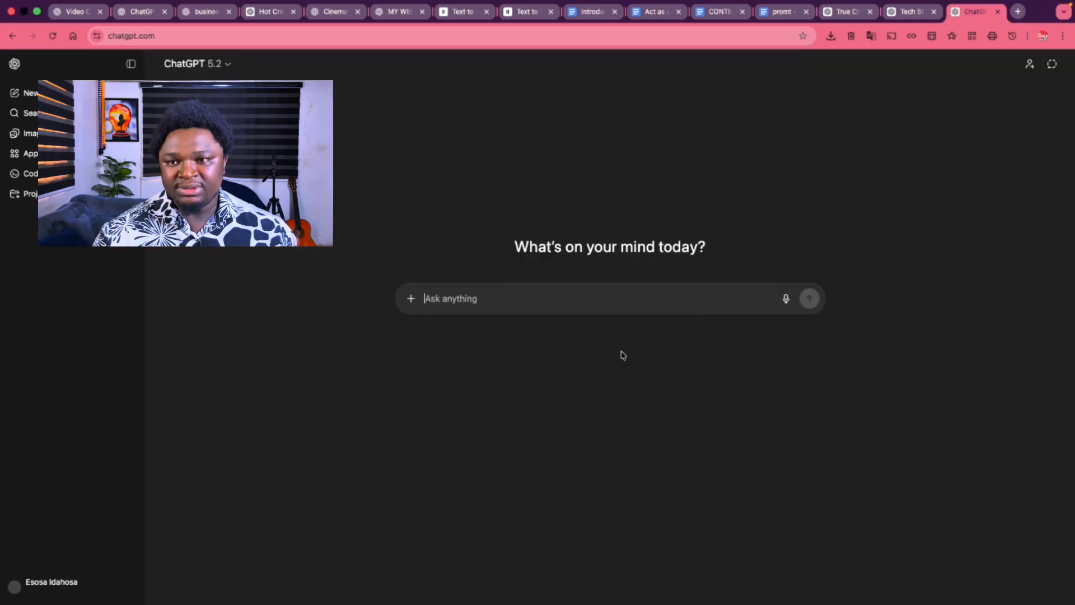
pyautogui.press('super+v')
# Add blank lines after the prompt's opening topic sentence, the five-part structure line and the Hook section.
pyautogui.scroll(5, 550, 313)
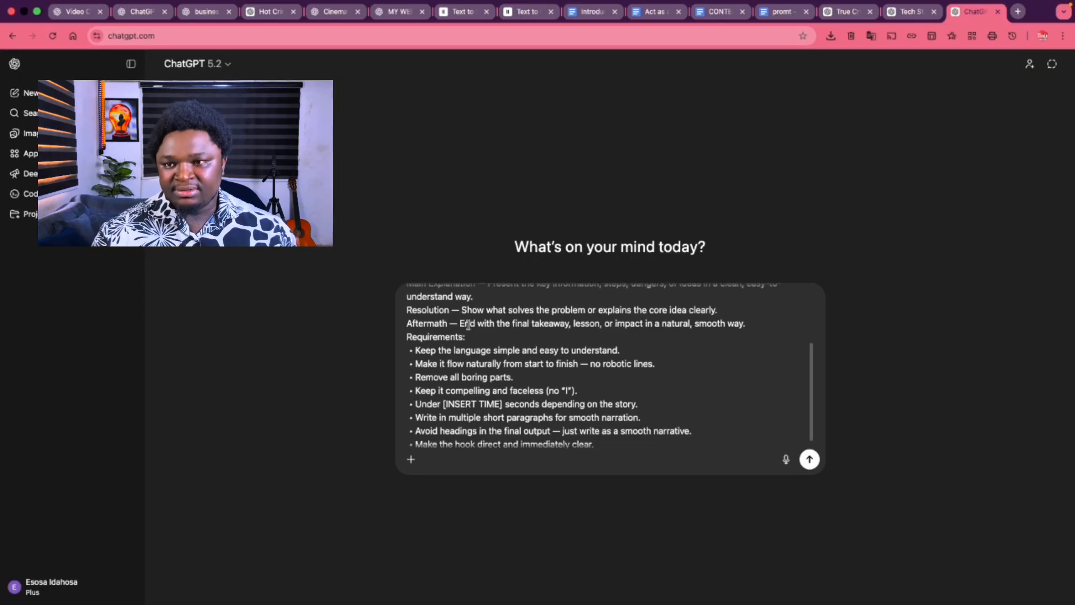
pyautogui.click(522, 315)
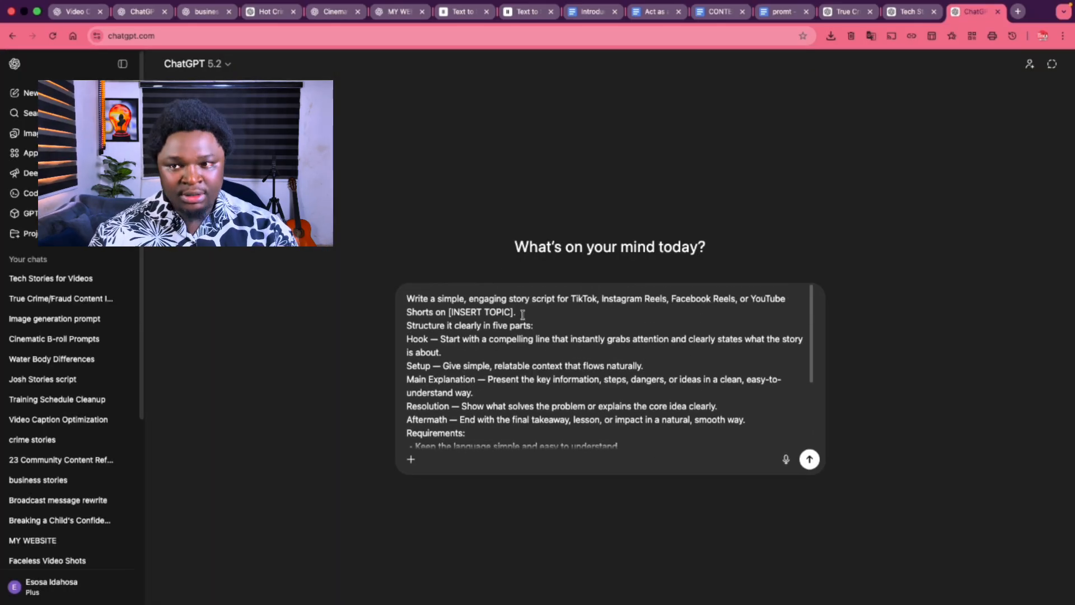
pyautogui.press('Return')
pyautogui.click(563, 339)
pyautogui.press('Return')
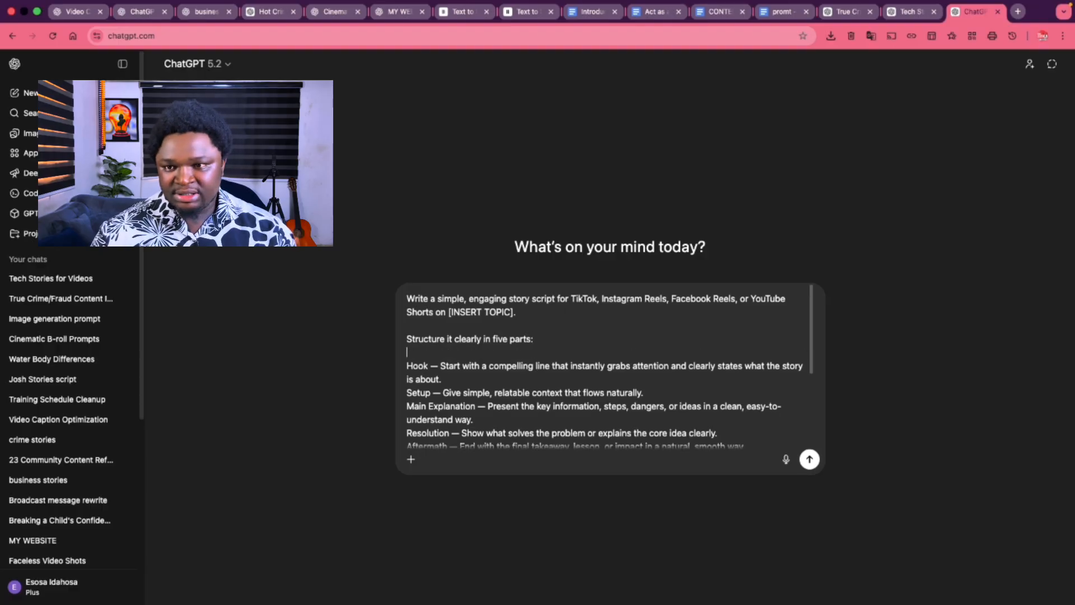
pyautogui.click(447, 383)
pyautogui.press('Return')
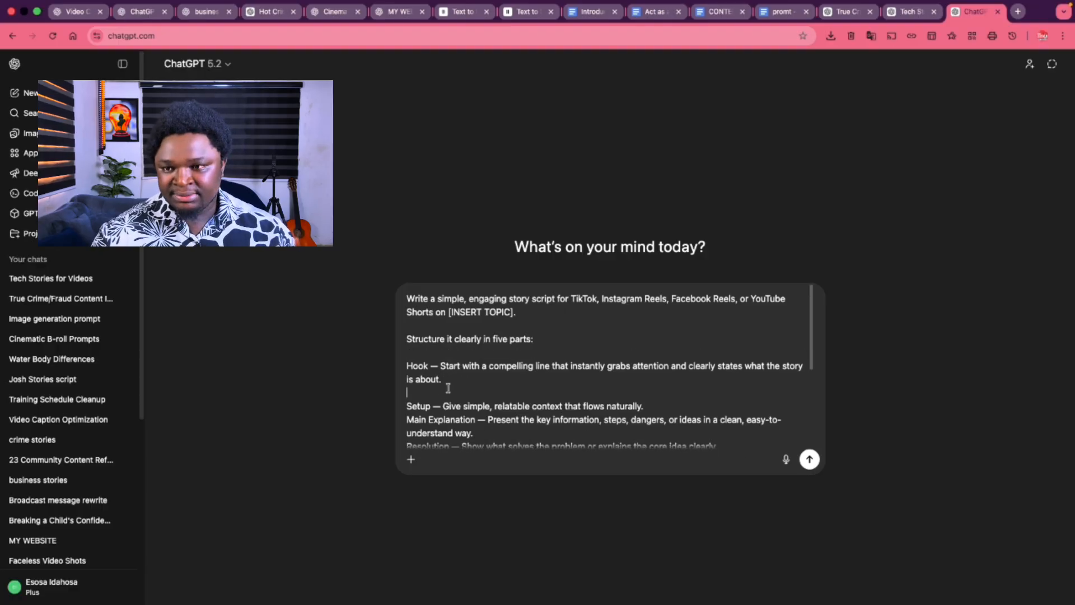
# Add blank lines after the Main Explanation section and before the Requirements heading in the prompt.
pyautogui.scroll(-3, 469, 367)
pyautogui.scroll(1, 473, 348)
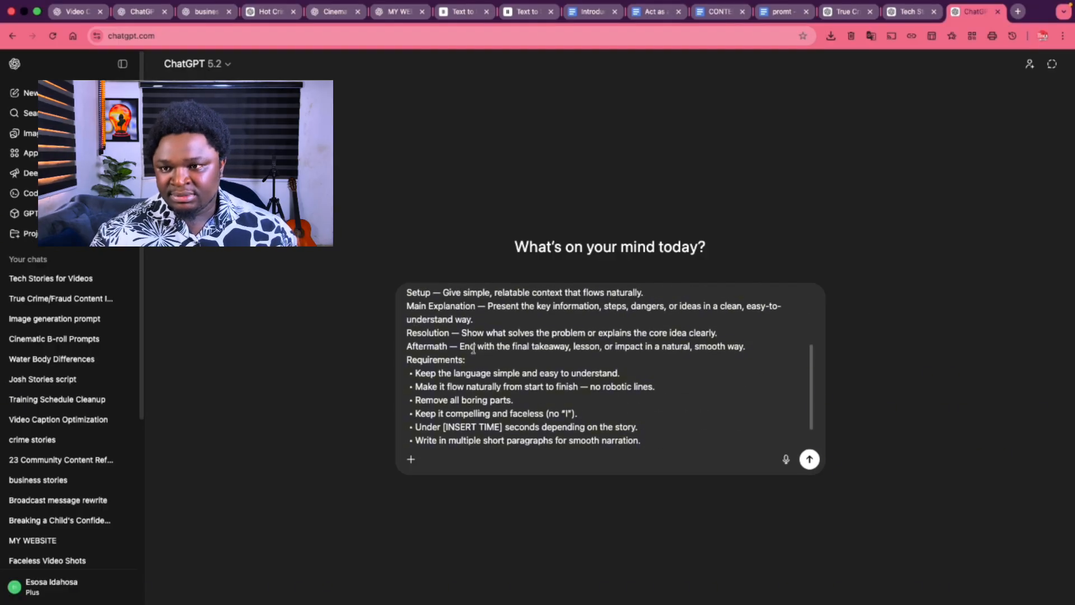
pyautogui.click(484, 323)
pyautogui.press('Return')
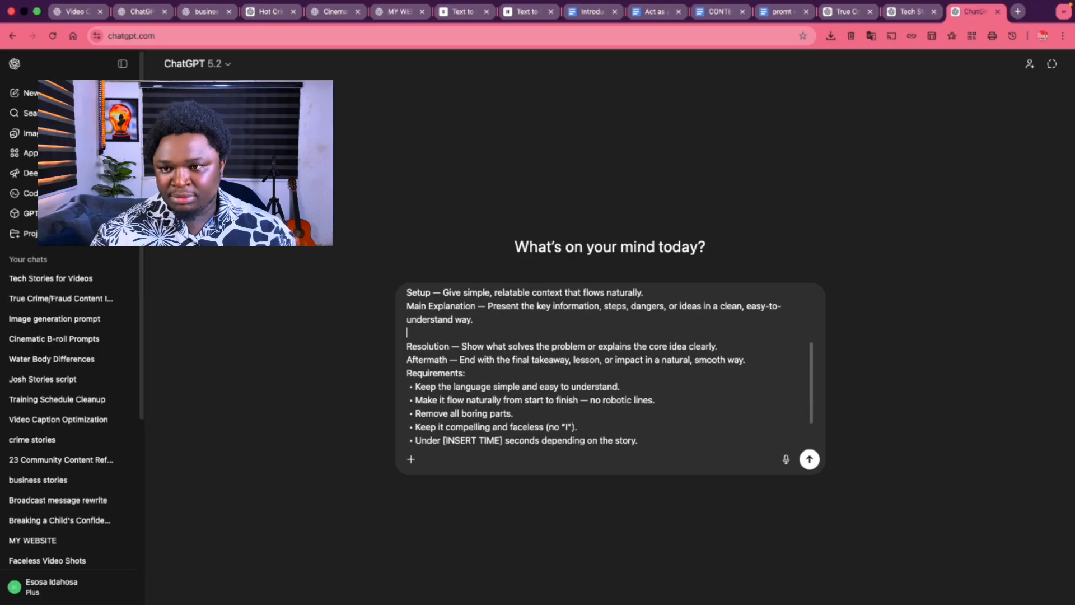
pyautogui.click(764, 365)
pyautogui.press('Return')
pyautogui.scroll(5, 598, 322)
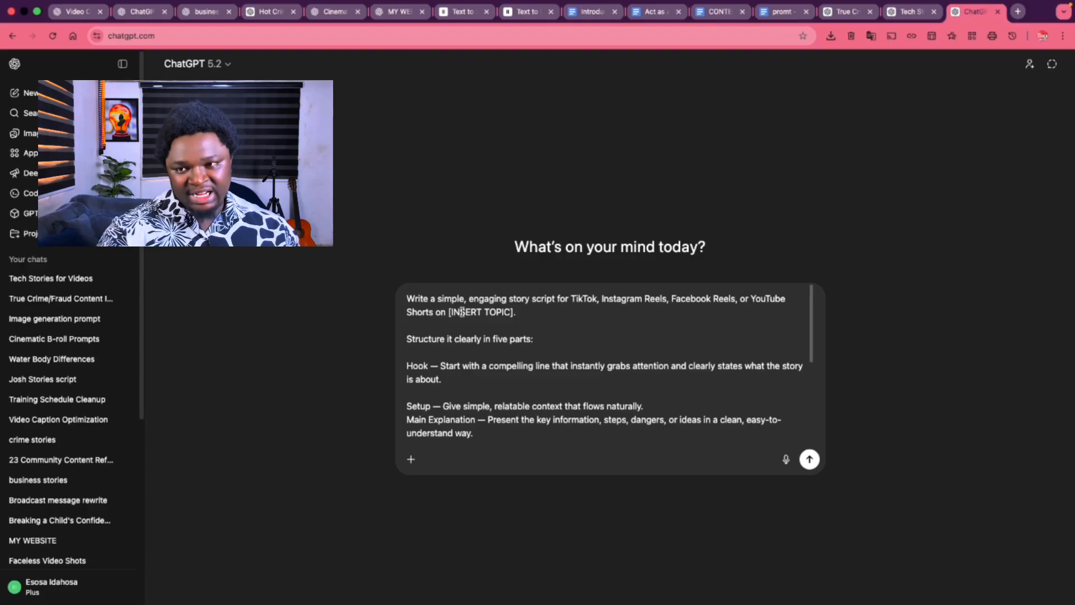
# Highlight the prompt's topic placeholder, then look for a topic in the true crime/fraud headlines and tech stories of the earlier ChatGPT chats.
pyautogui.moveTo(449, 312); pyautogui.dragTo(505, 310)
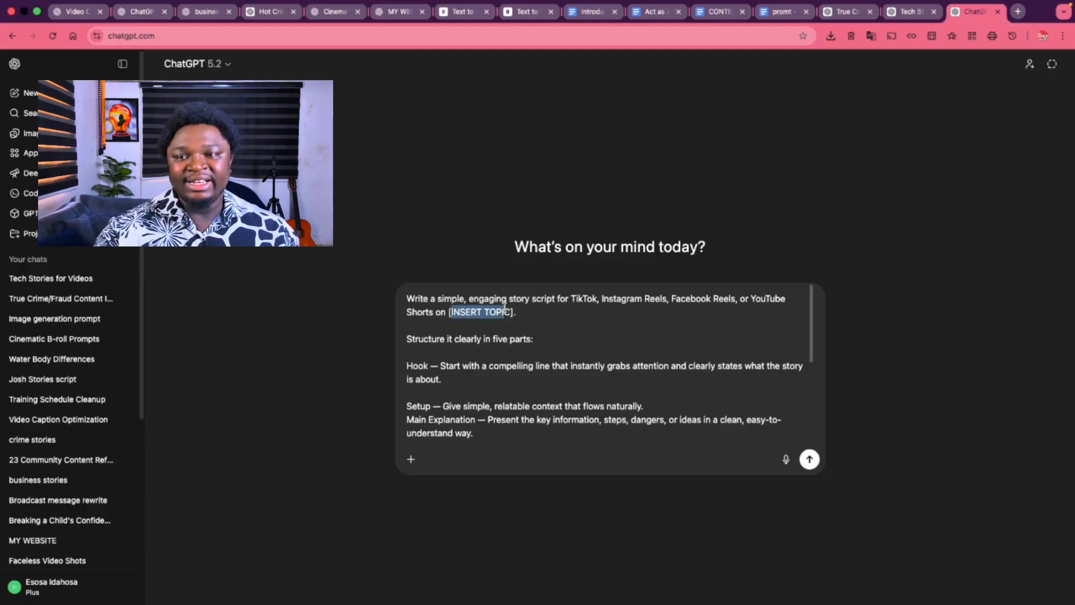
pyautogui.click(835, 13)
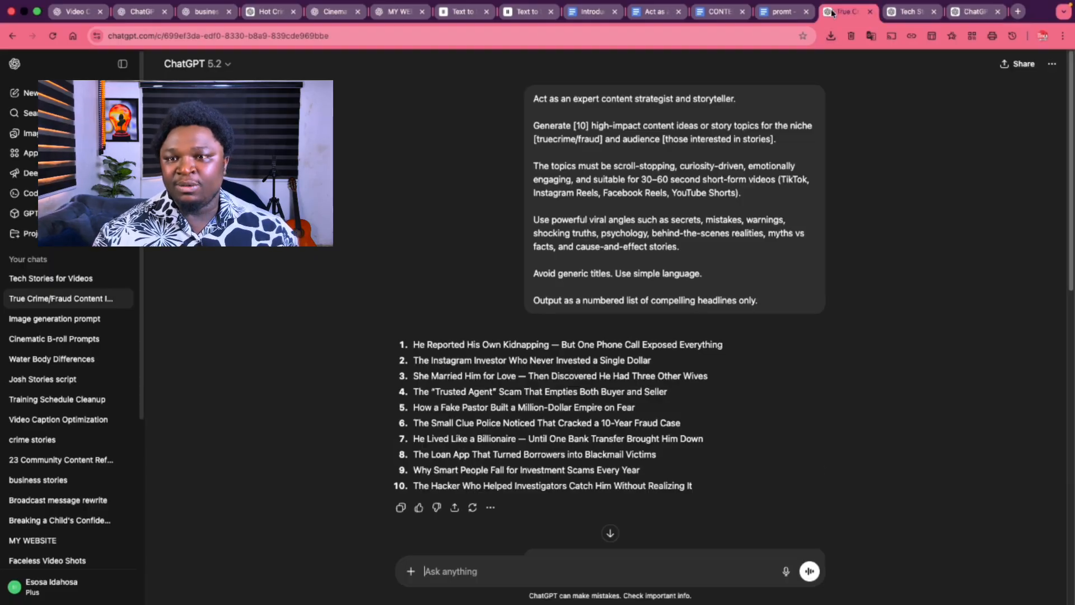
pyautogui.scroll(-10, 557, 342)
pyautogui.scroll(5, 558, 340)
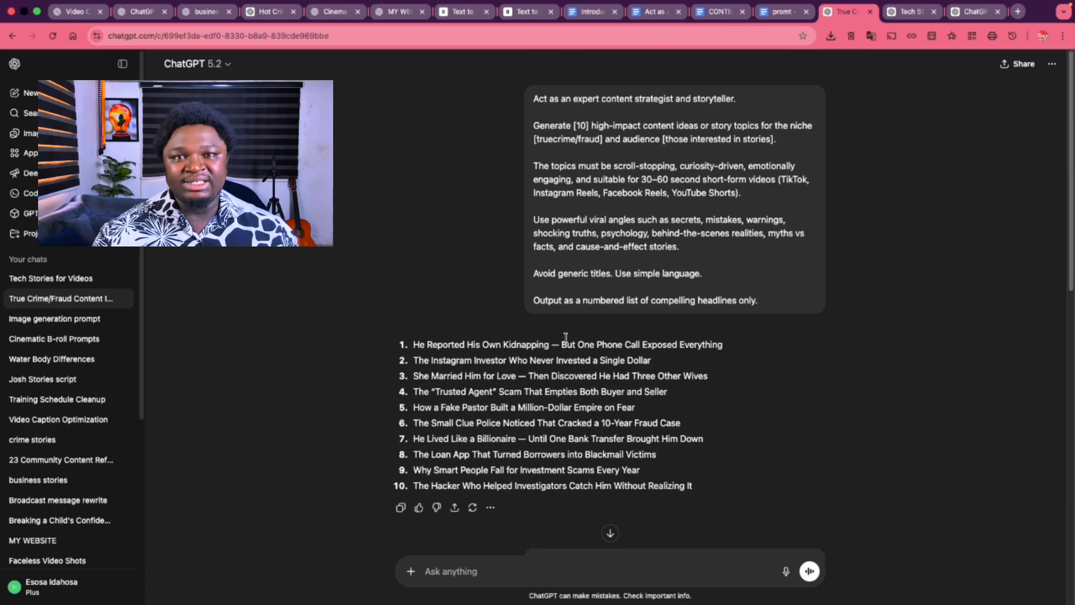
pyautogui.click(898, 18)
pyautogui.scroll(-10, 521, 386)
pyautogui.scroll(20, 520, 389)
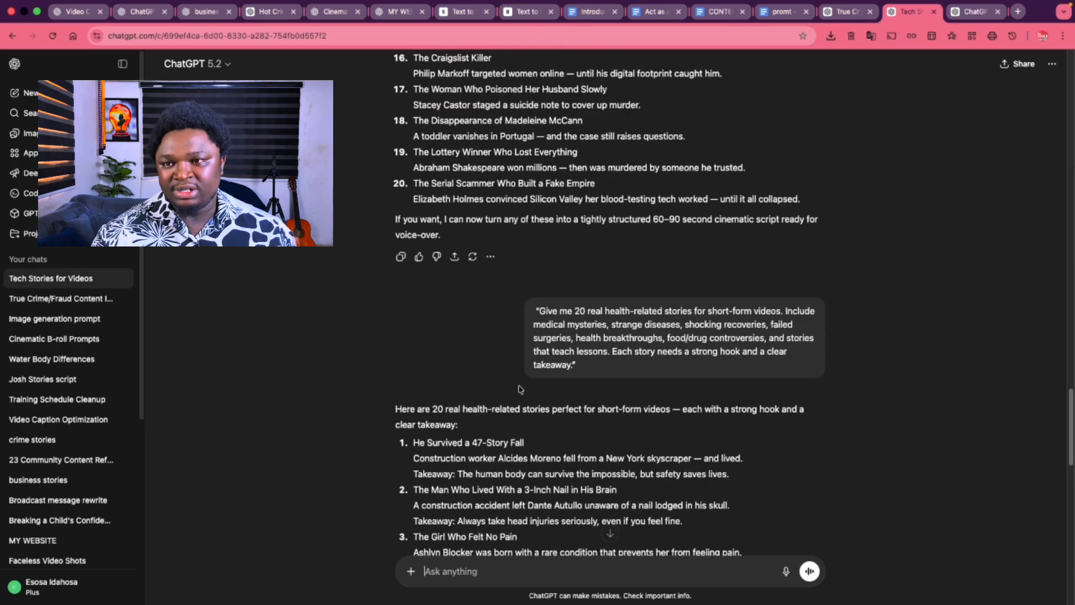
pyautogui.scroll(15, 519, 389)
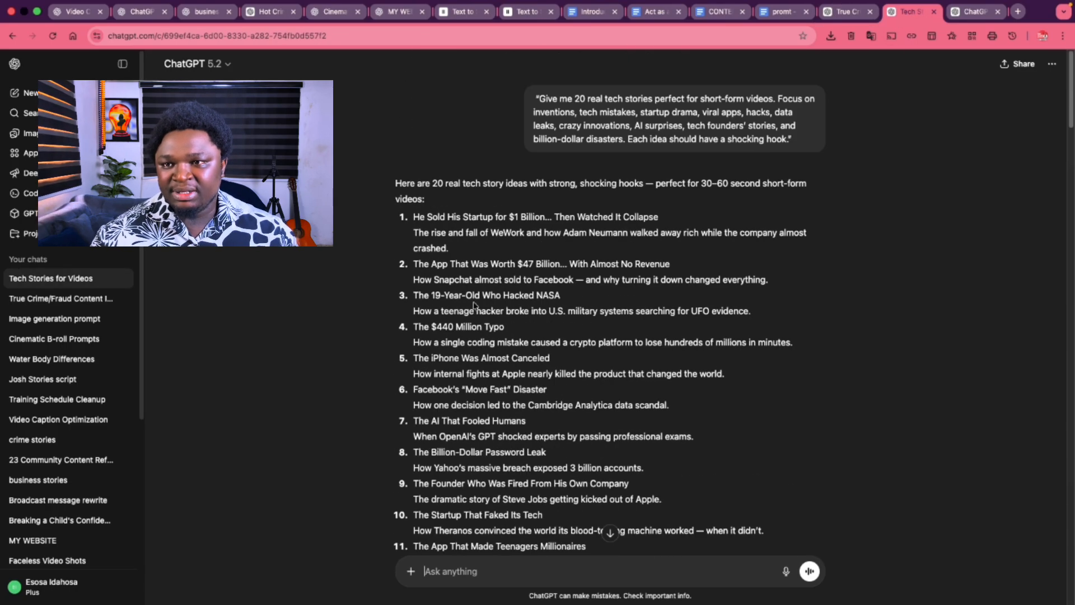
pyautogui.scroll(-7, 576, 241)
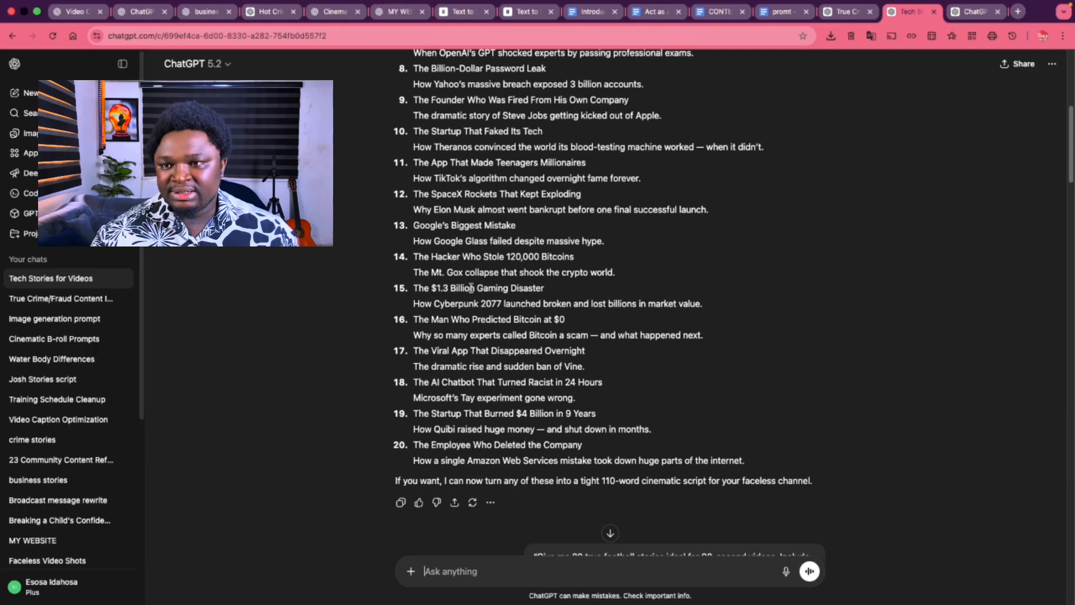
pyautogui.scroll(-9, 536, 331)
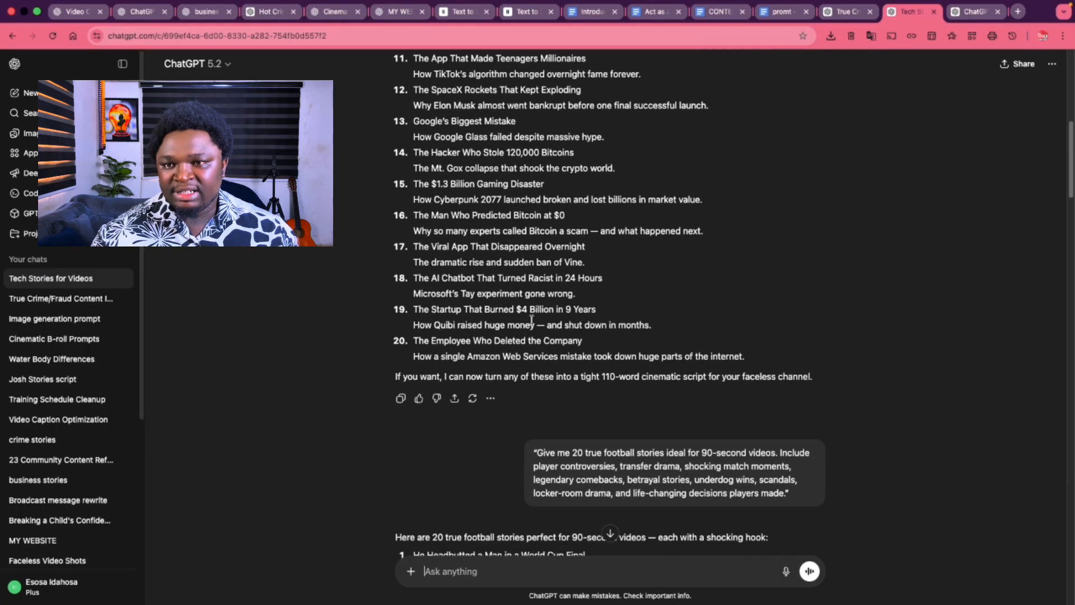
pyautogui.scroll(6, 582, 343)
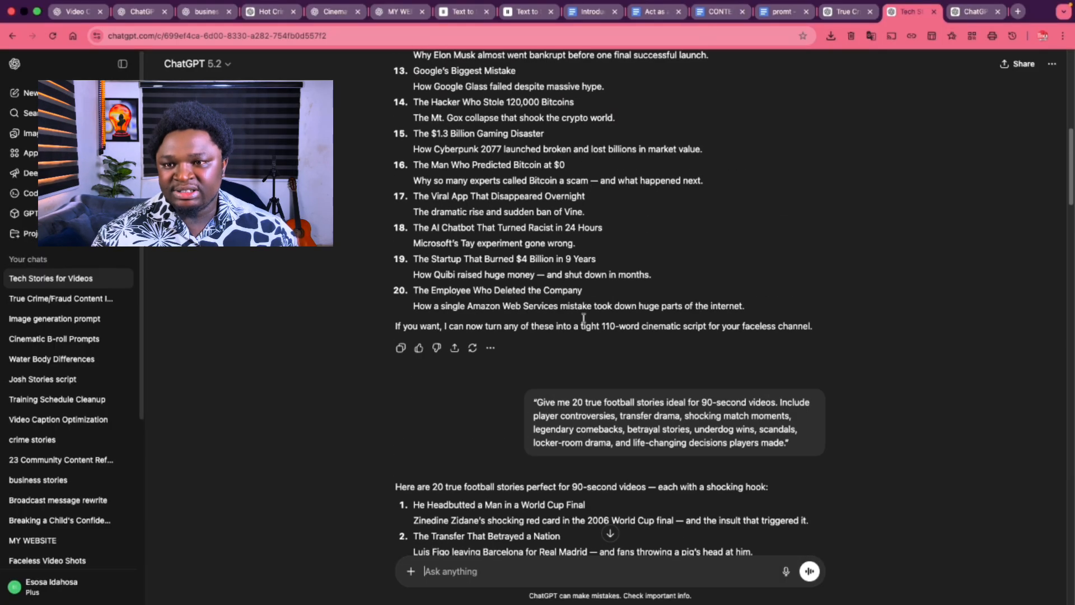
# Look through the football, true-crime and health story lists in the tech stories chat for a script topic.
pyautogui.scroll(-8, 583, 343)
pyautogui.scroll(-10, 591, 386)
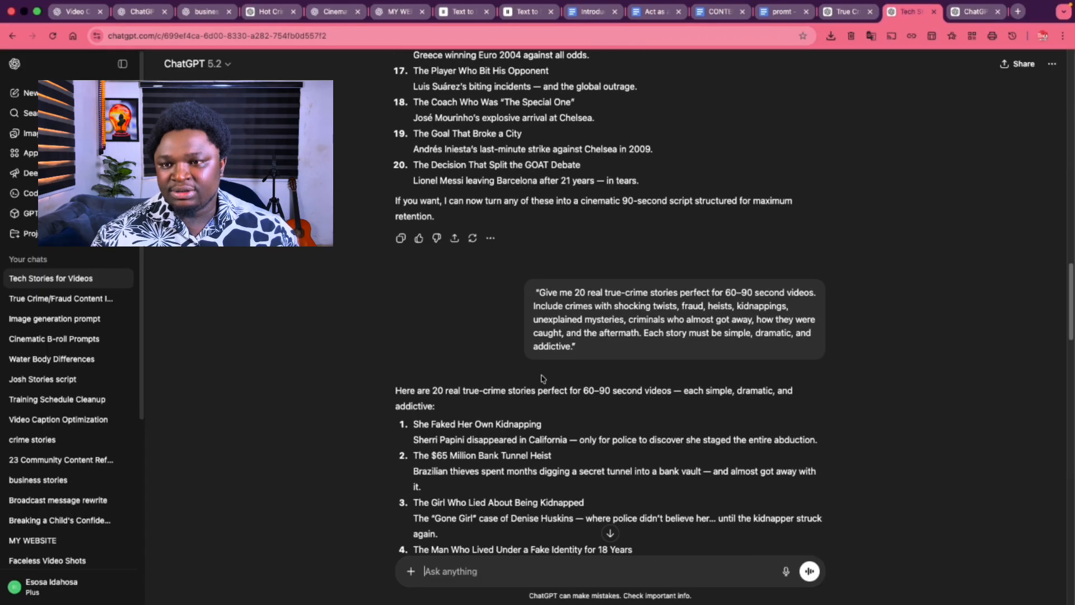
pyautogui.scroll(-3, 486, 367)
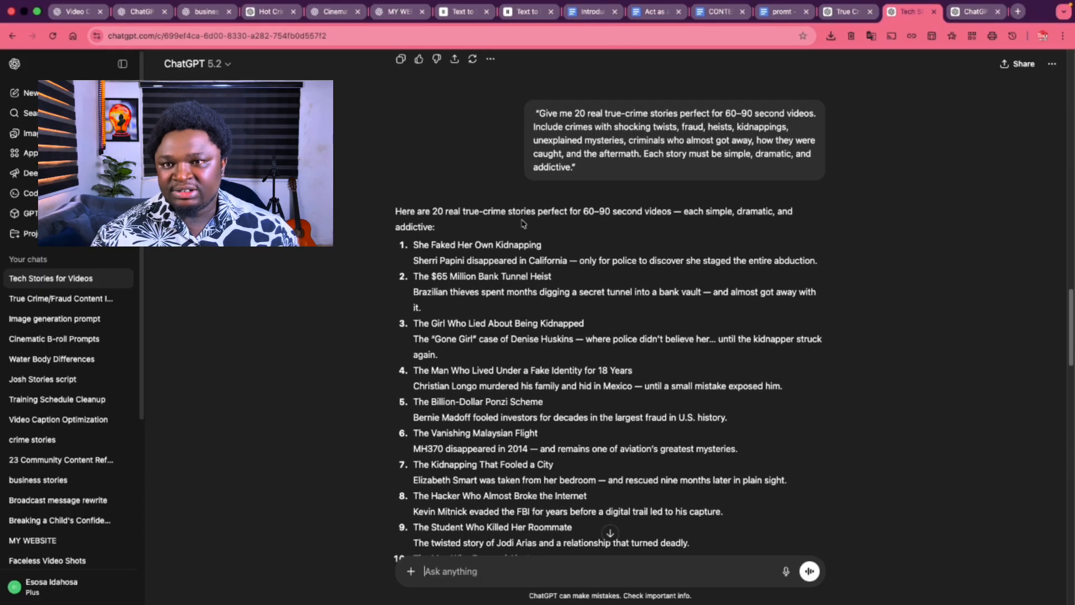
pyautogui.scroll(-8, 574, 296)
pyautogui.scroll(-8, 573, 296)
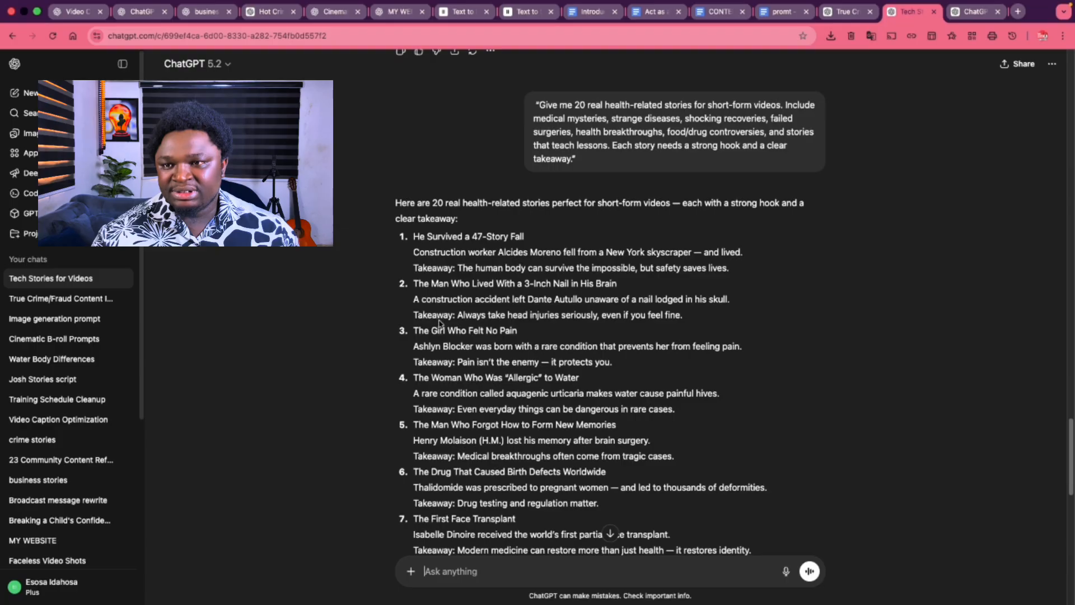
pyautogui.scroll(-10, 578, 239)
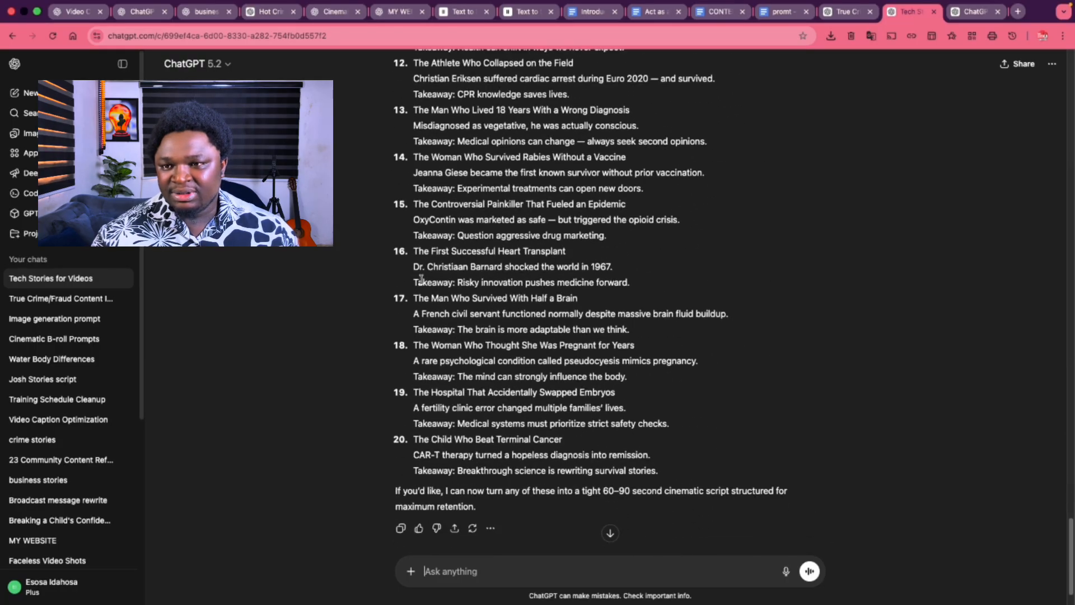
pyautogui.scroll(8, 608, 329)
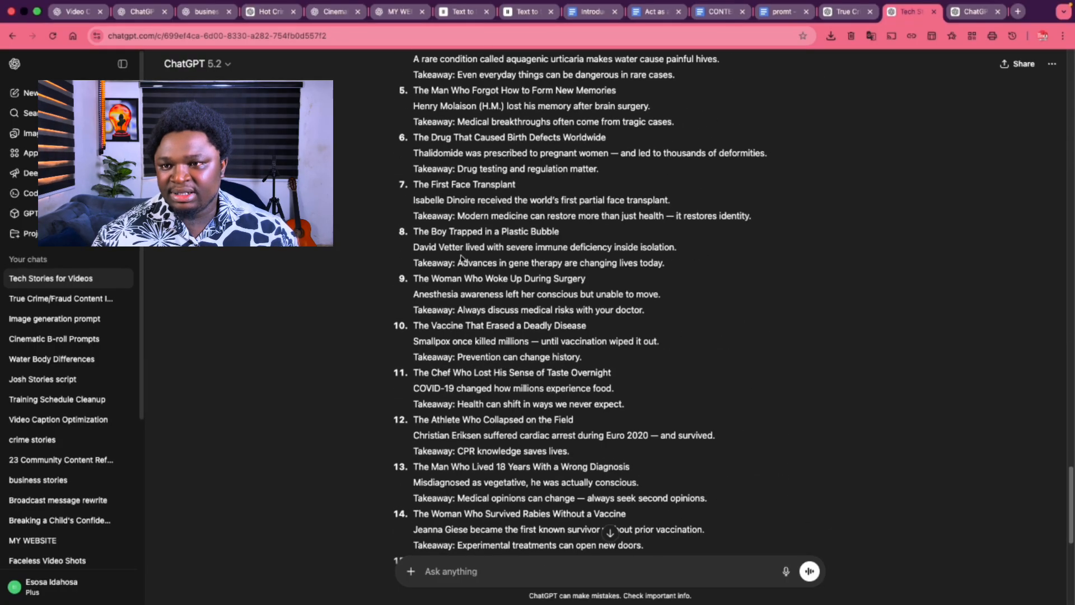
pyautogui.scroll(5, 493, 323)
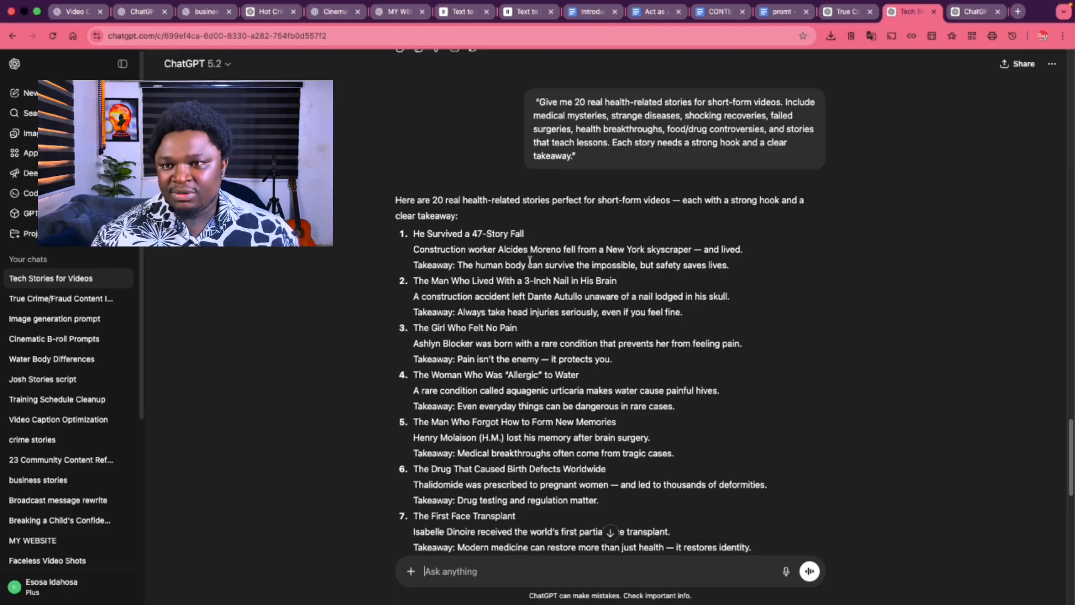
pyautogui.scroll(-1, 571, 262)
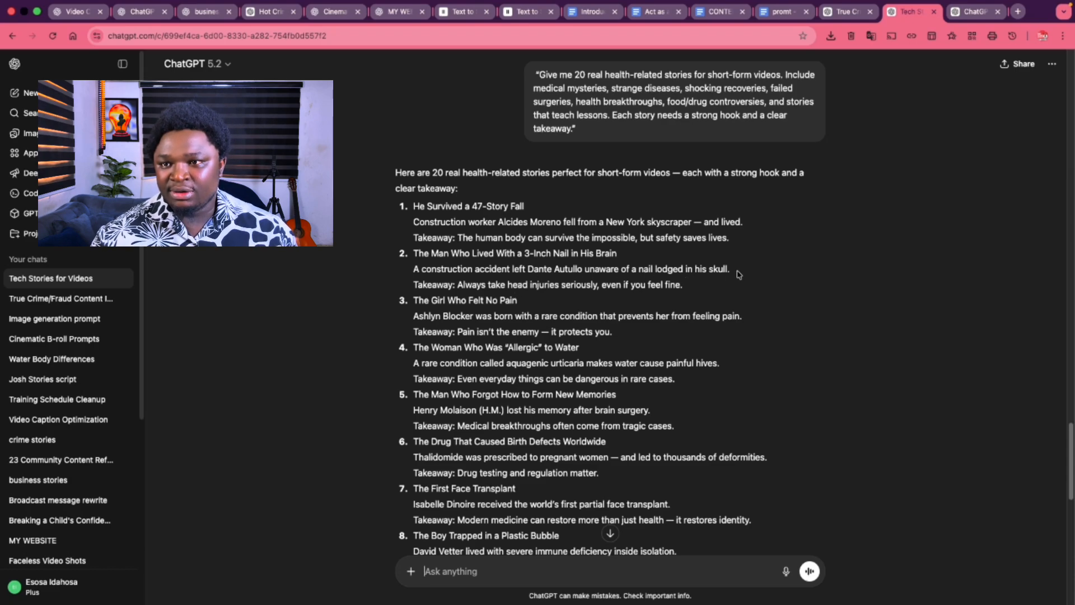
# Copy the health story "The Man Who Lived With a 3-Inch Nail in His Brain" with its description and replace the script prompt's [INSERT TOPIC] text.
pyautogui.moveTo(738, 275); pyautogui.dragTo(395, 259)
pyautogui.press('super+c')
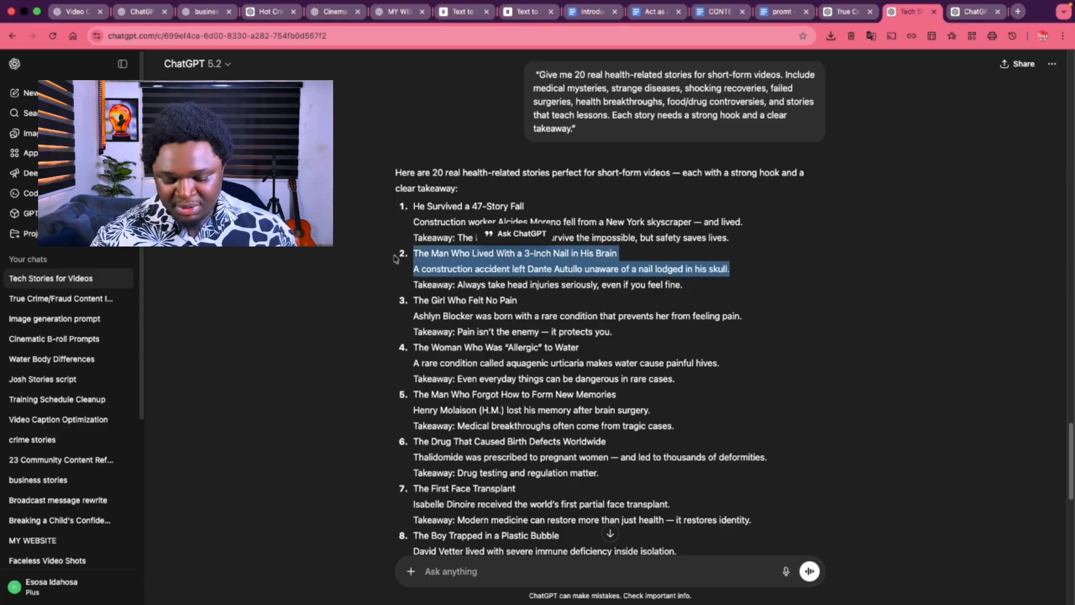
pyautogui.click(961, 14)
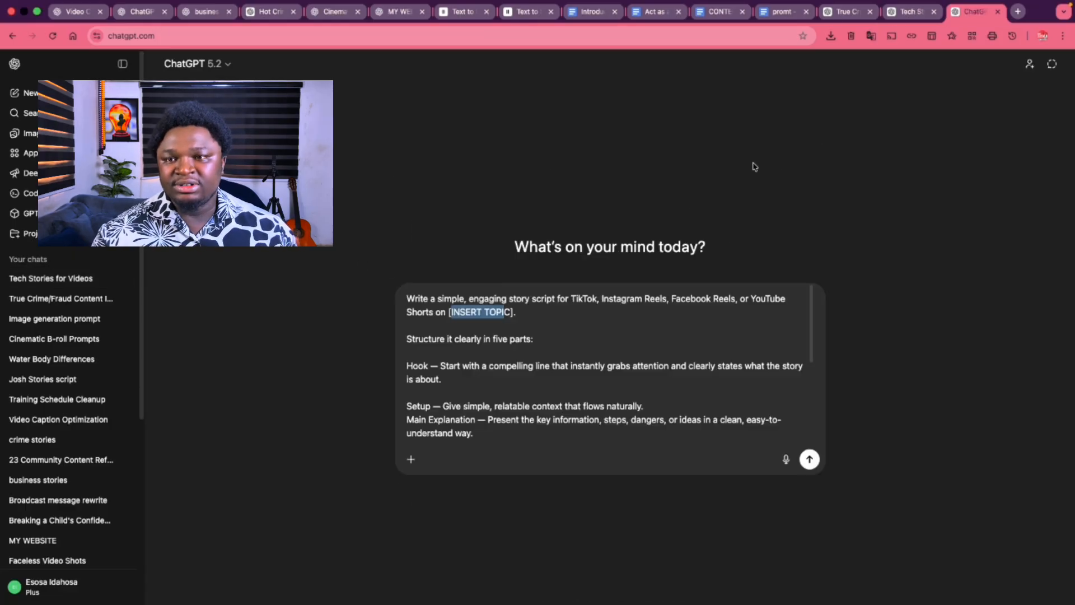
pyautogui.click(456, 311)
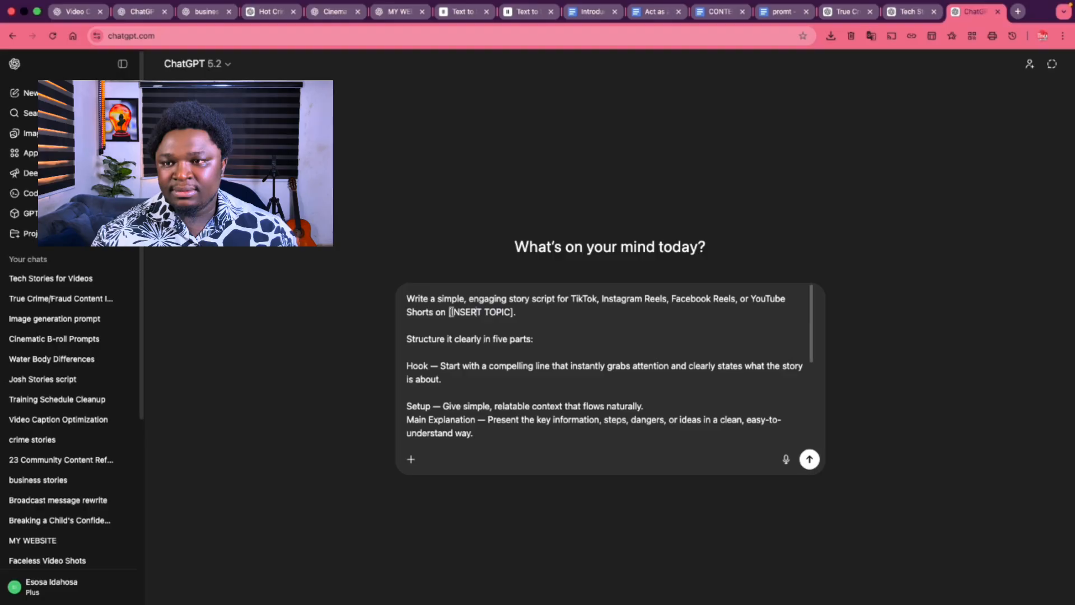
pyautogui.moveTo(450, 312); pyautogui.dragTo(509, 307)
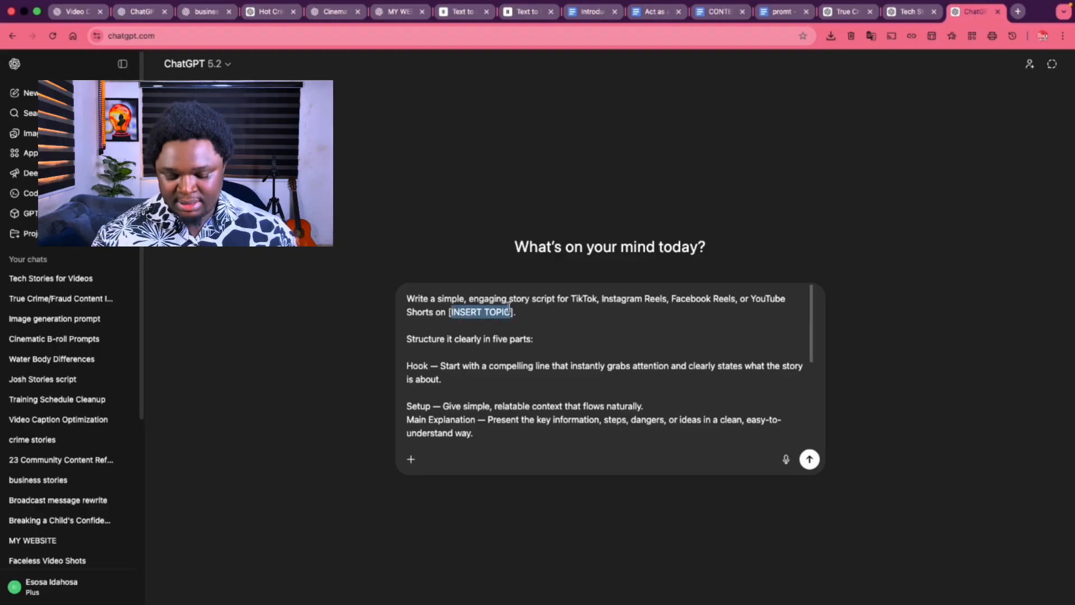
pyautogui.press('super+v')
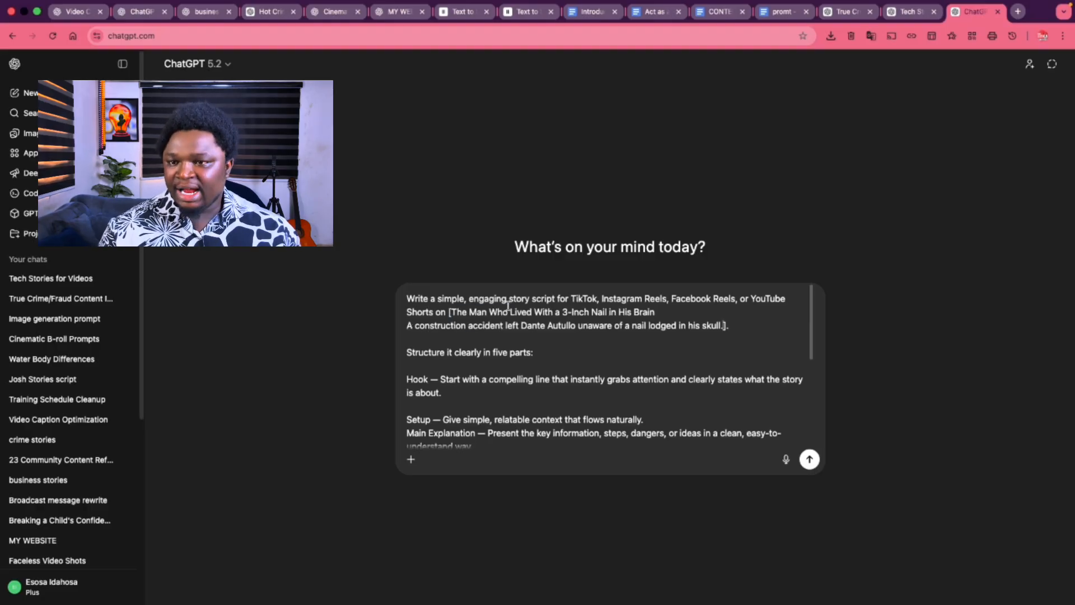
# Replace the script prompt's [INSERT TIME] placeholder text with "60 seconds" inside the brackets and send the prompt.
pyautogui.scroll(-5, 475, 411)
pyautogui.scroll(5, 476, 384)
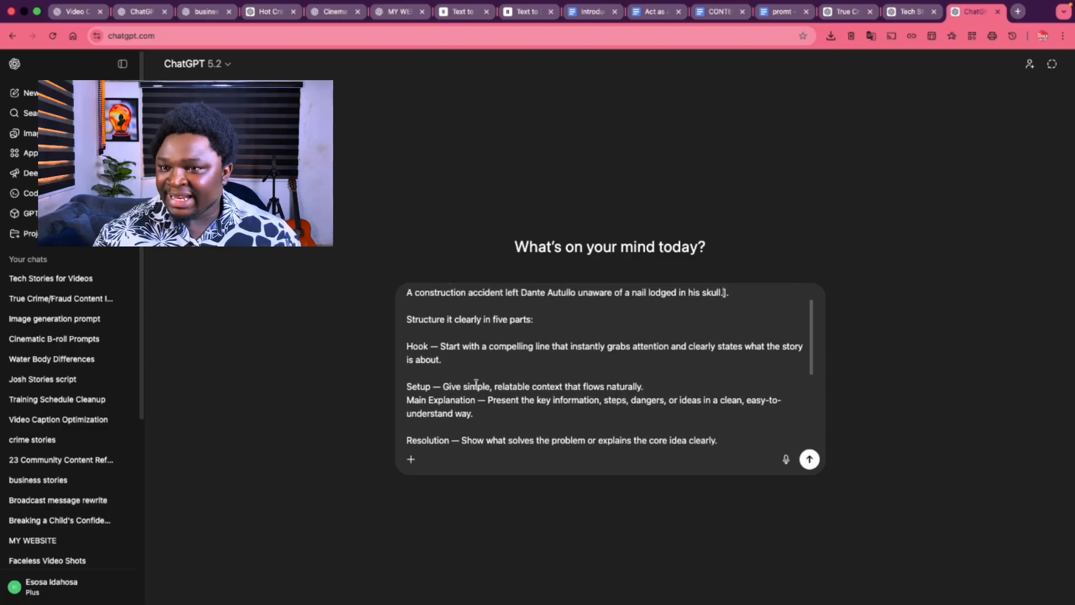
pyautogui.scroll(-5, 476, 384)
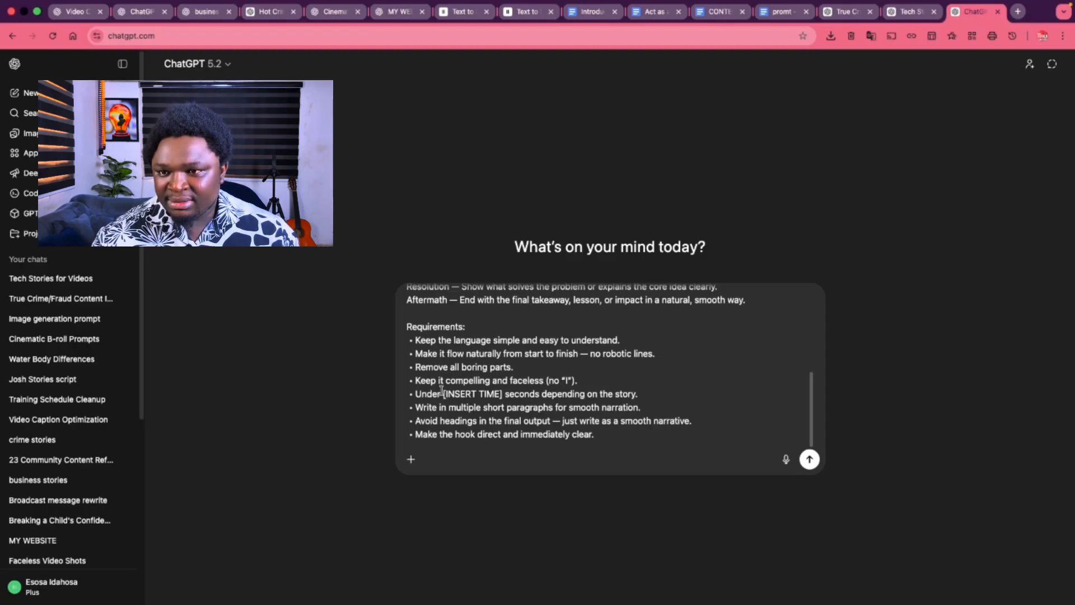
pyautogui.moveTo(502, 388); pyautogui.dragTo(449, 387)
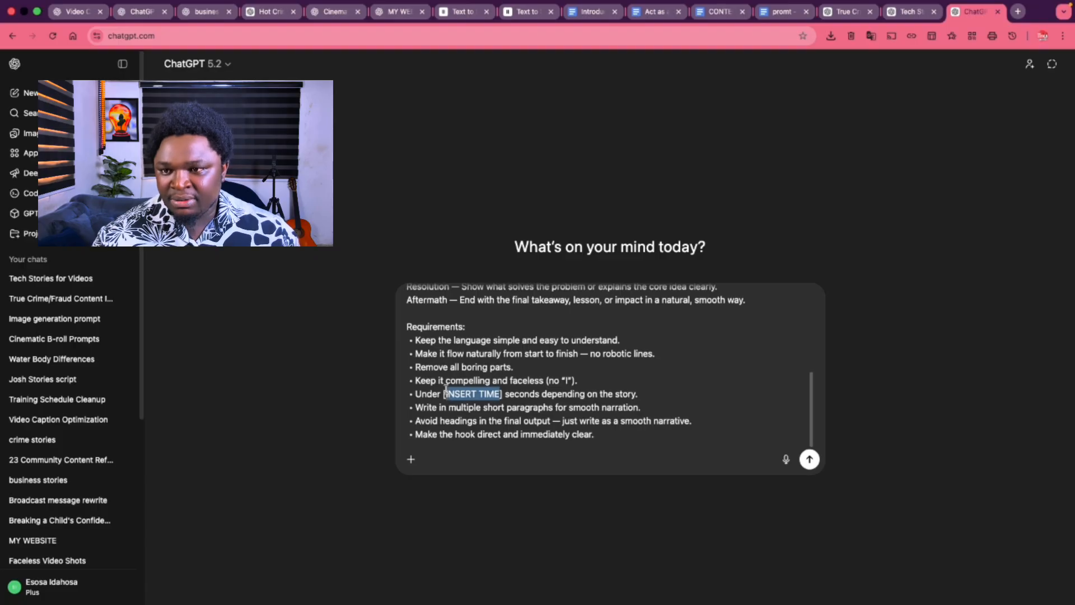
pyautogui.write('60 se')
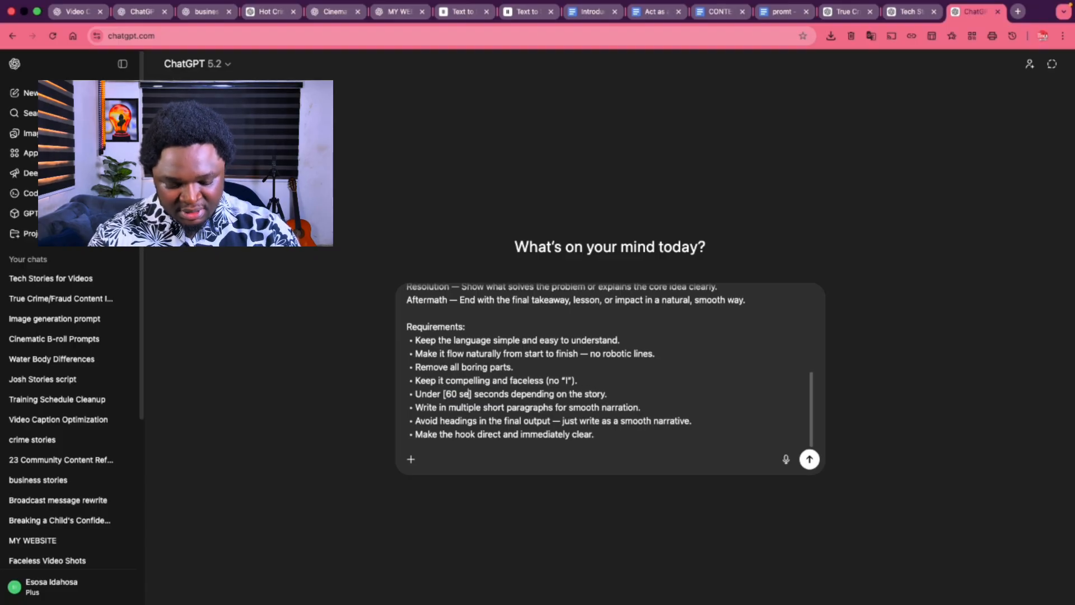
pyautogui.write('conds')
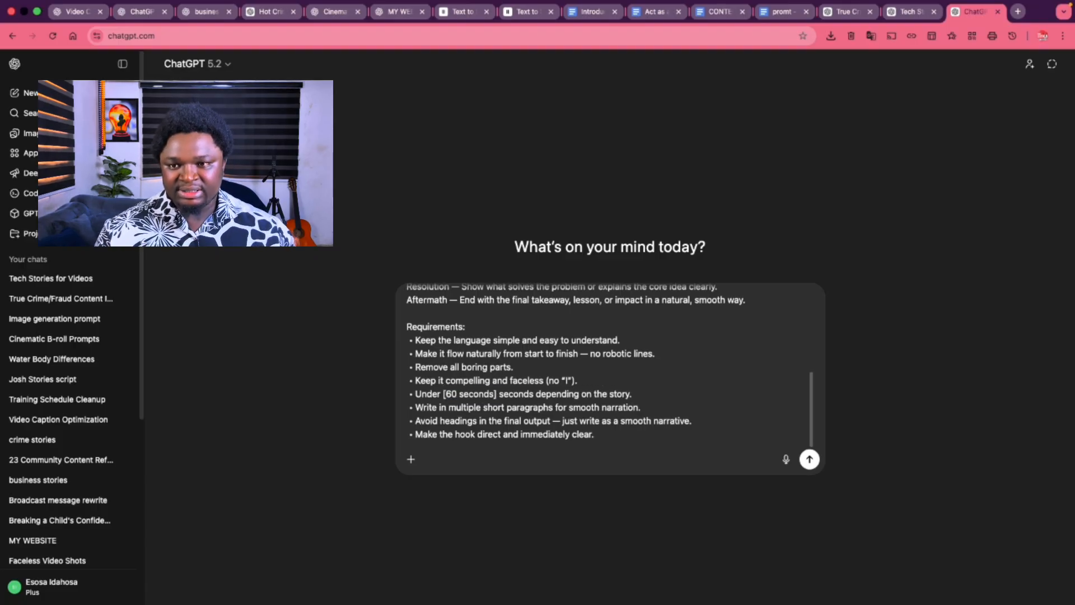
pyautogui.click(809, 459)
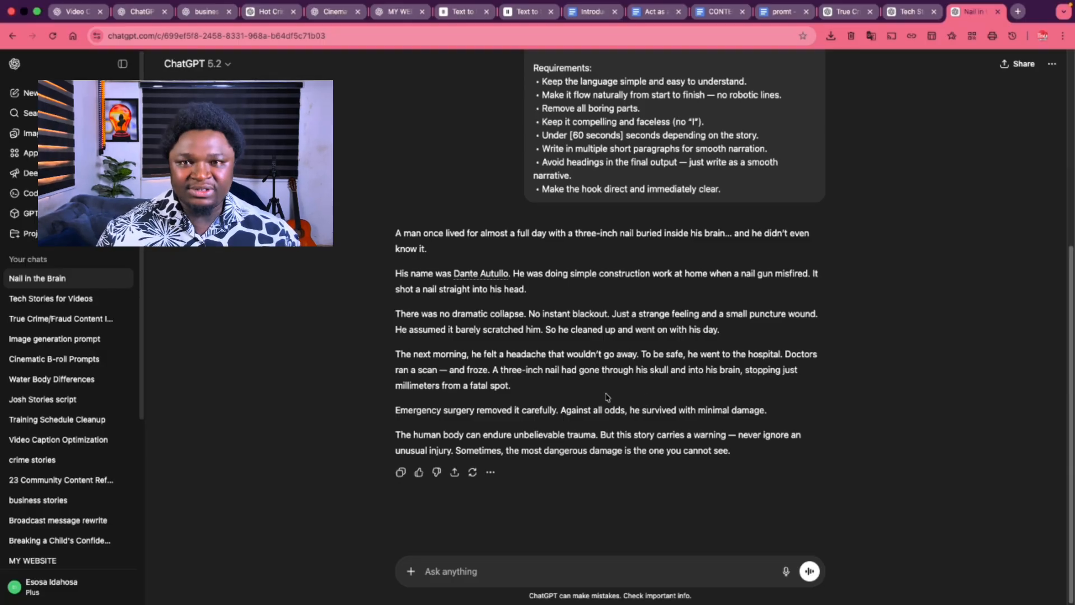
# Look through the finance headlines in the True Crime/Fraud chat, highlight "Why Your Salary Increase Is Quietly Keeping You Broke", and return to the nail story chat.
pyautogui.click(844, 31)
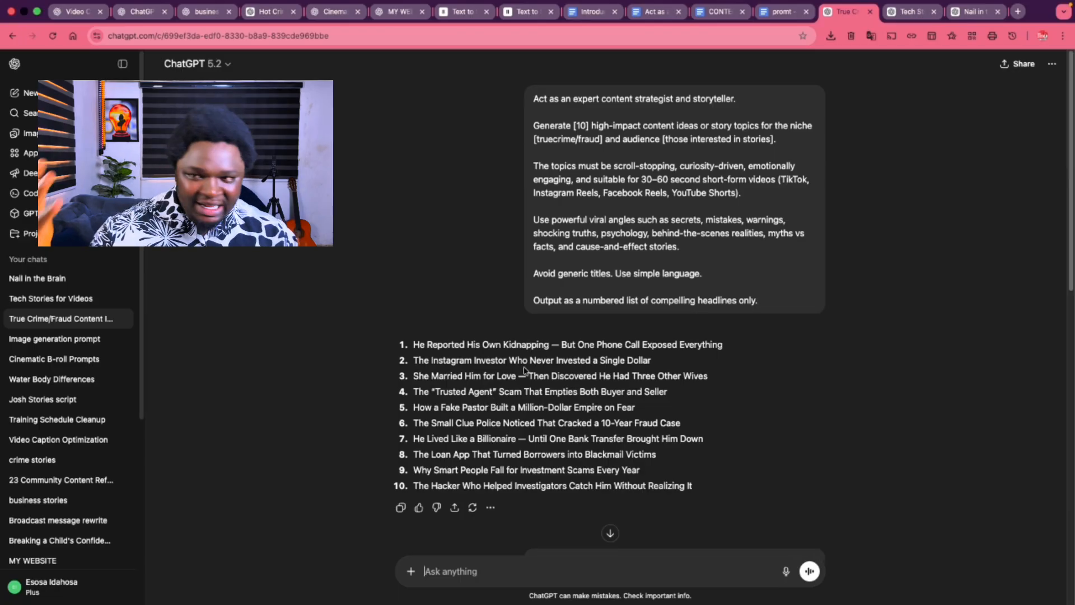
pyautogui.scroll(-10, 525, 370)
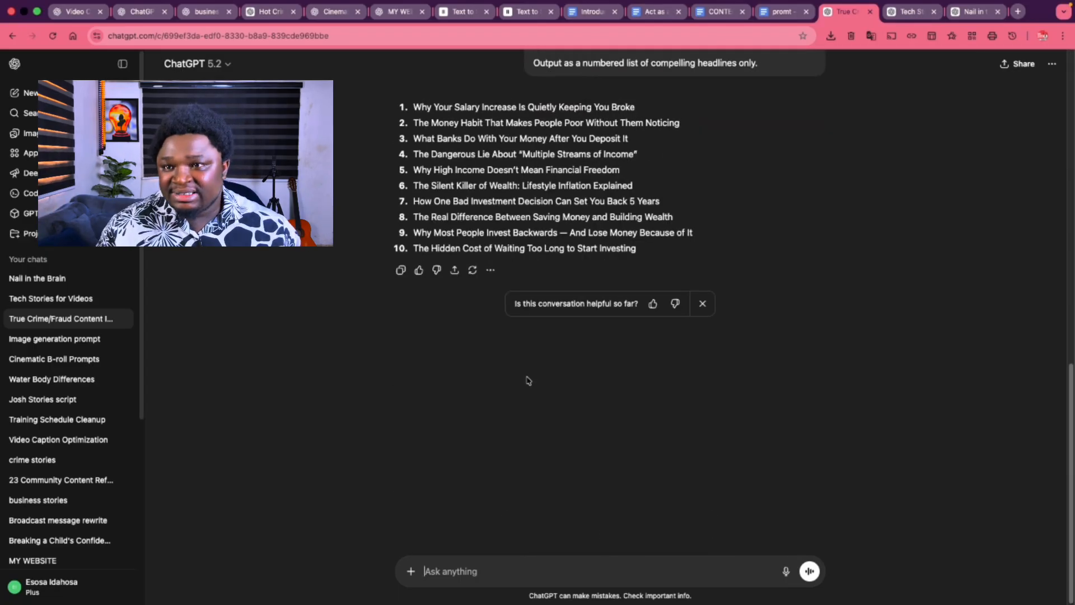
pyautogui.scroll(6, 703, 227)
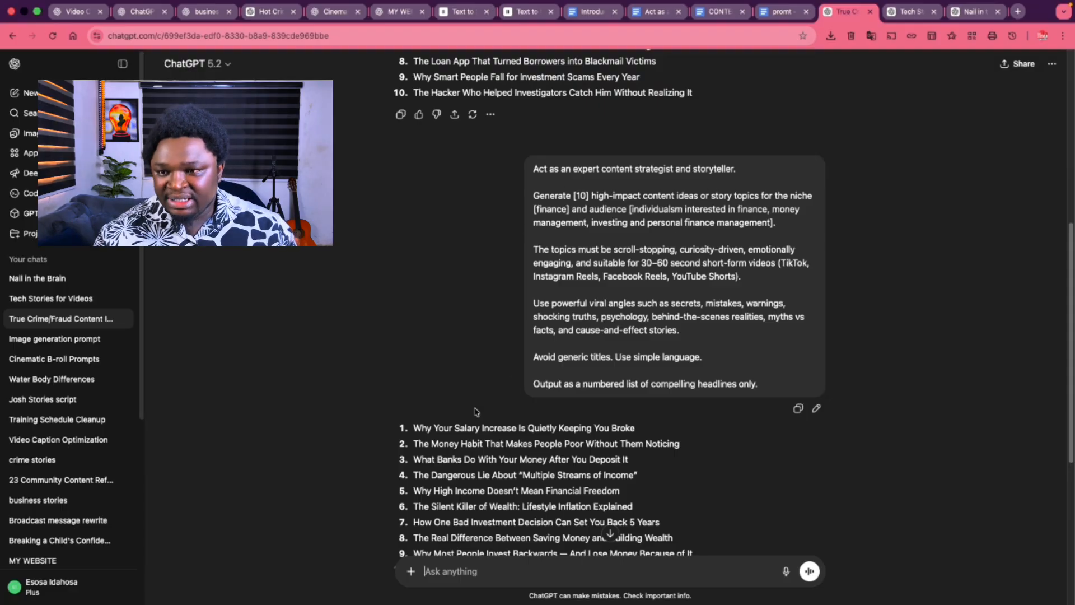
pyautogui.scroll(-3, 475, 412)
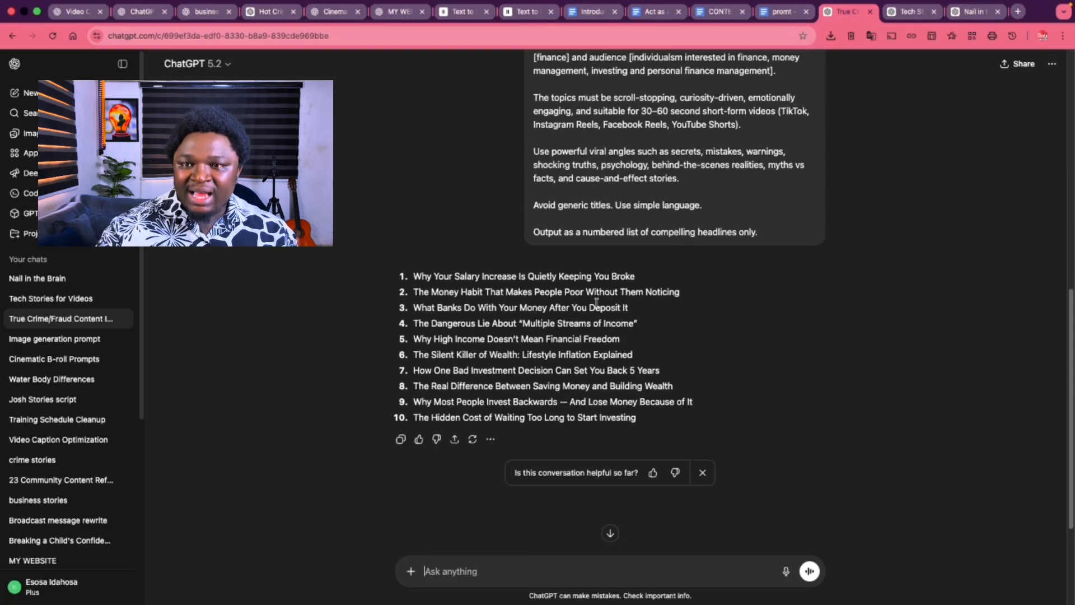
pyautogui.moveTo(637, 276); pyautogui.dragTo(404, 276)
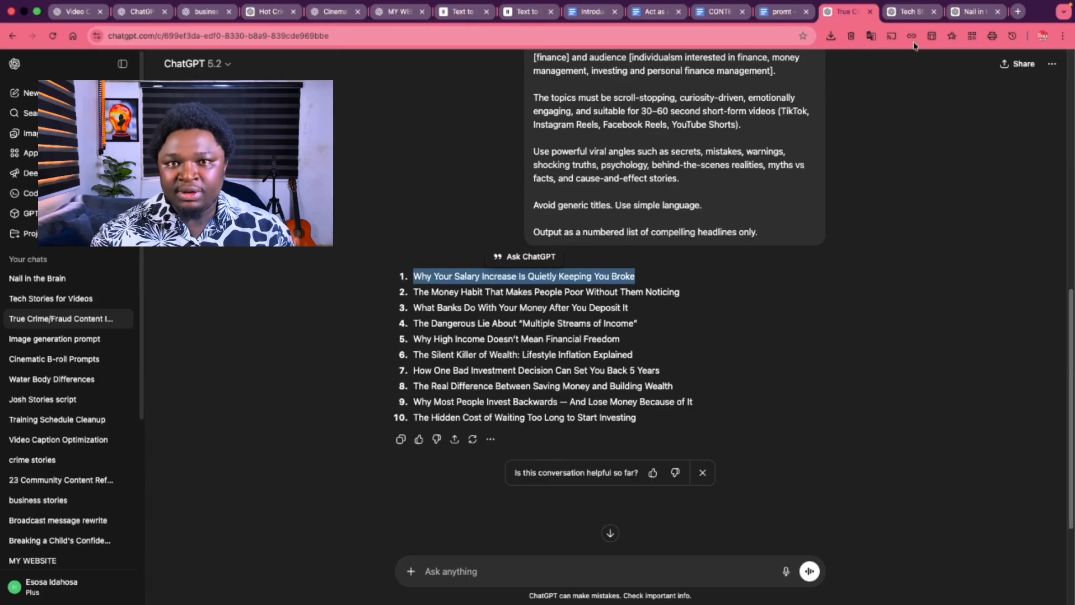
pyautogui.click(904, 12)
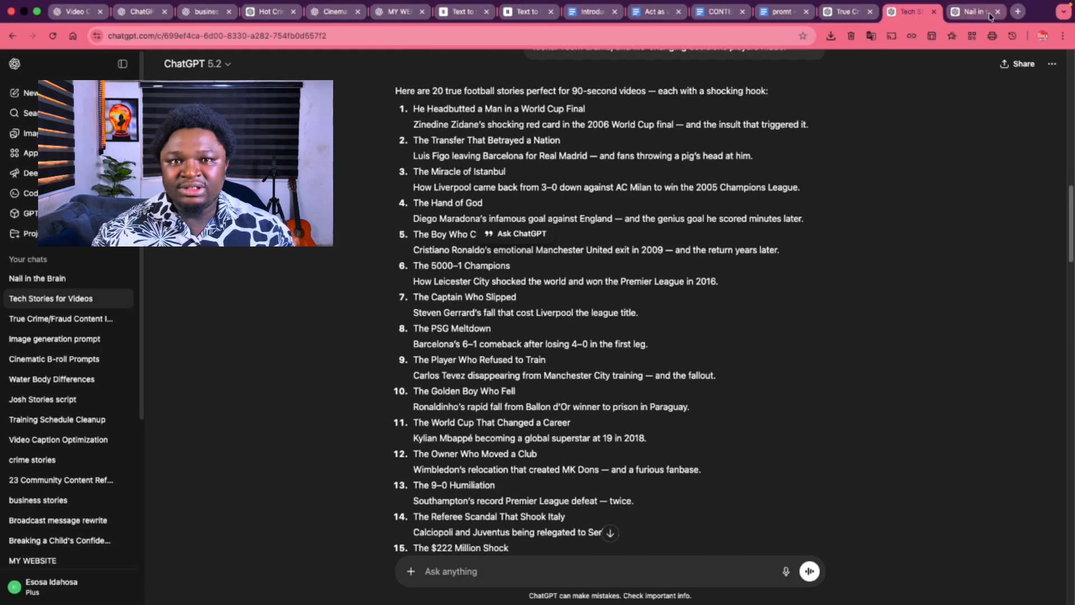
pyautogui.click(974, 12)
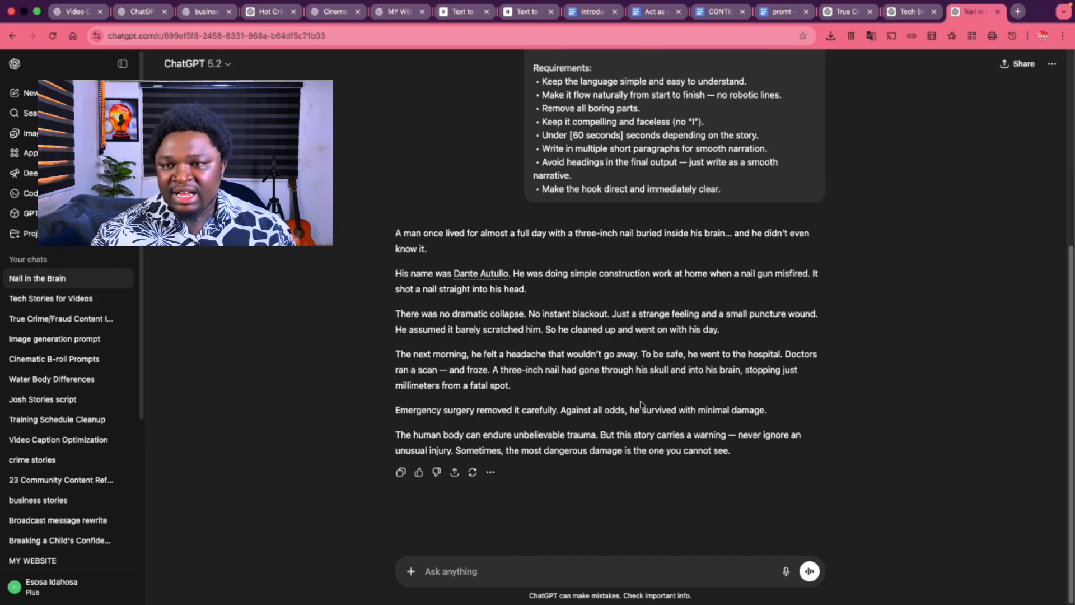
# Copy the script prompt already sent in the nail story chat and paste it as a new message draft.
pyautogui.scroll(5, 624, 283)
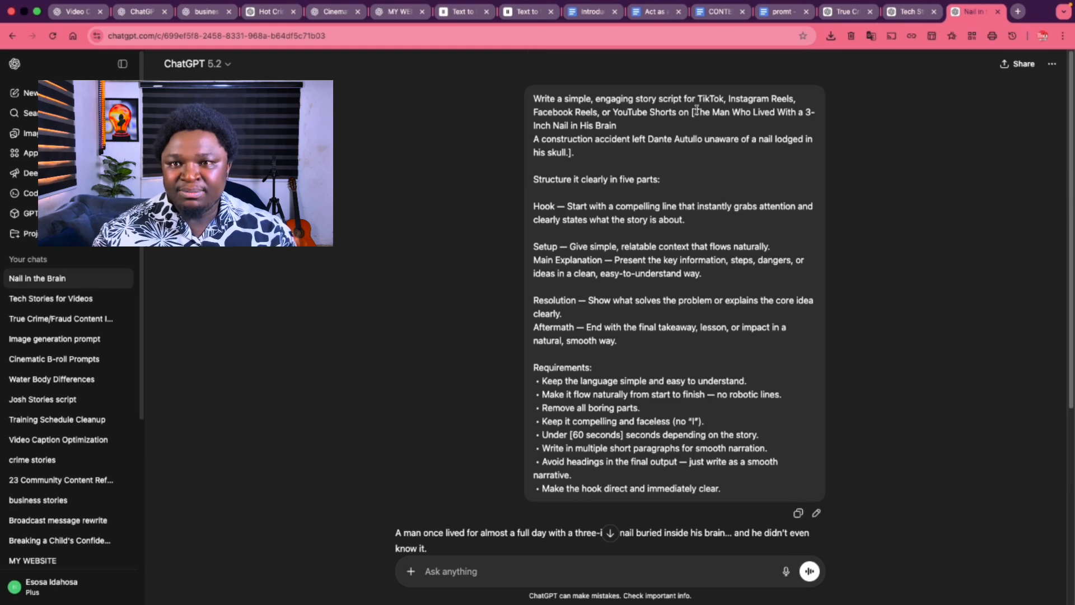
pyautogui.moveTo(692, 110); pyautogui.dragTo(624, 129)
pyautogui.scroll(-5, 770, 343)
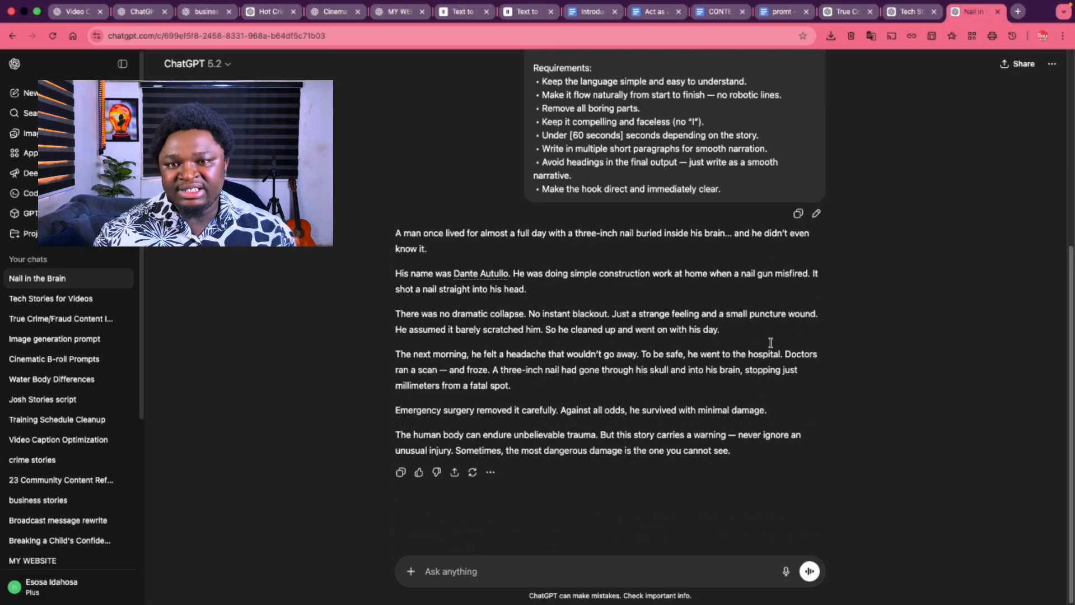
pyautogui.click(798, 213)
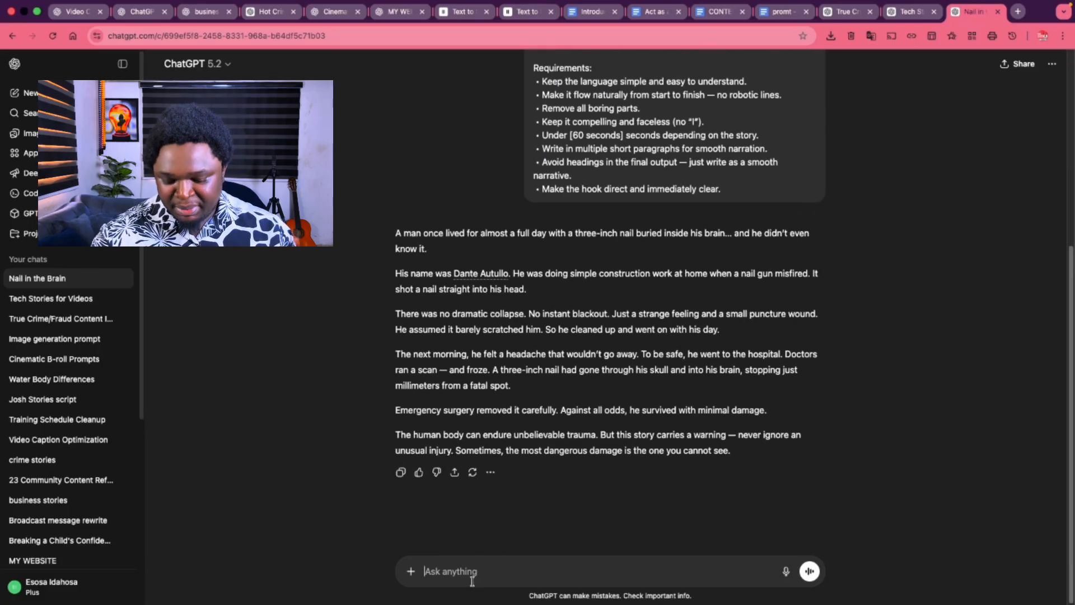
pyautogui.press('super+v')
pyautogui.scroll(5, 616, 224)
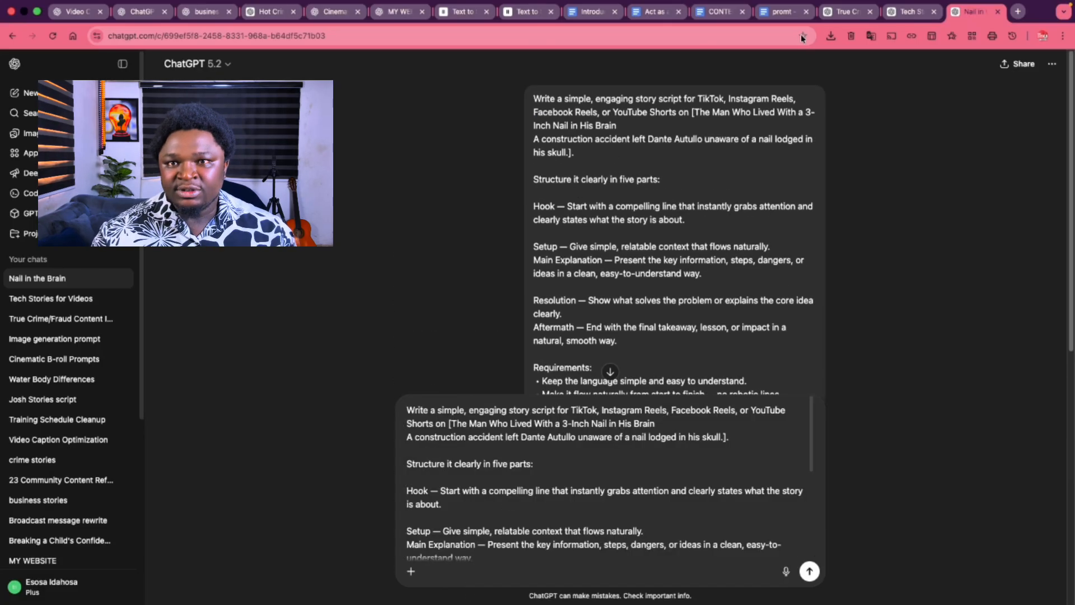
# Copy the finance headline "Why Your Salary Increase Is Quietly Keeping You Broke" and replace the nail story title in the draft prompt with it.
pyautogui.click(867, 20)
pyautogui.moveTo(678, 276); pyautogui.dragTo(414, 279)
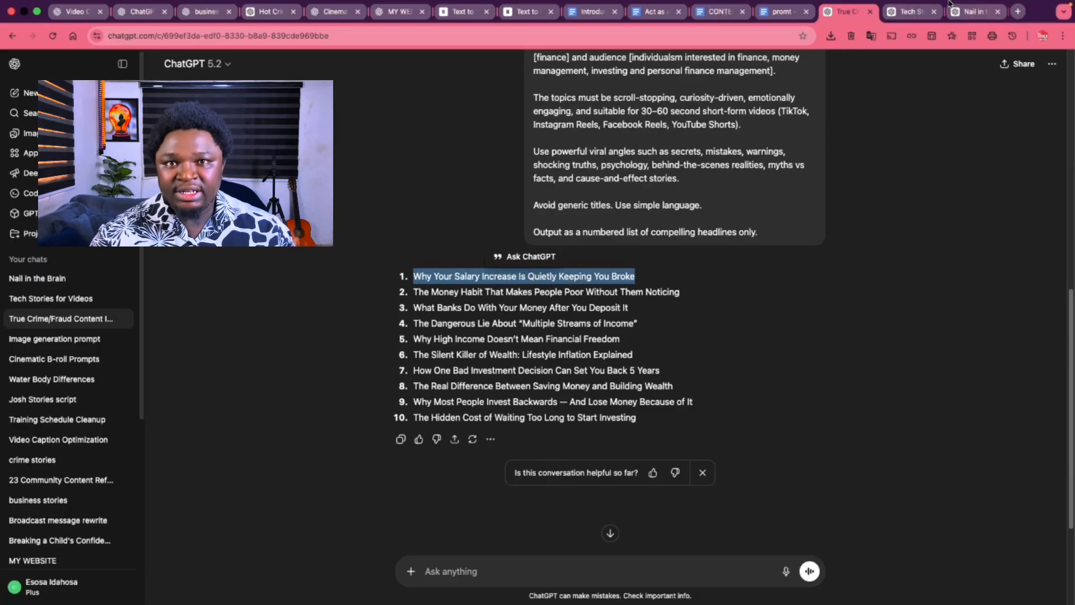
pyautogui.click(958, 18)
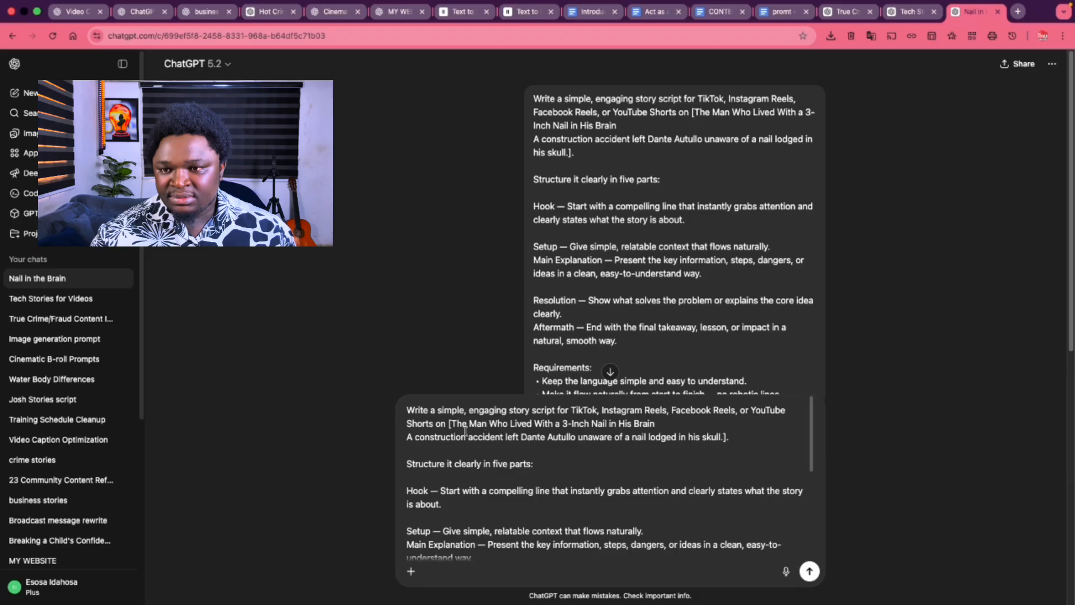
pyautogui.moveTo(451, 419); pyautogui.dragTo(659, 418)
pyautogui.press('super+v')
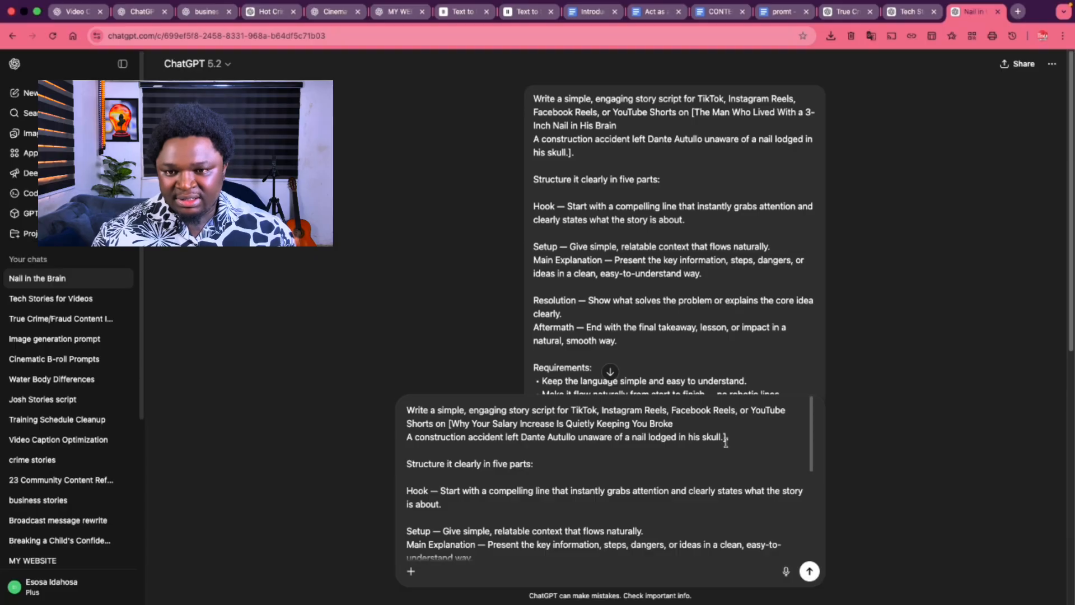
# Delete the leftover construction accident sentence from the bracketed topic and send the salary increase script prompt.
pyautogui.moveTo(724, 436); pyautogui.dragTo(409, 436)
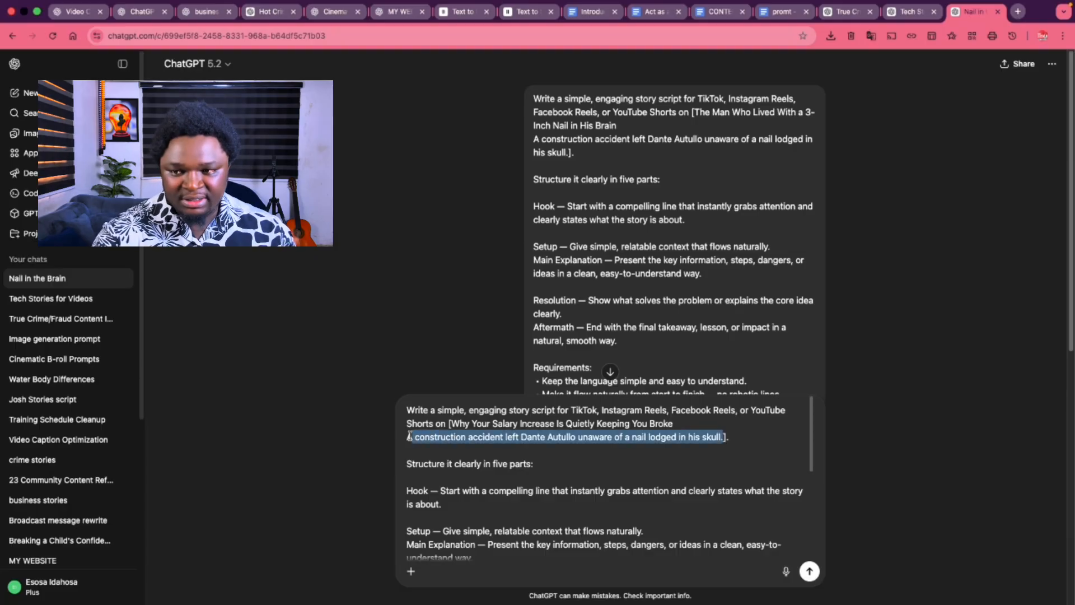
pyautogui.press('BackSpace')
pyautogui.press('BackSpace')
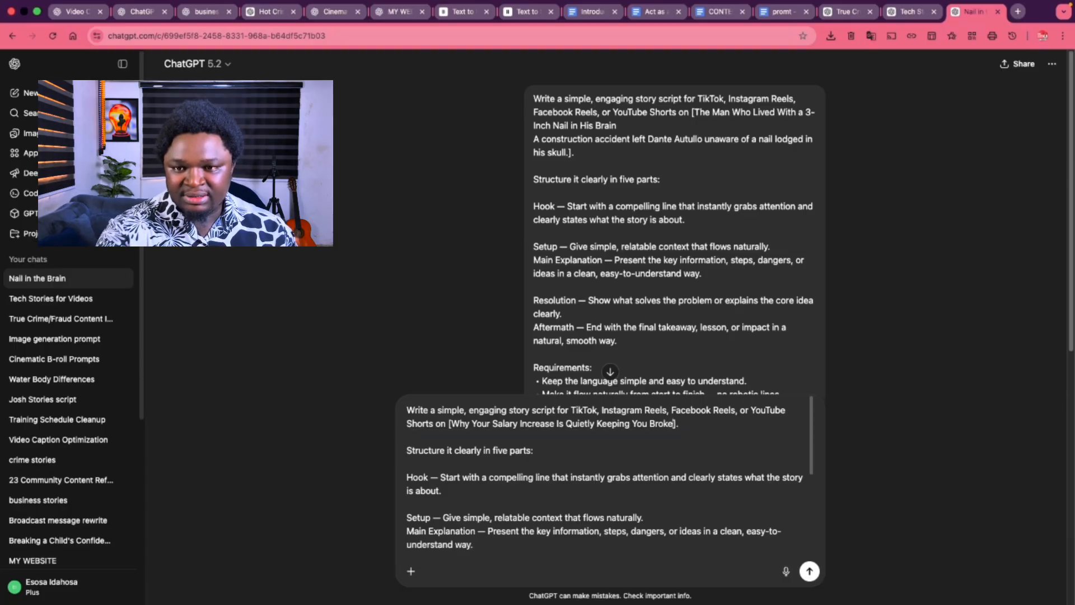
pyautogui.scroll(-5, 447, 435)
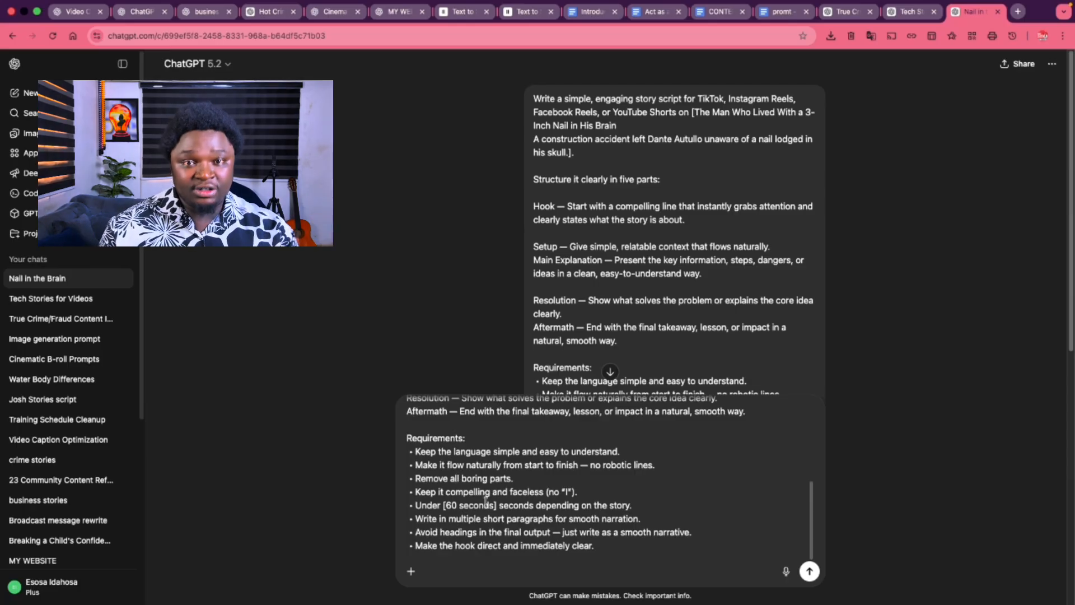
pyautogui.click(809, 571)
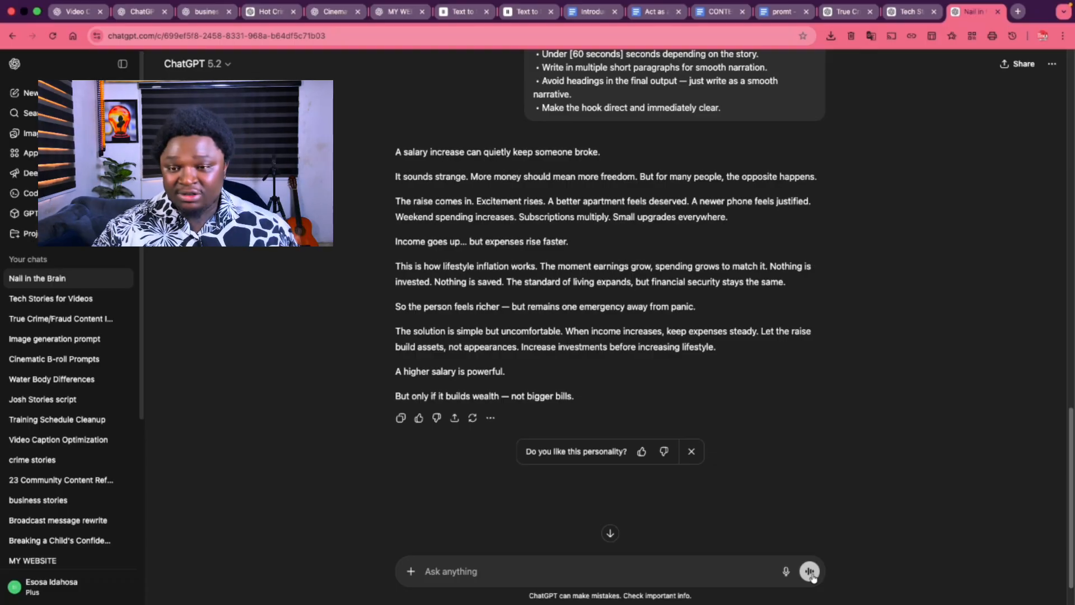
# Draft a new message in the nail story chat reading "how drug cartel family operate".
pyautogui.click(609, 576)
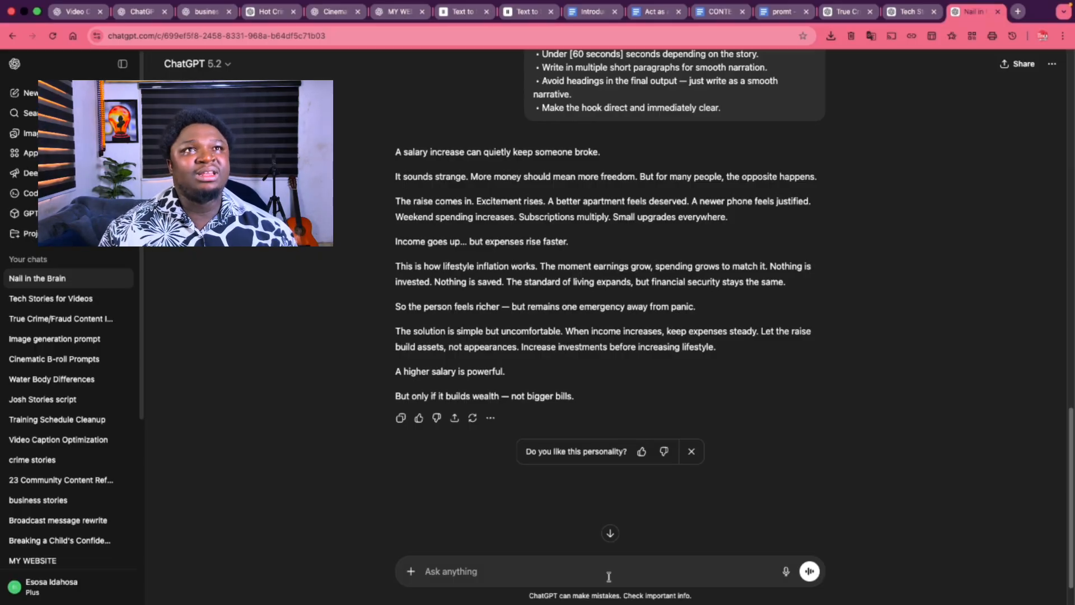
pyautogui.write('ho')
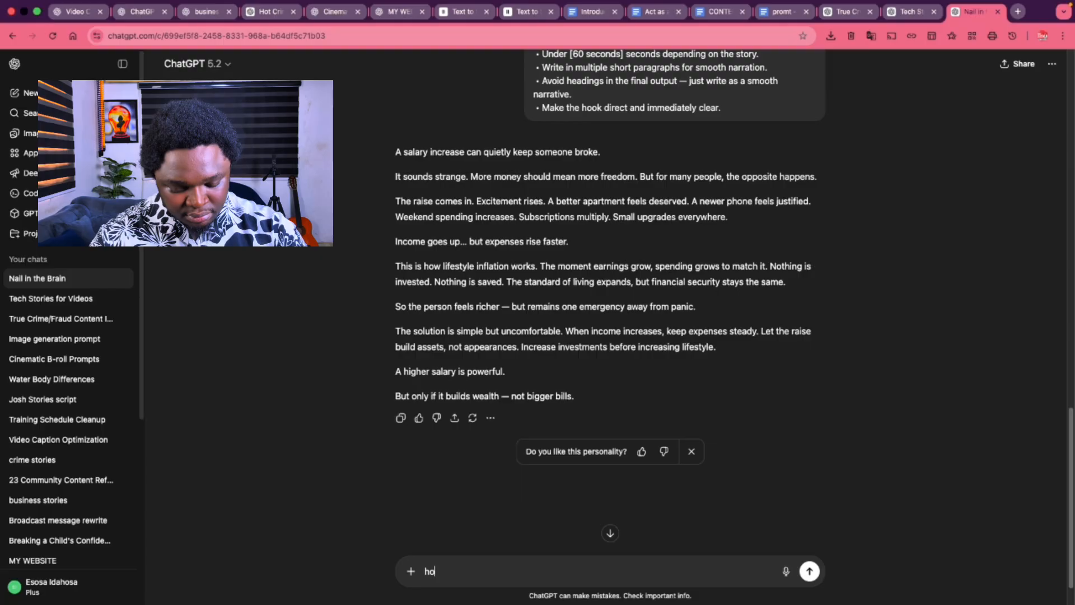
pyautogui.write('w drug ca')
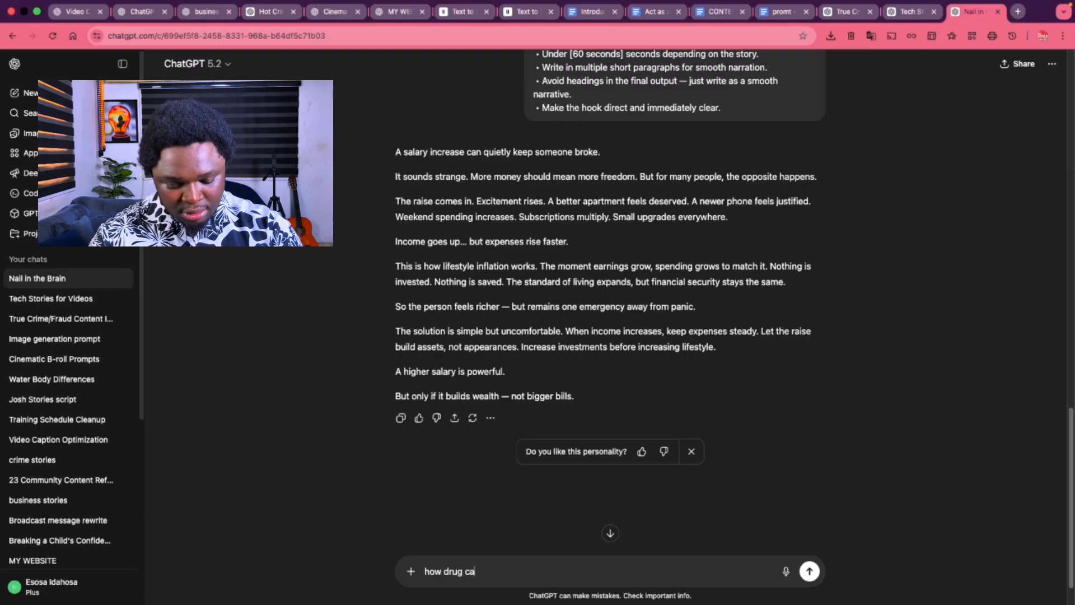
pyautogui.write('rtel fam')
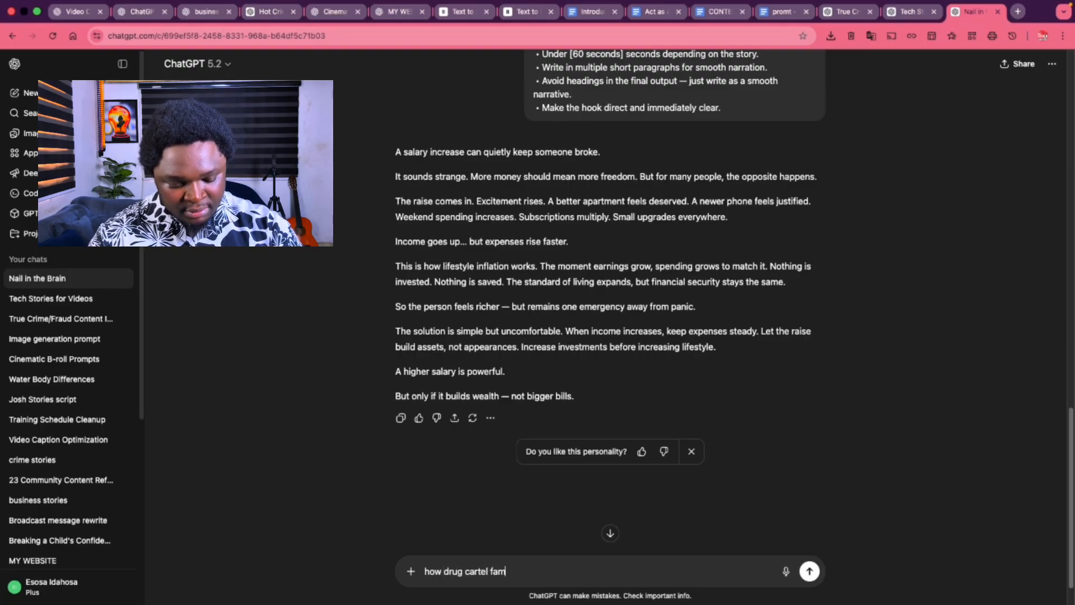
pyautogui.write('il')
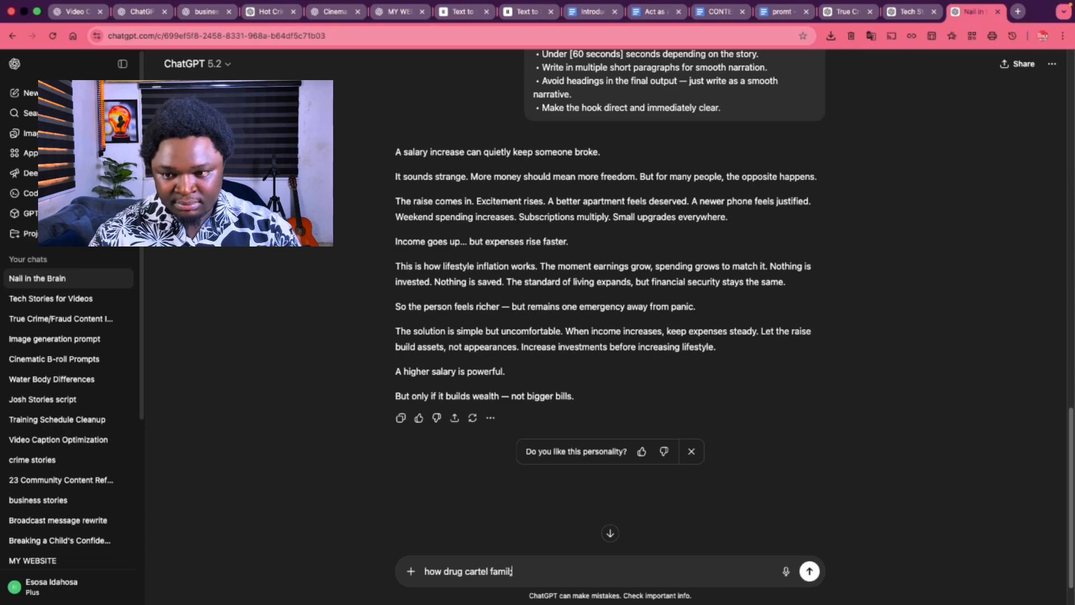
pyautogui.write('y op[erates')
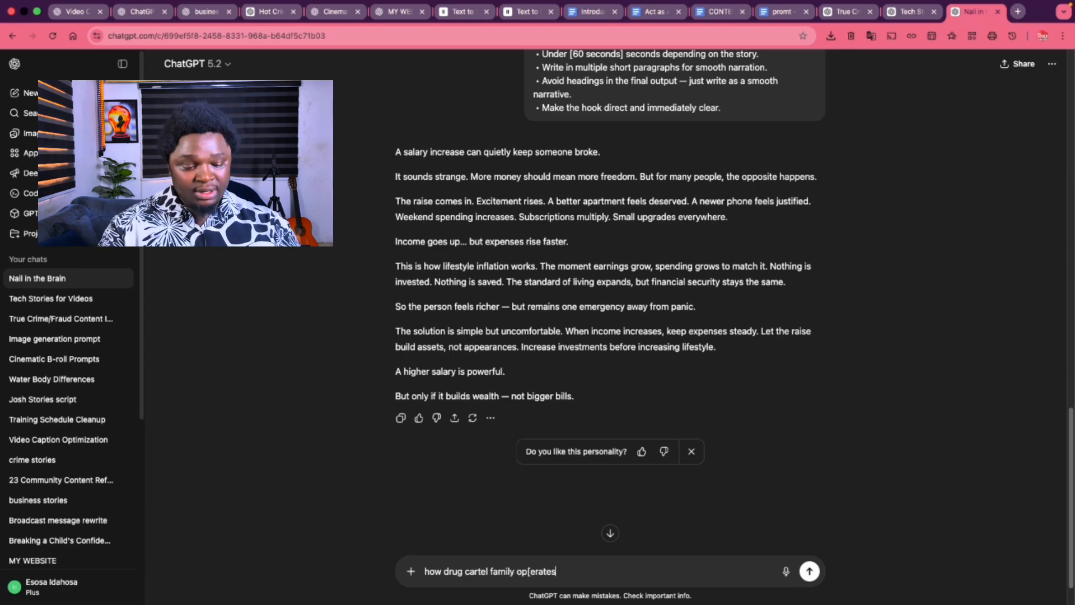
pyautogui.press('BackSpace')
pyautogui.press('BackSpace')
pyautogui.press('BackSpace')
pyautogui.press('BackSpace')
pyautogui.press('BackSpace')
pyautogui.press('BackSpace')
pyautogui.press('BackSpace')
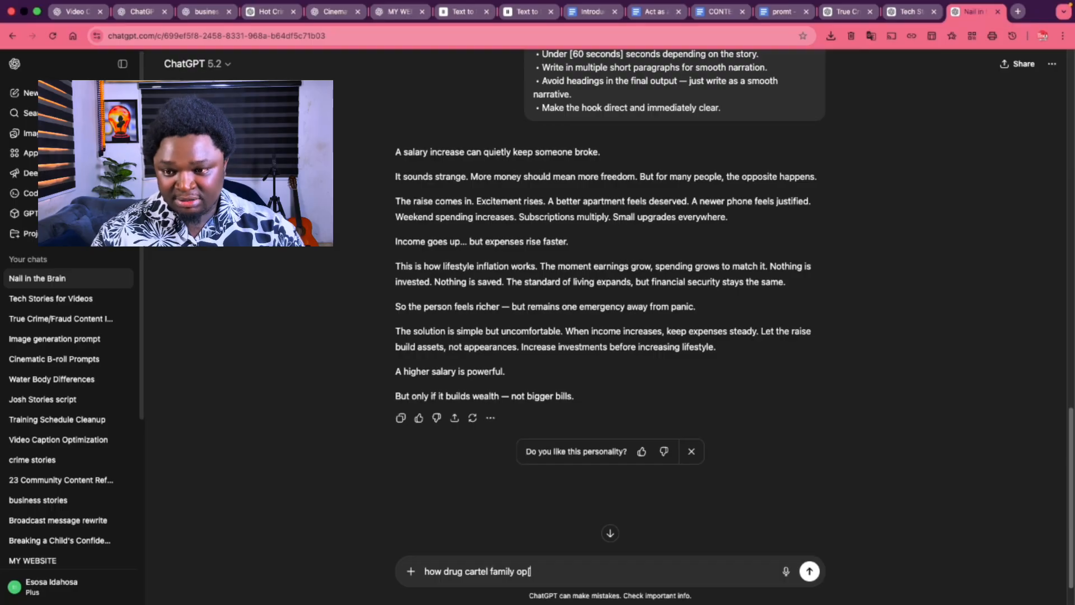
pyautogui.write('erastes')
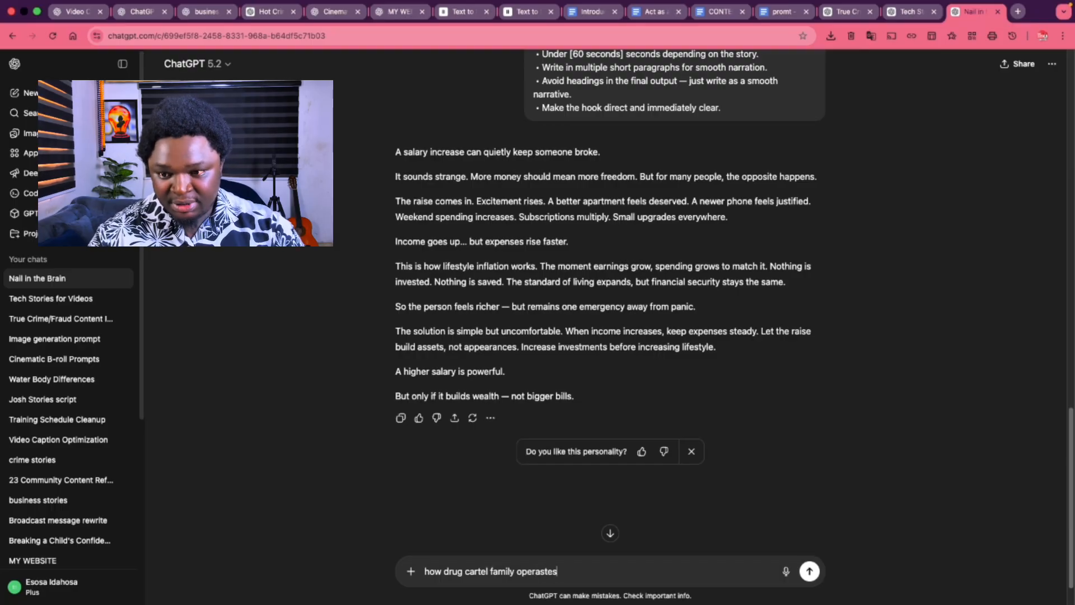
pyautogui.press('BackSpace')
pyautogui.press('BackSpace')
pyautogui.press('BackSpace')
pyautogui.press('BackSpace')
pyautogui.press('BackSpace')
pyautogui.press('BackSpace')
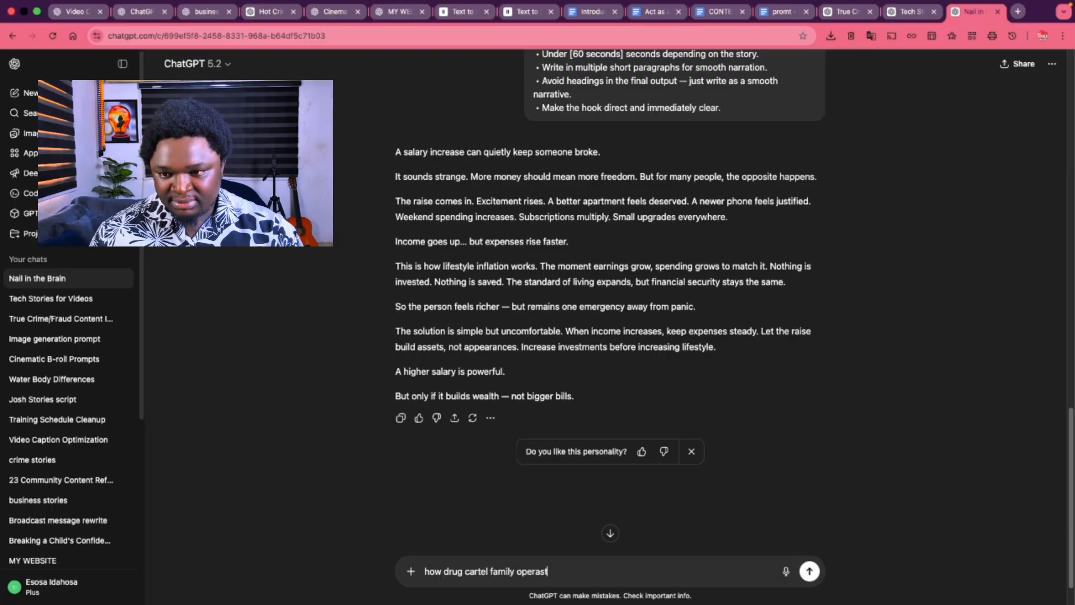
pyautogui.write('rate')
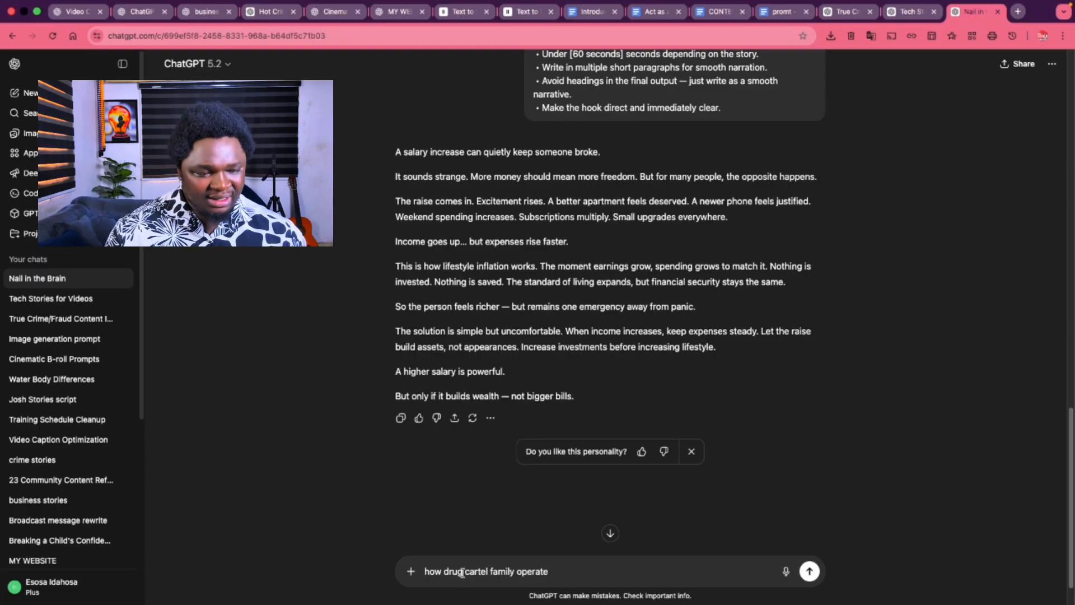
# Reword the draft topic to "how the Mafia family operate" and send it.
pyautogui.moveTo(462, 573); pyautogui.dragTo(445, 572)
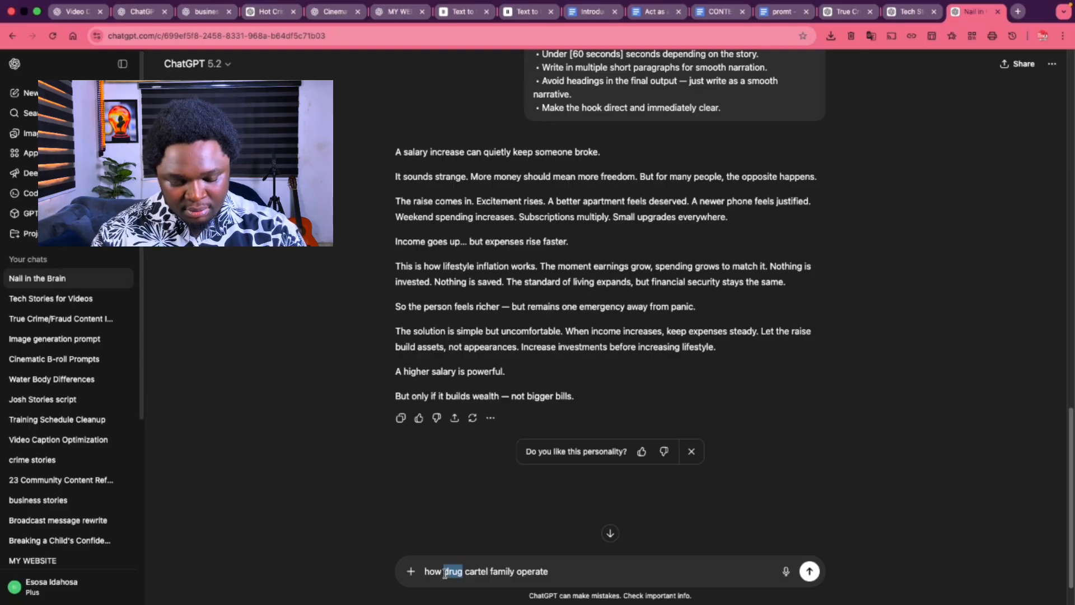
pyautogui.write('the a')
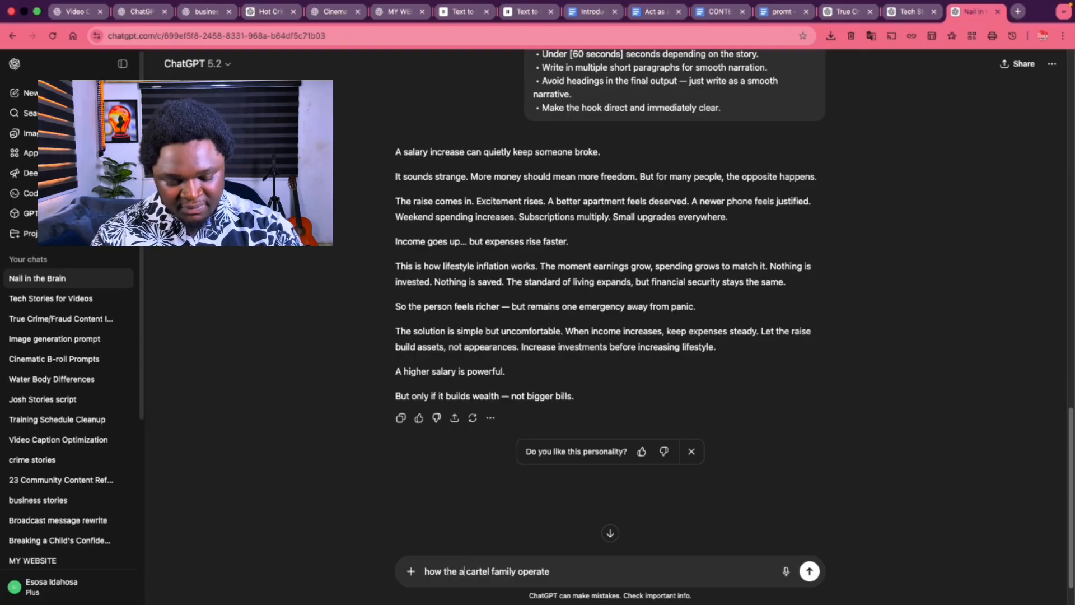
pyautogui.write('fia')
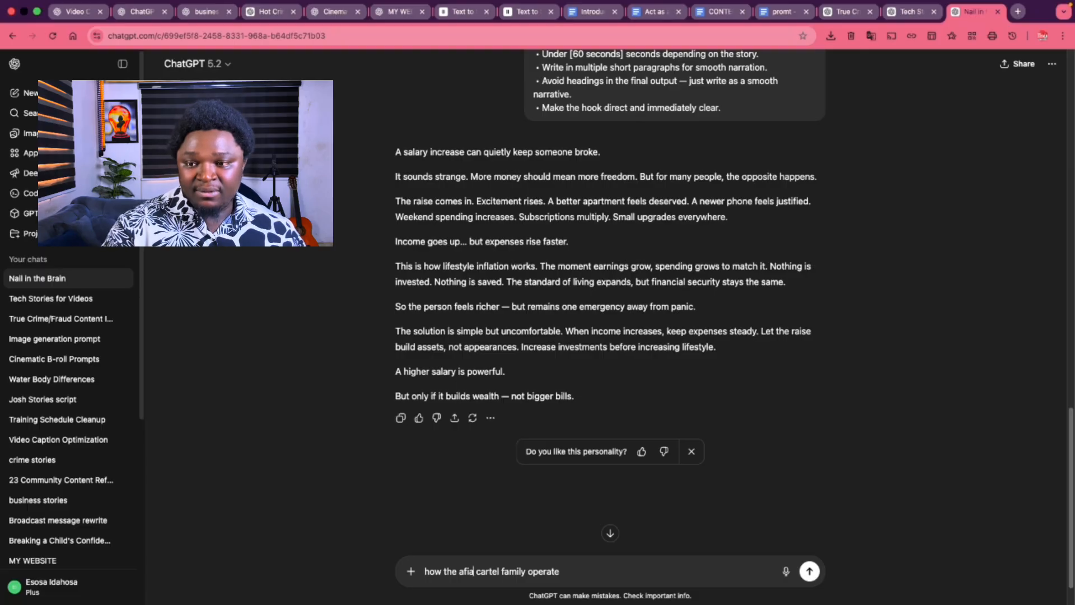
pyautogui.click(460, 570)
pyautogui.write('M')
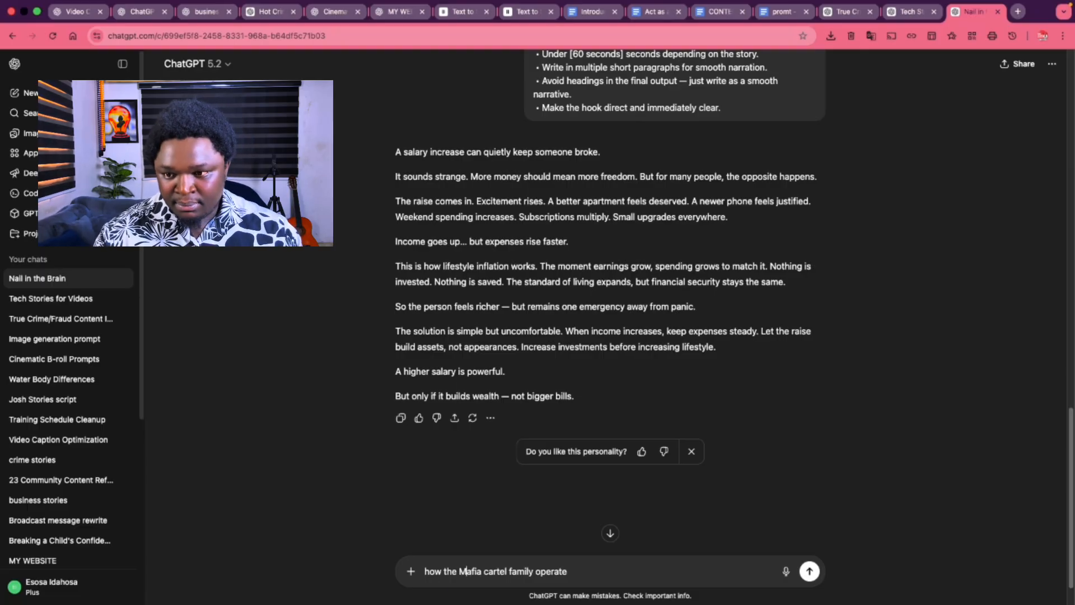
pyautogui.click(508, 572)
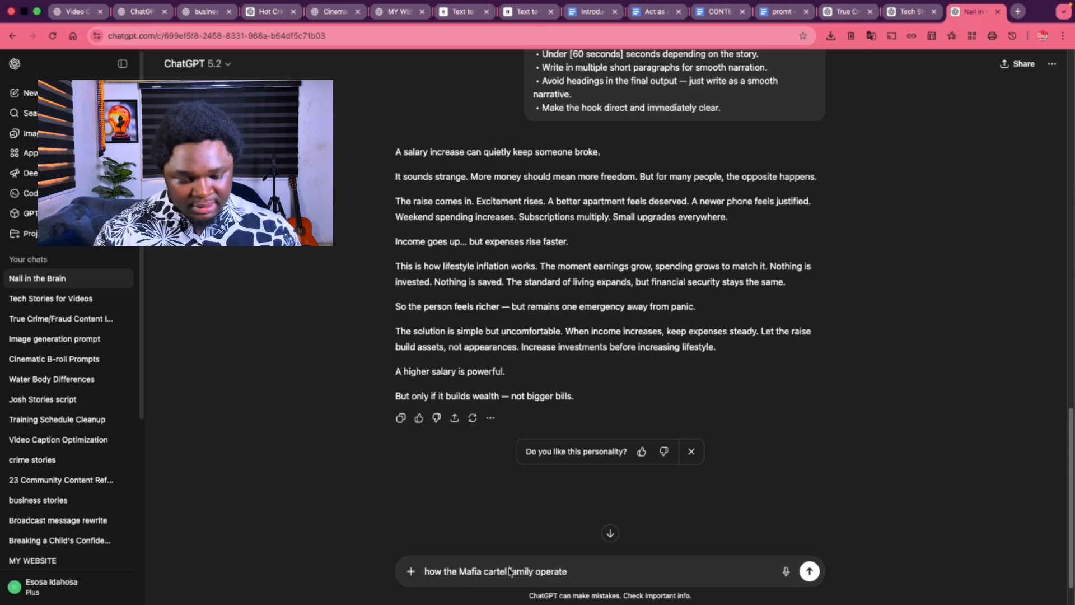
pyautogui.press('BackSpace')
pyautogui.press('BackSpace')
pyautogui.press('BackSpace')
pyautogui.press('BackSpace')
pyautogui.press('BackSpace')
pyautogui.press('BackSpace')
pyautogui.press('BackSpace')
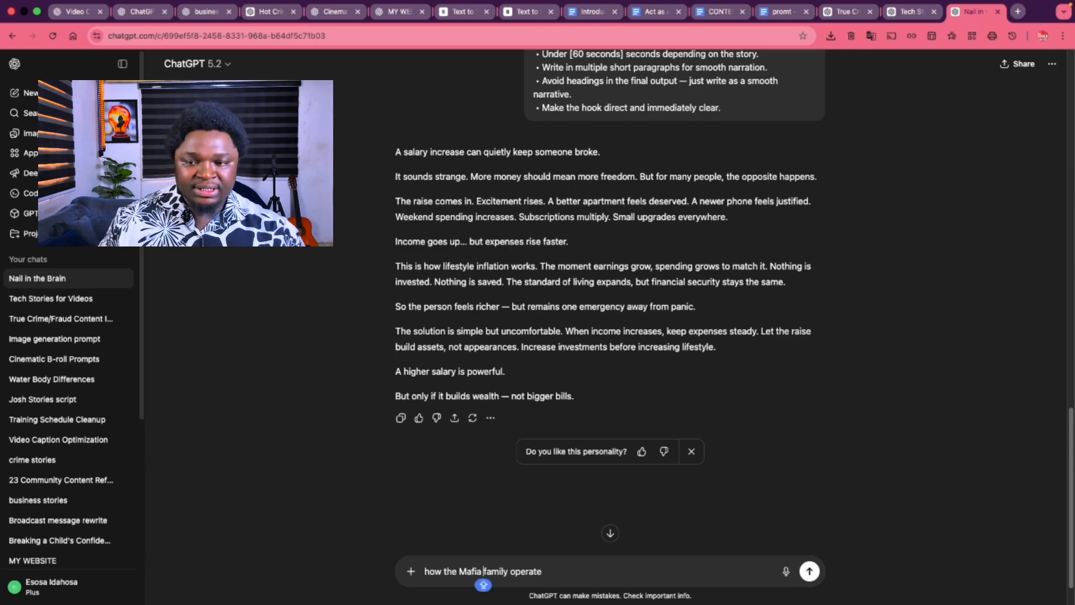
pyautogui.press('Return')
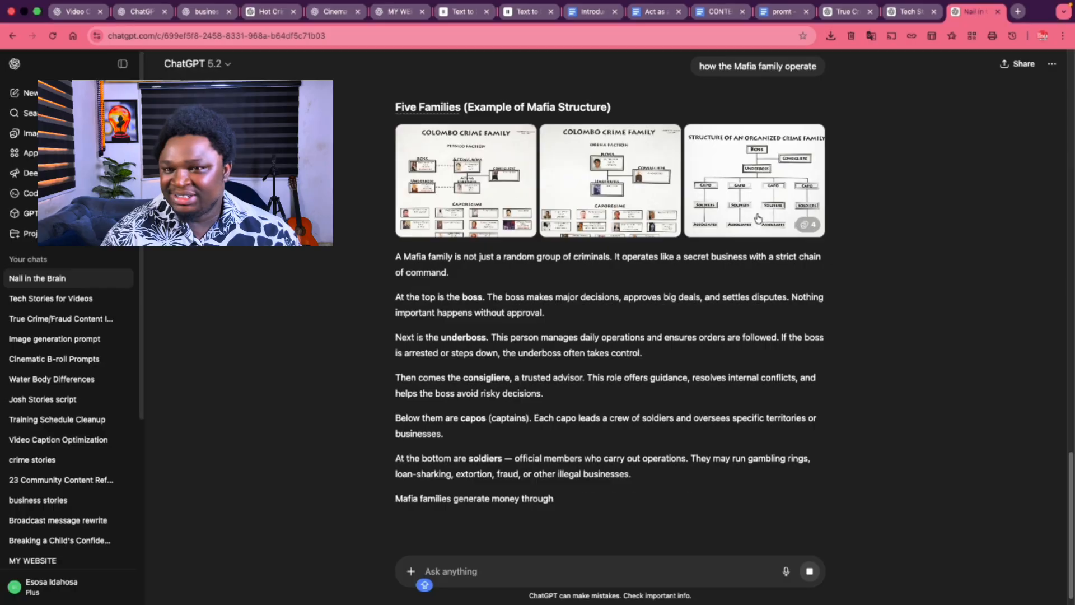
# Send "WHY MOST BUSINESSES FAIL IN THE FIRST 5 YEARS" as the next script topic in the same chat.
pyautogui.scroll(-1, 691, 293)
pyautogui.scroll(-1, 665, 340)
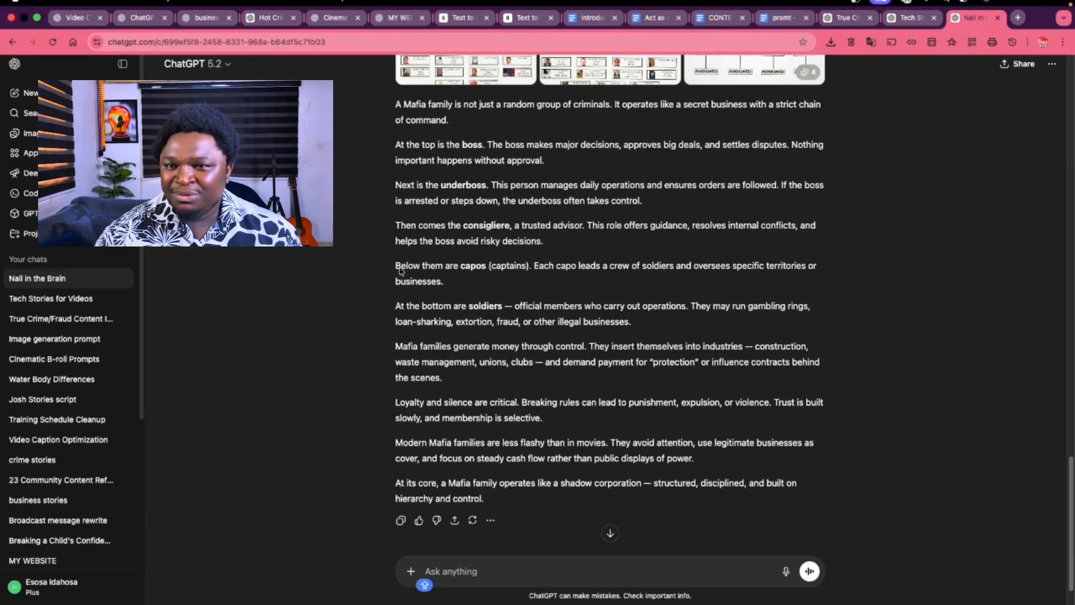
pyautogui.scroll(10, 504, 297)
pyautogui.scroll(10, 544, 308)
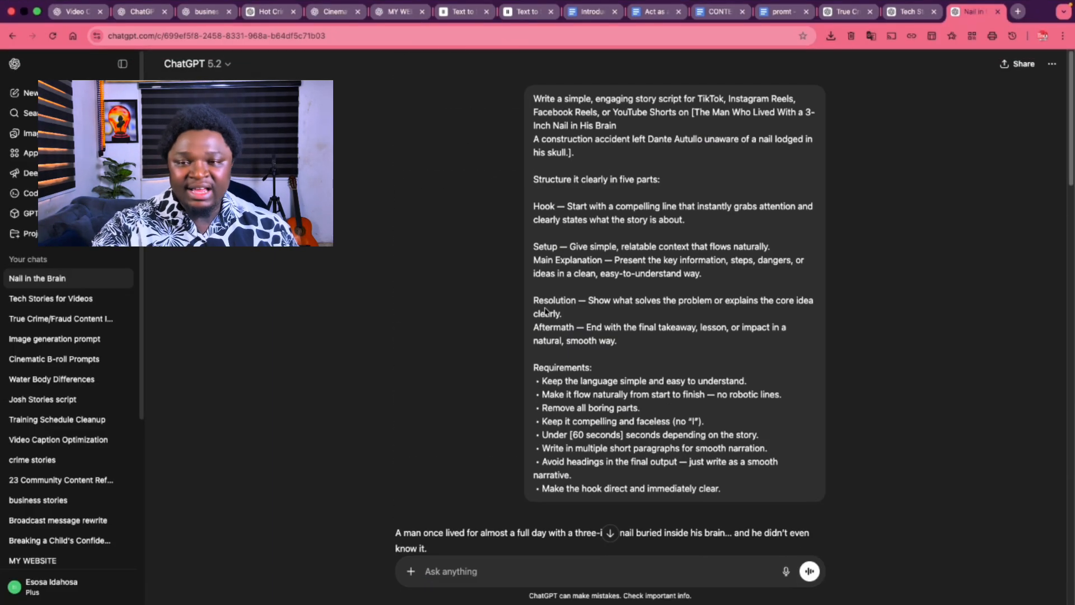
pyautogui.scroll(-10, 546, 310)
pyautogui.scroll(-5, 547, 305)
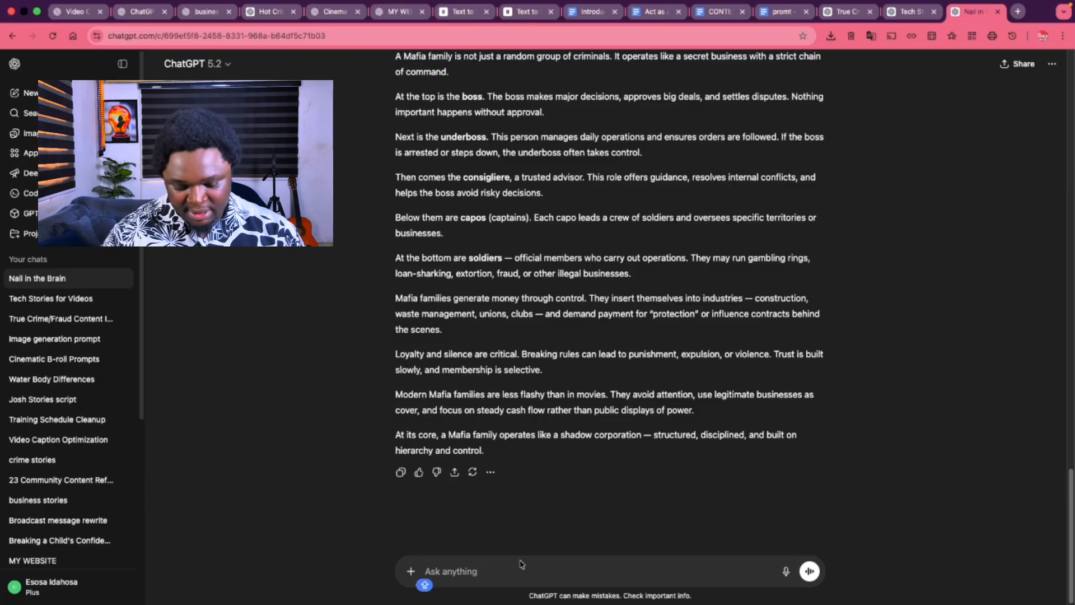
pyautogui.write('WHY ')
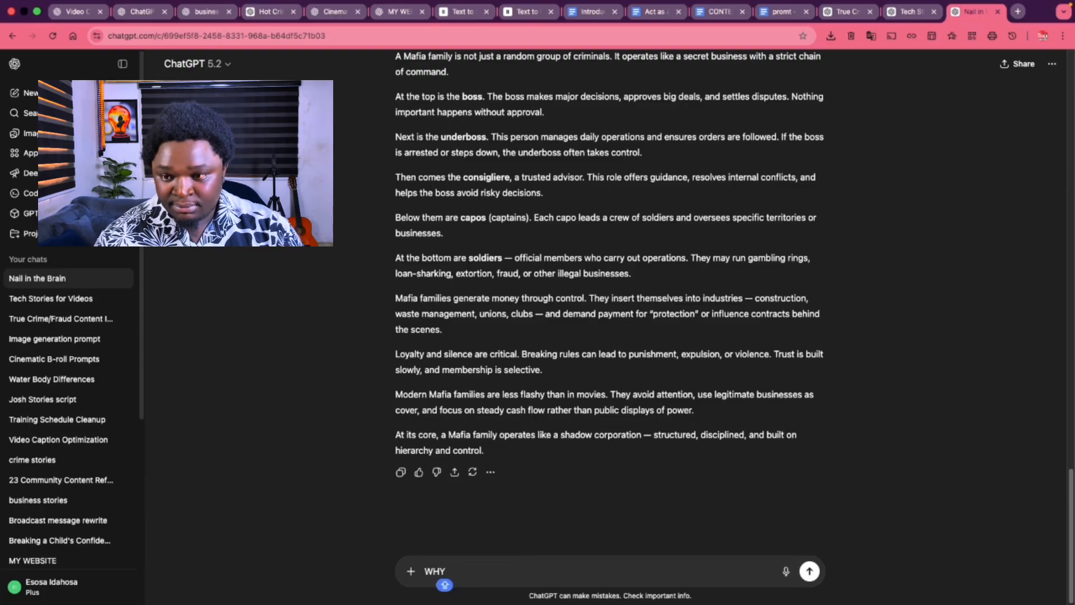
pyautogui.write('MOST')
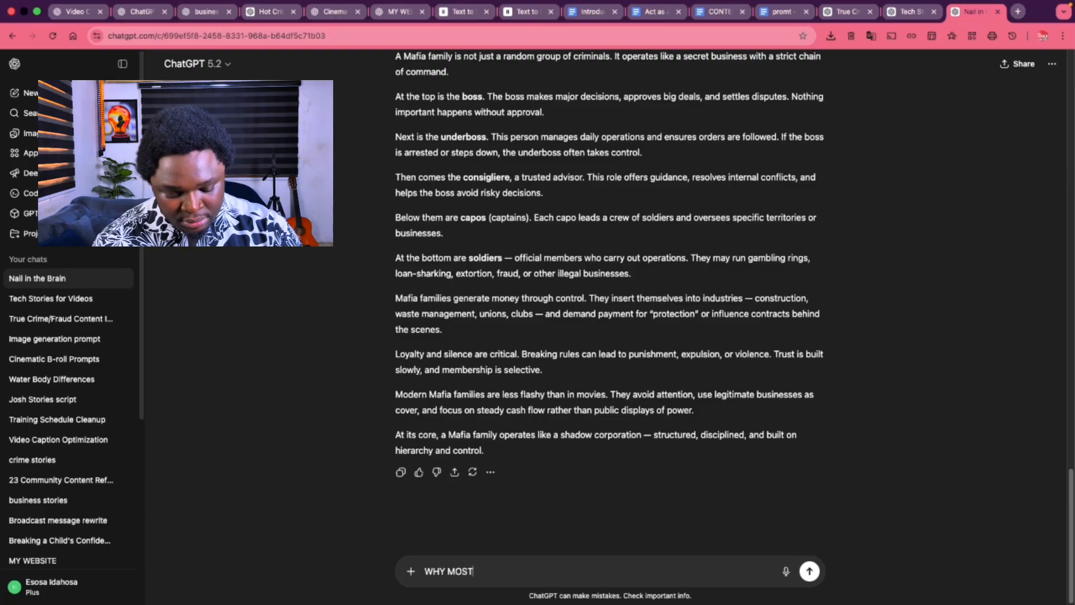
pyautogui.write(' BUSINESSES ')
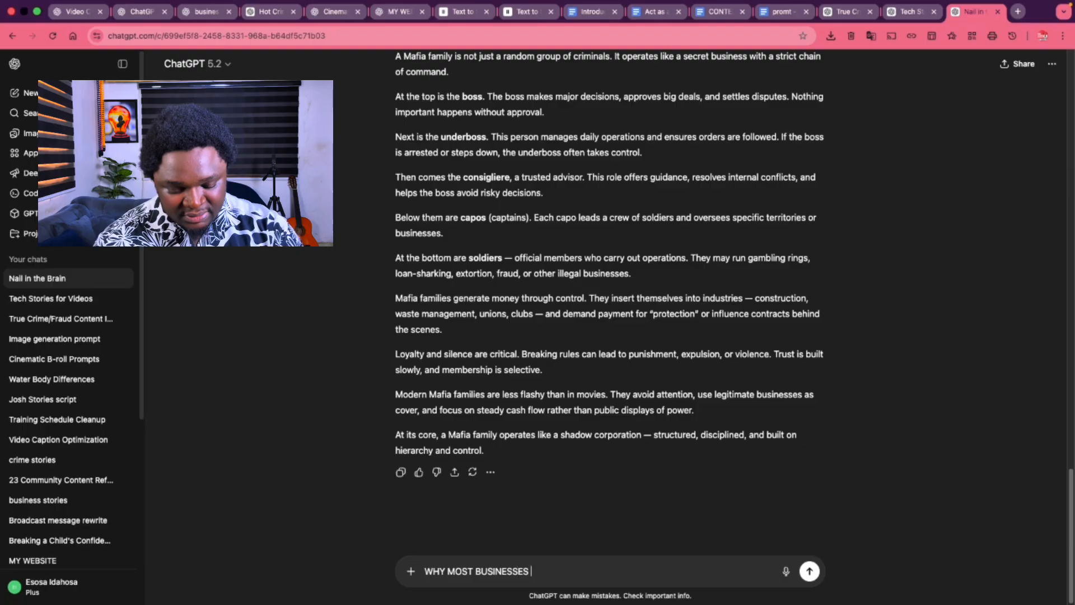
pyautogui.write('FAIL IN TH')
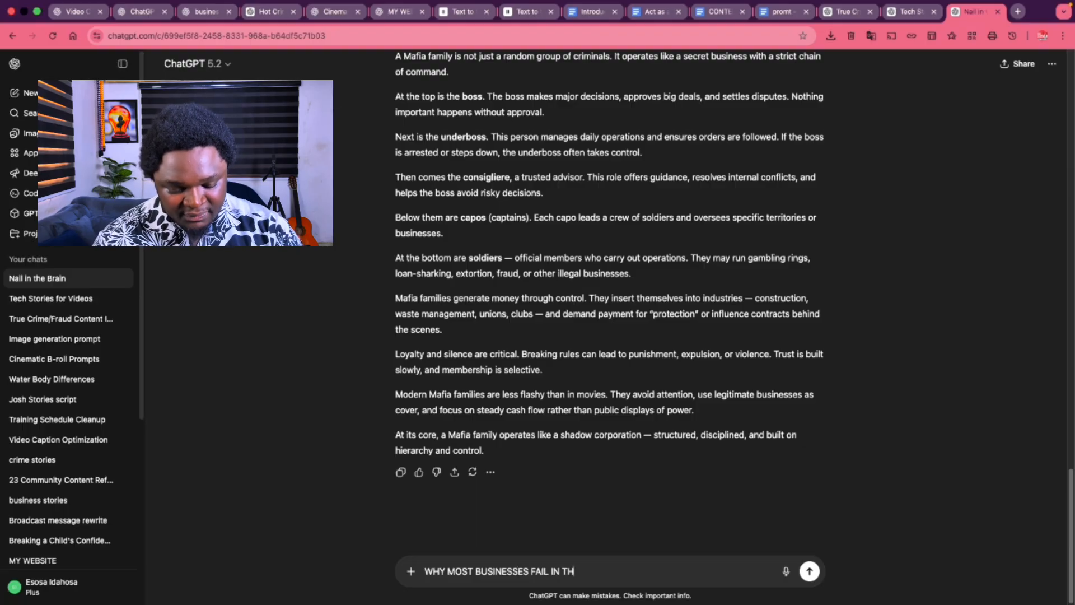
pyautogui.write('E FIRST 5 ')
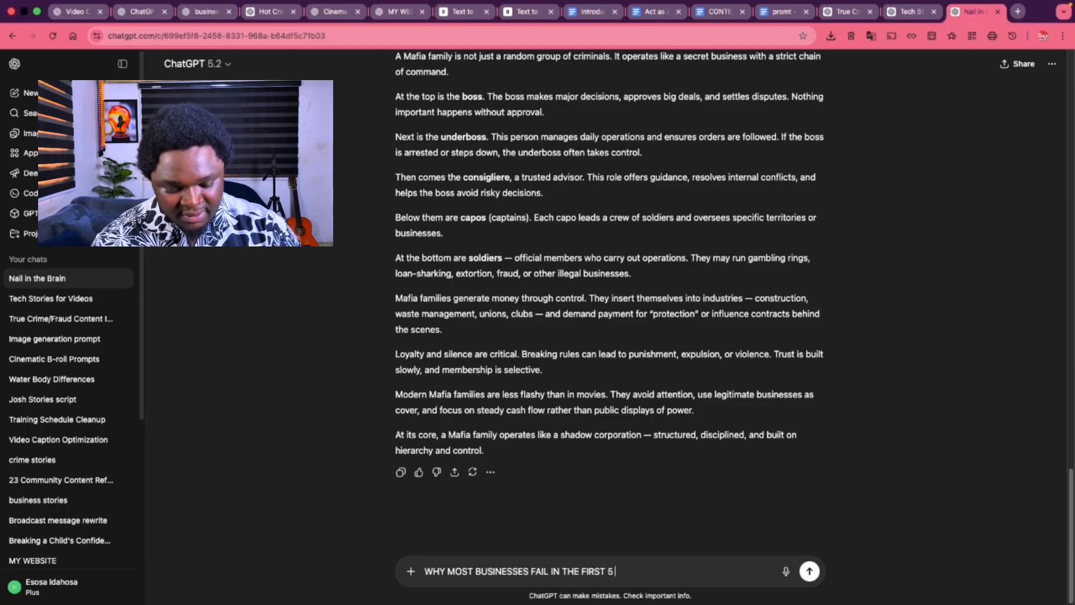
pyautogui.write('YEARS')
pyautogui.press('Return')
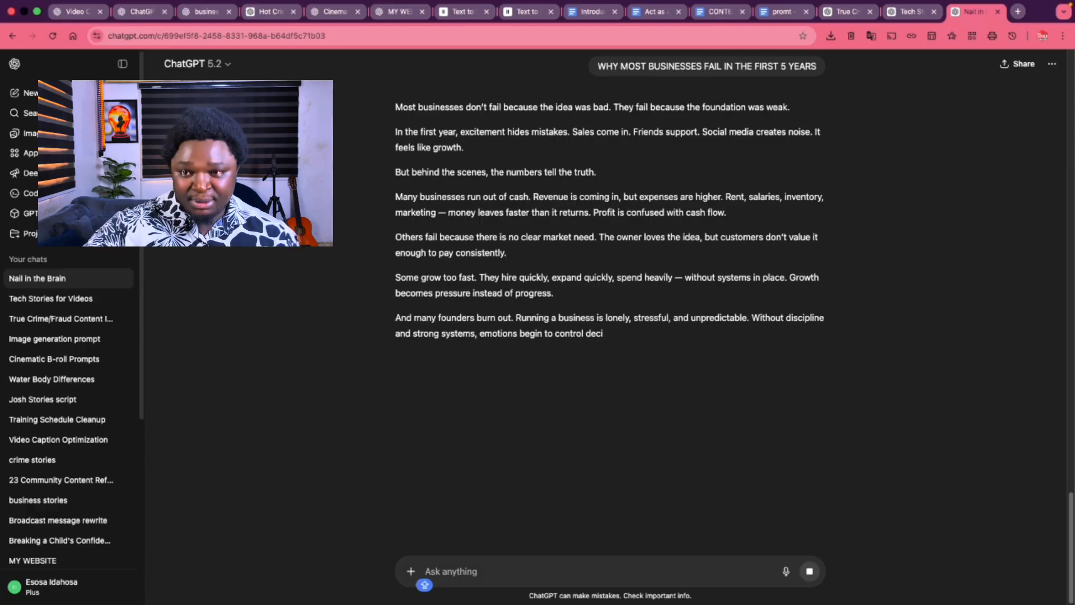
# Review the business failure and Mafia family scripts in the chat and highlight the full Mafia script text.
pyautogui.scroll(20, 522, 565)
pyautogui.scroll(-20, 647, 528)
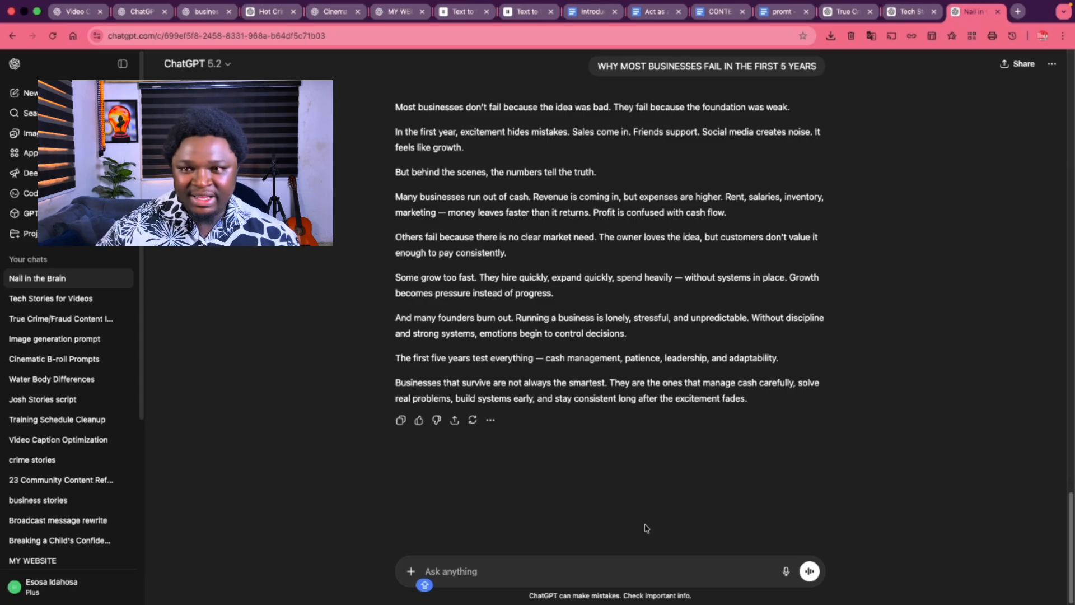
pyautogui.scroll(10, 669, 442)
pyautogui.scroll(-10, 660, 442)
pyautogui.scroll(8, 602, 370)
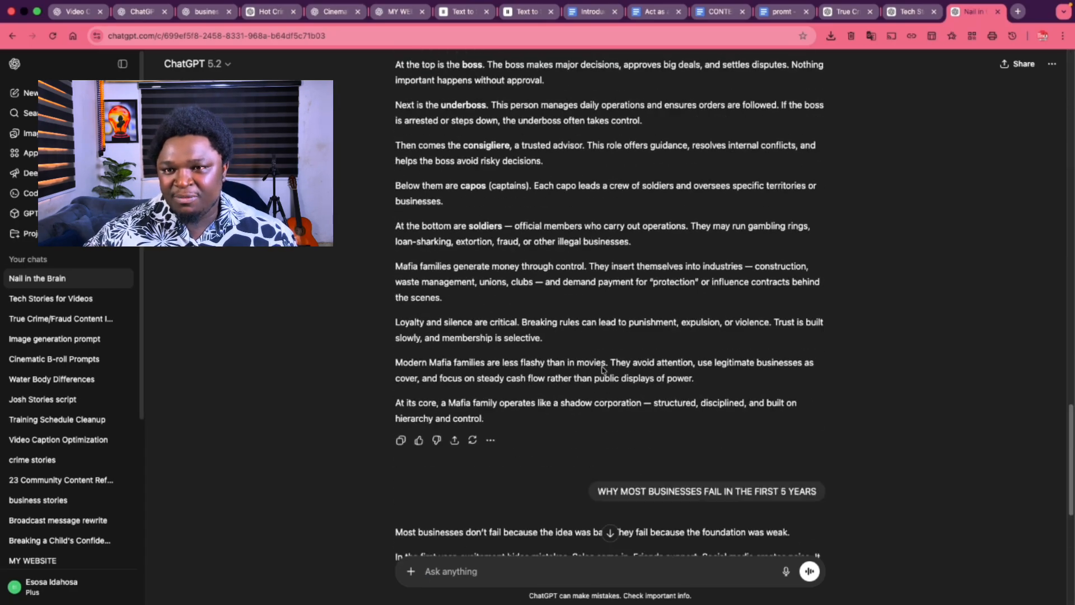
pyautogui.scroll(5, 602, 370)
pyautogui.scroll(-7, 1037, 353)
pyautogui.scroll(5, 575, 345)
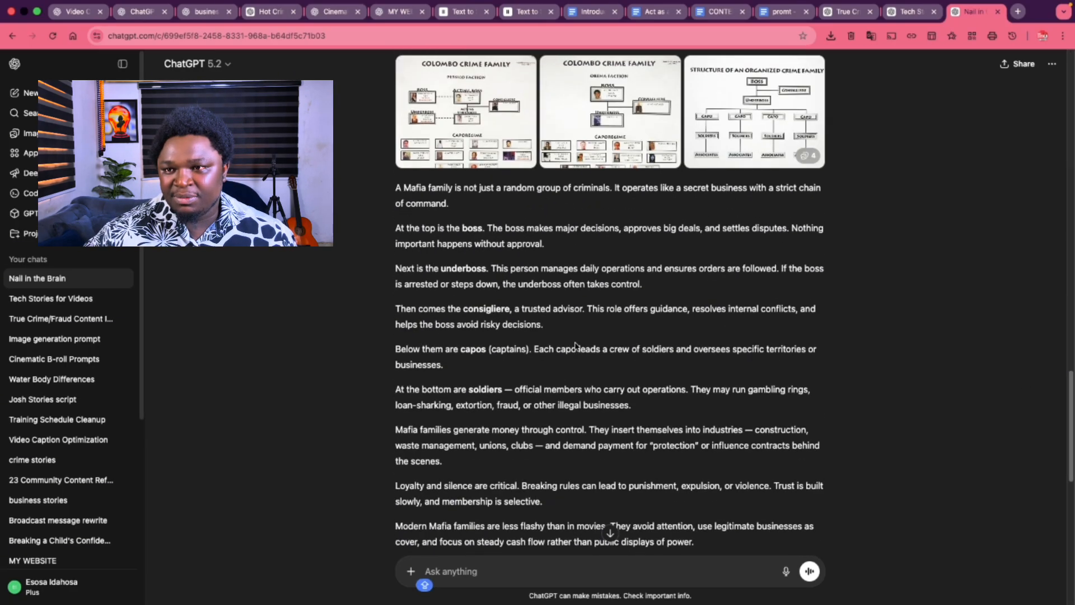
pyautogui.moveTo(395, 188); pyautogui.dragTo(487, 168)
pyautogui.scroll(-7, 540, 448)
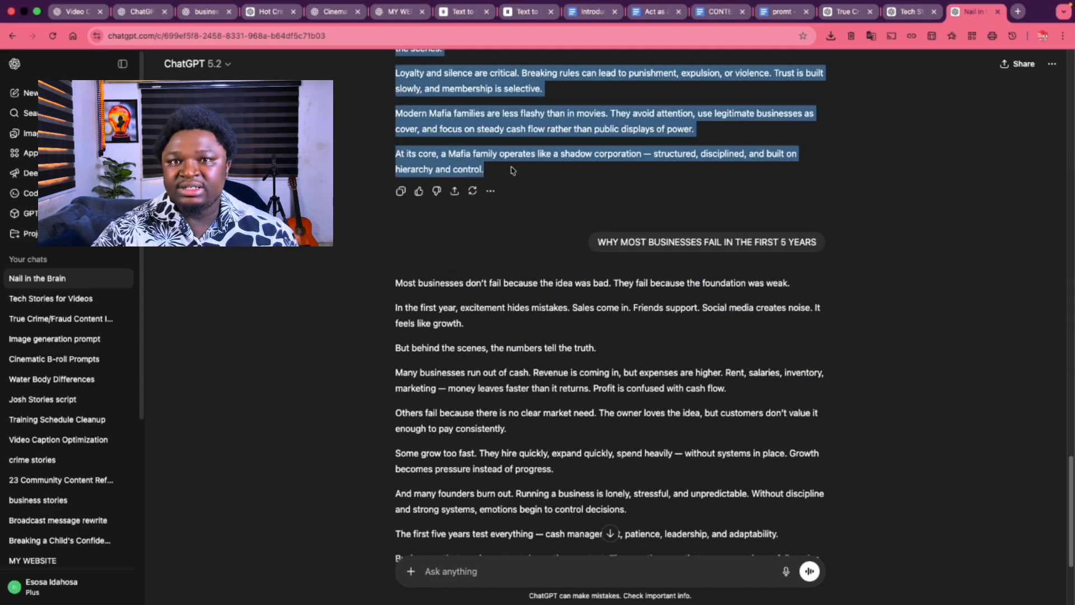
# Open a new browser tab and start entering the ElevenLabs address with "ELE".
pyautogui.click(1017, 12)
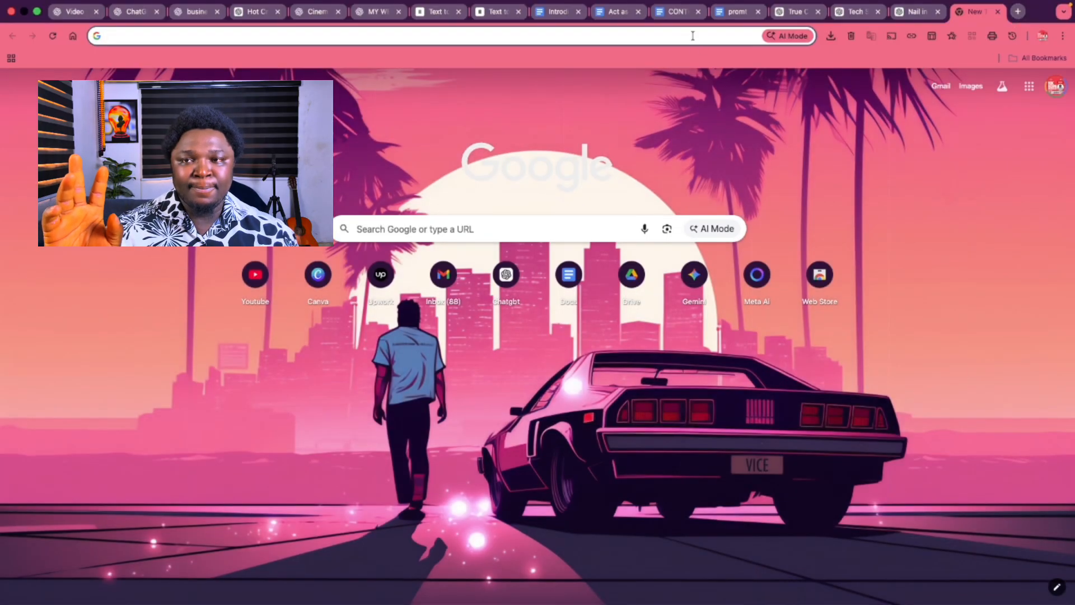
pyautogui.click(693, 37)
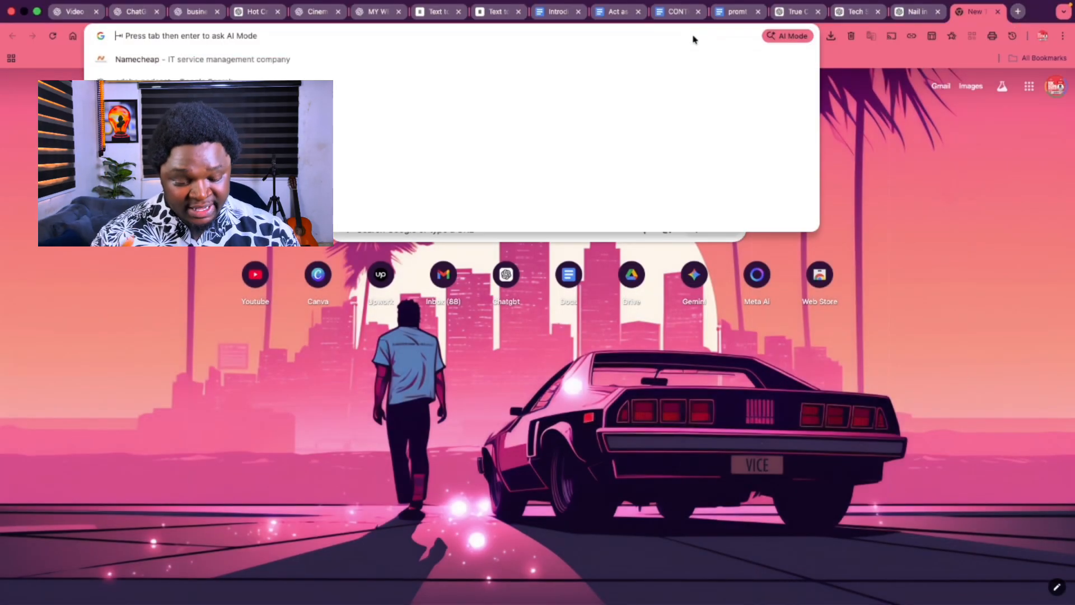
pyautogui.write('ELE')
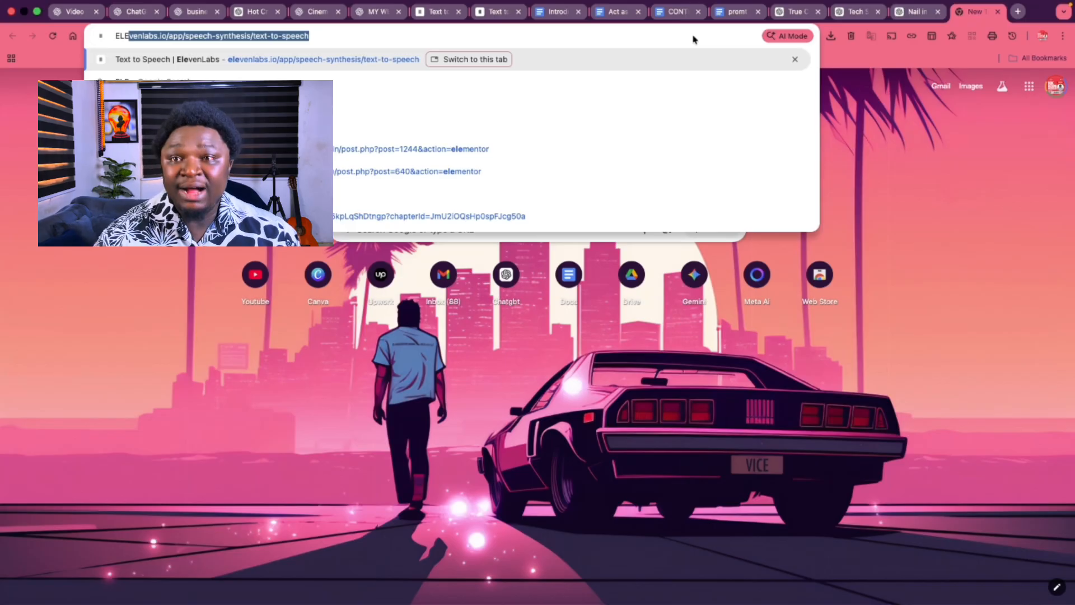
# Revisit the finance headlines in the True Crime/Fraud chat and the football stories in the Tech Stories chat.
pyautogui.click(787, 12)
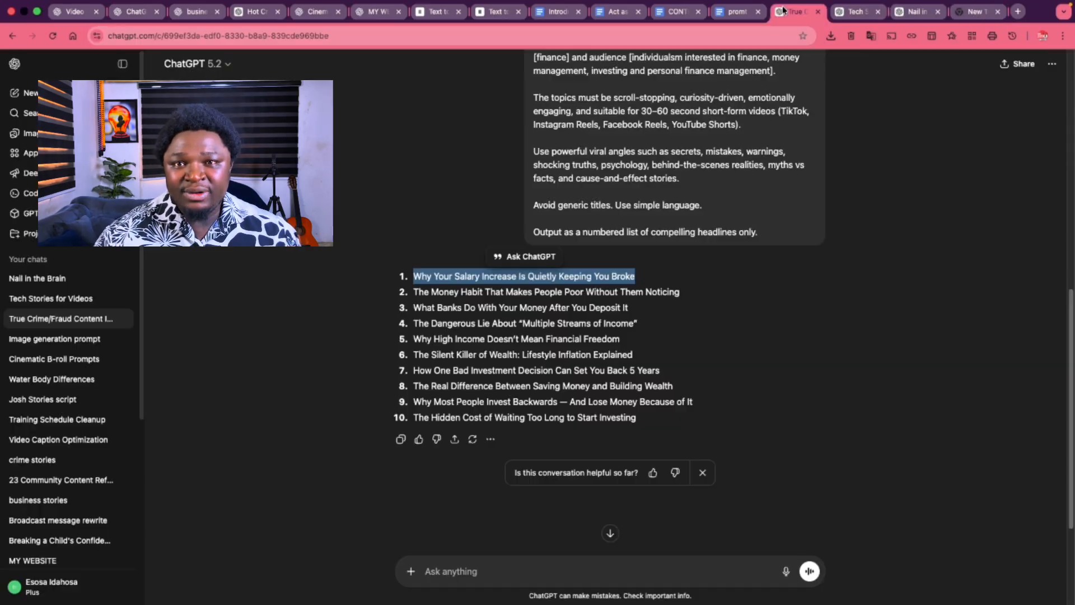
pyautogui.click(851, 12)
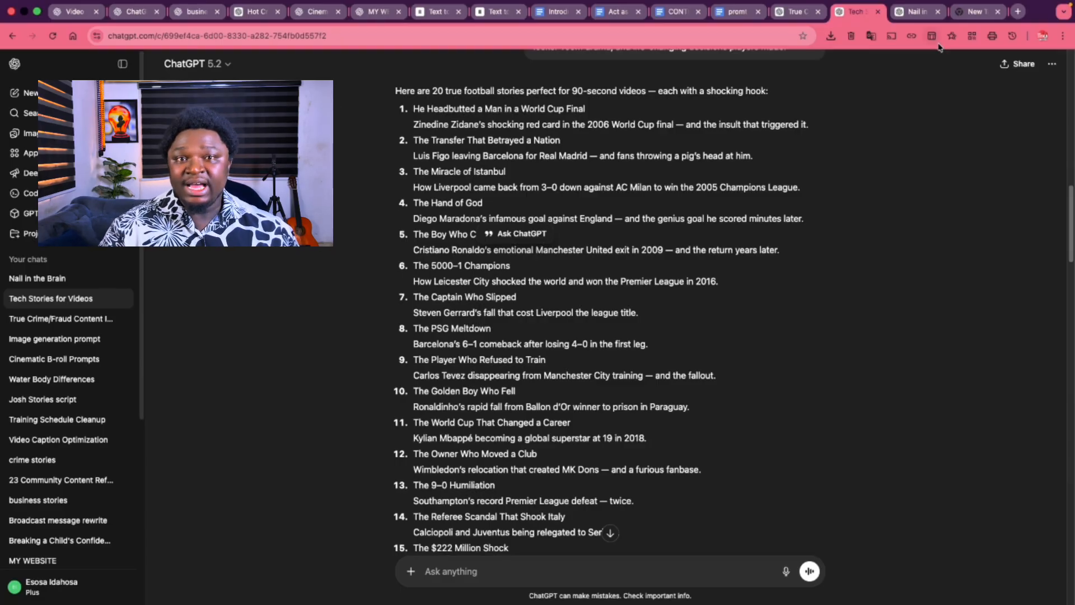
# Open the ElevenLabs text-to-speech page at elevenlabs.io/app/speech-synthesis/text-to-speech in the new browser tab.
pyautogui.click(975, 28)
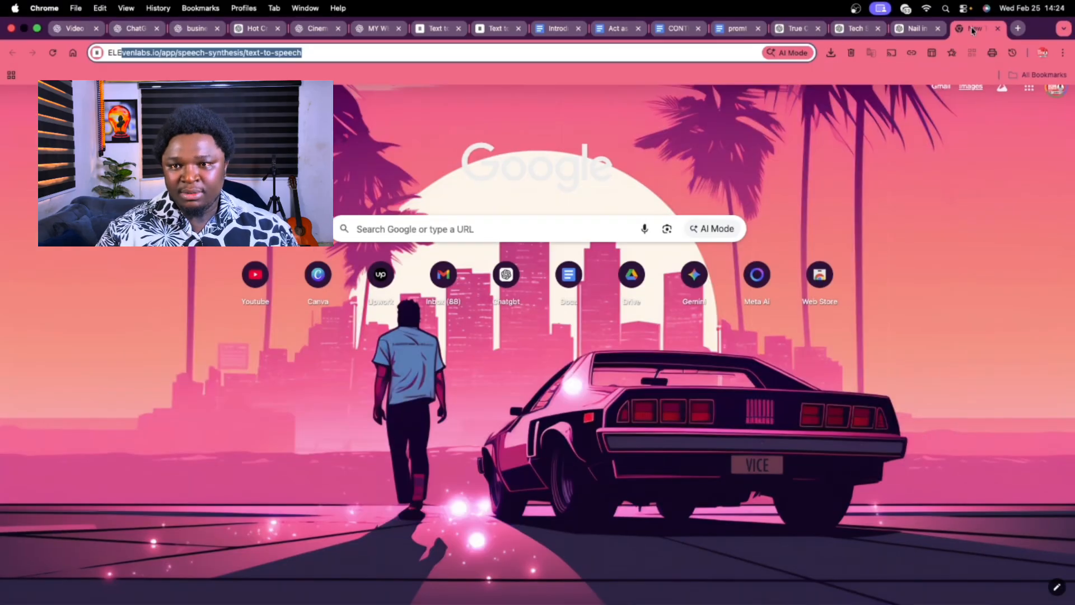
pyautogui.write('ELE')
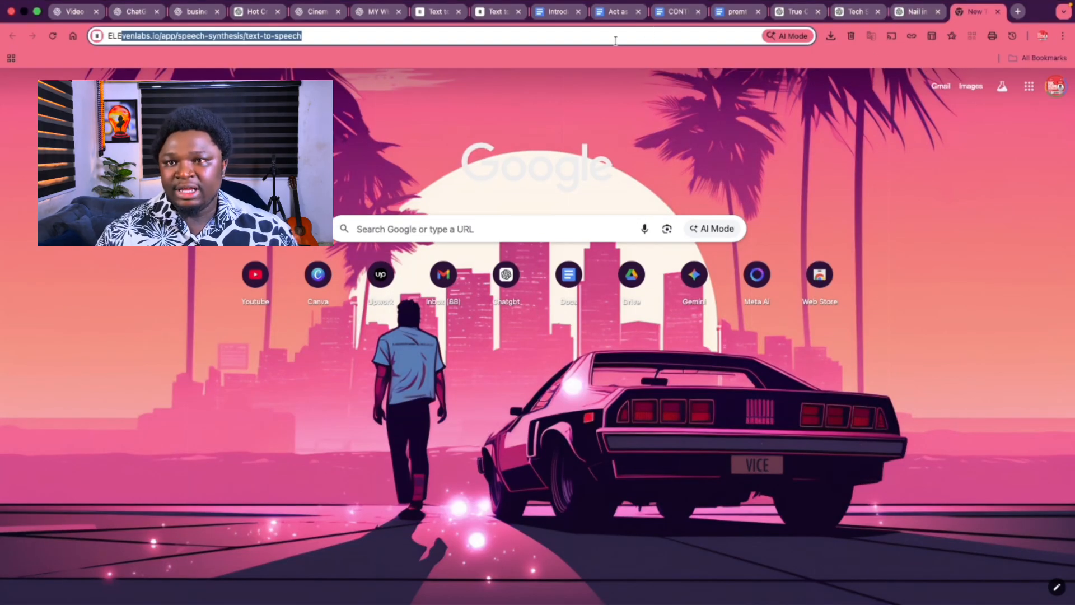
pyautogui.press('Right')
pyautogui.press('Return')
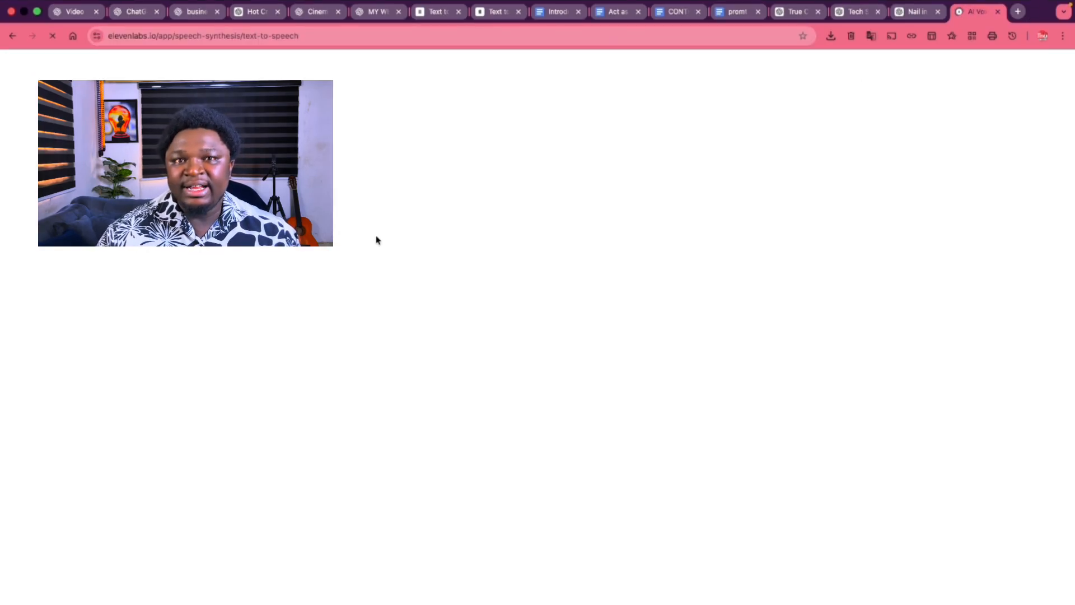
# Replace the old cartel script in the text-to-speech editor with the copied Mafia family script and check it through.
pyautogui.click(423, 385)
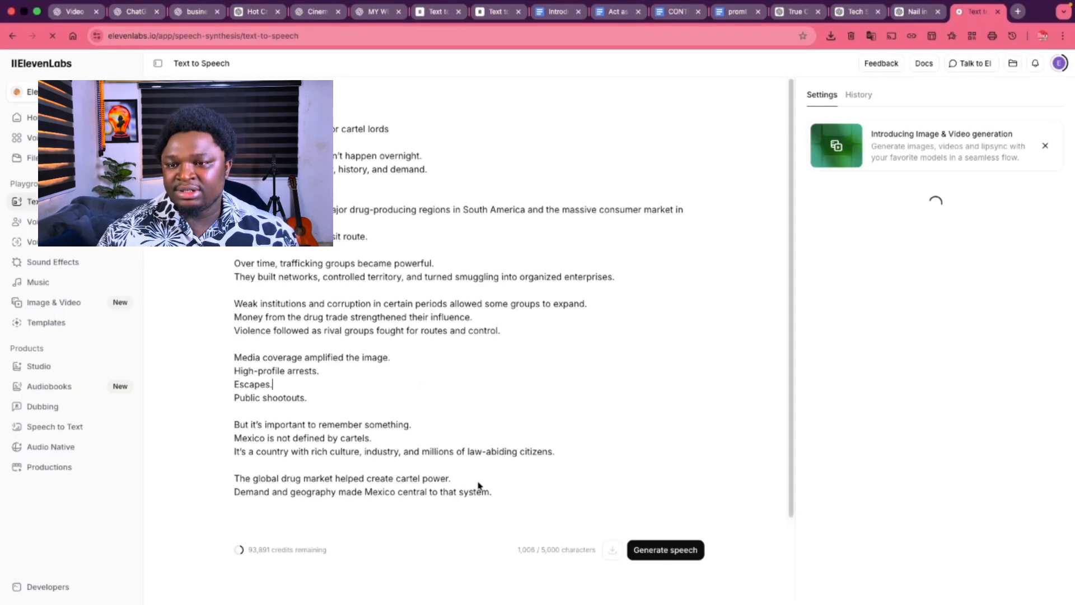
pyautogui.click(497, 496)
pyautogui.press('super+a')
pyautogui.press('BackSpace')
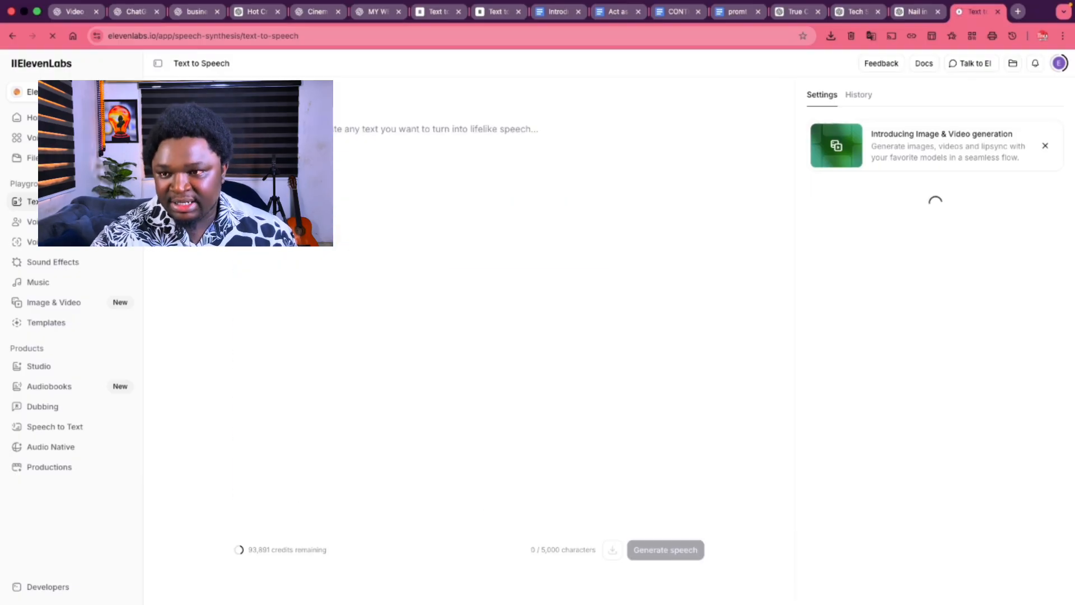
pyautogui.press('super+v')
pyautogui.scroll(-2, 396, 324)
pyautogui.scroll(2, 408, 377)
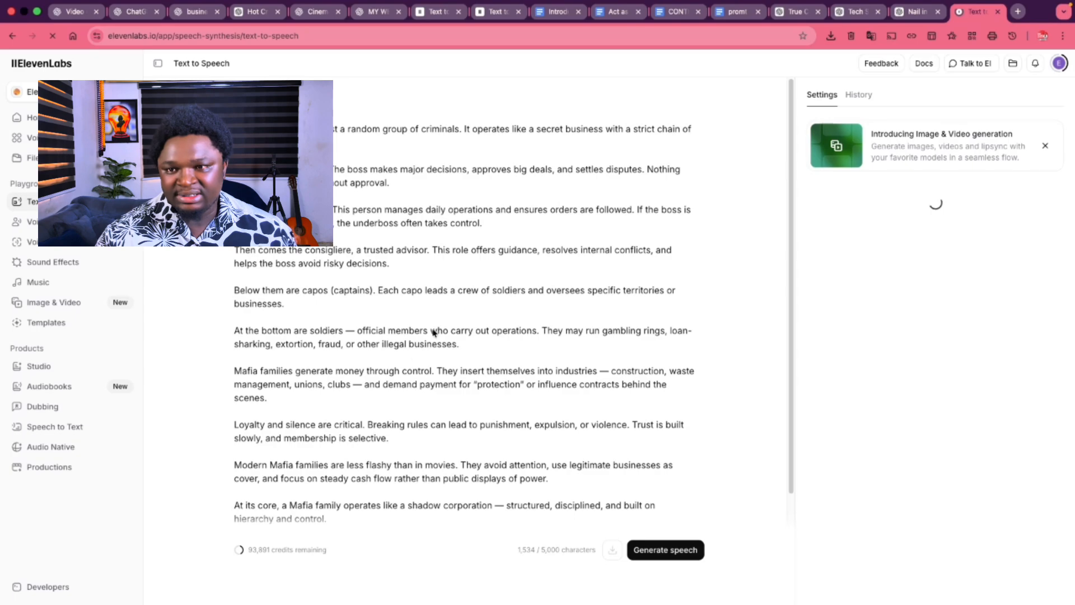
pyautogui.scroll(-2, 432, 331)
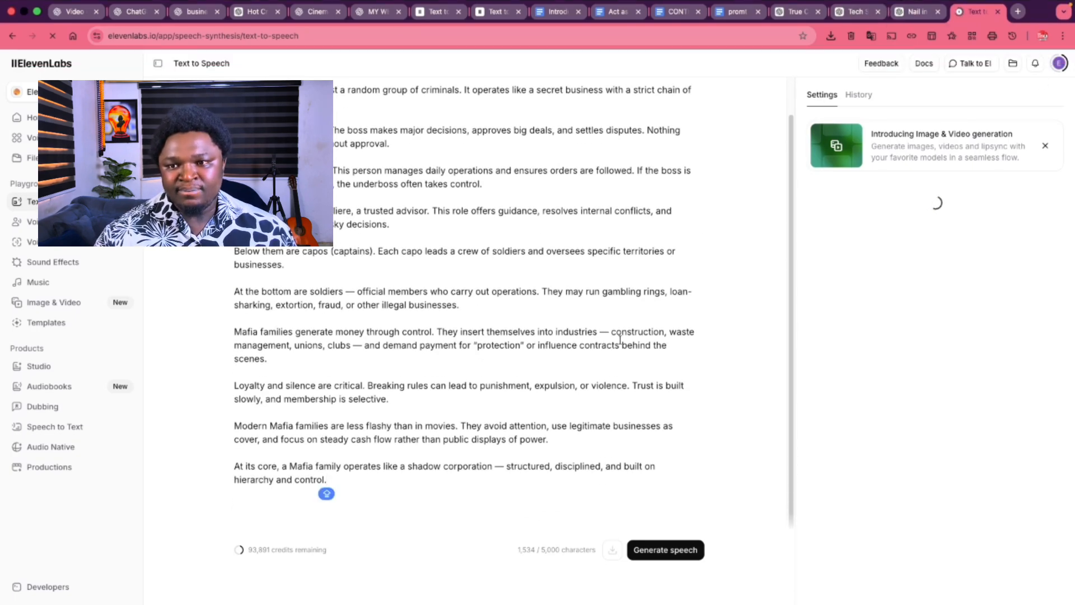
pyautogui.scroll(2, 448, 261)
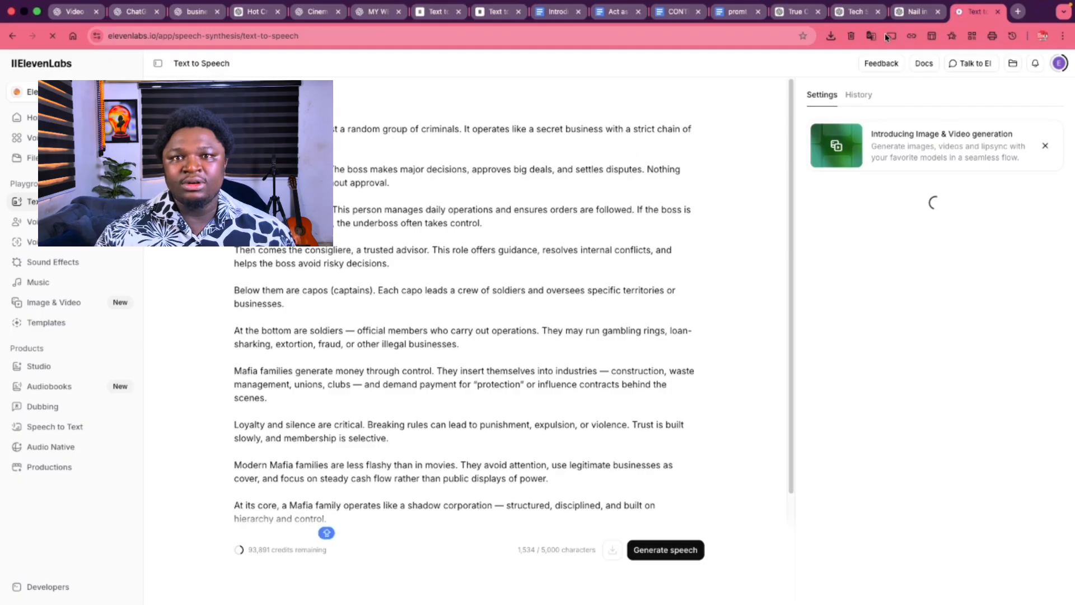
# In the Nail in the Brain chat, send "PLEASE MAKEN THE BELOW SCRIPT SHORTER REMOVE ALL; THE BORING PART" followed by the copied Mafia script.
pyautogui.click(868, 16)
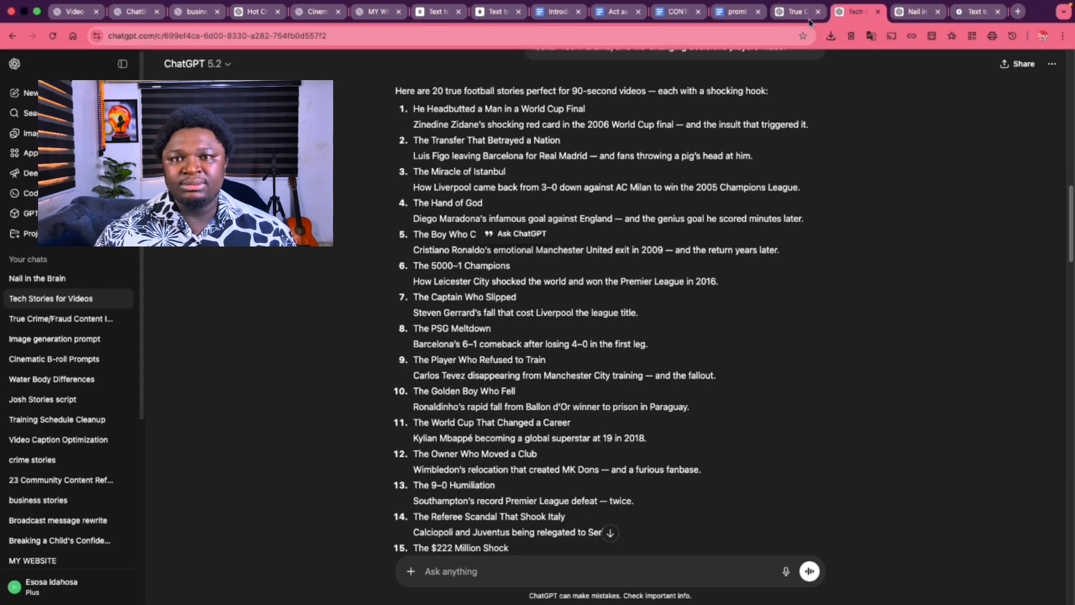
pyautogui.click(921, 15)
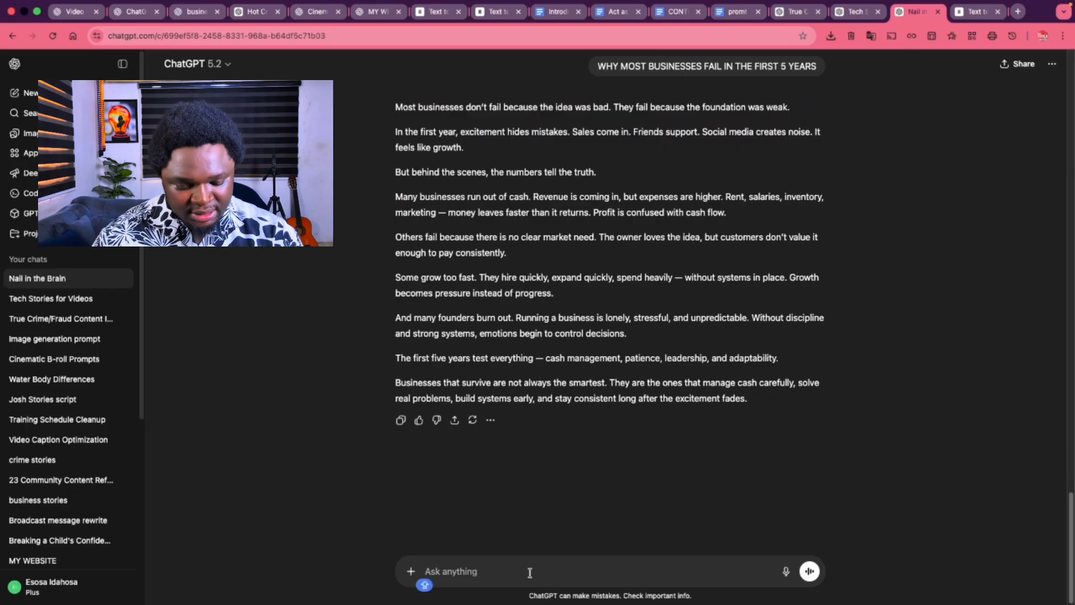
pyautogui.write('PLEASE MAKEN THE BELOW')
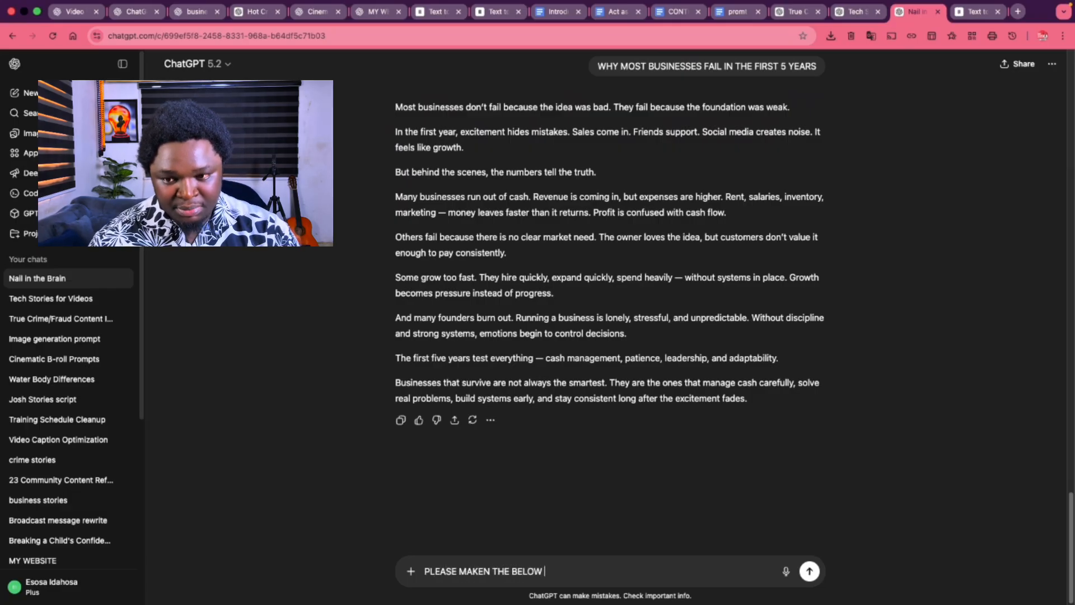
pyautogui.write(' SCRIPT SHORTER')
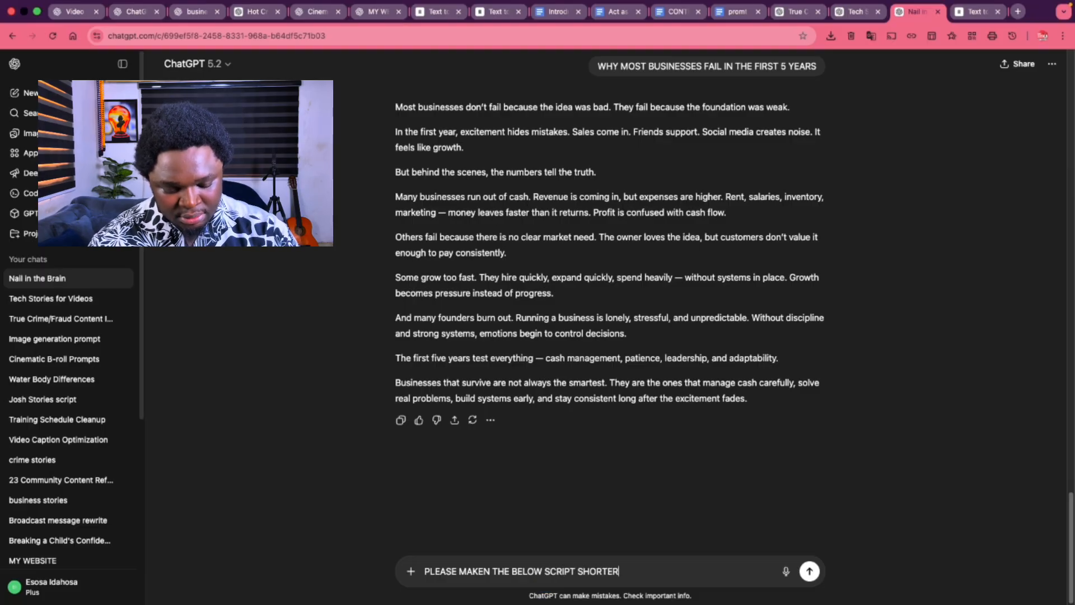
pyautogui.write(' REMOVE ALL')
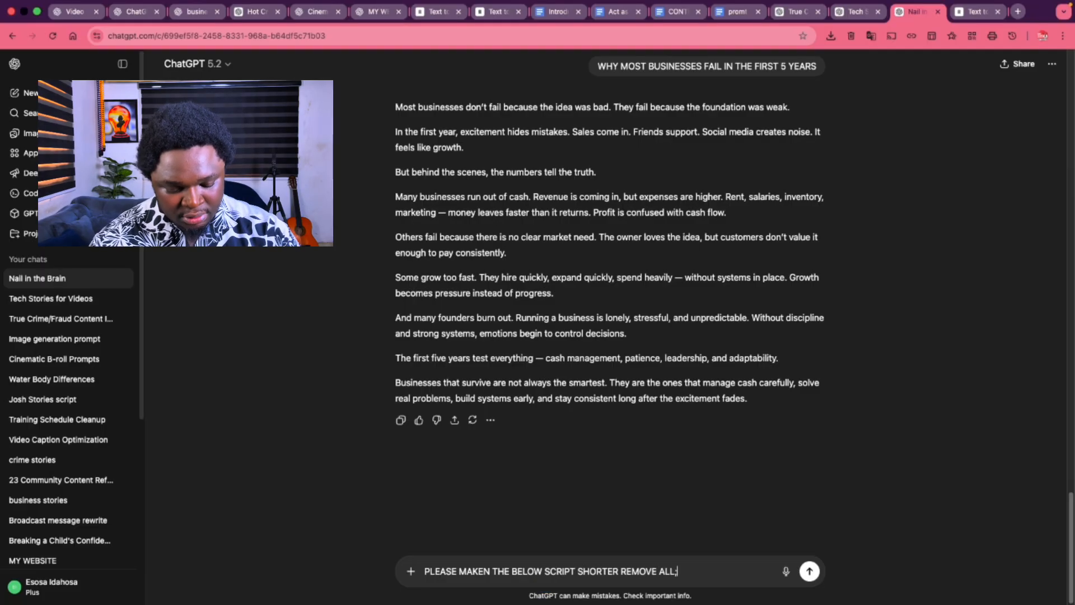
pyautogui.write('; THE BORING ')
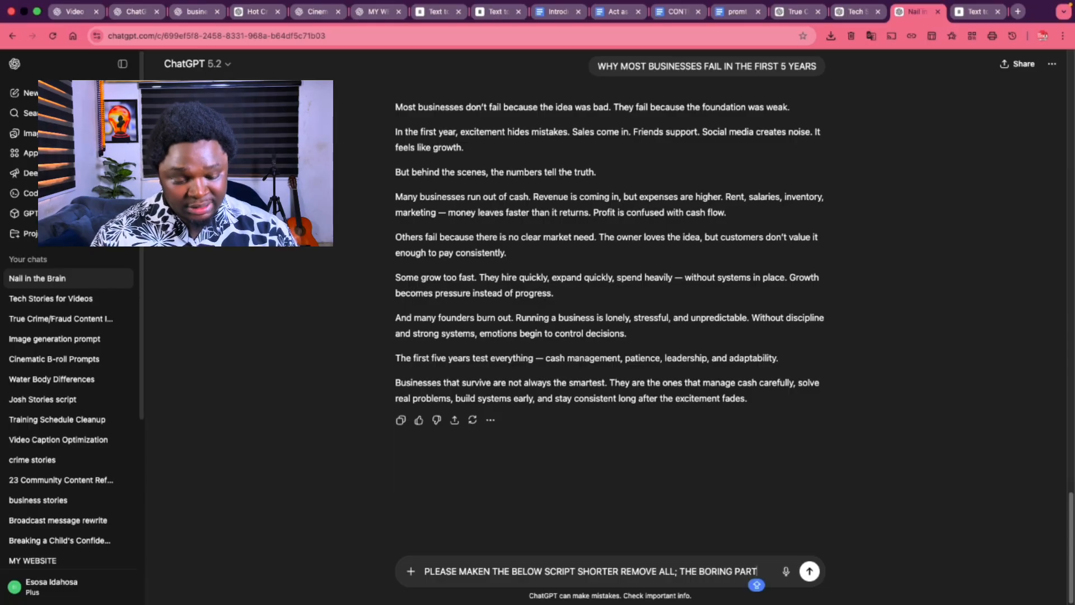
pyautogui.write('PART')
pyautogui.hotkey('shift', 'Return')
pyautogui.hotkey('shift', 'Return')
pyautogui.press('super+v')
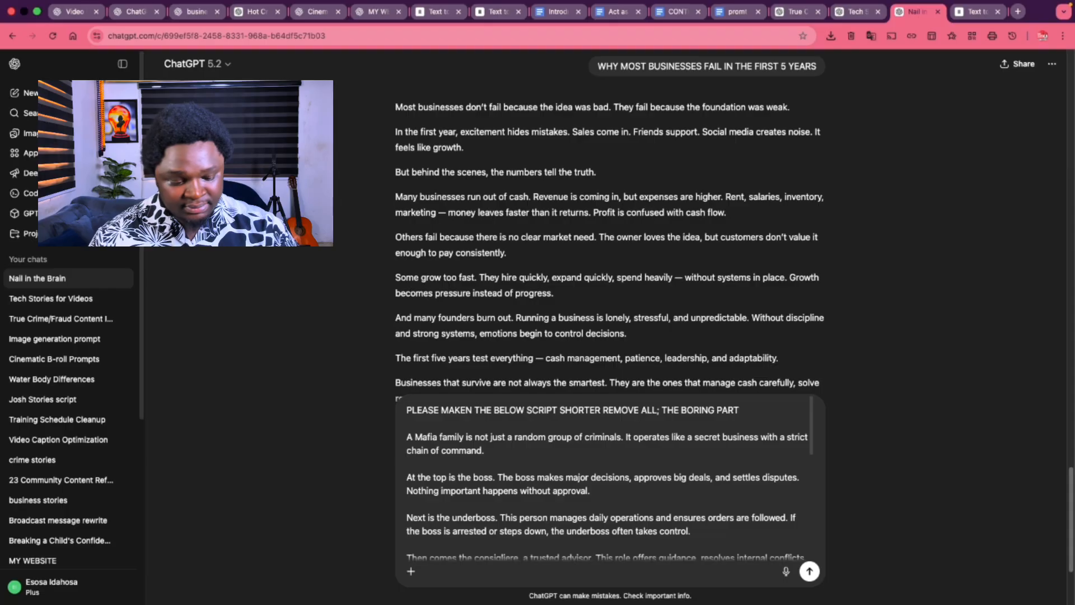
pyautogui.press('Return')
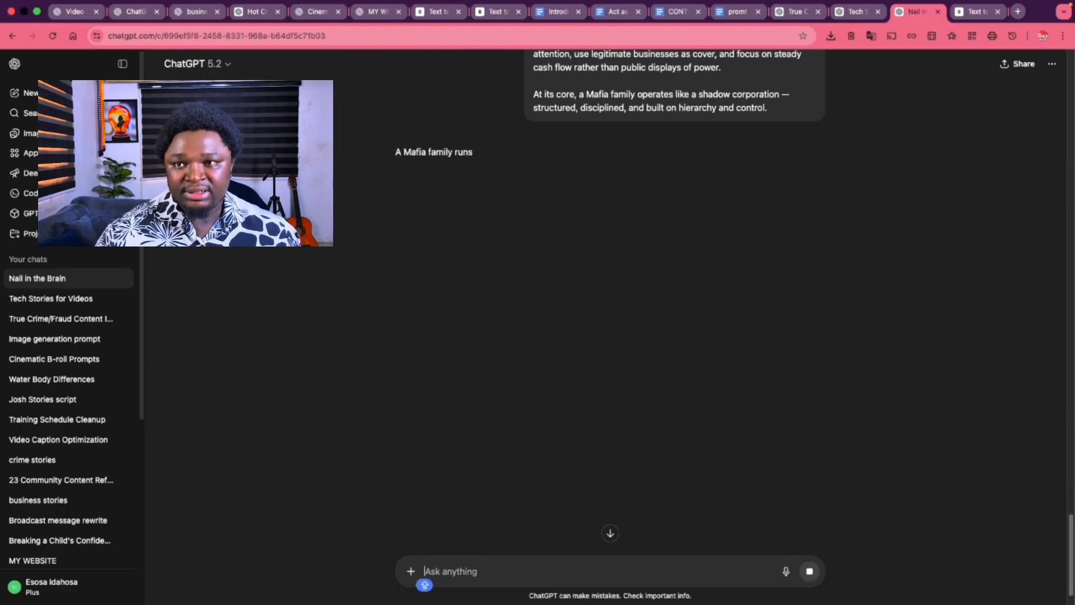
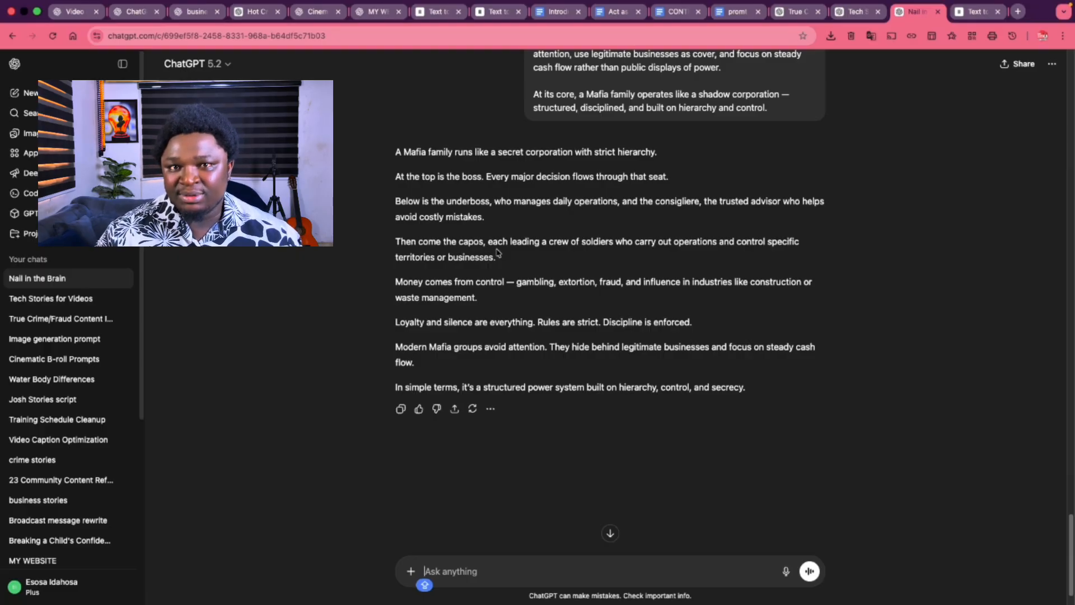
# Return to the ElevenLabs tab, switch to Safari, load elevenlabs.io there and log in to the account.
pyautogui.click(975, 11)
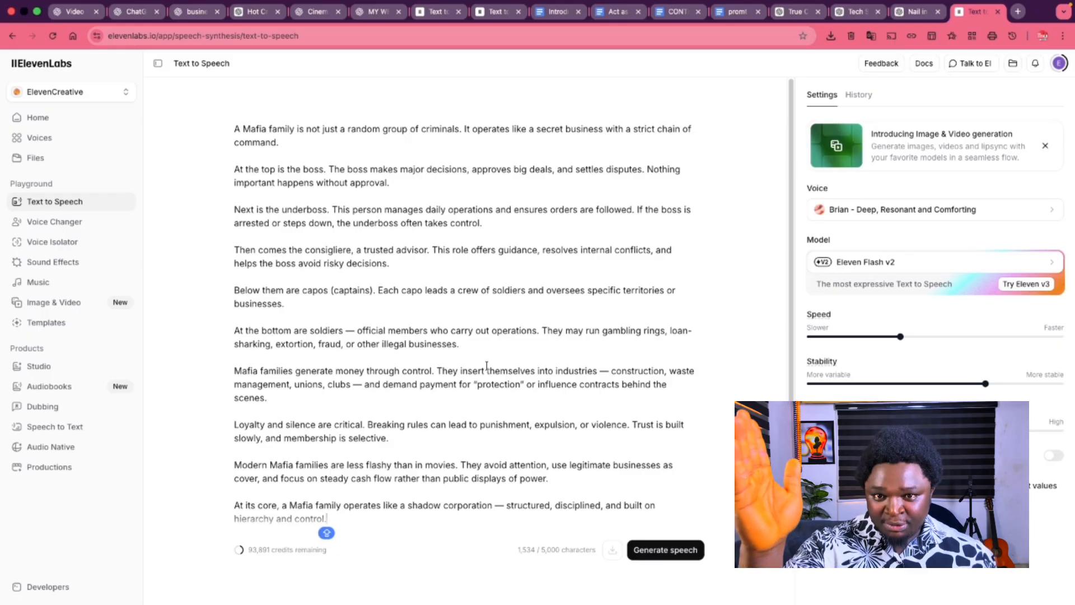
pyautogui.click(494, 348)
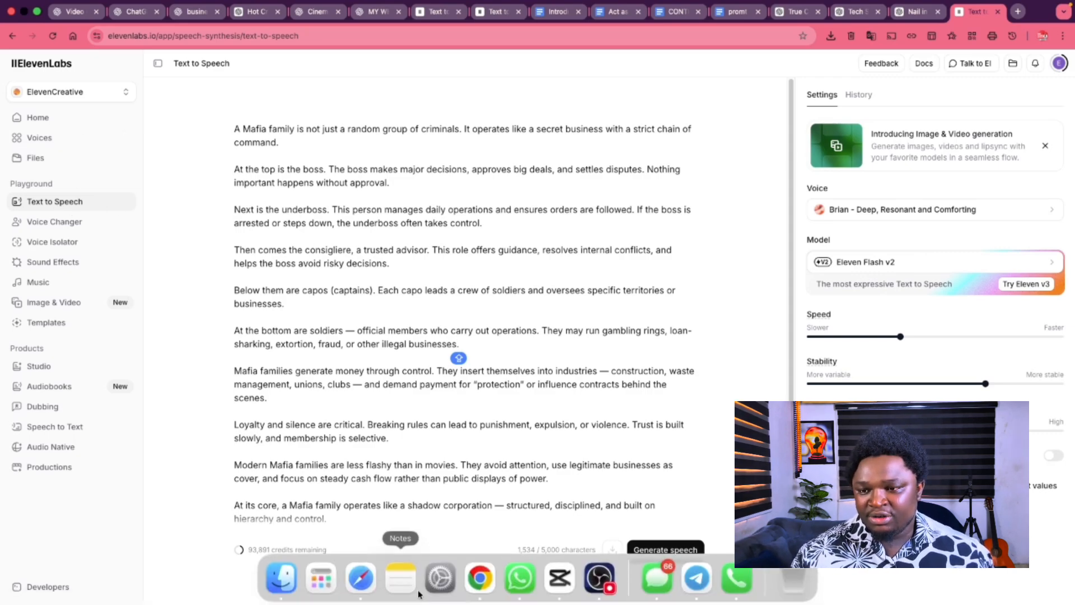
pyautogui.click(364, 585)
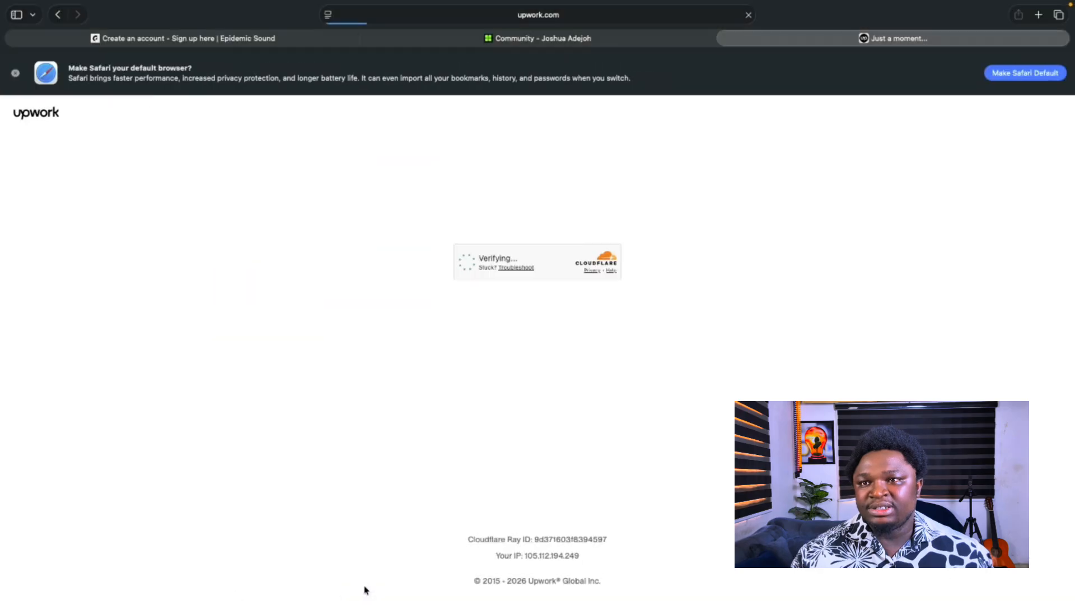
pyautogui.click(580, 19)
pyautogui.write('ELE')
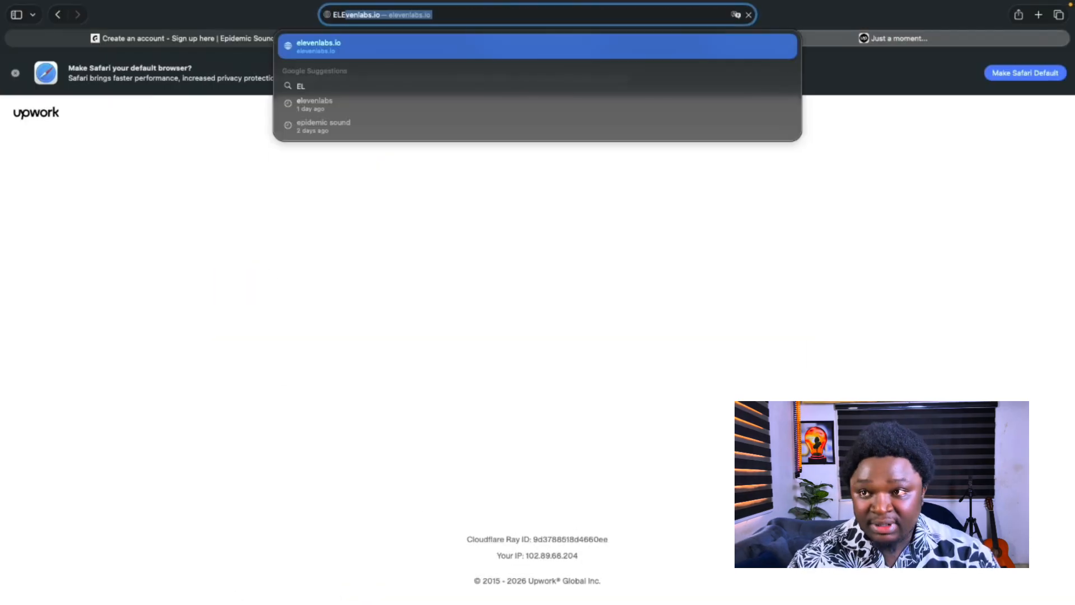
pyautogui.press('Return')
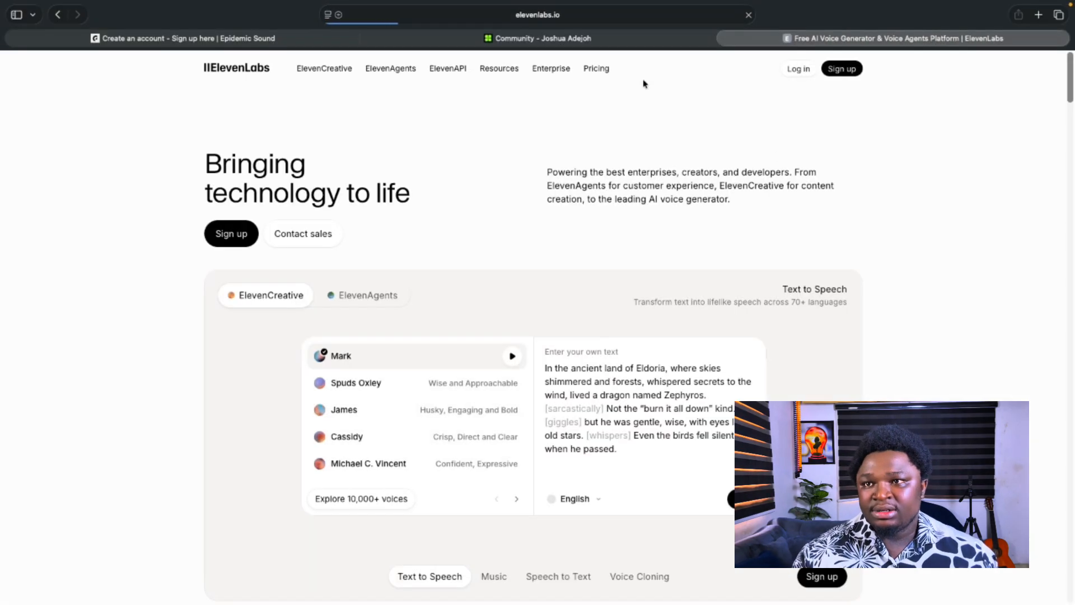
pyautogui.click(802, 71)
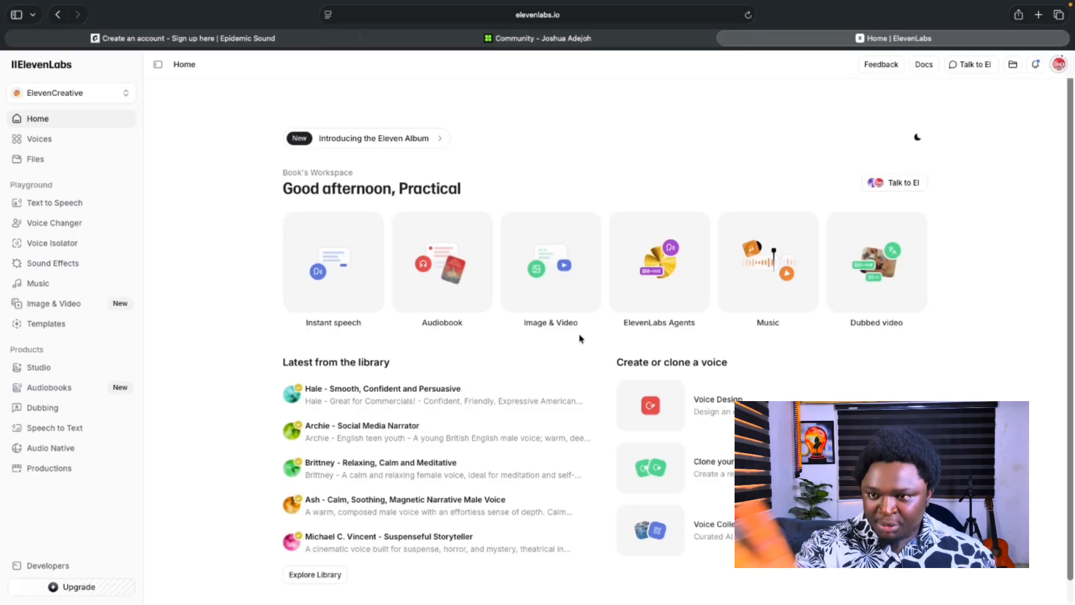
# Open Text to Speech and replace the existing child confidence script with the copied Mafia family script.
pyautogui.click(50, 213)
pyautogui.click(350, 235)
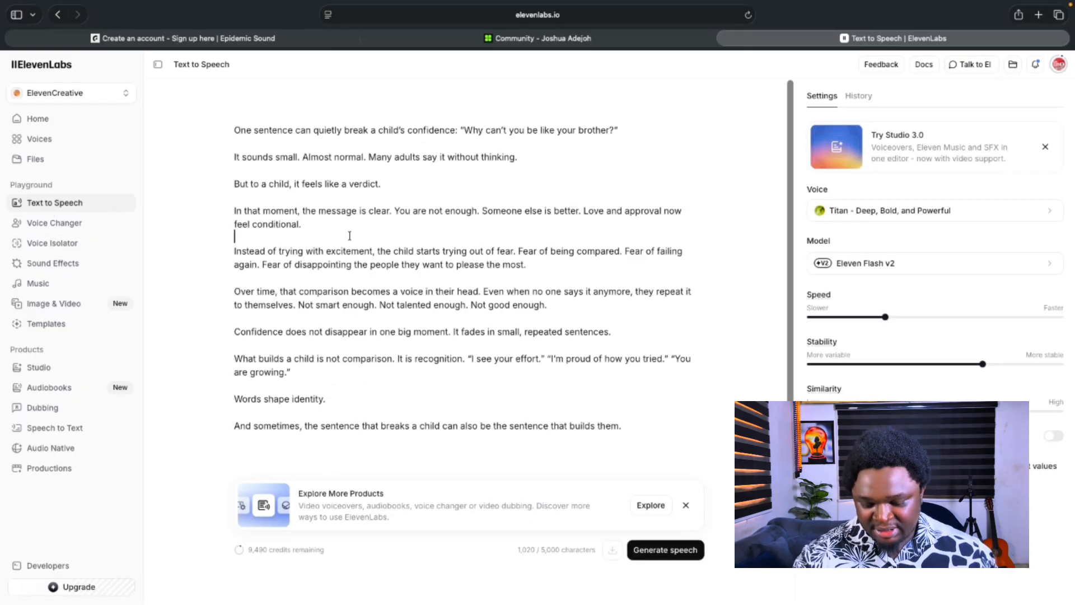
pyautogui.press('super+a')
pyautogui.press('BackSpace')
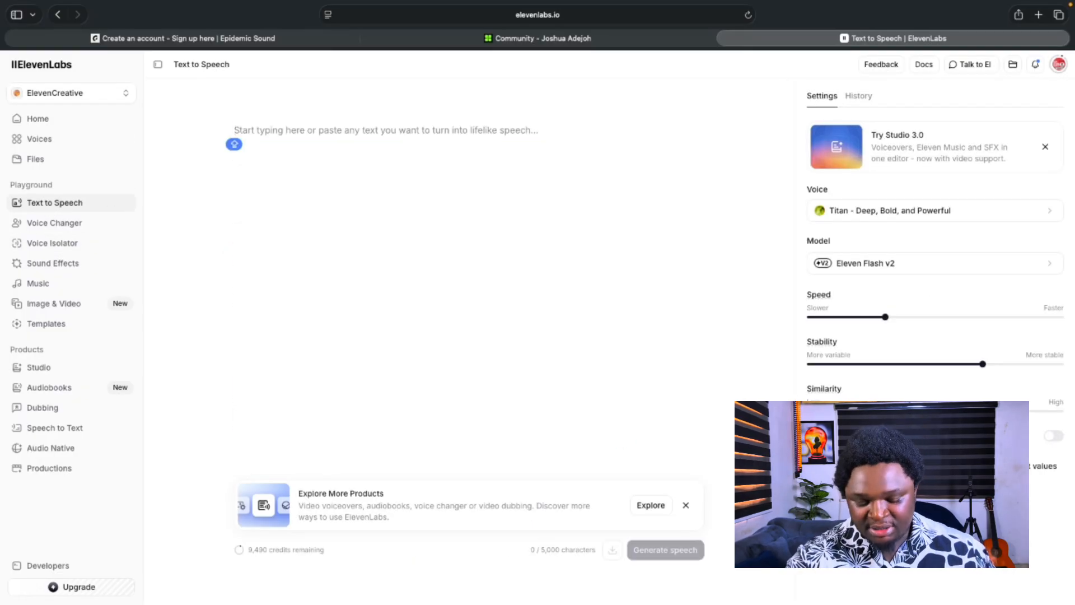
pyautogui.press('super+v')
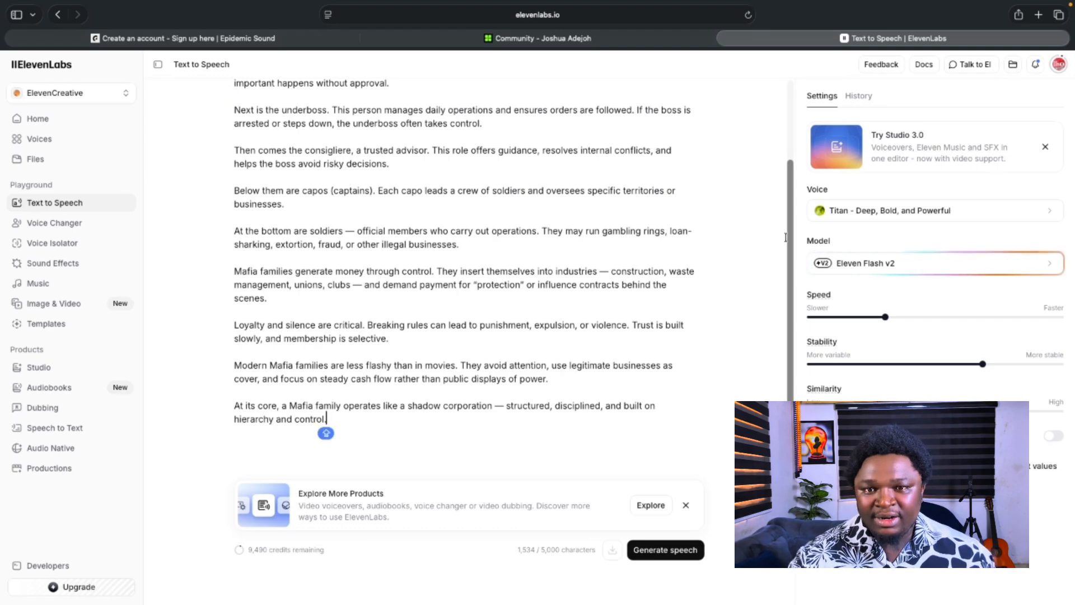
pyautogui.scroll(1, 786, 238)
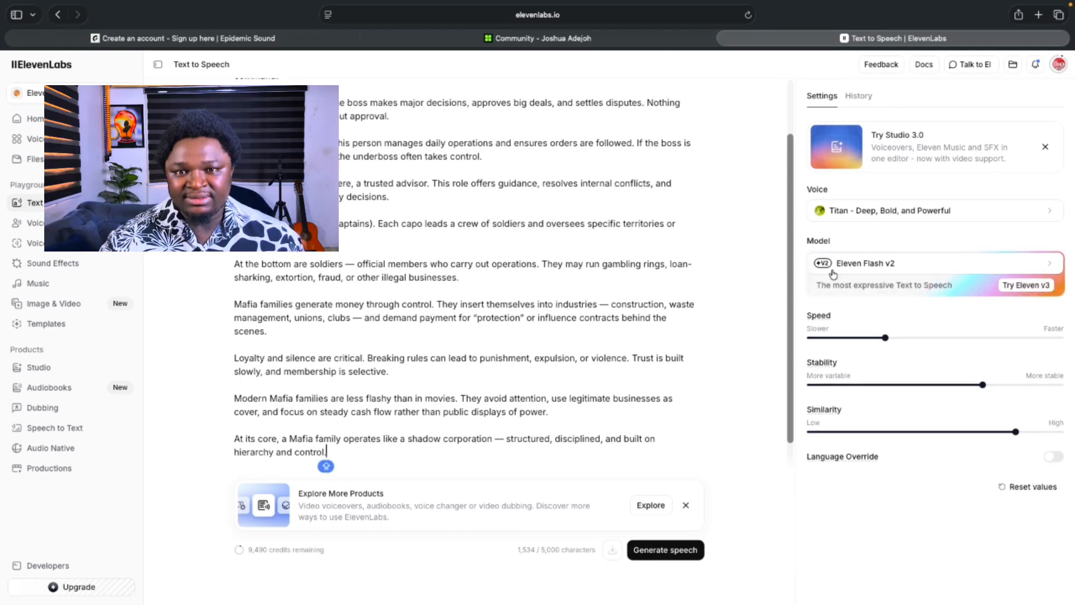
# Browse the voice library, preview the "Confident, Expressive", "Serious, Narrative" and "Warm, Real-World Conversationalist" voices, and return to the settings without selecting one.
pyautogui.click(847, 211)
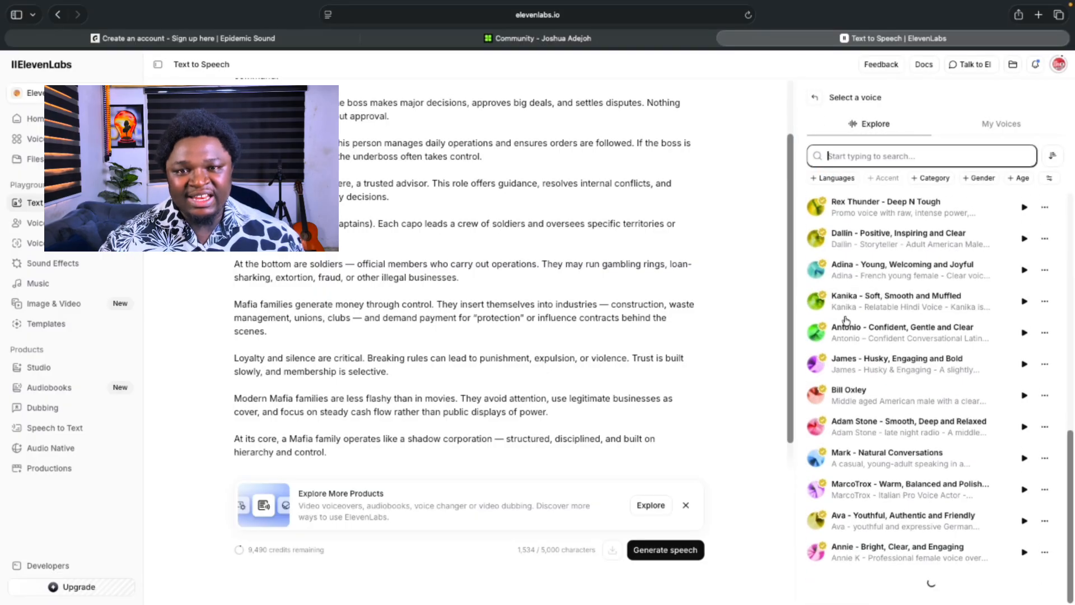
pyautogui.scroll(-20, 859, 488)
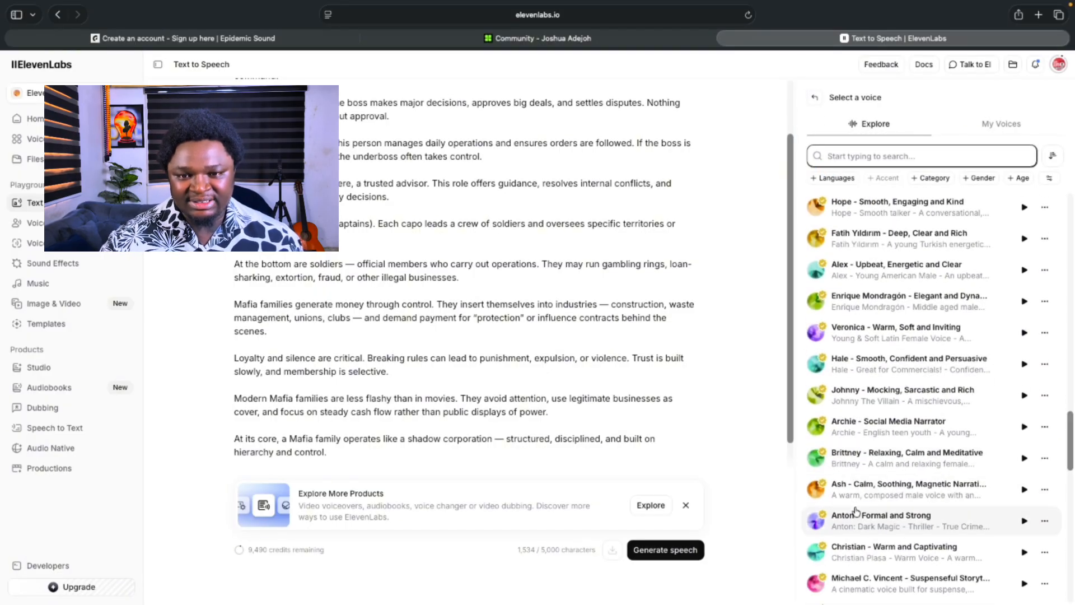
pyautogui.scroll(20, 863, 488)
pyautogui.click(1024, 268)
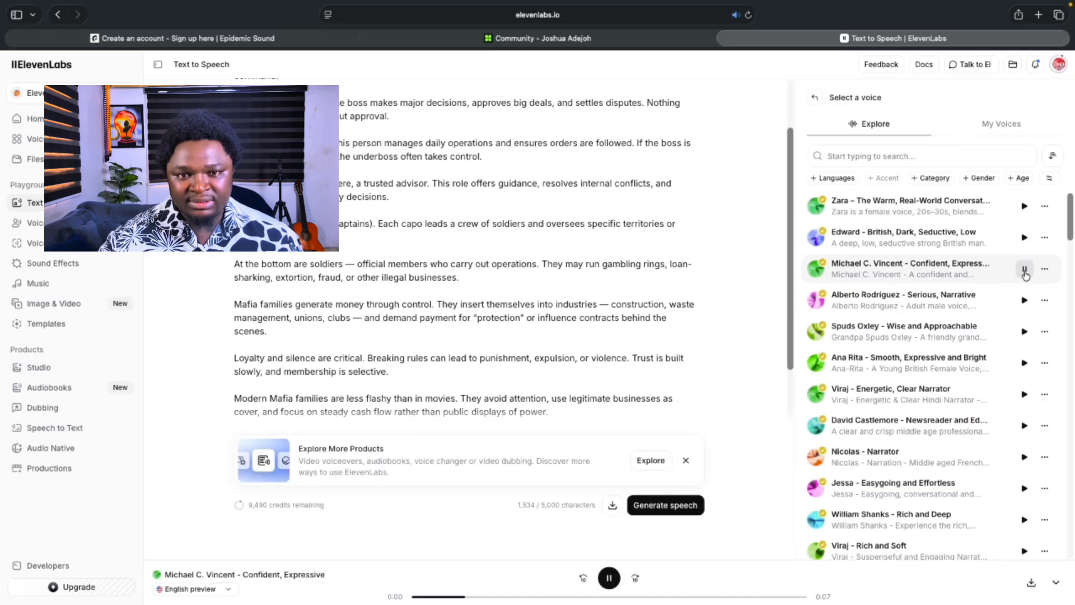
pyautogui.click(1024, 300)
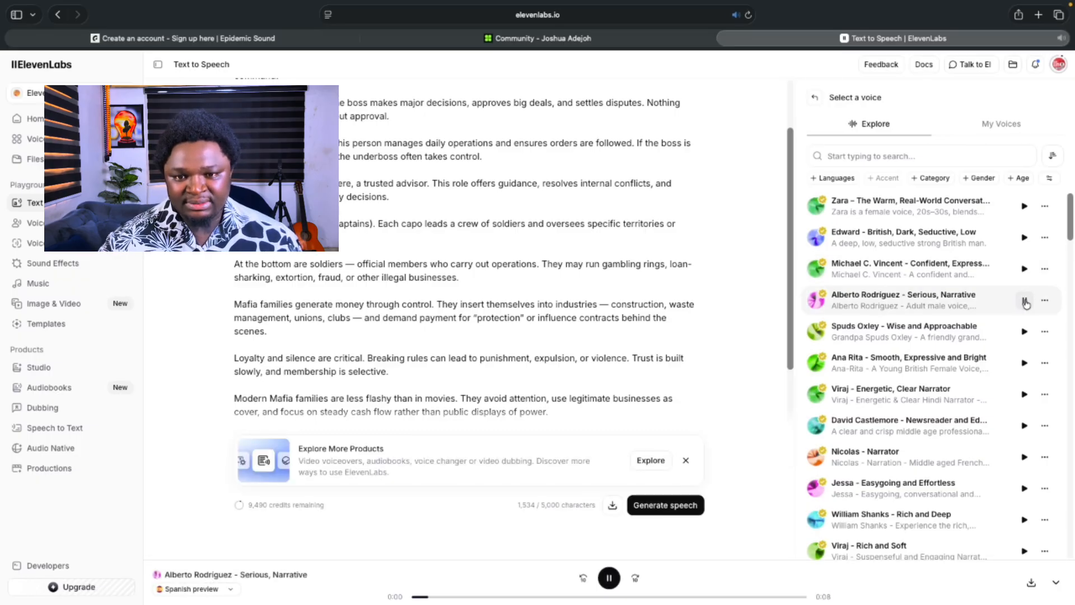
pyautogui.click(1025, 302)
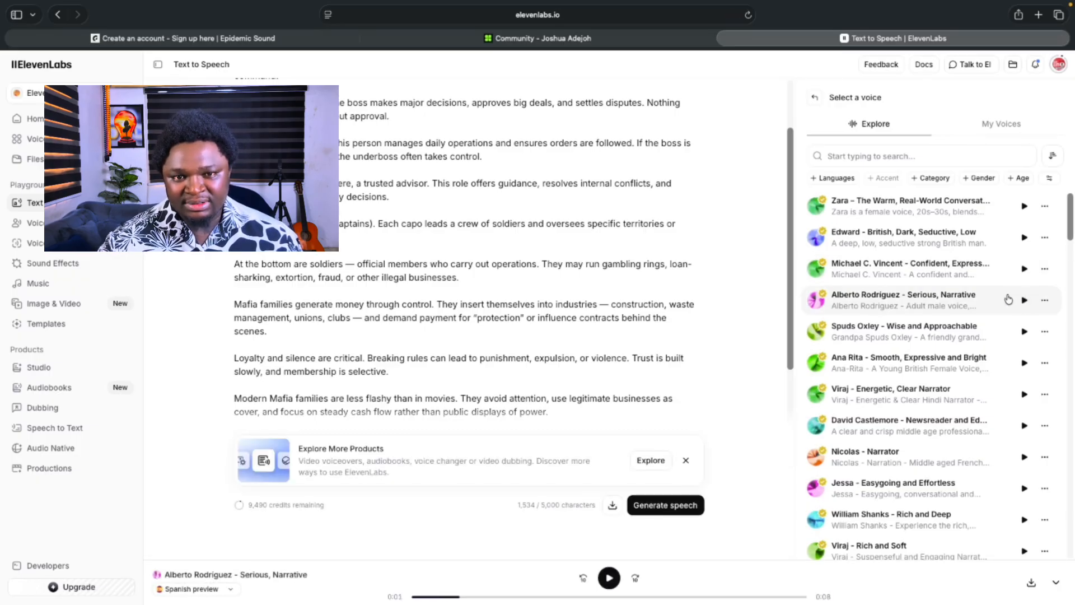
pyautogui.click(1024, 206)
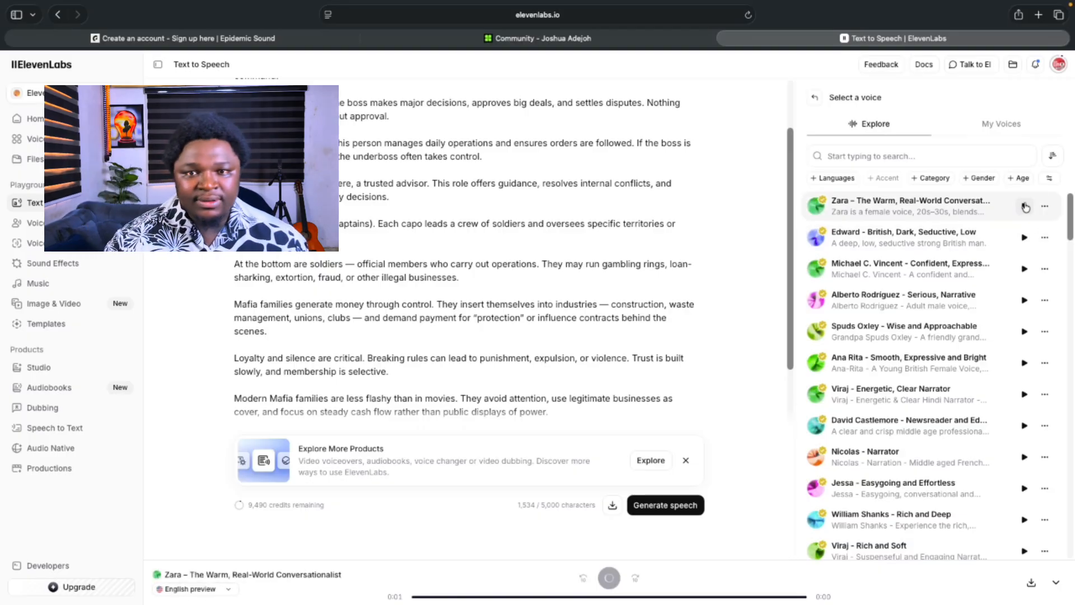
pyautogui.click(1025, 207)
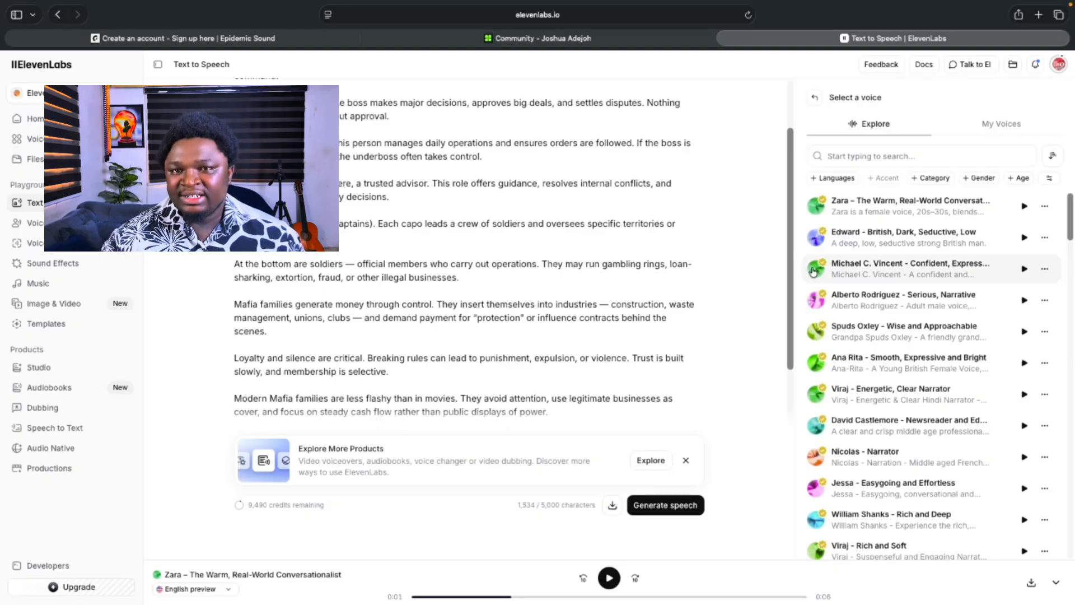
pyautogui.click(816, 99)
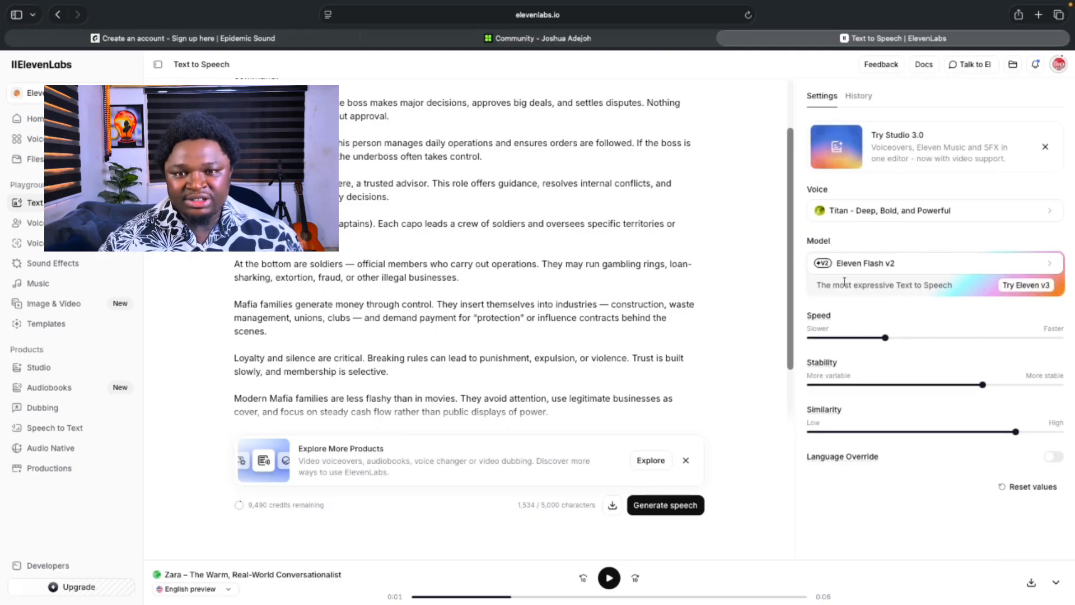
# Review the available voices and speech models, keeping Eleven Flash v2 as the selected model.
pyautogui.moveTo(884, 338)
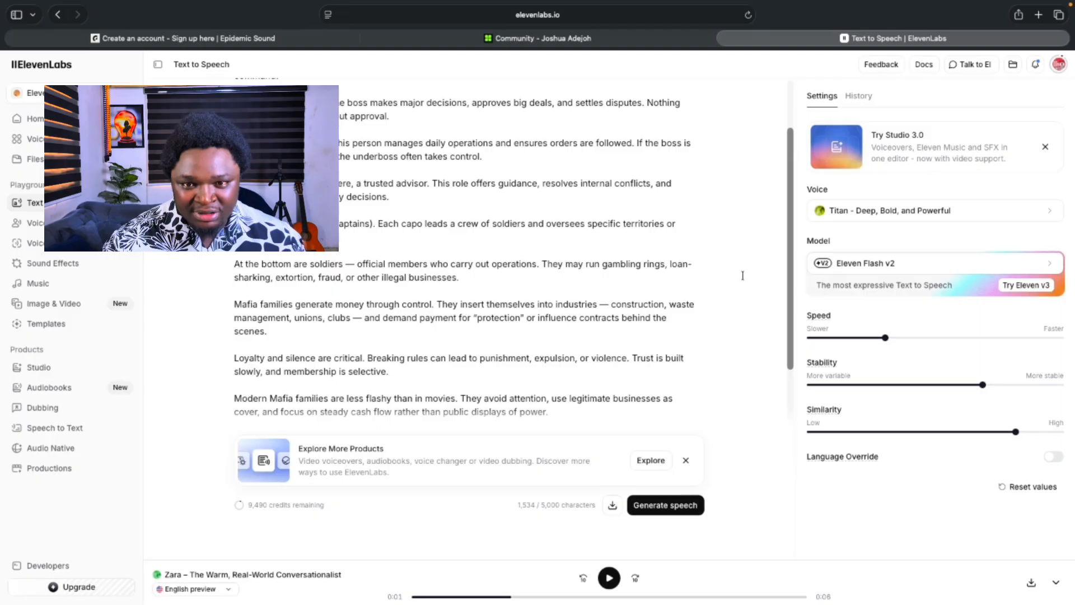
pyautogui.click(843, 220)
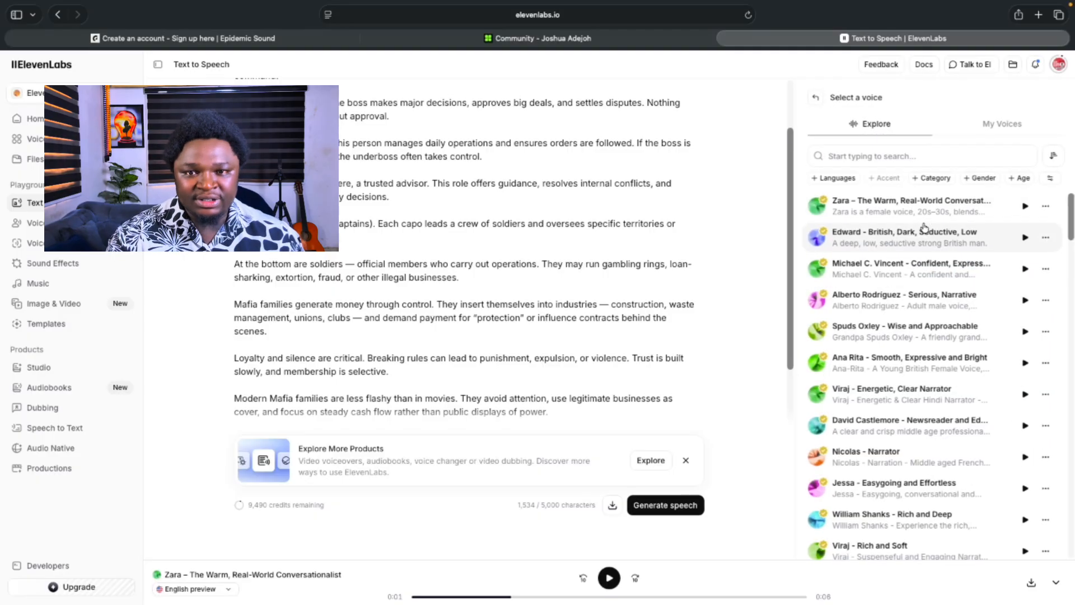
pyautogui.click(813, 101)
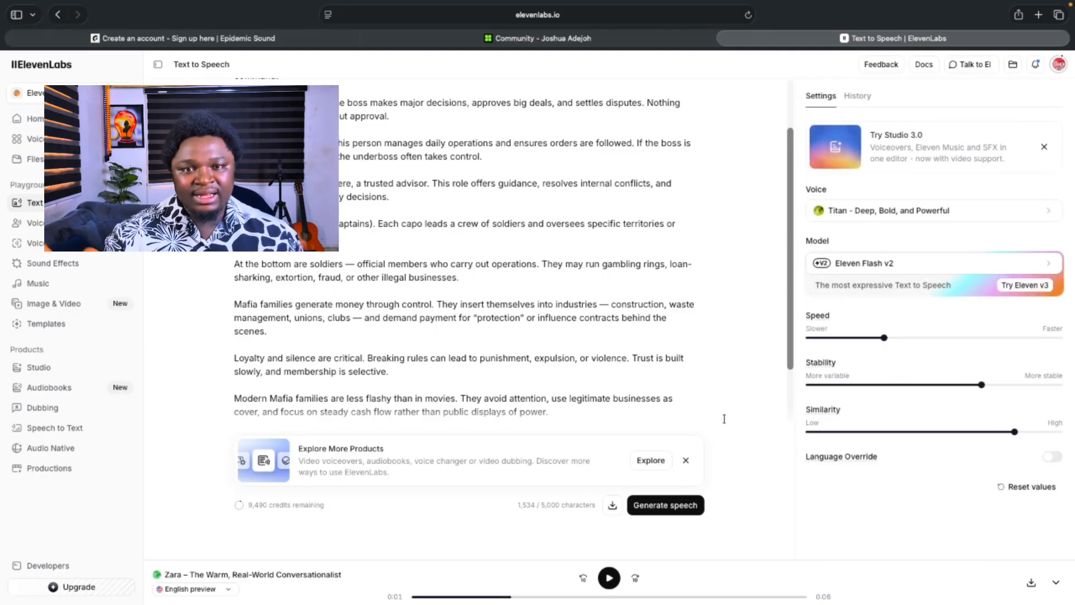
pyautogui.click(877, 268)
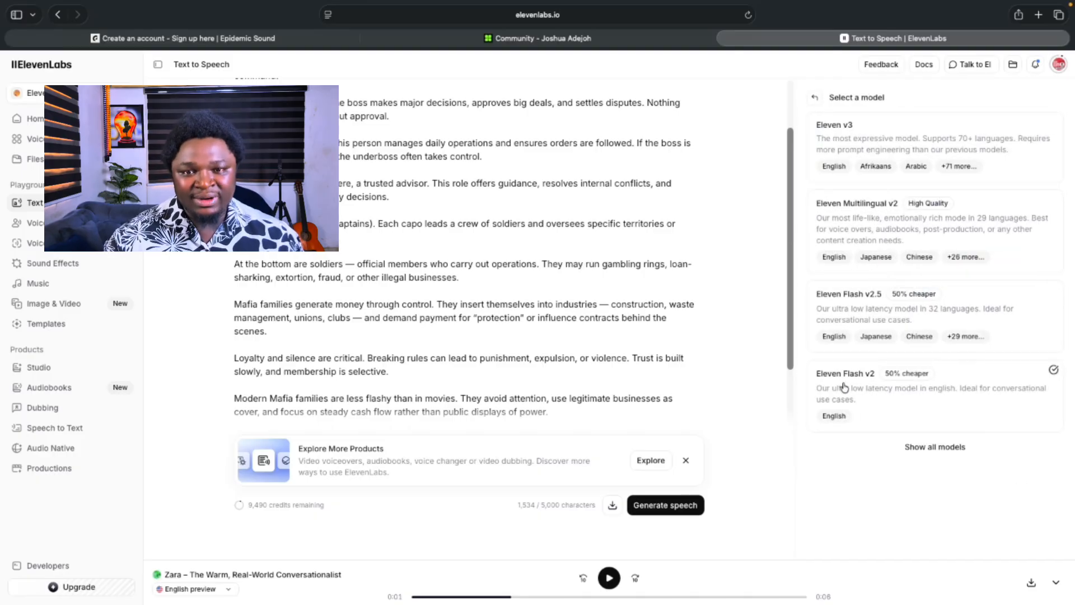
pyautogui.click(897, 377)
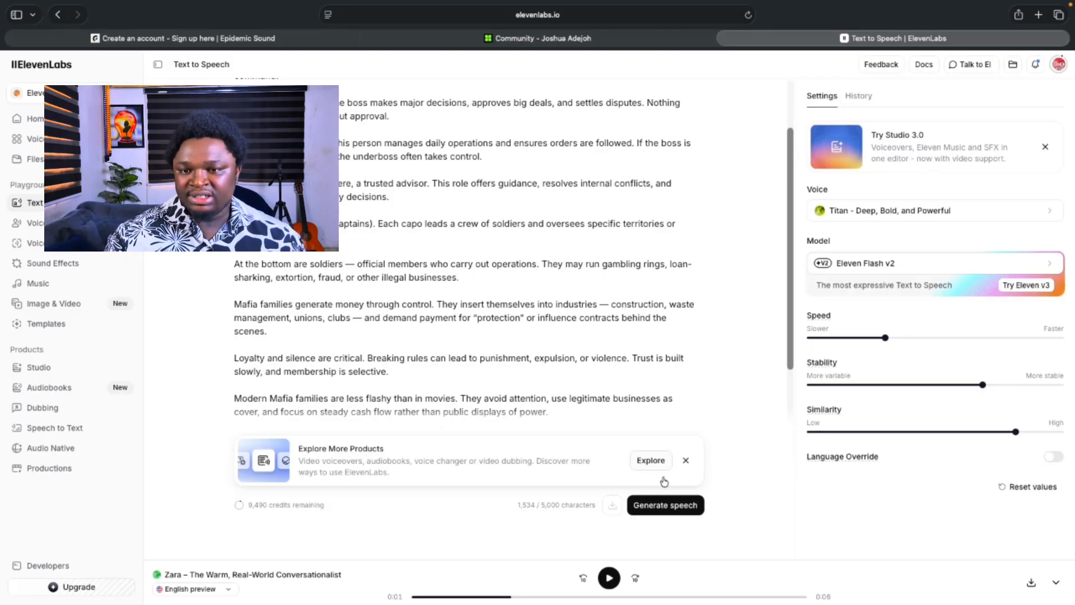
# Switch to the ElevenLabs Text to Speech page in Chrome, browse its Explore voice library, and return to the settings without selecting a voice.
pyautogui.moveTo(553, 602)
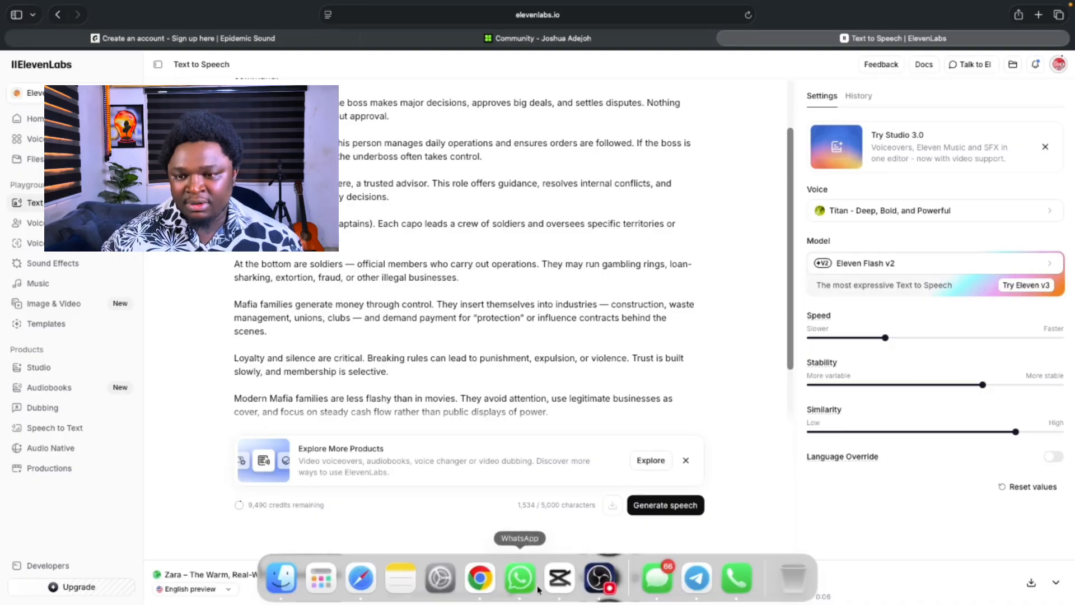
pyautogui.click(486, 588)
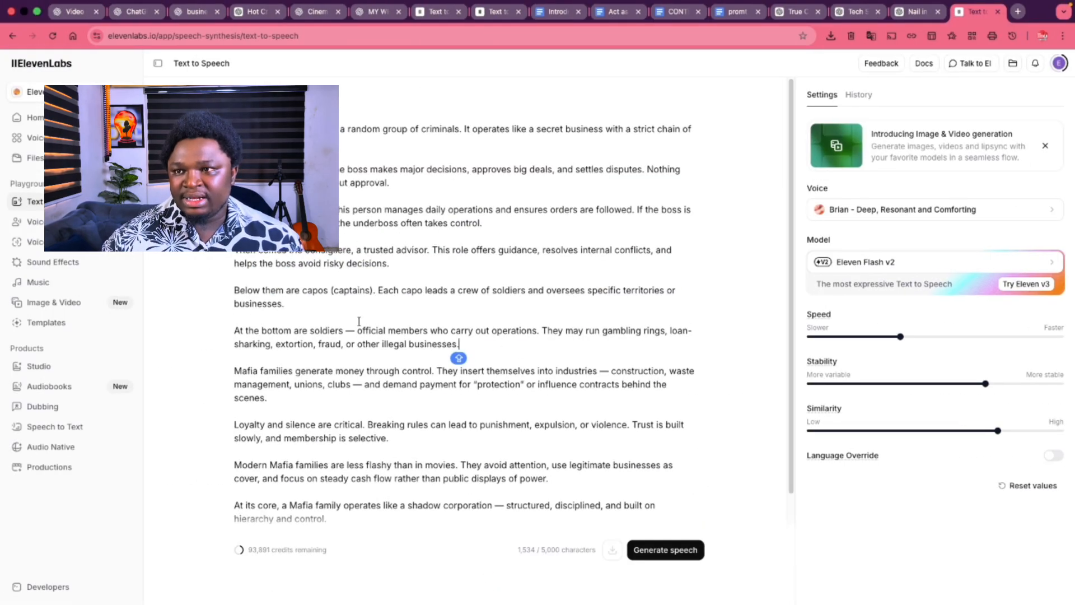
pyautogui.scroll(-1, 353, 262)
pyautogui.scroll(1, 343, 288)
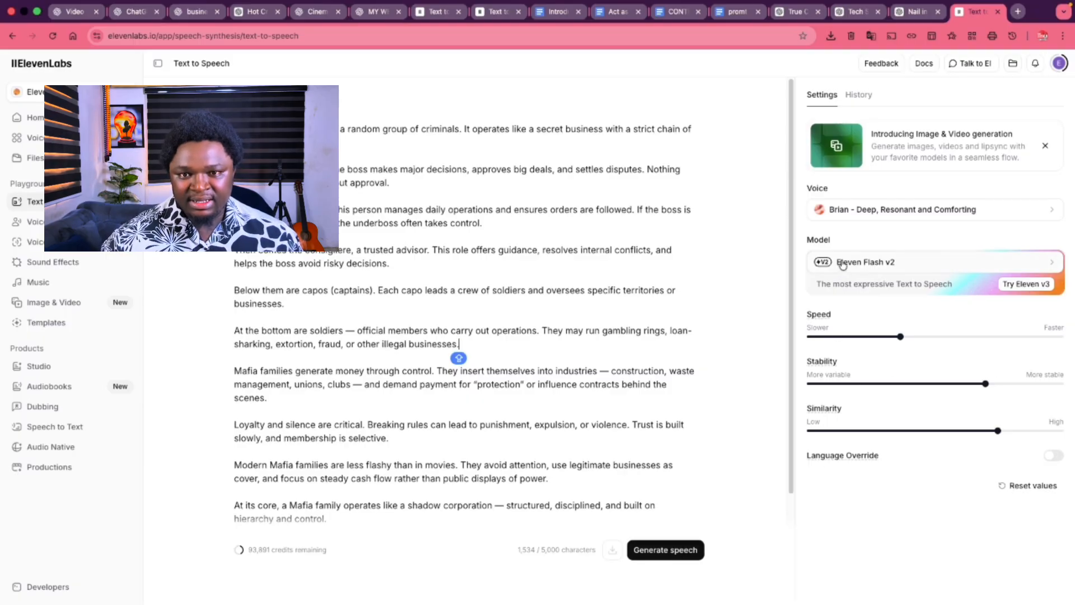
pyautogui.click(907, 209)
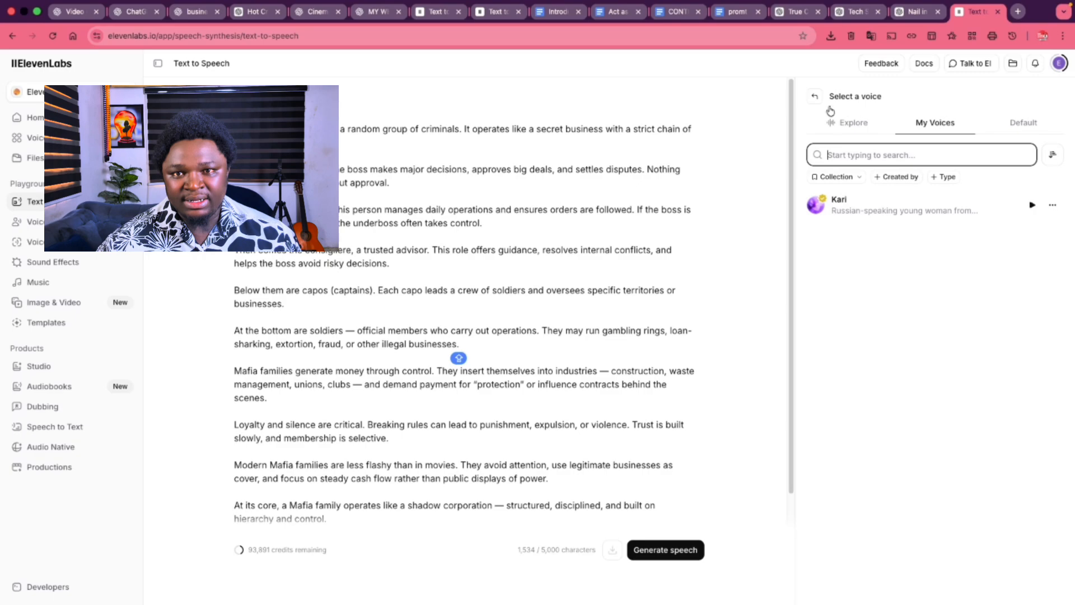
pyautogui.click(816, 97)
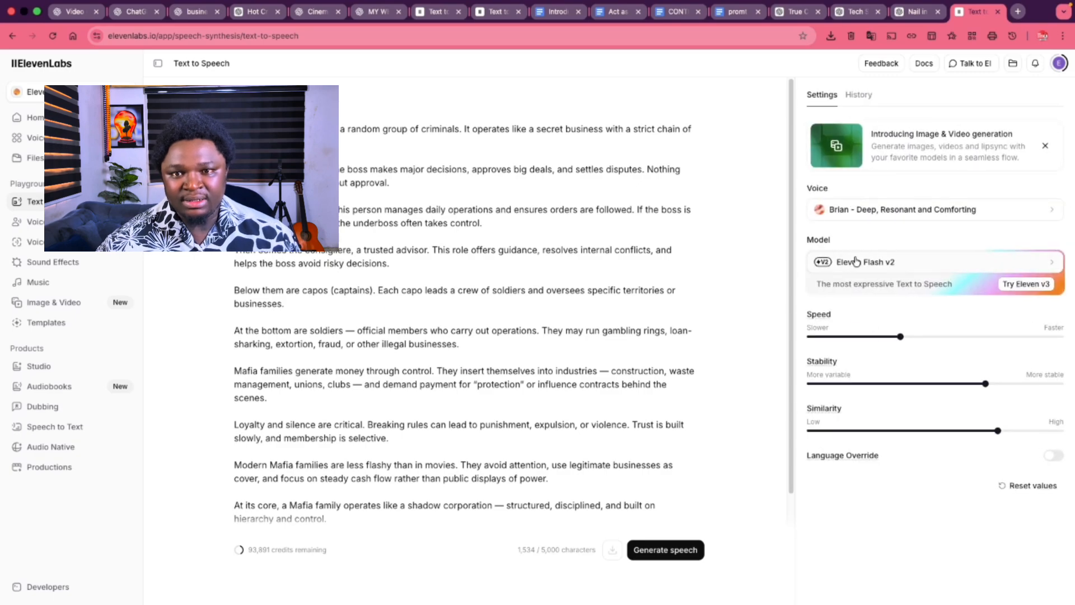
pyautogui.click(834, 211)
pyautogui.click(838, 126)
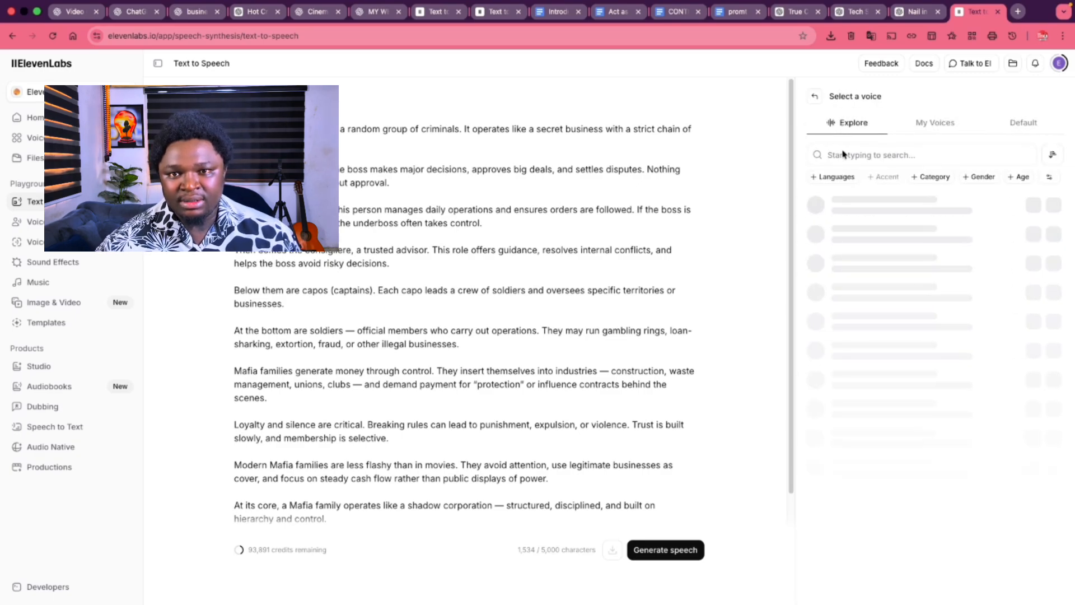
pyautogui.click(843, 155)
pyautogui.scroll(-1, 836, 440)
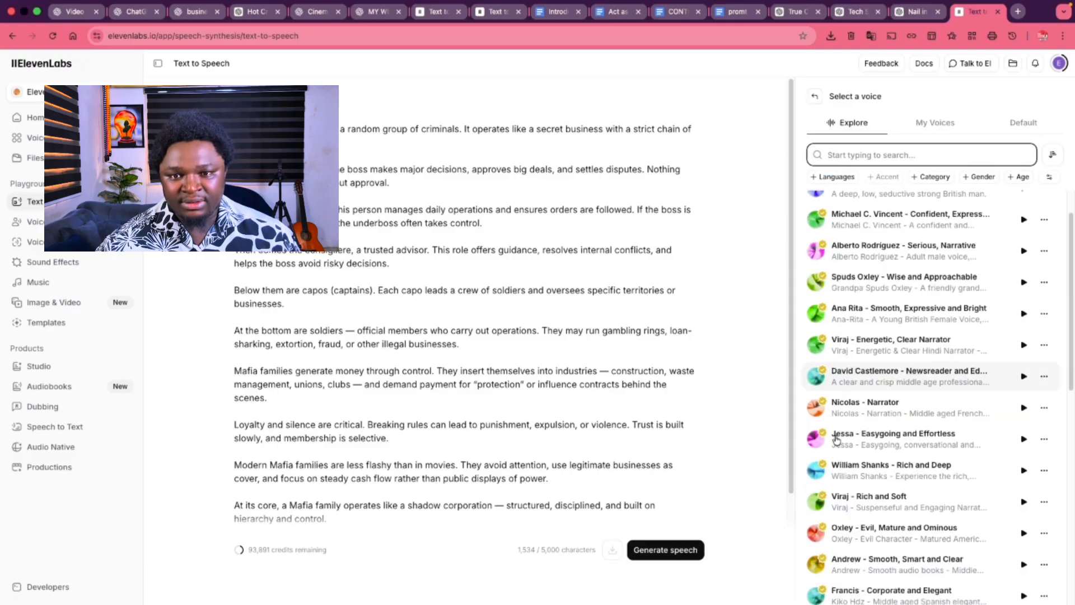
pyautogui.scroll(-2, 836, 440)
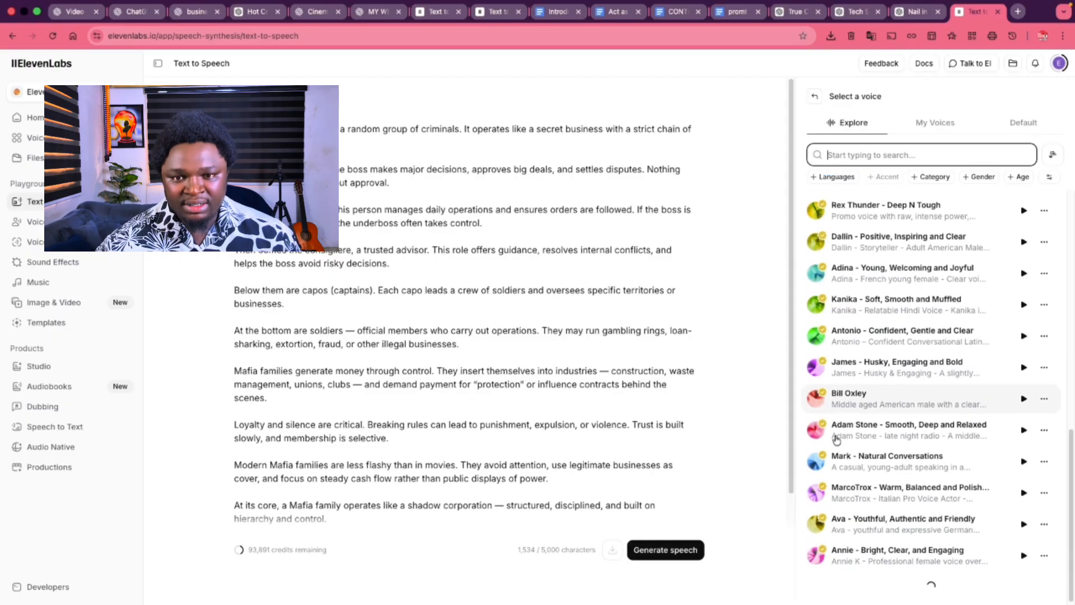
pyautogui.click(813, 96)
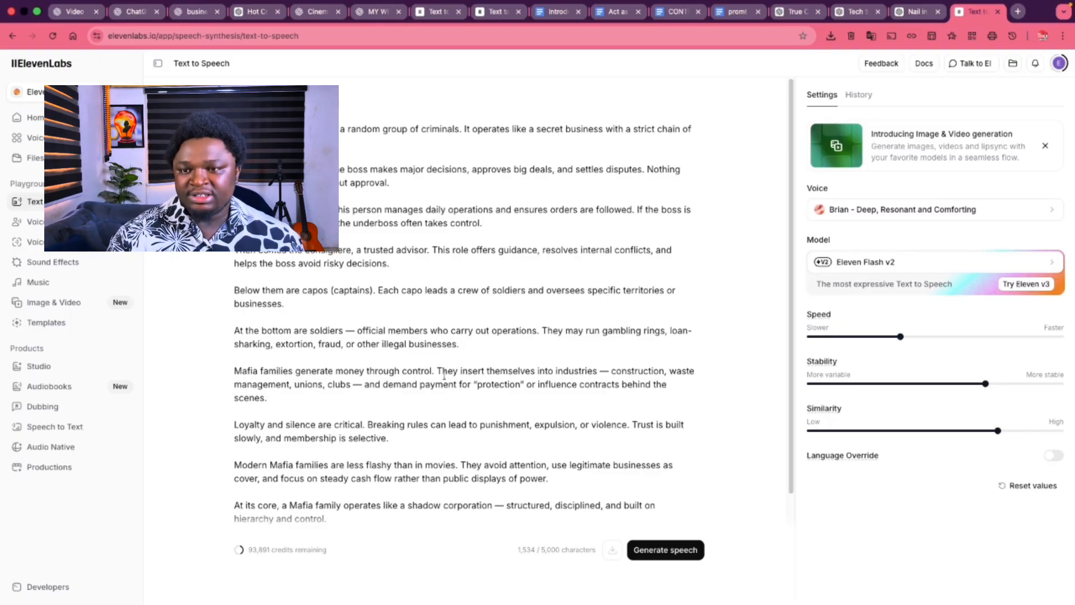
# Generate speech from the Mafia family script with the "Deep, Resonant and Comforting" voice, pause the playback and check its duration.
pyautogui.click(662, 554)
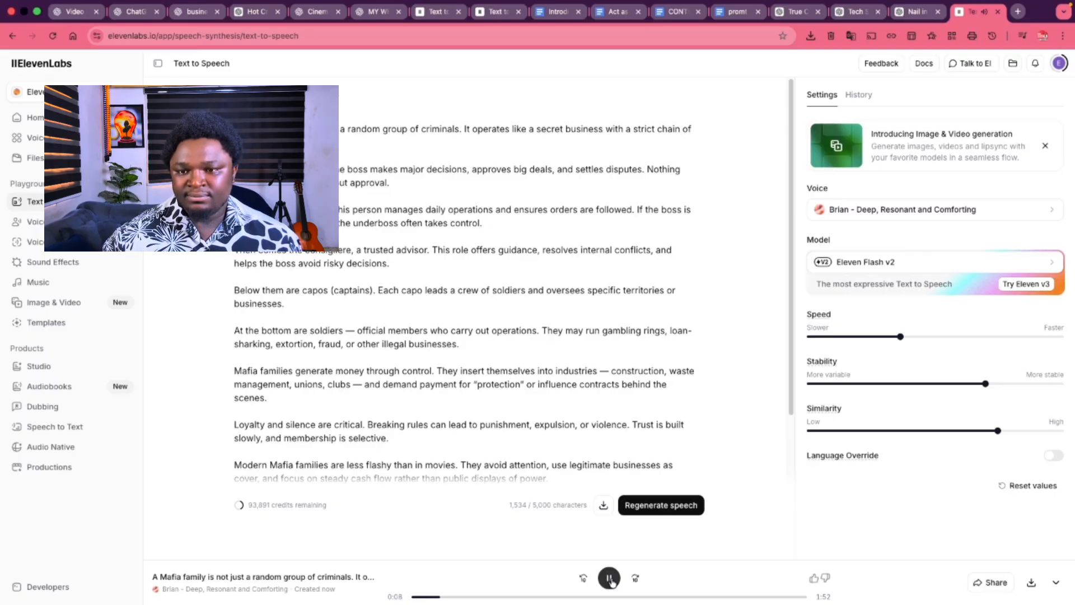
pyautogui.click(609, 579)
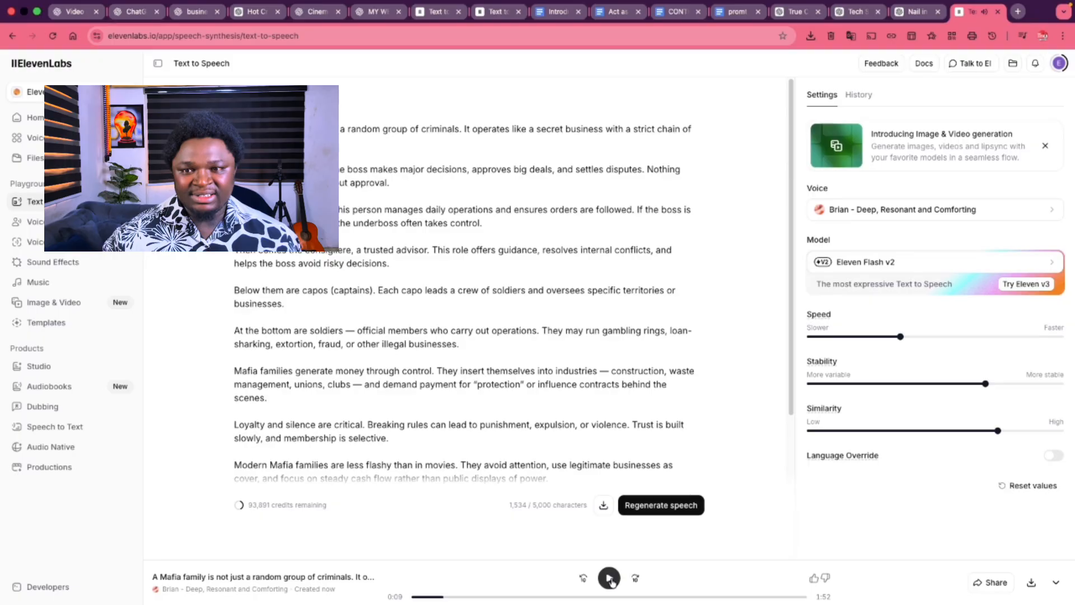
pyautogui.scroll(-3, 557, 378)
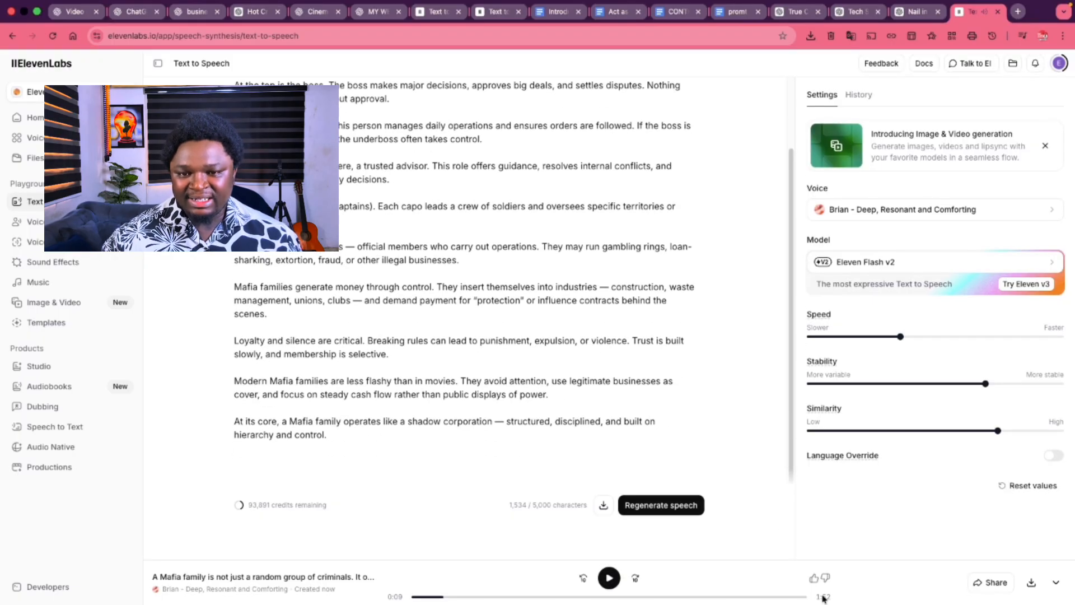
pyautogui.moveTo(819, 601)
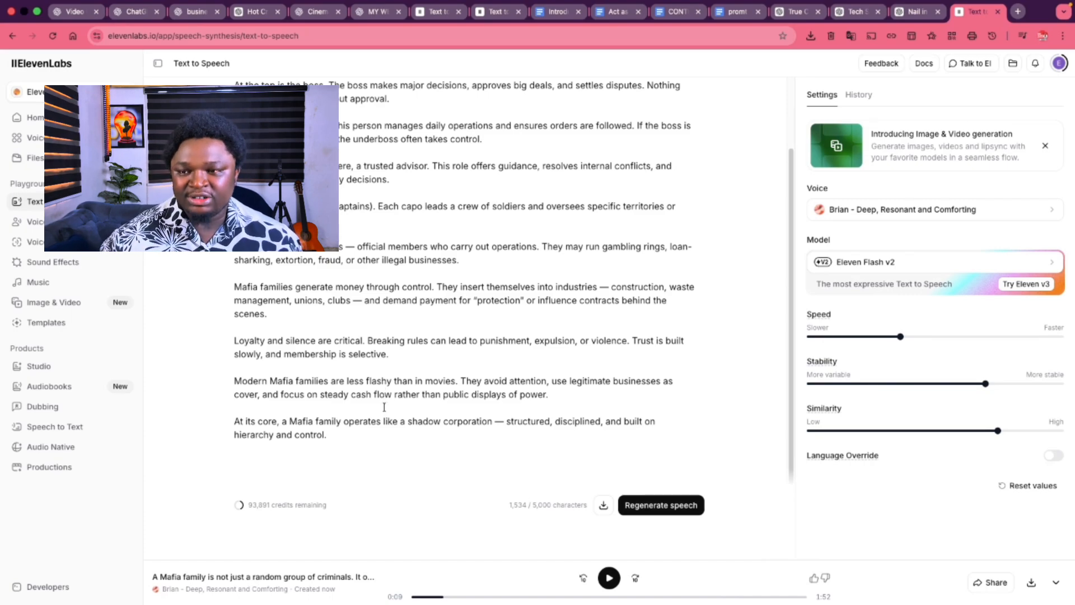
# Copy the entire Mafia family script and switch to the Nail in the Brain chat in ChatGPT, ready to write a message.
pyautogui.press('super+a')
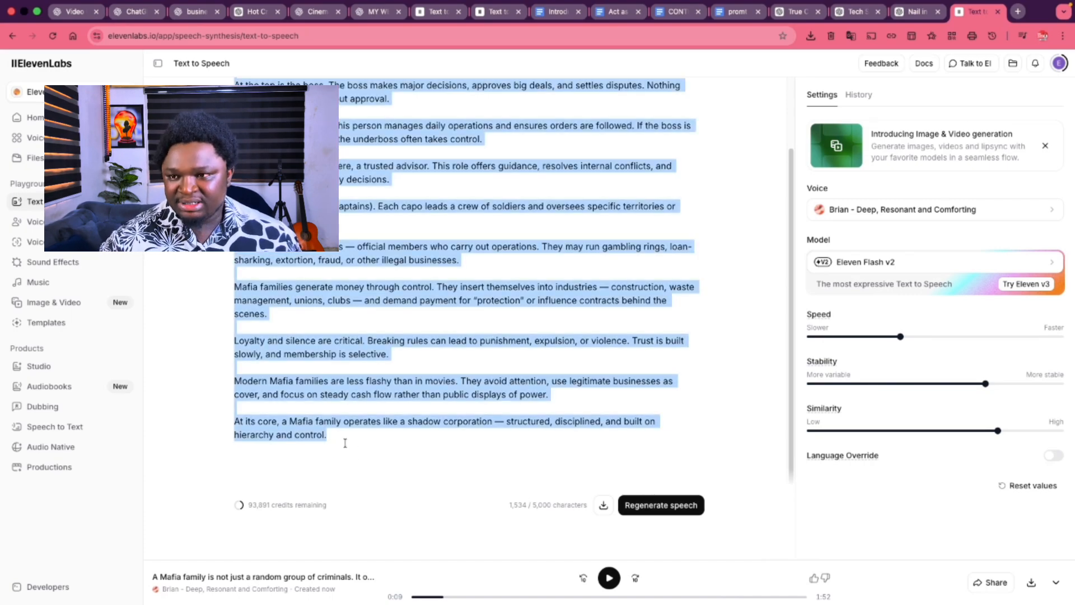
pyautogui.click(915, 12)
pyautogui.scroll(-1, 571, 486)
pyautogui.click(544, 562)
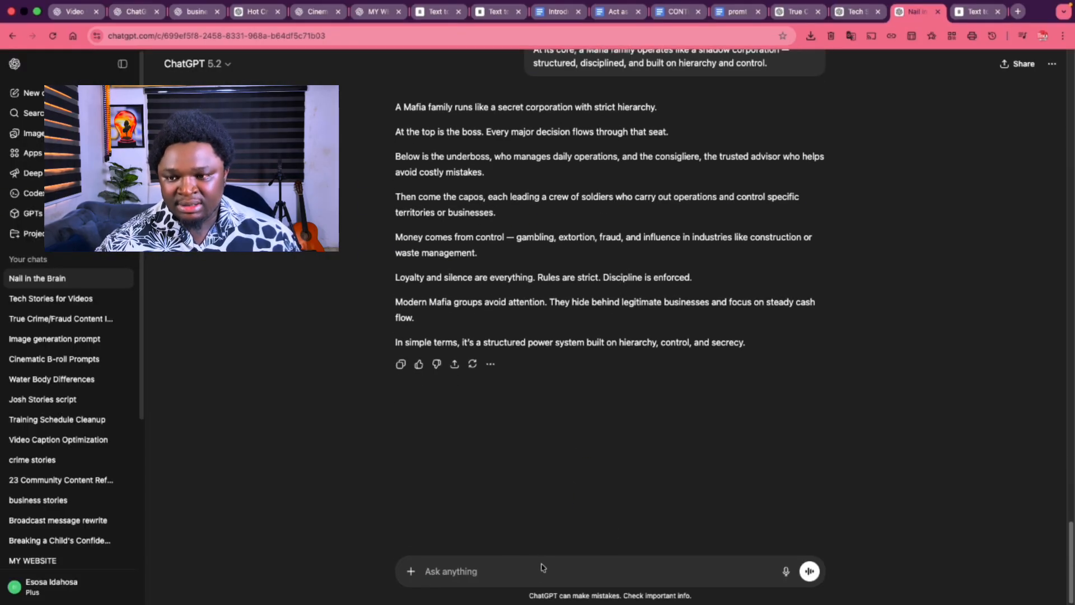
# Write the prompt "I WANT THE SCRIPT BELOW TO BE LESS THAN 60 SECONDS. PREFERABLY 200 CHARACTERS" without sending it.
pyautogui.write('I WANT')
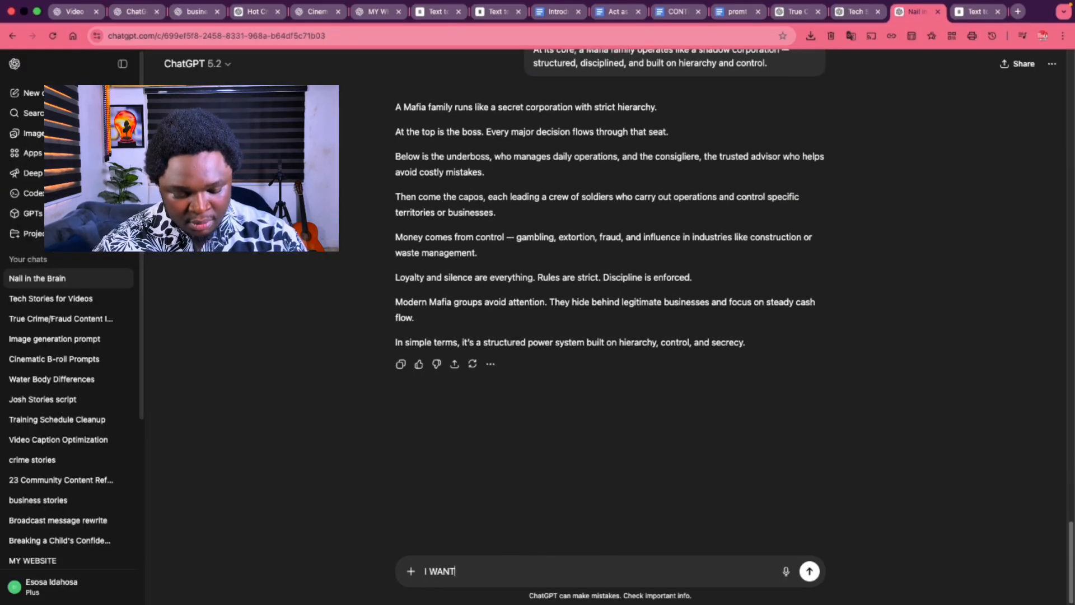
pyautogui.write(' THE SCR')
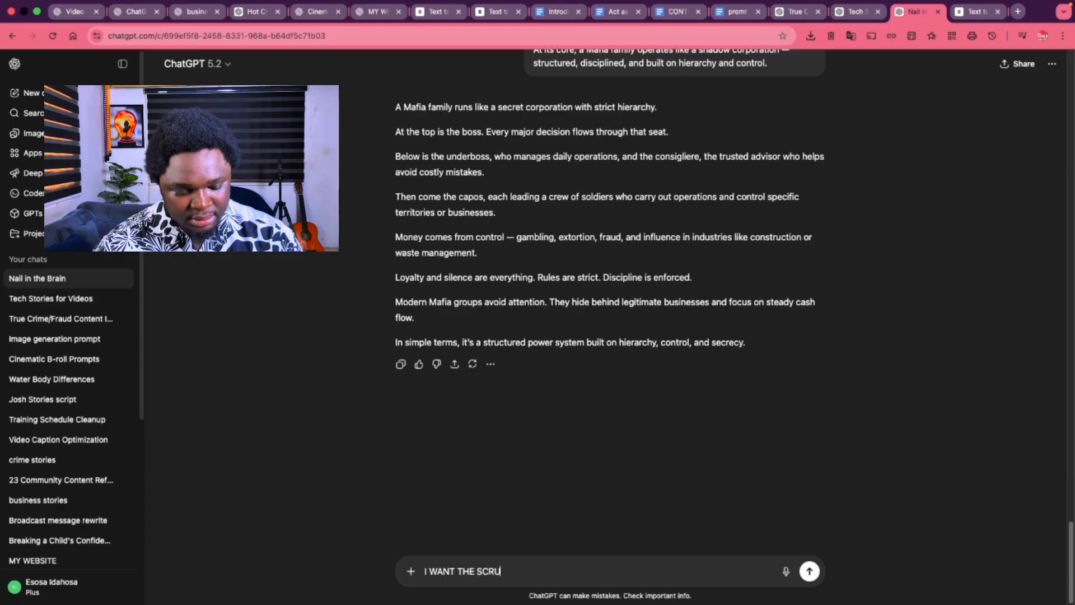
pyautogui.write('IPT BELOW TO BE')
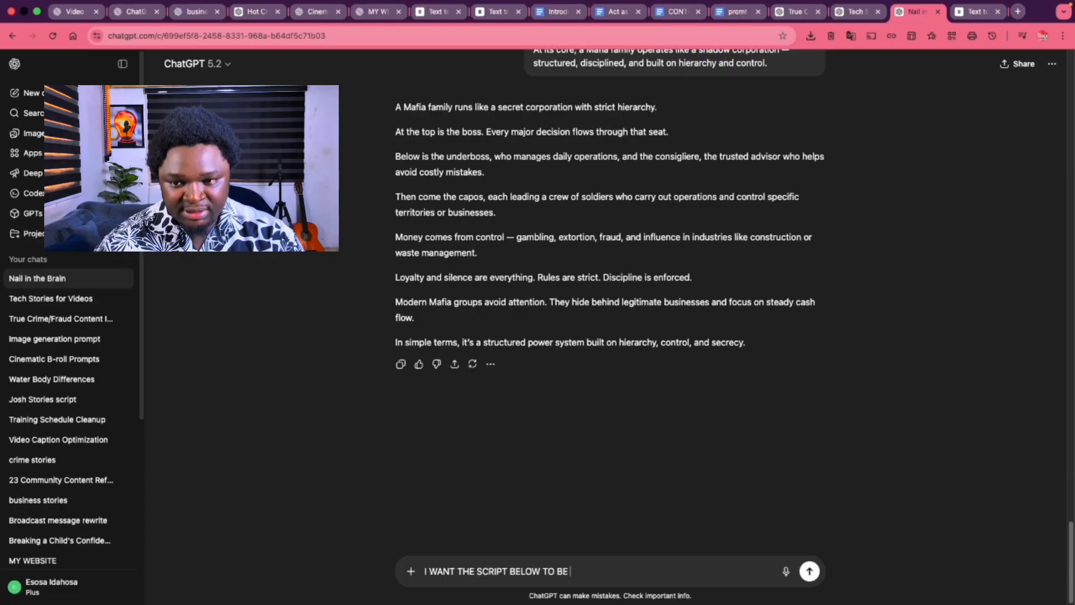
pyautogui.press('capslock')
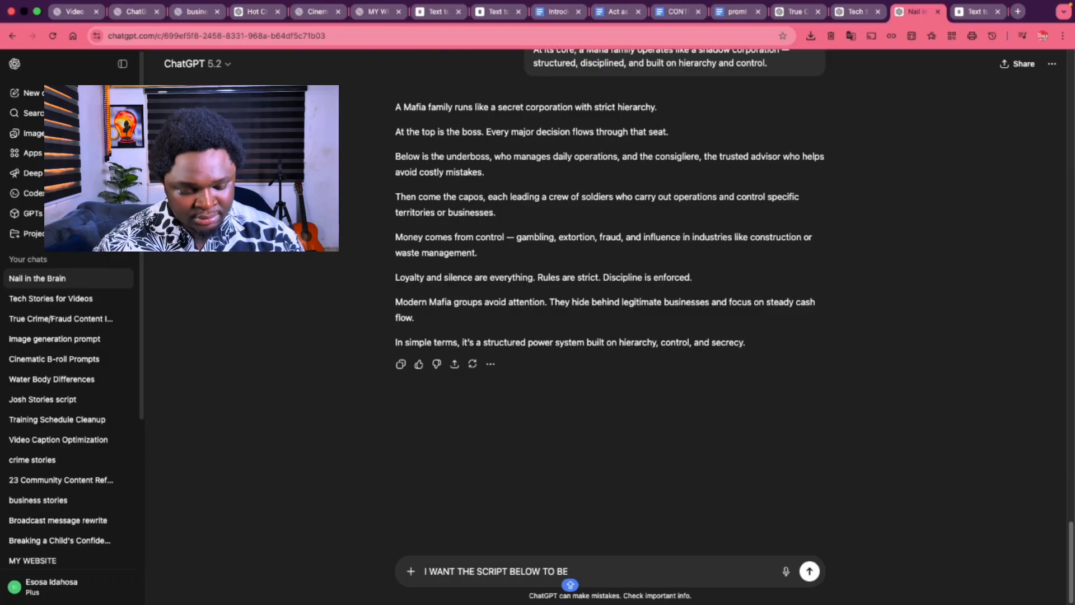
pyautogui.write('LESS T')
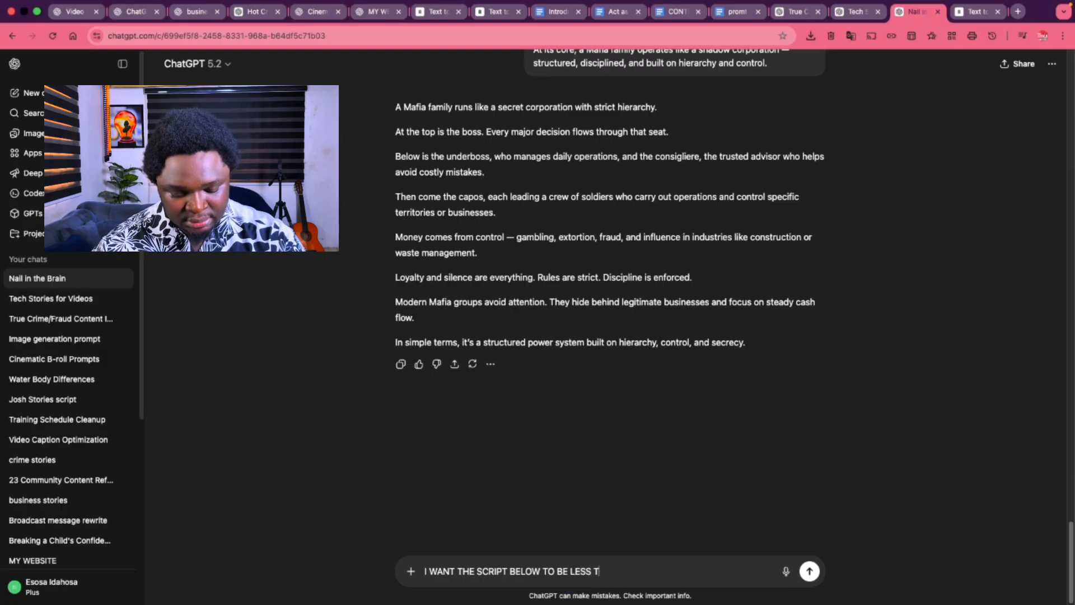
pyautogui.write('HAN 6')
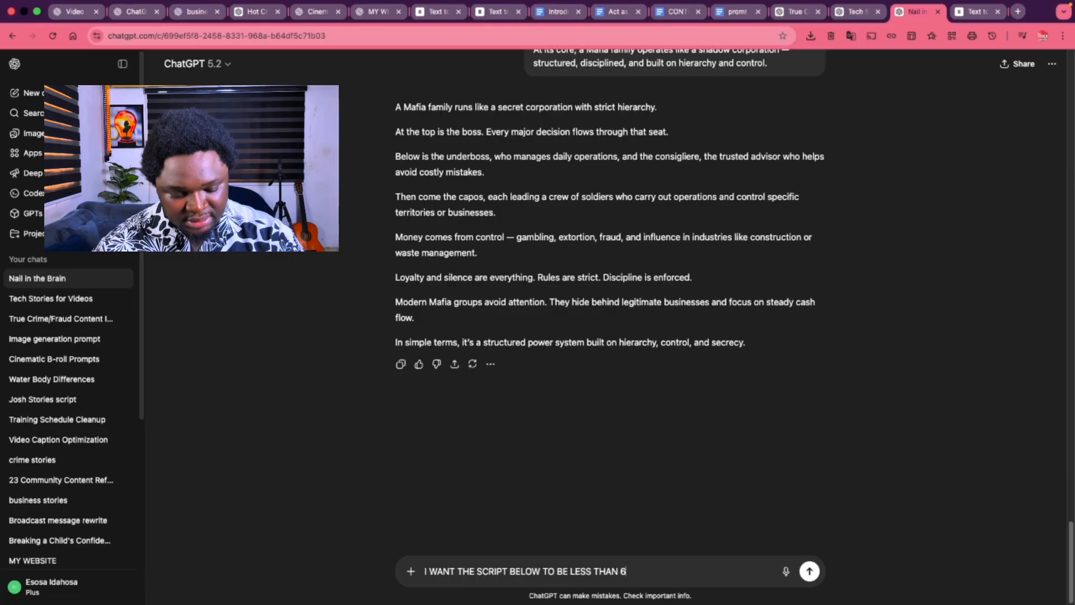
pyautogui.write('0 SECONDS.M')
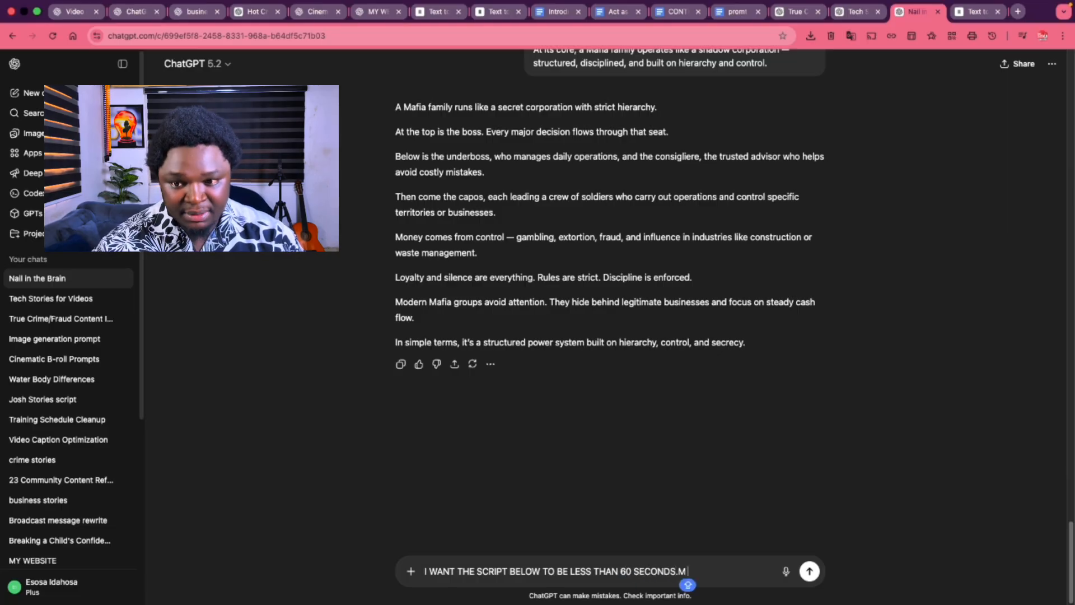
pyautogui.press('BackSpace')
pyautogui.write(' P')
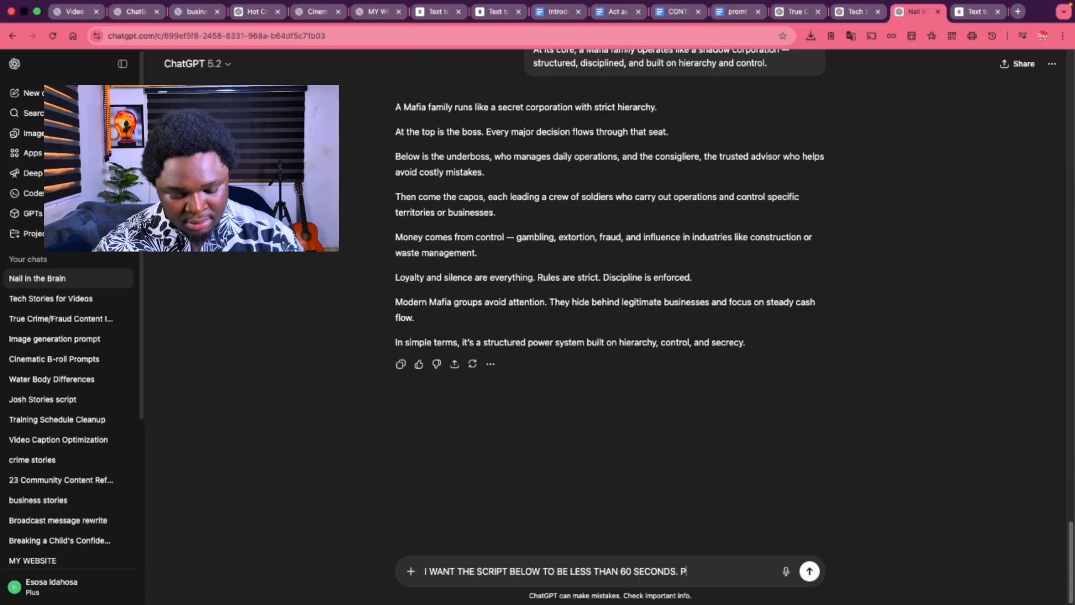
pyautogui.write('REFERABL')
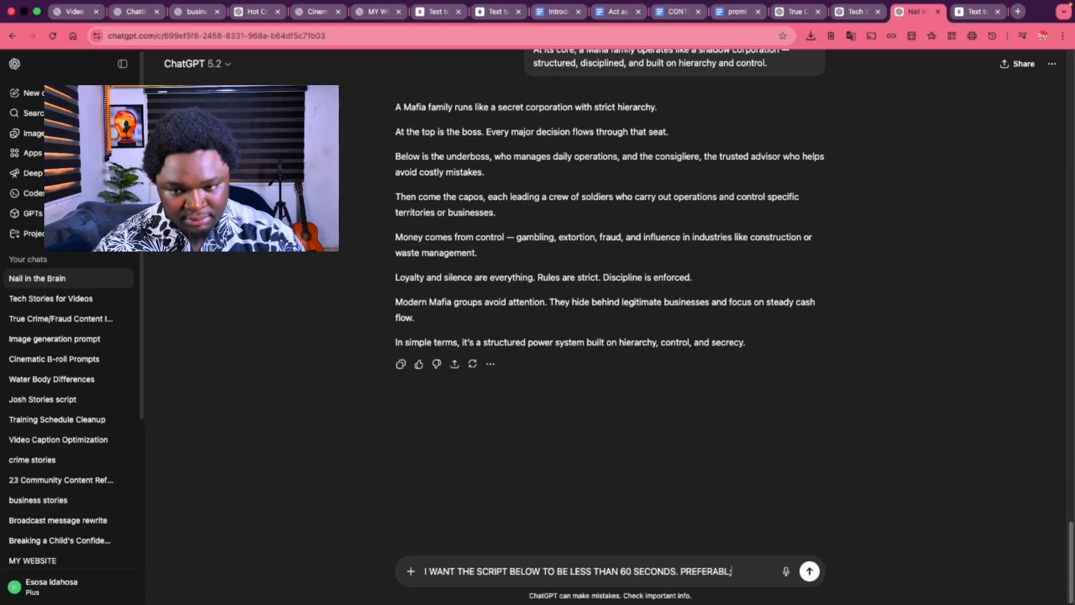
pyautogui.write(';Y')
pyautogui.press('BackSpace')
pyautogui.press('BackSpace')
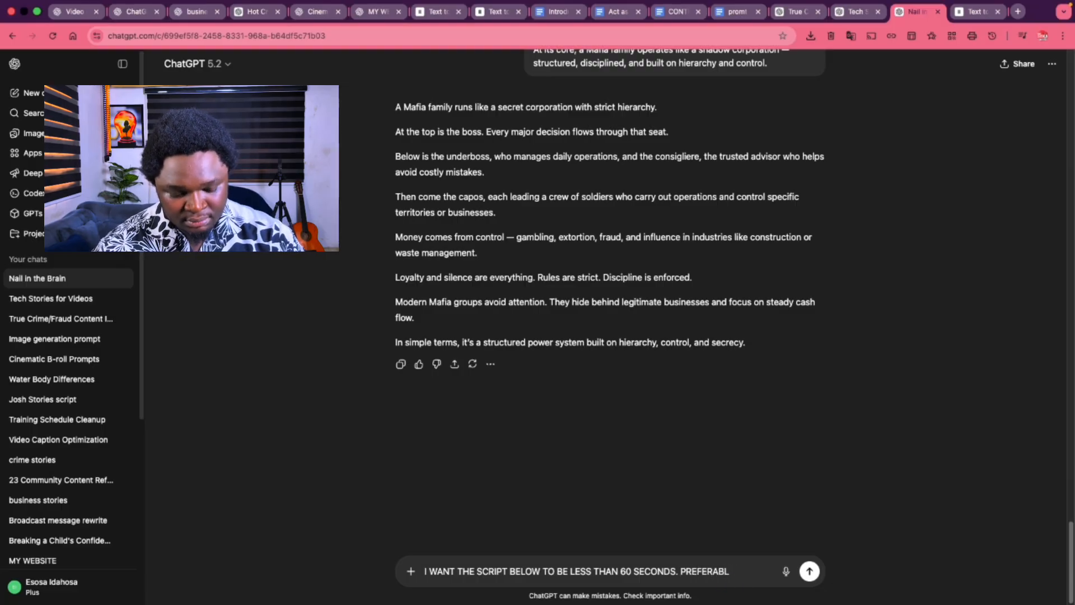
pyautogui.write('Y 2')
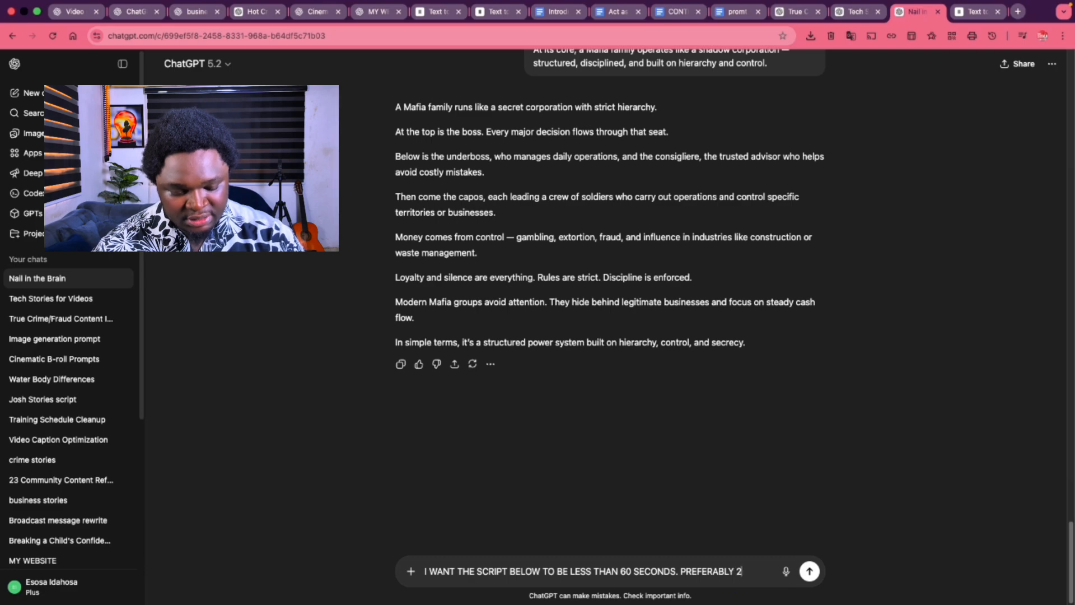
pyautogui.write('00 CHARACTERS')
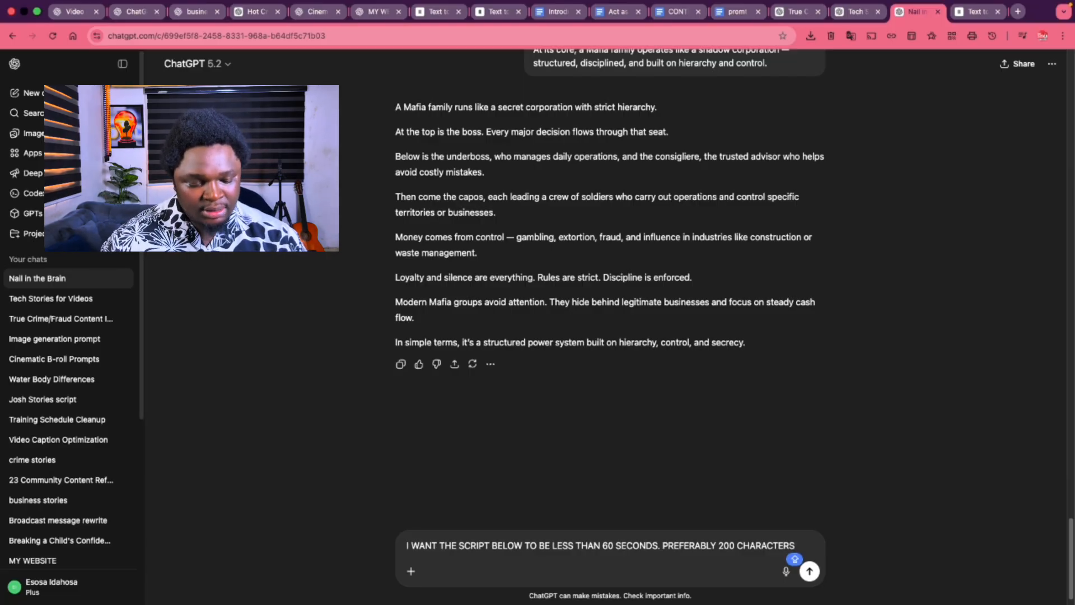
# Add the copied Mafia script below the prompt after a blank line, send the message and review the exchange.
pyautogui.hotkey('shift', 'Return')
pyautogui.hotkey('shift', 'Return')
pyautogui.press('super+v')
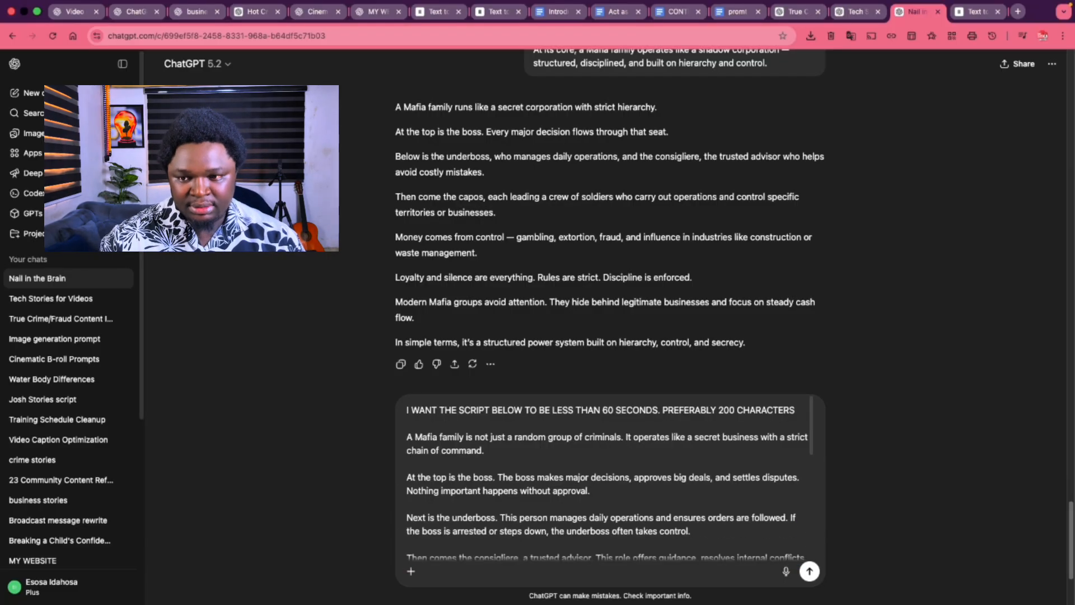
pyautogui.press('Return')
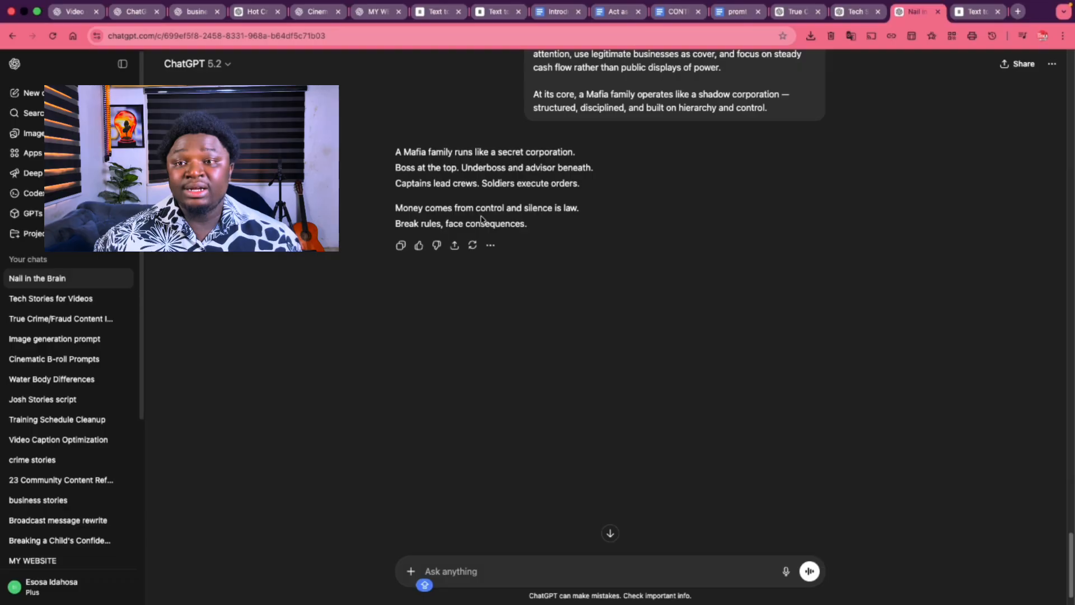
pyautogui.scroll(6, 530, 224)
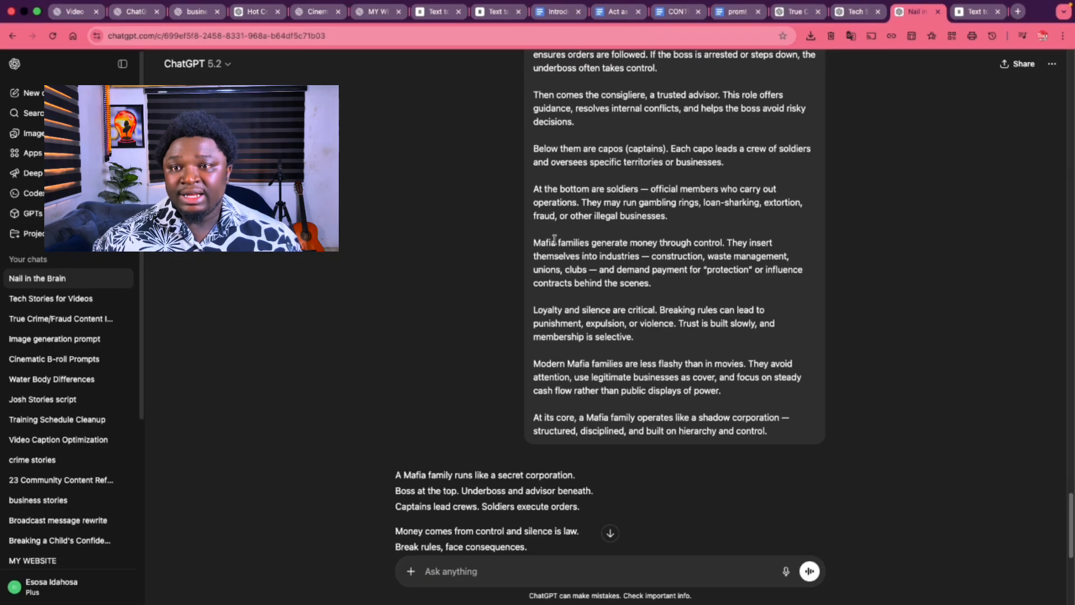
# Send the follow-up message "60 SECONDS" in the Nail in the Brain chat to get a script of that length.
pyautogui.scroll(-3, 536, 375)
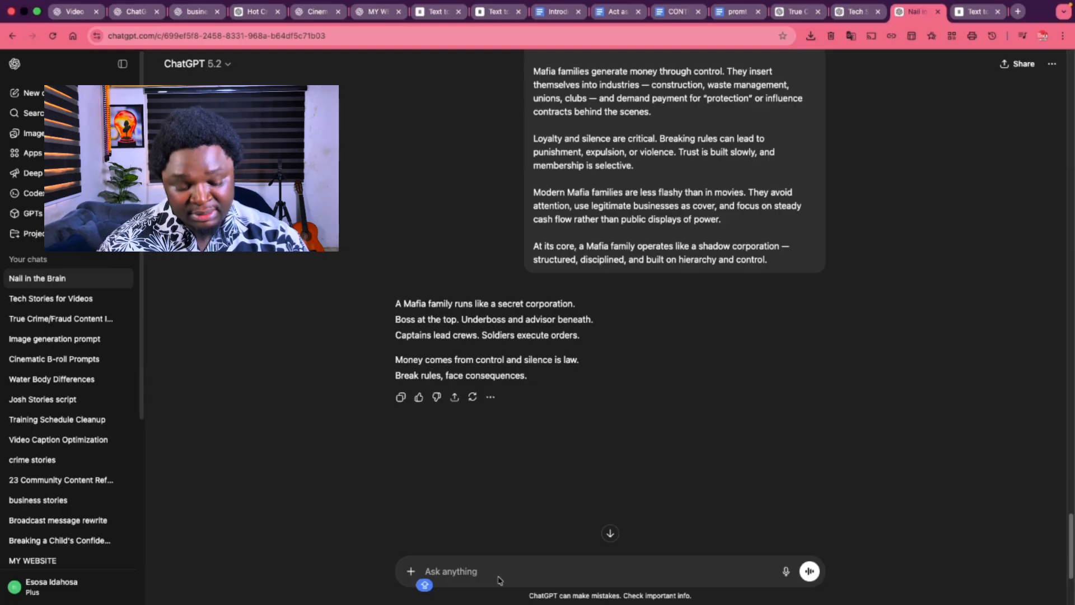
pyautogui.write('6')
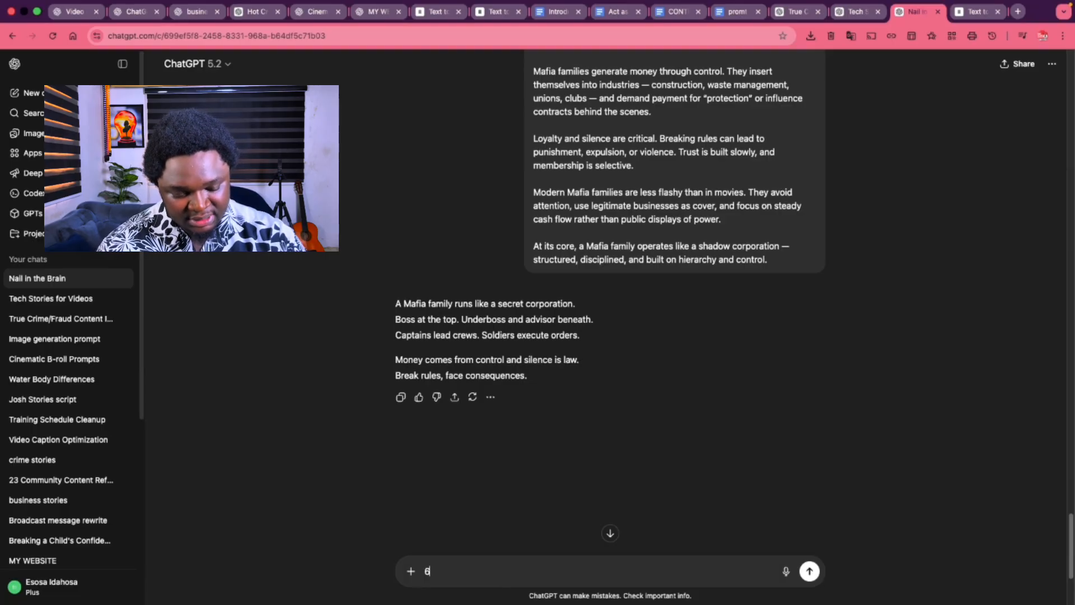
pyautogui.write('0 SECOND')
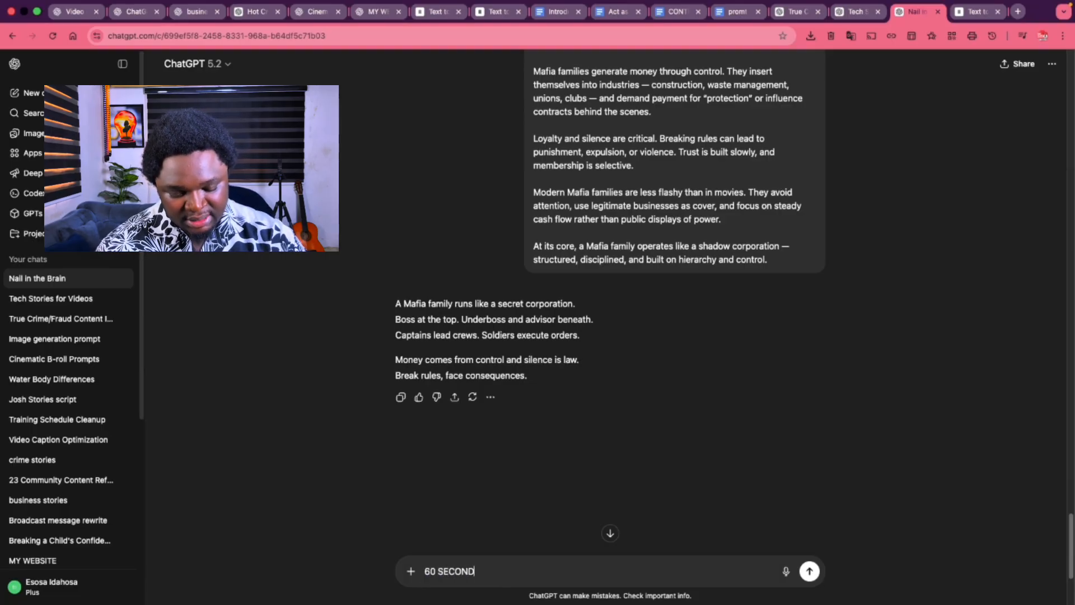
pyautogui.write('S')
pyautogui.press('Return')
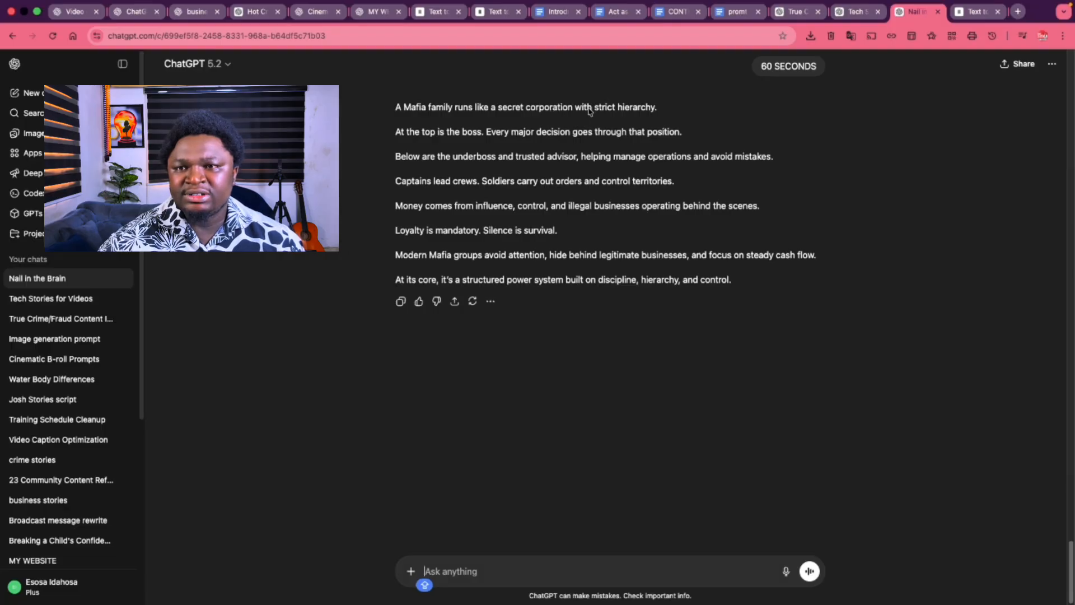
# Copy the original story script prompt from the start of the chat and paste it into a new message.
pyautogui.scroll(1, 633, 178)
pyautogui.scroll(7, 634, 179)
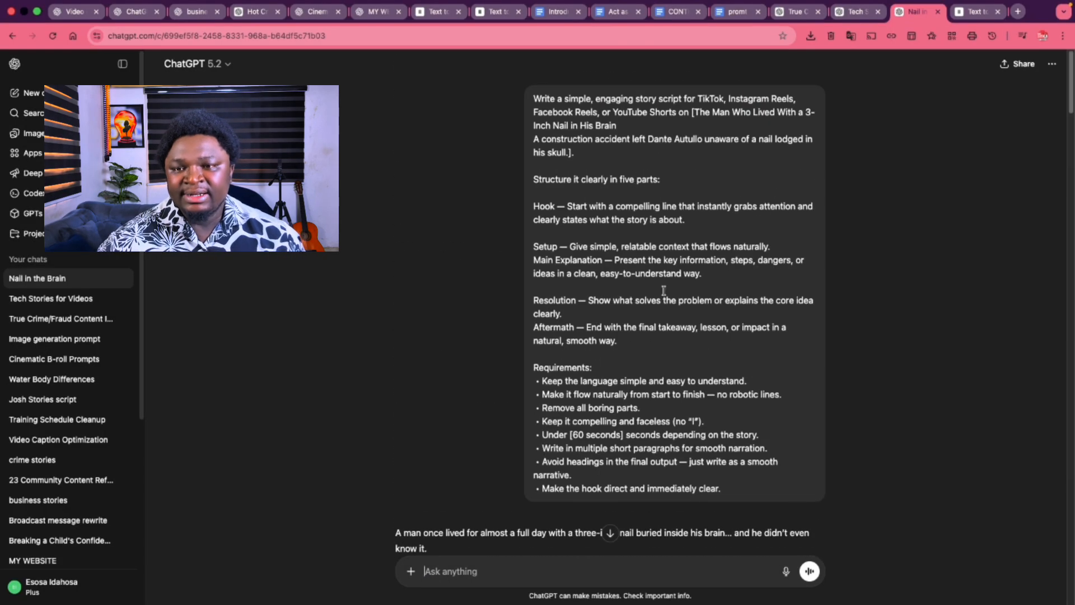
pyautogui.click(799, 513)
pyautogui.scroll(-20, 728, 521)
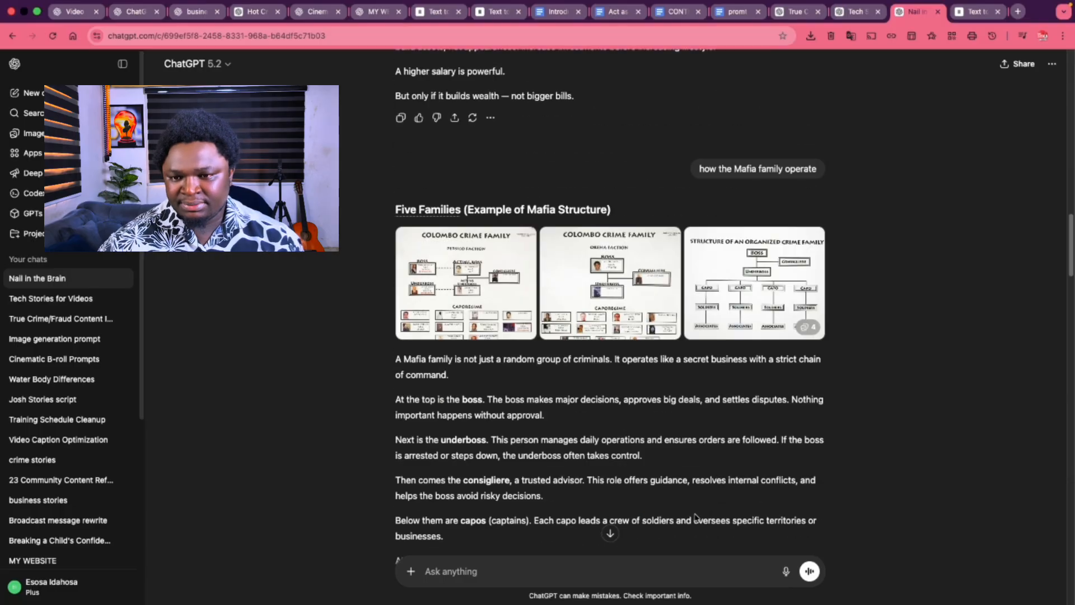
pyautogui.click(650, 561)
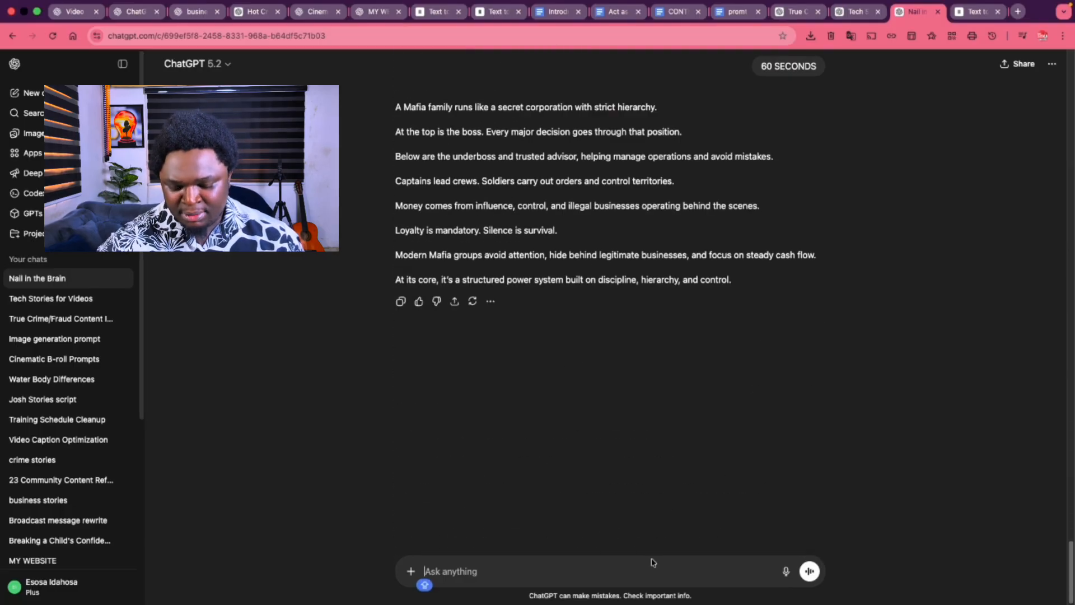
pyautogui.press('super+v')
pyautogui.scroll(10, 527, 441)
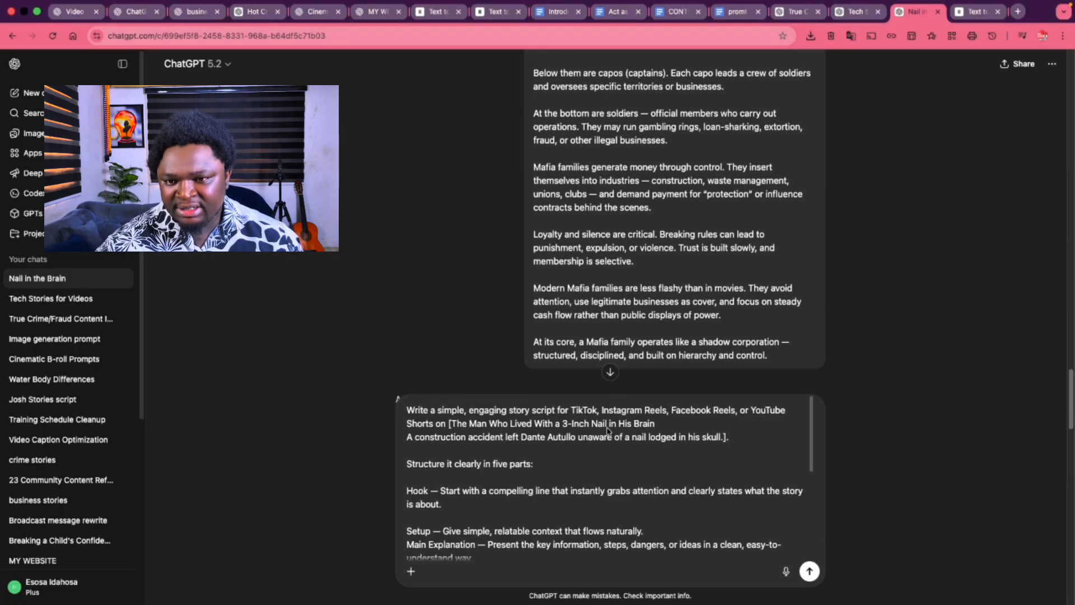
# Replace the bracketed topic in the pasted prompt with "HOW THE MAFIA FAMILY OPERATES" and send the message.
pyautogui.moveTo(723, 437); pyautogui.dragTo(452, 430)
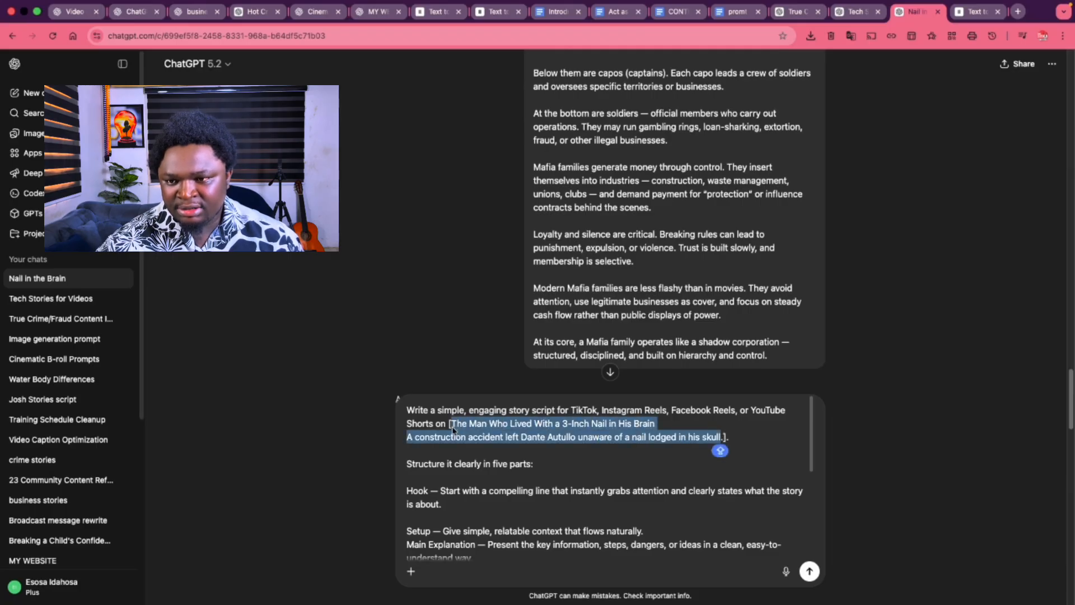
pyautogui.write('HOPW')
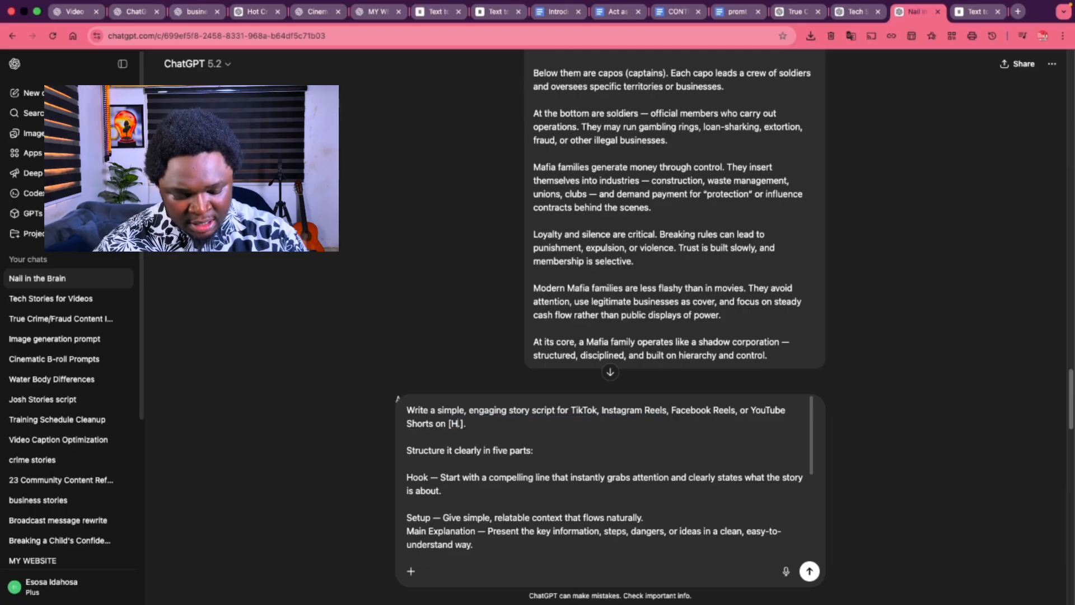
pyautogui.press('BackSpace')
pyautogui.press('BackSpace')
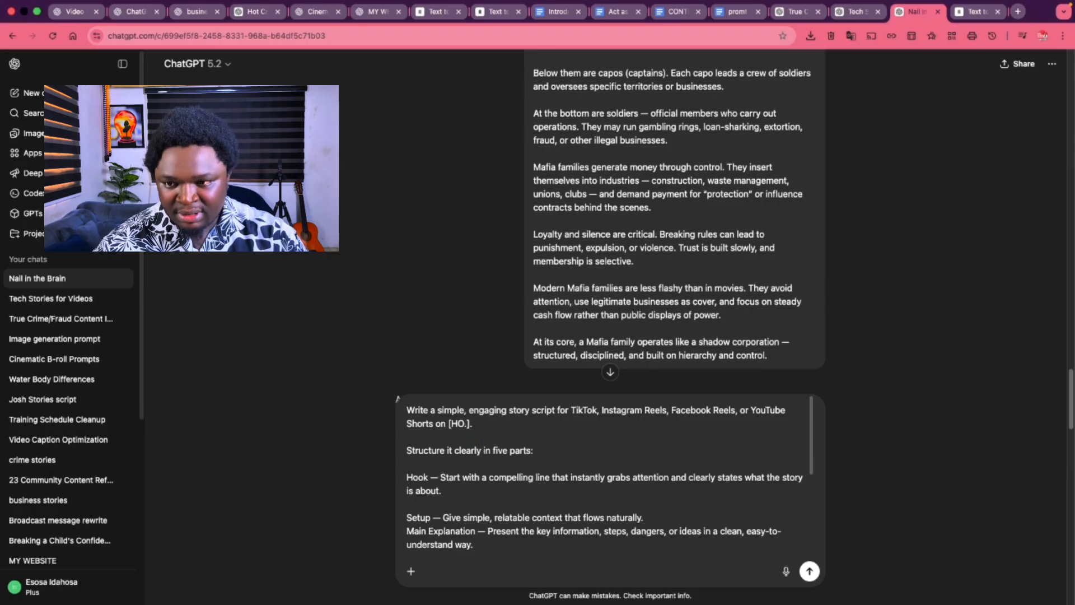
pyautogui.write('Q')
pyautogui.press('BackSpace')
pyautogui.write('W THE ')
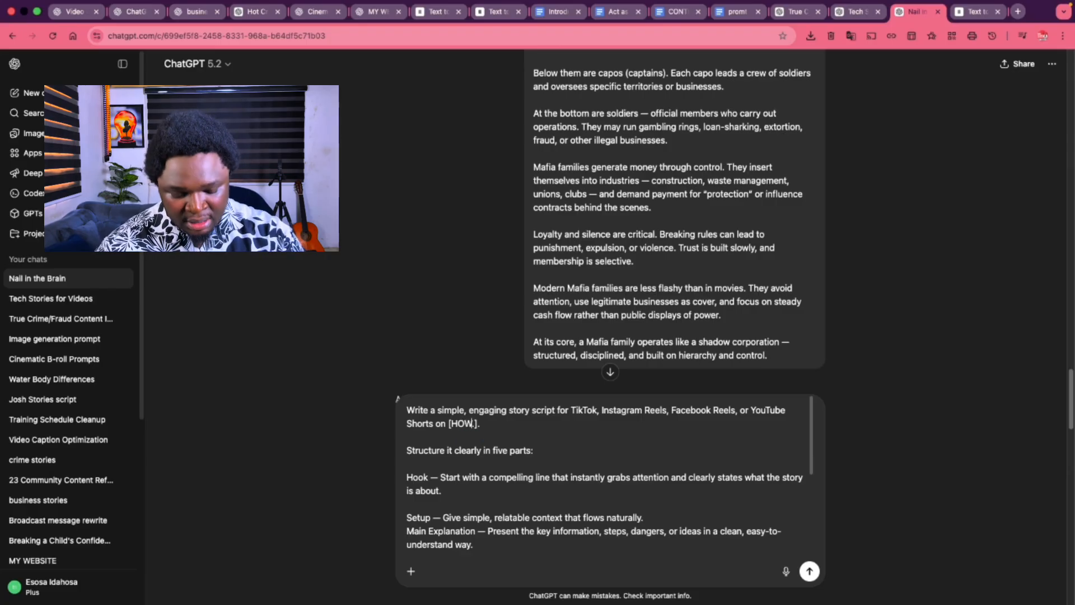
pyautogui.write('MA')
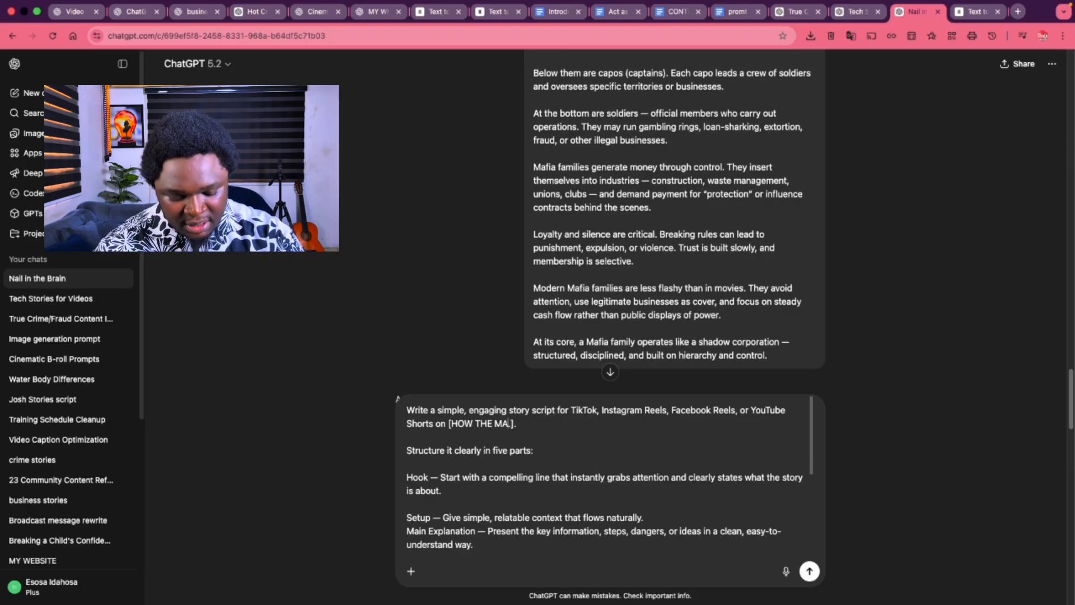
pyautogui.write('FIA FAM')
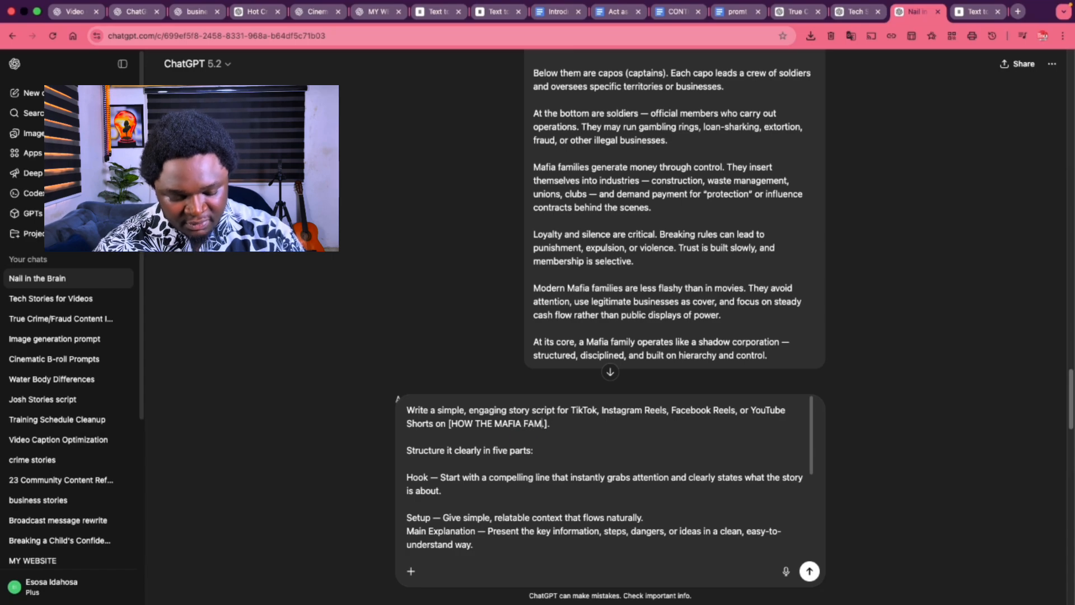
pyautogui.write('ILY OPERATES')
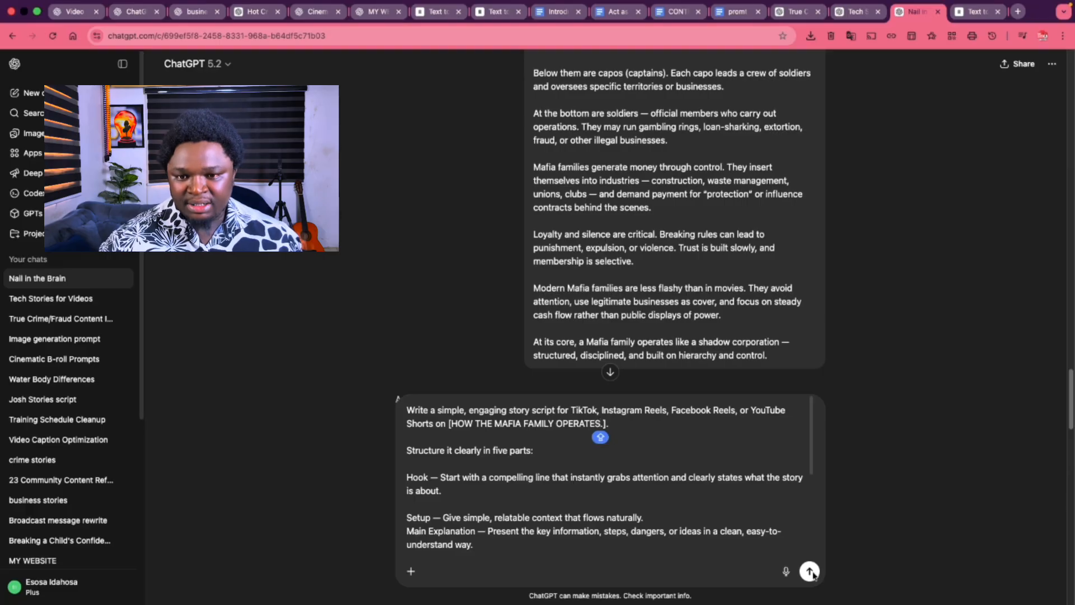
pyautogui.press('Right')
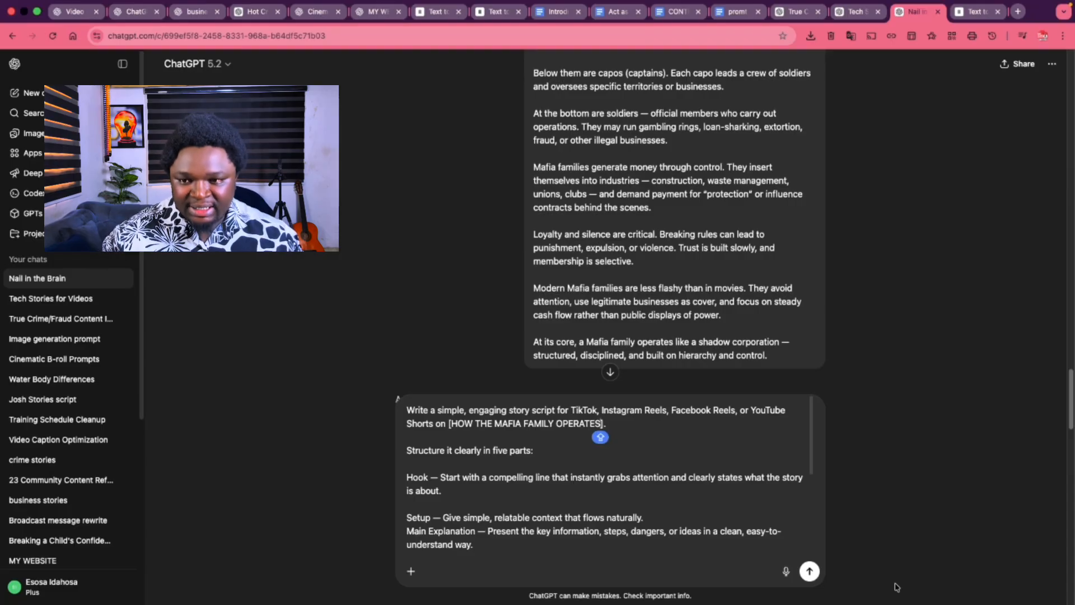
pyautogui.click(817, 577)
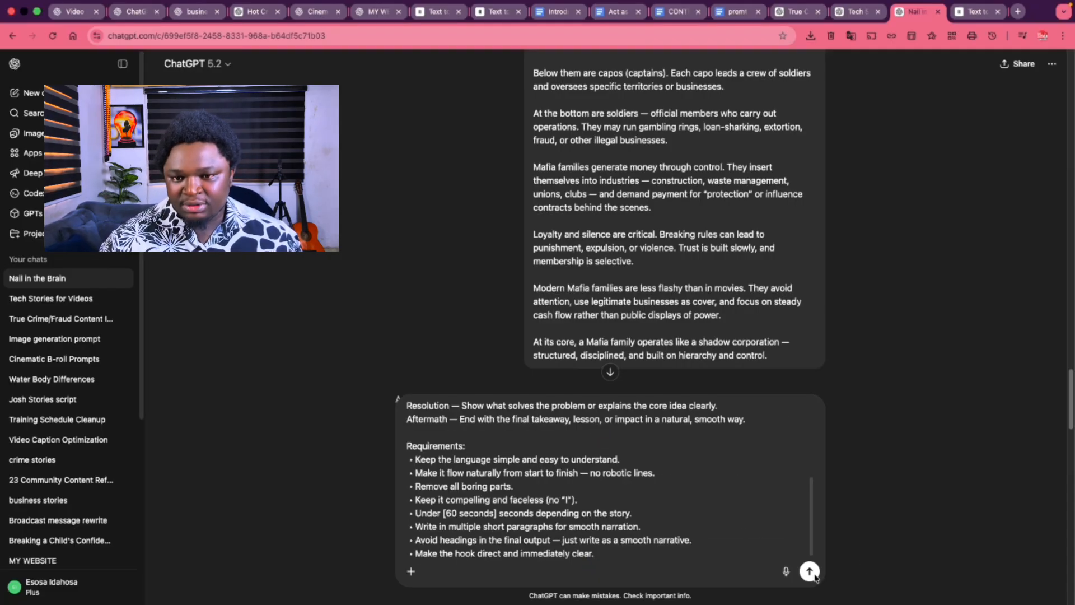
pyautogui.click(815, 575)
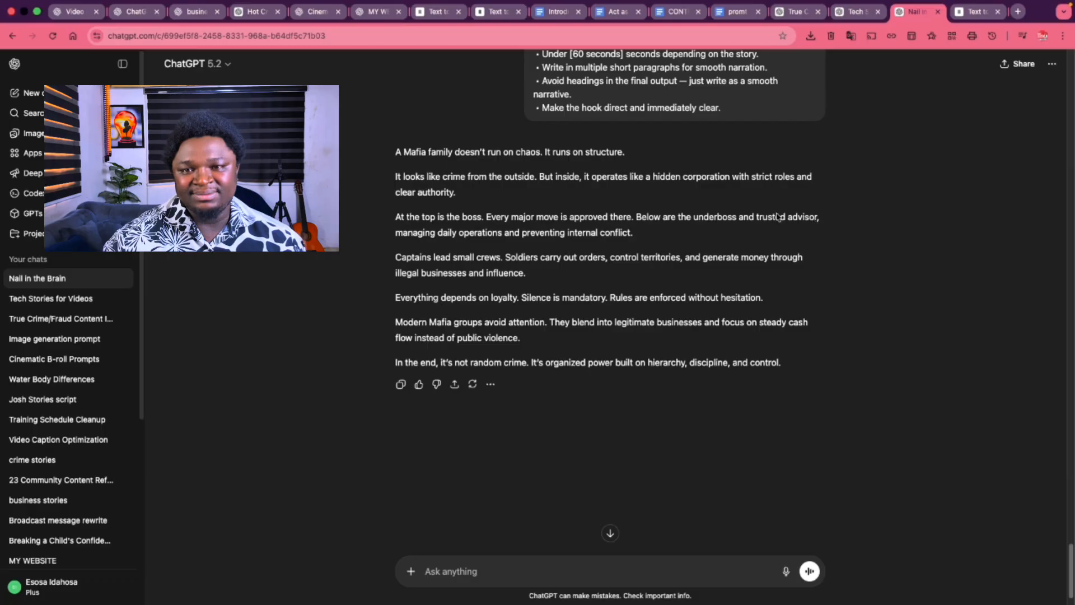
# Copy the whole new Mafia script from the reply and switch to the ElevenLabs Text to Speech page.
pyautogui.moveTo(799, 370); pyautogui.dragTo(370, 127)
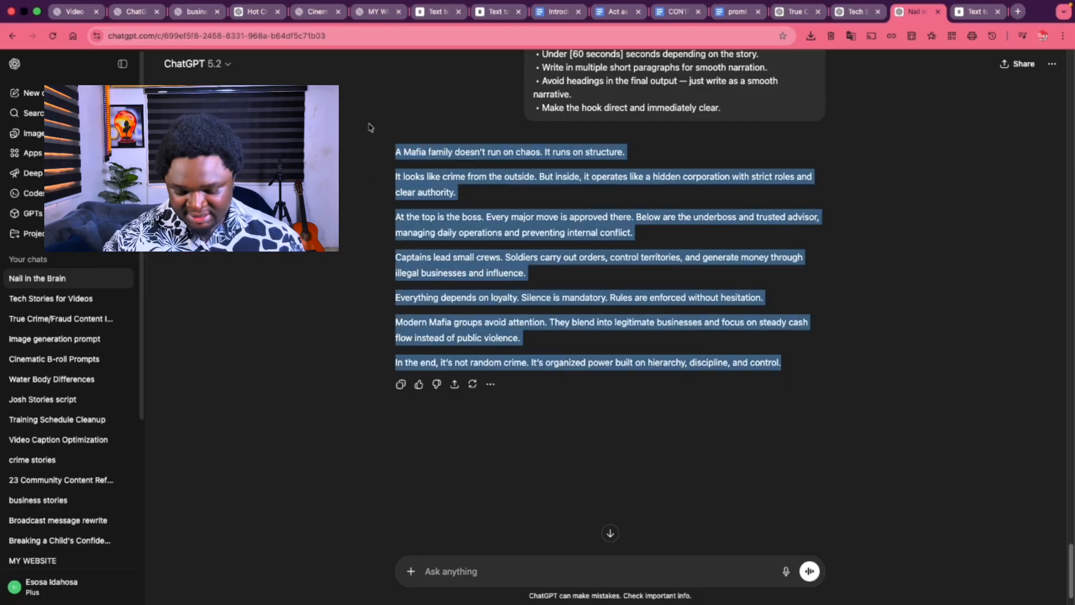
pyautogui.click(974, 11)
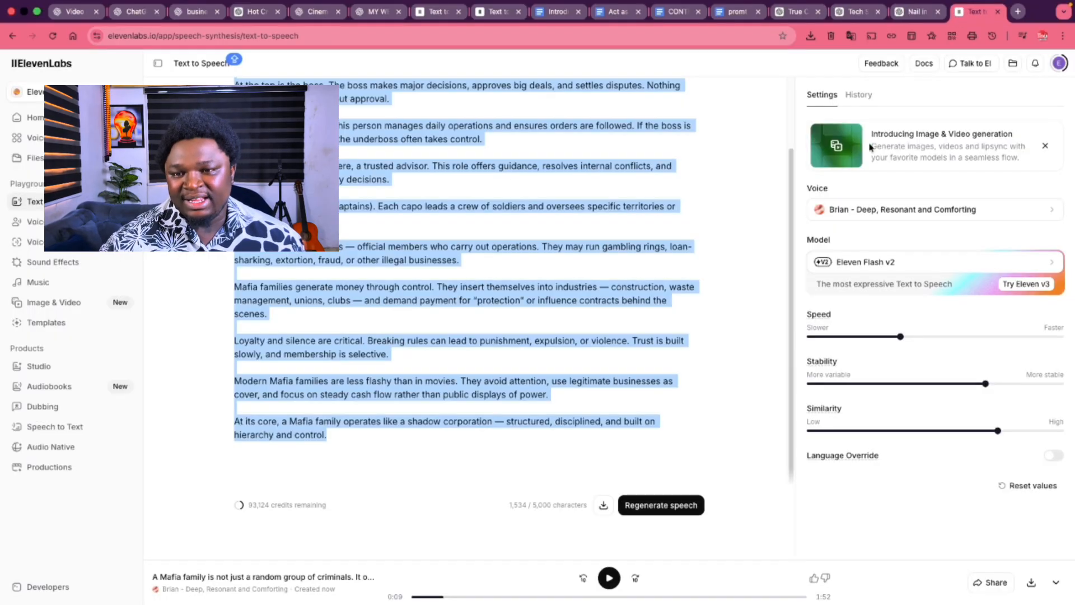
pyautogui.click(637, 430)
pyautogui.scroll(3, 499, 187)
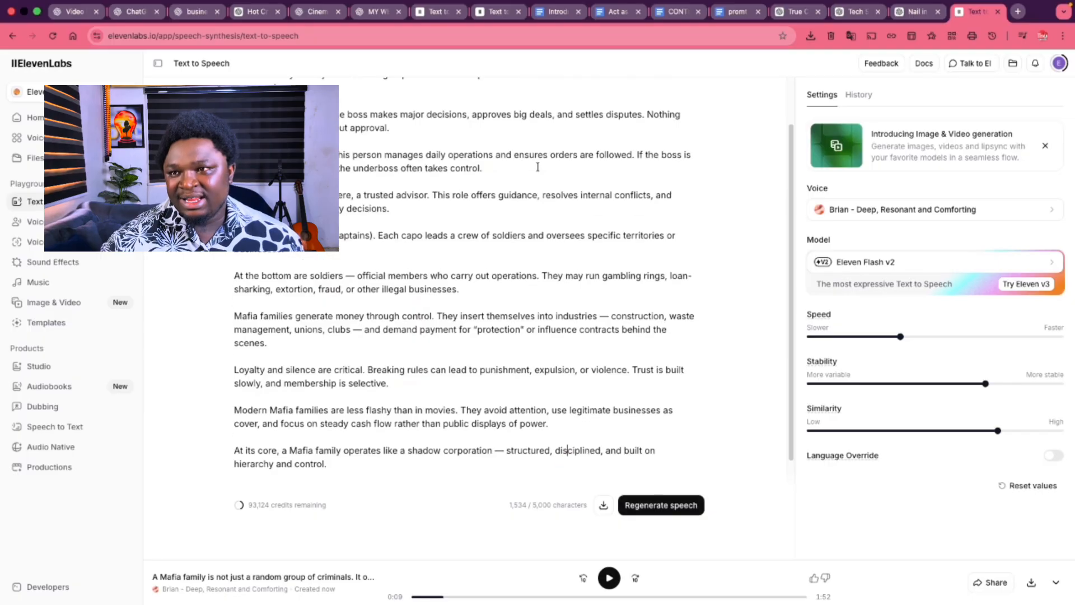
# Duplicate the Text to Speech page, replace its text with the copied shorter script, generate the speech and pause the playback.
pyautogui.rightClick(971, 28)
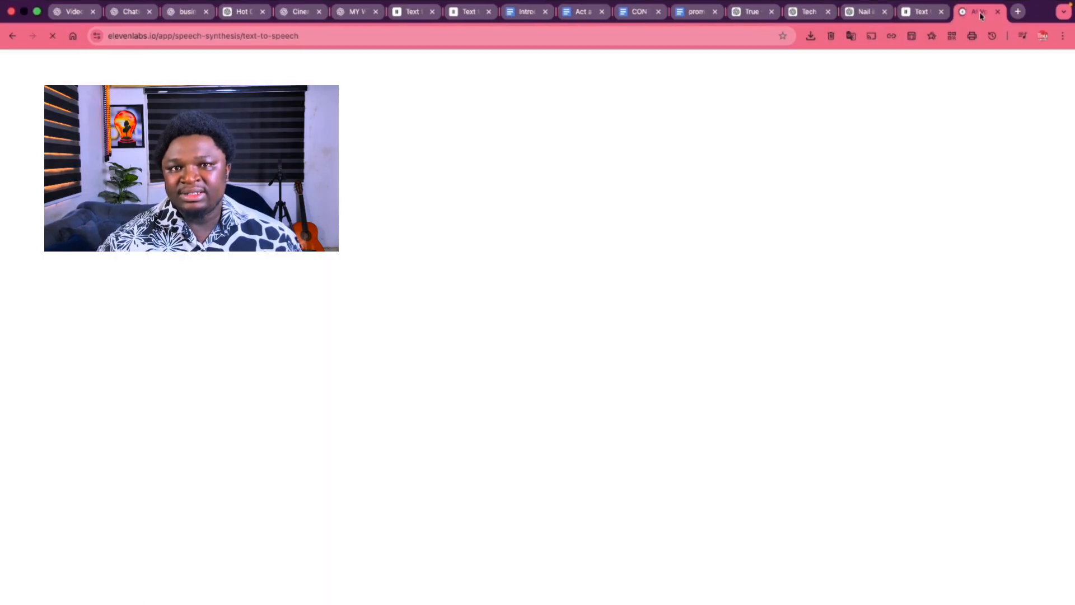
pyautogui.press('super+a')
pyautogui.press('super+v')
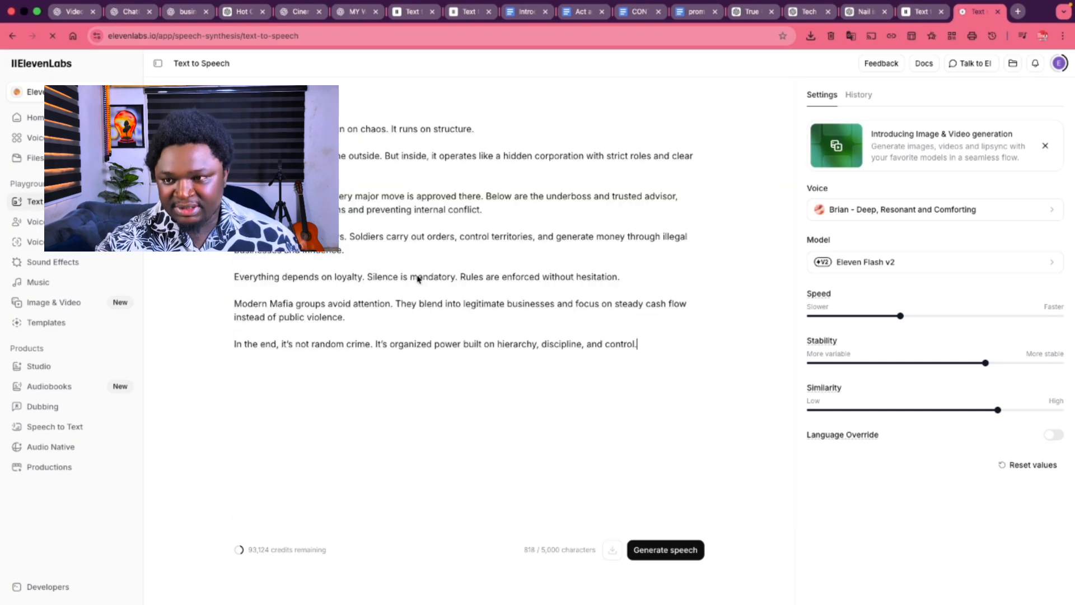
pyautogui.click(683, 550)
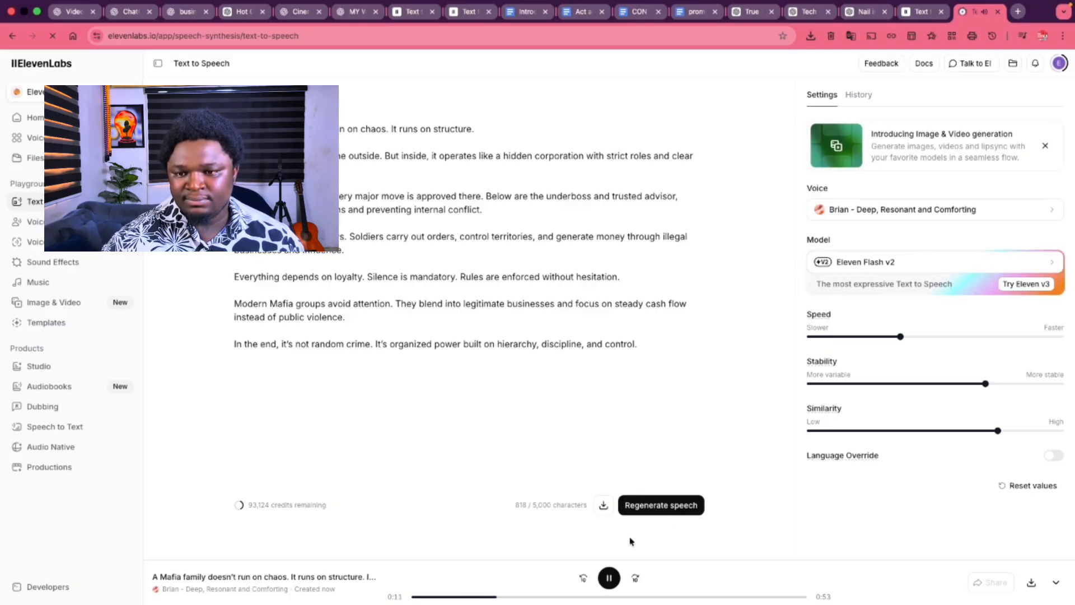
pyautogui.click(610, 578)
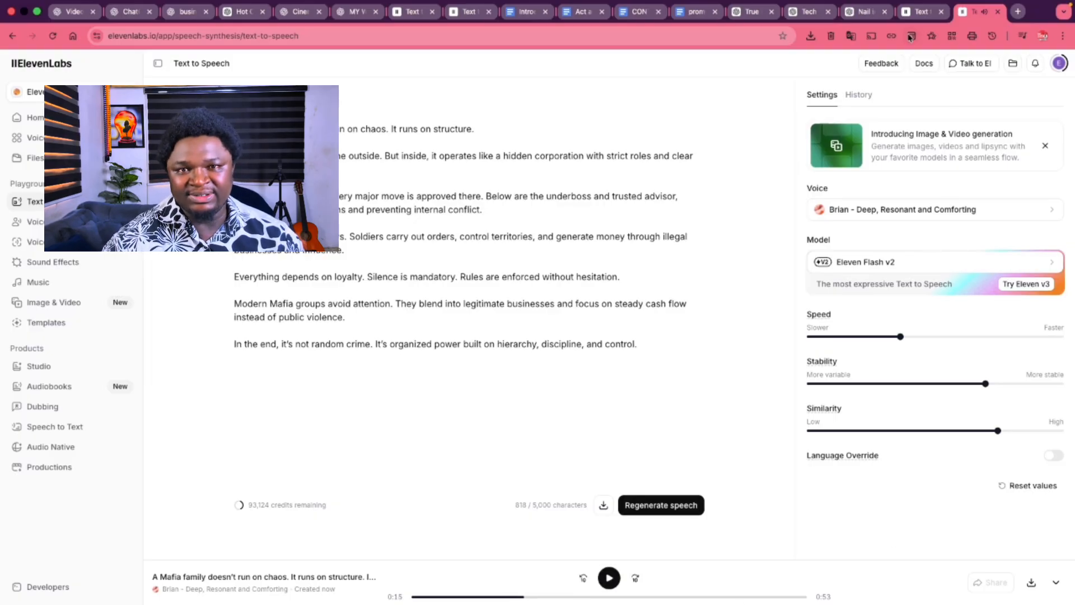
# Return to the page with the longer Mafia script, listen to part of its voiceover and pause it.
pyautogui.click(915, 13)
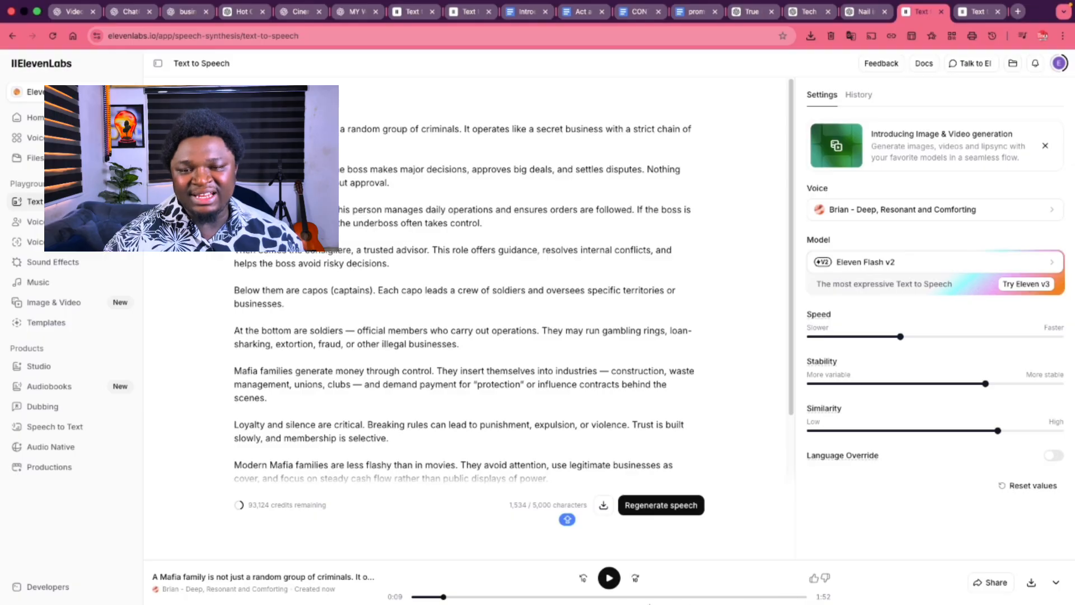
pyautogui.click(608, 578)
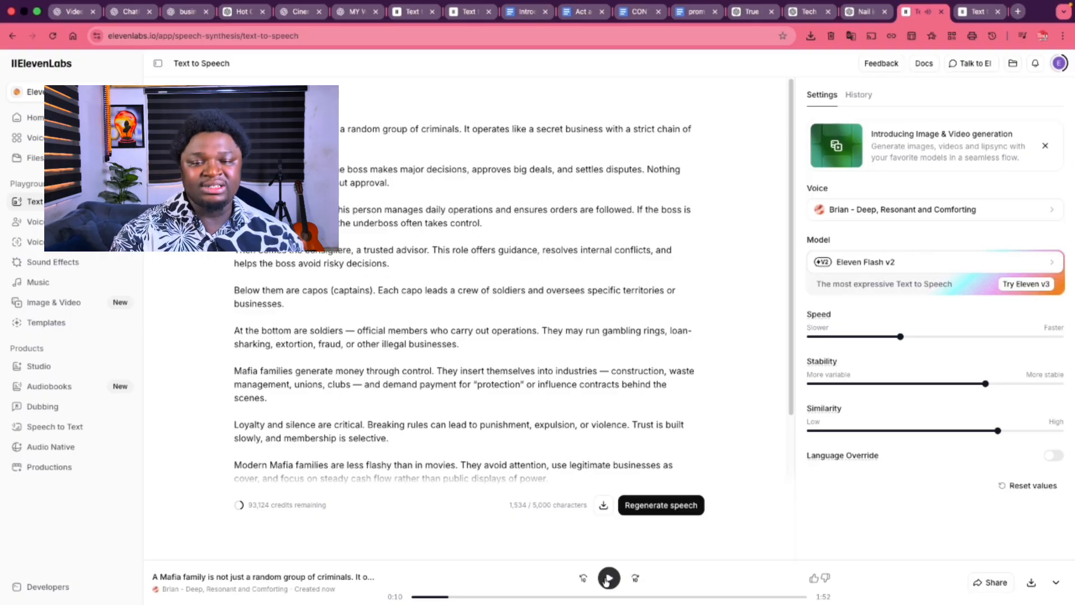
pyautogui.click(608, 578)
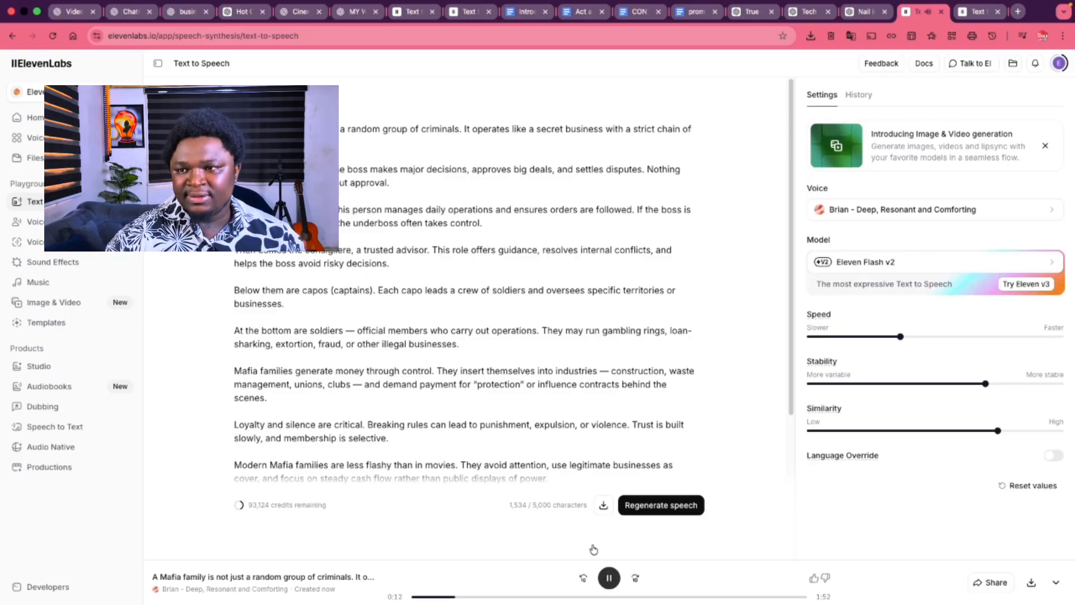
pyautogui.scroll(-3, 488, 331)
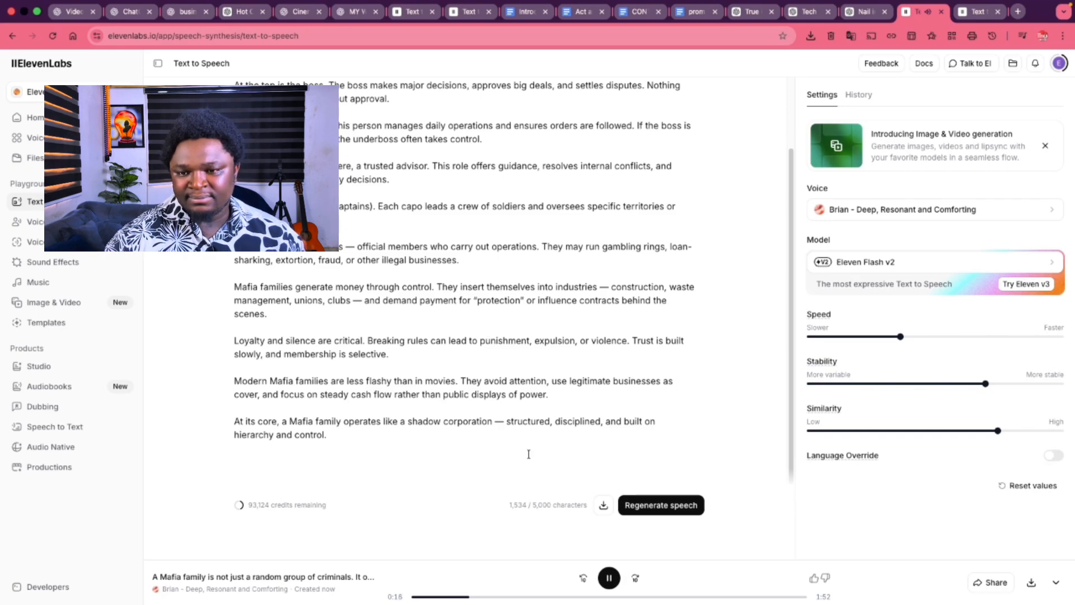
pyautogui.click(605, 572)
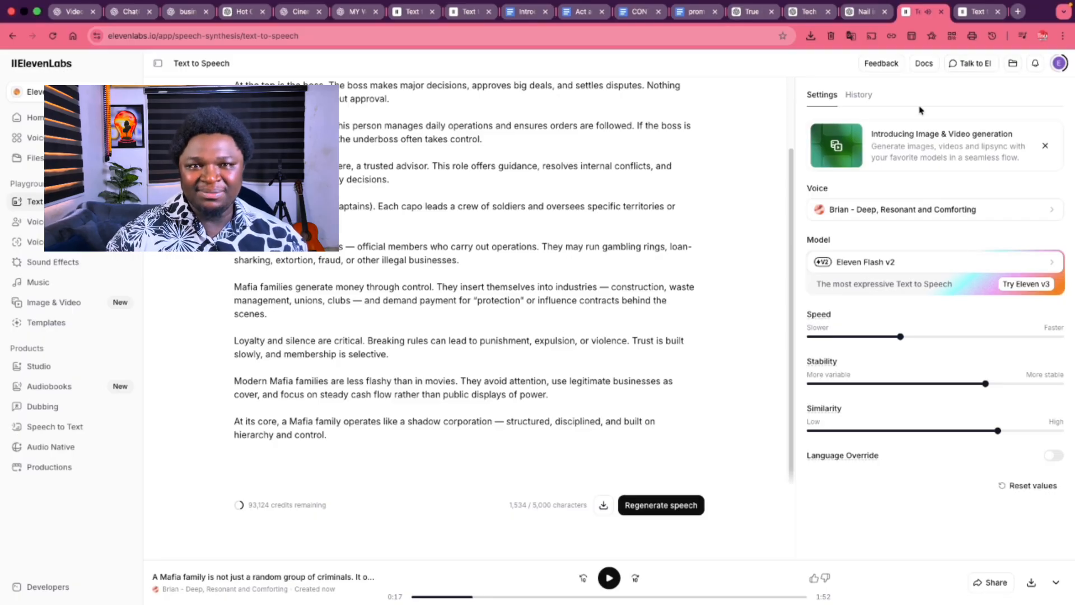
# Go back to the page with the shorter Mafia script and copy its opening line.
pyautogui.click(973, 14)
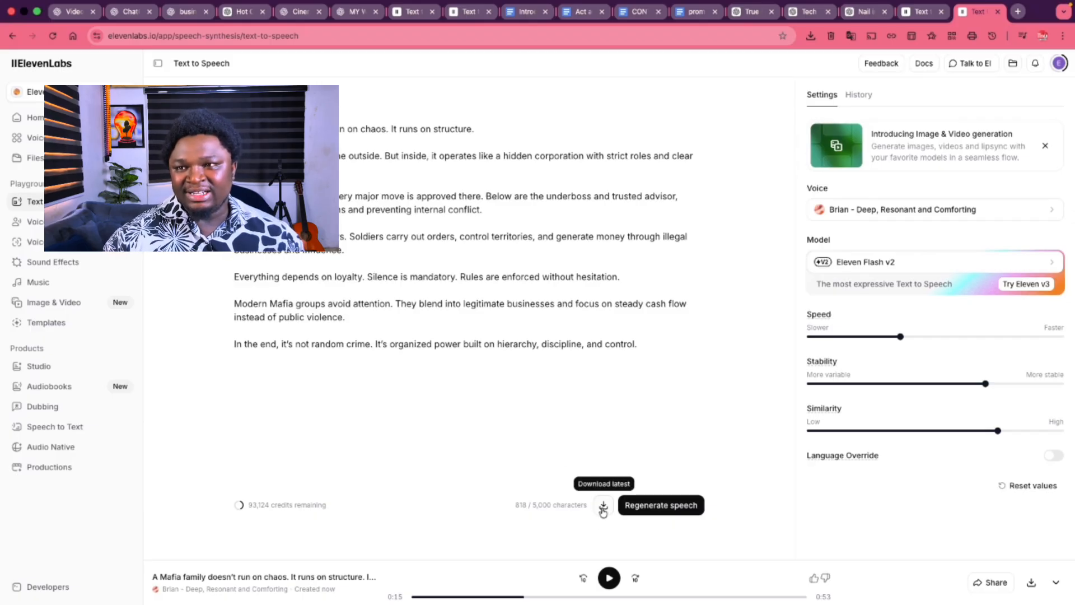
pyautogui.moveTo(234, 129); pyautogui.dragTo(513, 130)
pyautogui.press('super+c')
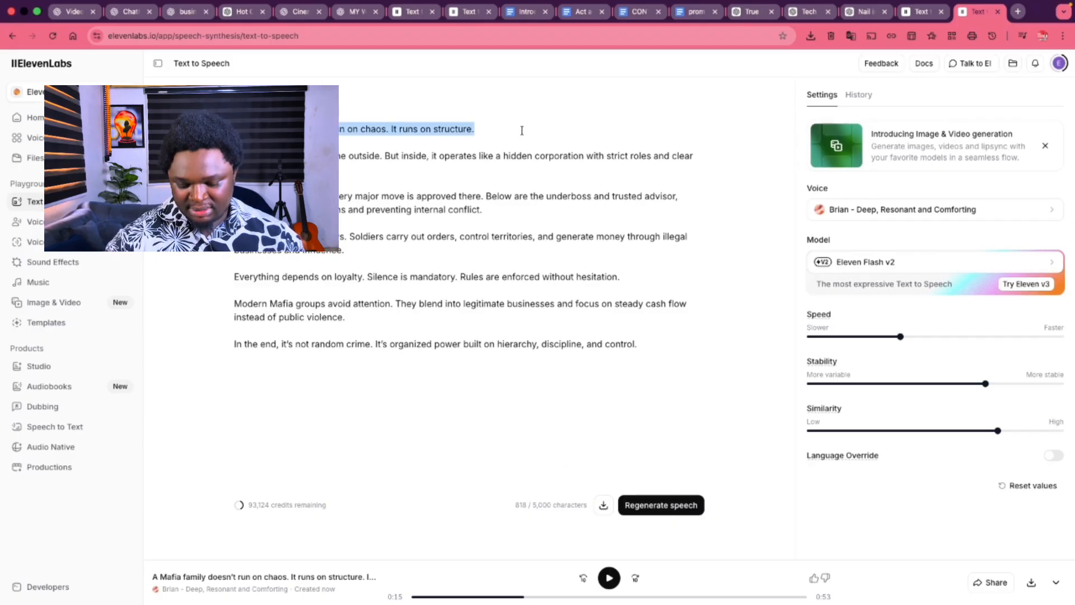
pyautogui.click(602, 387)
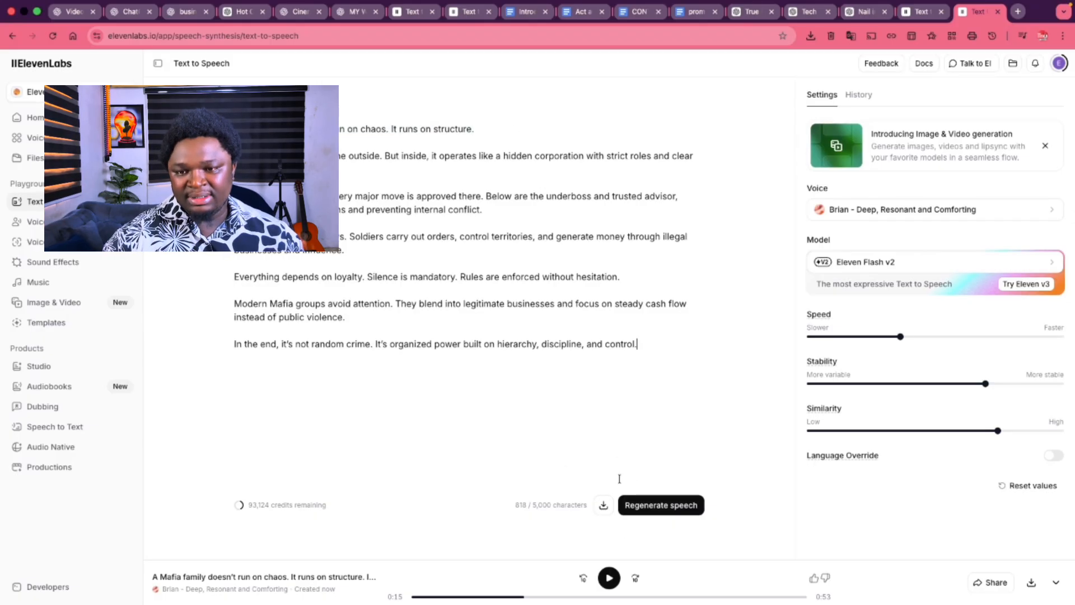
# Download the shorter Mafia script's voiceover to the Movies folder under the name HOW MAFIA FAMILY OPERATES.
pyautogui.click(603, 506)
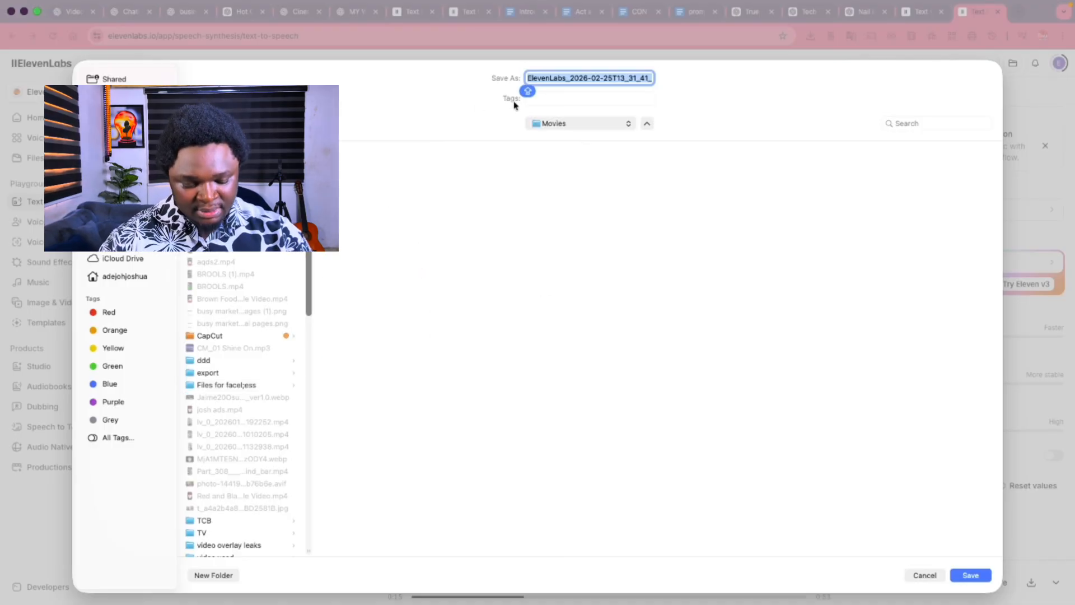
pyautogui.write('HOW MA')
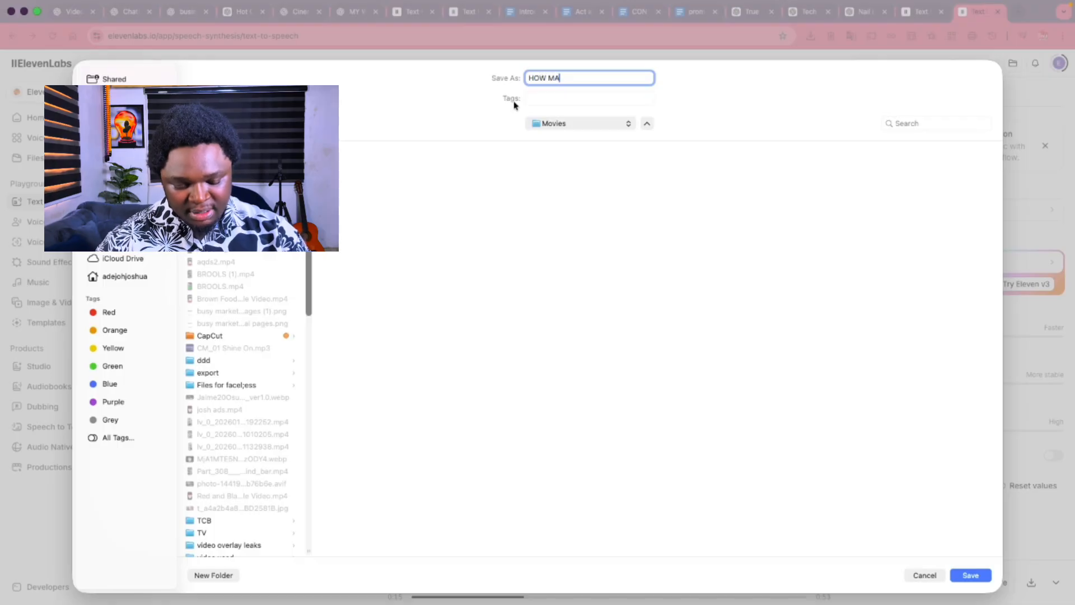
pyautogui.write('FIA FAM')
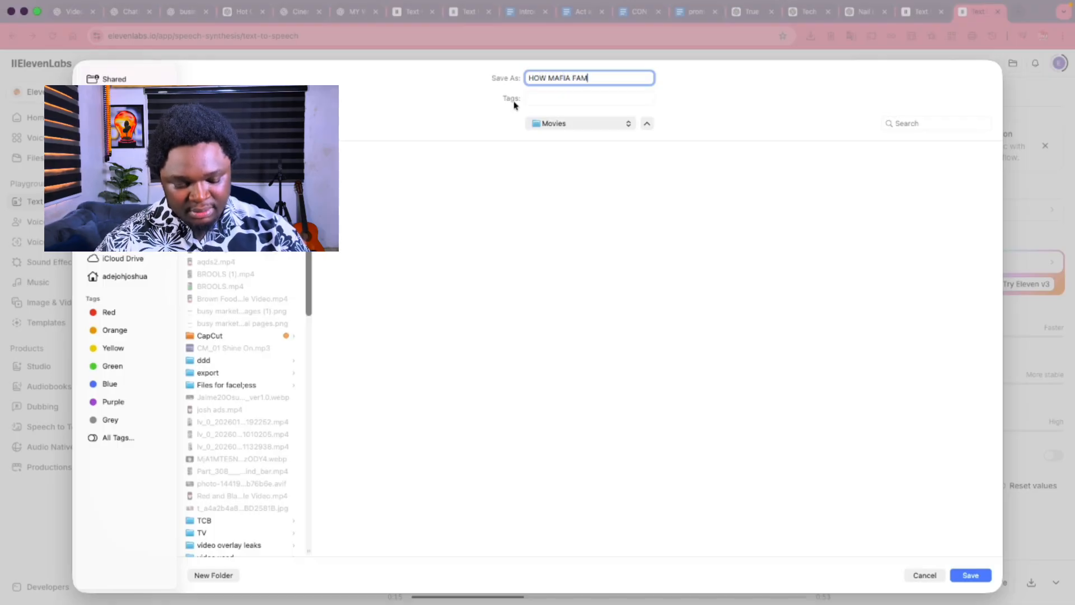
pyautogui.write('ILY OPER')
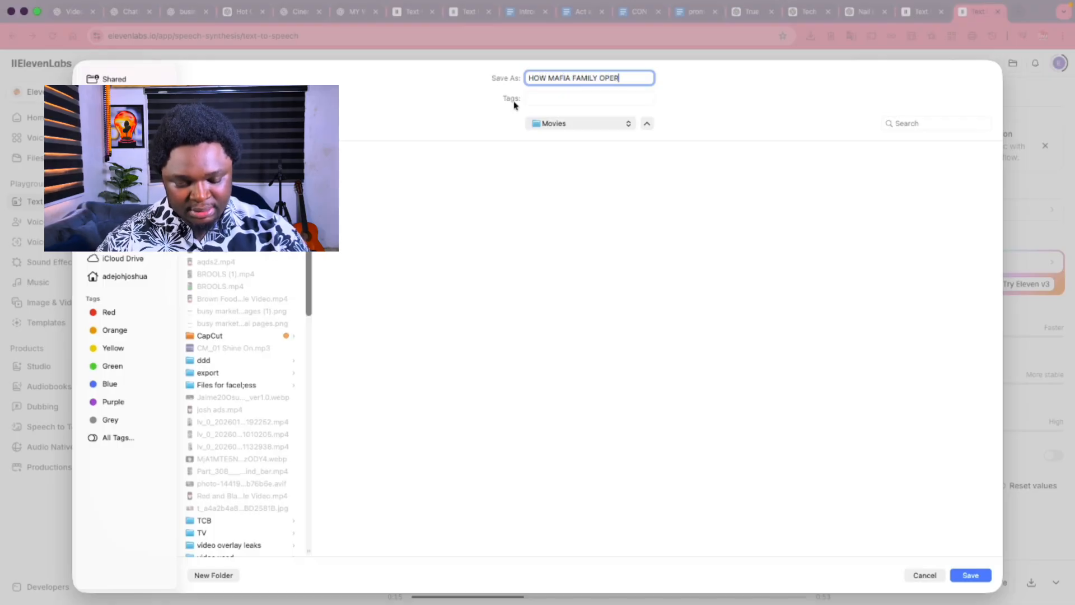
pyautogui.write('ATES')
pyautogui.press('Return')
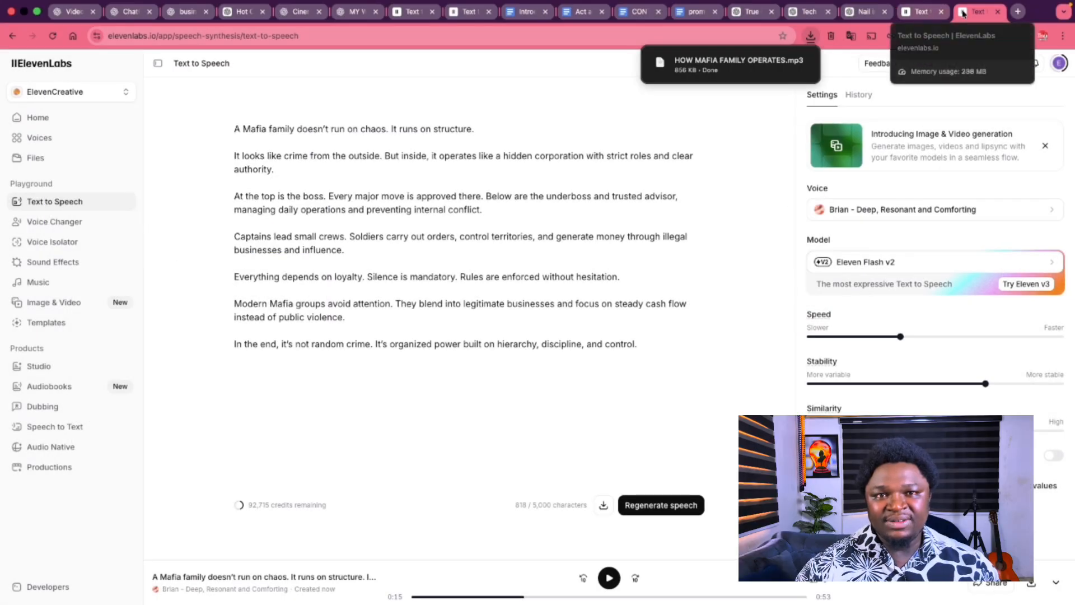
# Open a new browser tab and search Google for googlestudio.
pyautogui.click(1018, 12)
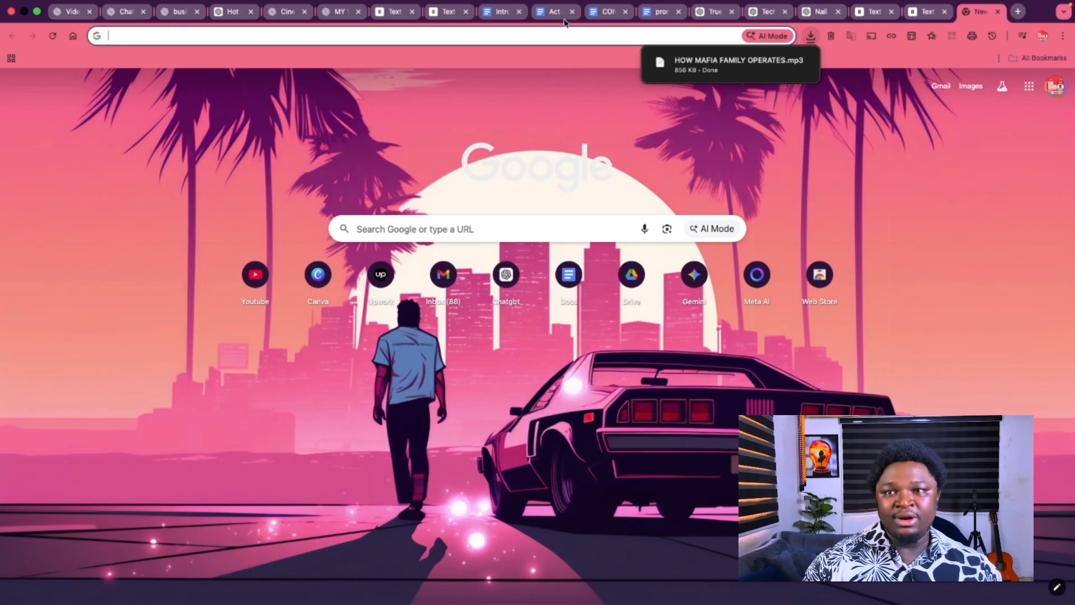
pyautogui.click(565, 41)
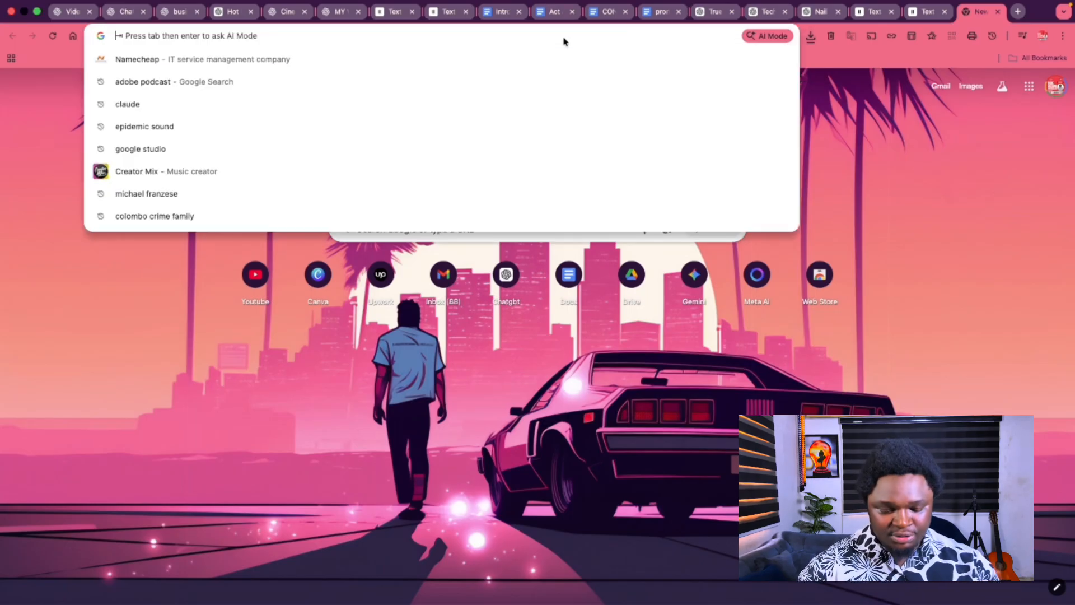
pyautogui.write('GG')
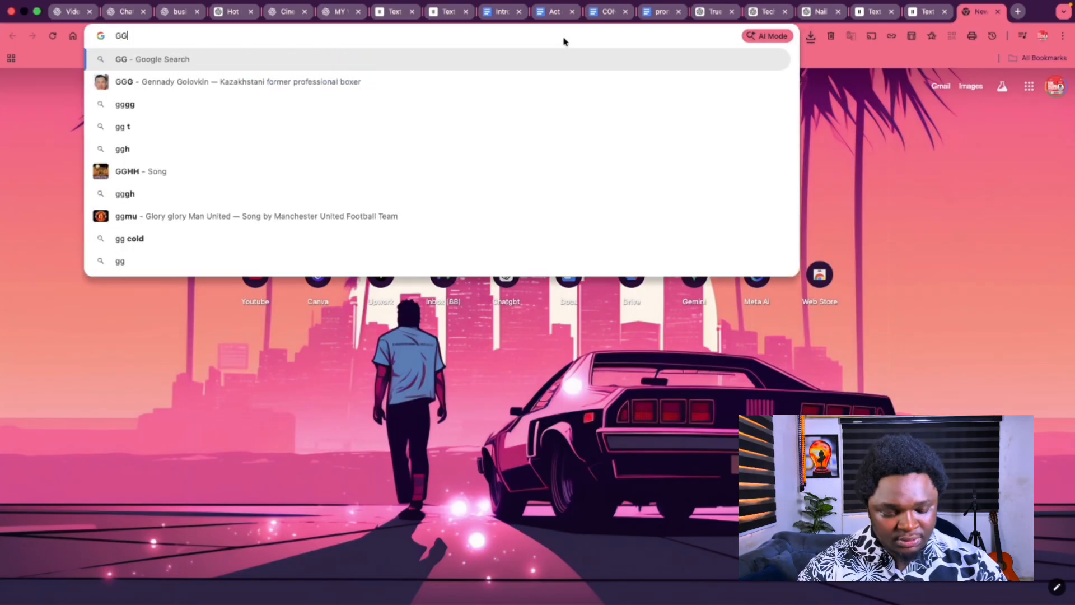
pyautogui.press('BackSpace')
pyautogui.write('OO')
pyautogui.press('Return')
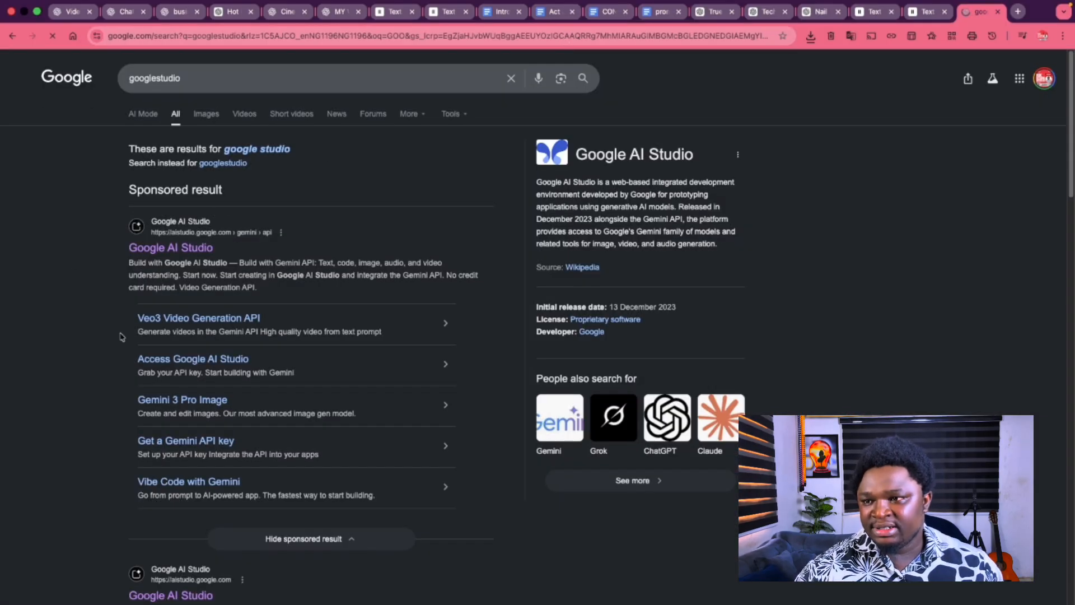
# Look at the sponsored Google AI Studio result, return to the results and open the regular Google AI Studio result instead.
pyautogui.click(193, 250)
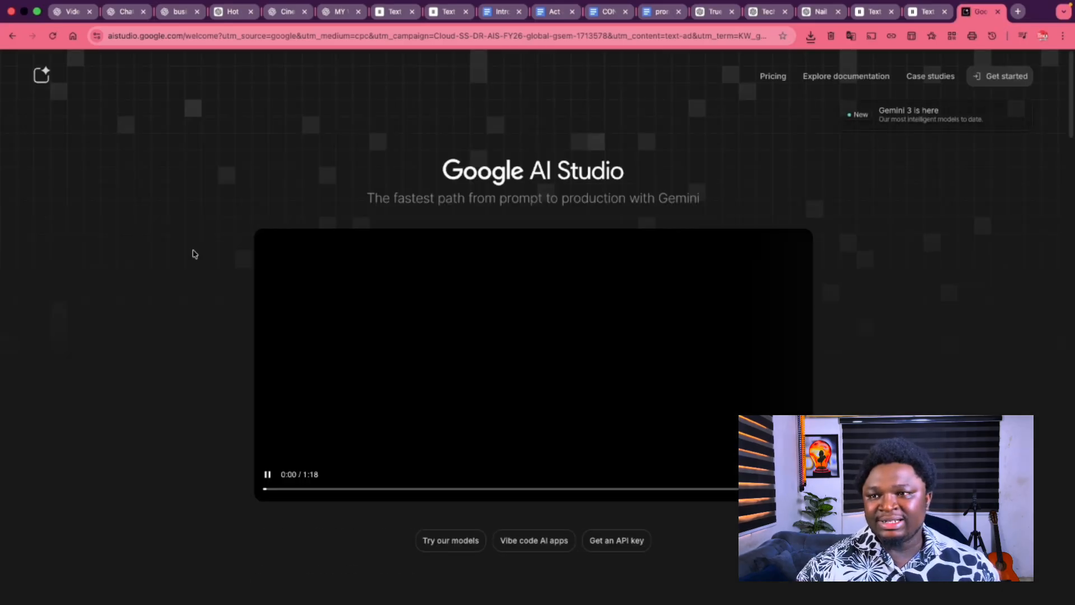
pyautogui.click(14, 37)
pyautogui.scroll(-5, 210, 395)
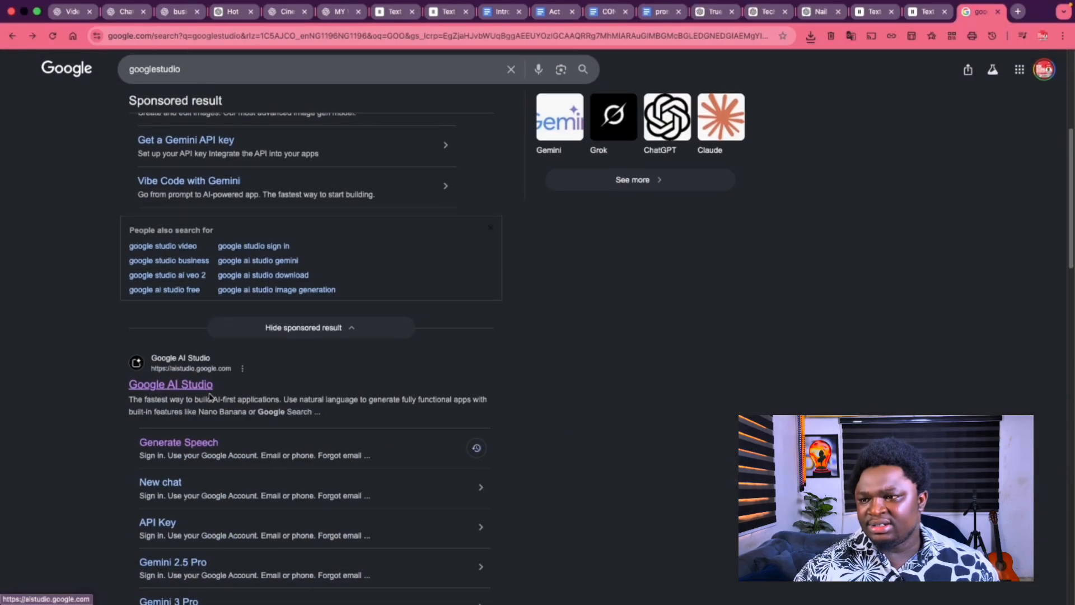
pyautogui.click(191, 386)
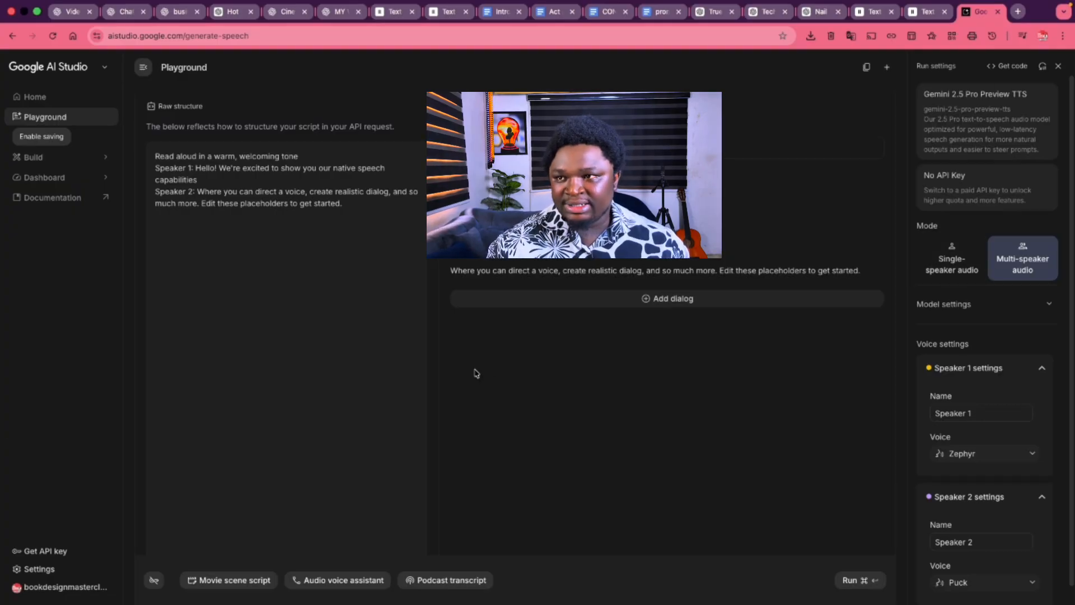
# Compare the single-speaker and multi-speaker modes of speech generation and settle on single-speaker audio.
pyautogui.click(944, 263)
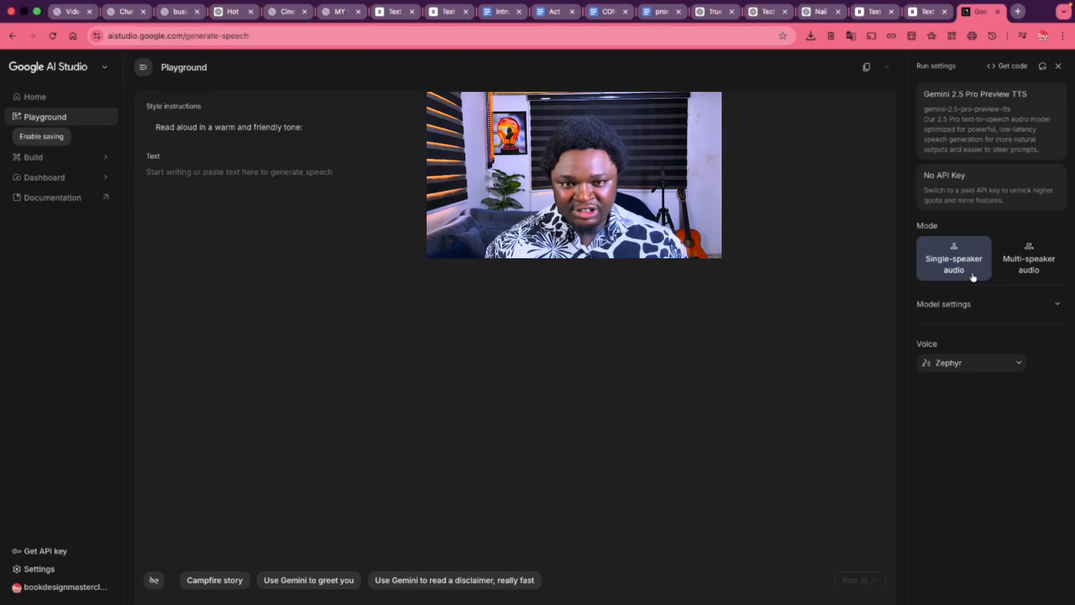
pyautogui.click(1030, 271)
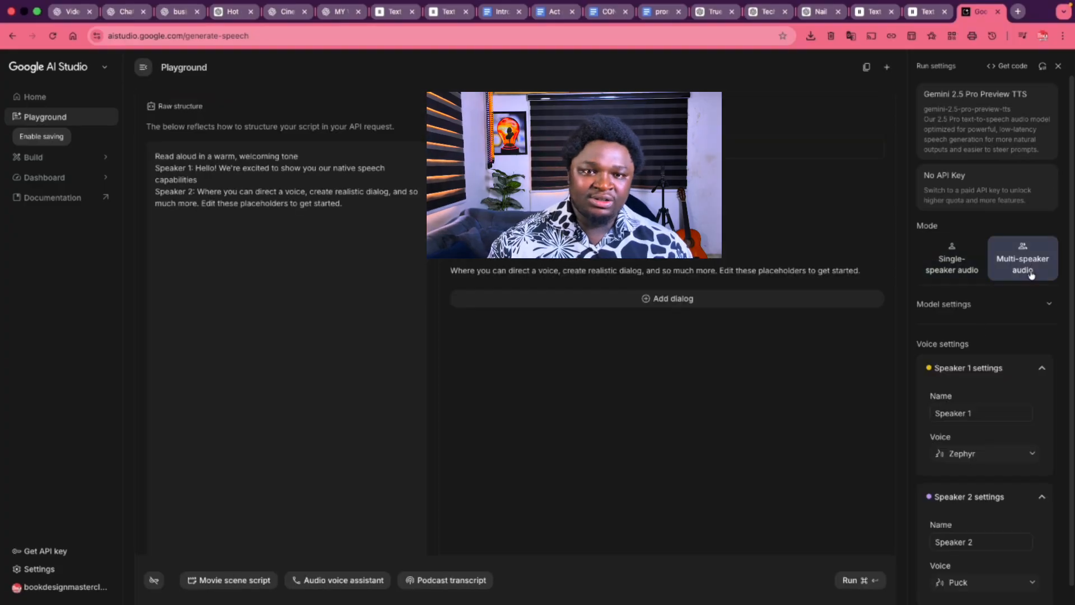
pyautogui.click(958, 256)
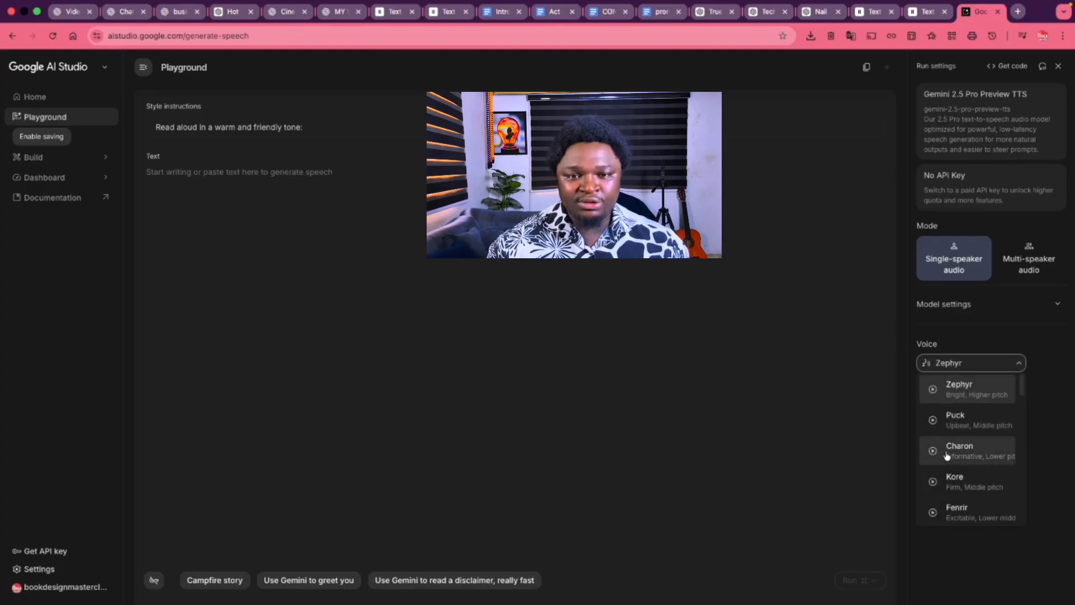
# Preview the Zephyr, Puck, Charon, Kore and Fenrir voices and choose Charon as the speaking voice.
pyautogui.click(933, 393)
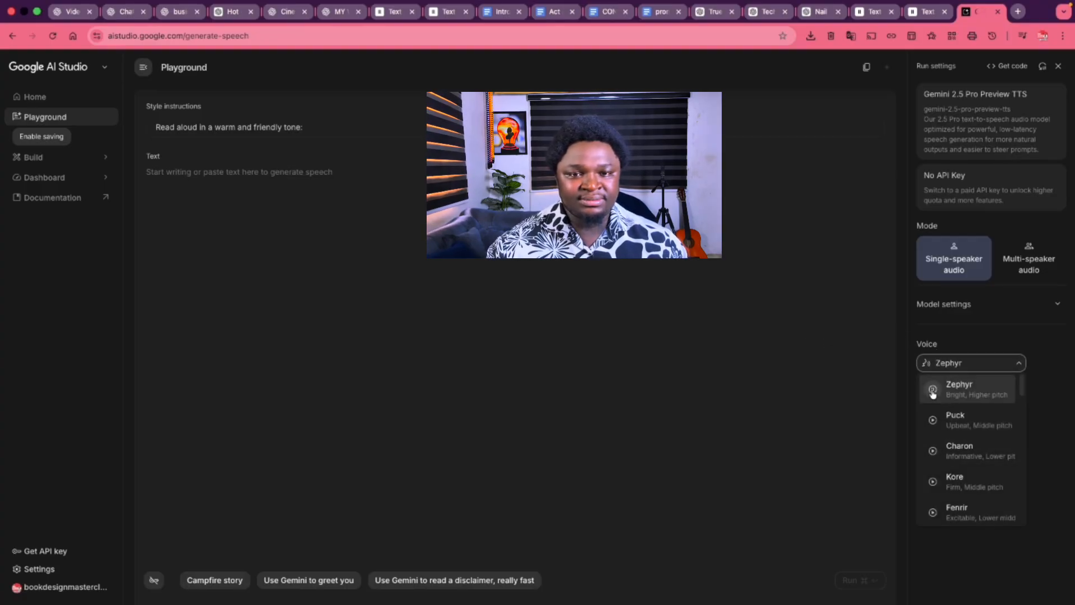
pyautogui.click(933, 420)
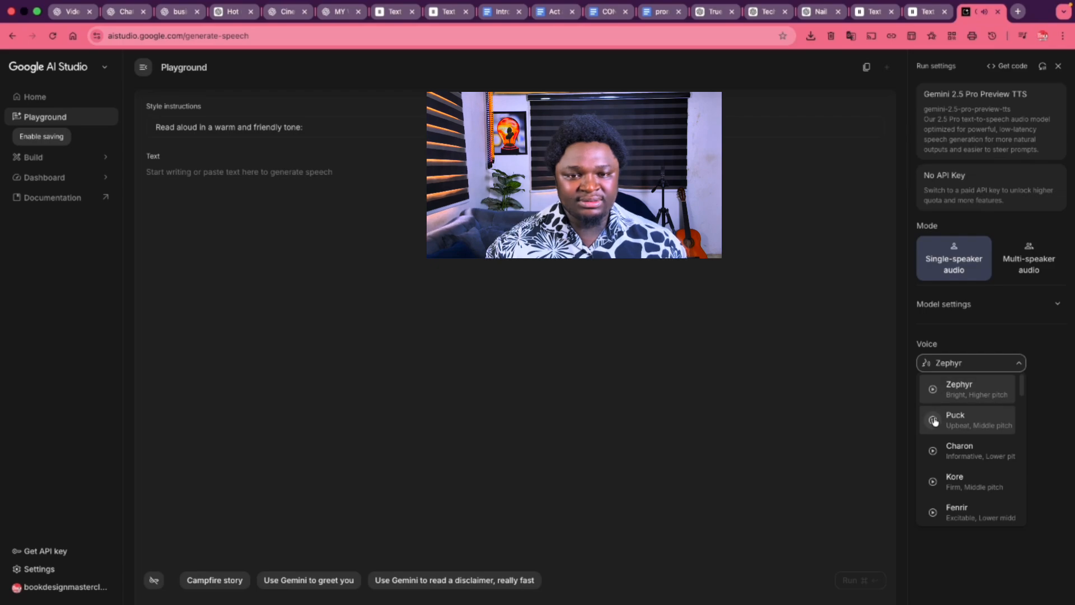
pyautogui.click(932, 451)
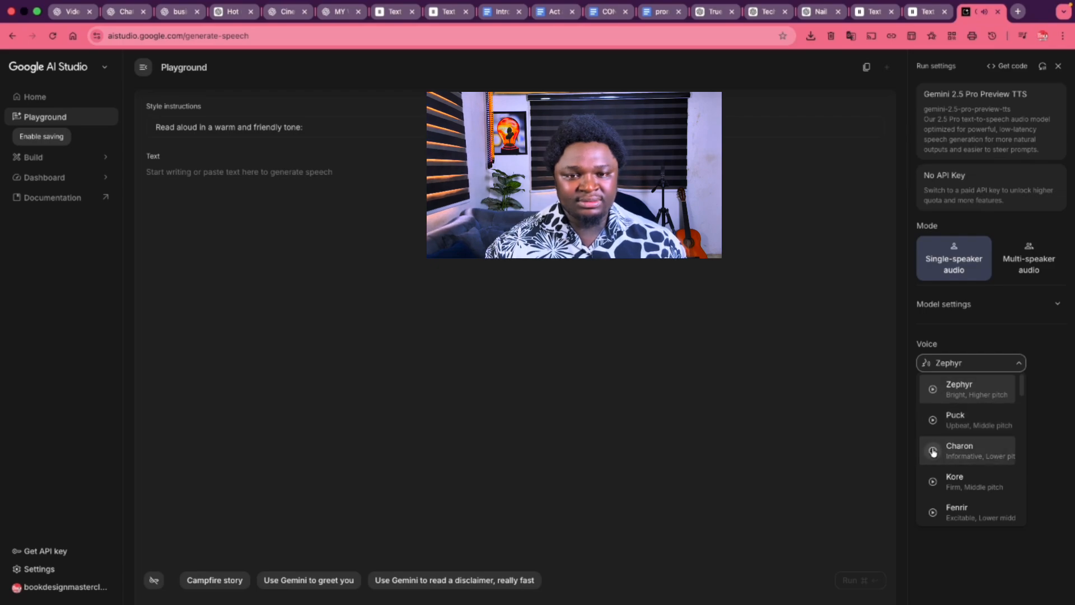
pyautogui.click(933, 481)
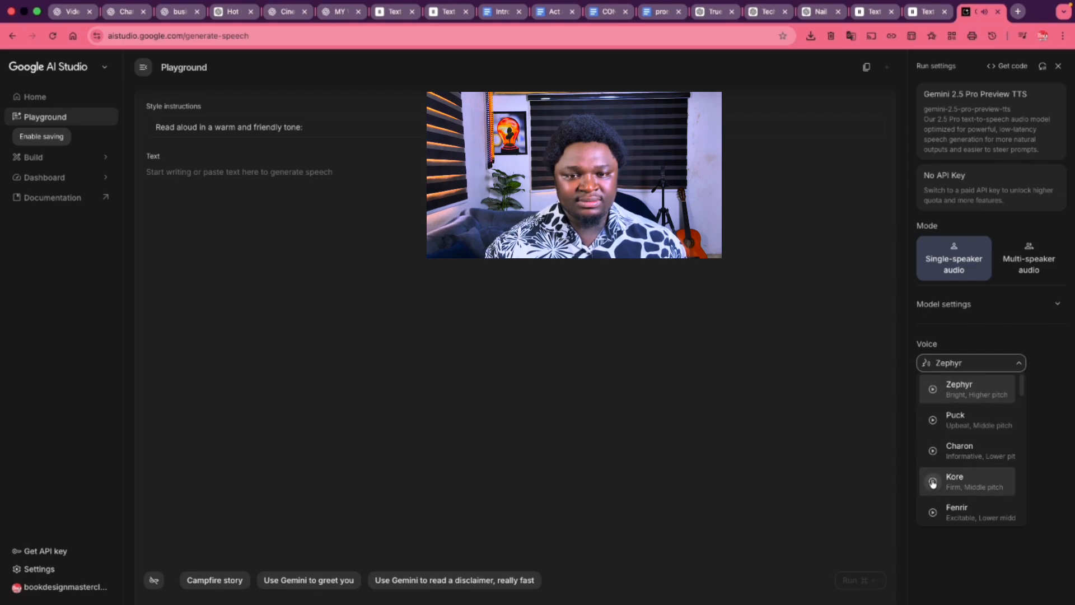
pyautogui.click(932, 513)
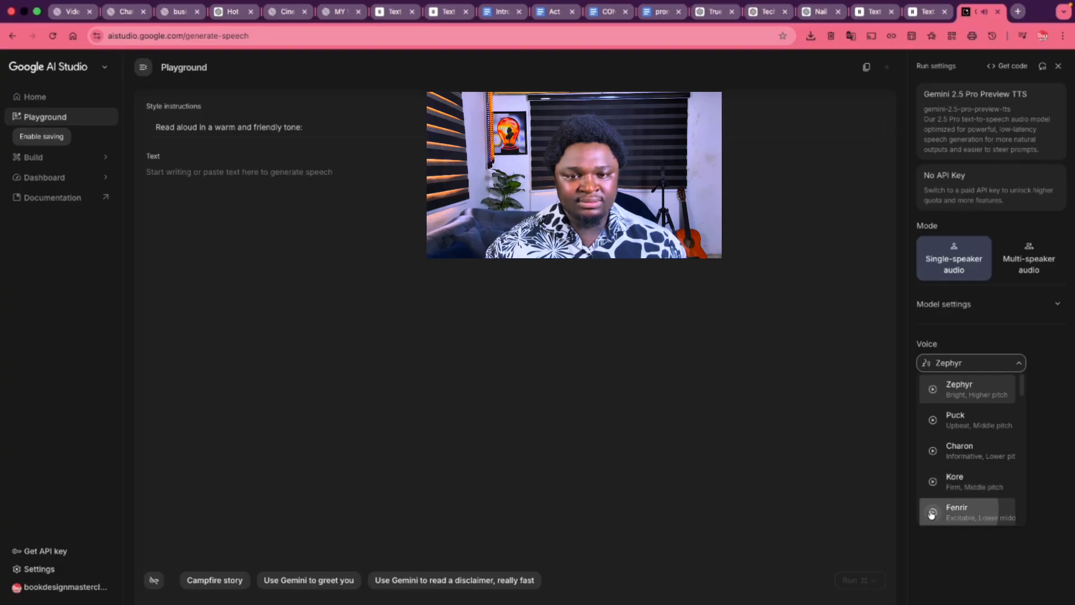
pyautogui.click(960, 448)
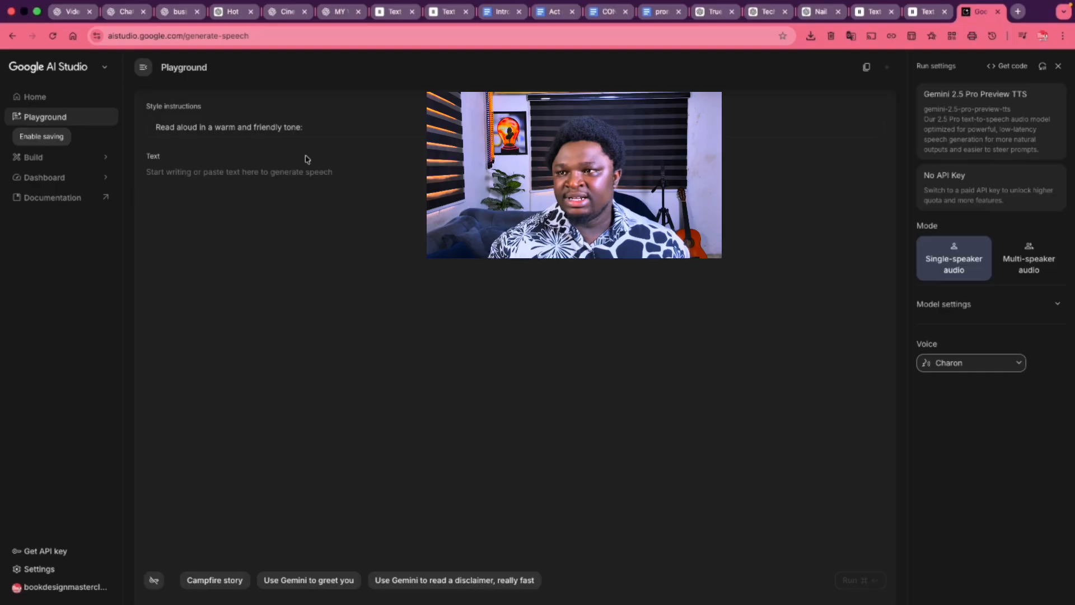
# Paste the copied opening line as the speech text and copy the full shorter Mafia script from the ElevenLabs page.
pyautogui.click(205, 188)
pyautogui.press('super+v')
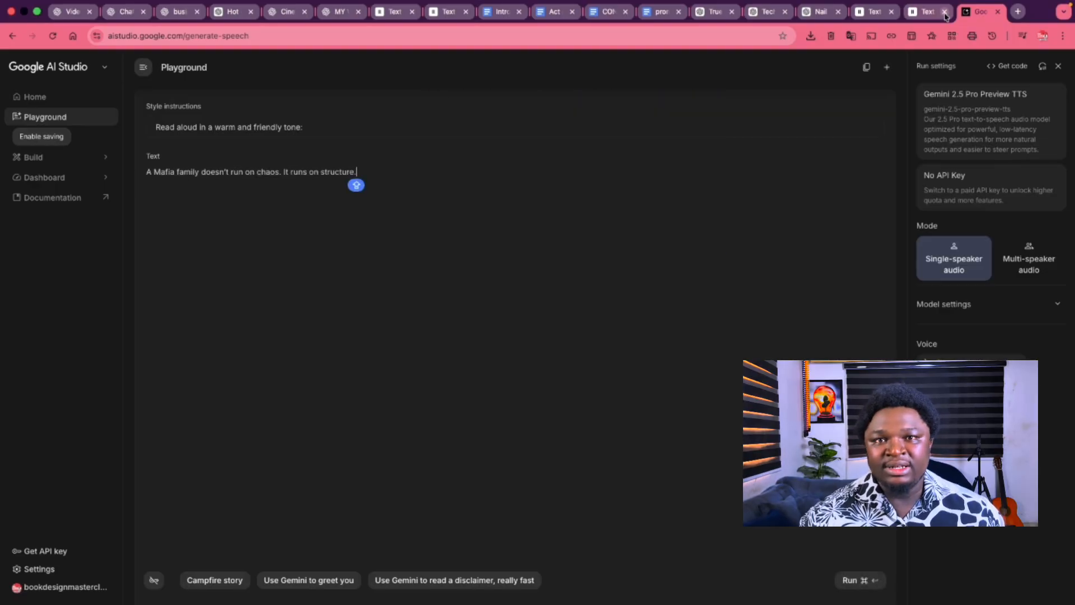
pyautogui.click(927, 14)
pyautogui.moveTo(659, 352); pyautogui.dragTo(224, 106)
pyautogui.press('super+c')
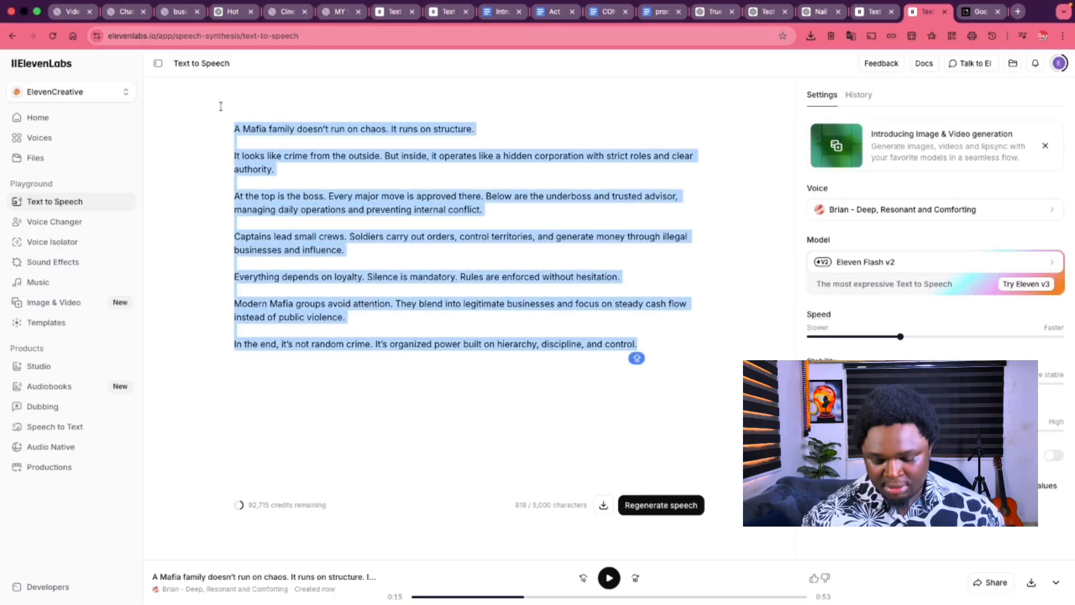
# Switch to Google AI Studio, replace the speech text with the copied Mafia family script, and generate the single-speaker audio.
pyautogui.click(960, 15)
pyautogui.press('super+a')
pyautogui.press('super+v')
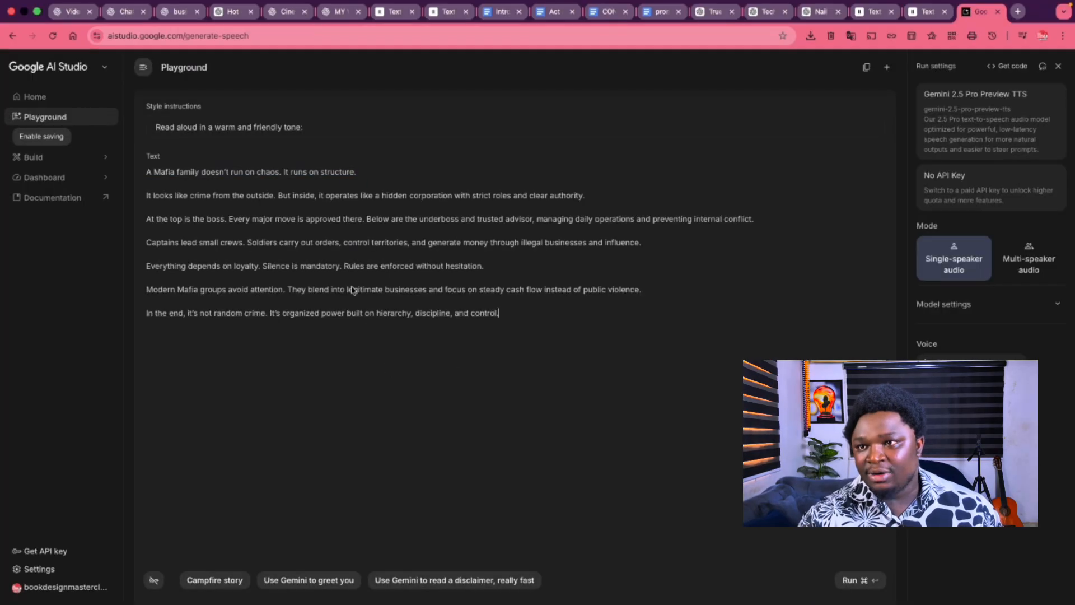
pyautogui.click(845, 580)
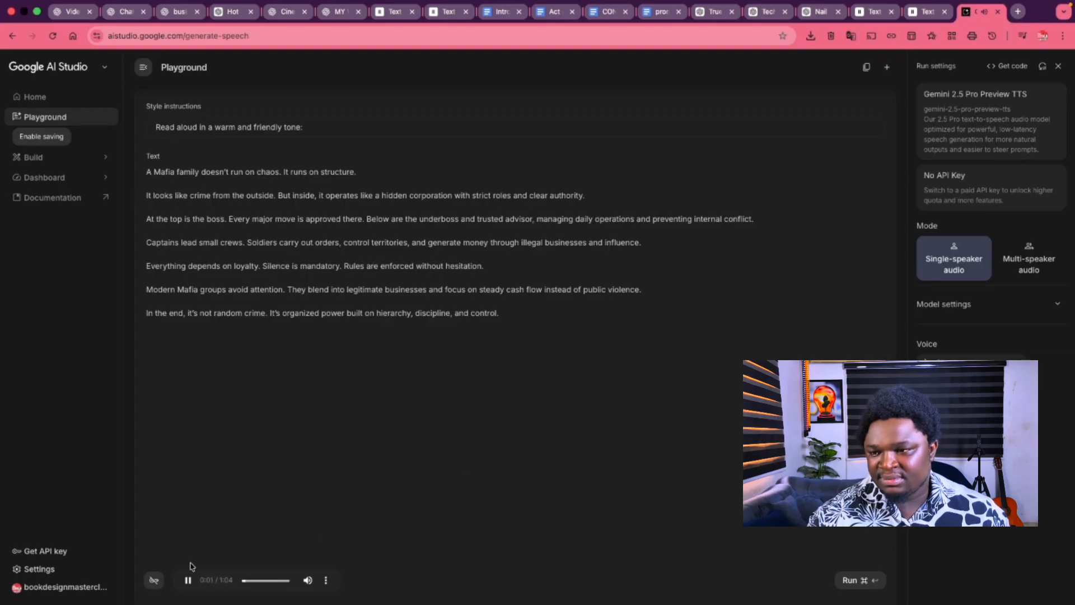
# Listen to the opening seconds of the generated speech from the start, then pause it.
pyautogui.click(187, 580)
pyautogui.click(246, 581)
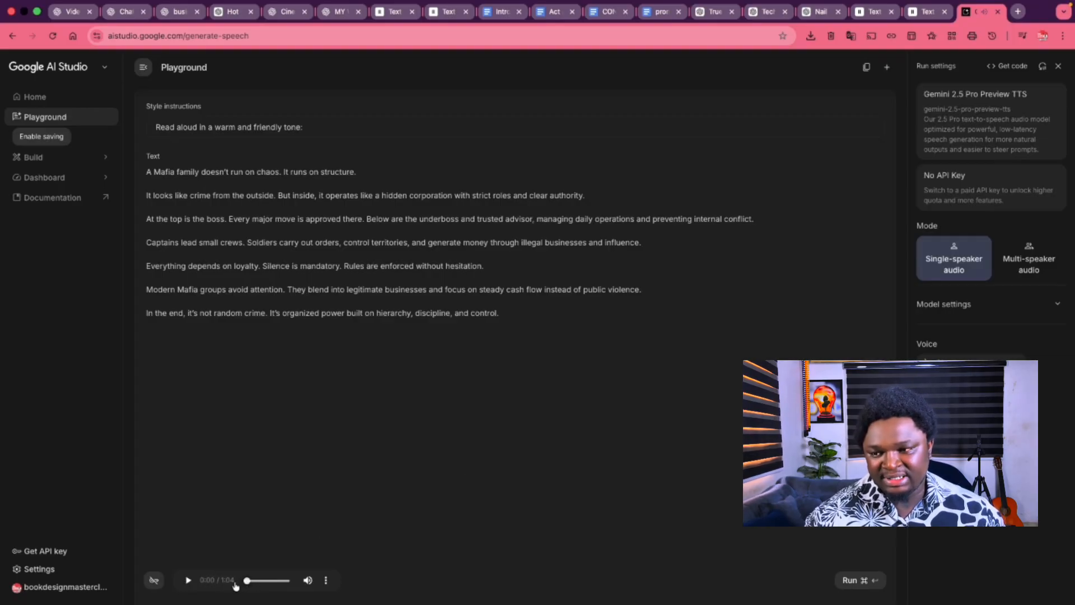
pyautogui.click(189, 581)
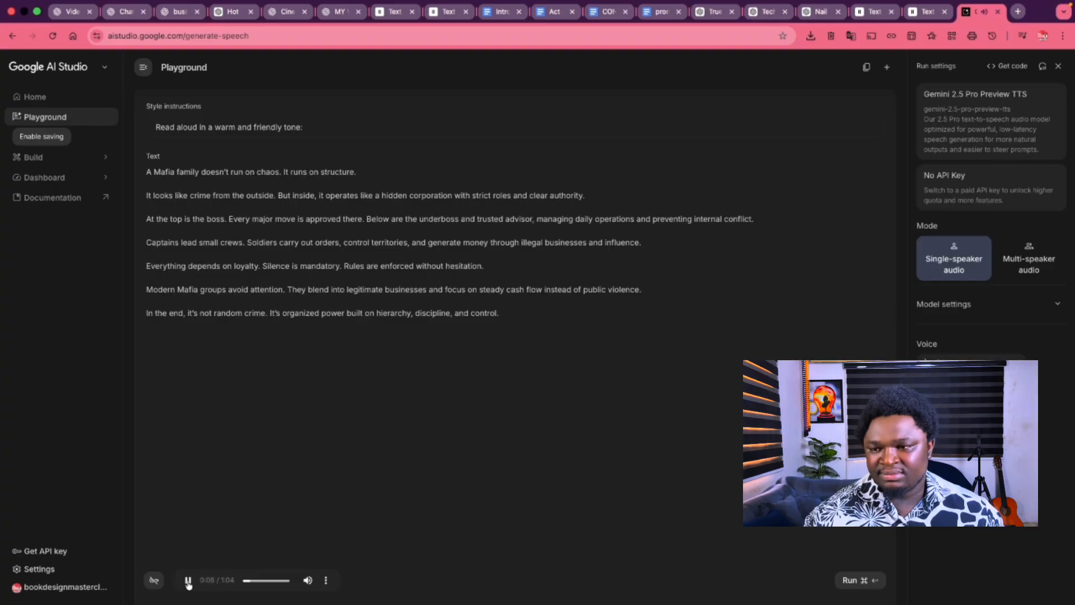
pyautogui.click(188, 581)
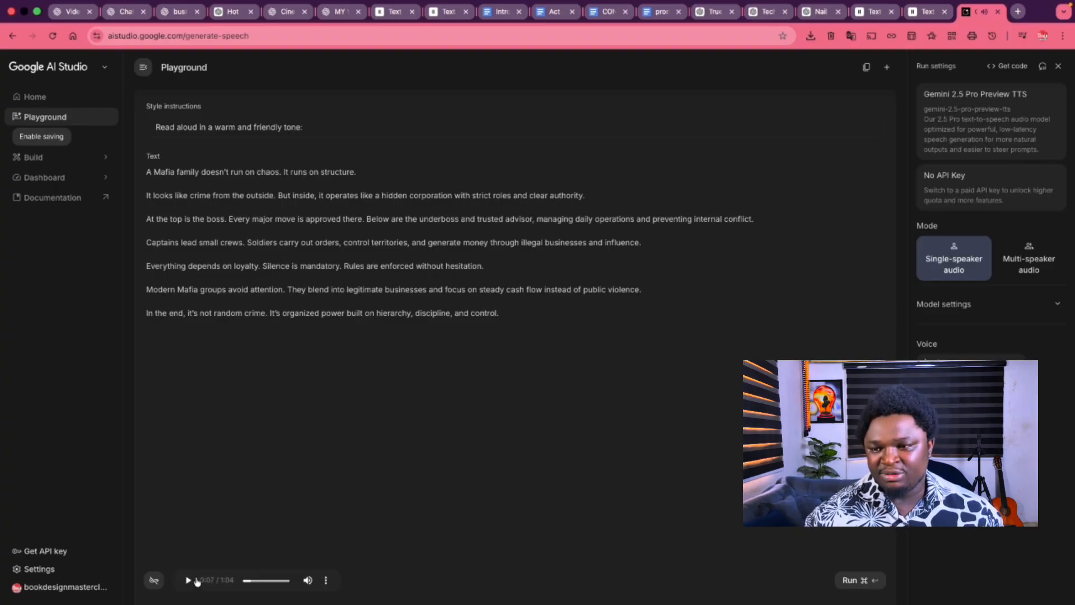
# Download the generated audio to the Movies folder as "MAFIA FAMILY GOOGLE STUDION VOICE".
pyautogui.click(326, 584)
pyautogui.click(264, 546)
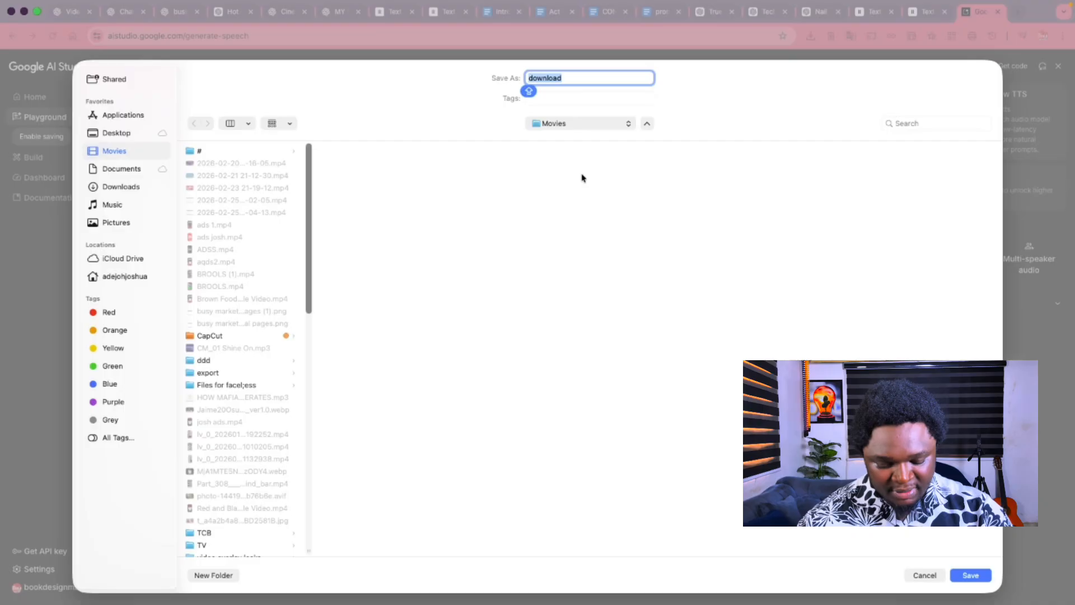
pyautogui.write('MAFIA FA')
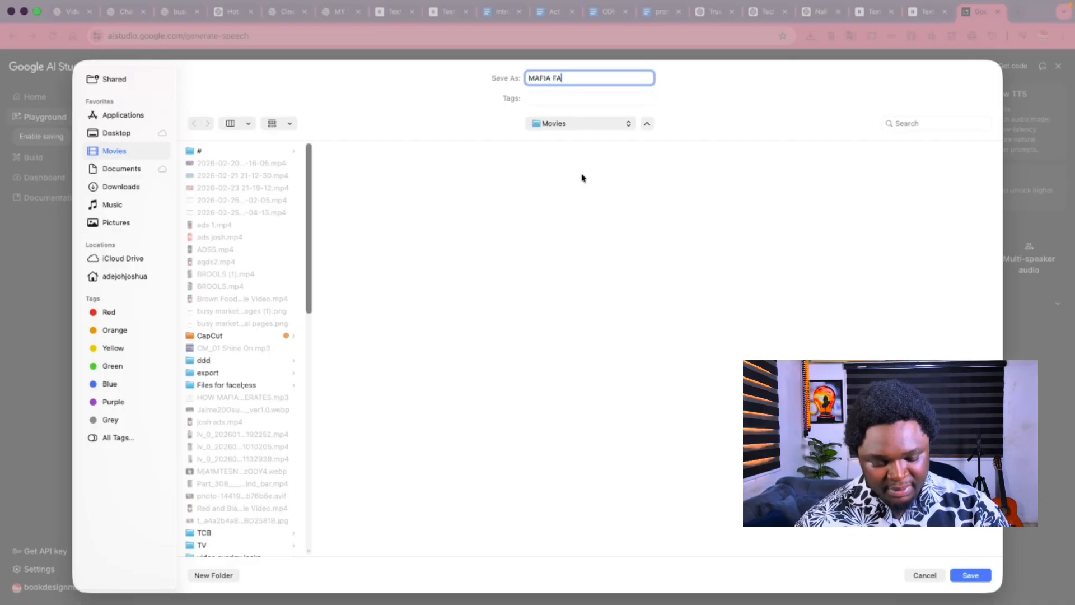
pyautogui.write('MILY GOOG')
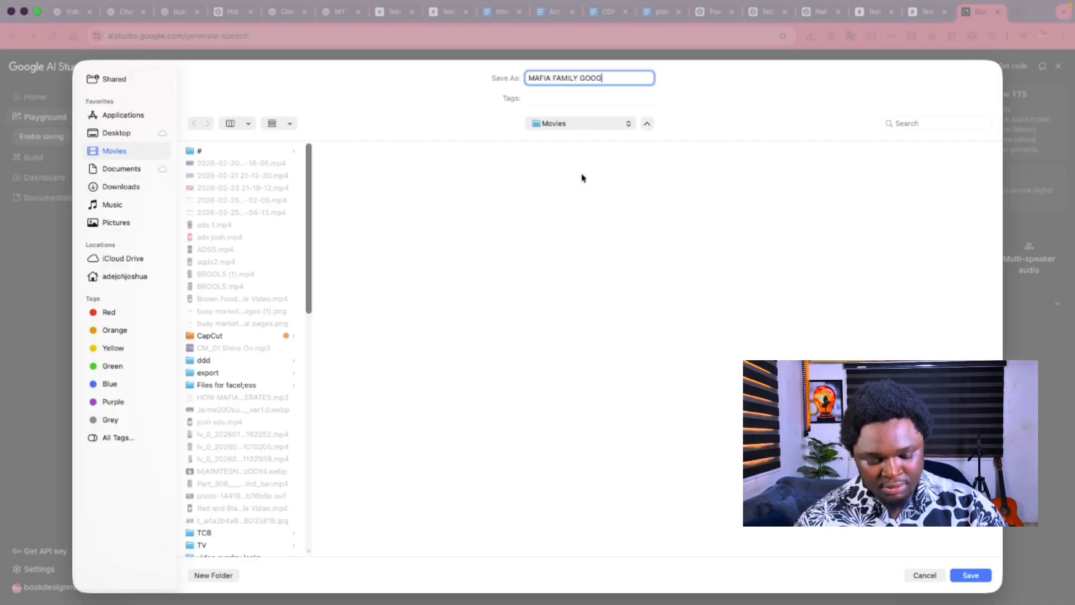
pyautogui.write('LE STUDIO')
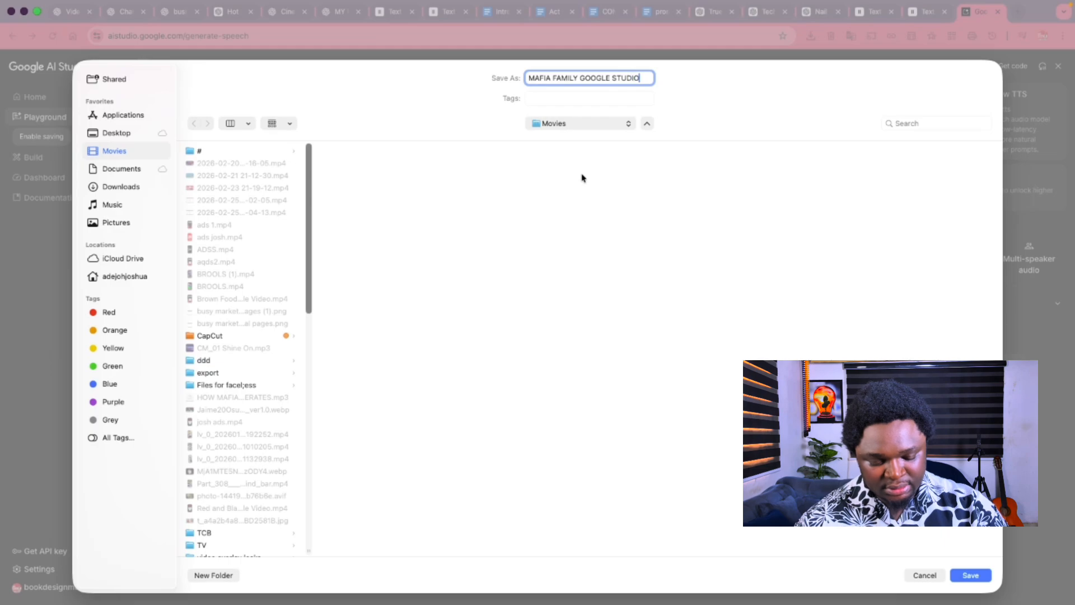
pyautogui.write('N VOIC')
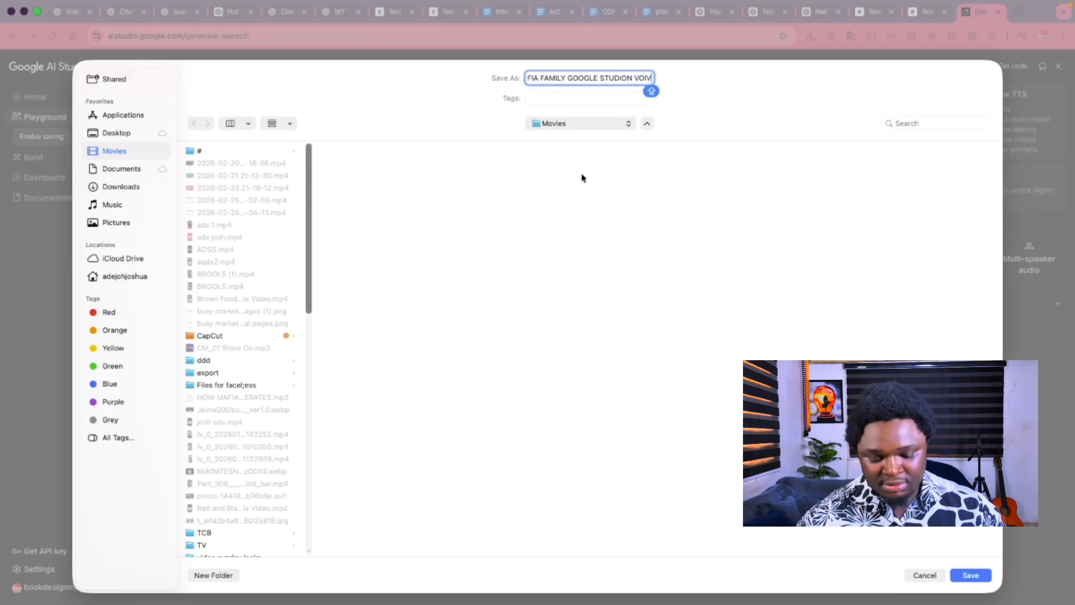
pyautogui.press('BackSpace')
pyautogui.write('CE')
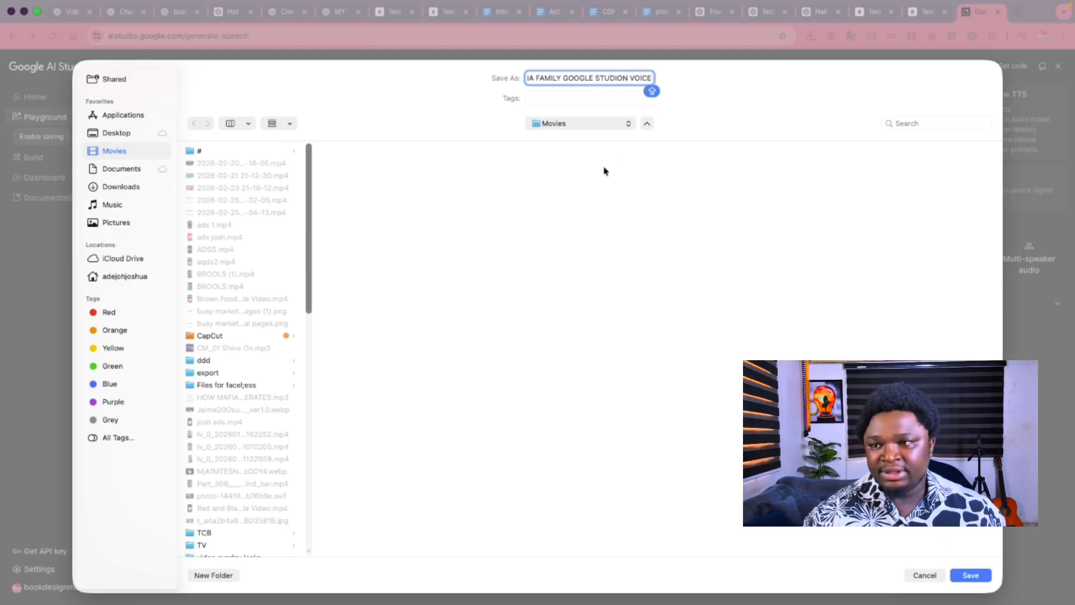
pyautogui.click(973, 579)
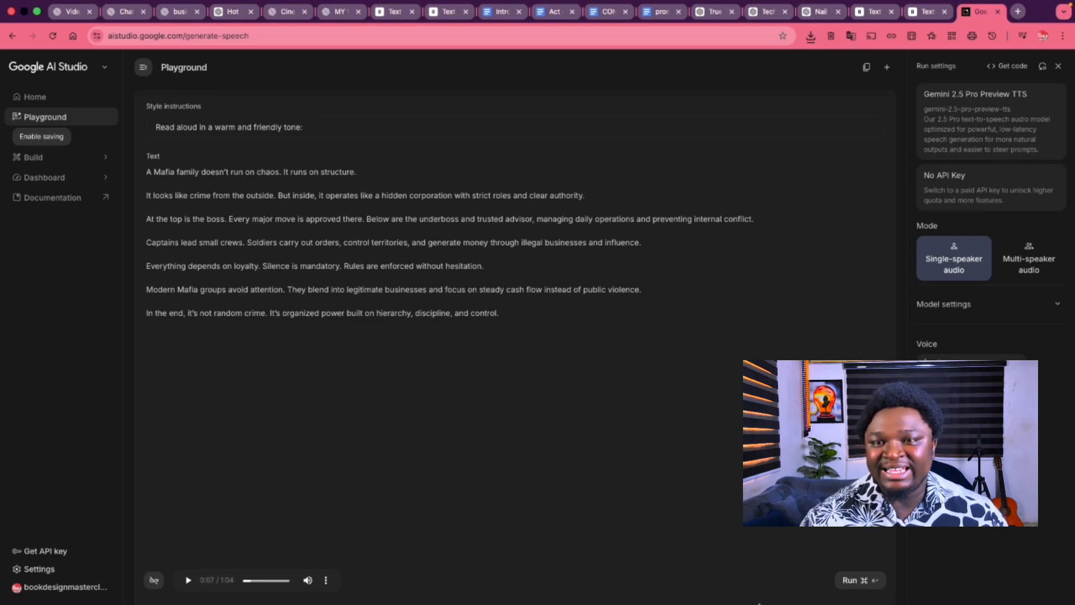
# Open Meta AI at meta.ai in a new browser tab.
pyautogui.moveTo(757, 604)
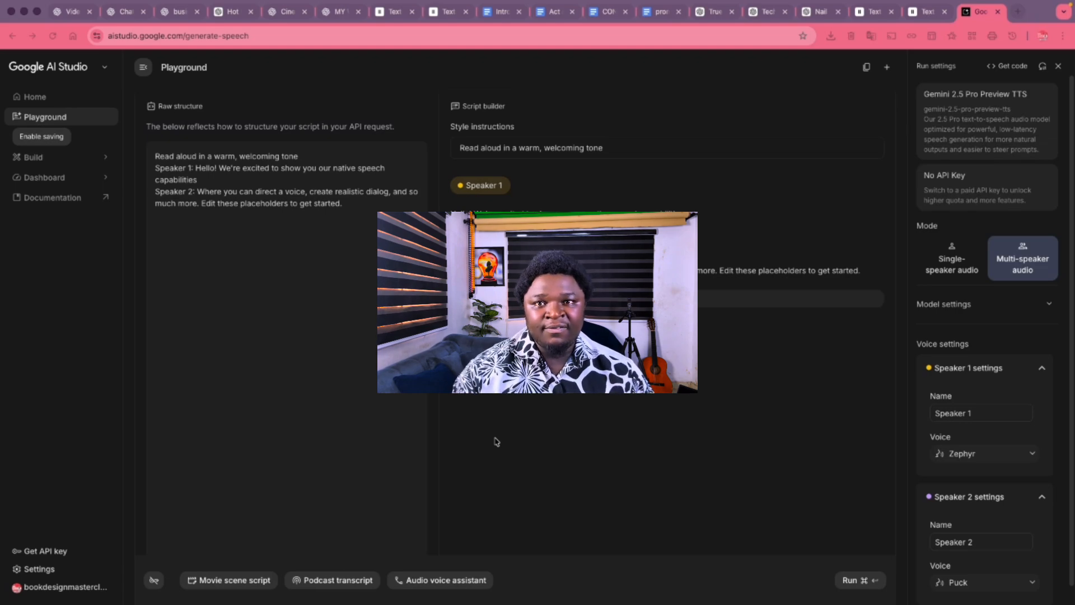
pyautogui.click(1016, 13)
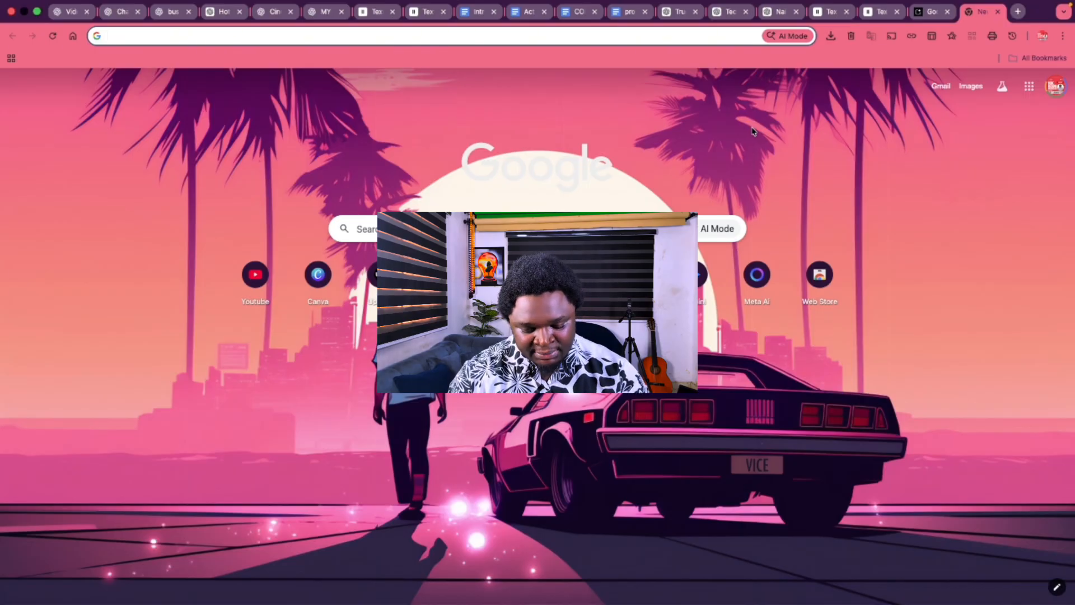
pyautogui.write('META.ai')
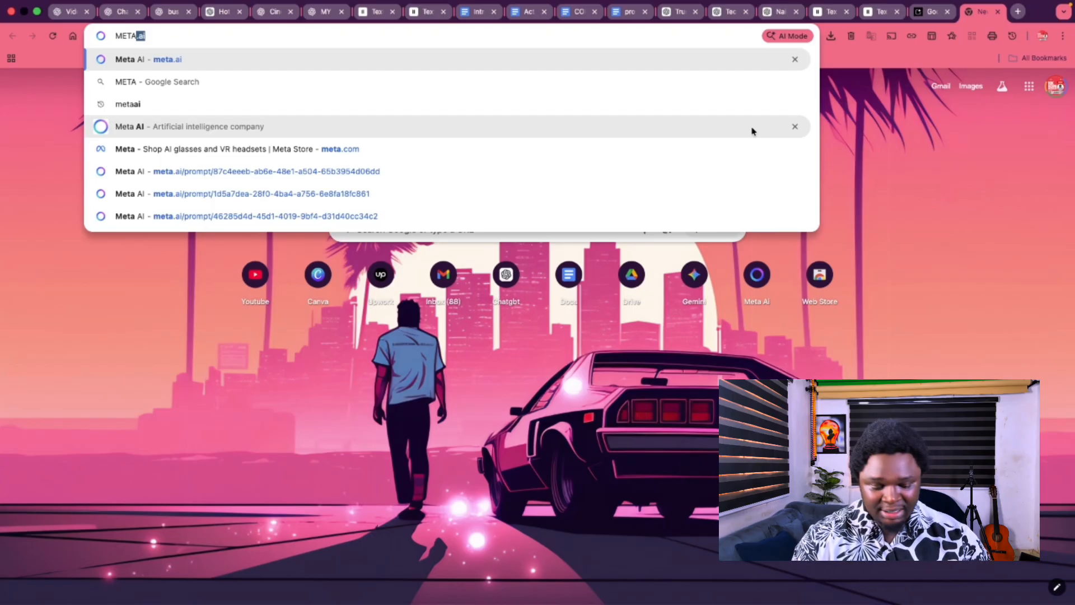
pyautogui.press('Return')
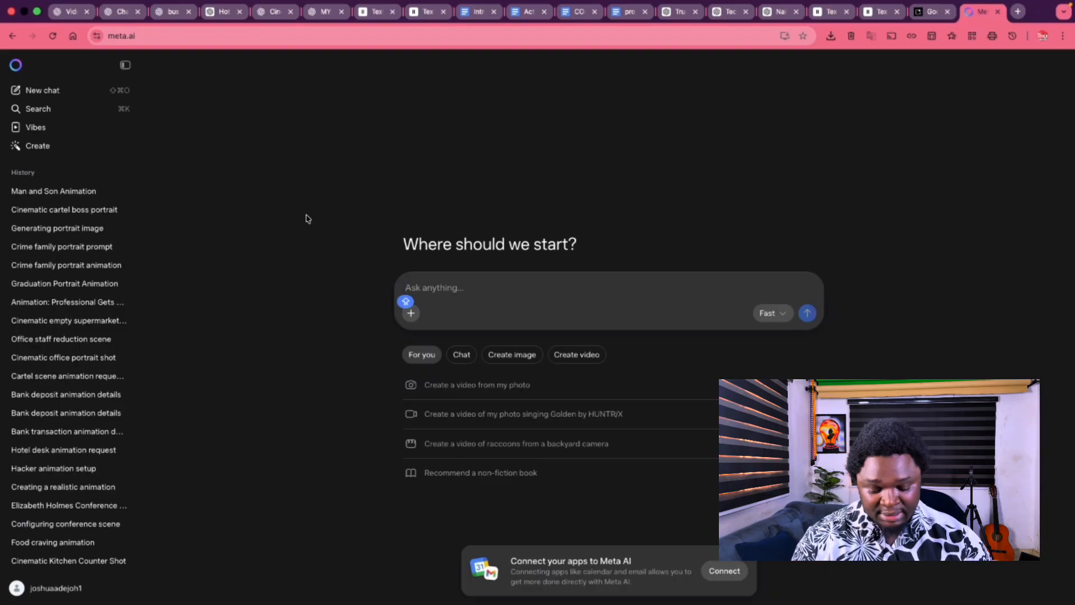
# Submit the image prompt "A SHOT OF A MAN AND HIS SON" to Meta AI.
pyautogui.write('A')
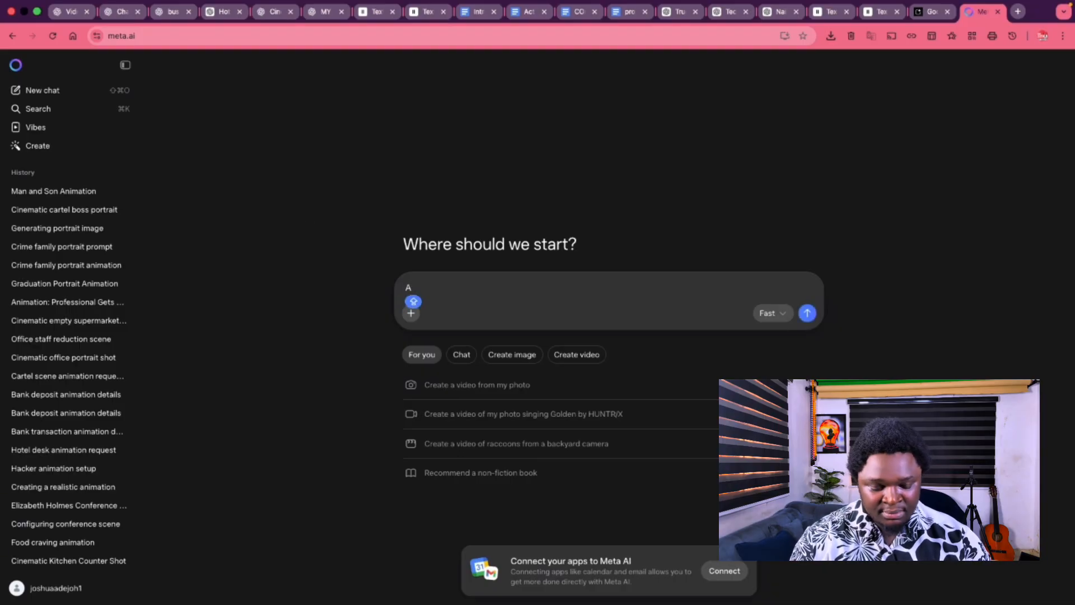
pyautogui.write(' SHOT OF AS')
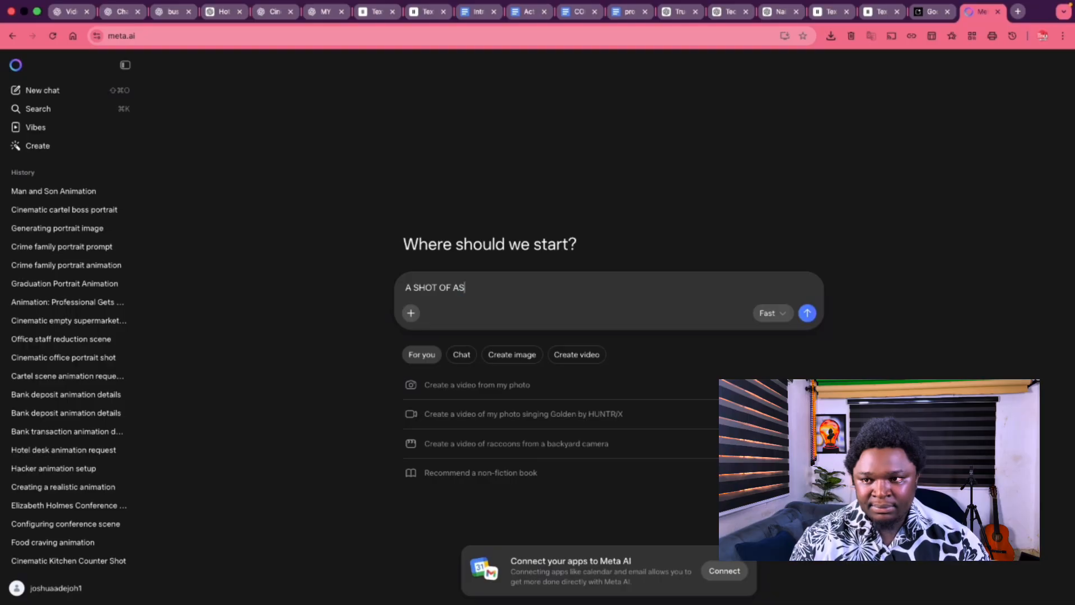
pyautogui.press('BackSpace')
pyautogui.write('MAN AN')
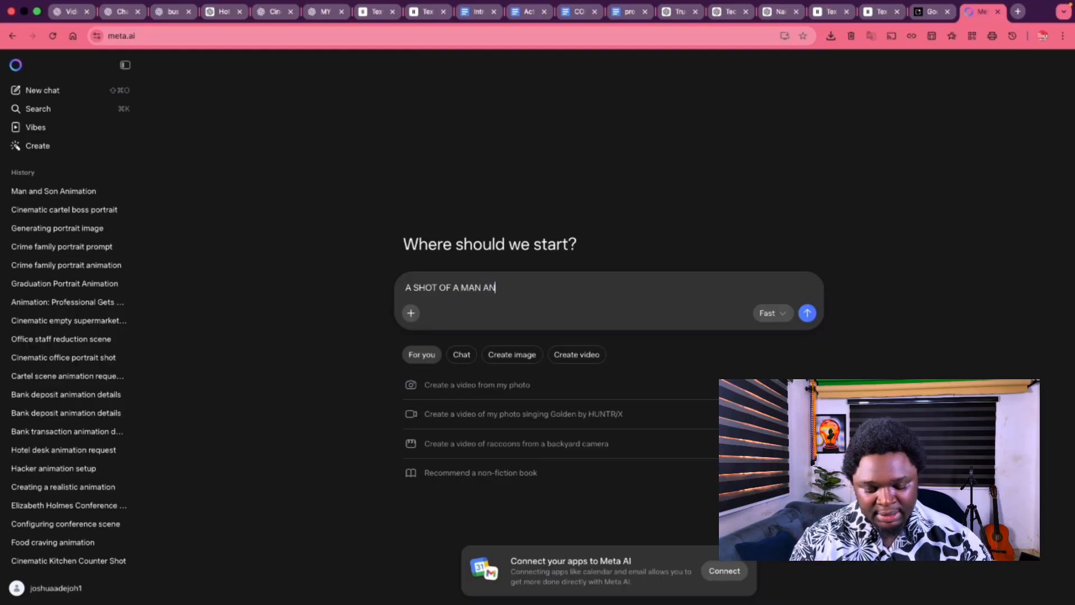
pyautogui.write('D HIS SON')
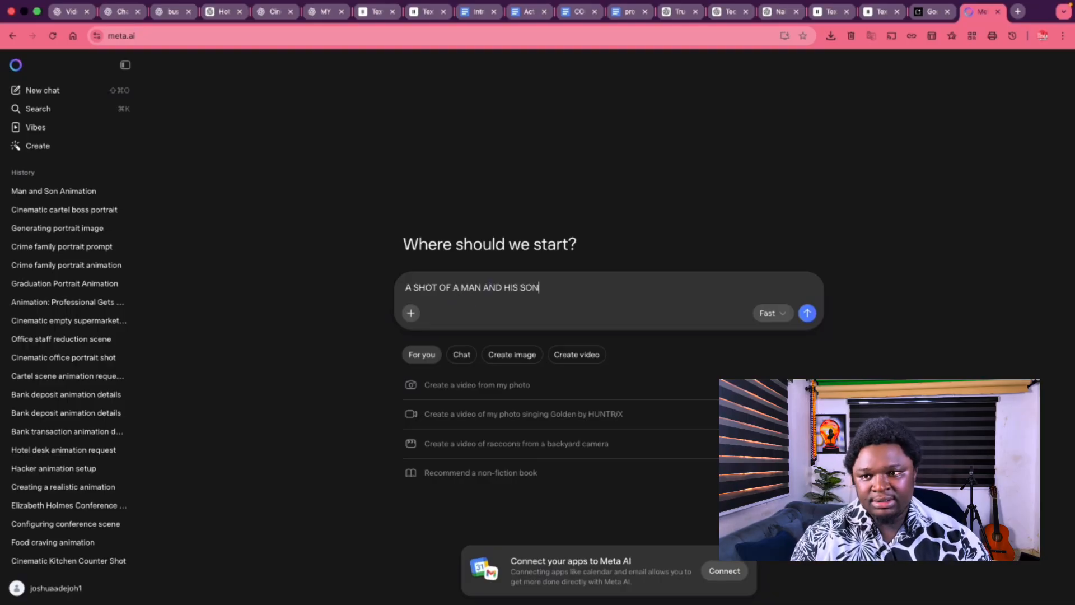
pyautogui.press('Return')
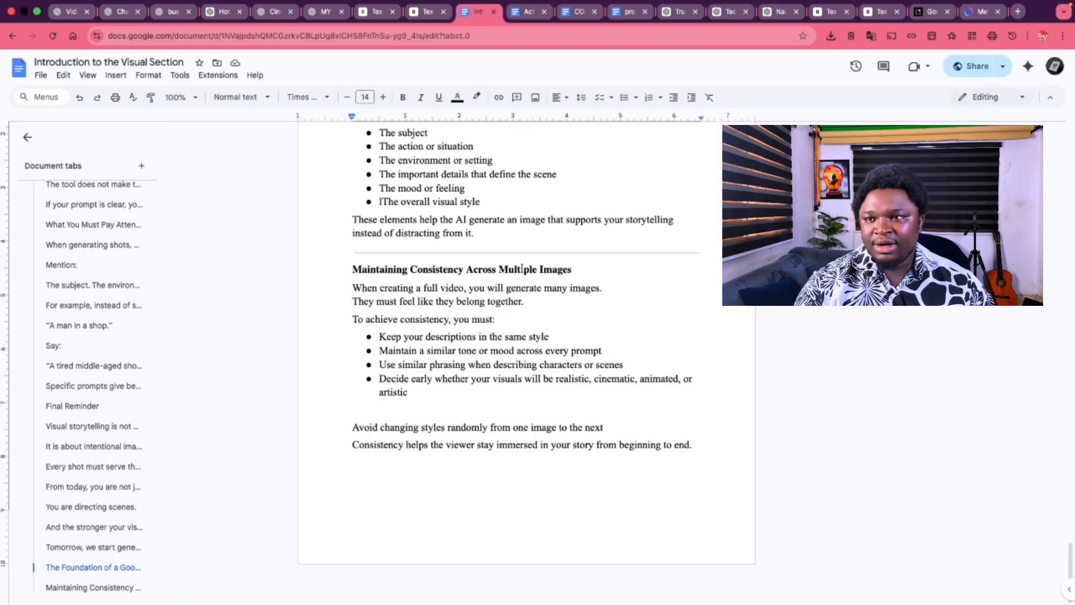
# Examine the Final Reminder and The Foundation of a Good Prompt sections in the Introduction to the Visual Section document.
pyautogui.scroll(10, 468, 300)
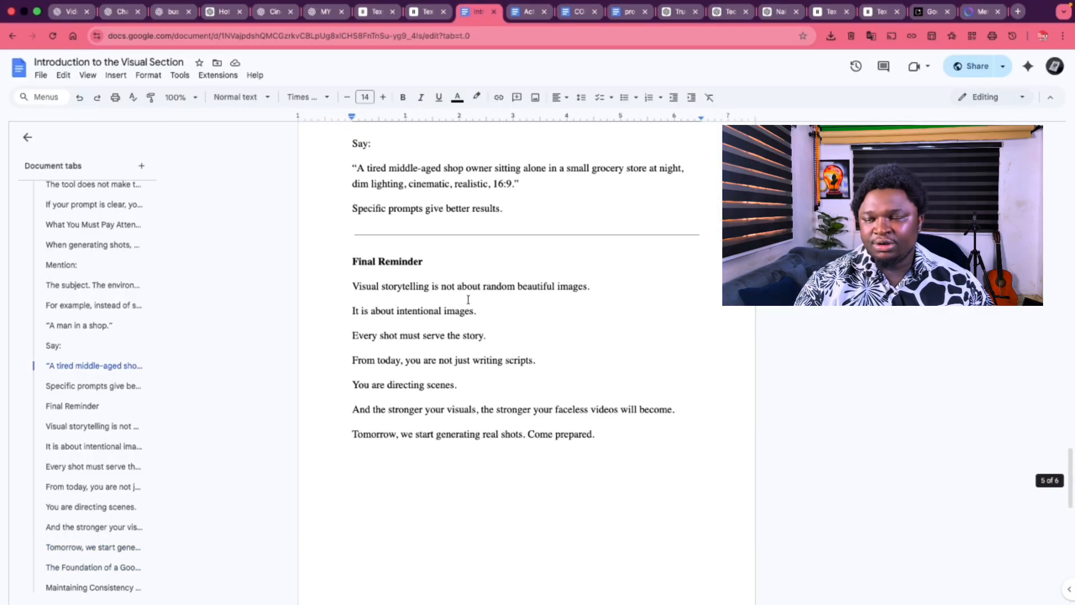
pyautogui.scroll(-10, 468, 299)
pyautogui.scroll(5, 468, 300)
pyautogui.scroll(-3, 468, 300)
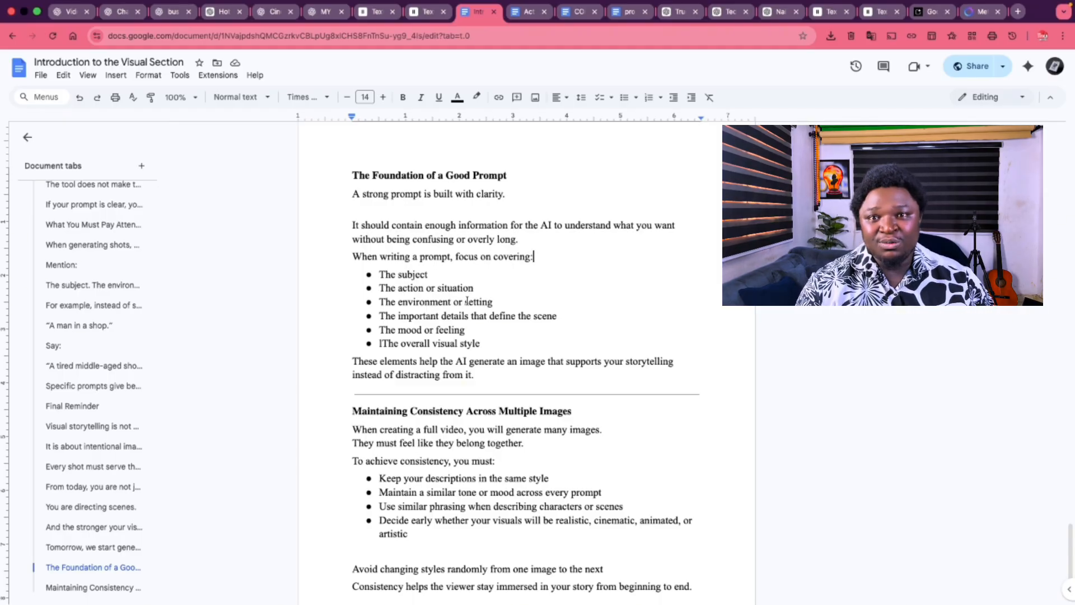
# Check the generated man-and-son images in Meta AI, then review the consistency guidelines in the Google Docs document.
pyautogui.click(966, 19)
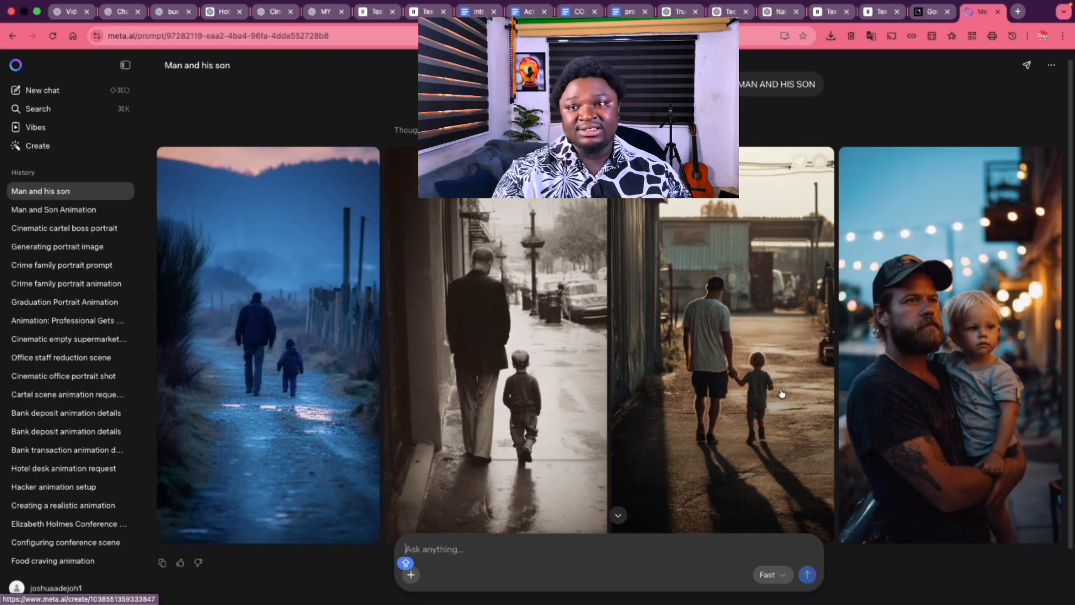
pyautogui.click(476, 12)
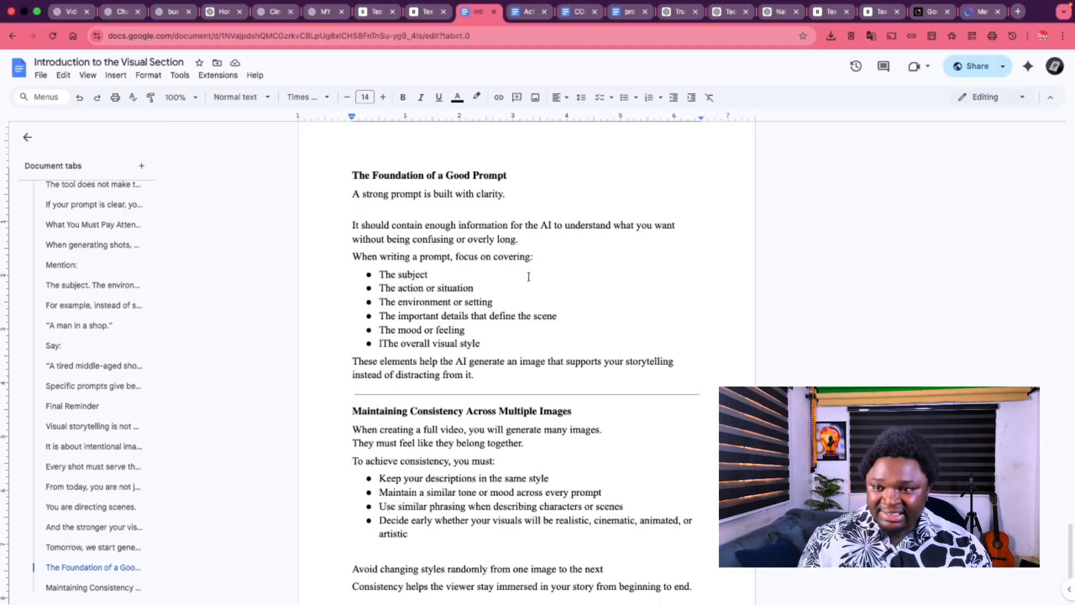
pyautogui.scroll(-3, 527, 277)
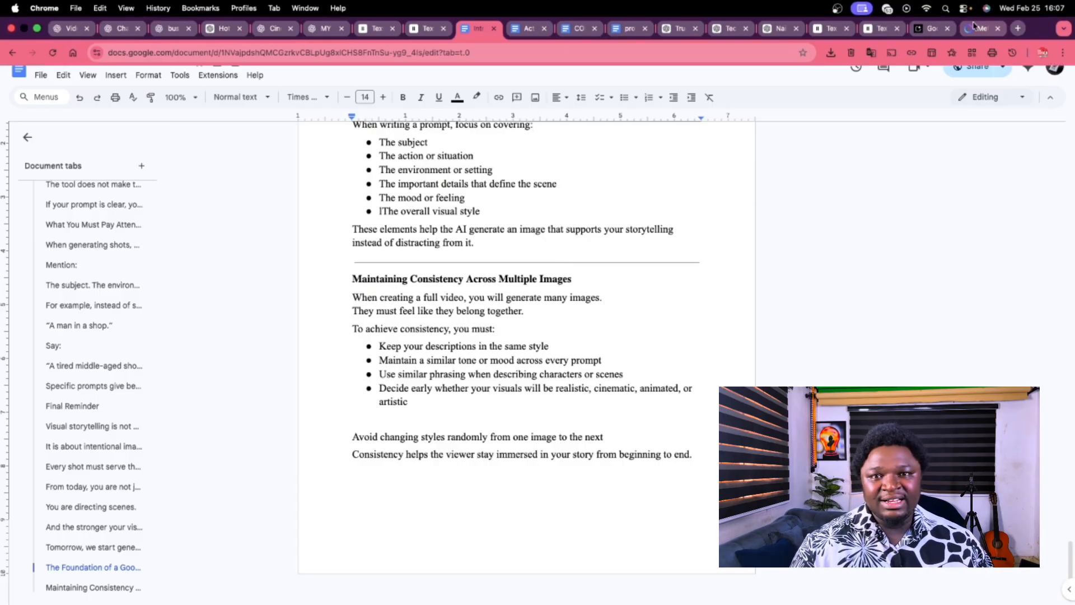
# Return to the Meta AI chat, write the prompt "AN ARTISTIC SHOT OF A MAN AND HIS SON", copy it and submit it.
pyautogui.click(980, 11)
pyautogui.scroll(-1, 674, 242)
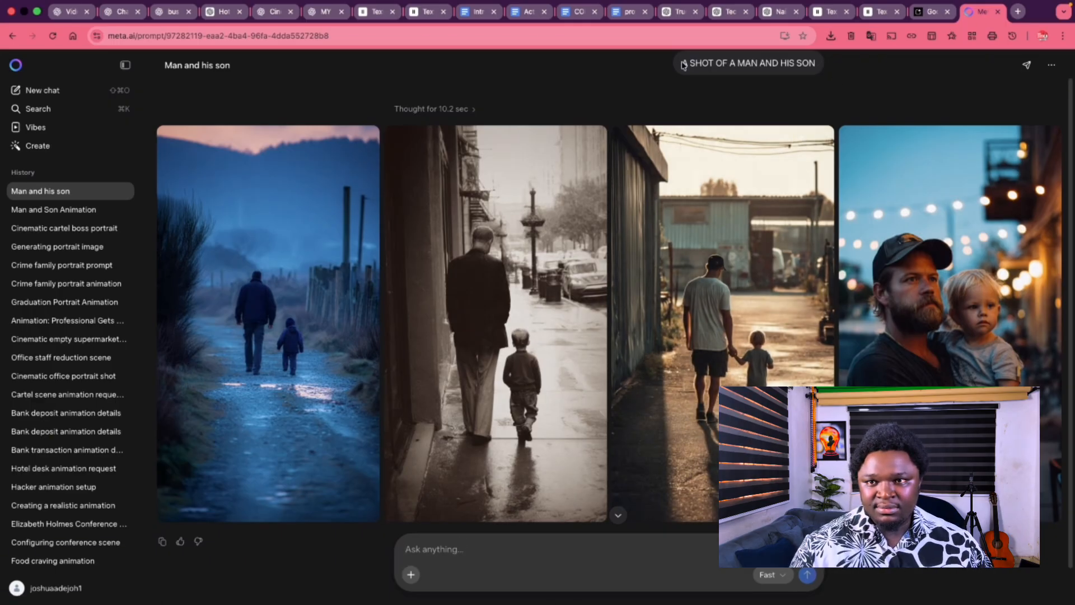
pyautogui.click(526, 558)
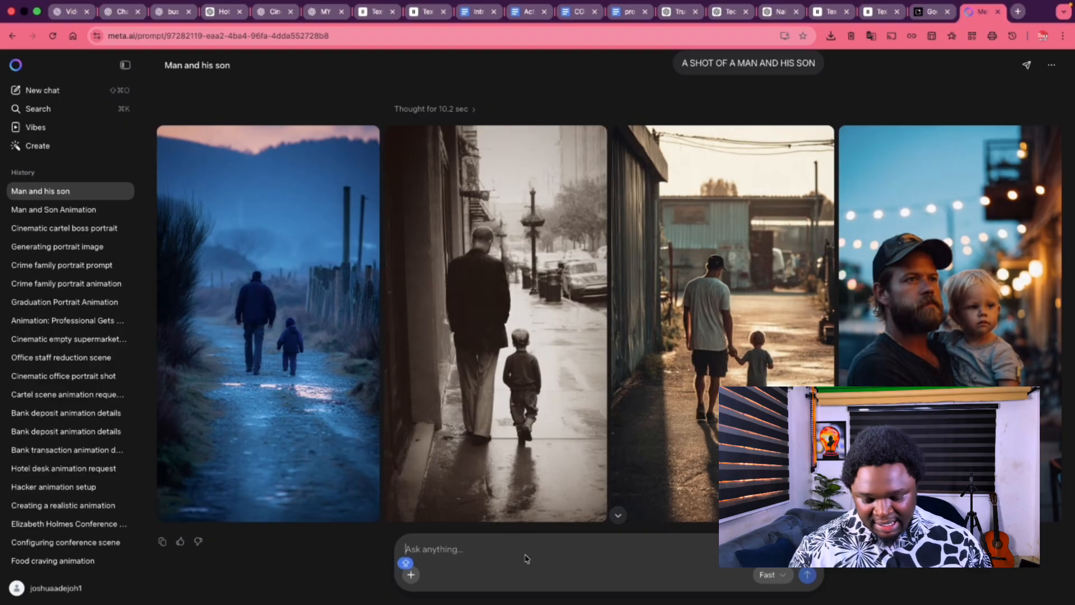
pyautogui.write('AN ARTISTIC S')
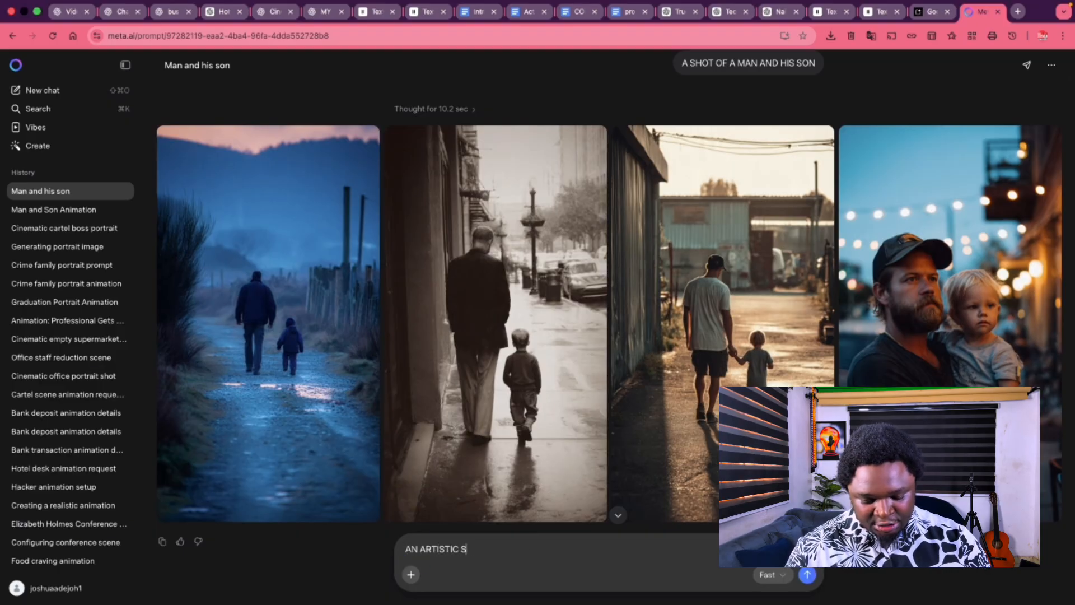
pyautogui.write('HOT OF A MAN AND HIS SON')
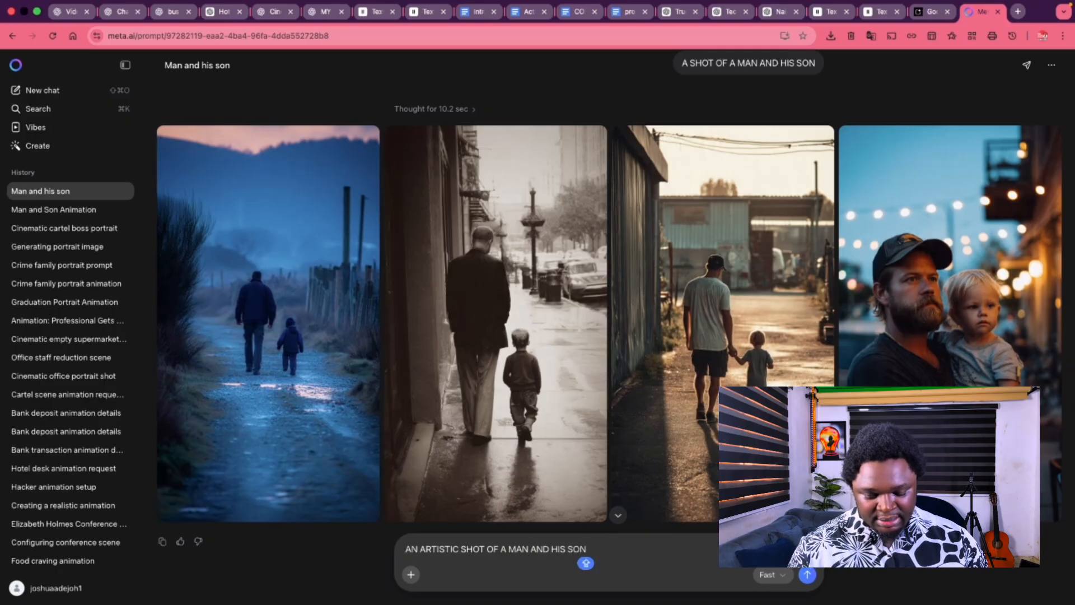
pyautogui.press('super+a')
pyautogui.press('super+c')
pyautogui.press('Return')
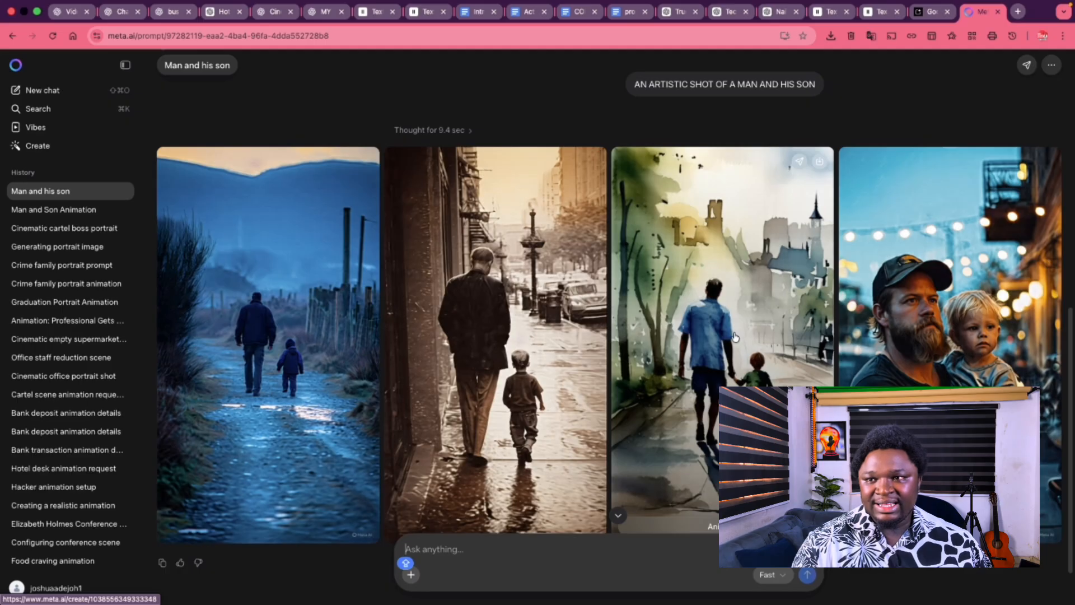
# Look over the artistic images and enable Create mode for the next prompt in this chat.
pyautogui.scroll(3, 735, 337)
pyautogui.scroll(-4, 616, 392)
pyautogui.click(411, 574)
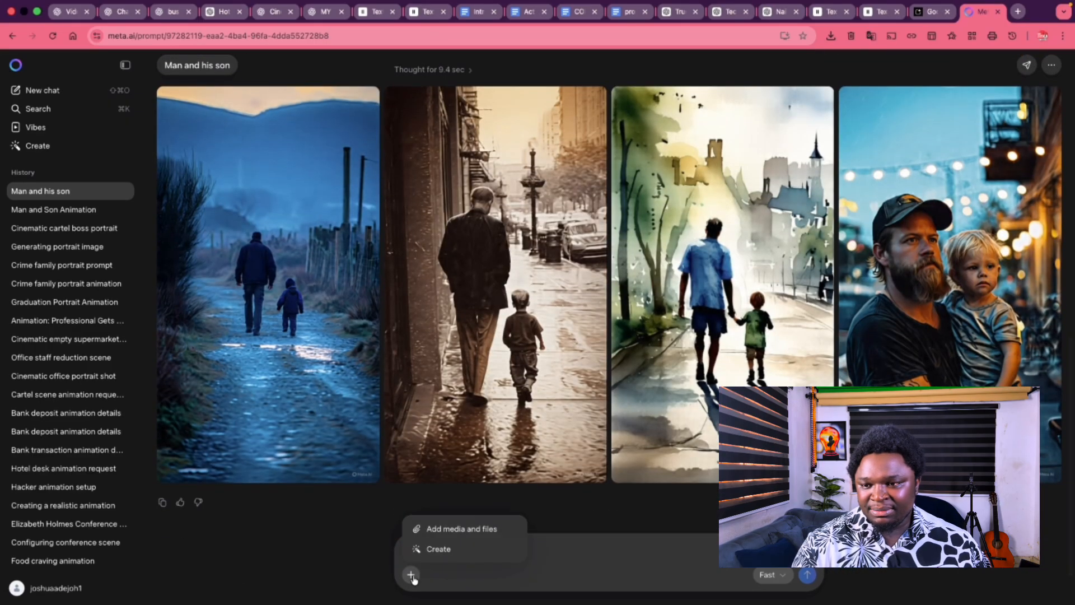
pyautogui.click(444, 548)
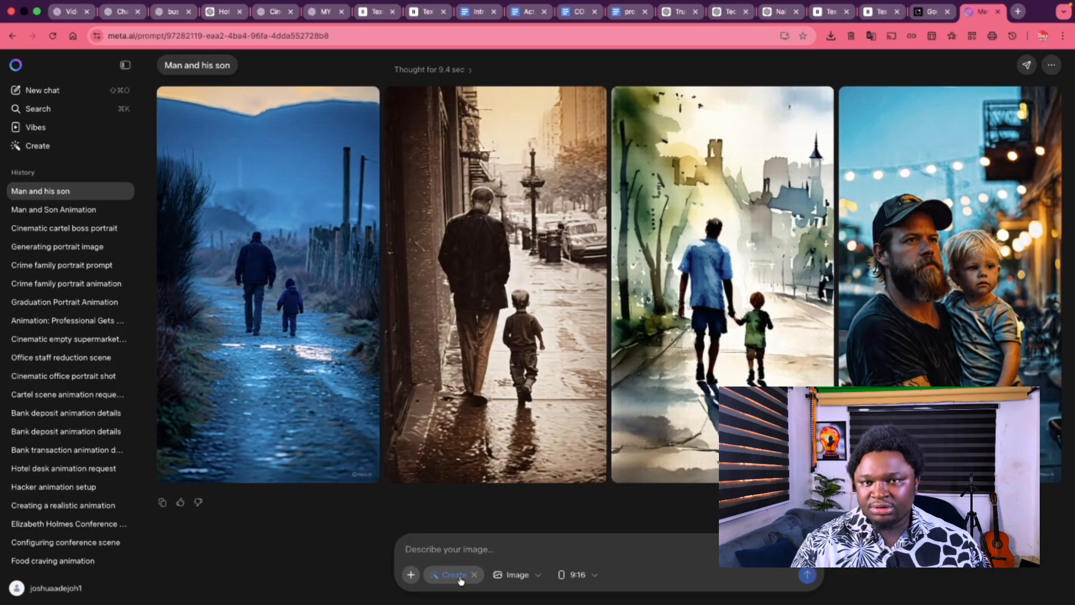
# Open a new browser tab and search Google for "IMAGE FX".
pyautogui.click(1018, 11)
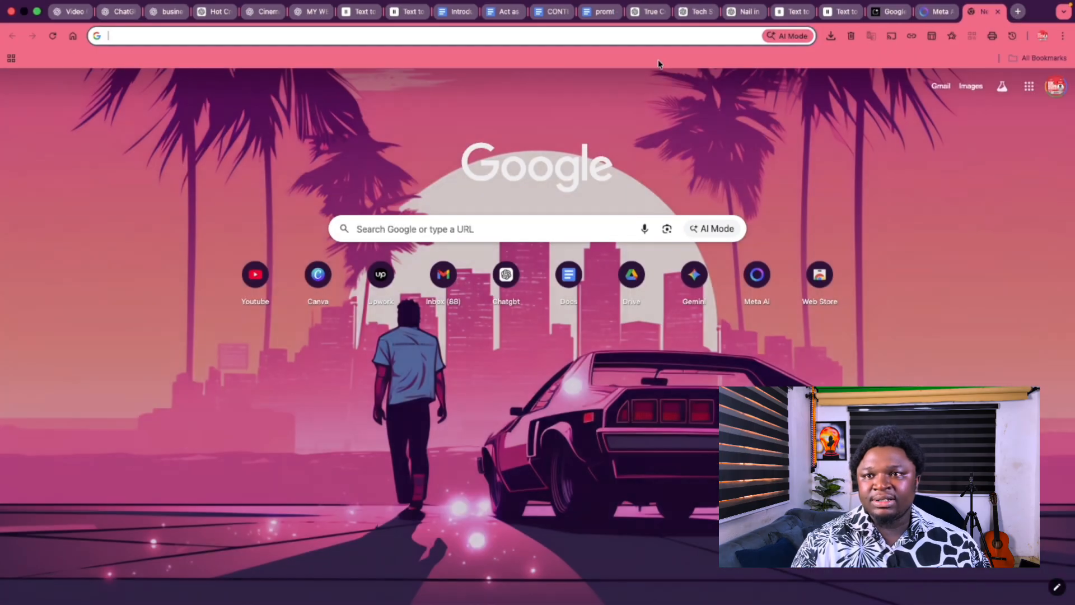
pyautogui.click(658, 44)
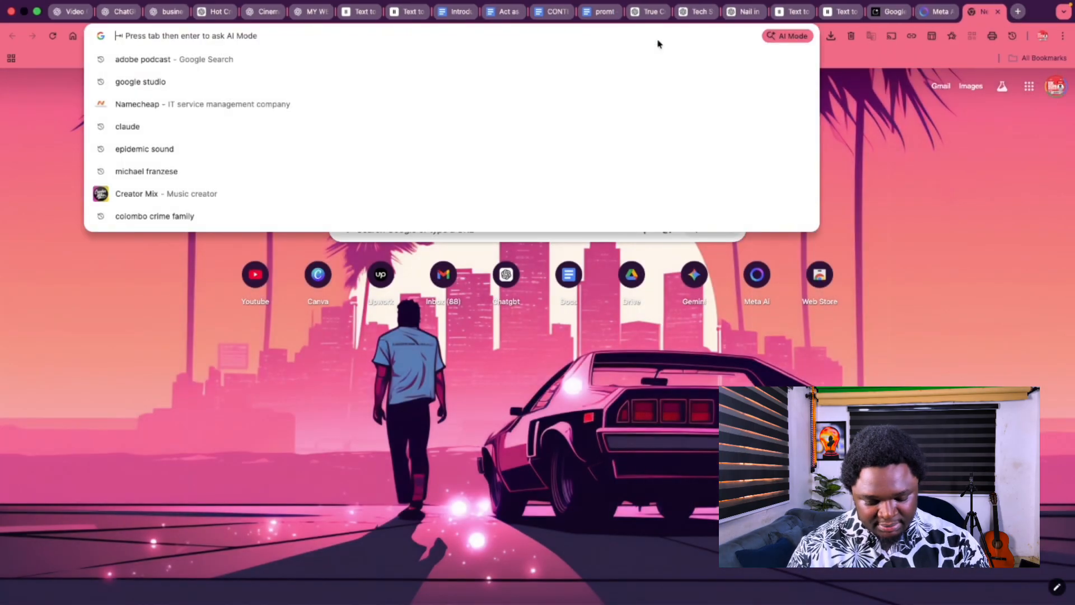
pyautogui.write('IMAGE FA')
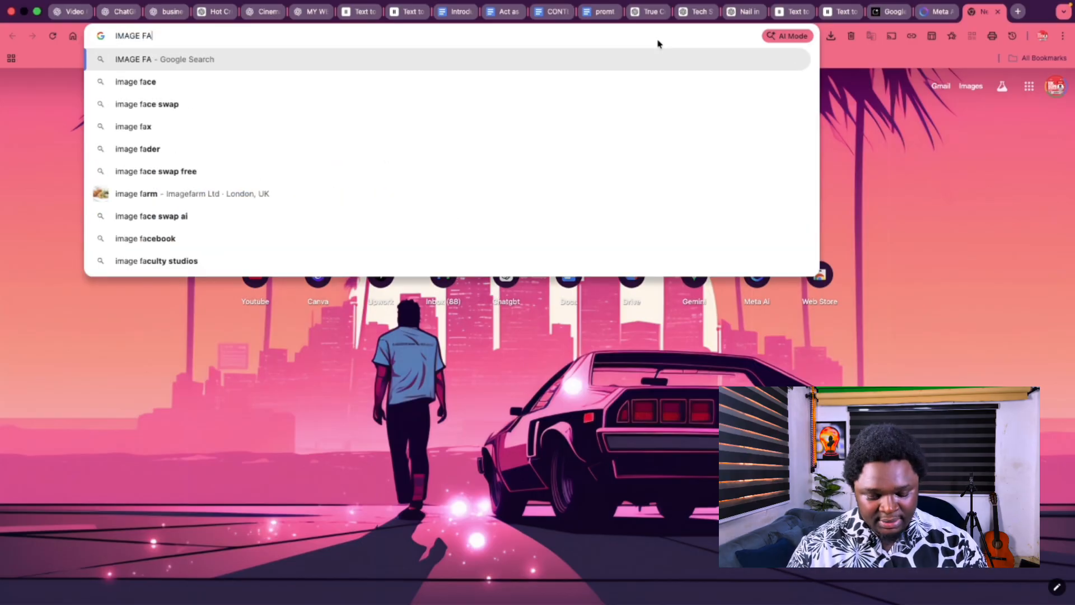
pyautogui.press('BackSpace')
pyautogui.write('X')
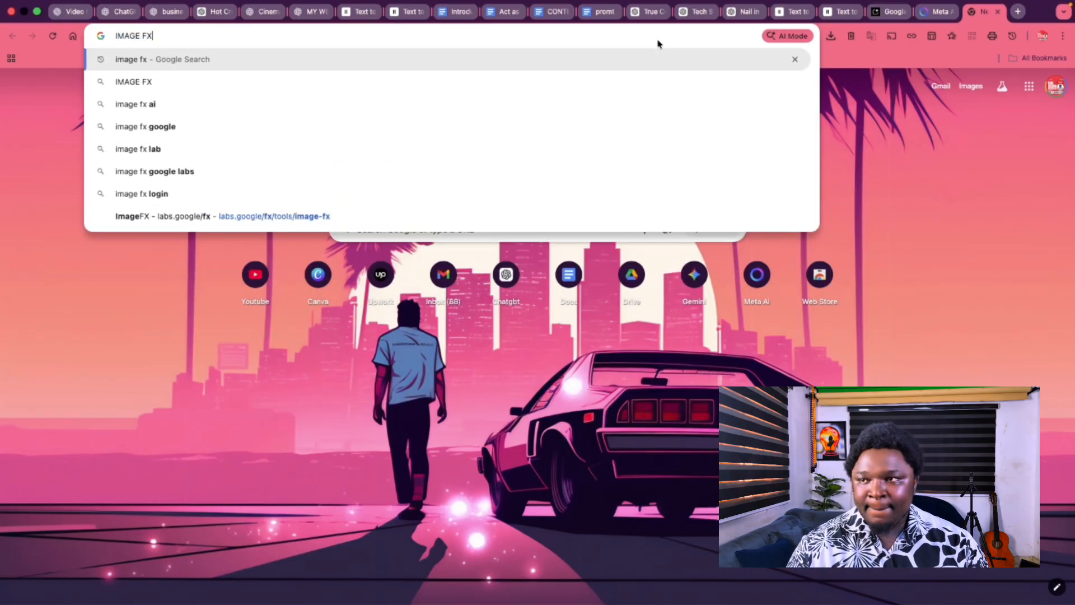
pyautogui.press('Return')
# Open the labs.google/fx site from the search results, sign in with a Google account and launch ImageFX.
pyautogui.click(223, 177)
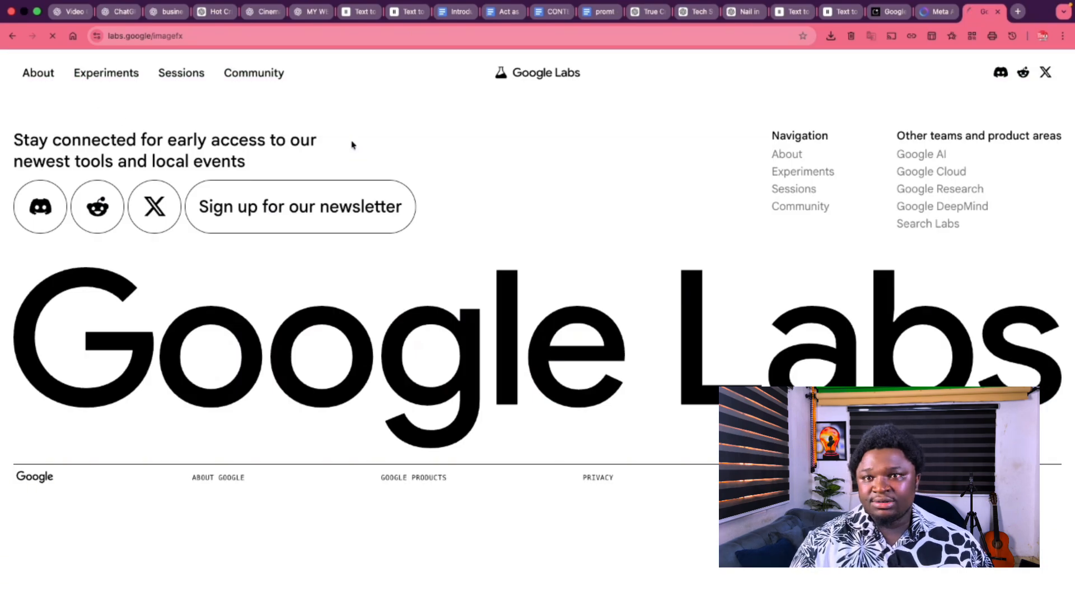
pyautogui.click(12, 36)
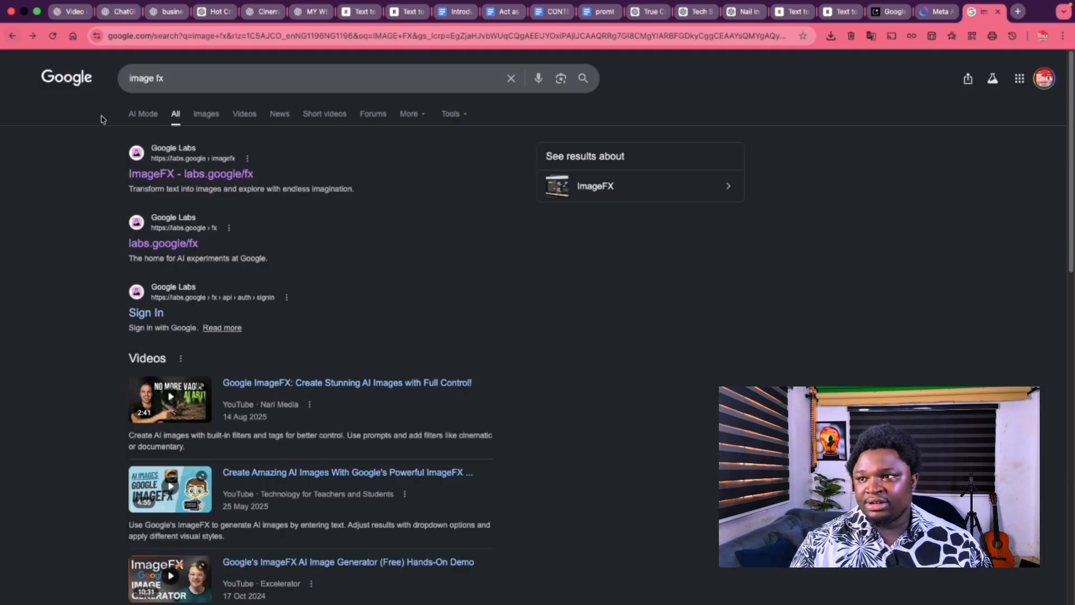
pyautogui.click(174, 243)
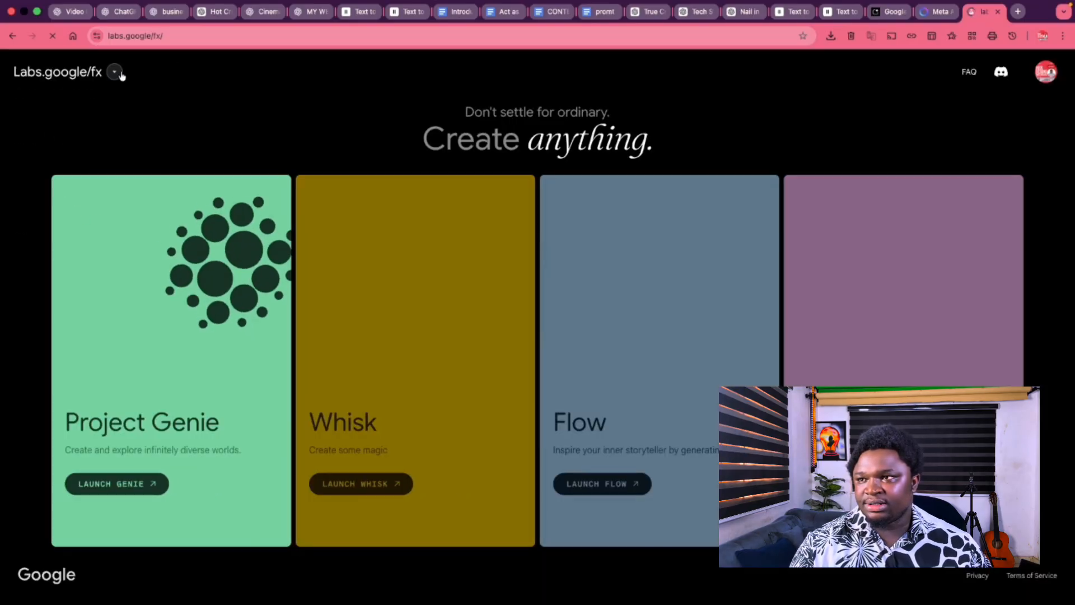
pyautogui.click(119, 74)
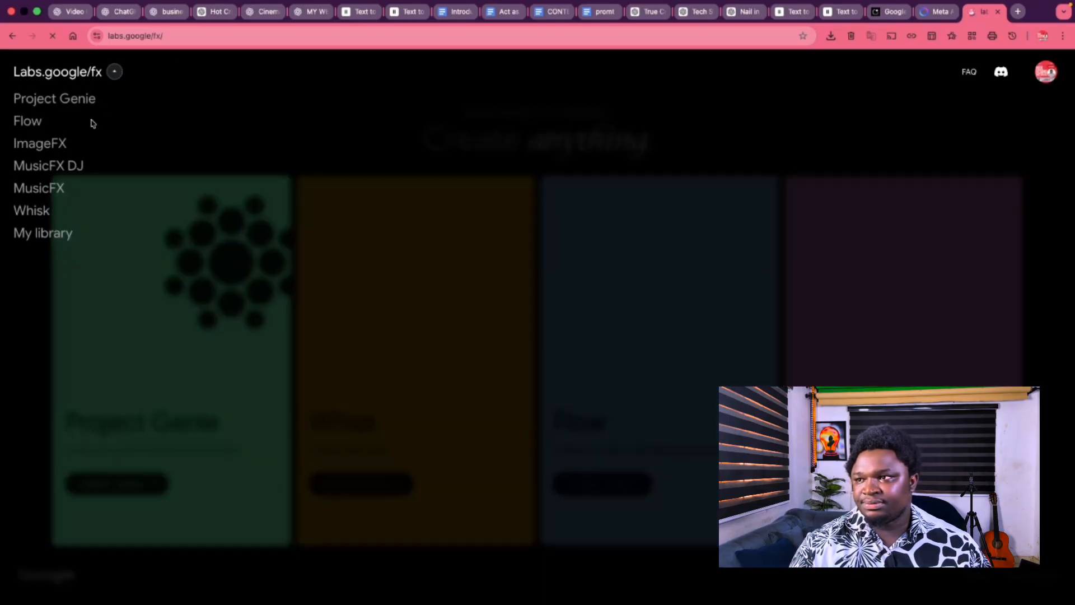
pyautogui.click(50, 209)
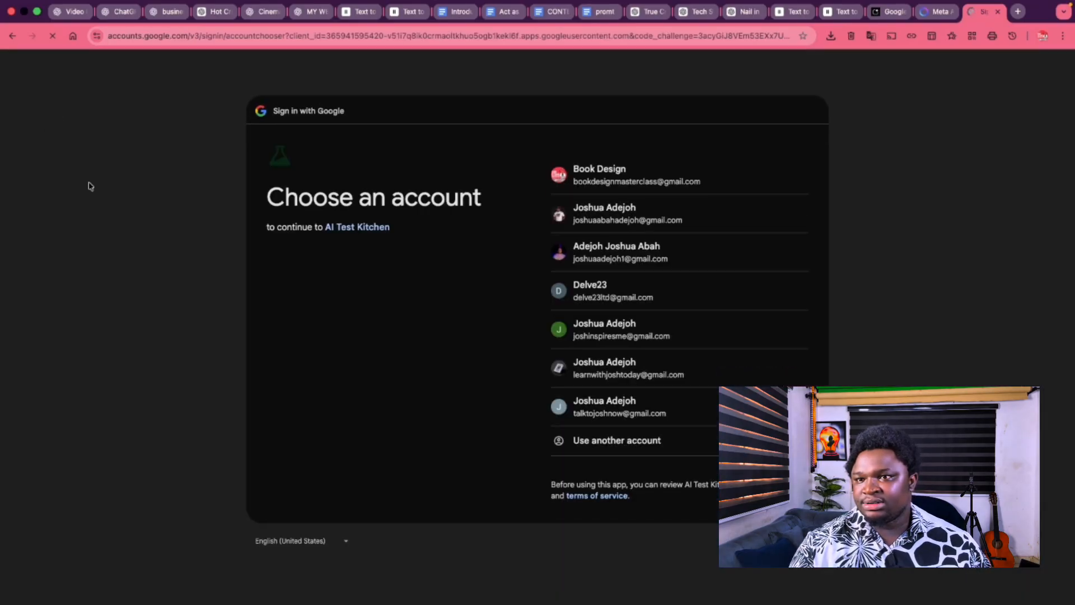
pyautogui.click(589, 181)
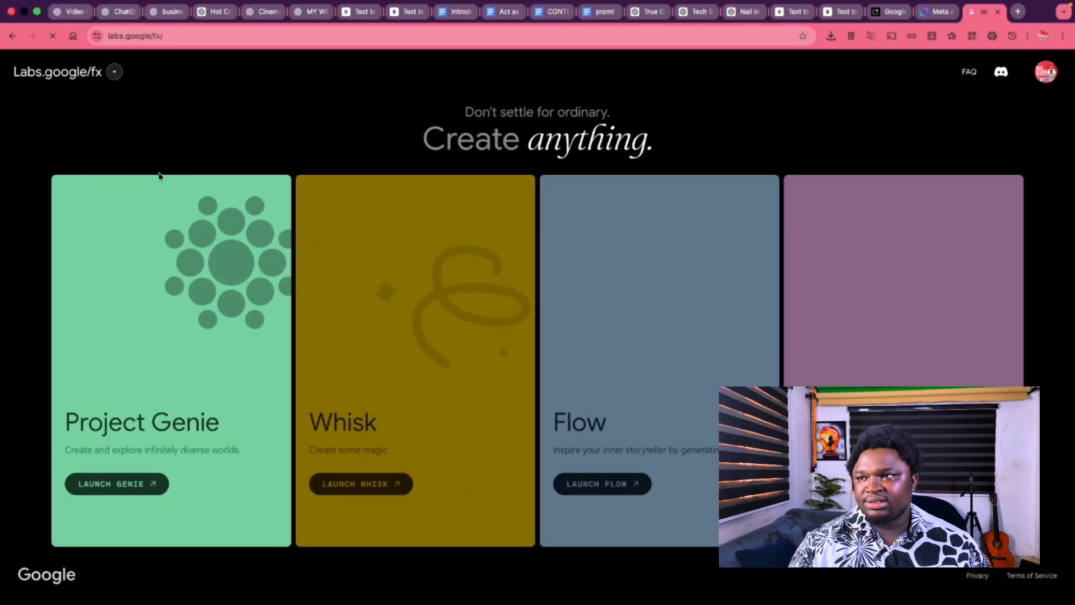
pyautogui.moveTo(64, 71)
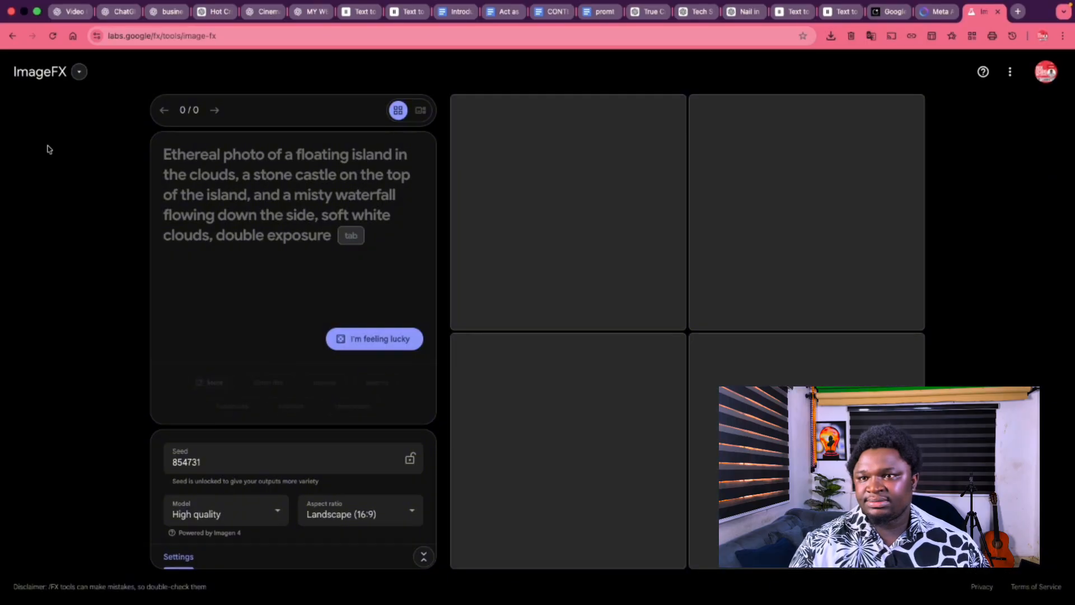
# Paste the prompt "AN ARTISTIC SHOT OF A MAN AND HIS SON", set the aspect ratio to Portrait (9:16) and generate the images.
pyautogui.click(276, 201)
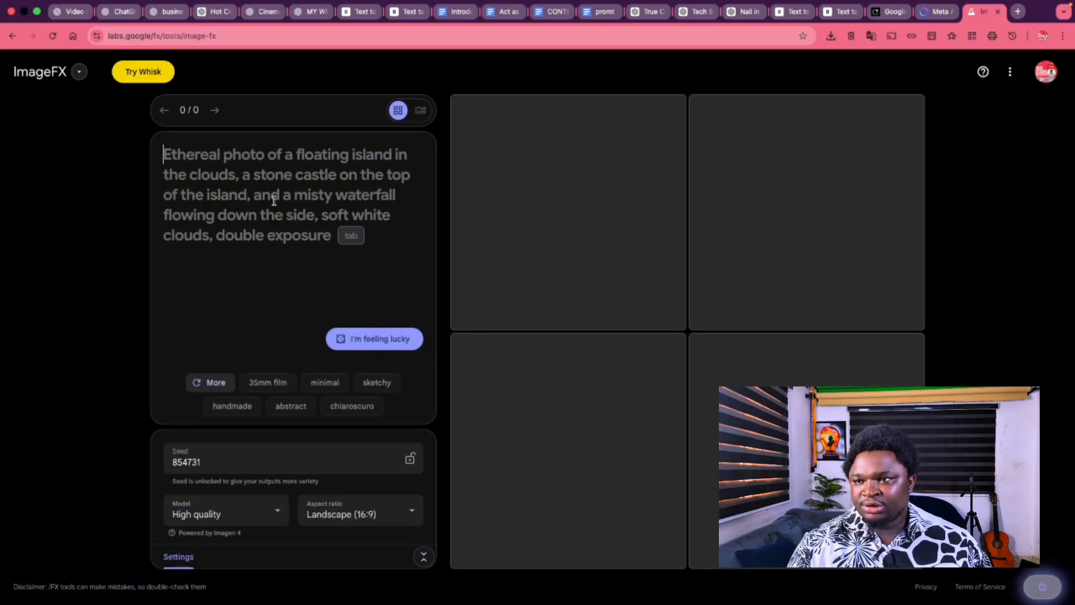
pyautogui.press('super+v')
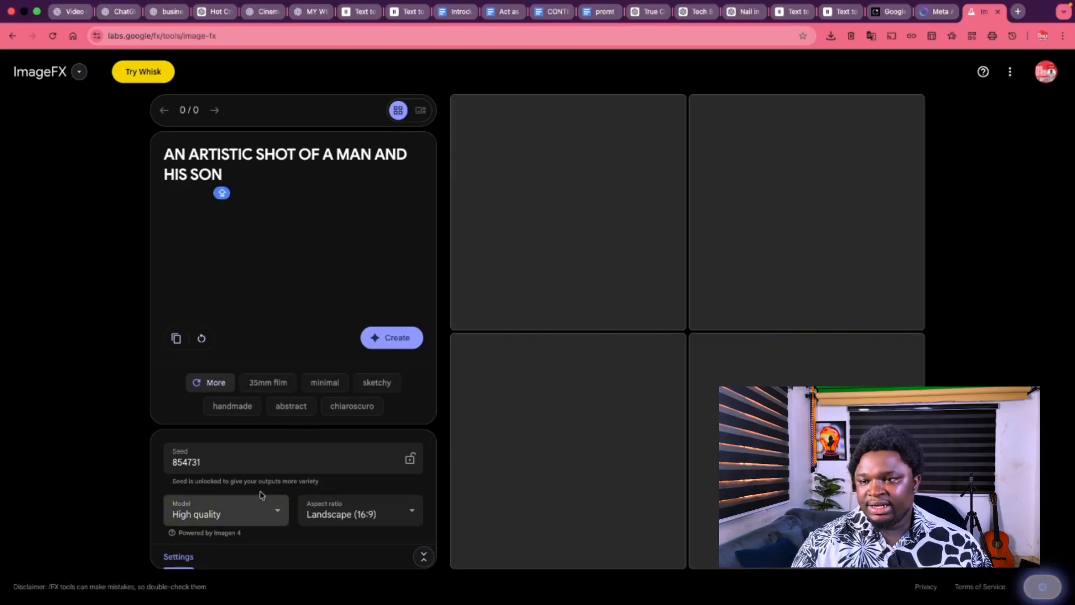
pyautogui.click(353, 514)
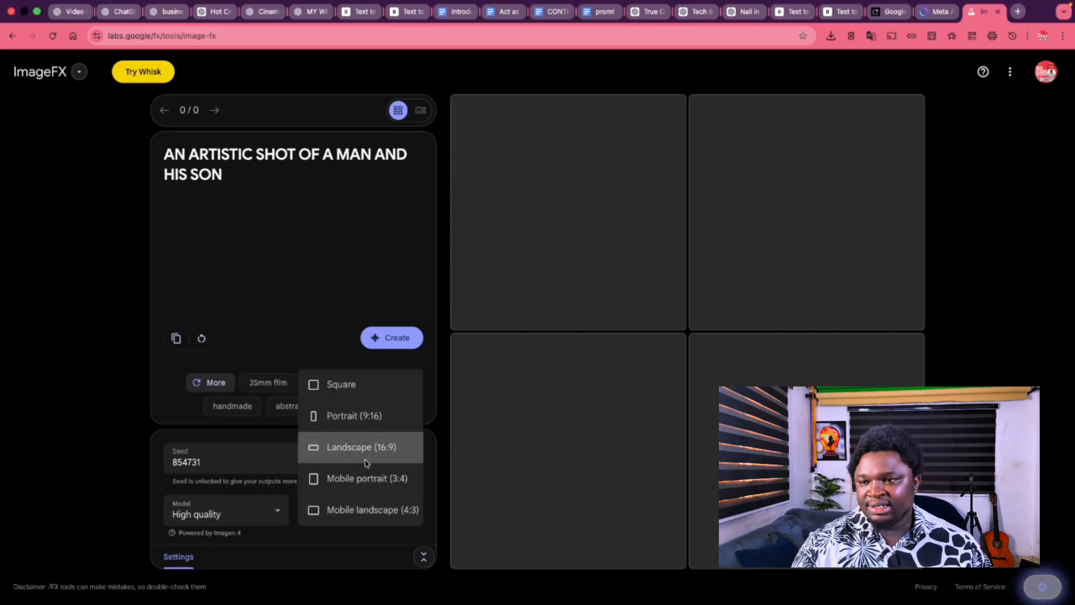
pyautogui.click(353, 417)
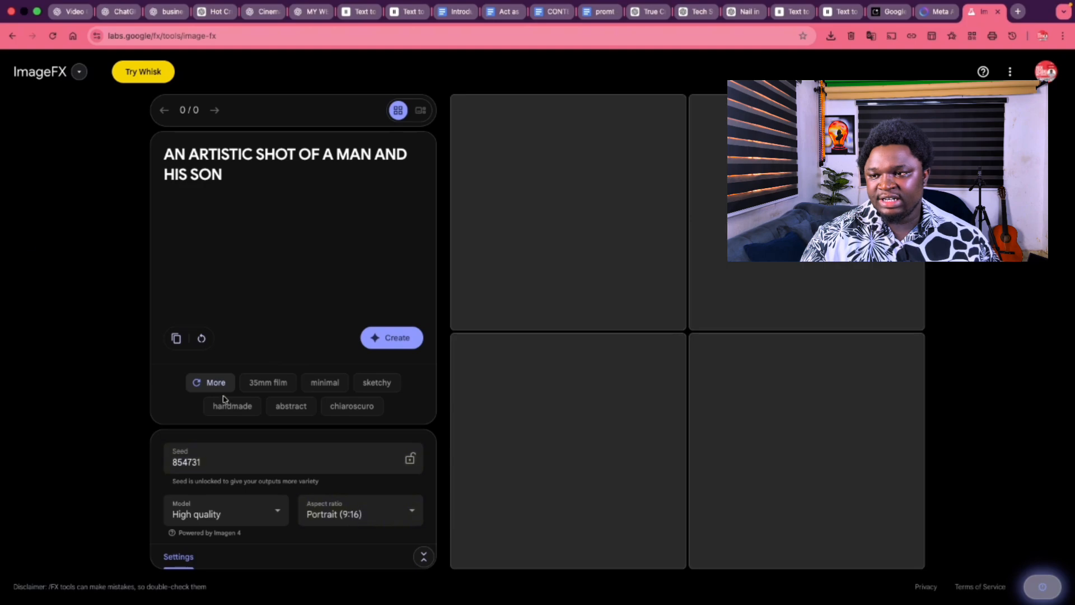
pyautogui.click(274, 182)
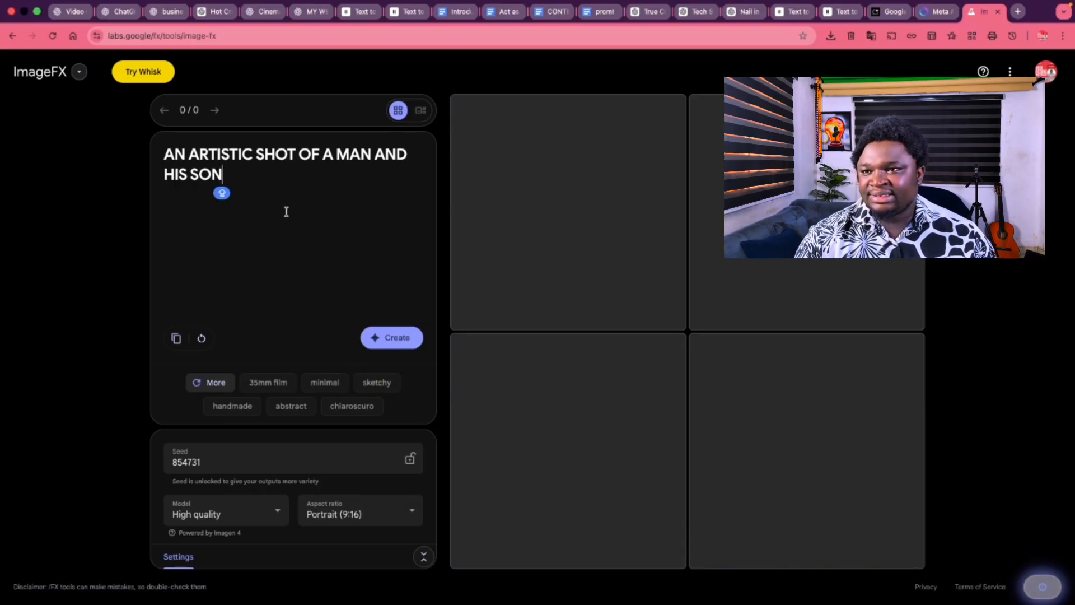
pyautogui.click(398, 338)
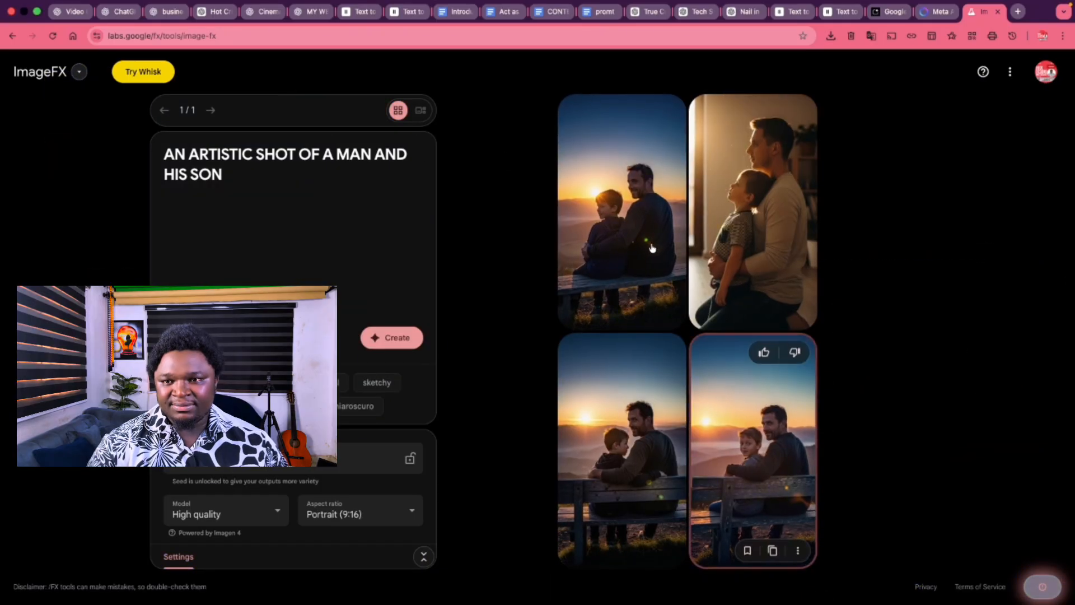
# Enlarge the generated artistic images and browse through them to compare the man and his son.
pyautogui.click(647, 241)
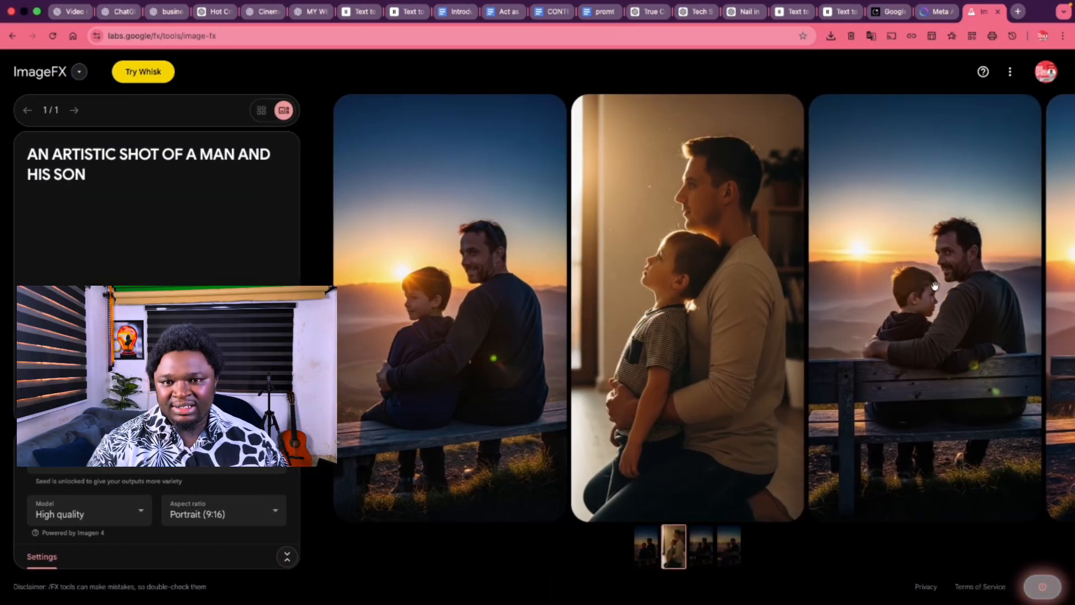
pyautogui.click(935, 286)
pyautogui.click(936, 290)
pyautogui.click(465, 289)
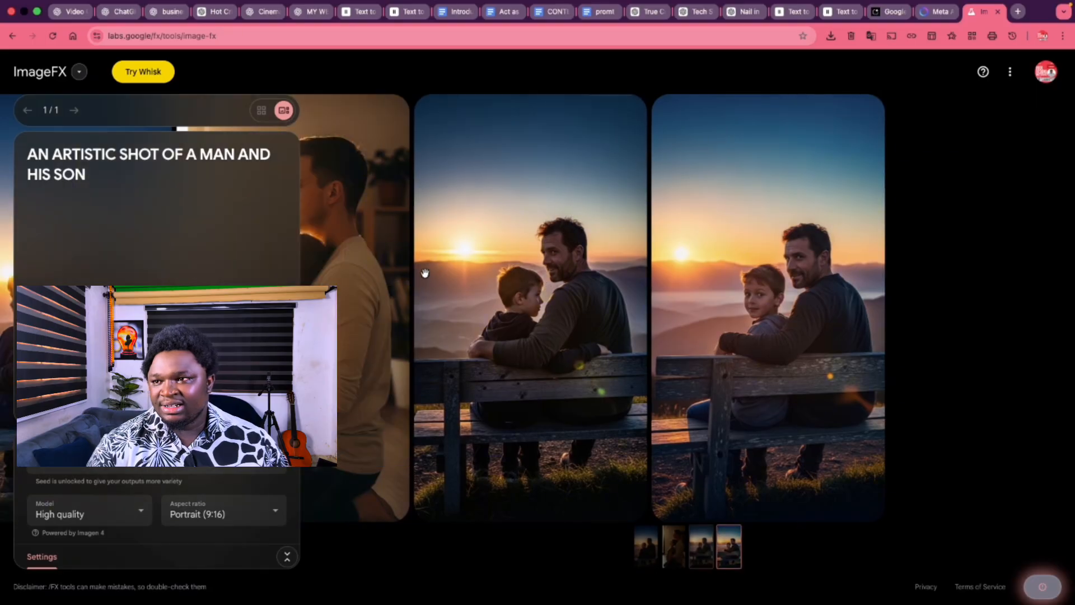
# Change the prompt to "A SKETCH OF A MAN AND HIS SON" and generate the images.
pyautogui.moveTo(116, 152); pyautogui.dragTo(52, 153)
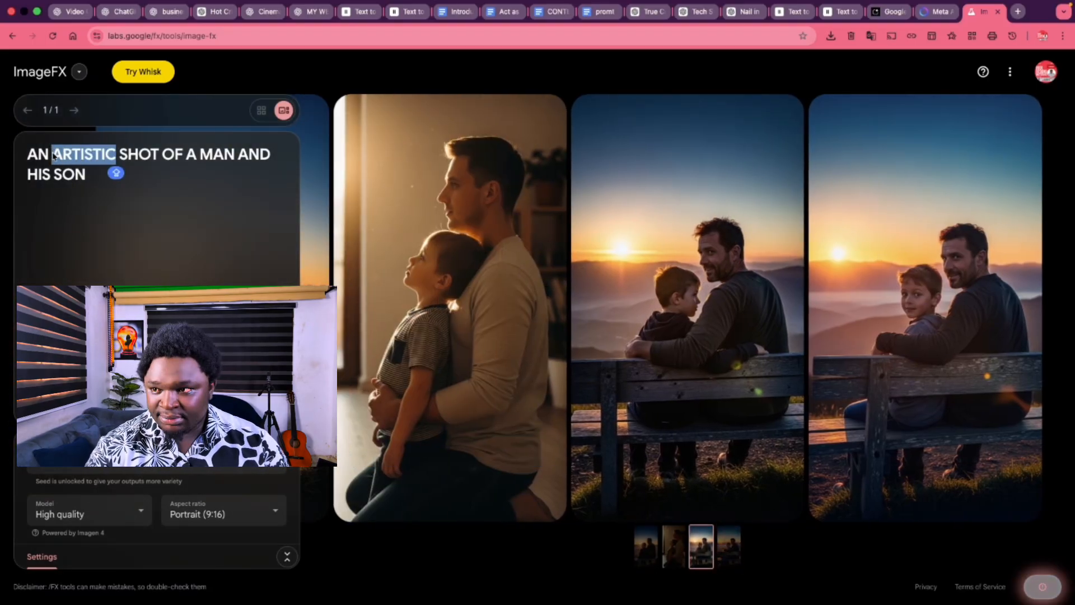
pyautogui.press('BackSpace')
pyautogui.press('BackSpace')
pyautogui.press('BackSpace')
pyautogui.press('BackSpace')
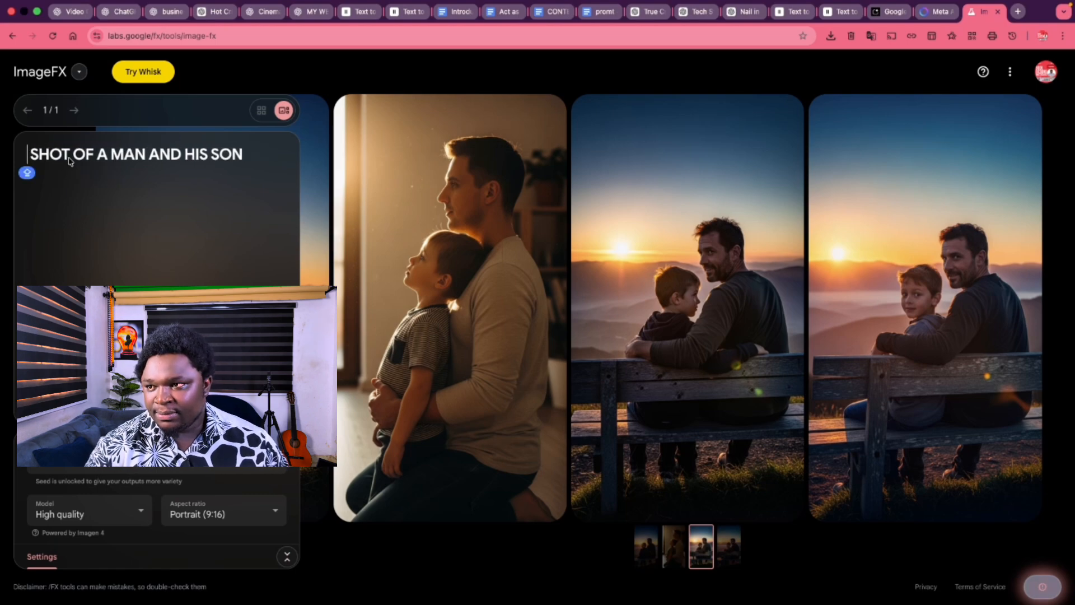
pyautogui.doubleClick(54, 155)
pyautogui.write('A SKETCH')
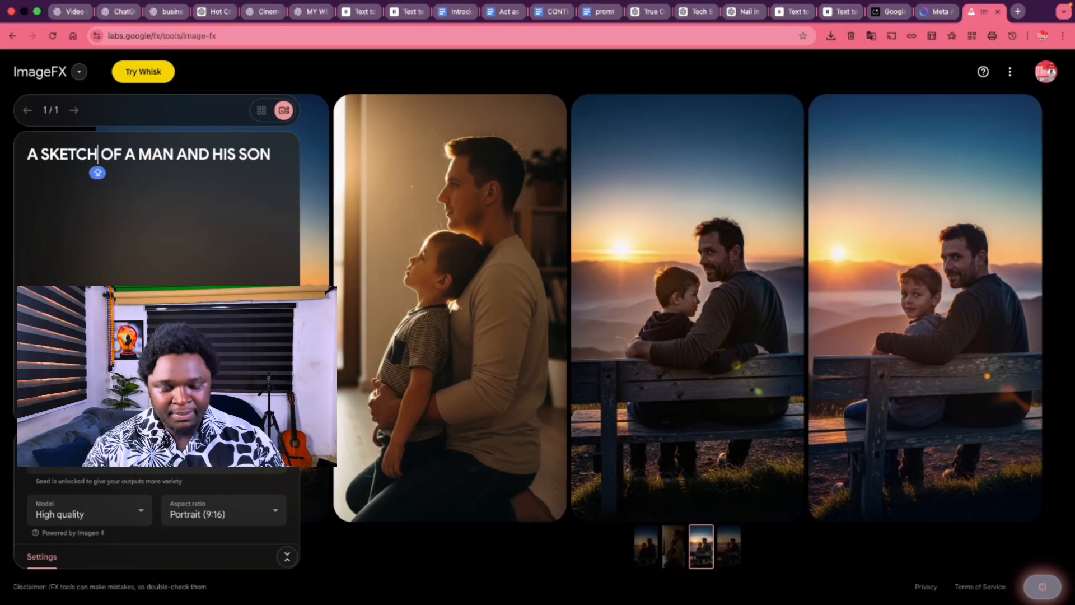
pyautogui.press('Return')
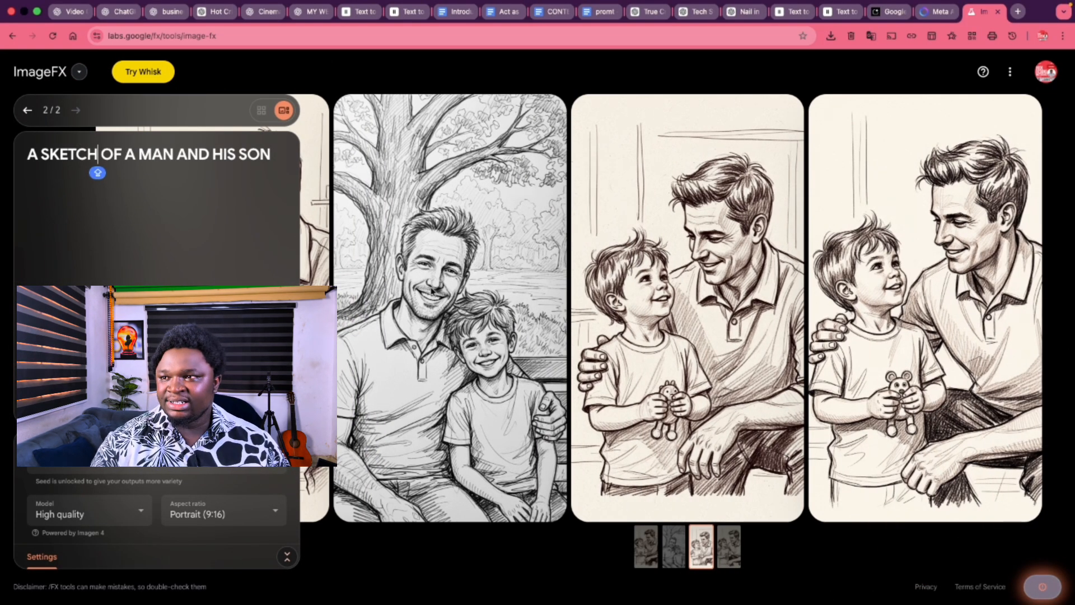
# Change the prompt to "AN ANIMATED SHOT OF A MAN AND HIS SON" and generate the images.
pyautogui.click(97, 159)
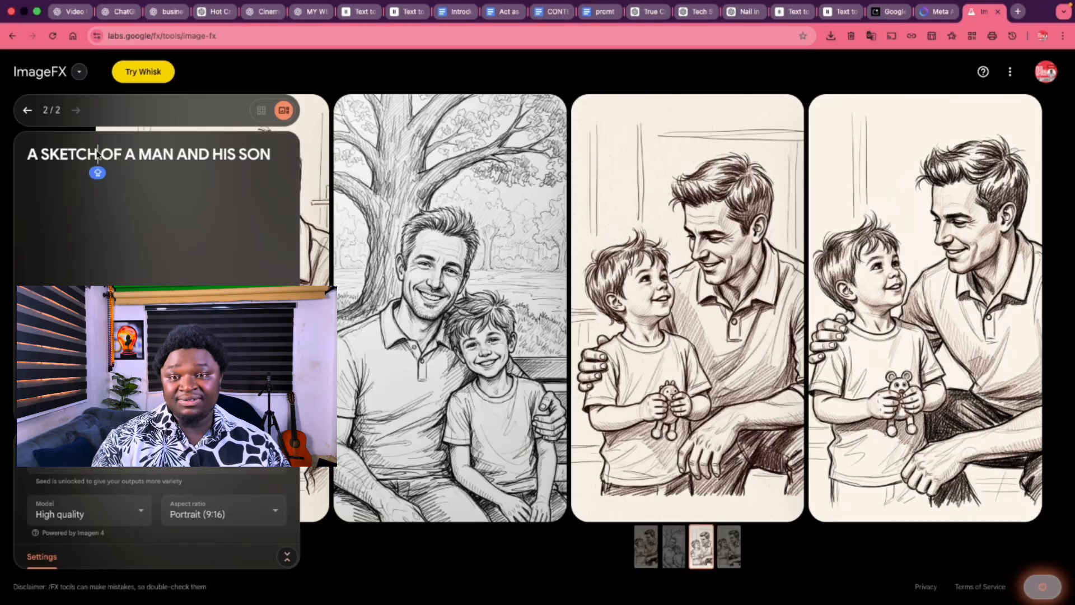
pyautogui.moveTo(97, 155); pyautogui.dragTo(18, 151)
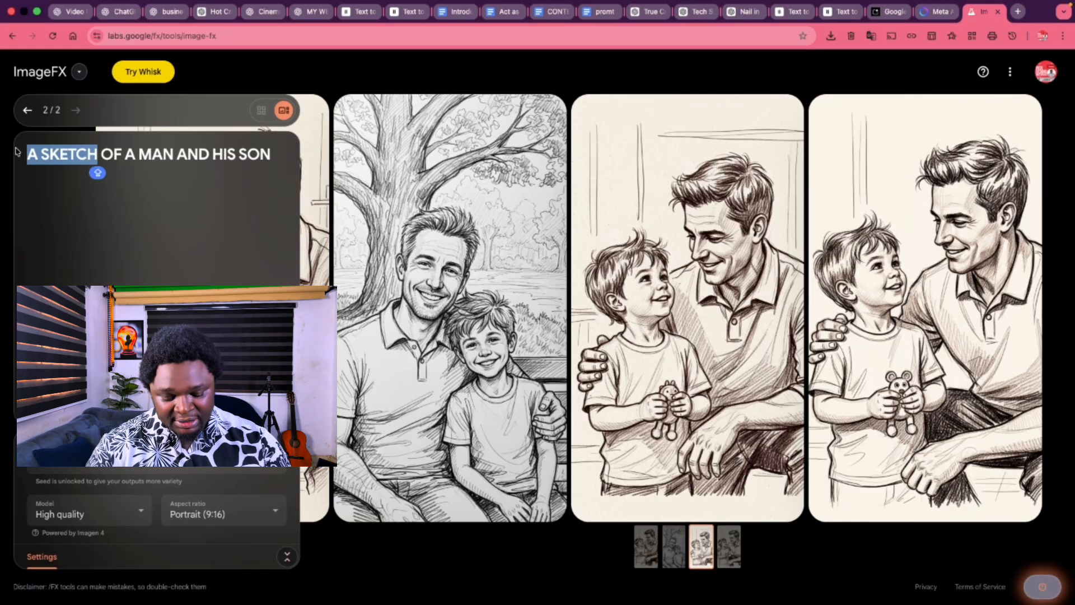
pyautogui.write('AN ANIM')
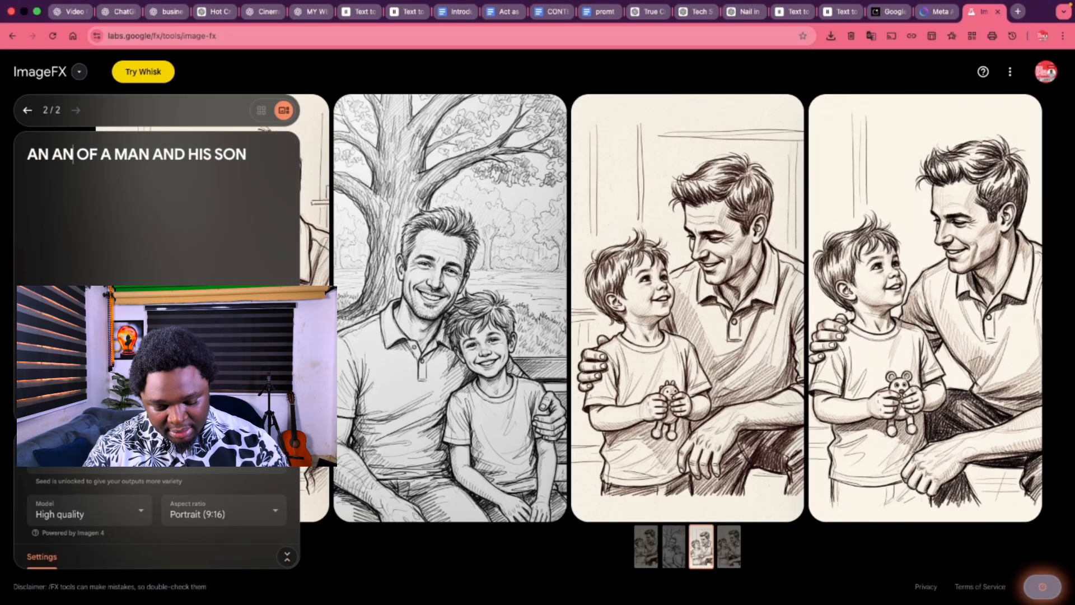
pyautogui.write('ATED SHOT')
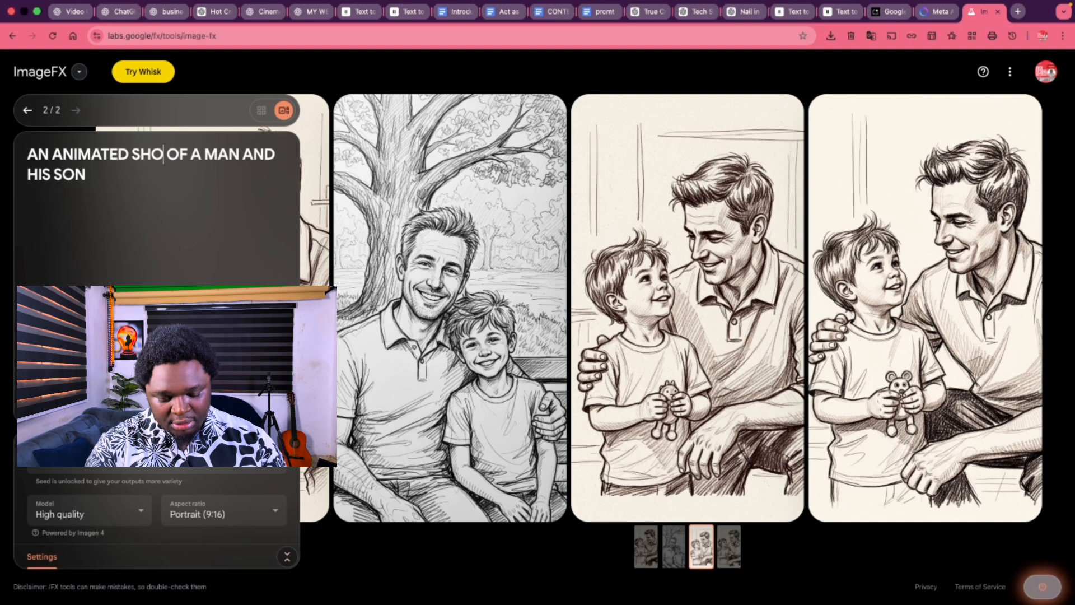
pyautogui.press('Return')
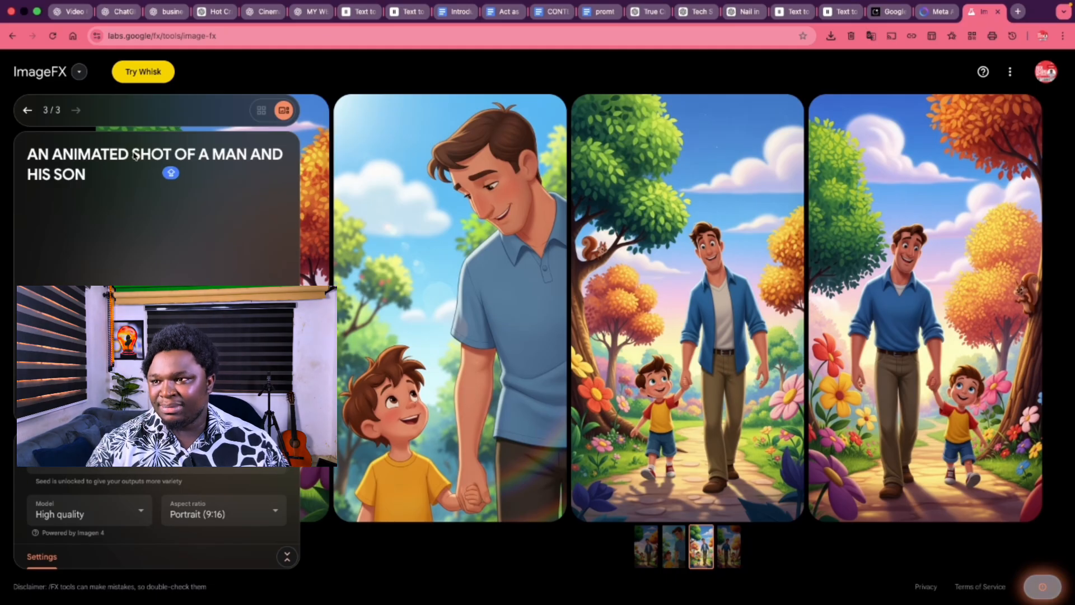
# Change the prompt to "A CENEMATIC SHOT OF A MAN AND HIS SON" and generate the images.
pyautogui.moveTo(130, 157); pyautogui.dragTo(31, 161)
pyautogui.write('A CENEMAT')
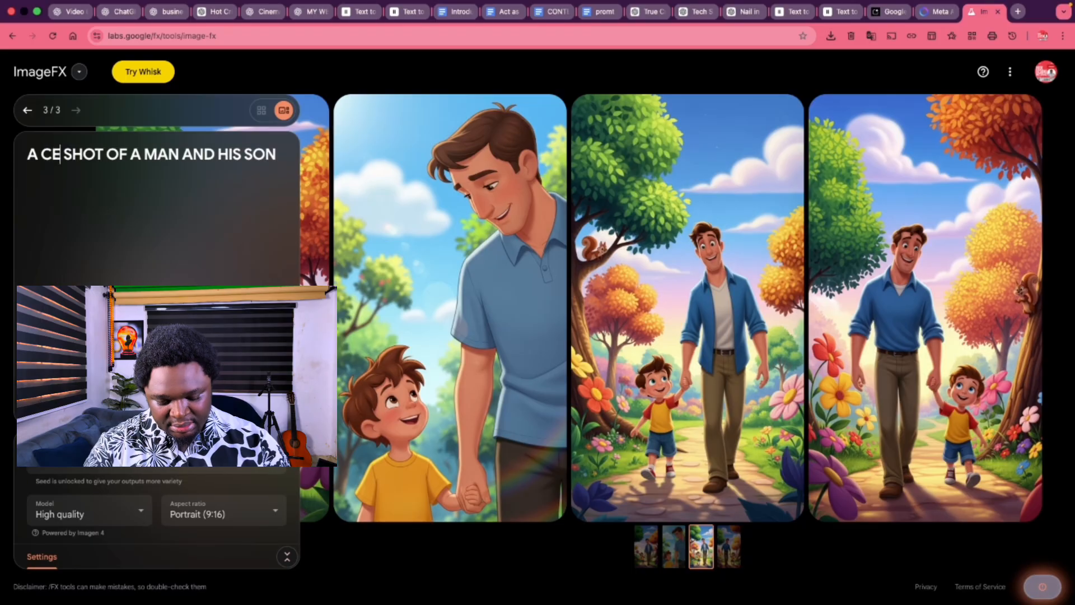
pyautogui.write('IC')
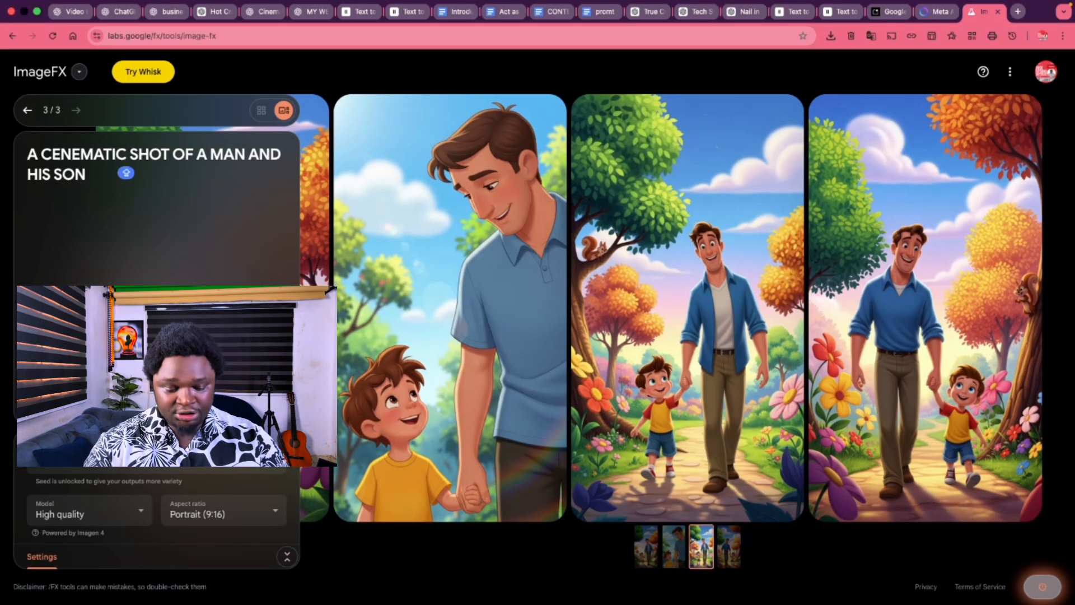
pyautogui.press('Return')
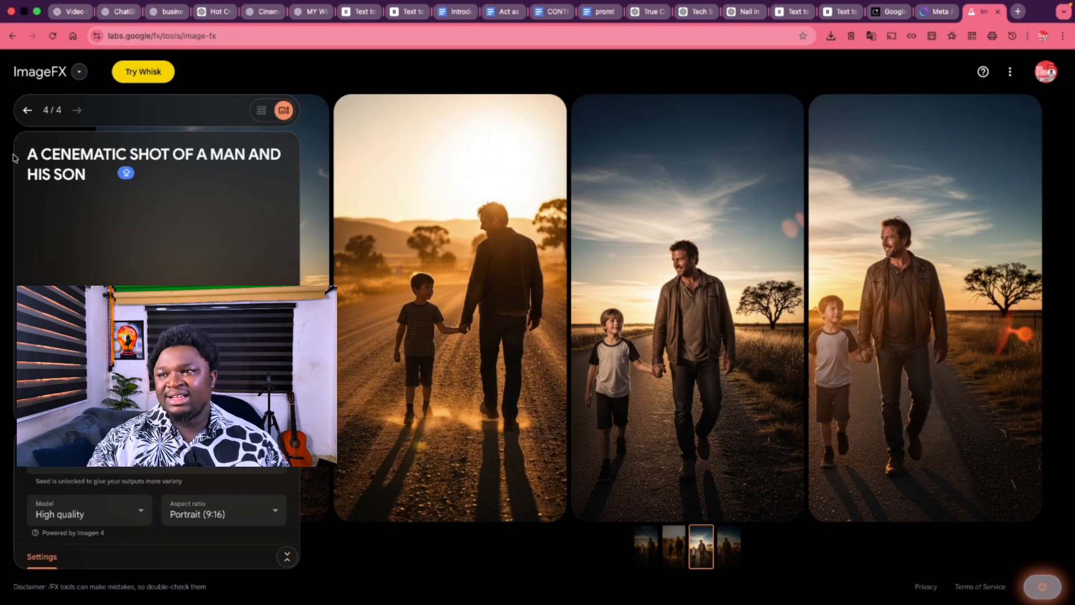
# Change the prompt to "A REALISTIC SHOT OF A MAN AND HIS SON" and generate the images.
pyautogui.moveTo(121, 156); pyautogui.dragTo(39, 151)
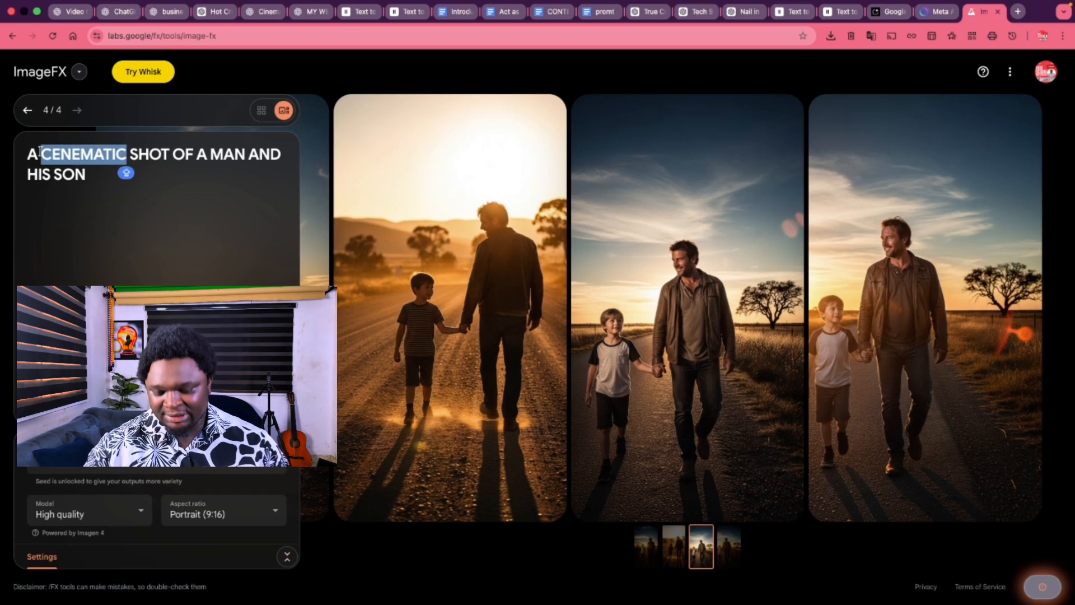
pyautogui.write('REALISTI')
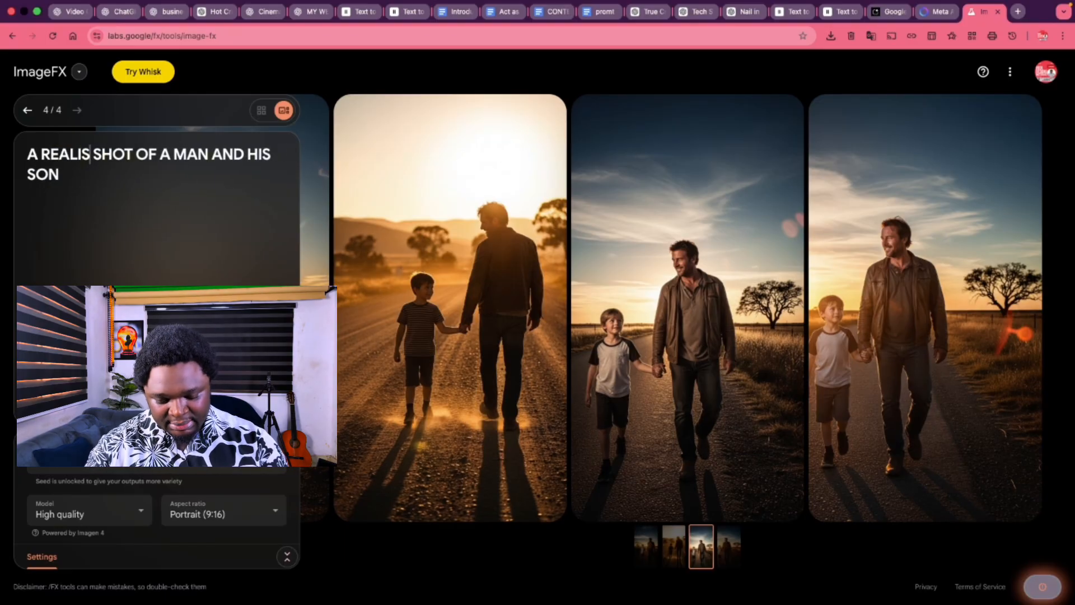
pyautogui.write('C')
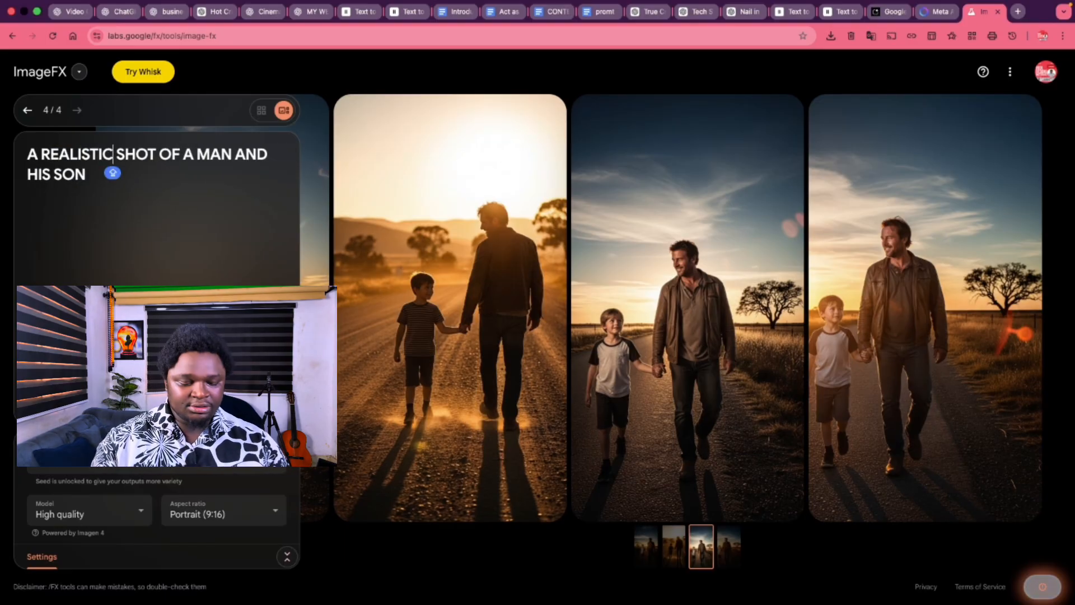
pyautogui.press('Return')
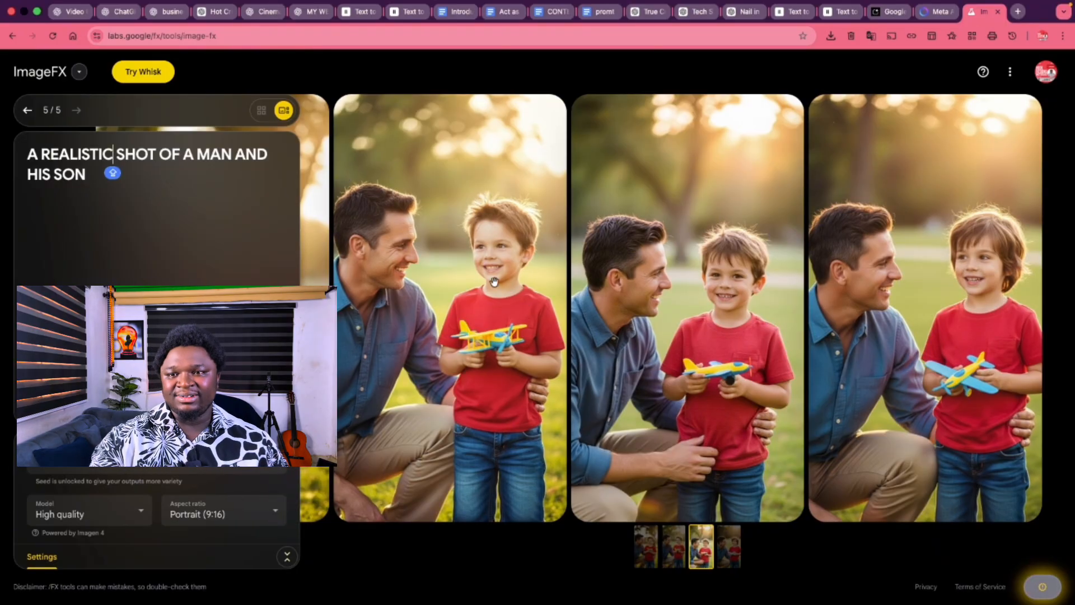
# Look through the four realistic images of the man and his son.
pyautogui.click(944, 350)
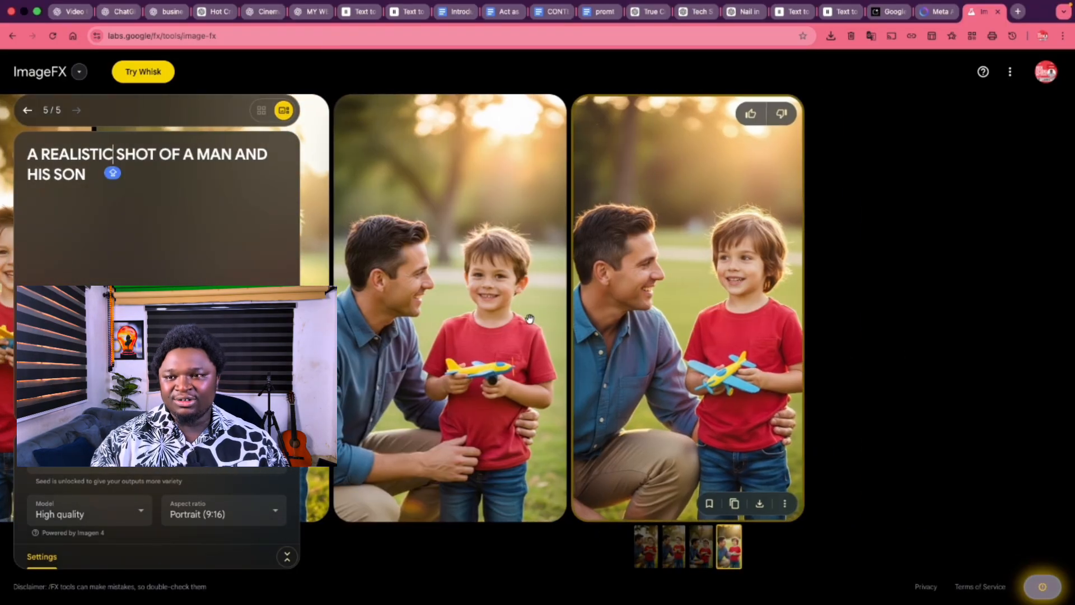
pyautogui.click(437, 331)
pyautogui.moveTo(437, 332); pyautogui.dragTo(897, 330)
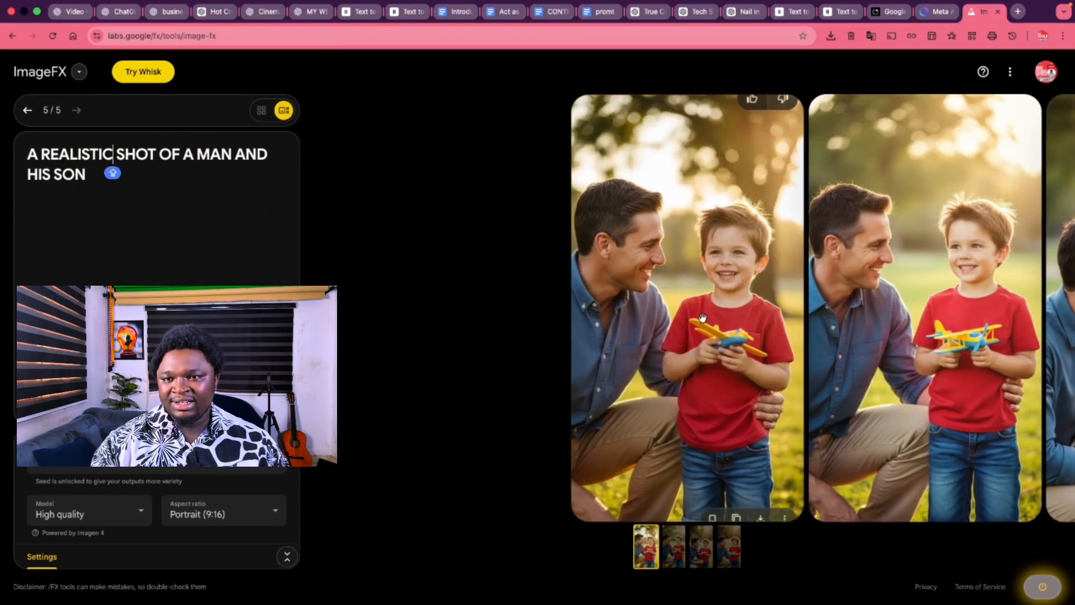
pyautogui.click(898, 331)
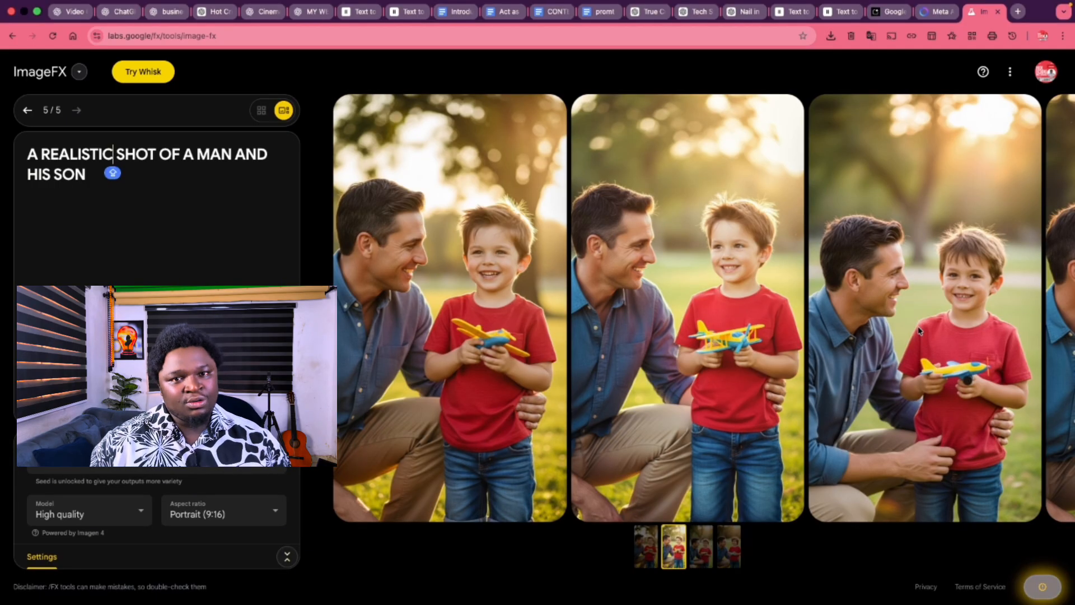
# Switch to Meta AI and review the images generated for the artistic shot of a man and his son.
pyautogui.click(936, 12)
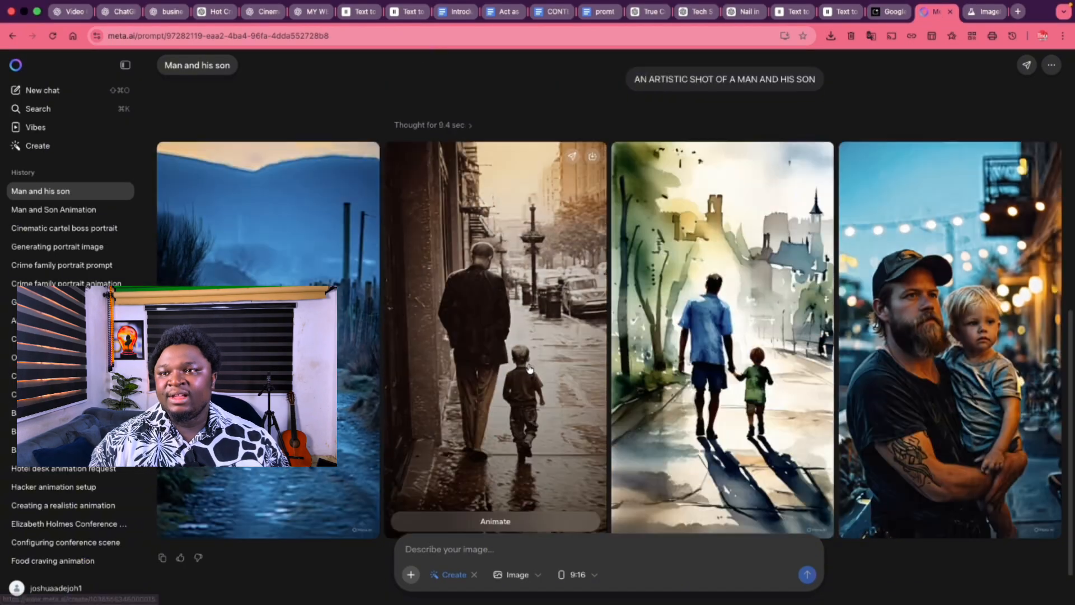
pyautogui.scroll(10, 530, 368)
pyautogui.scroll(-10, 723, 280)
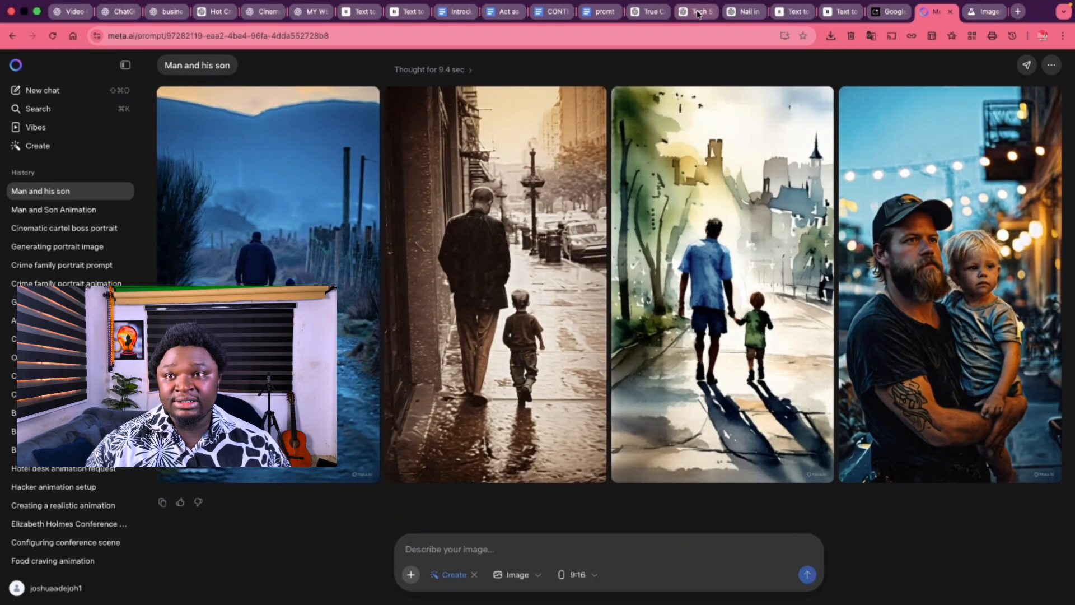
# Switch to ElevenLabs and select the entire Mafia-family script in the text-to-speech editor.
pyautogui.click(699, 12)
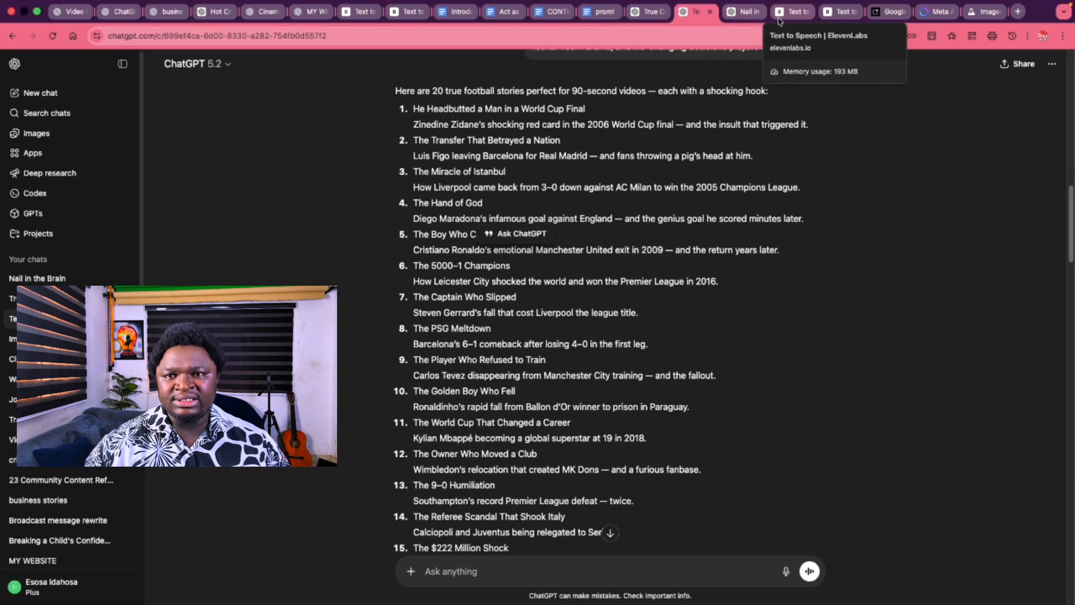
pyautogui.click(835, 13)
pyautogui.click(380, 212)
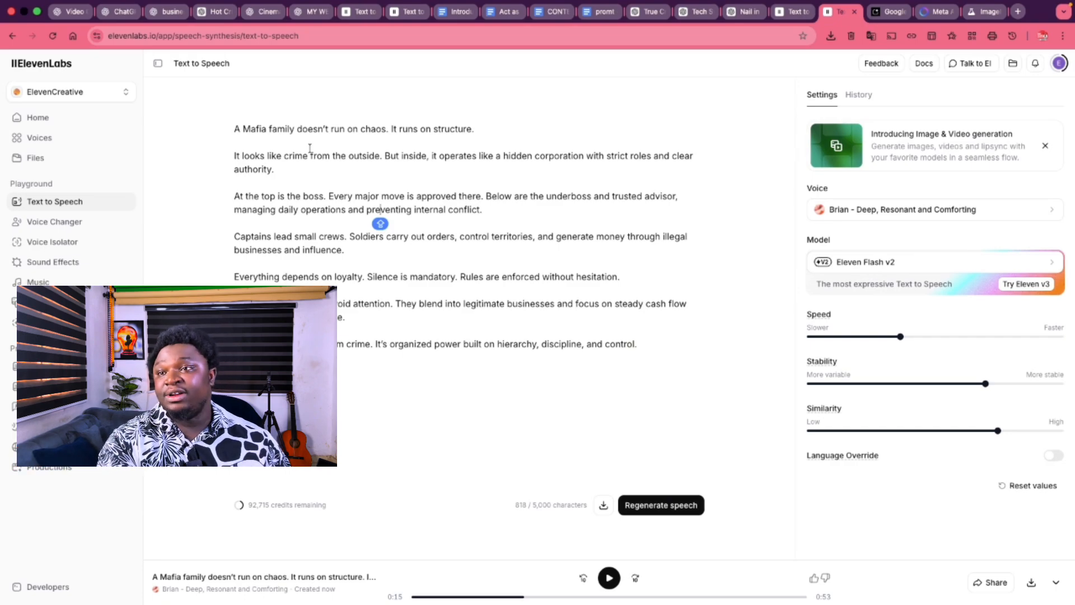
pyautogui.moveTo(232, 126); pyautogui.dragTo(705, 369)
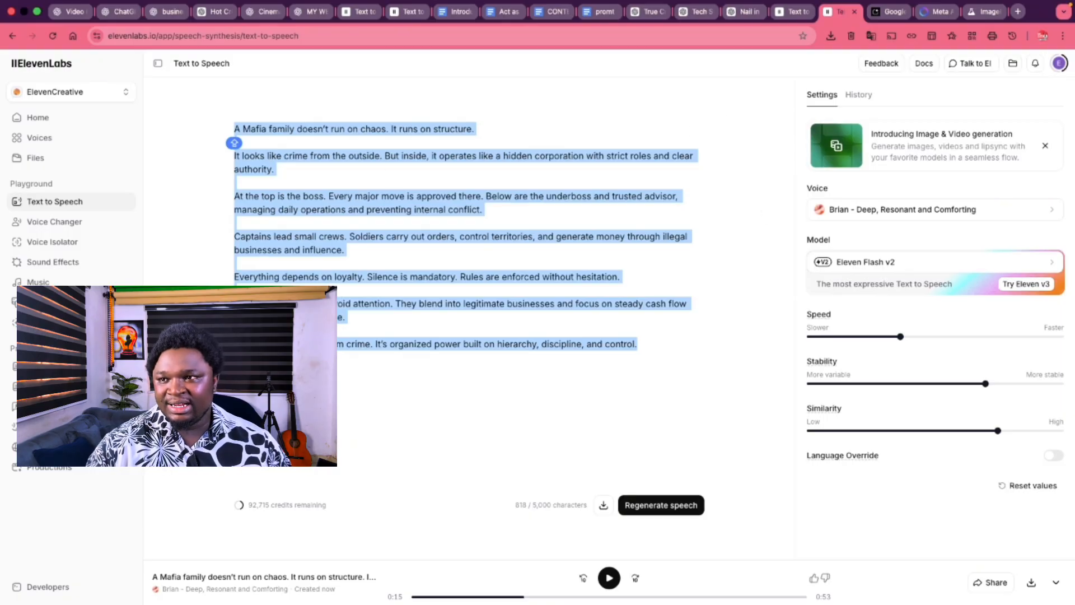
pyautogui.click(239, 127)
pyautogui.moveTo(237, 127); pyautogui.dragTo(744, 355)
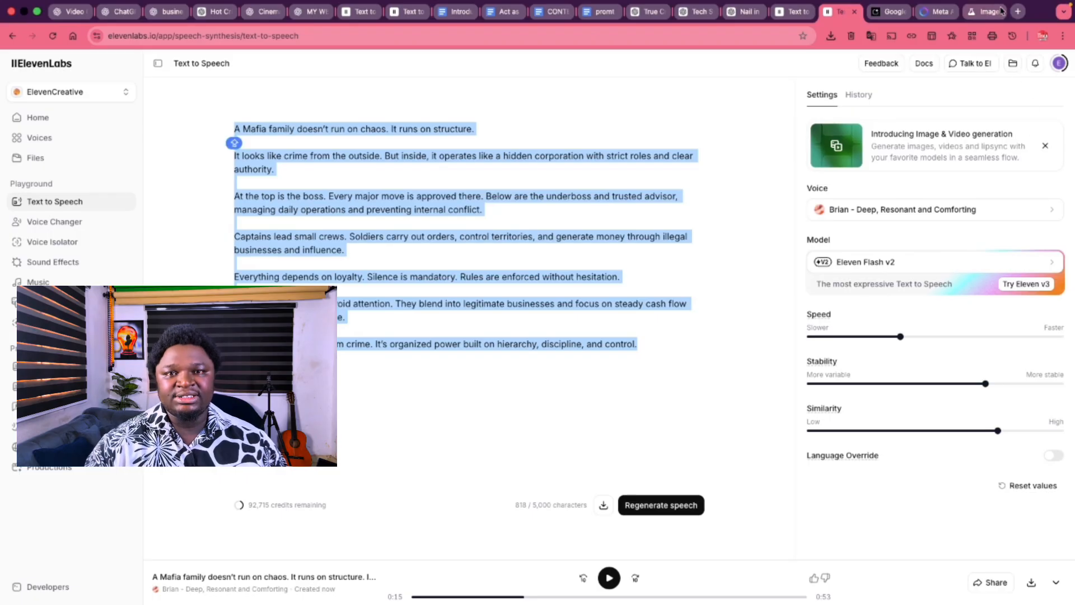
# Open chatgpt.com in a new browser tab.
pyautogui.click(1018, 11)
pyautogui.write('chatgpt.com')
pyautogui.press('Return')
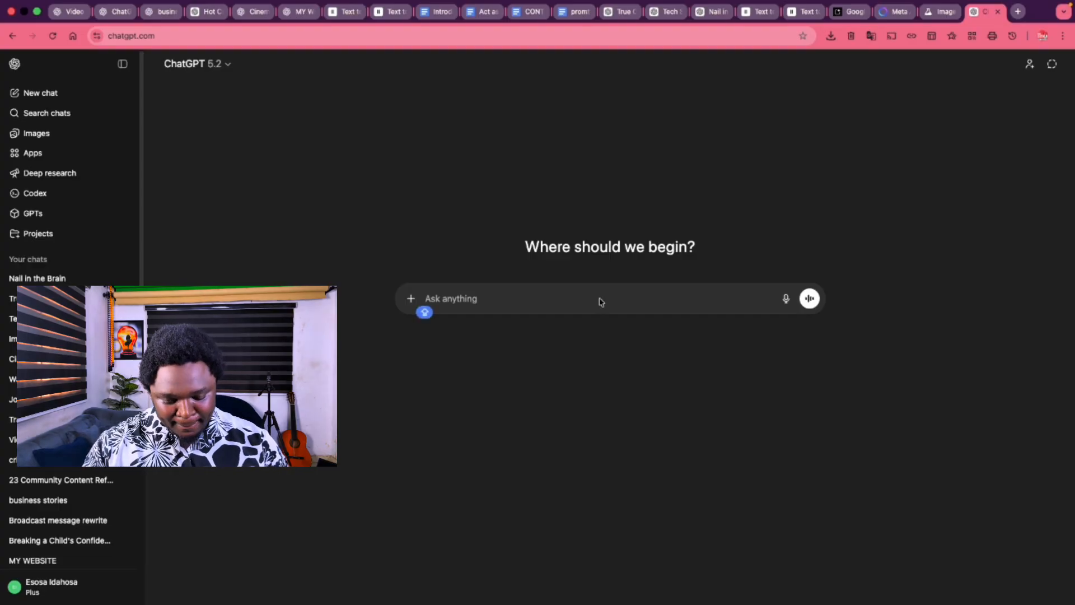
# Begin a ChatGPT prompt with "I am working on a fasceless video for tiktok, instagram, youtube shorts and facebook reels.".
pyautogui.write('I asm')
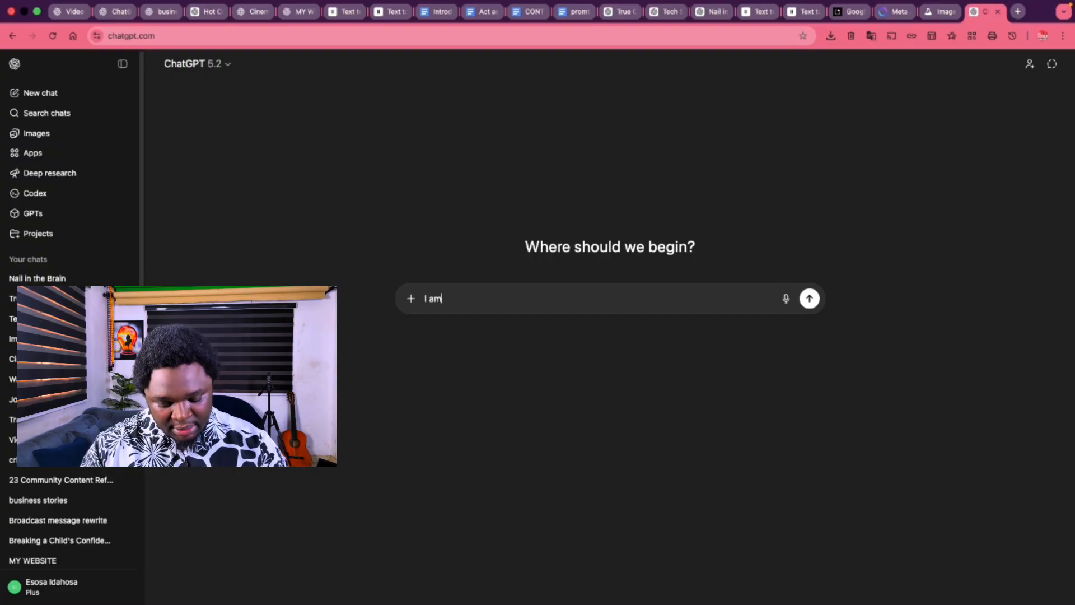
pyautogui.write(' working o')
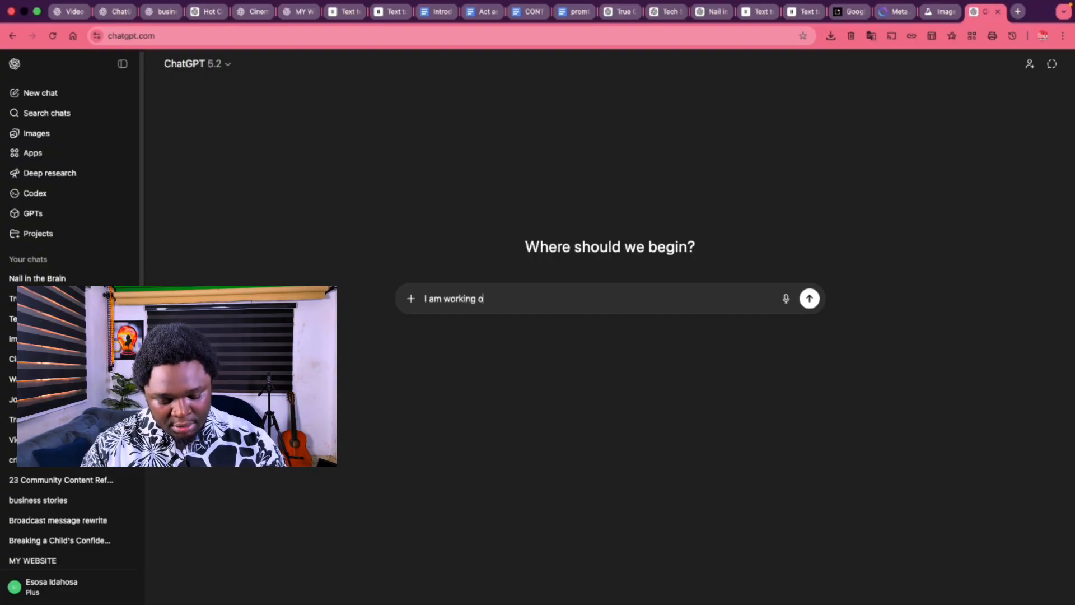
pyautogui.write('n a fasceless')
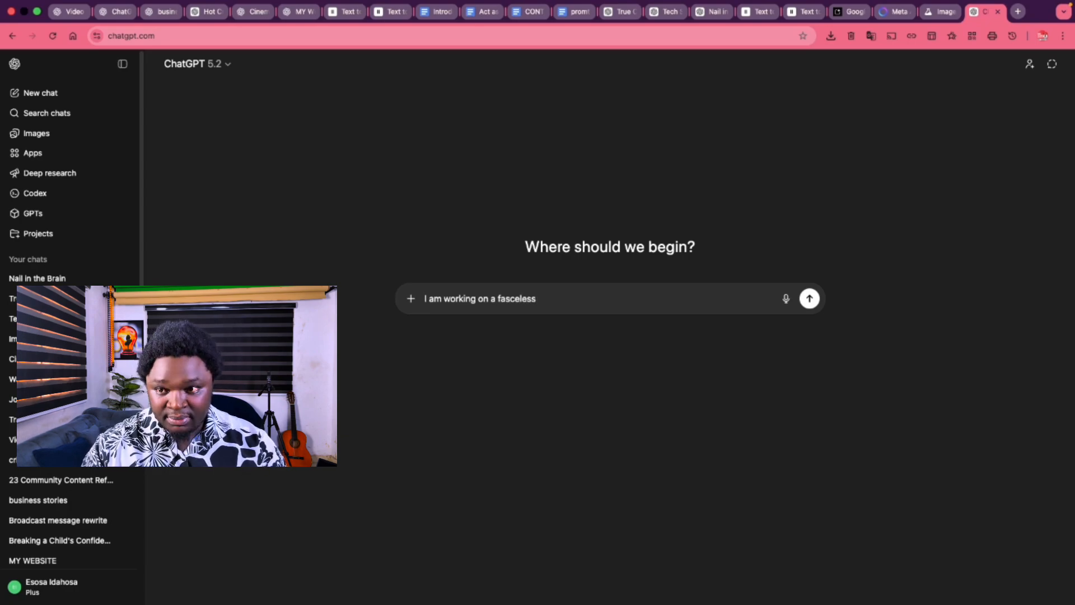
pyautogui.write(' video fo')
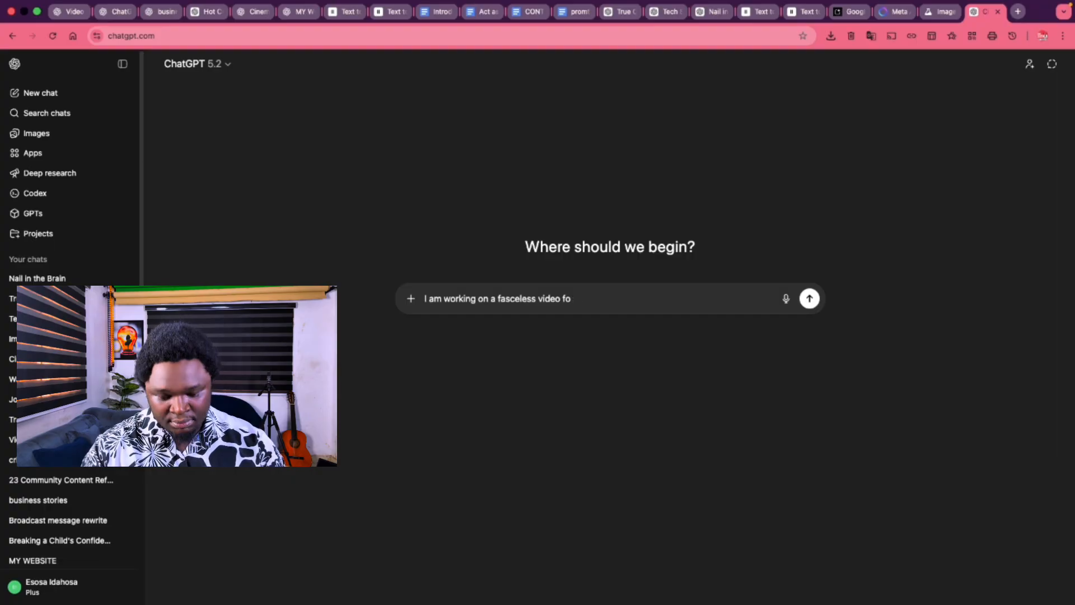
pyautogui.write('pr tiktok, ')
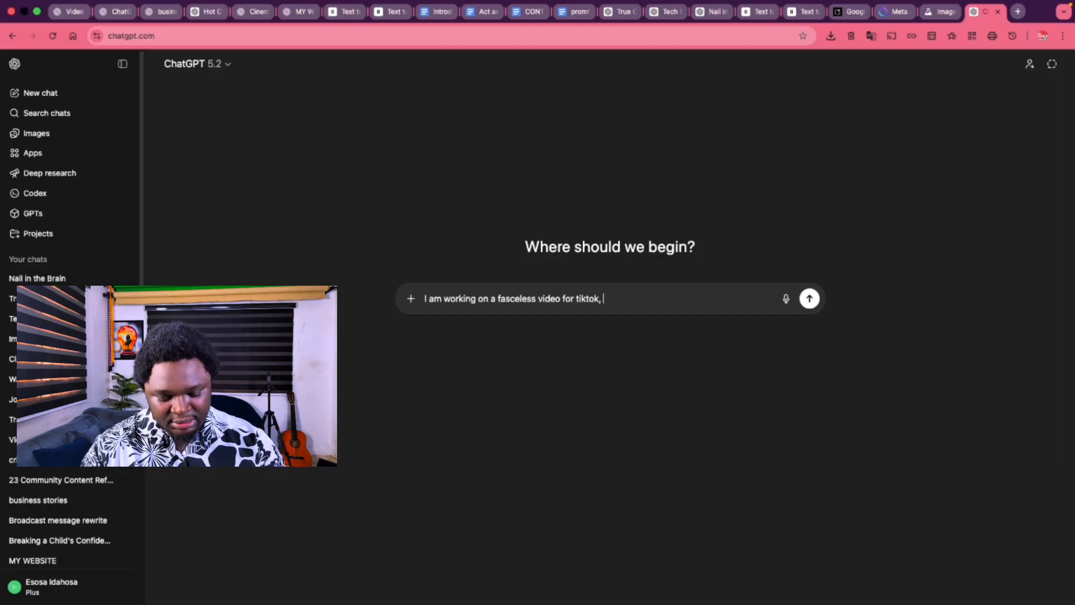
pyautogui.write('instagram')
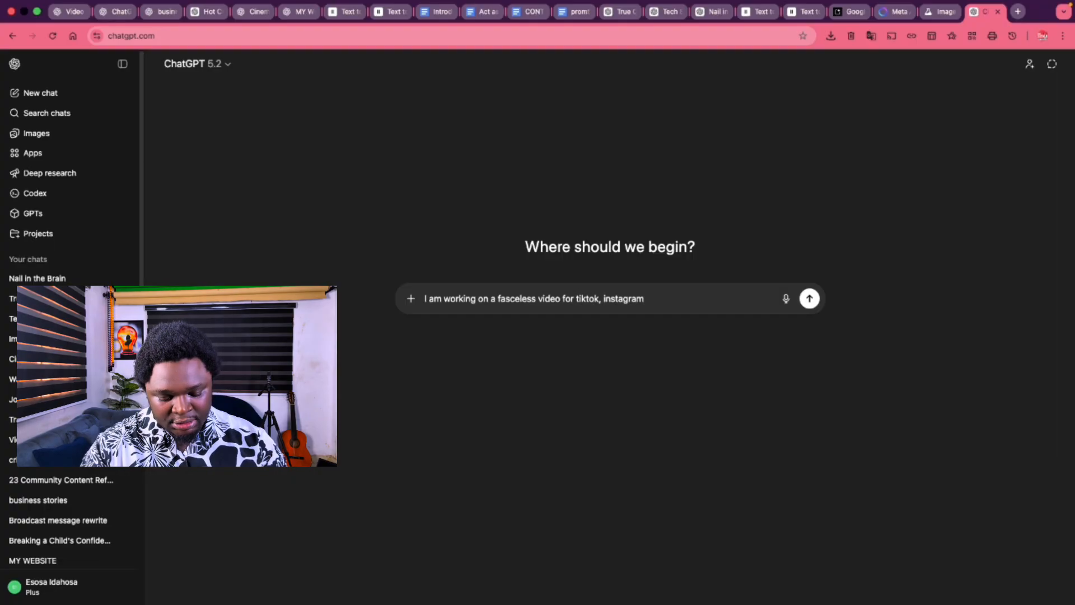
pyautogui.write(', youtube short')
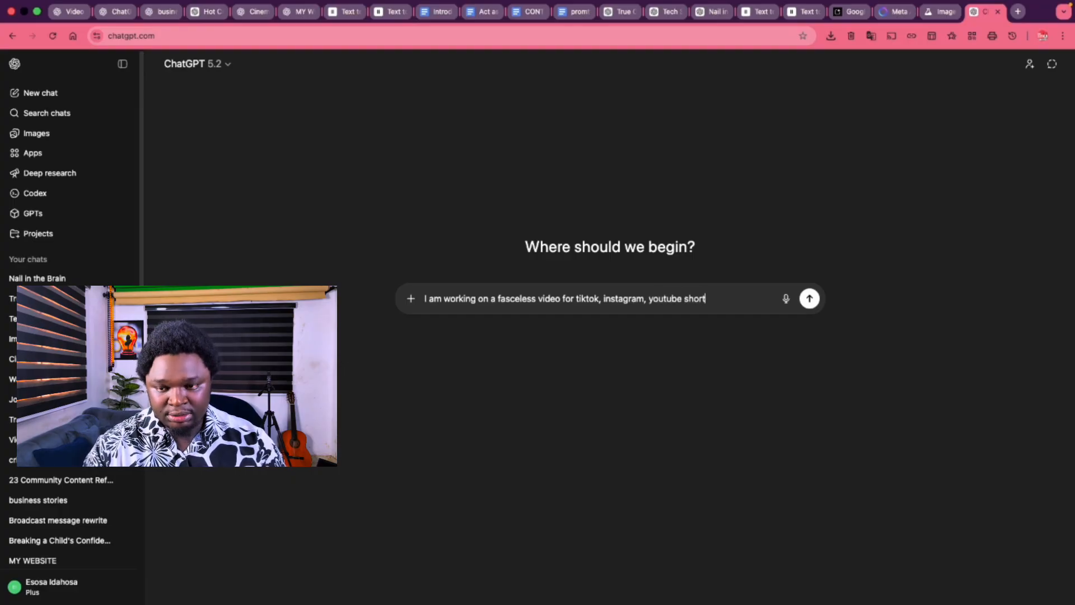
pyautogui.write('s and faceb')
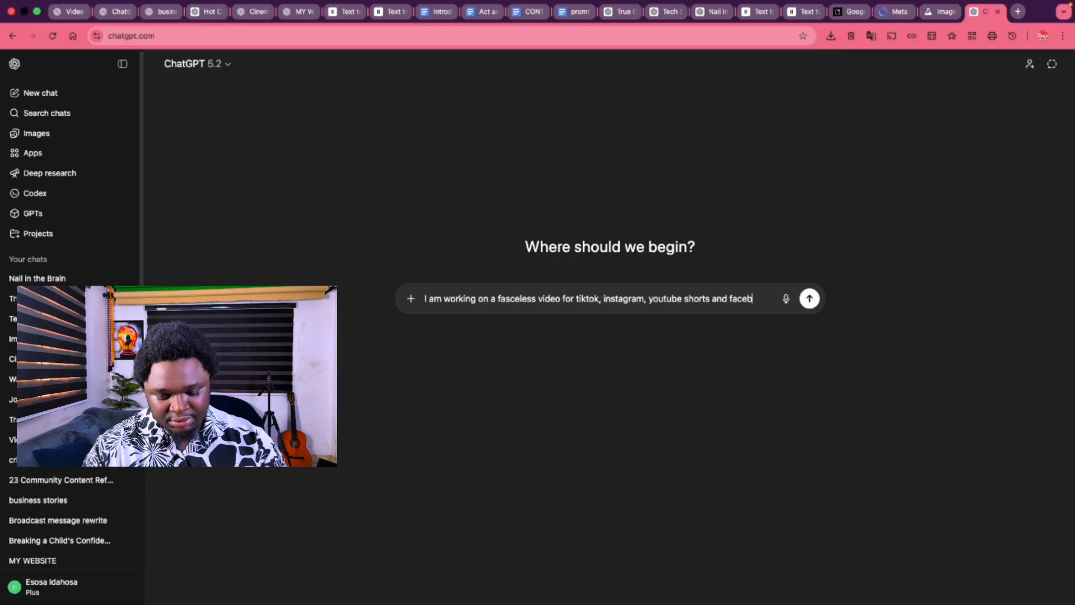
pyautogui.write('ook rels')
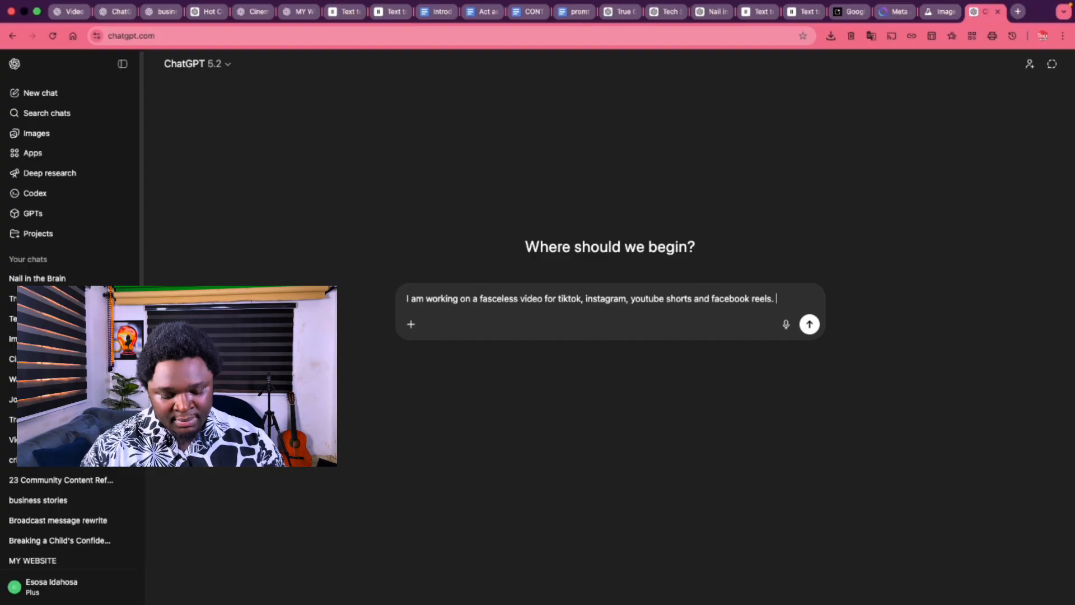
# Add "i have the script with me. I wil give you the script you will analyse it" to the prompt.
pyautogui.write('. i have t')
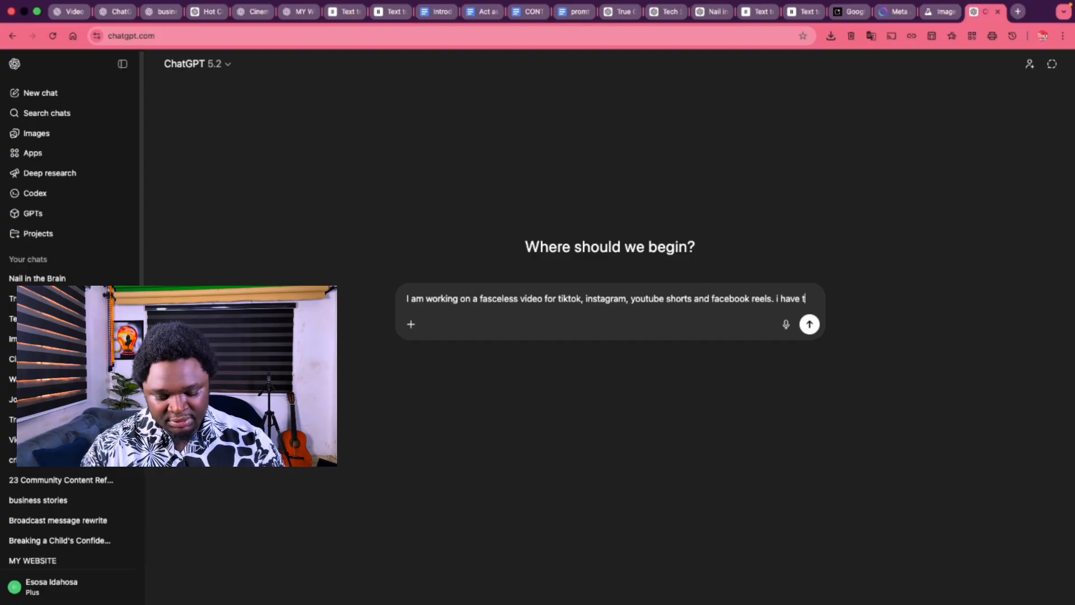
pyautogui.write('he script')
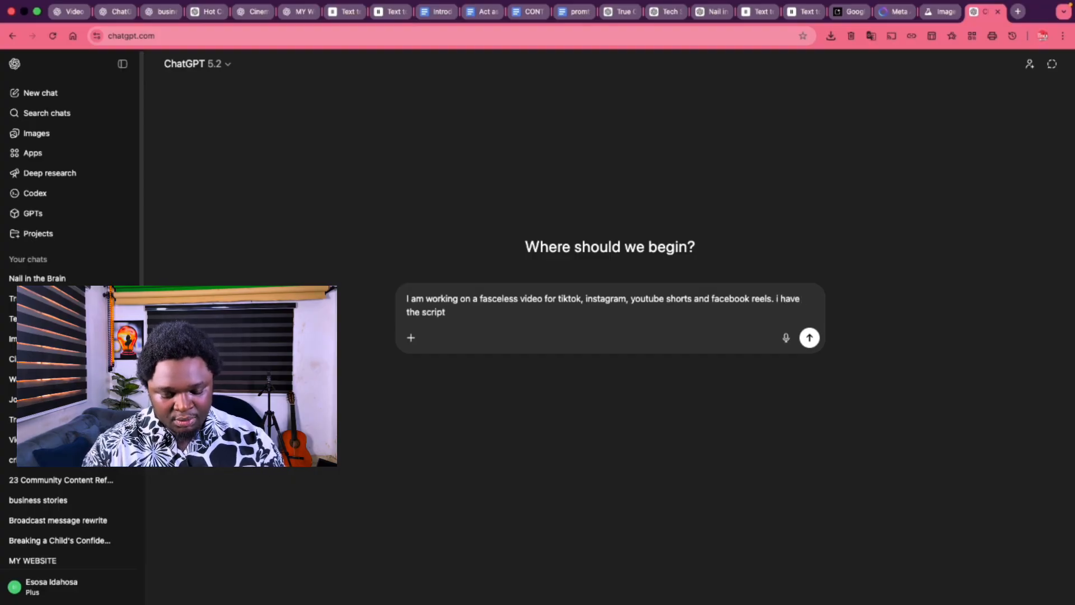
pyautogui.write(' with me')
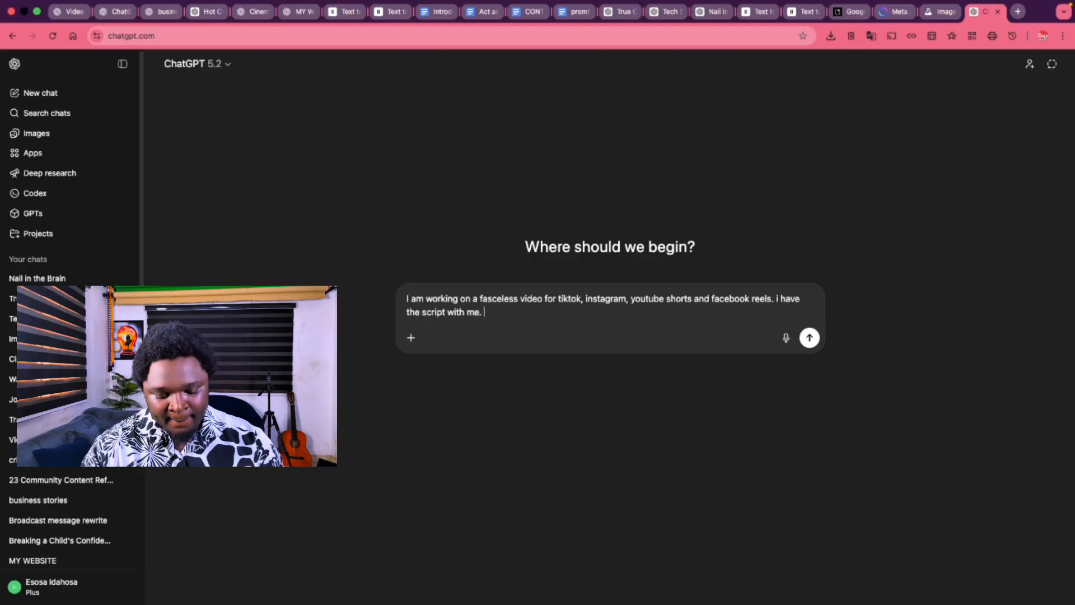
pyautogui.write('. I wil give')
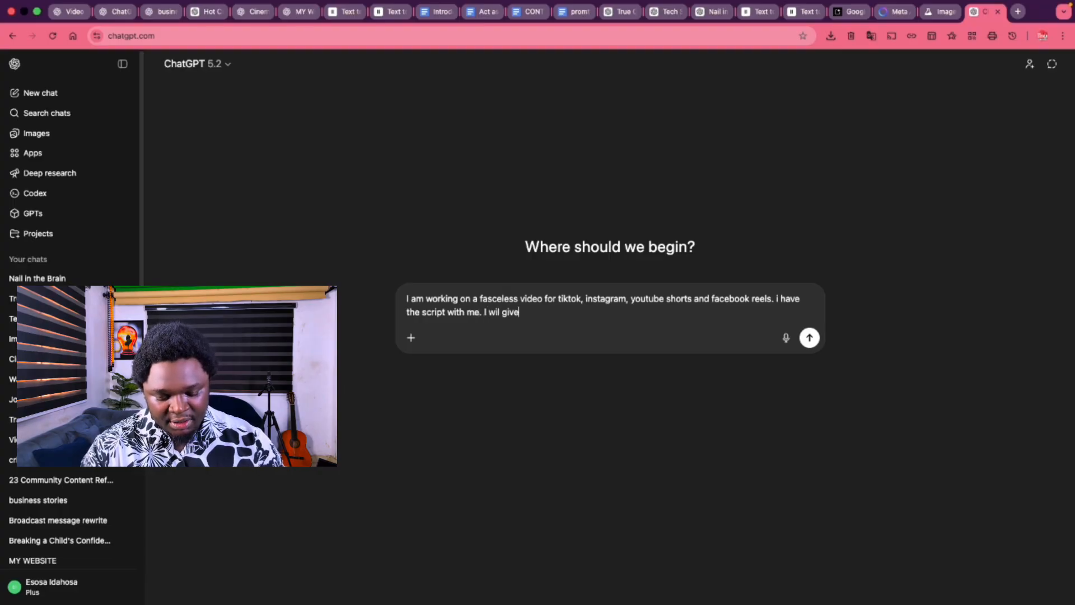
pyautogui.write(' you the scr')
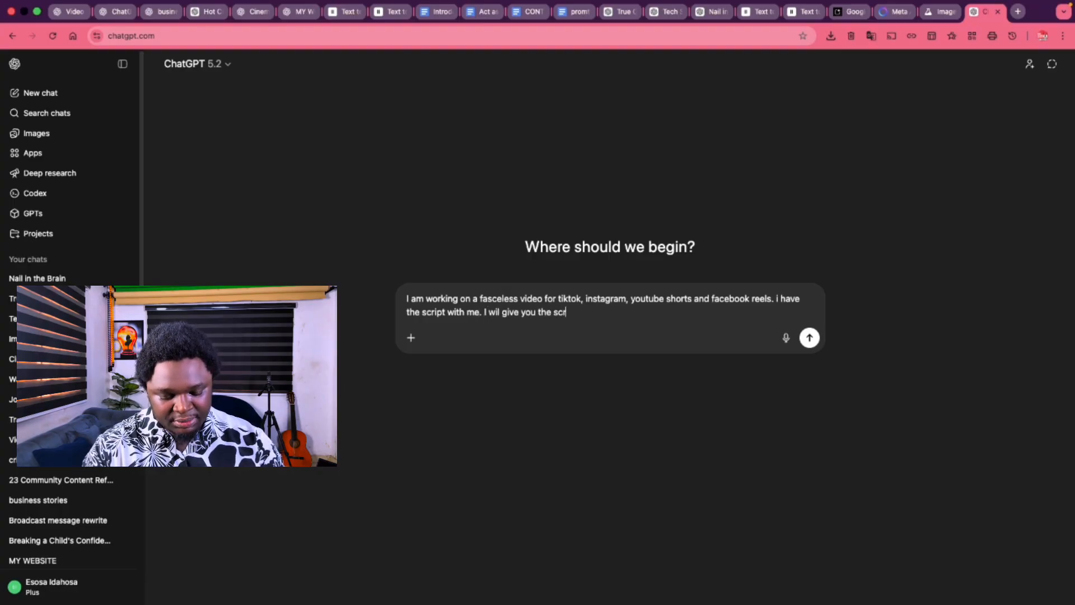
pyautogui.write('ipt you wil')
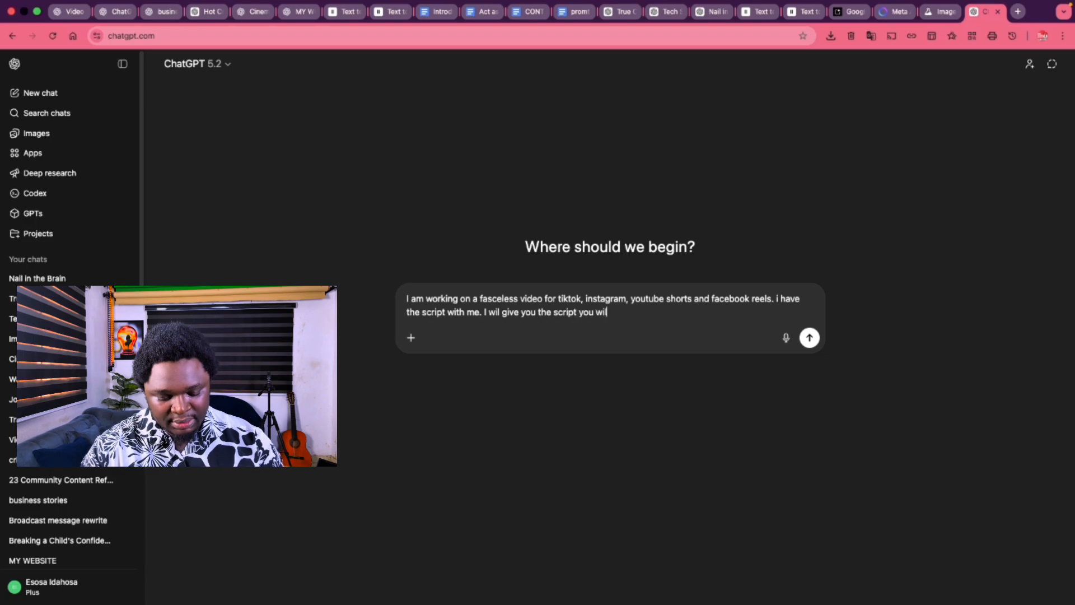
pyautogui.write('l analyse ')
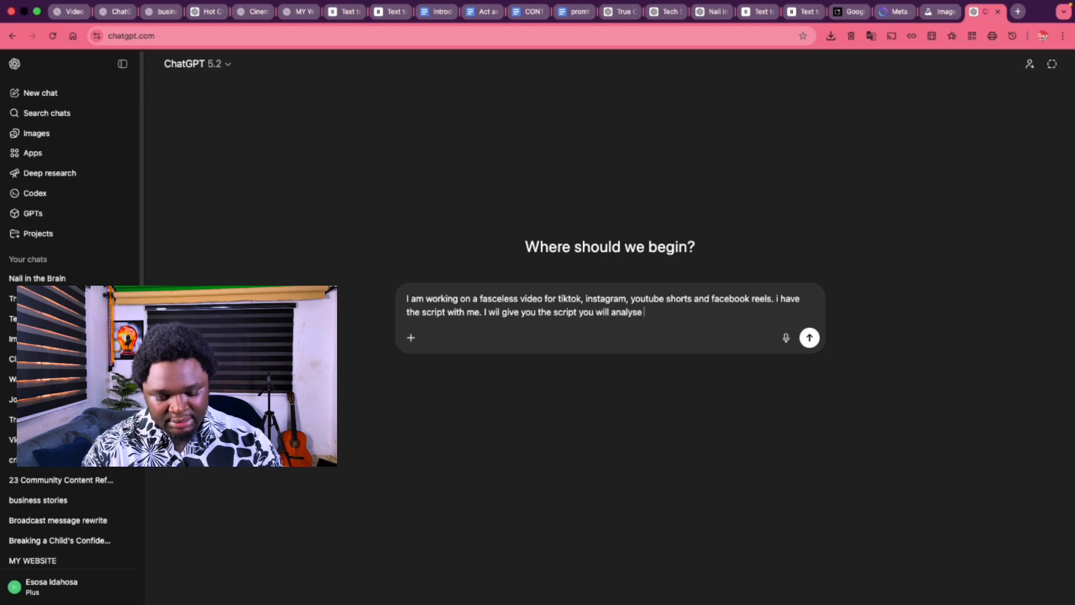
pyautogui.write('it')
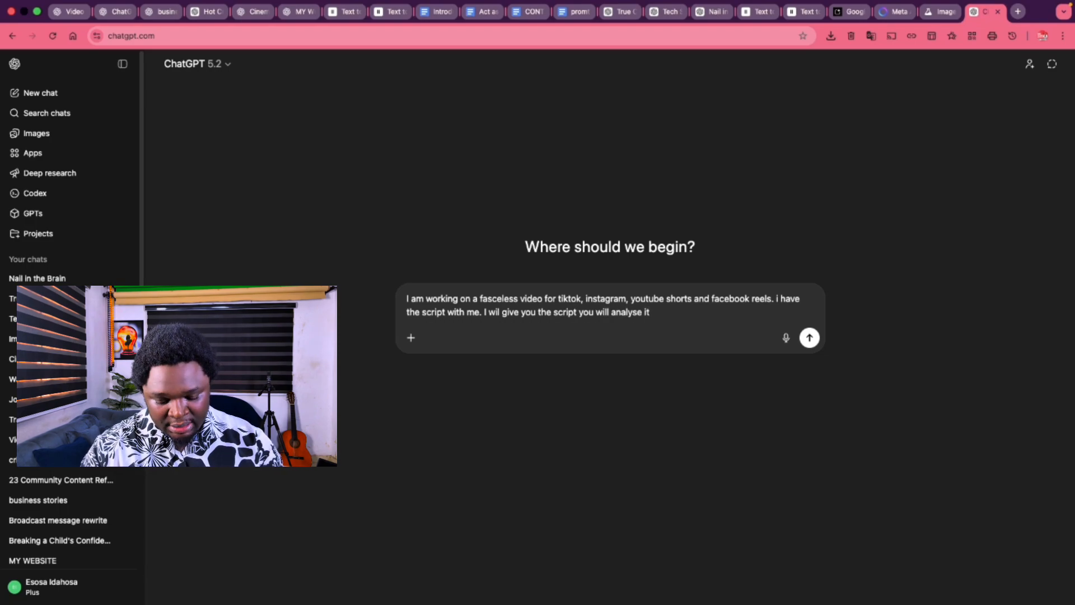
# Continue the ChatGPT prompt with "and give me the different promts to".
pyautogui.write(' and ')
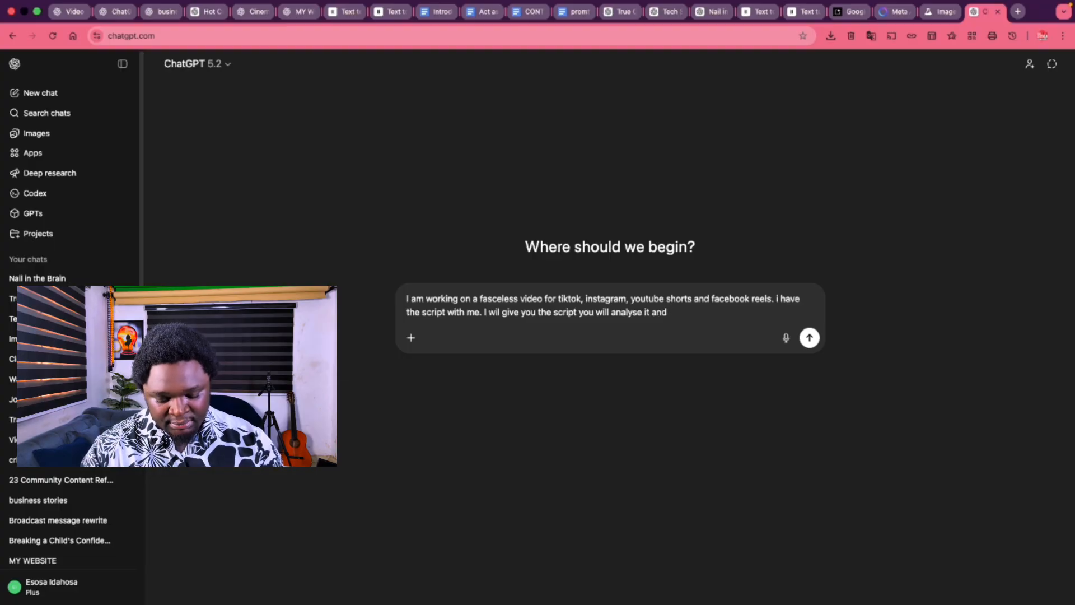
pyautogui.write('give me the')
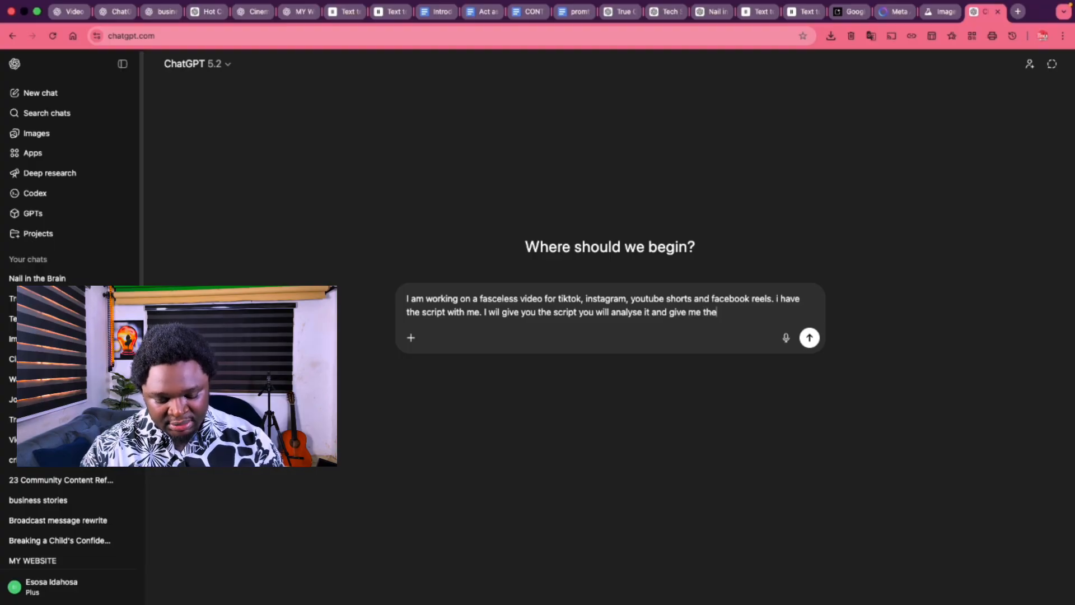
pyautogui.write(' different ')
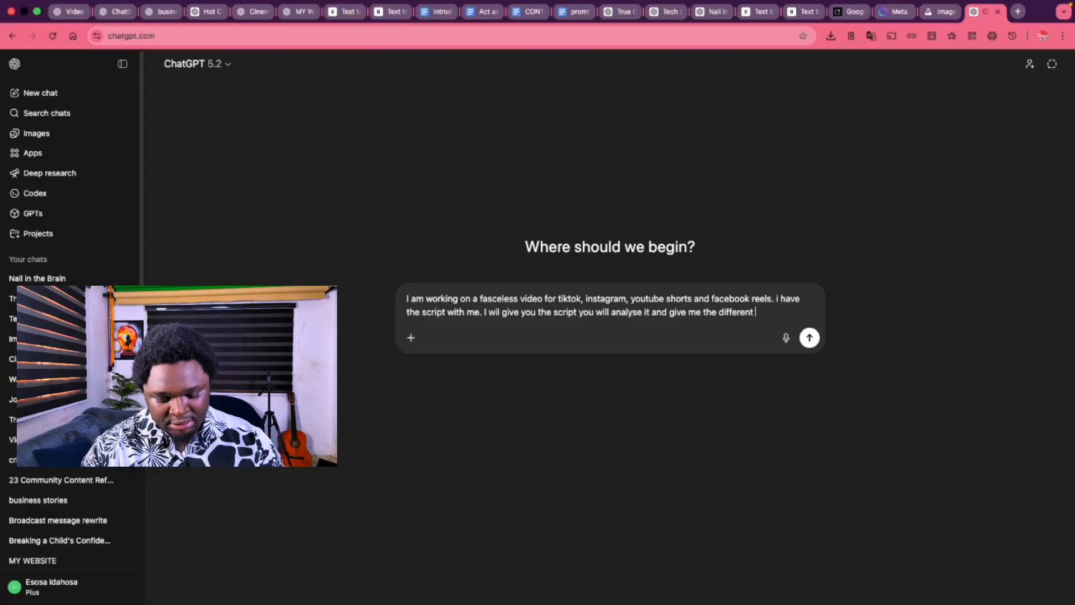
pyautogui.write('shots')
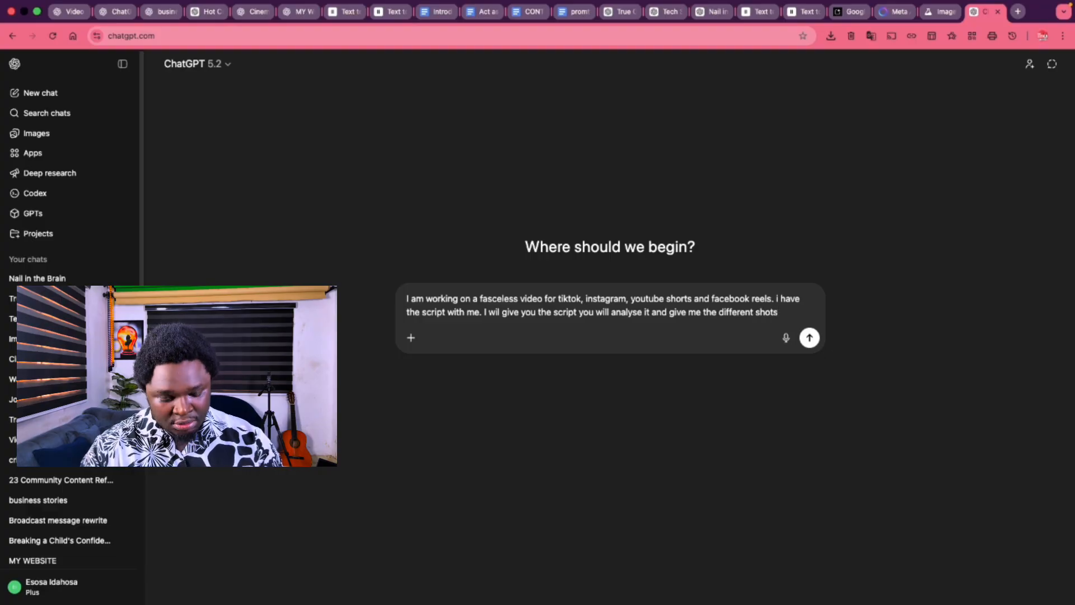
pyautogui.press('BackSpace')
pyautogui.press('BackSpace')
pyautogui.press('BackSpace')
pyautogui.press('BackSpace')
pyautogui.press('BackSpace')
pyautogui.write('promts to')
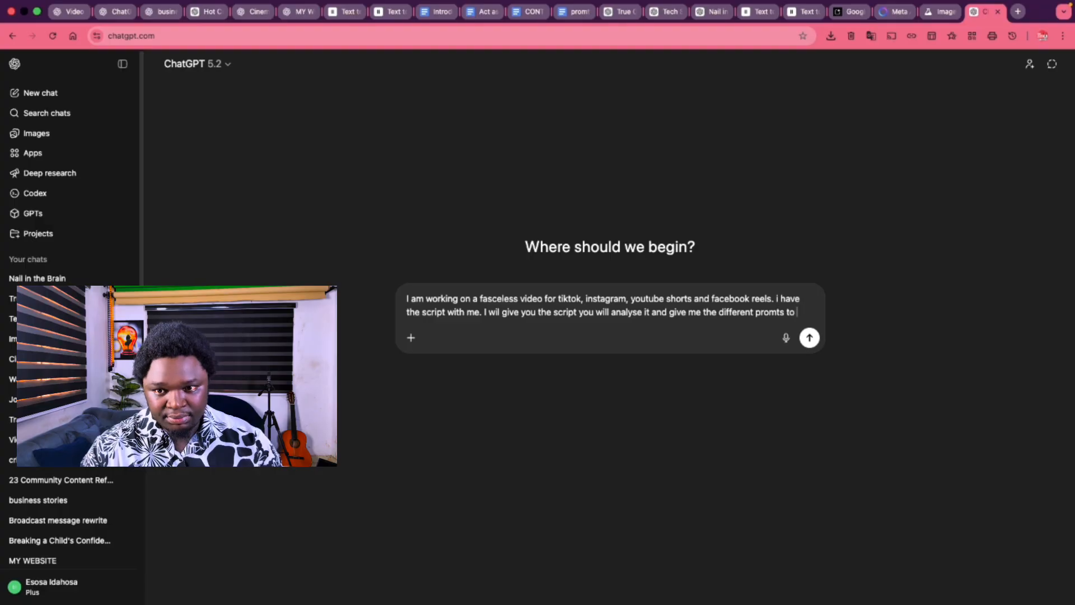
# Complete the prompt's first paragraph with "generates the shots needed to tell the story from start to finish.".
pyautogui.write(' generate')
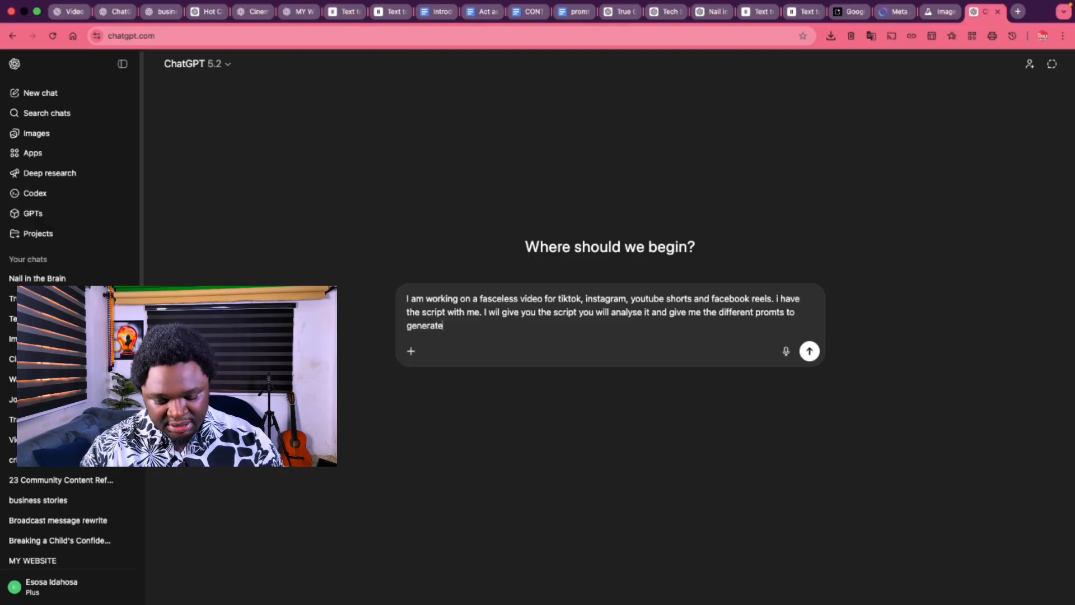
pyautogui.write('s the shots')
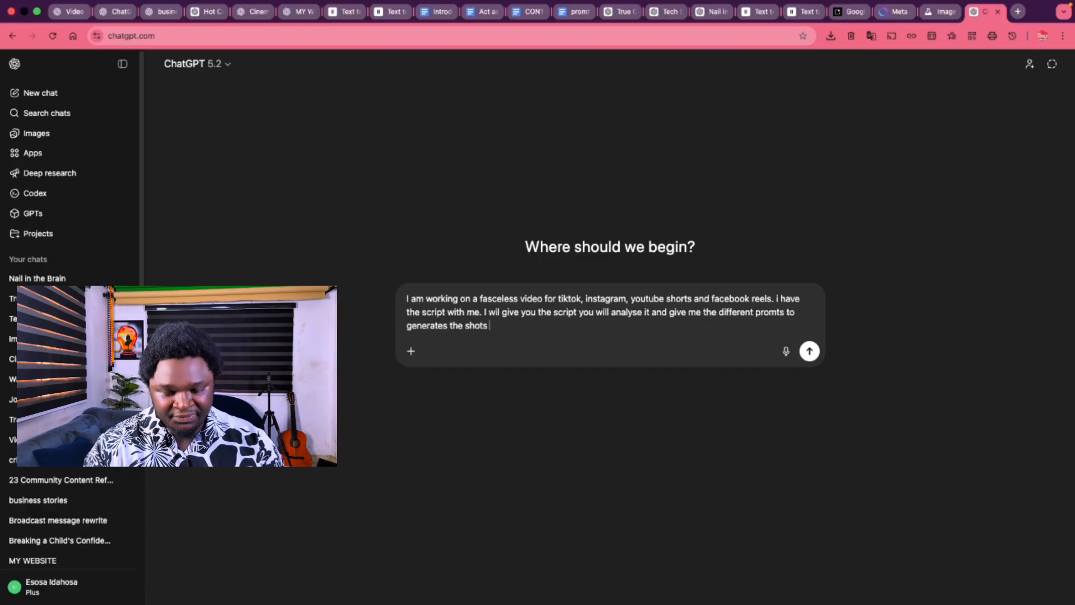
pyautogui.write(' neede')
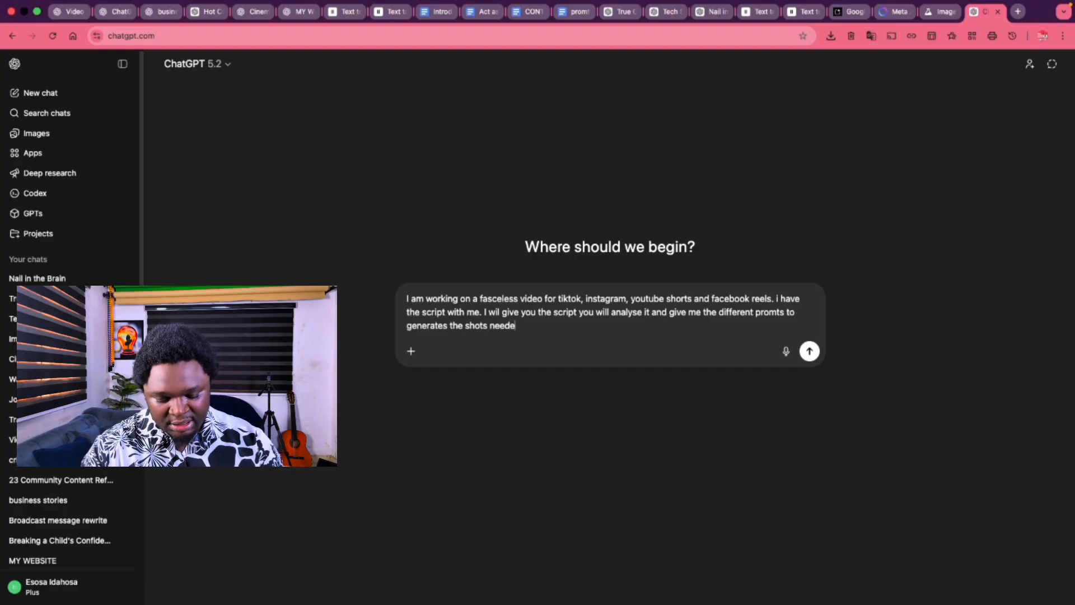
pyautogui.write('d to tell th')
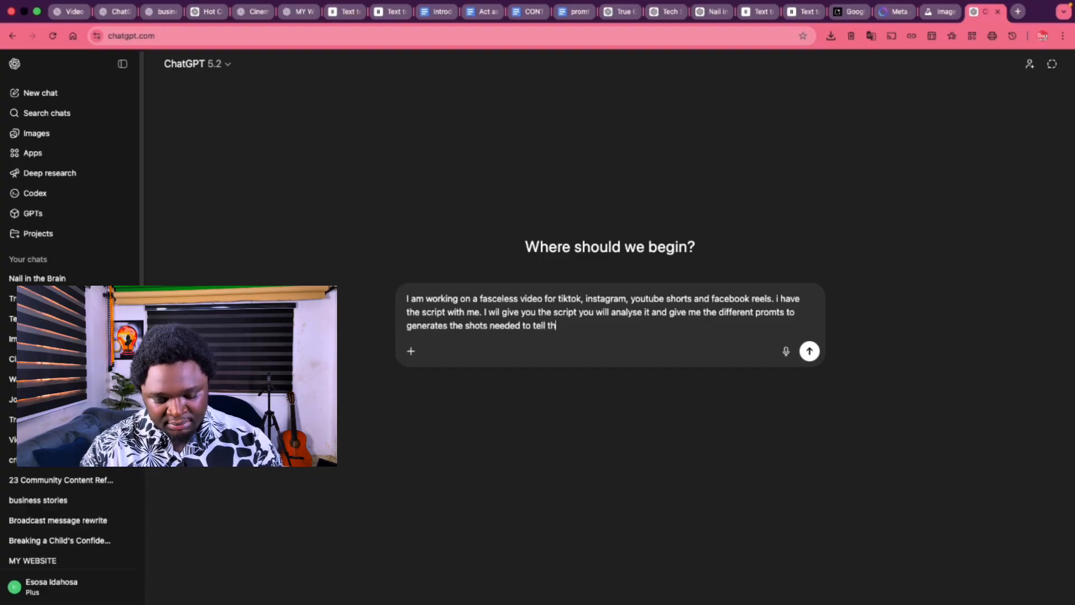
pyautogui.write('e story from')
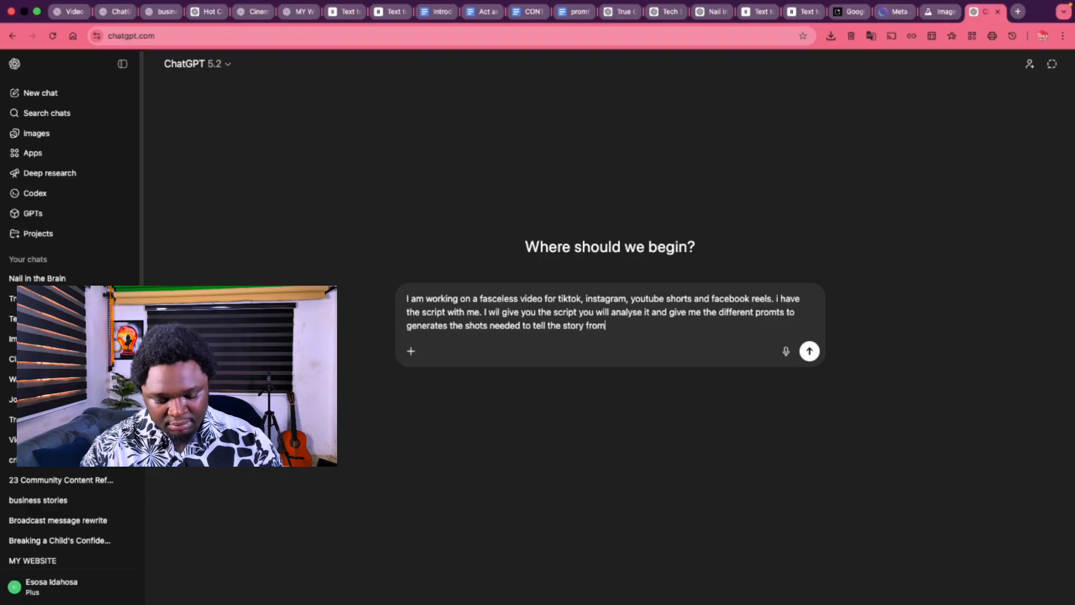
pyautogui.write(' start to fi')
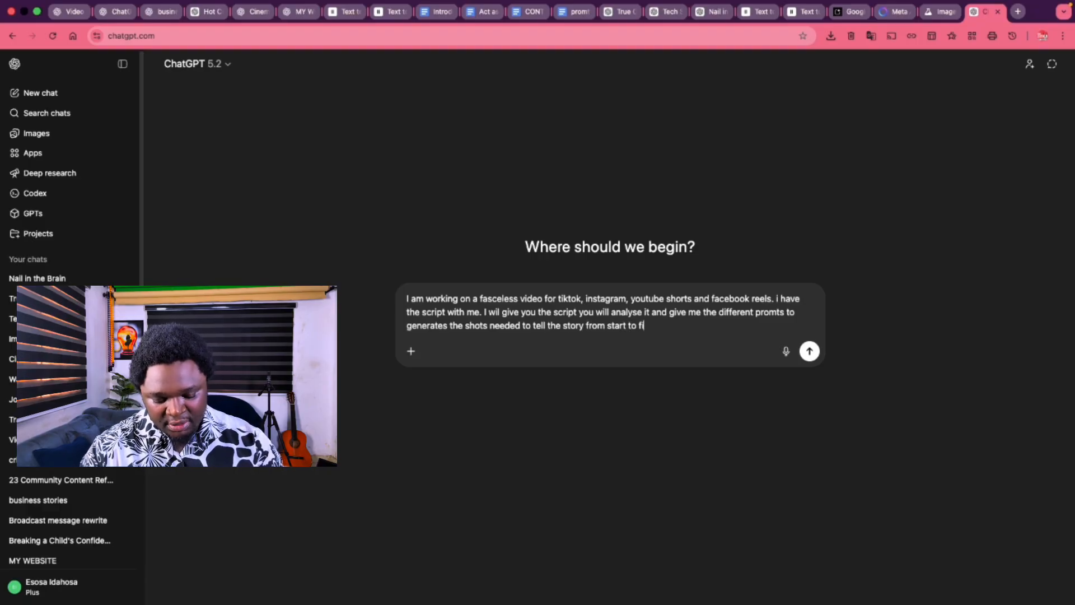
pyautogui.write('nish.')
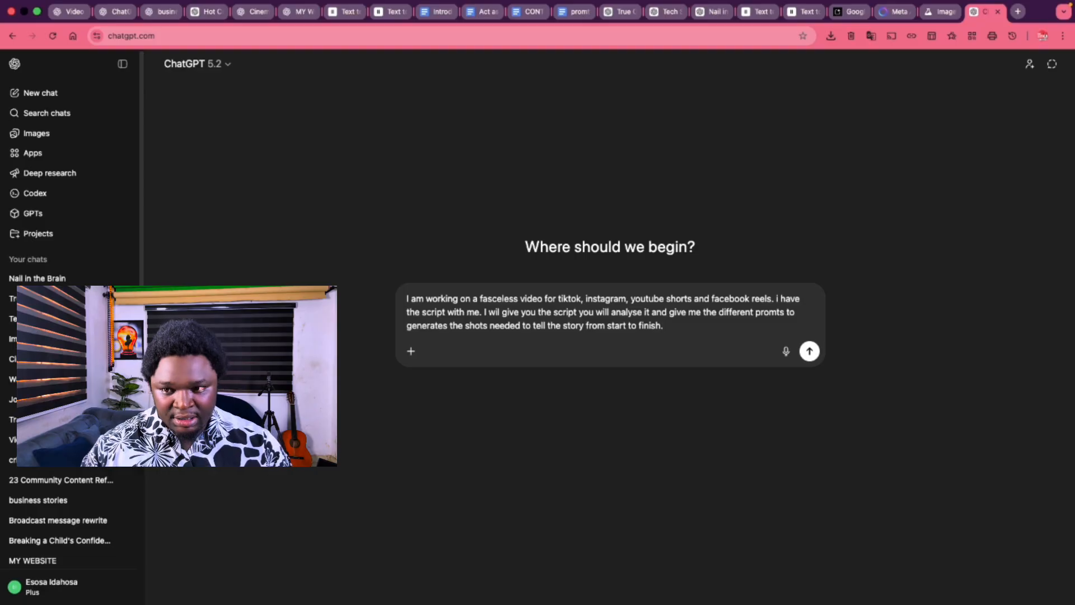
# Add a separate paragraph to the prompt reading "I want al shotas to be cenematic.".
pyautogui.hotkey('shift', 'Return')
pyautogui.hotkey('shift', 'Return')
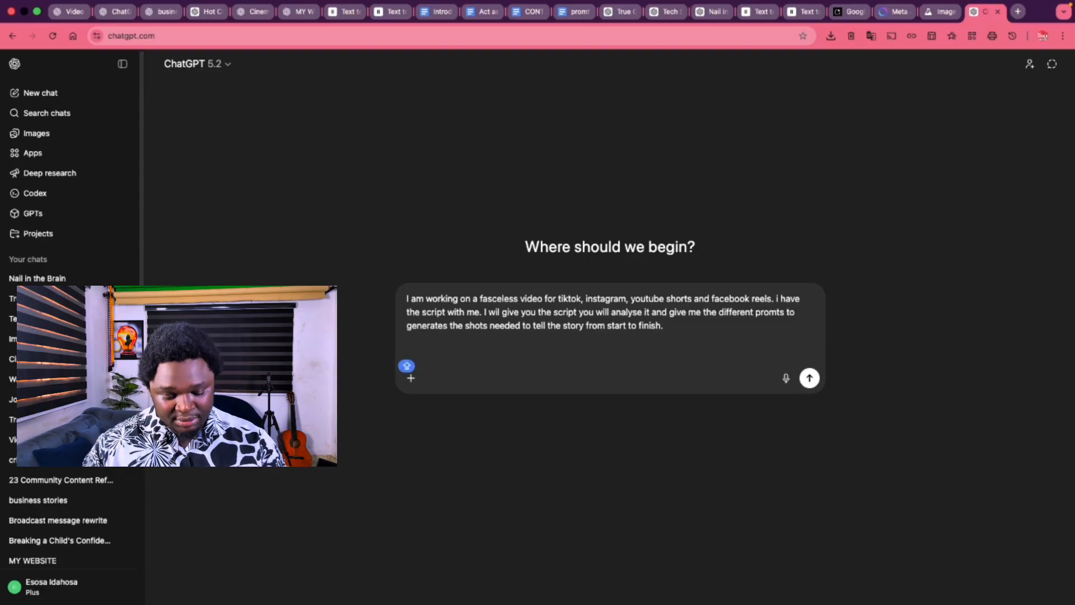
pyautogui.write('I wan')
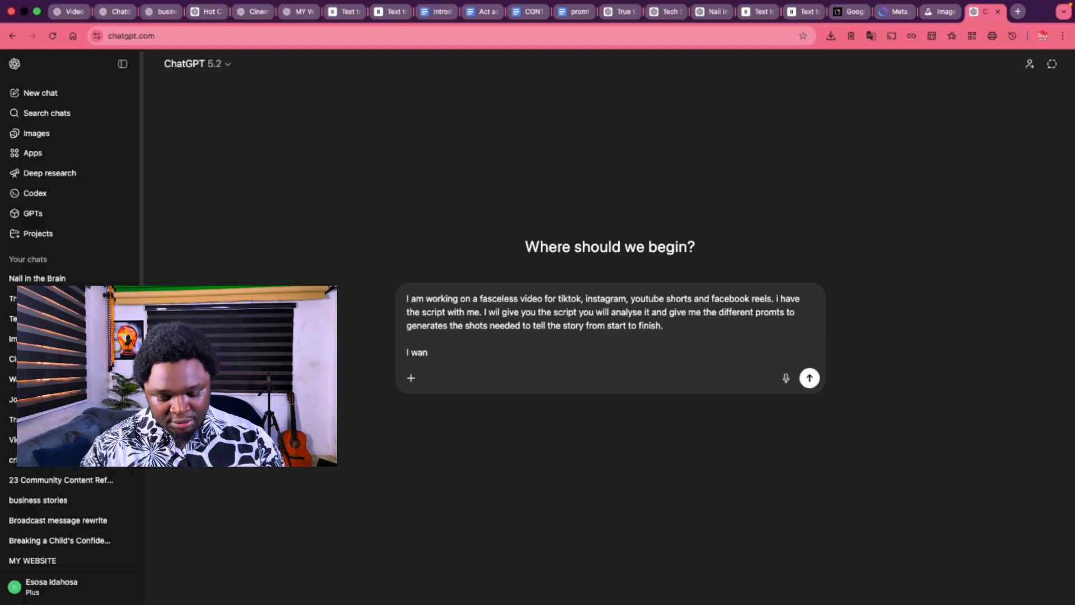
pyautogui.write('t al shot')
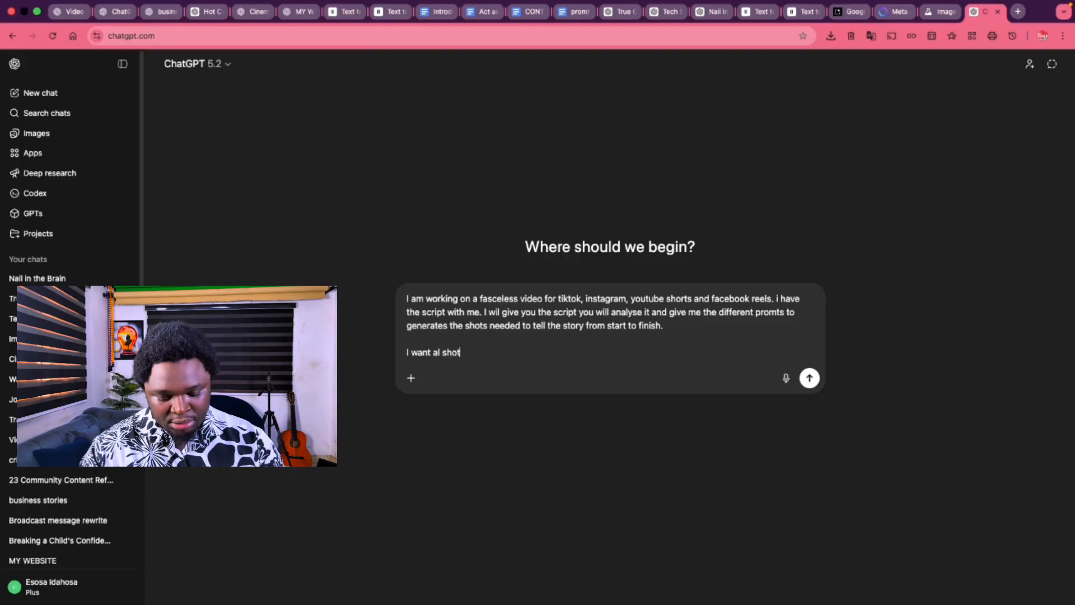
pyautogui.write('as top be')
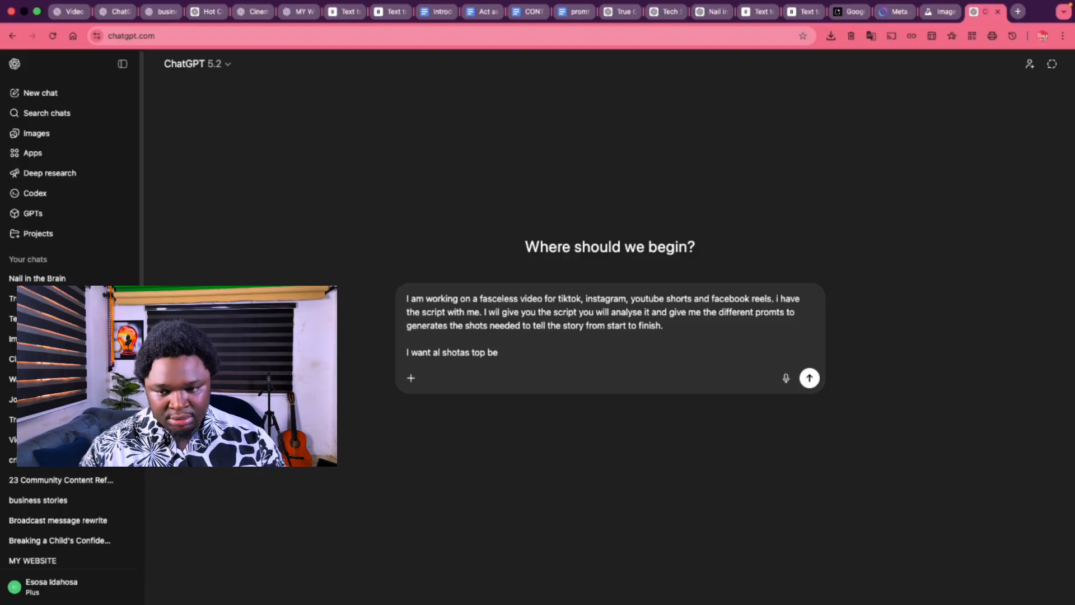
pyautogui.write(' be cenemat')
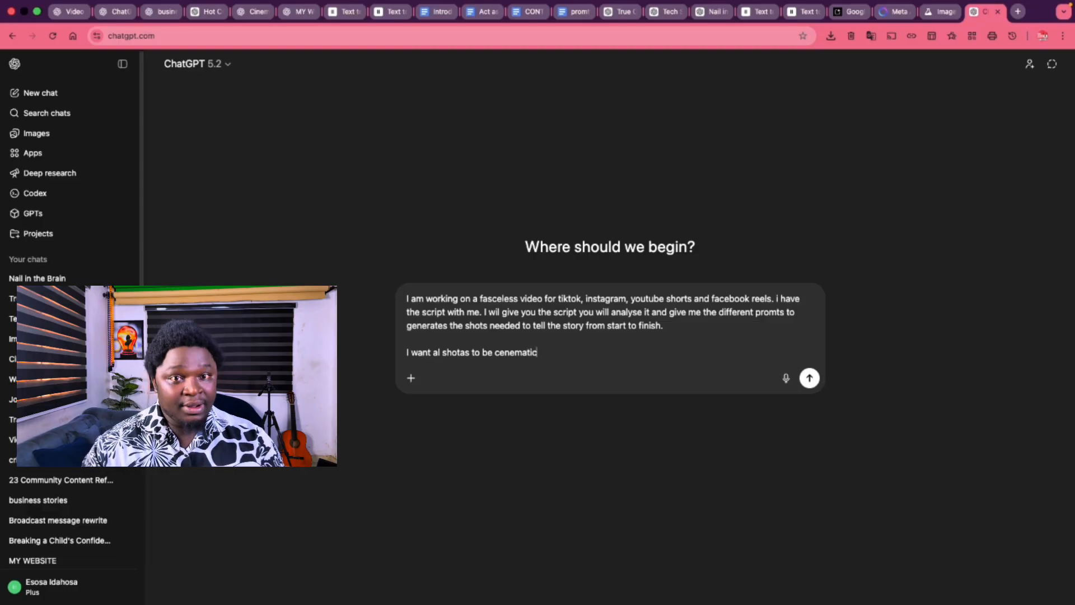
pyautogui.write('ic')
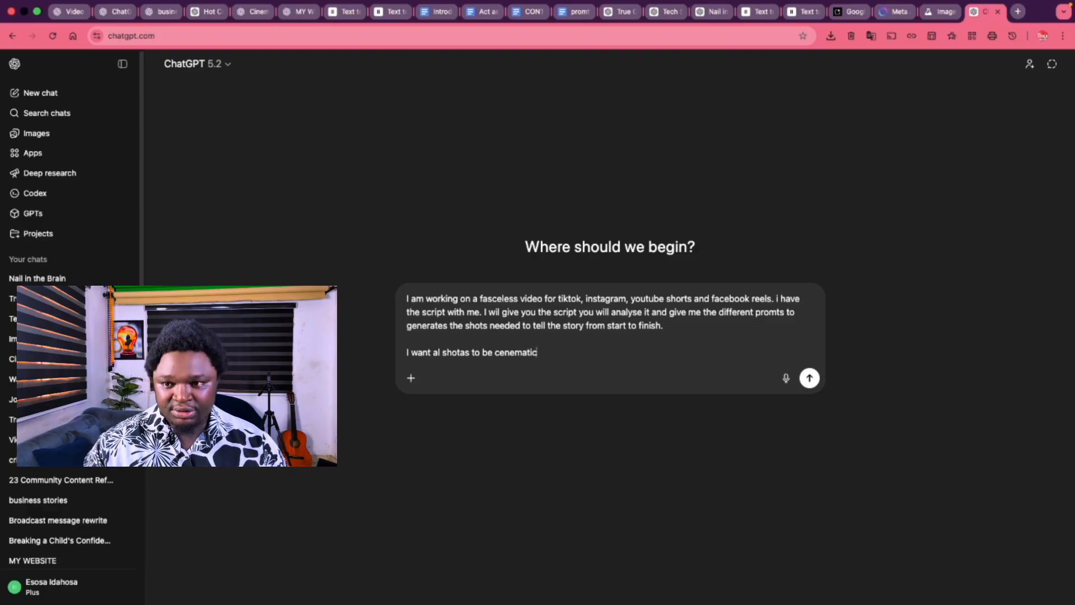
pyautogui.write('.')
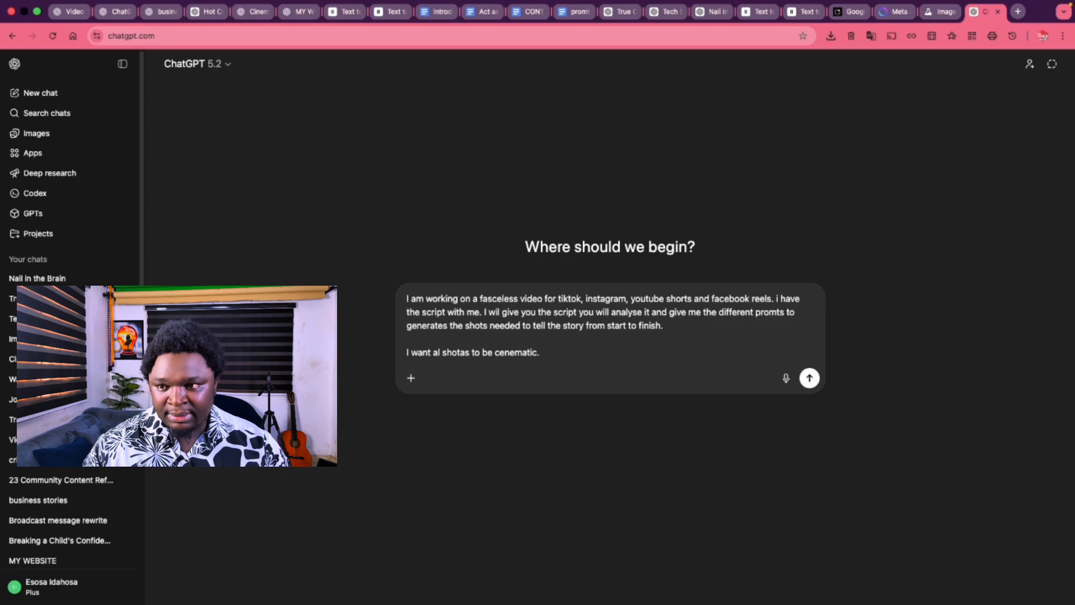
# End the prompt with a new paragraph "do you understand what I mean?" and send it.
pyautogui.hotkey('shift', 'Return')
pyautogui.hotkey('shift', 'Return')
pyautogui.write('d')
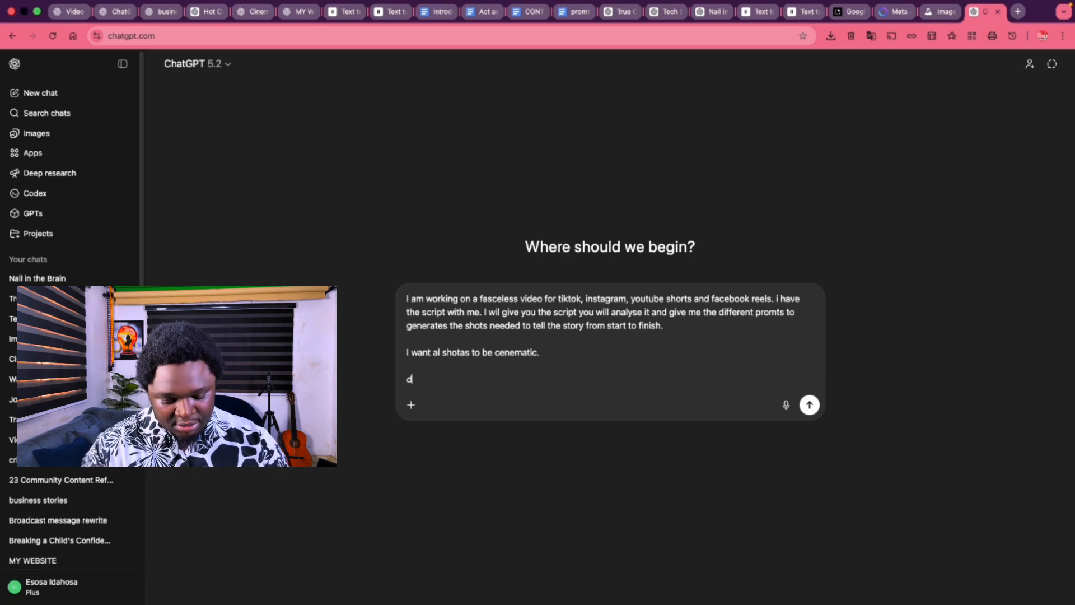
pyautogui.write('o you underst')
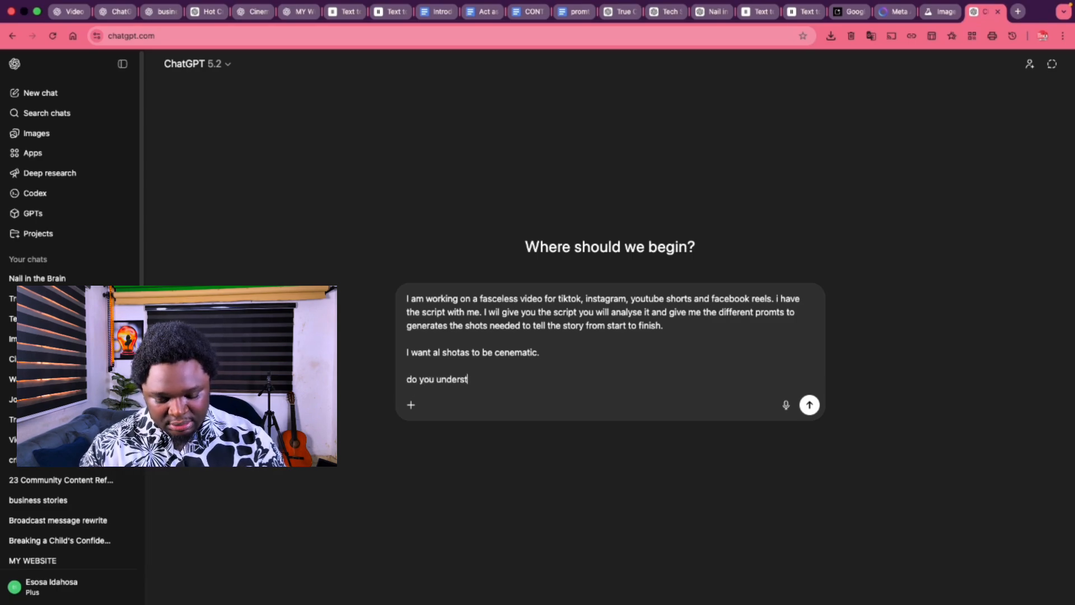
pyautogui.write('and what I')
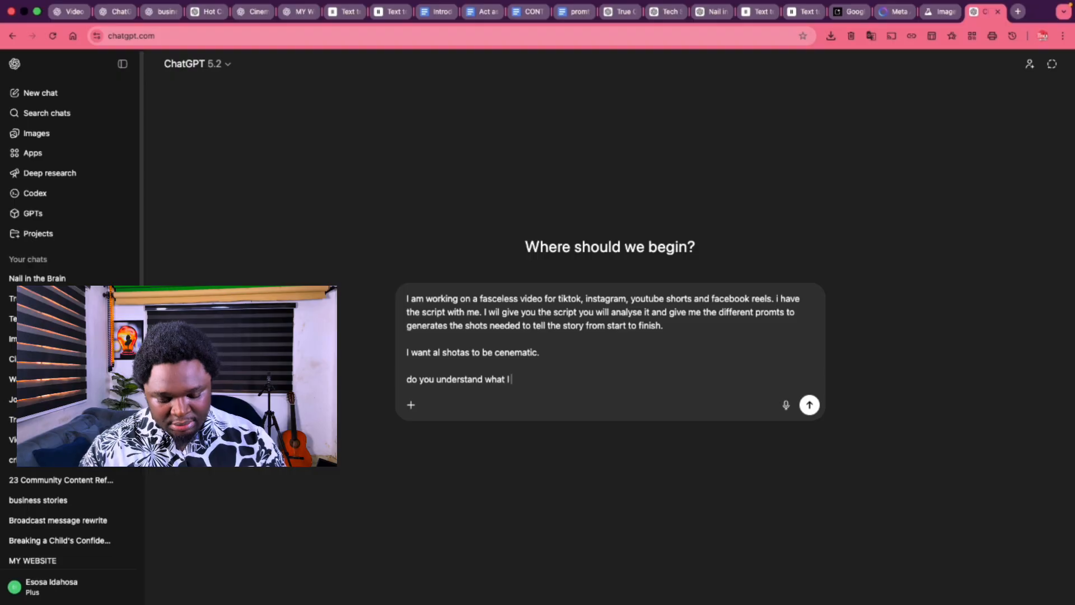
pyautogui.write(' mean?')
pyautogui.press('Return')
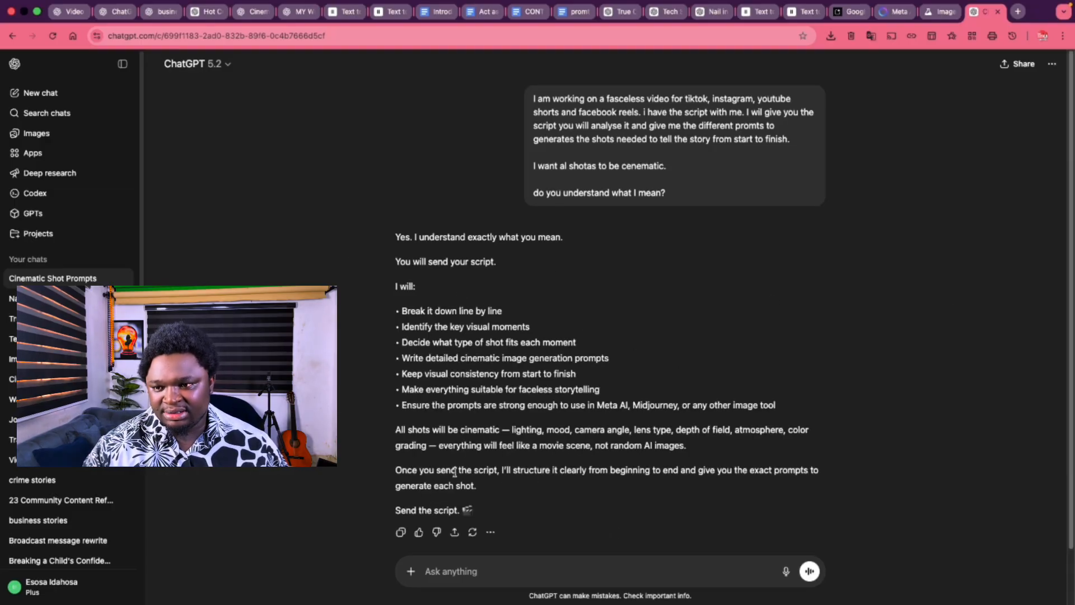
# Paste the copied Mafia-family script as the next ChatGPT message and send it.
pyautogui.scroll(-2, 547, 473)
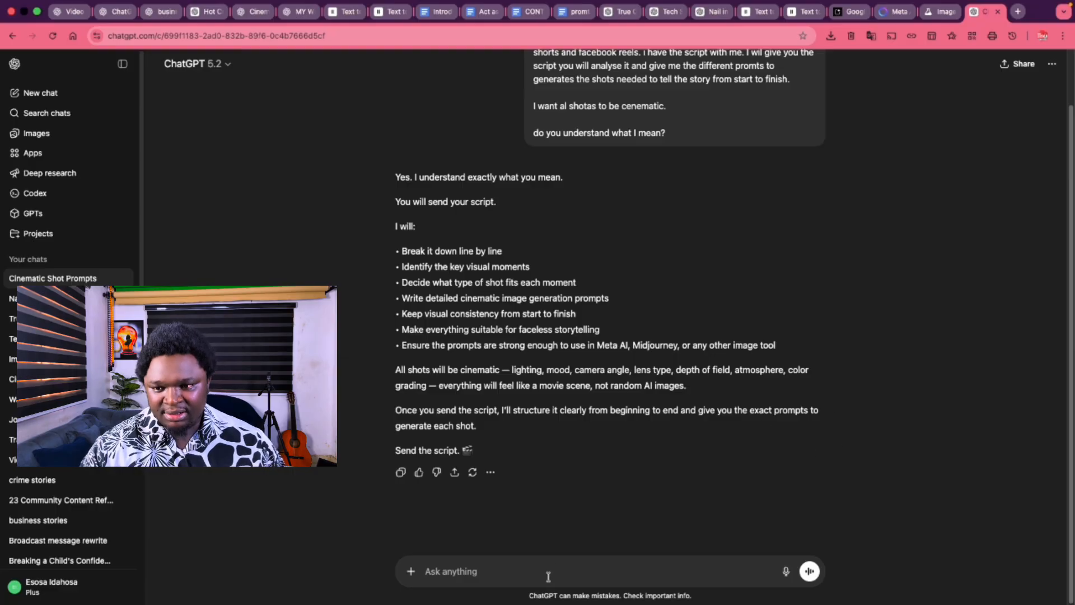
pyautogui.press('super+v')
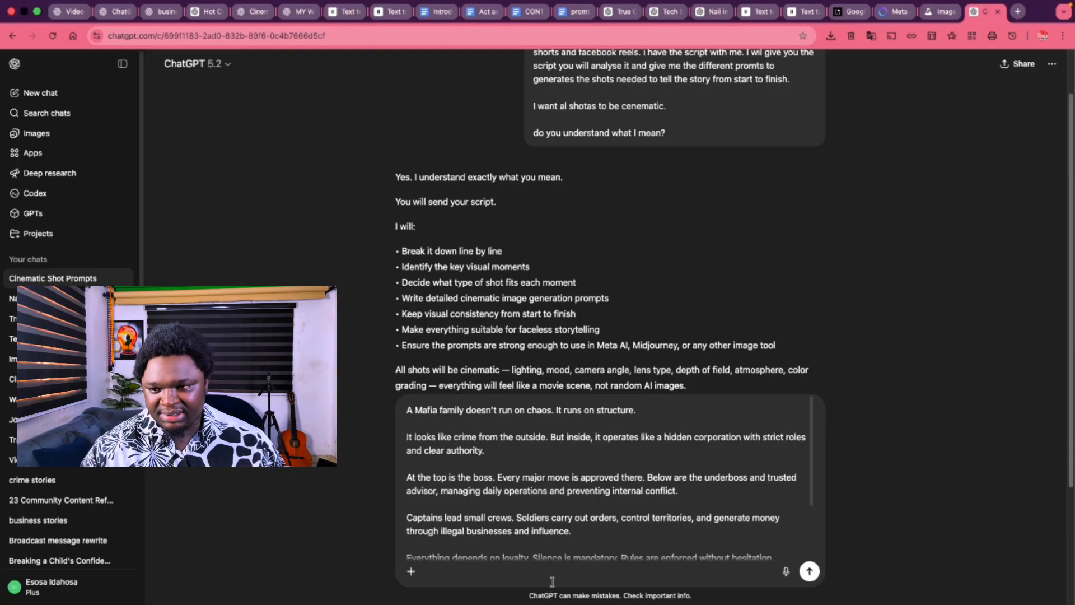
pyautogui.click(808, 577)
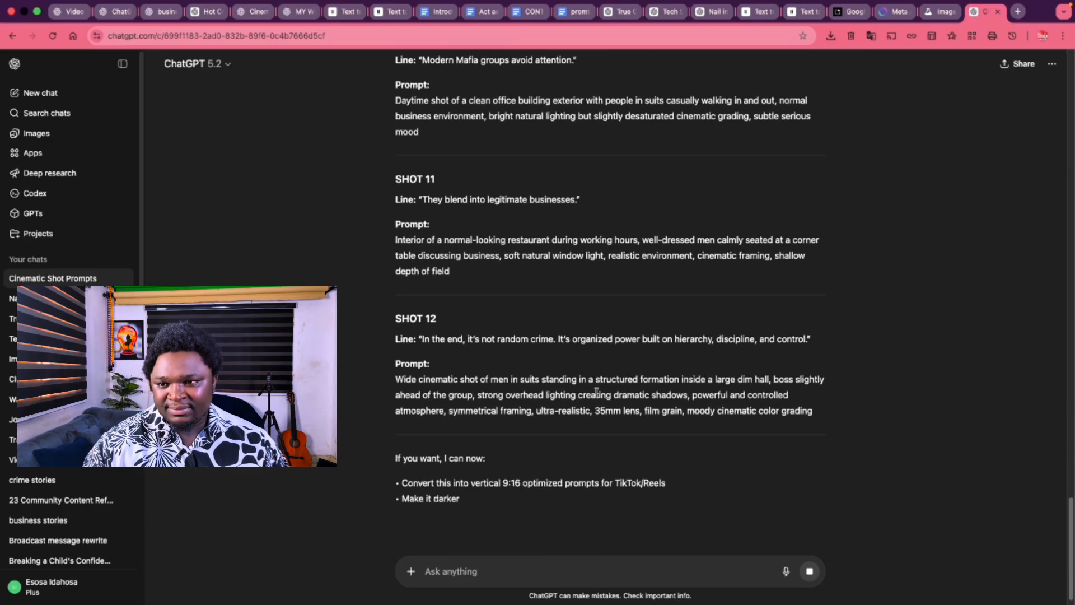
# Copy the full SHOT 1 prompt text, "A cinematic wide shot of men in dark tailored suits" through "moody color grading".
pyautogui.scroll(20, 596, 392)
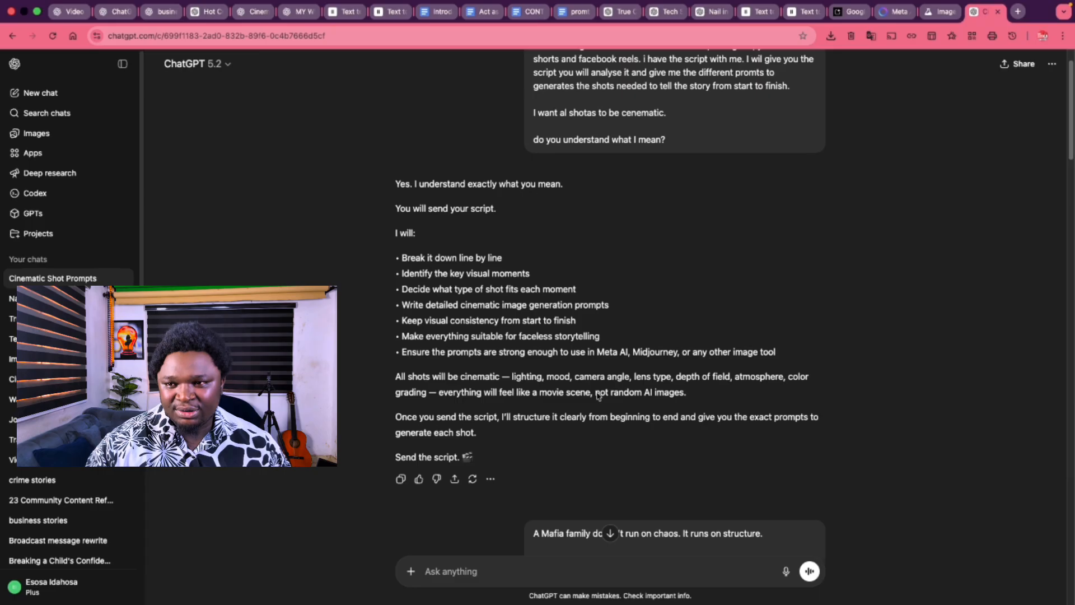
pyautogui.scroll(-15, 597, 391)
pyautogui.scroll(5, 467, 322)
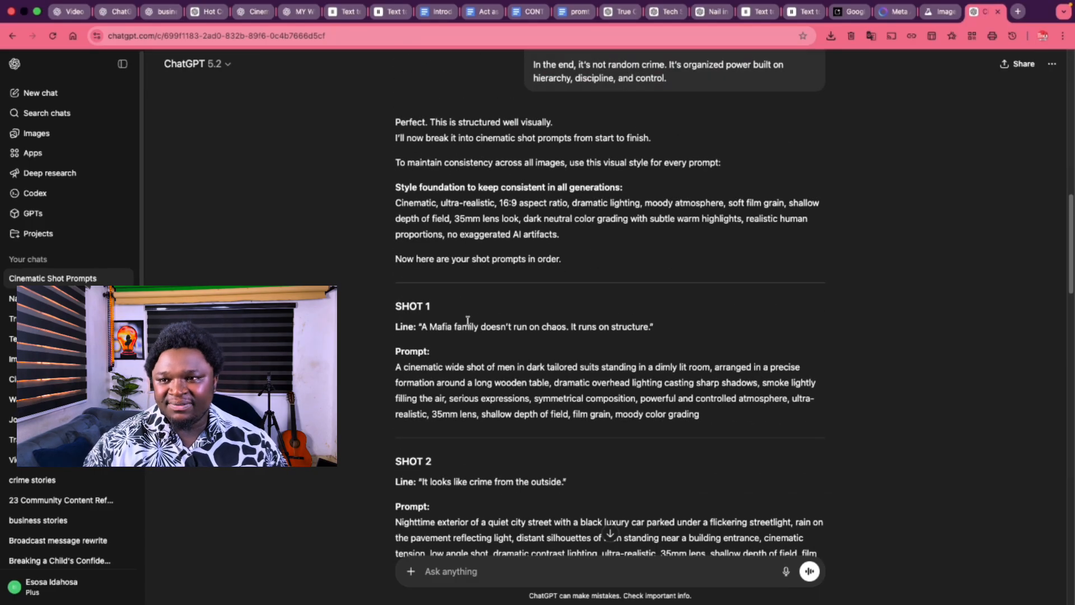
pyautogui.scroll(-3, 467, 321)
pyautogui.moveTo(395, 230); pyautogui.dragTo(762, 283)
pyautogui.press('super+c')
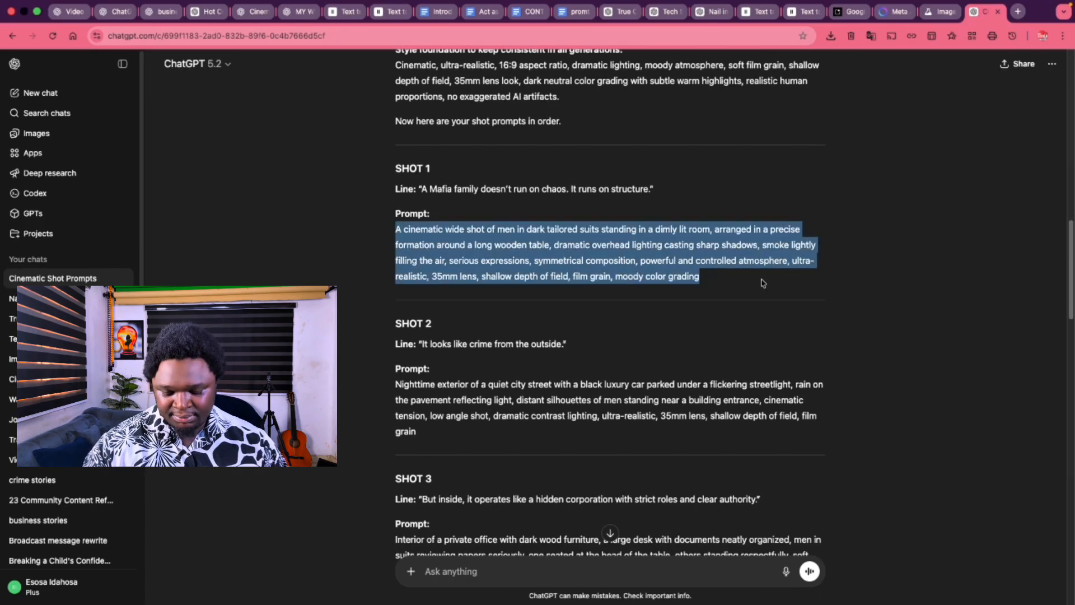
# Switch to Meta AI and start a new chat in Create mode.
pyautogui.click(896, 19)
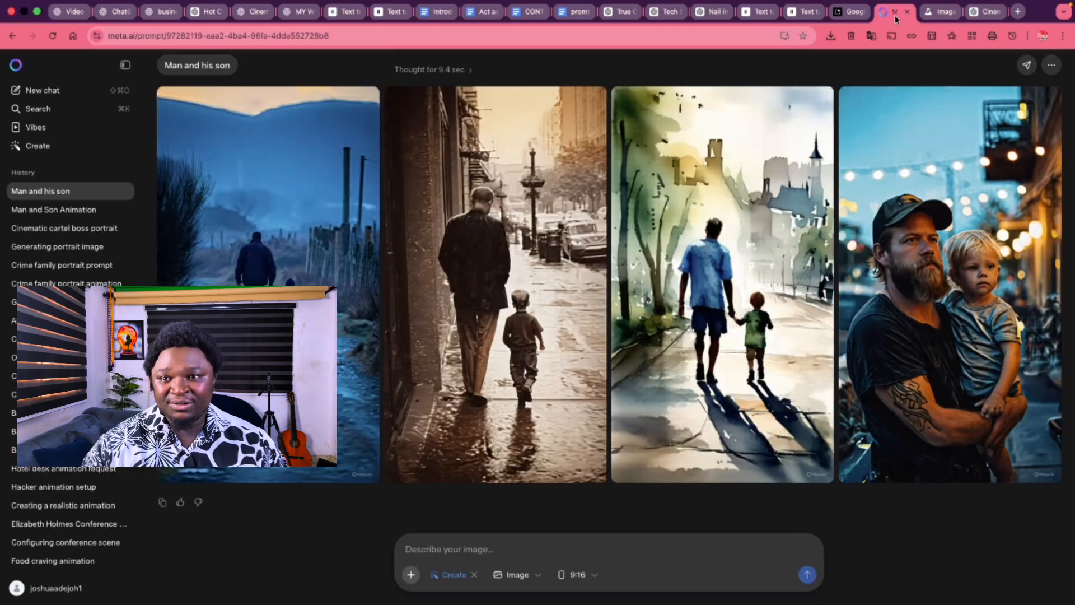
pyautogui.click(65, 93)
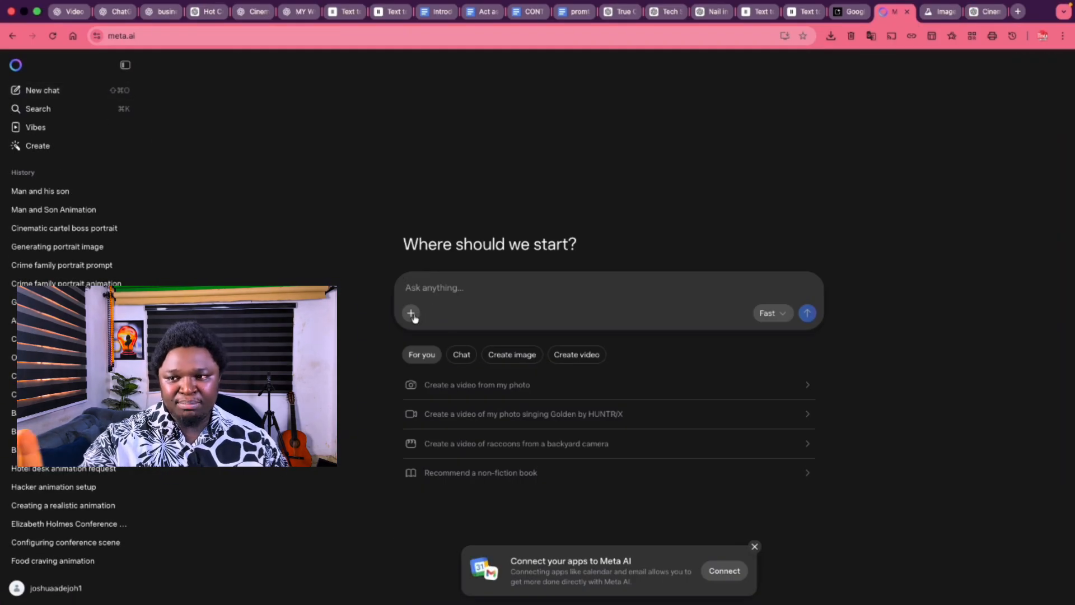
pyautogui.click(411, 313)
pyautogui.click(453, 370)
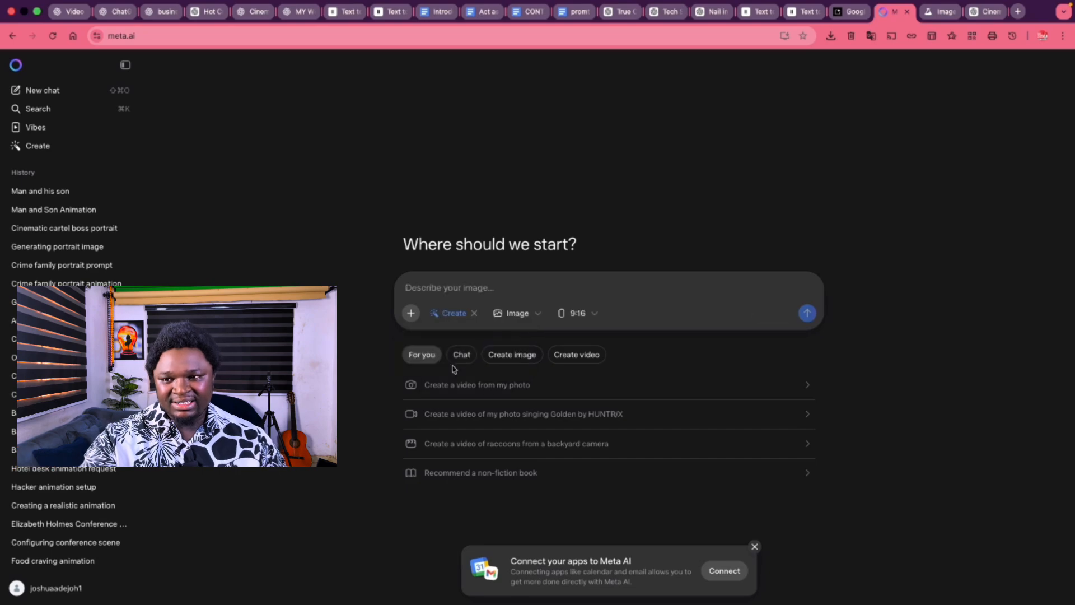
# Set the creation type to Video and animate the pasted SHOT 1 prompt of men in dark tailored suits.
pyautogui.click(520, 320)
pyautogui.click(520, 331)
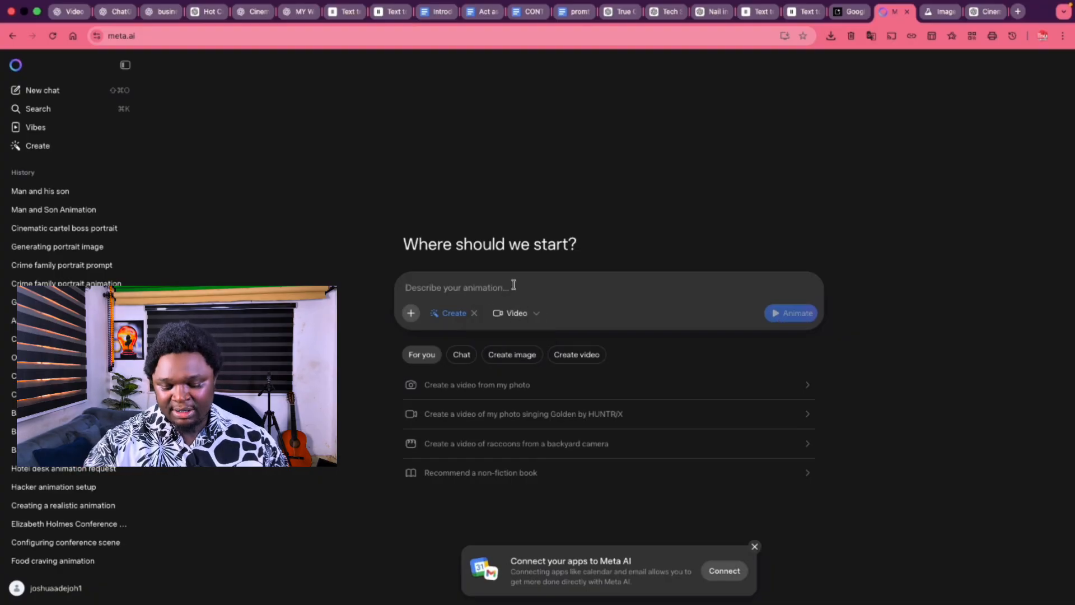
pyautogui.press('super+v')
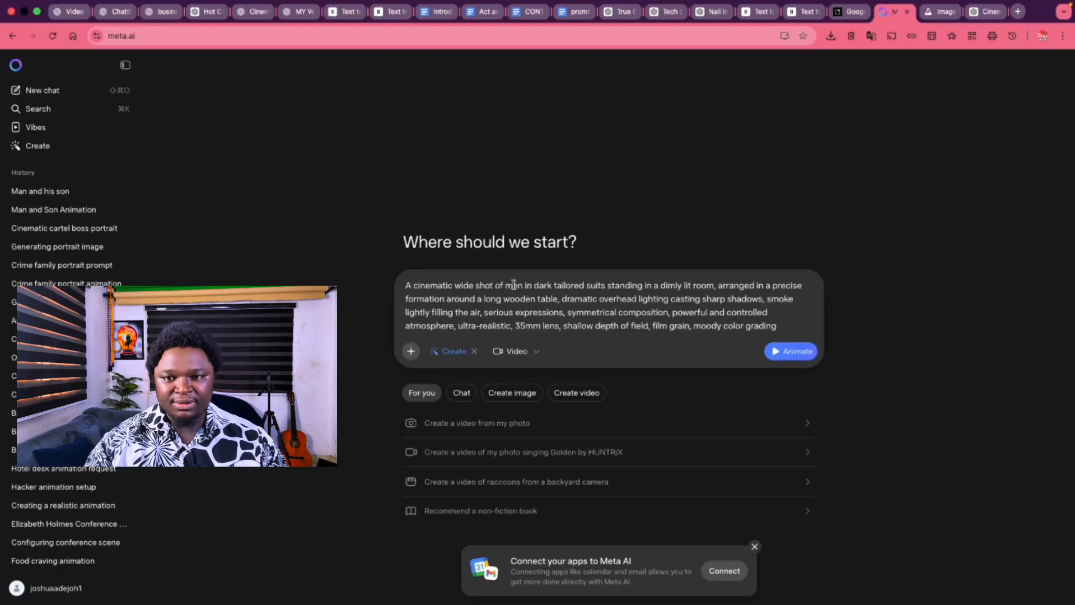
pyautogui.click(792, 352)
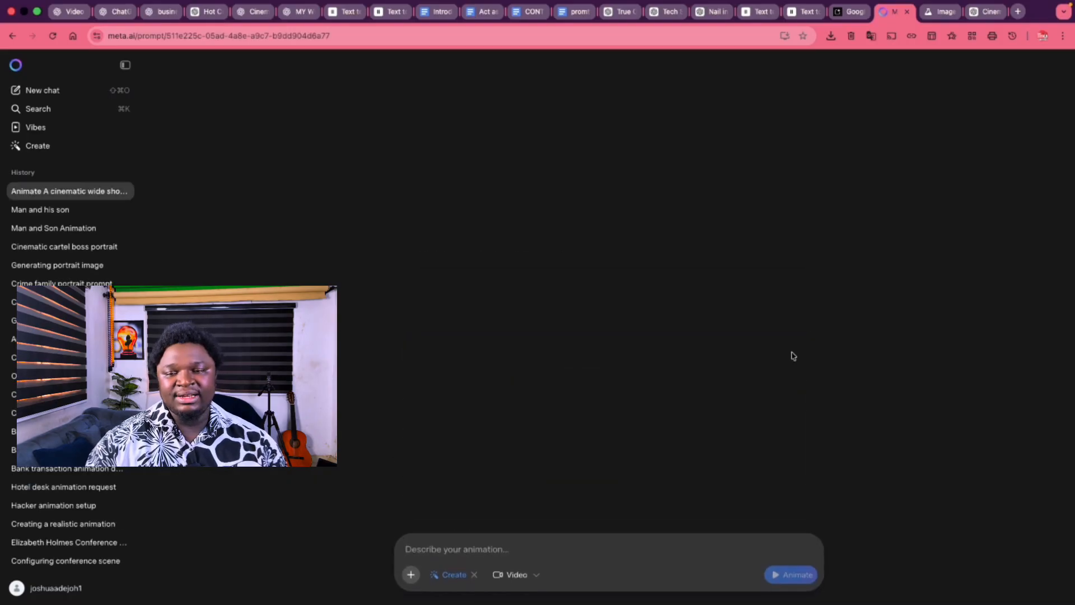
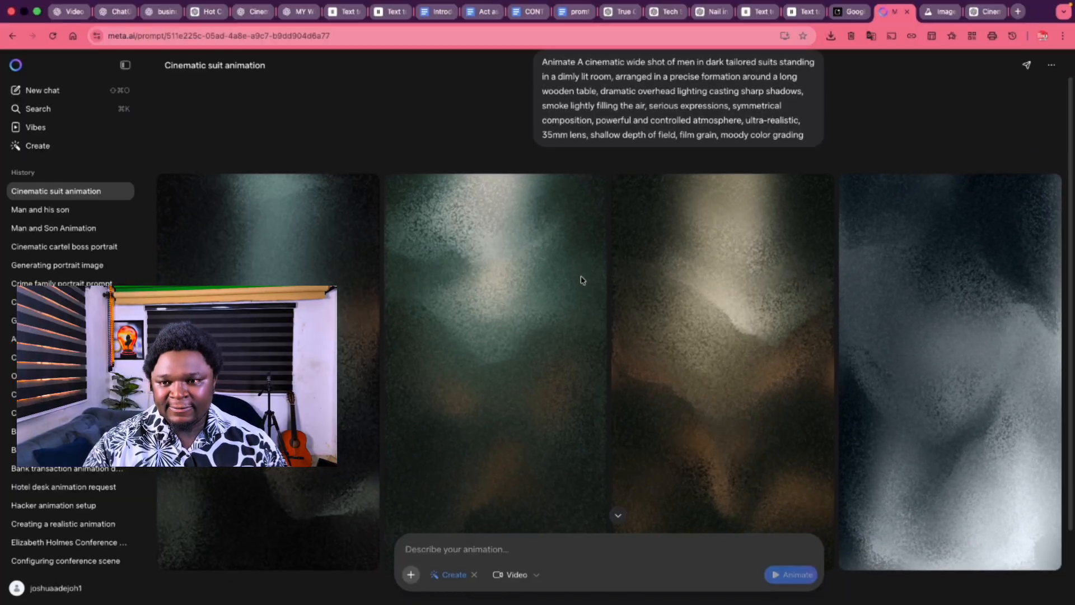
# Open meta.ai in a new browser tab.
pyautogui.scroll(-2, 641, 358)
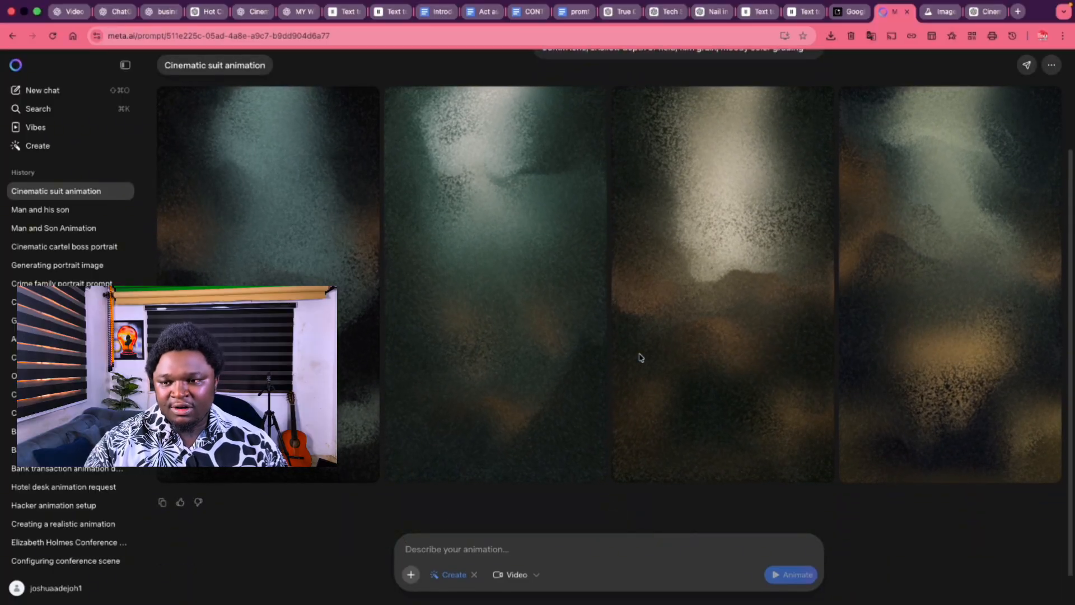
pyautogui.click(1018, 12)
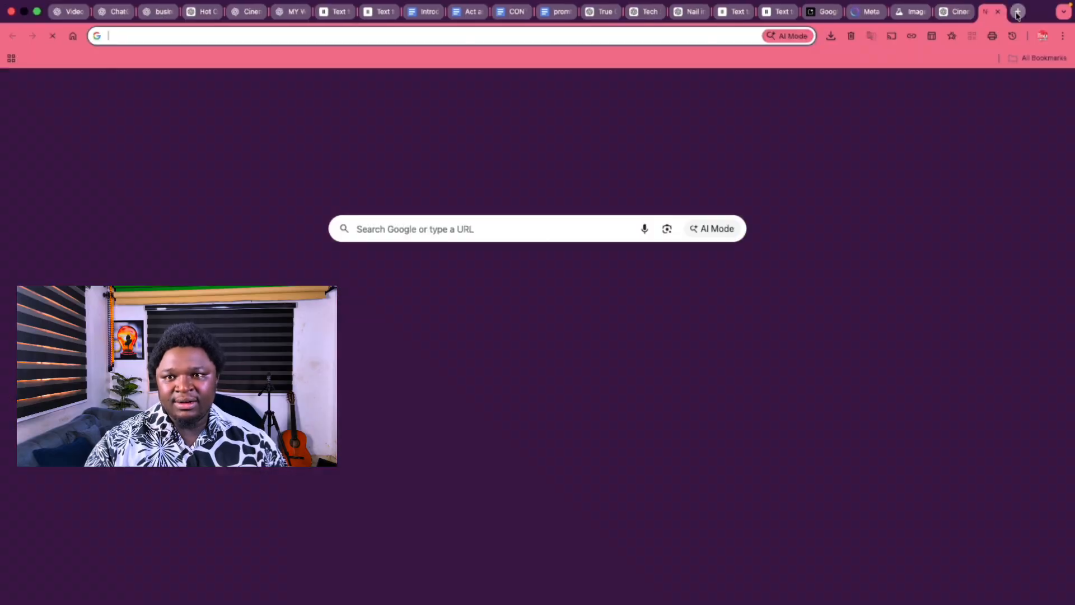
pyautogui.click(662, 40)
pyautogui.write('mea')
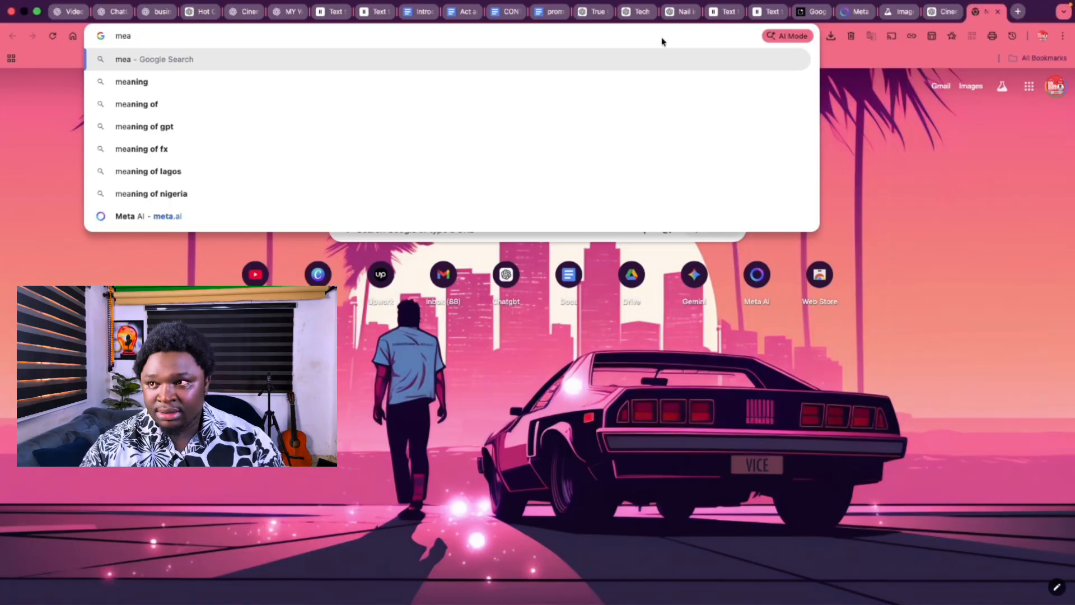
pyautogui.press('BackSpace')
pyautogui.write('ta.ai')
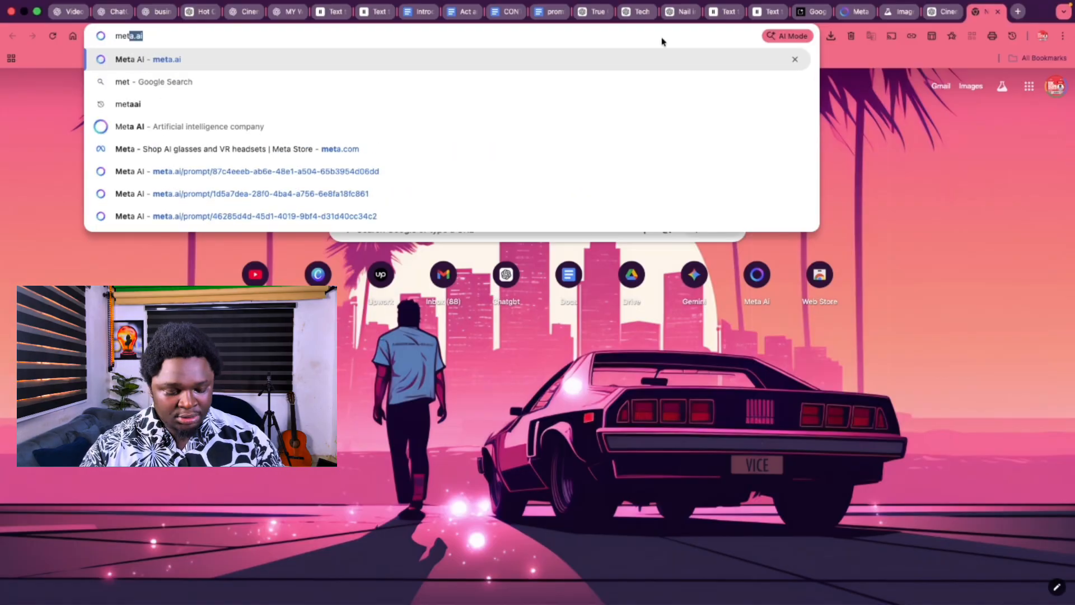
pyautogui.press('Return')
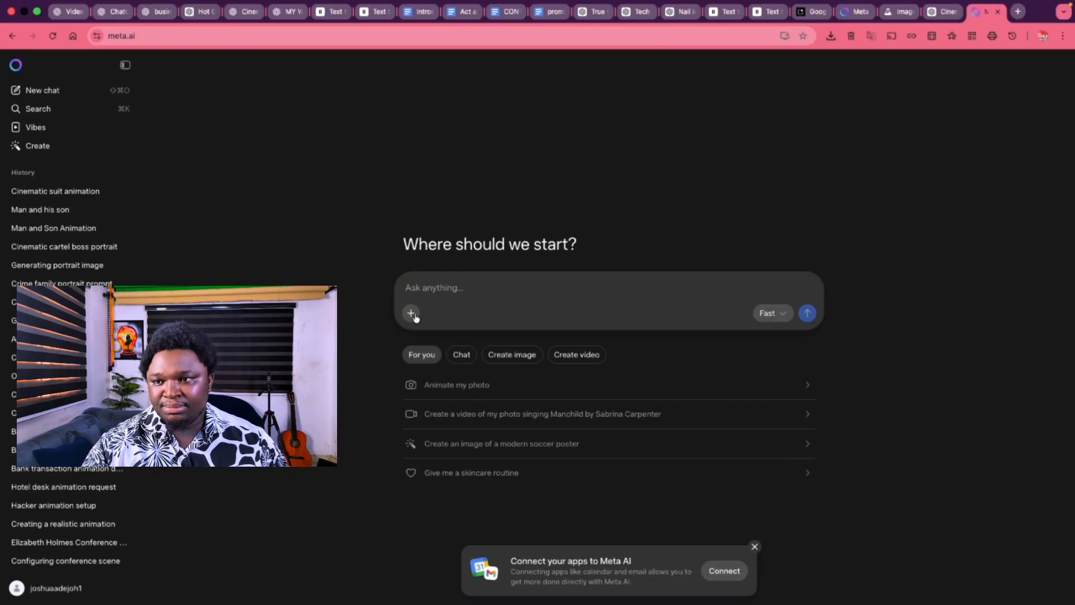
# Put the new Meta AI chat in Create mode and set the creation type to Video.
pyautogui.click(413, 315)
pyautogui.click(442, 360)
pyautogui.click(523, 320)
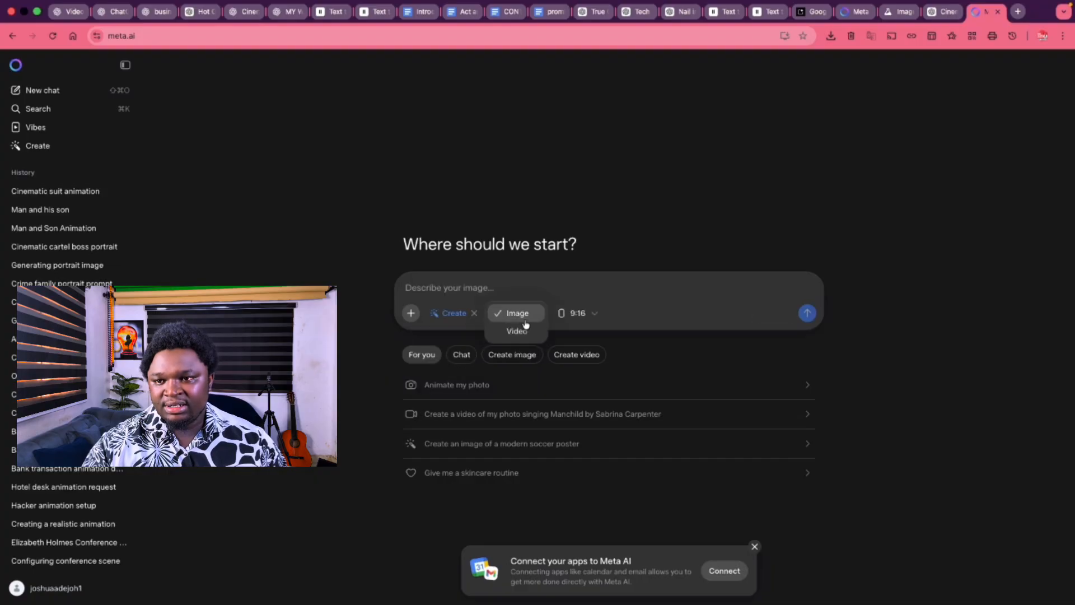
pyautogui.click(525, 334)
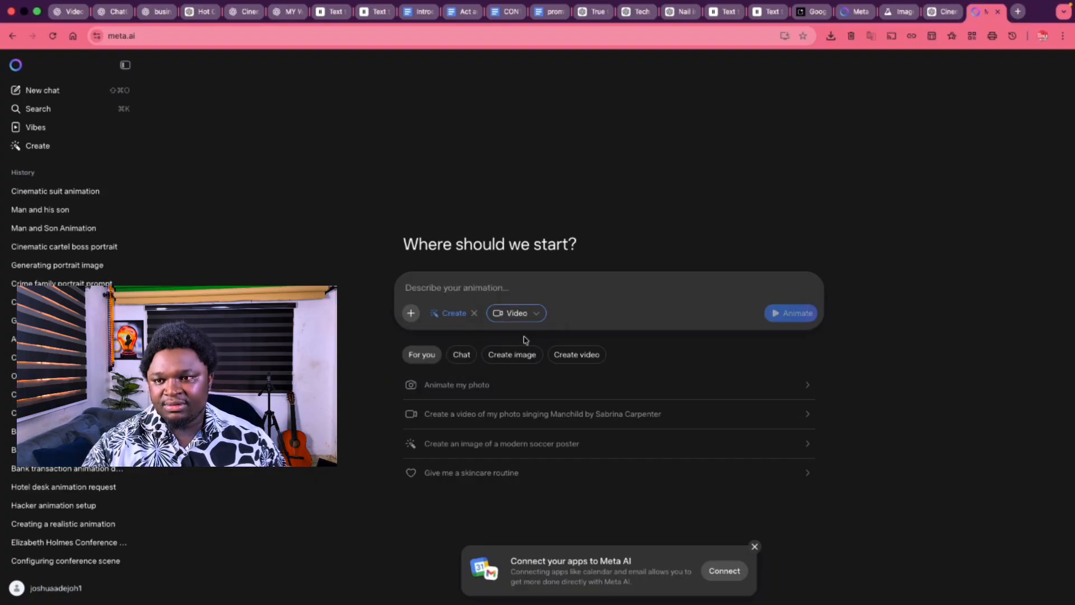
# Switch to the ChatGPT shot list and copy the full SHOT 2 prompt, "Nighttime exterior of a quiet city street" through "film grain".
pyautogui.click(843, 15)
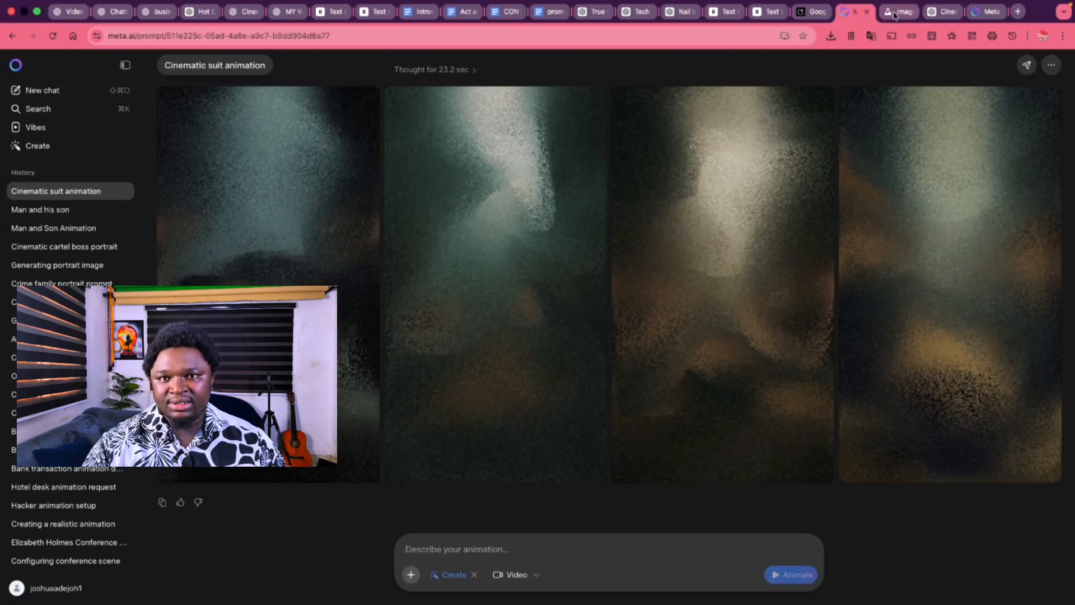
pyautogui.click(943, 11)
pyautogui.scroll(-2, 408, 282)
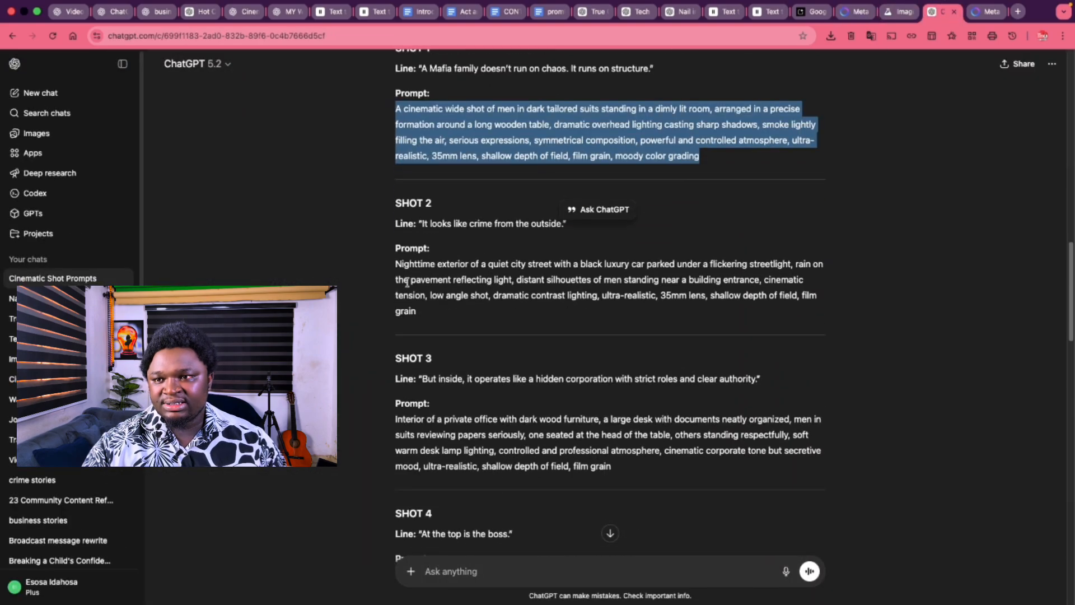
pyautogui.click(395, 267)
pyautogui.moveTo(401, 270); pyautogui.dragTo(465, 314)
pyautogui.press('super+c')
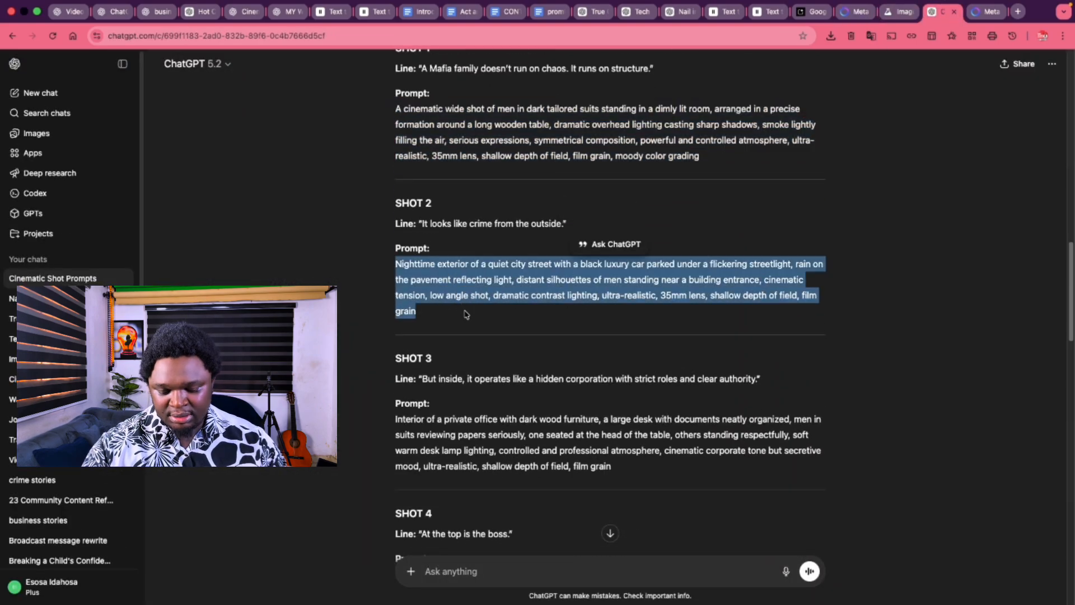
# Return to the new Meta AI chat and animate the pasted SHOT 2 prompt of the nighttime city street.
pyautogui.click(971, 12)
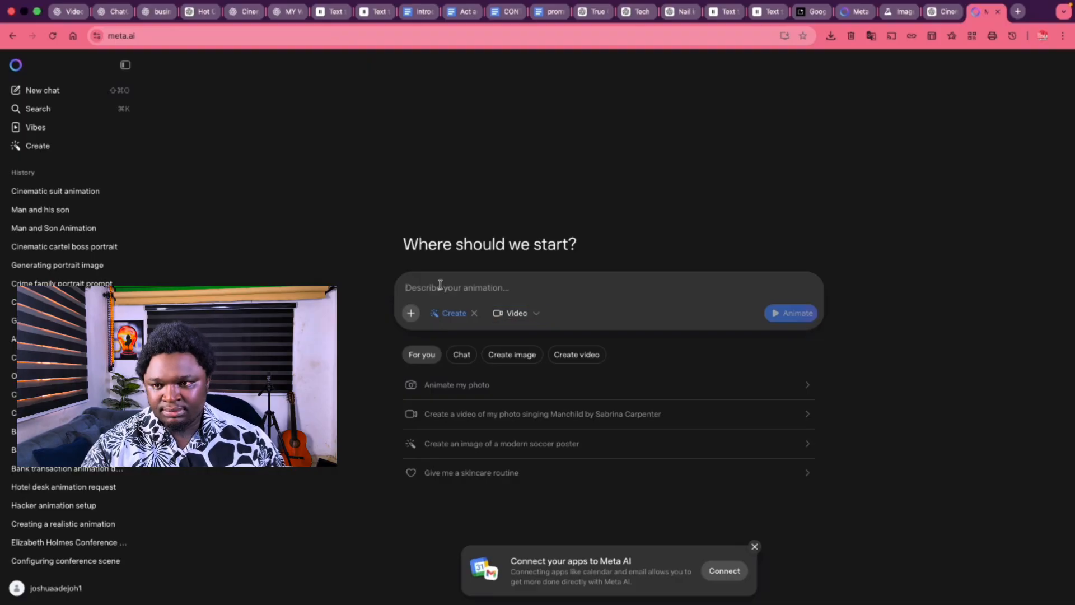
pyautogui.press('super+v')
pyautogui.click(791, 313)
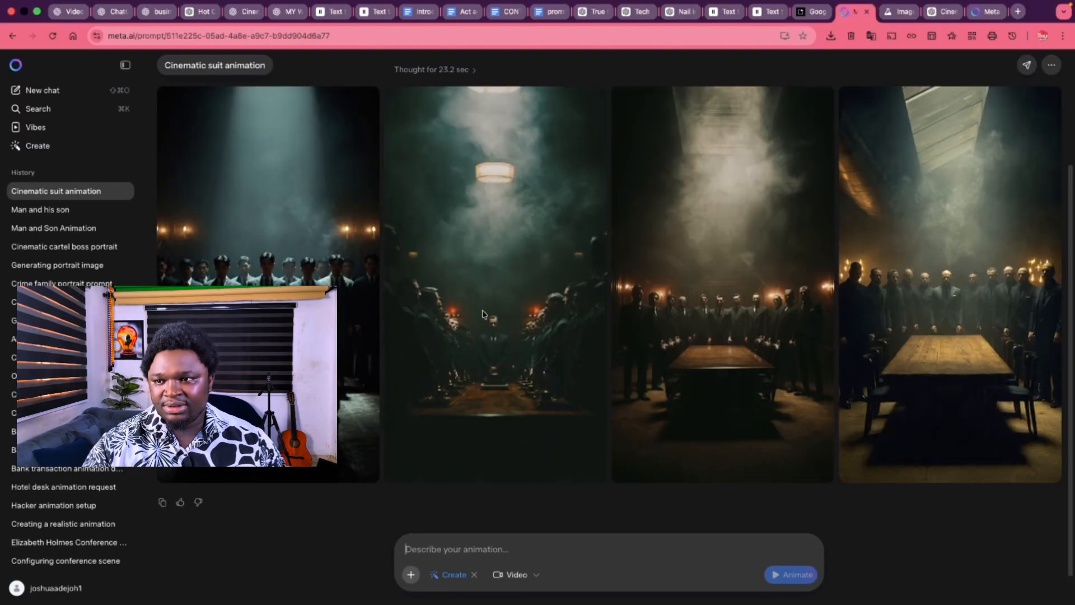
# Review the SHOT 1 clips in the other Meta AI chat and download the second one into a new Movies subfolder named MAFIA.
pyautogui.scroll(1, 551, 320)
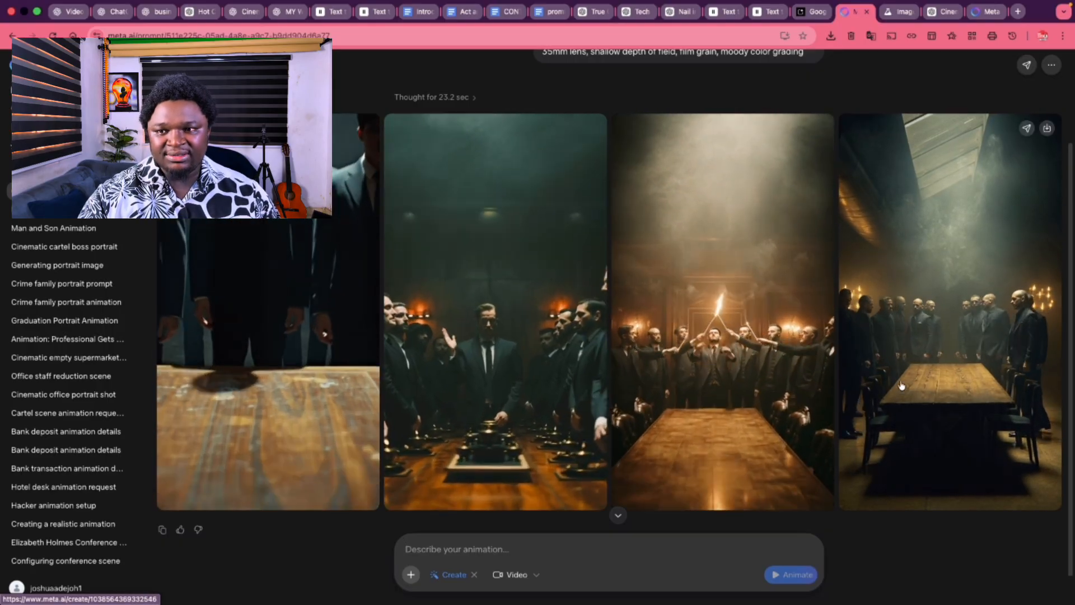
pyautogui.scroll(3, 616, 369)
pyautogui.scroll(-3, 478, 362)
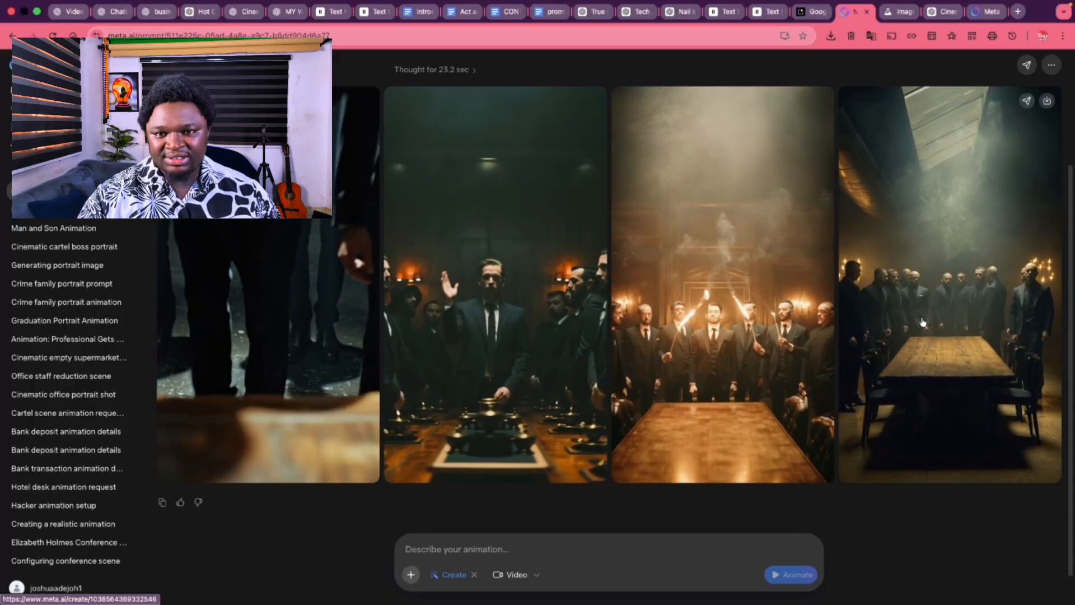
pyautogui.scroll(1, 576, 124)
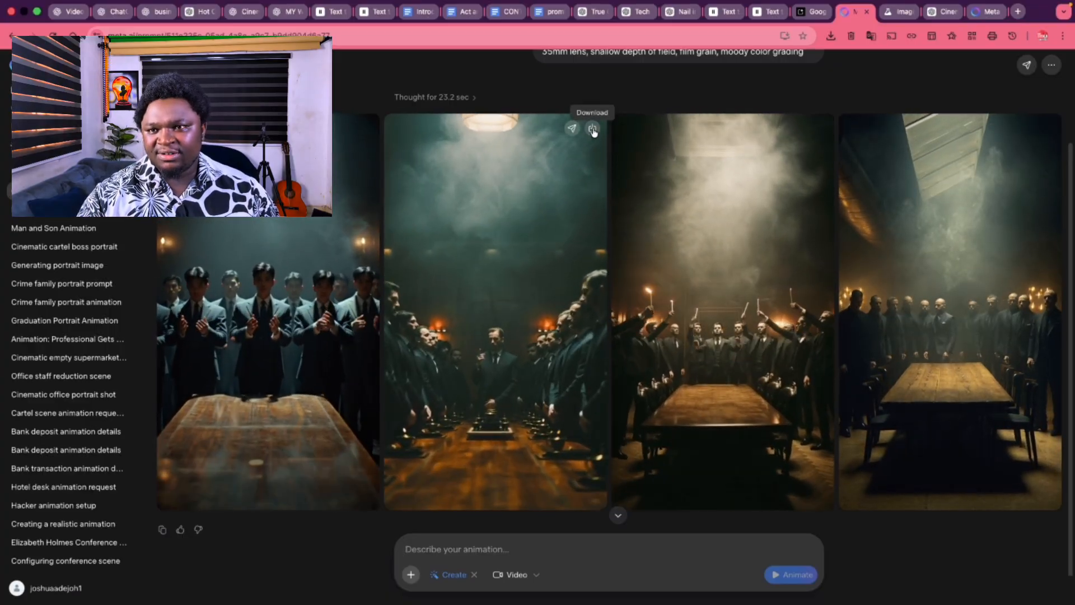
pyautogui.click(592, 129)
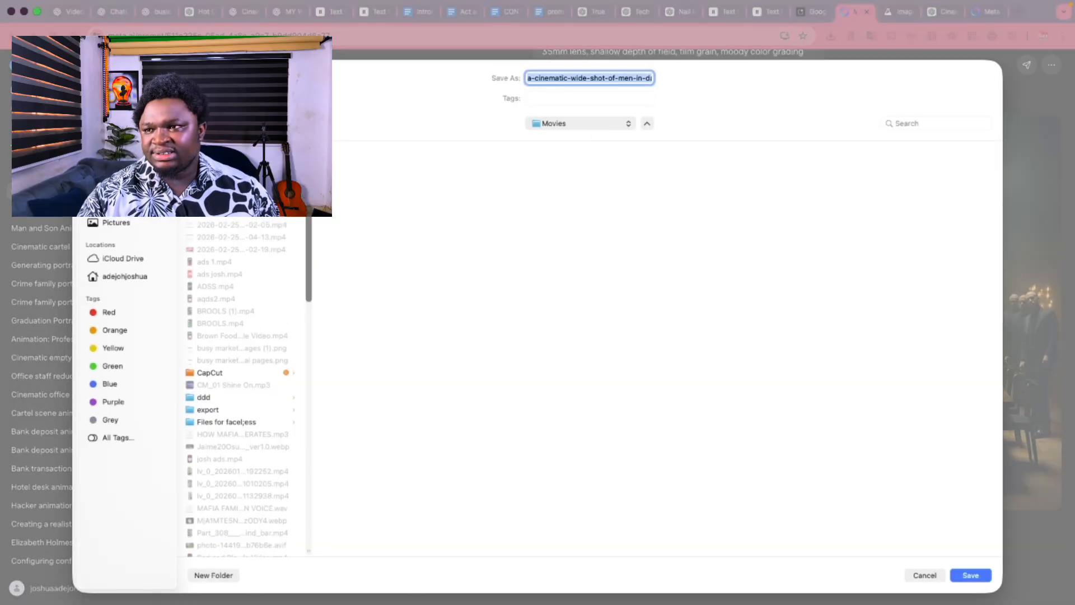
pyautogui.click(214, 575)
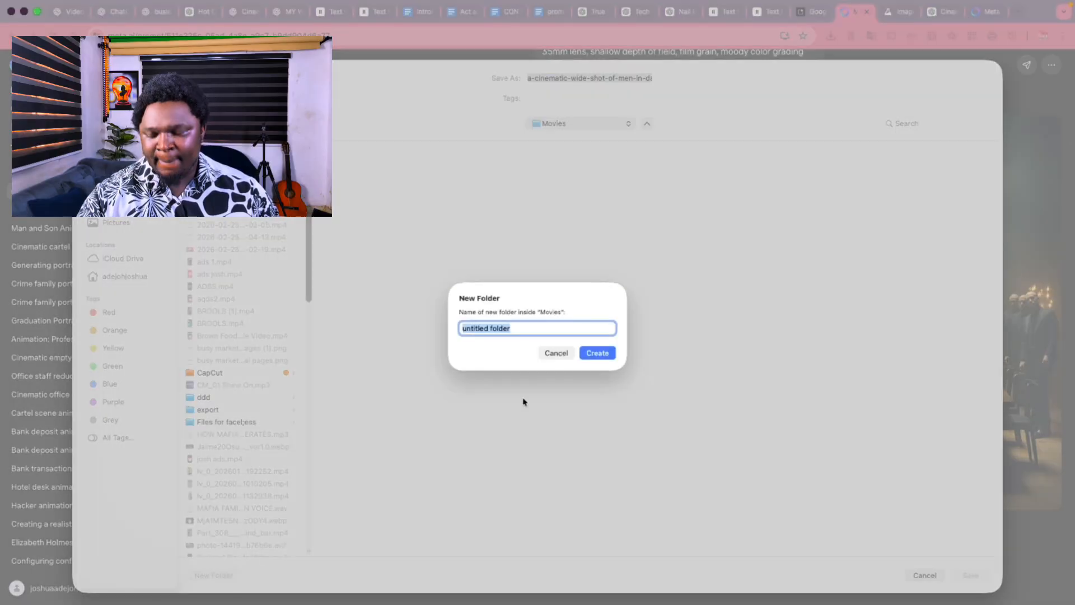
pyautogui.write('M')
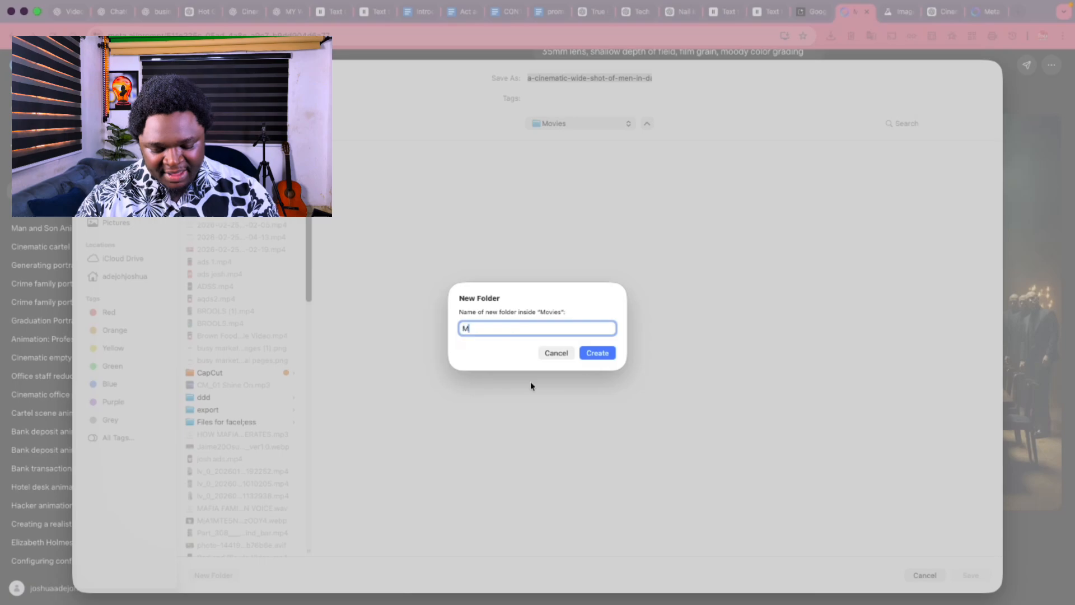
pyautogui.write('AFIA')
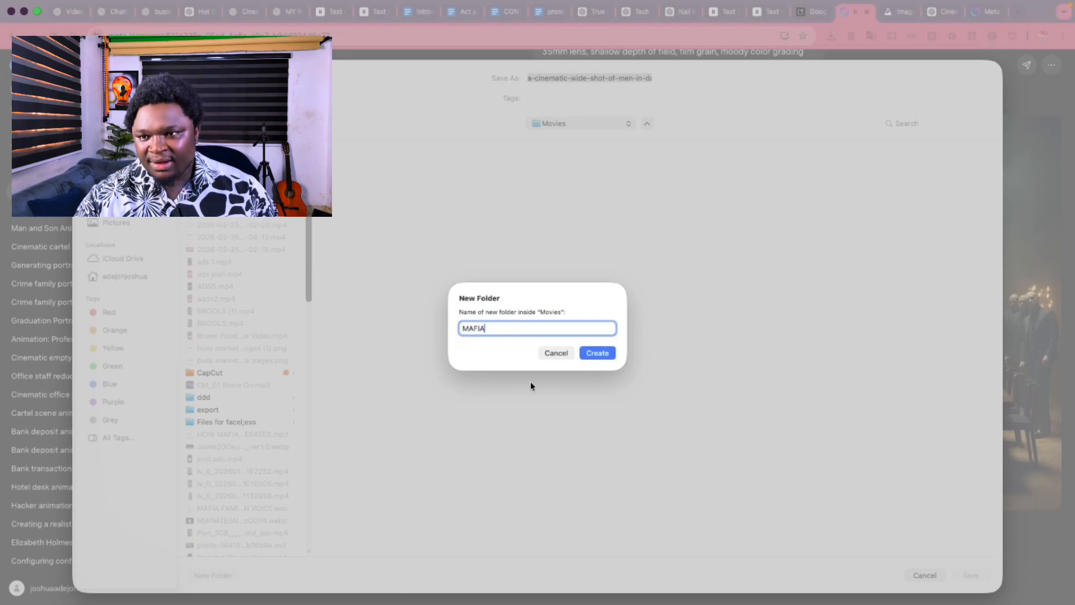
pyautogui.click(598, 352)
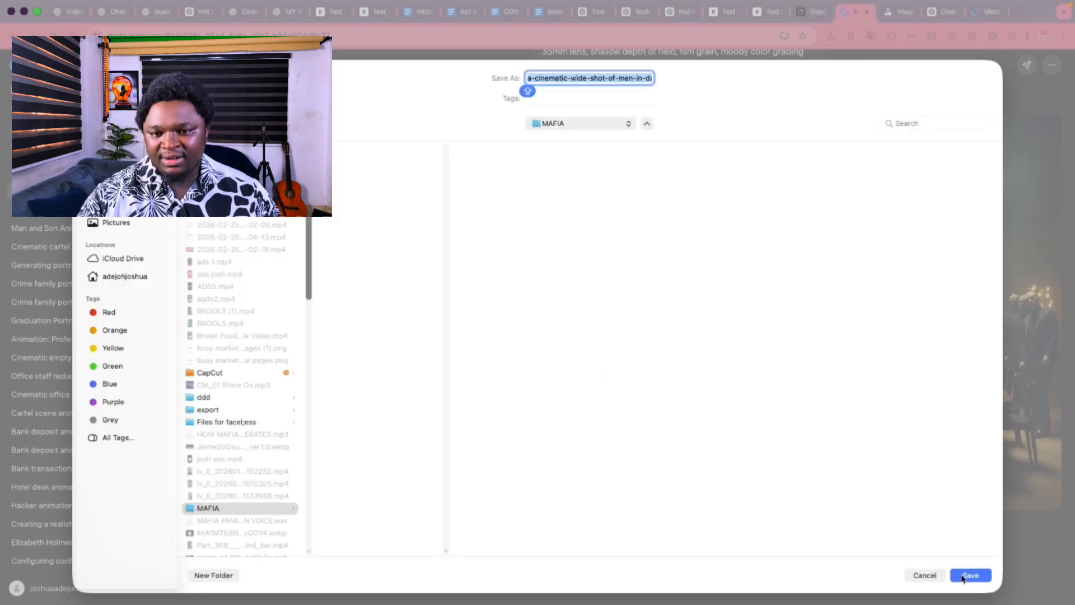
pyautogui.click(963, 576)
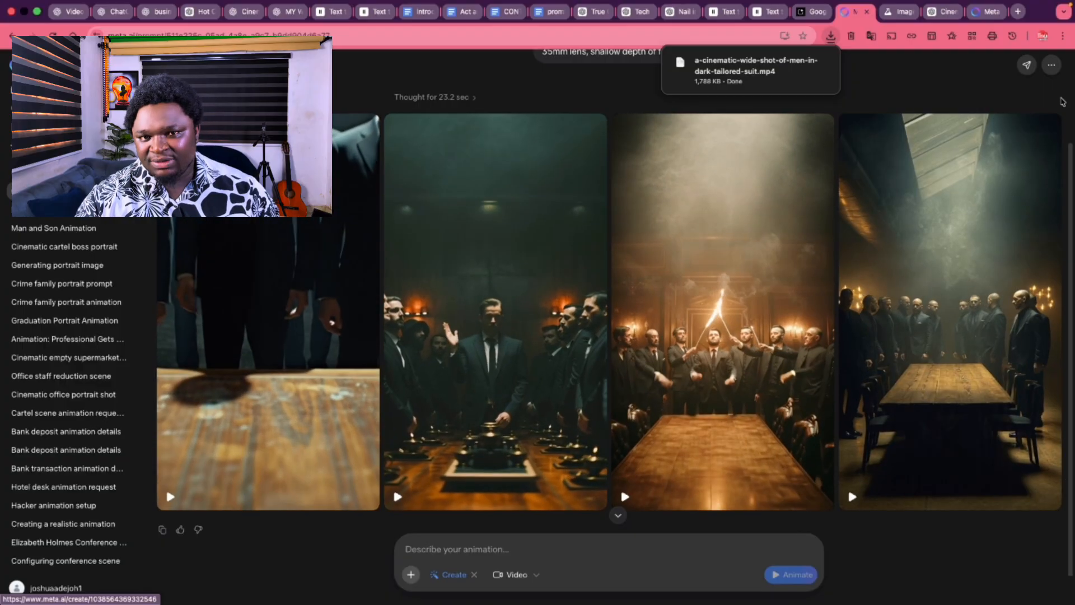
# Download the fourth SHOT 1 clip, with the men standing around the wooden table, into the MAFIA folder.
pyautogui.moveTo(1045, 130)
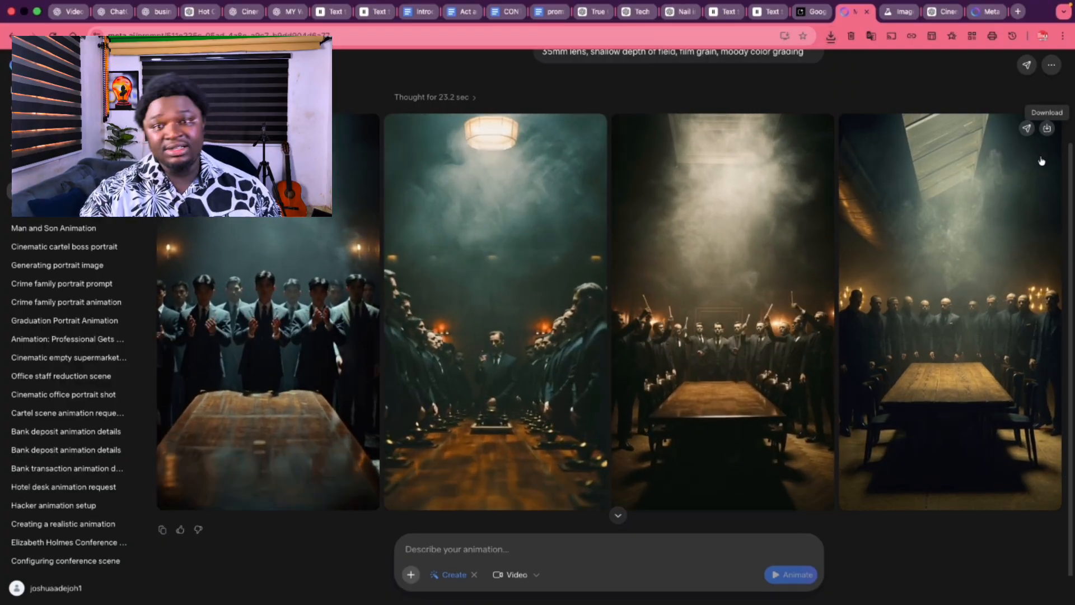
pyautogui.click(1046, 127)
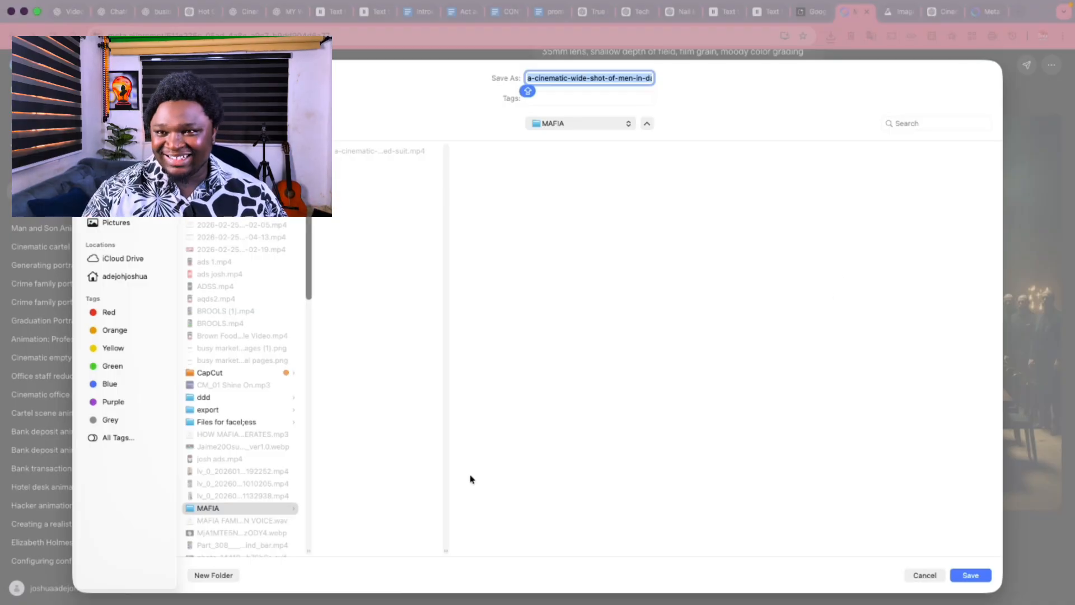
pyautogui.click(967, 581)
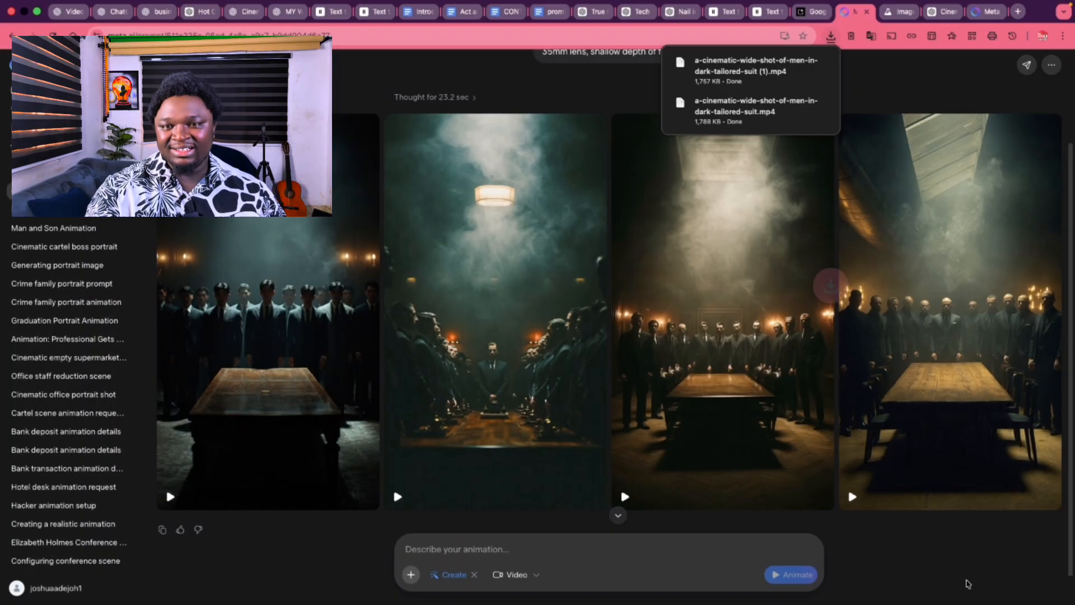
# Switch to the ChatGPT shot list and copy the full SHOT 3 prompt, "Interior of a private office" through "film grain".
pyautogui.click(989, 11)
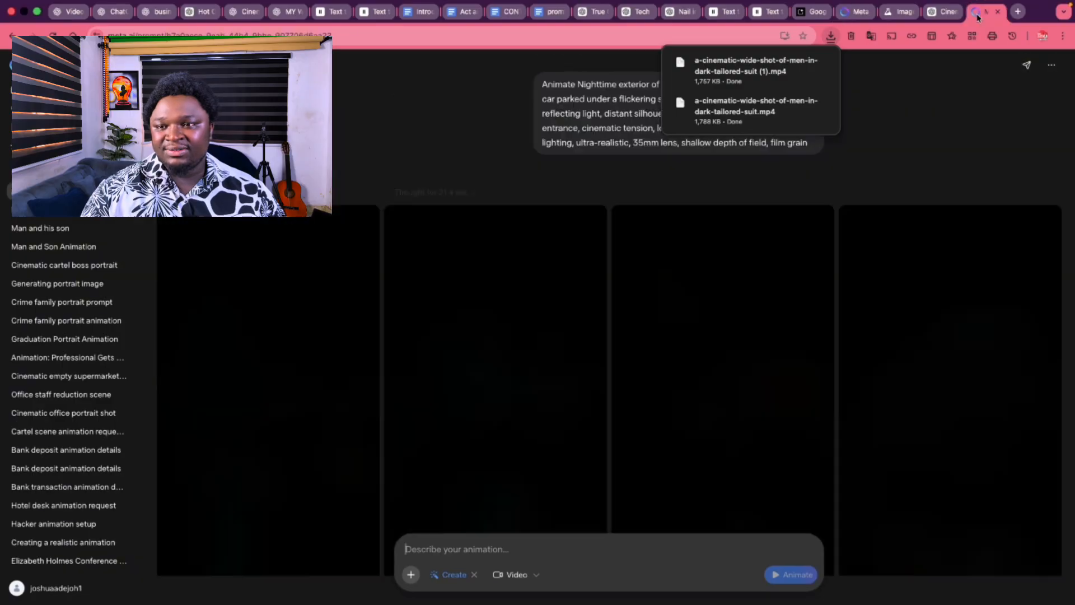
pyautogui.click(859, 12)
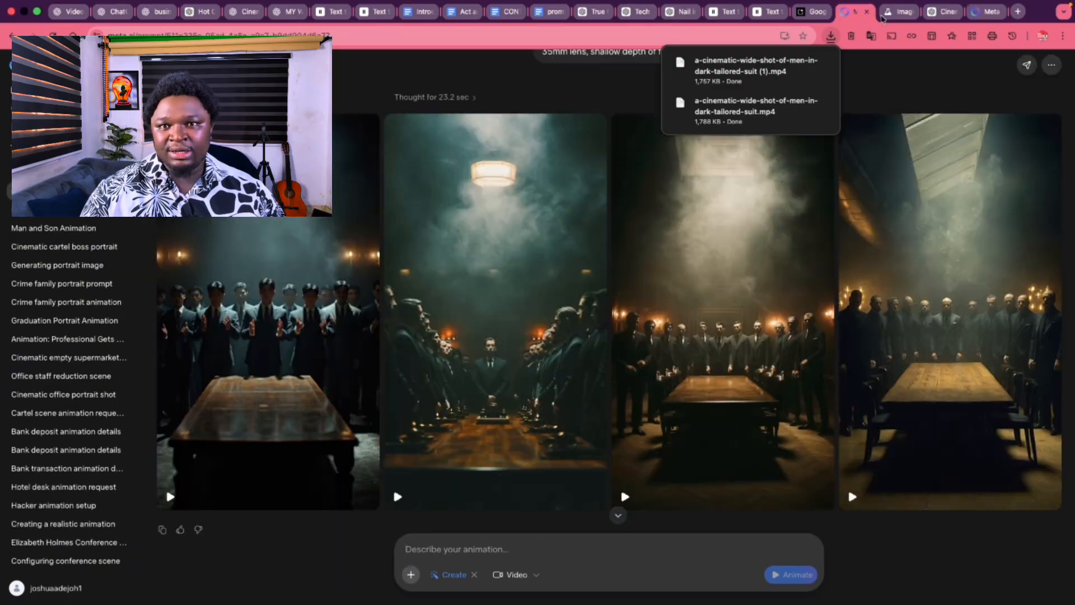
pyautogui.click(928, 17)
pyautogui.scroll(-1, 546, 399)
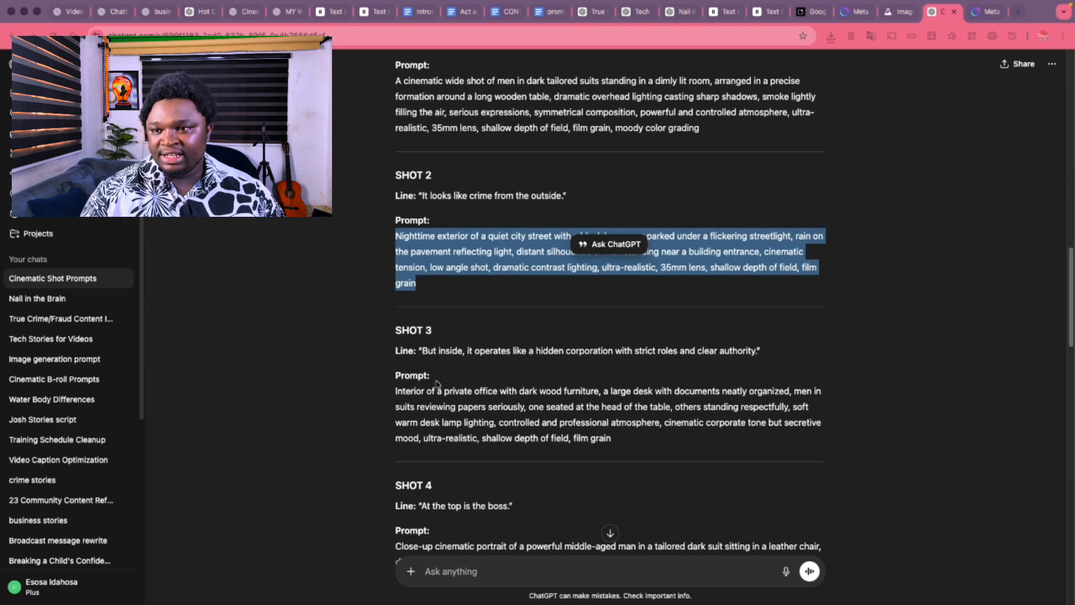
pyautogui.moveTo(396, 391); pyautogui.dragTo(673, 443)
pyautogui.press('super+c')
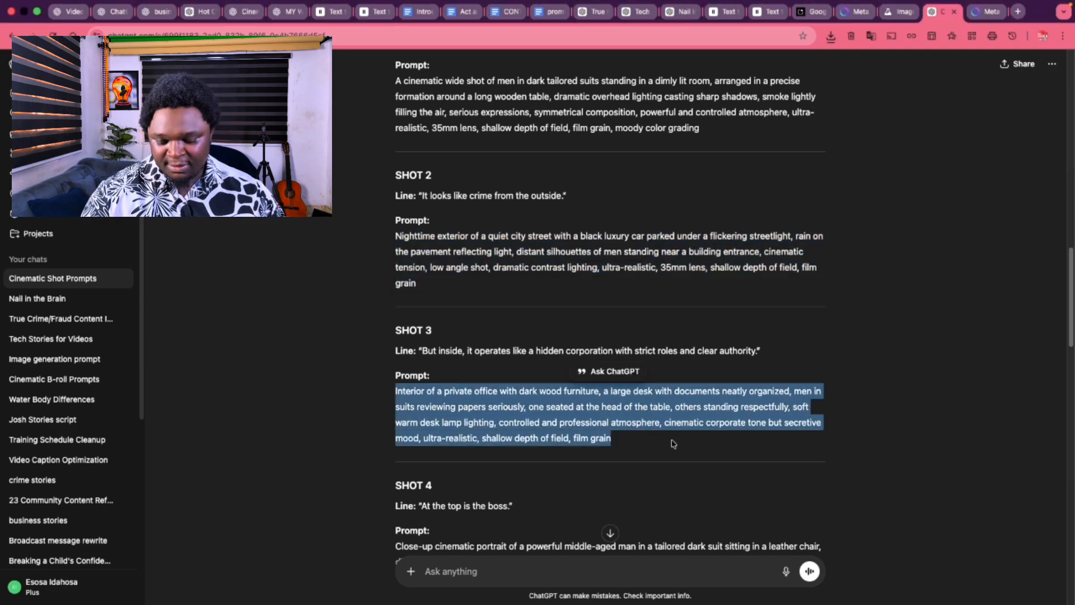
# Return to the SHOT 1 chat in Meta AI and animate the pasted SHOT 3 private office prompt.
pyautogui.click(852, 12)
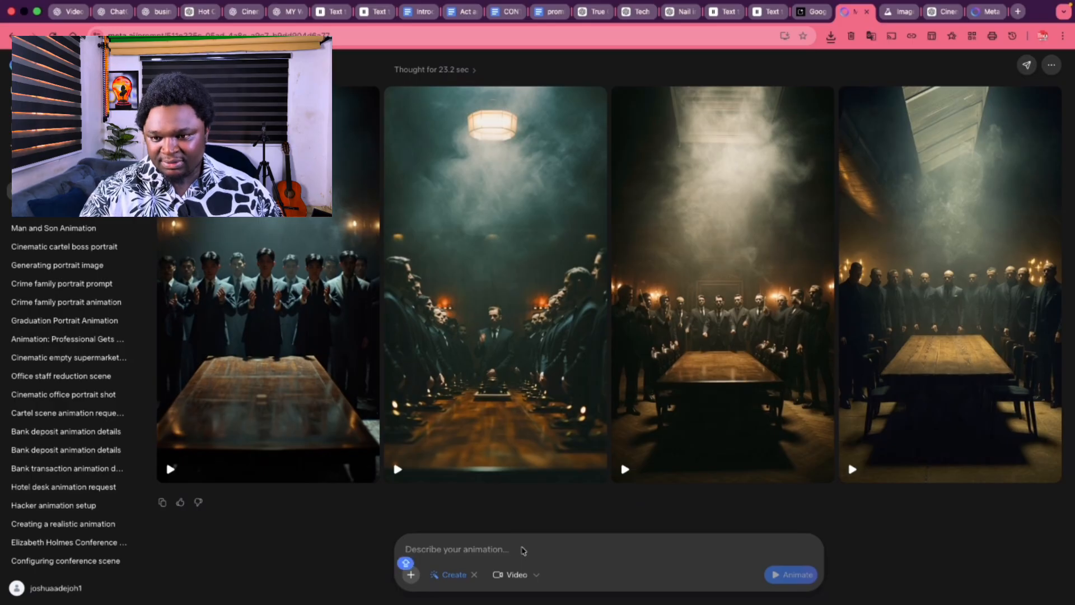
pyautogui.press('super+v')
pyautogui.click(801, 586)
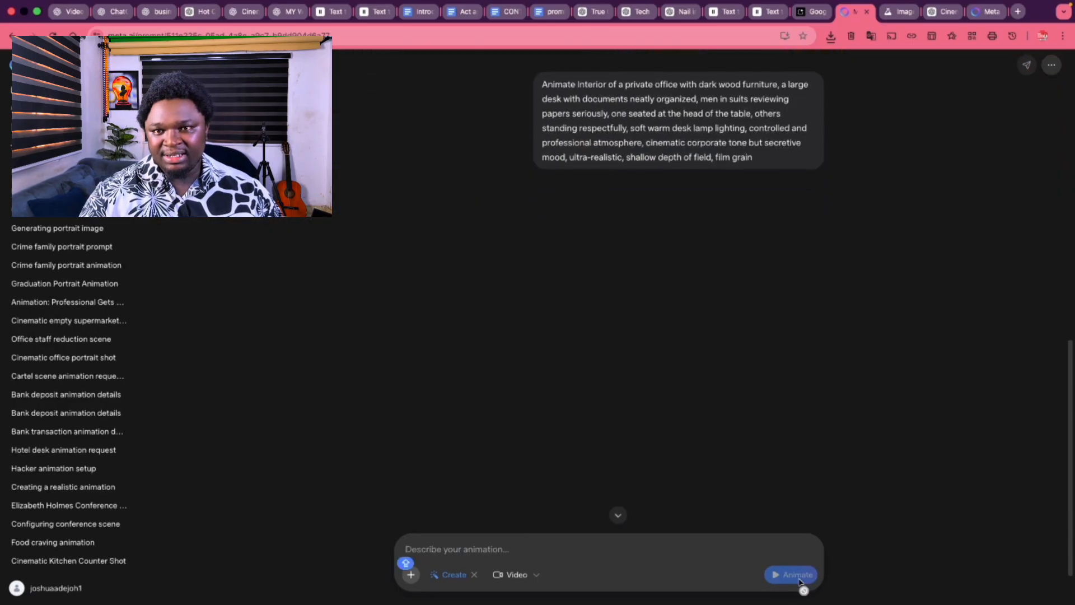
# Switch to the SHOT 2 chat and download the first nighttime street clip with the black car.
pyautogui.click(986, 11)
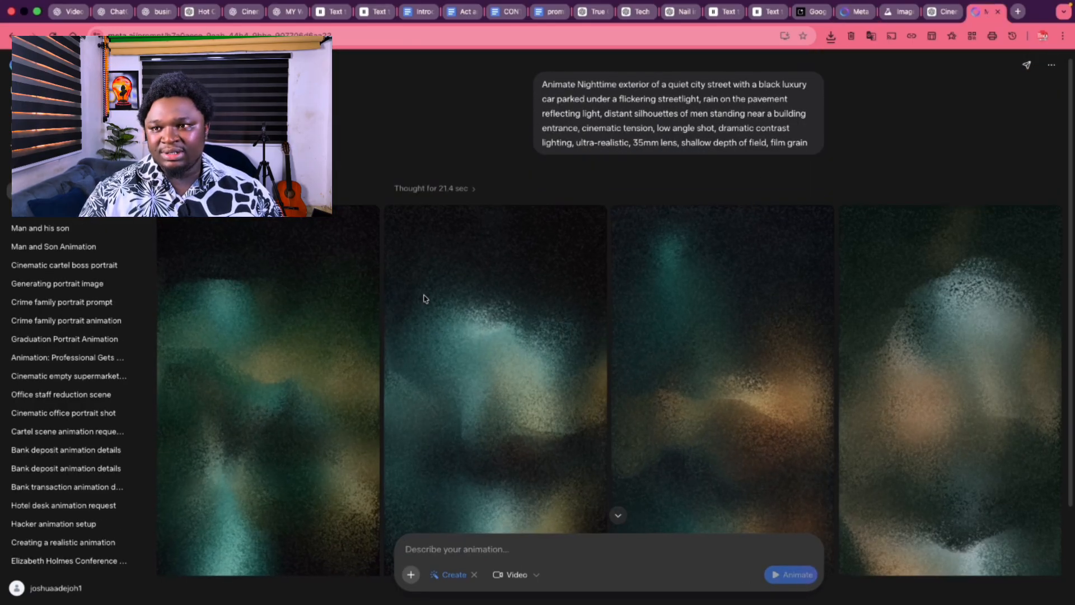
pyautogui.scroll(-2, 423, 298)
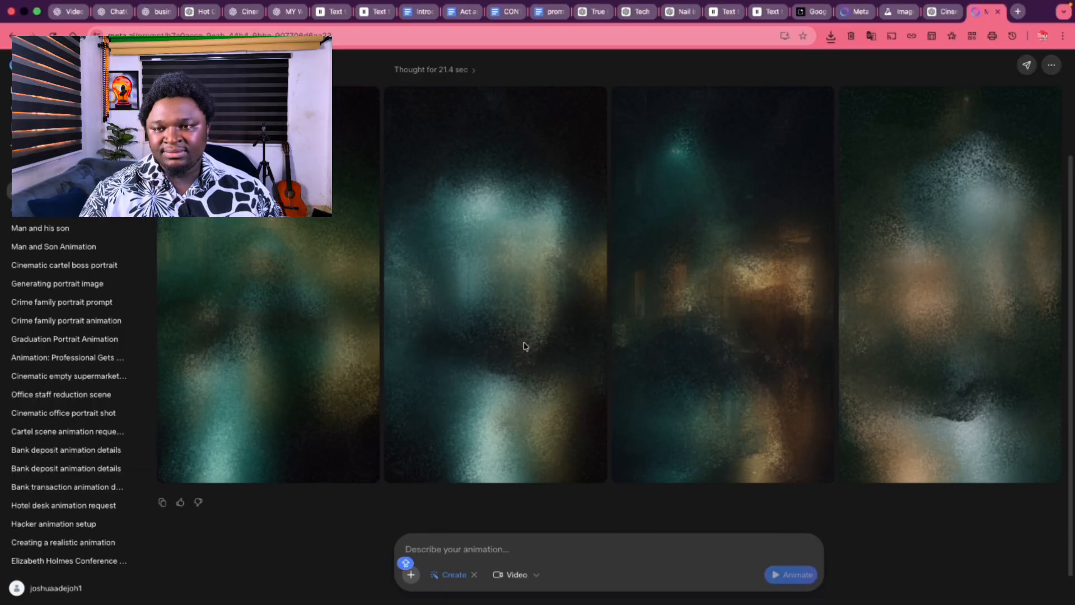
pyautogui.scroll(1, 387, 403)
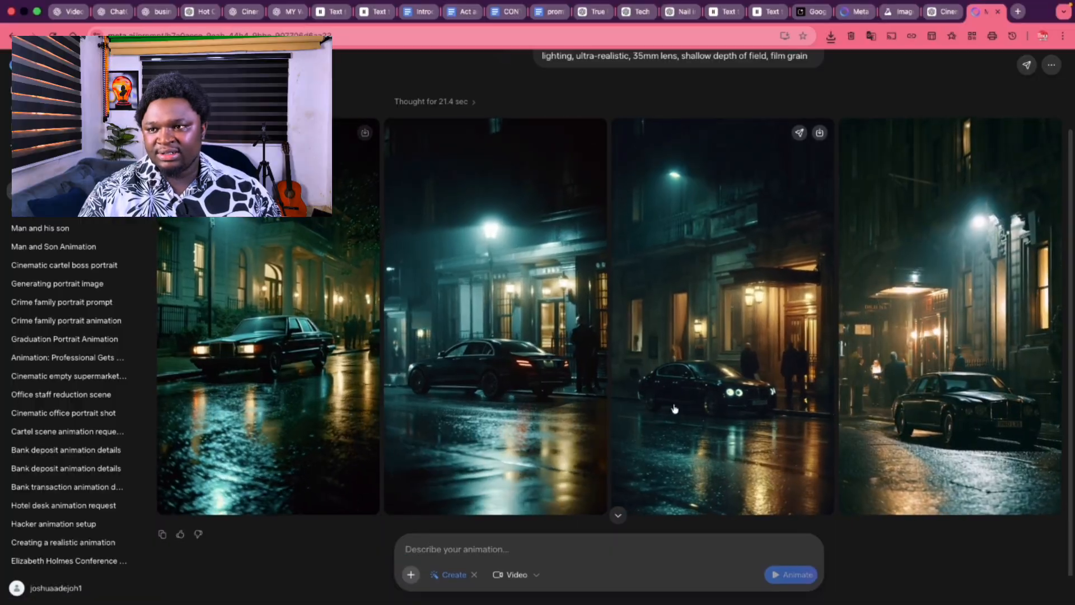
pyautogui.click(364, 133)
pyautogui.click(980, 575)
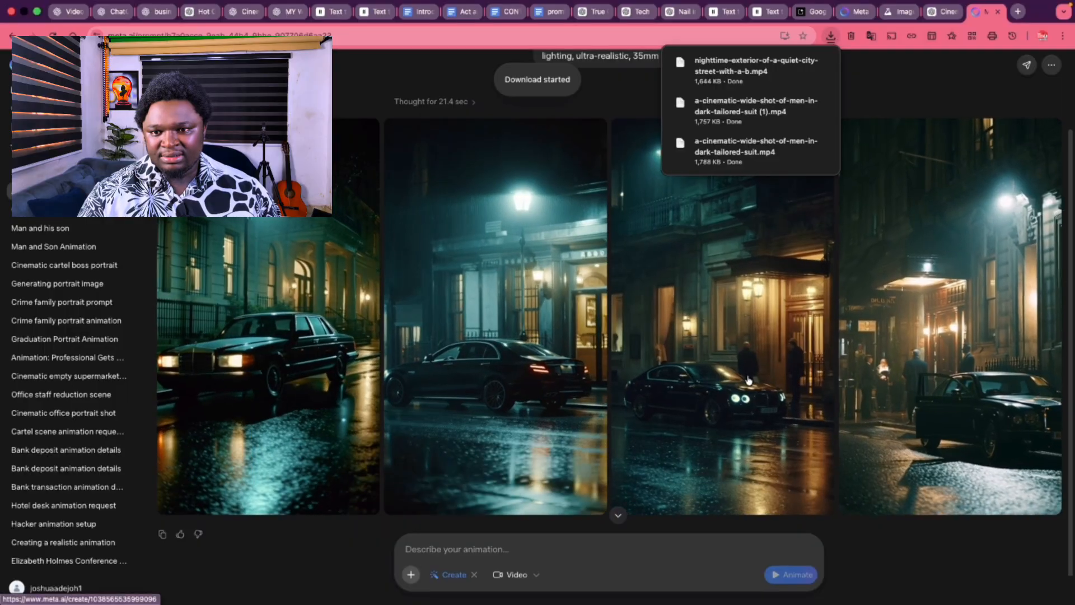
# Download the third SHOT 2 clip, with the black car facing the lit building entrance, into the MAFIA folder.
pyautogui.scroll(1, 748, 381)
pyautogui.scroll(3, 748, 380)
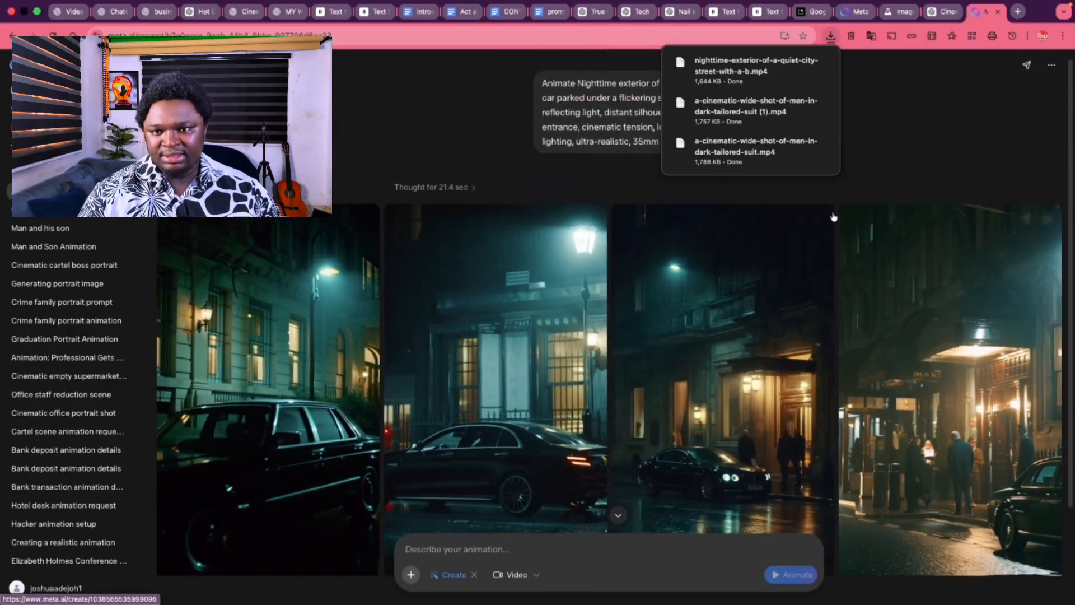
pyautogui.click(820, 219)
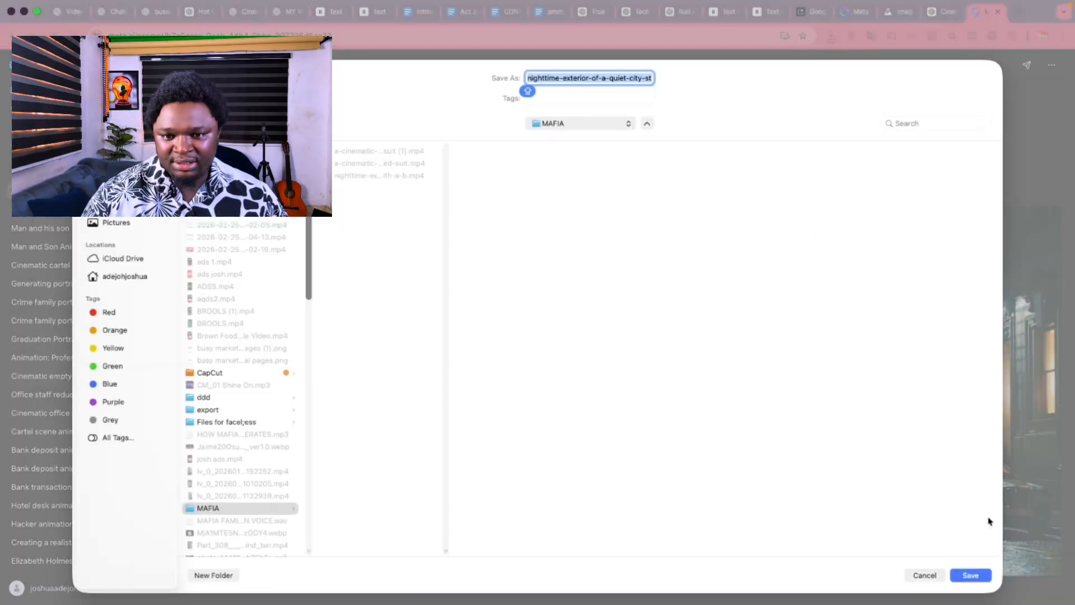
pyautogui.click(977, 573)
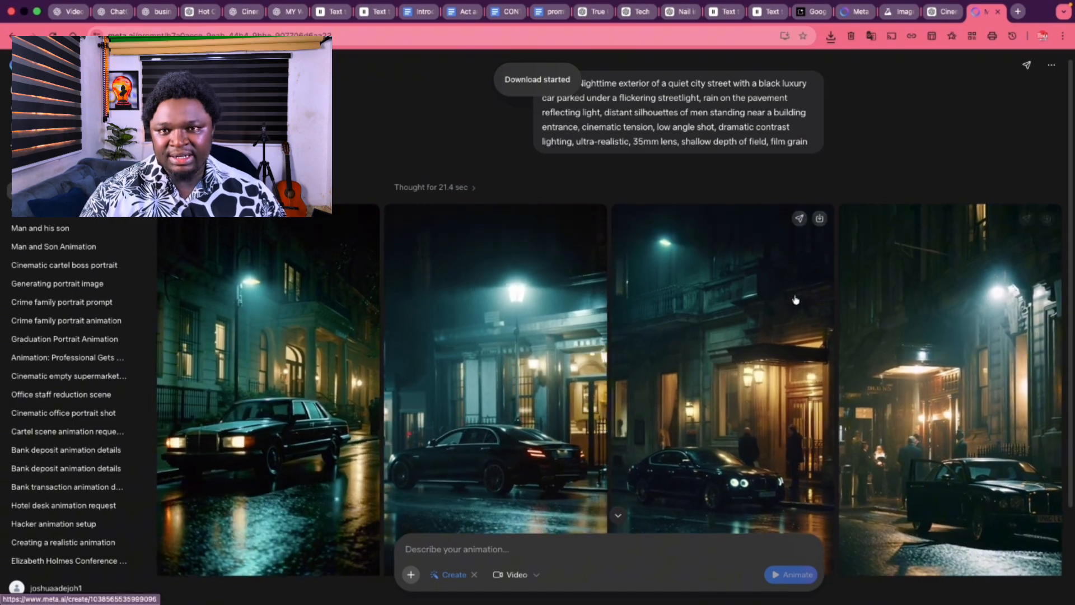
# Switch to the ChatGPT shot list and copy the full SHOT 4 prompt, "Close-up cinematic portrait" through "subtle smoke in the air".
pyautogui.click(850, 14)
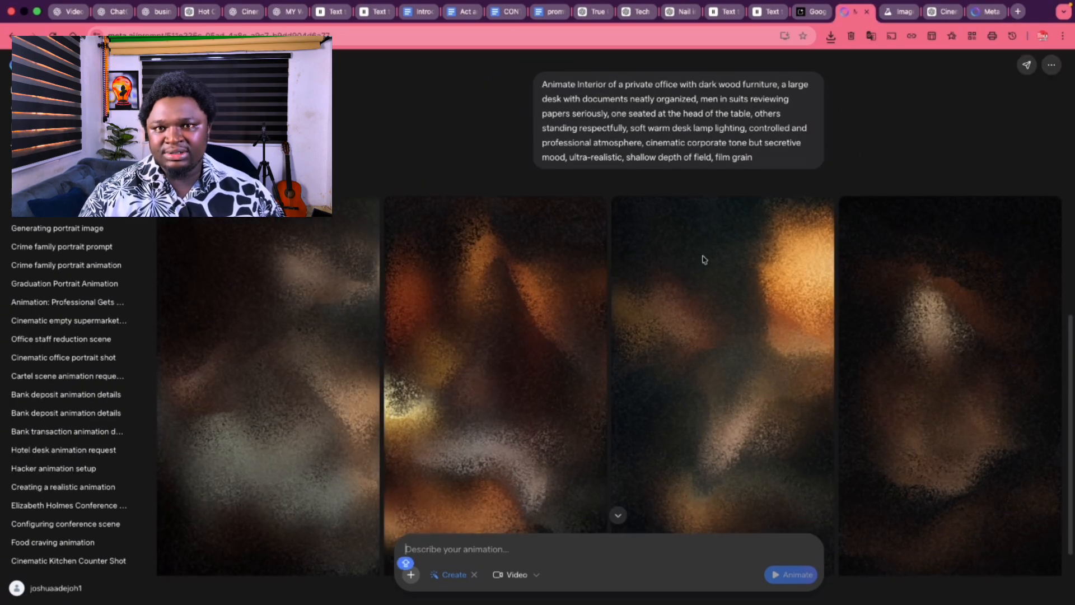
pyautogui.click(935, 13)
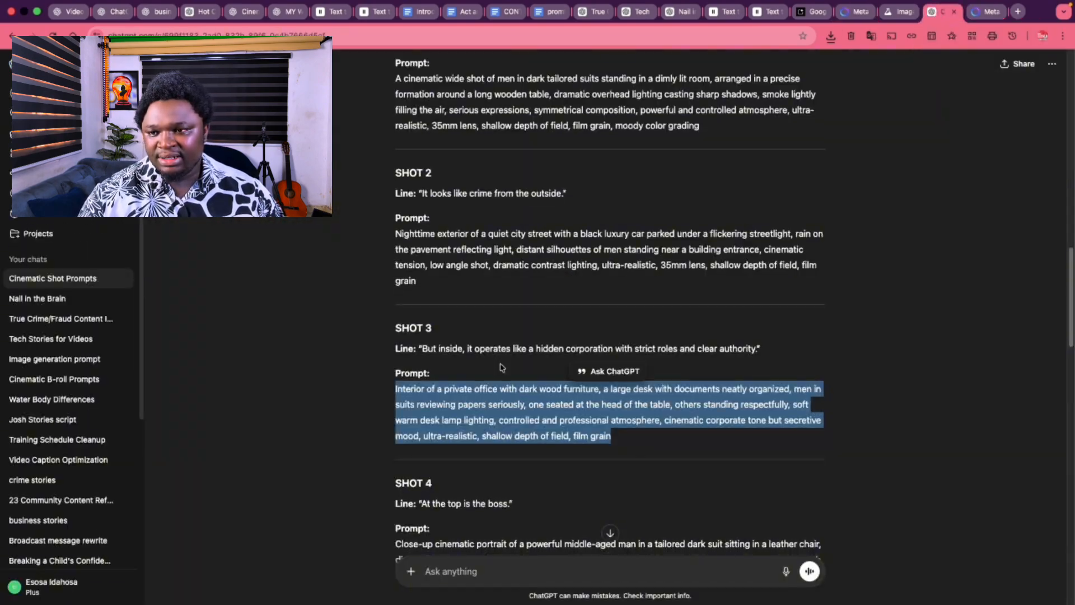
pyautogui.scroll(-5, 455, 312)
pyautogui.scroll(1, 391, 291)
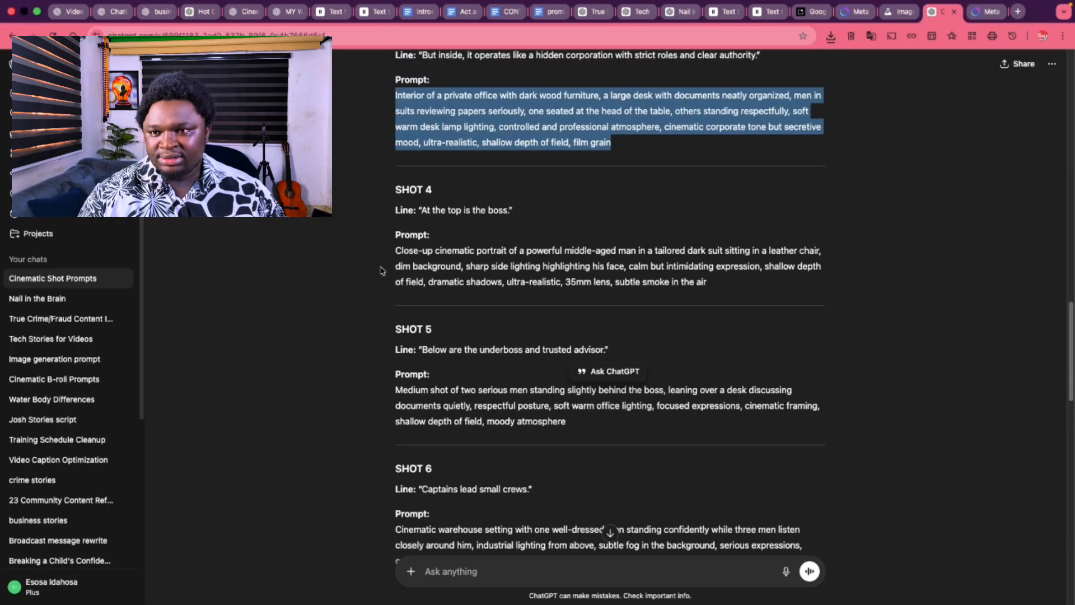
pyautogui.moveTo(388, 258); pyautogui.dragTo(591, 283)
pyautogui.press('super+c')
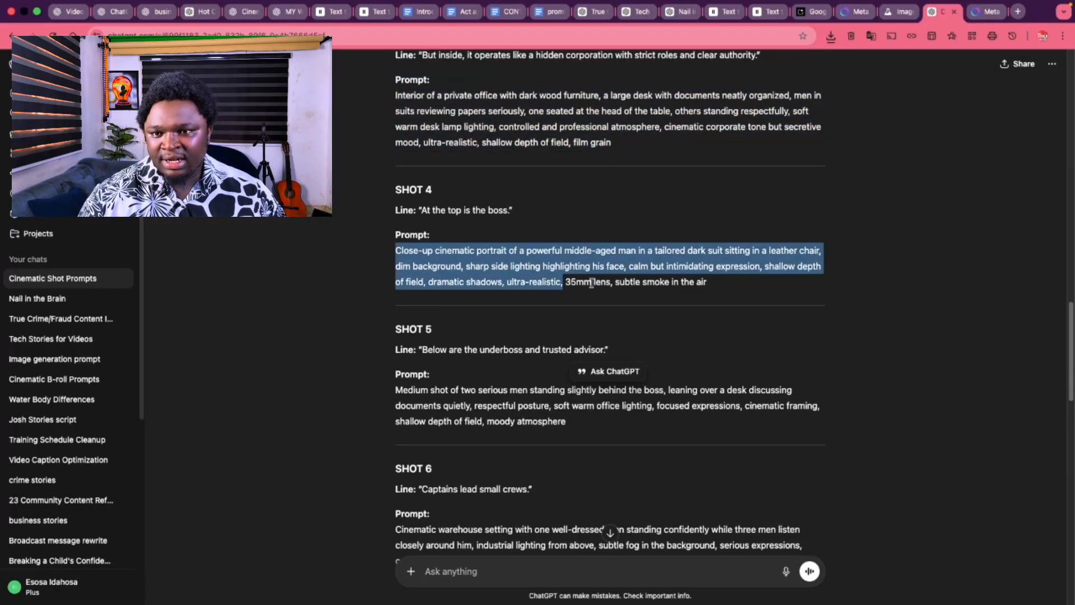
# Return to the SHOT 2 chat in Meta AI and animate the pasted SHOT 4 portrait prompt.
pyautogui.click(981, 15)
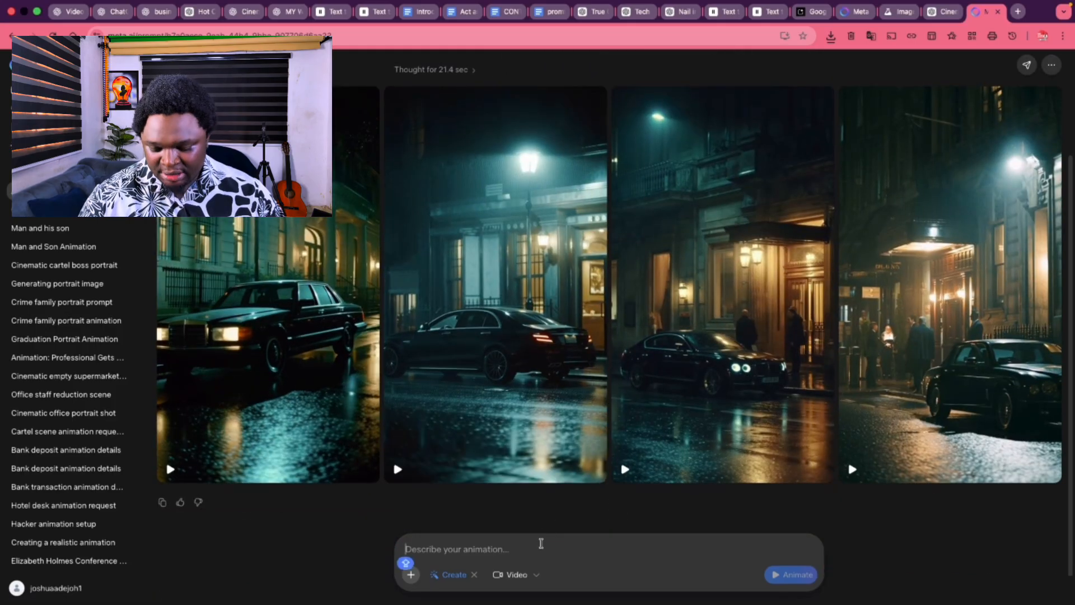
pyautogui.press('super+v')
pyautogui.press('Return')
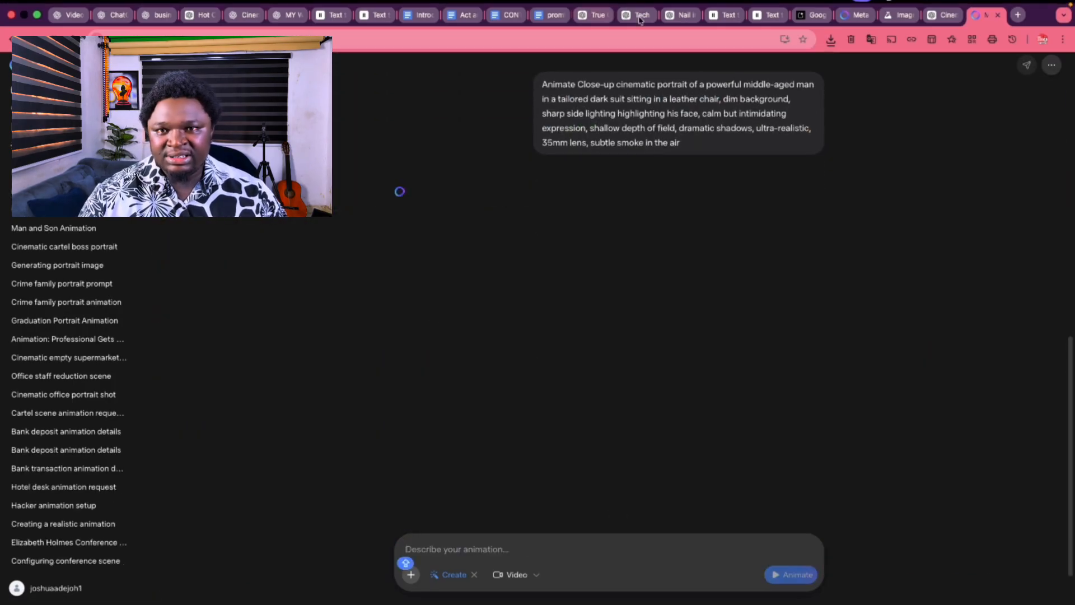
pyautogui.click(848, 34)
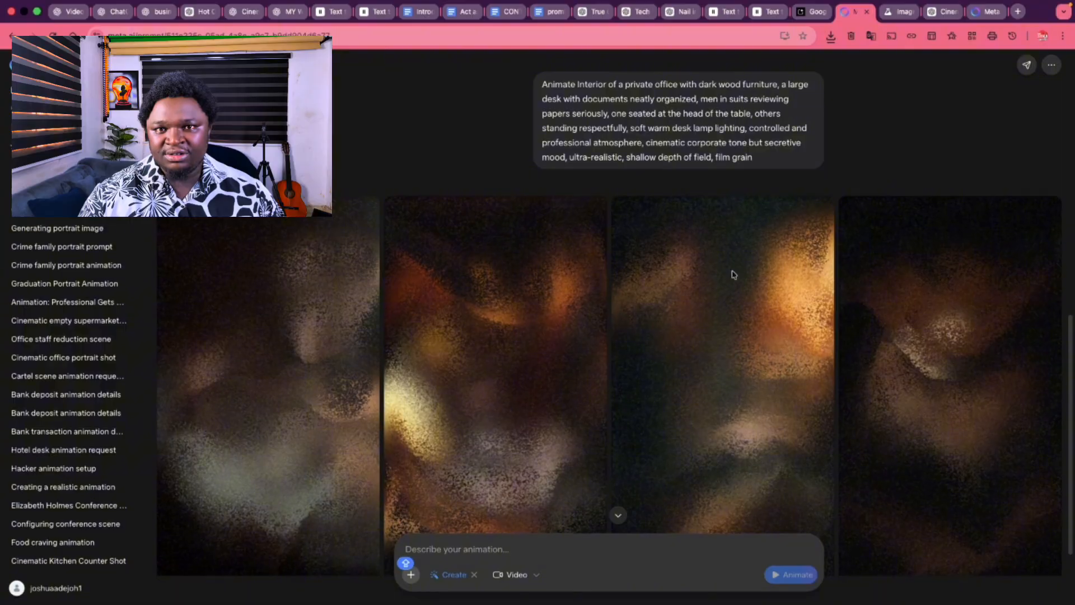
pyautogui.click(978, 18)
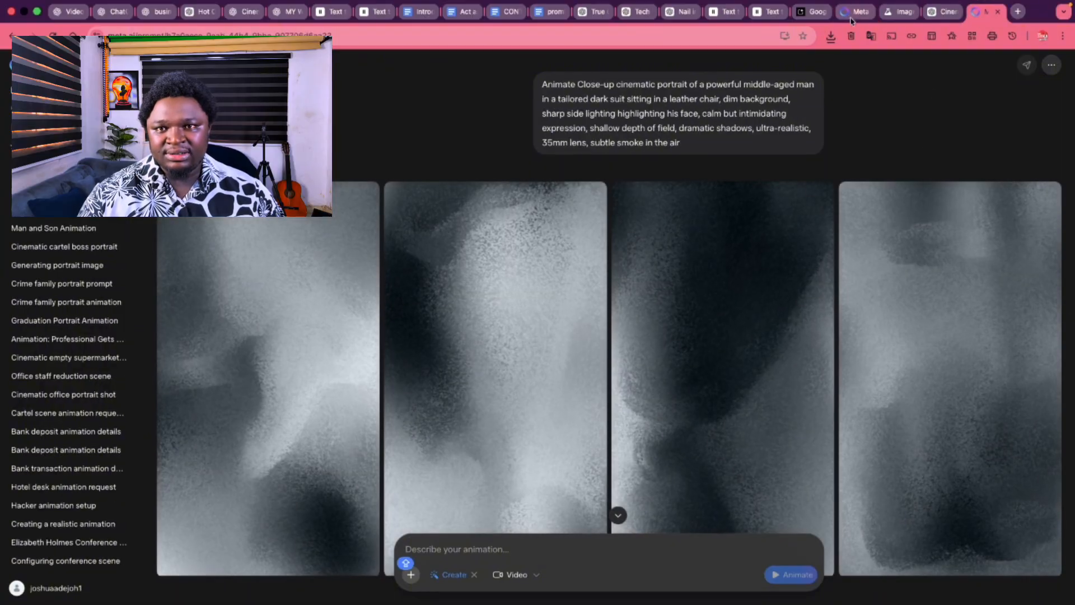
pyautogui.click(850, 16)
pyautogui.click(975, 17)
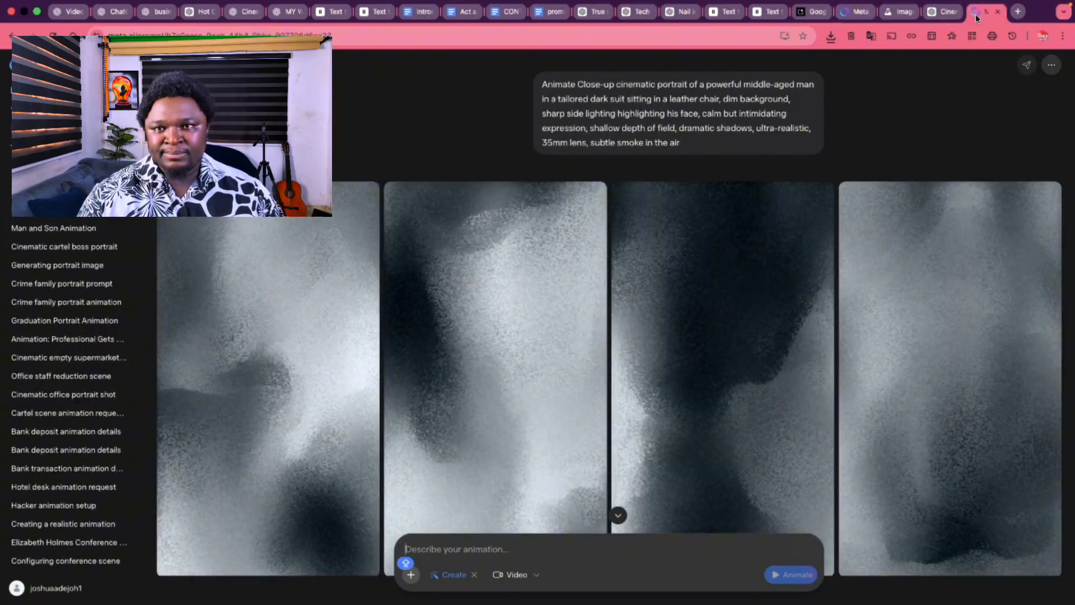
pyautogui.click(898, 13)
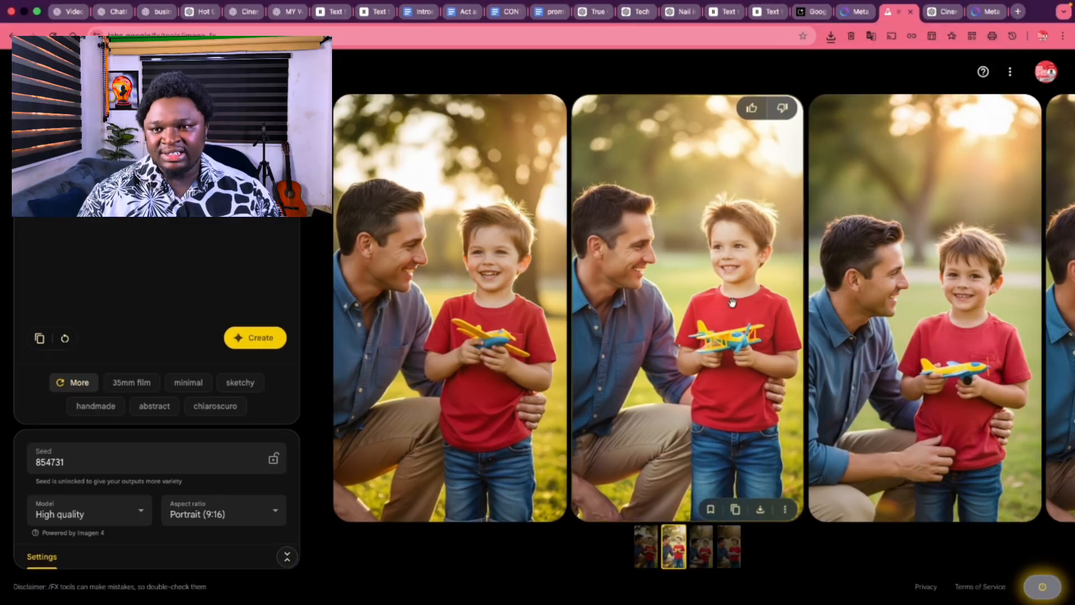
# Switch to the Meta AI chat with the SHOT 3 private office clips and download the first one into the MAFIA folder.
pyautogui.click(850, 12)
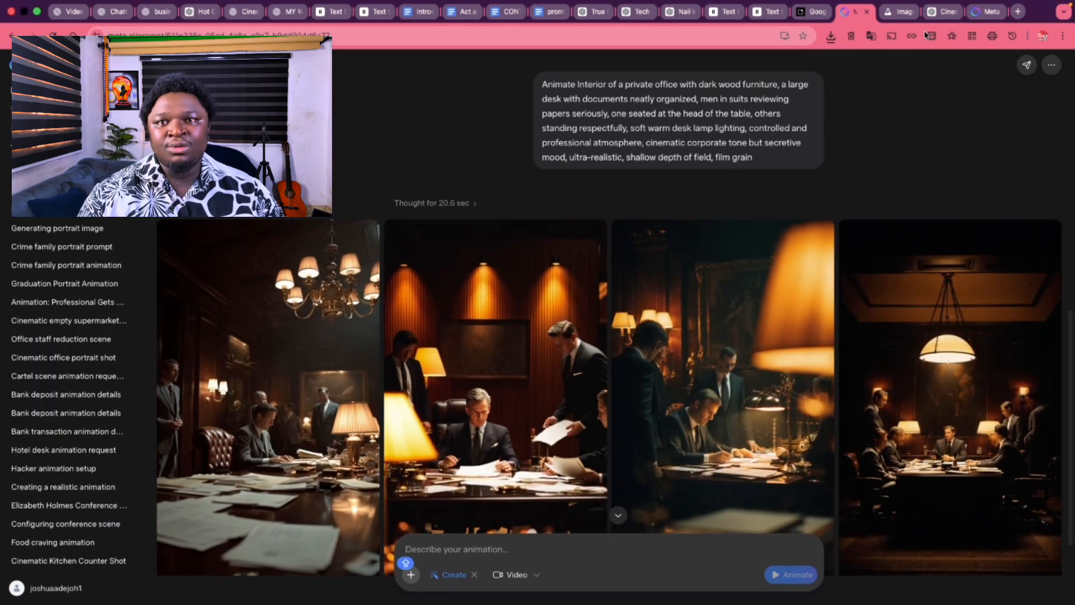
pyautogui.scroll(-1, 278, 384)
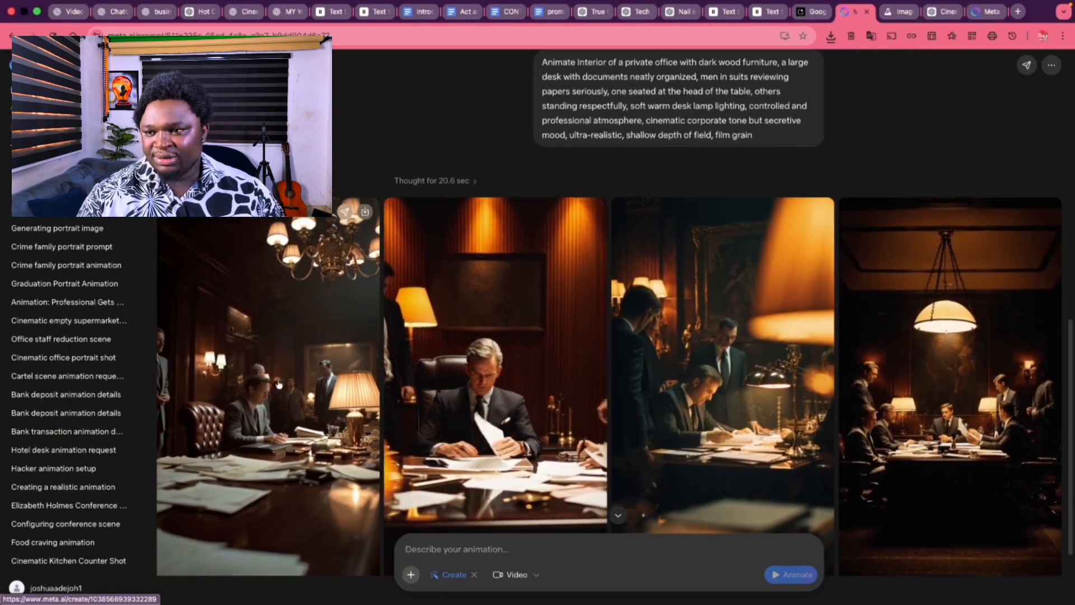
pyautogui.click(981, 13)
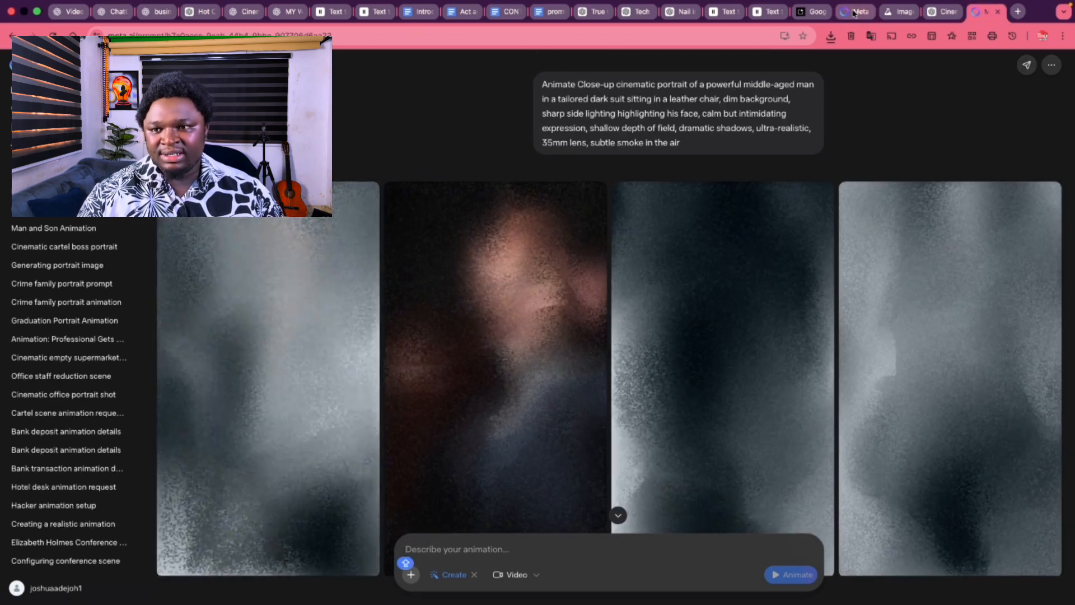
pyautogui.click(854, 12)
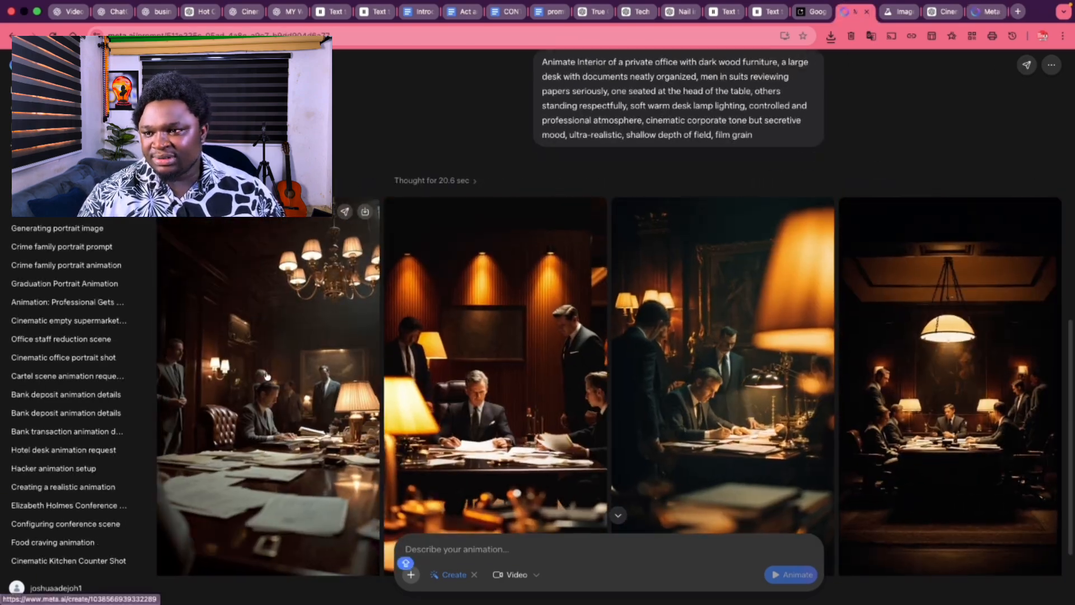
pyautogui.scroll(-1, 353, 202)
pyautogui.click(364, 191)
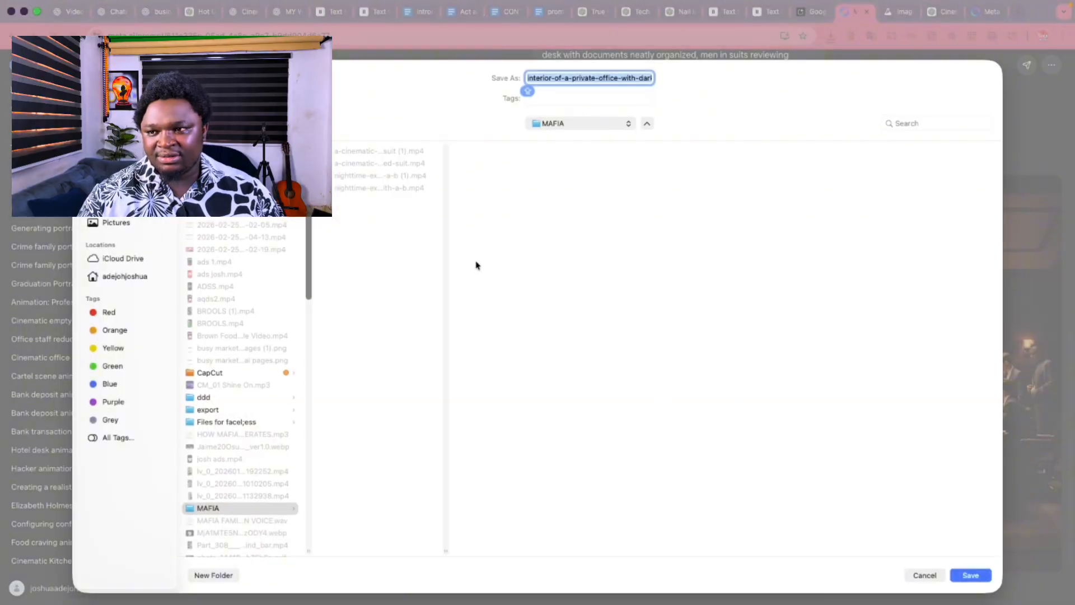
pyautogui.click(969, 575)
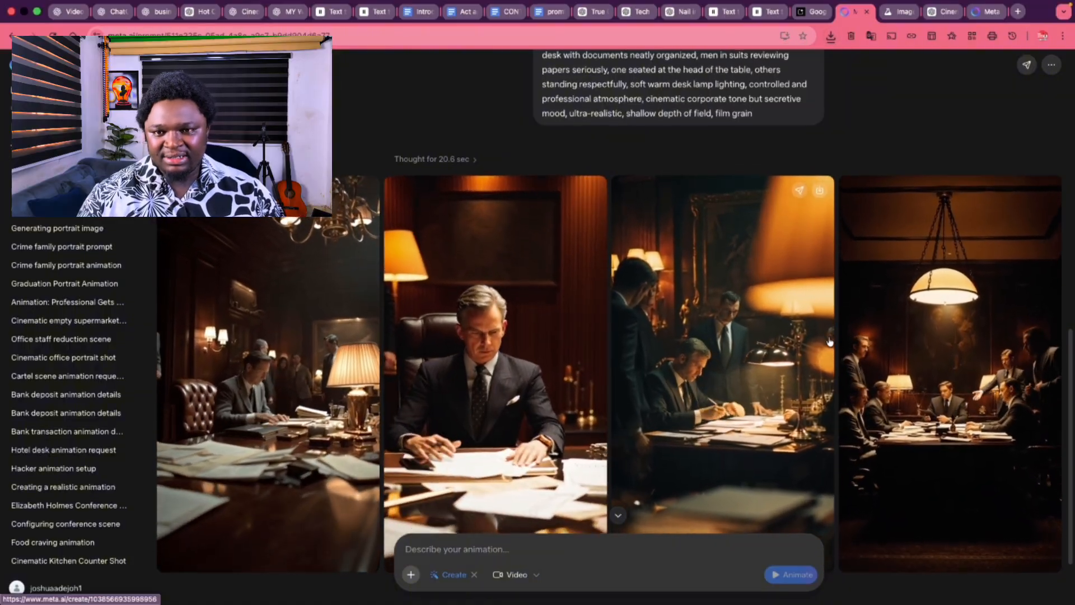
# Download the third and fourth SHOT 3 private office clips into the MAFIA folder.
pyautogui.scroll(1, 783, 207)
pyautogui.click(819, 214)
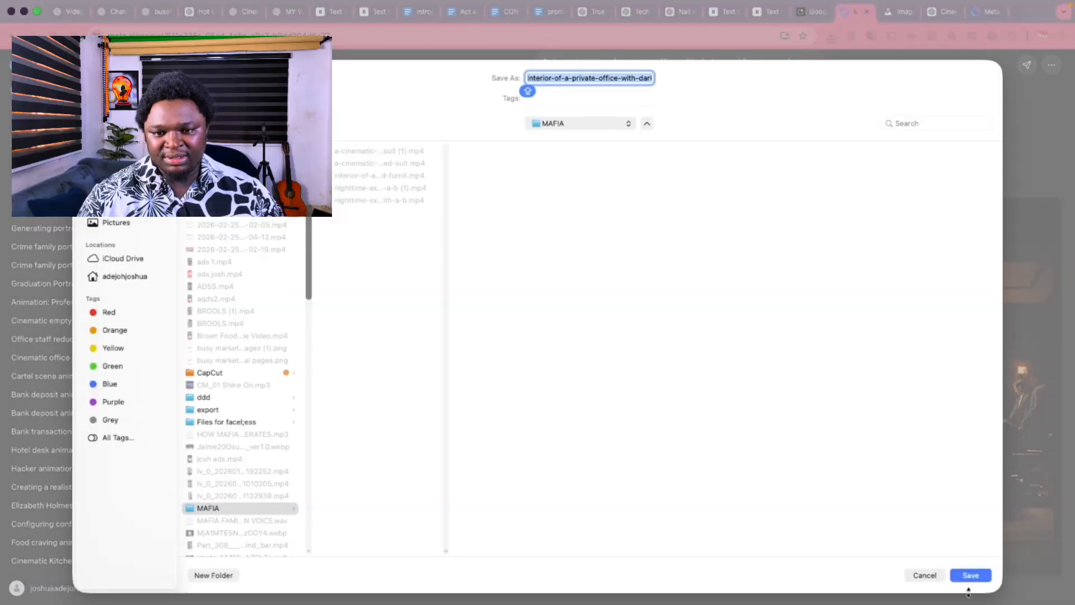
pyautogui.click(972, 576)
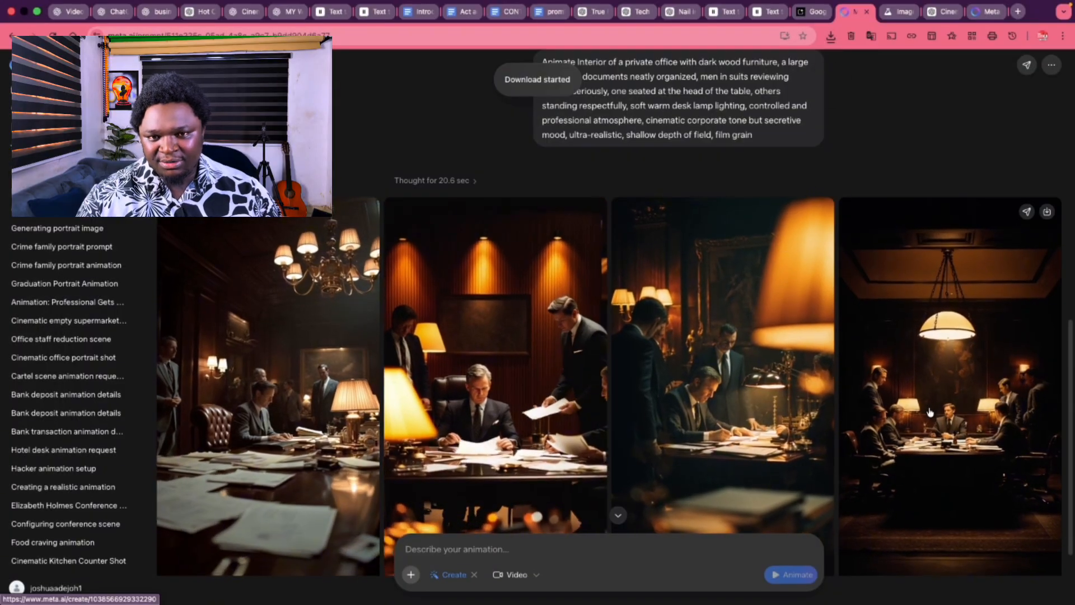
pyautogui.click(1046, 212)
pyautogui.click(970, 575)
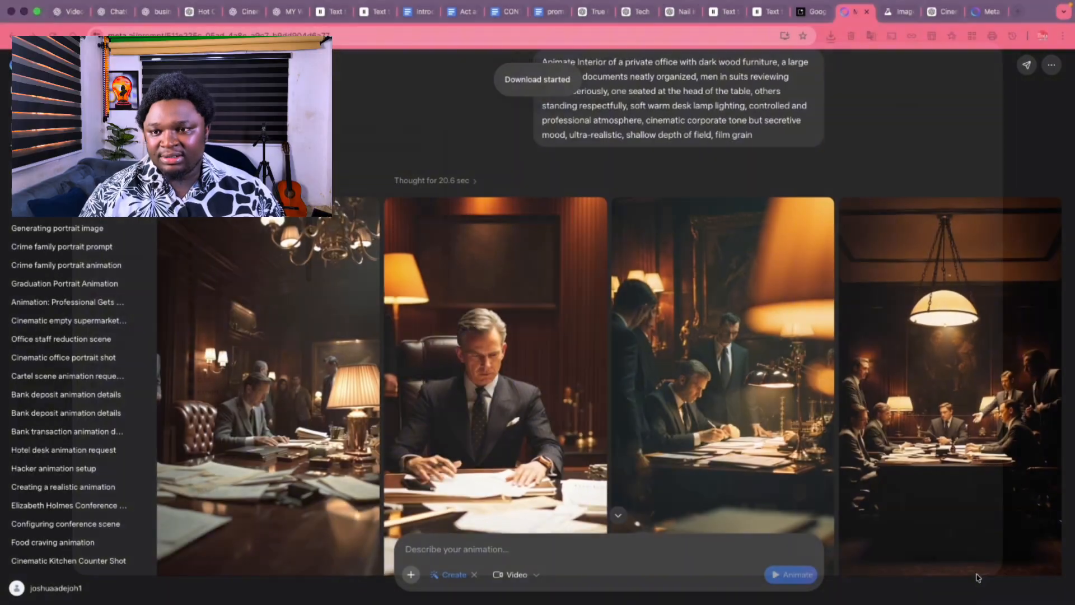
pyautogui.scroll(-2, 952, 280)
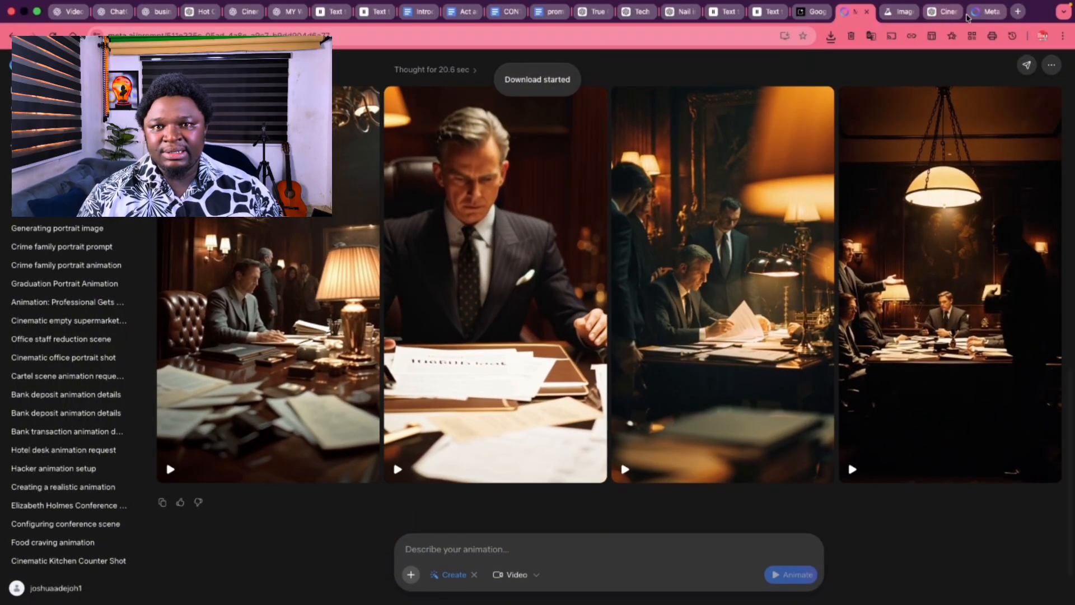
# Switch to the Meta AI chat with the SHOT 4 portraits and download the third clip into the MAFIA folder.
pyautogui.click(987, 12)
pyautogui.scroll(-2, 584, 385)
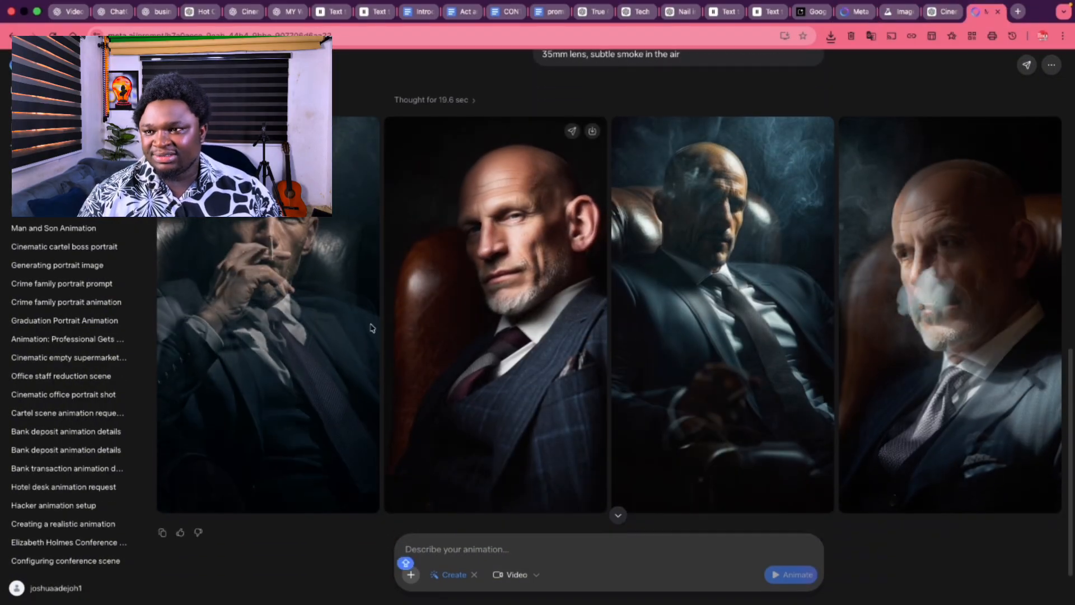
pyautogui.scroll(1, 469, 304)
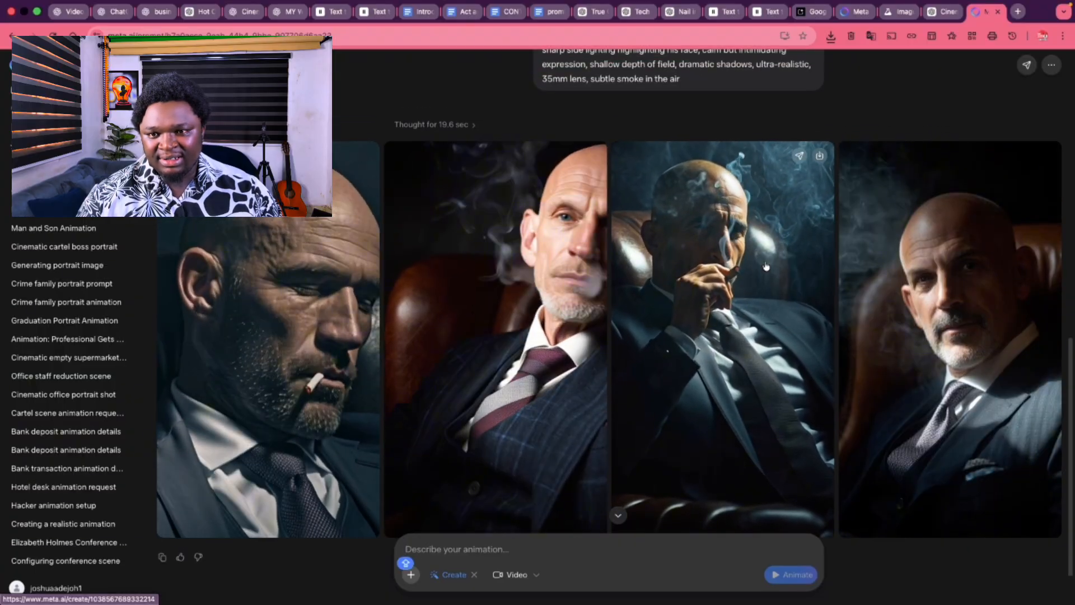
pyautogui.click(819, 156)
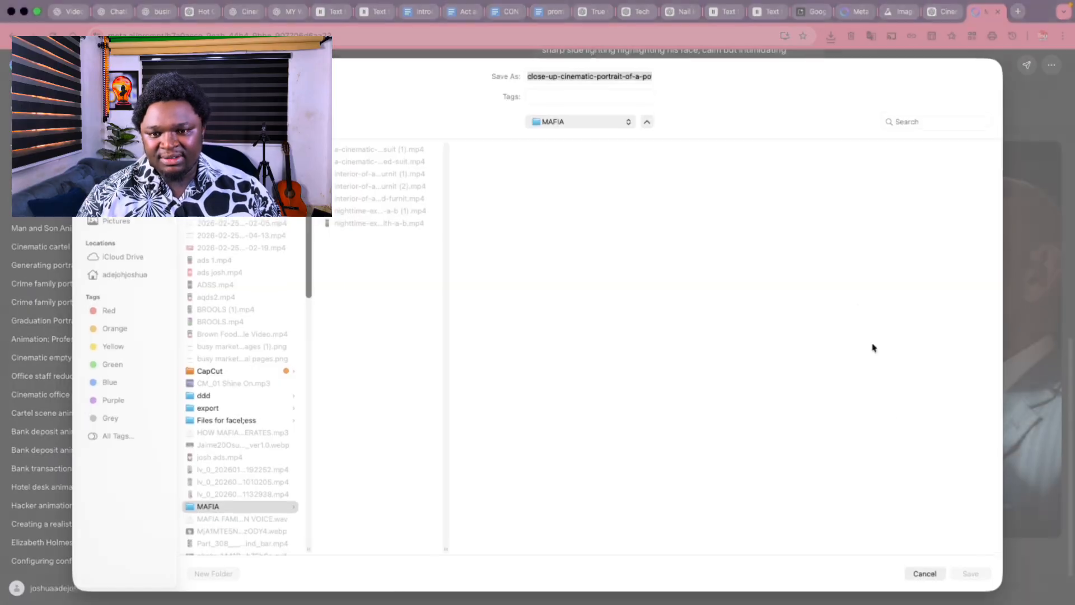
pyautogui.click(967, 574)
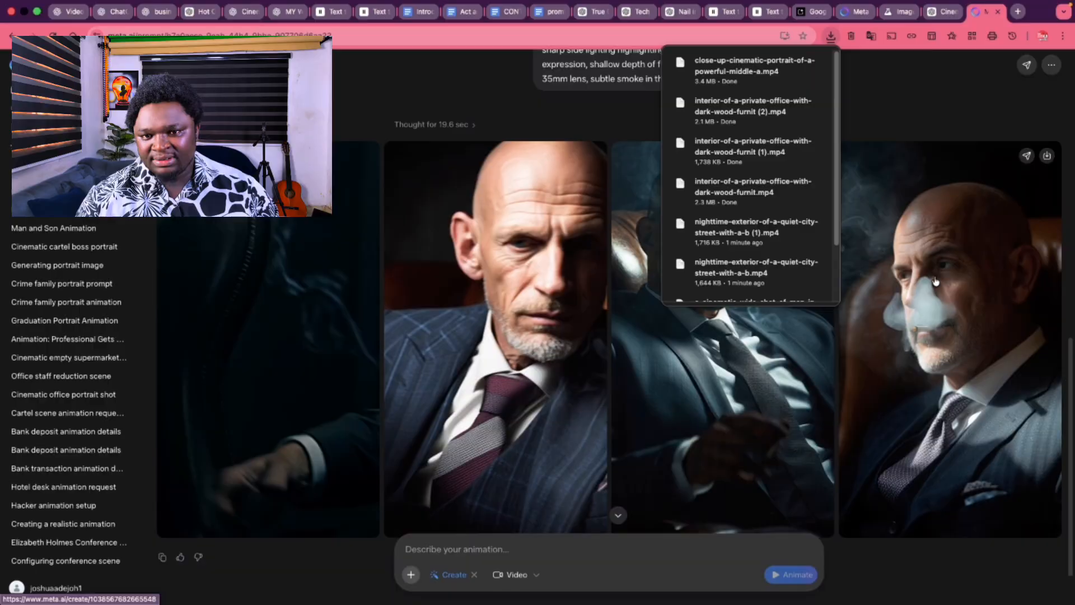
# Download the fourth SHOT 4 clip of the boss in the leather chair into the MAFIA folder.
pyautogui.scroll(2, 935, 281)
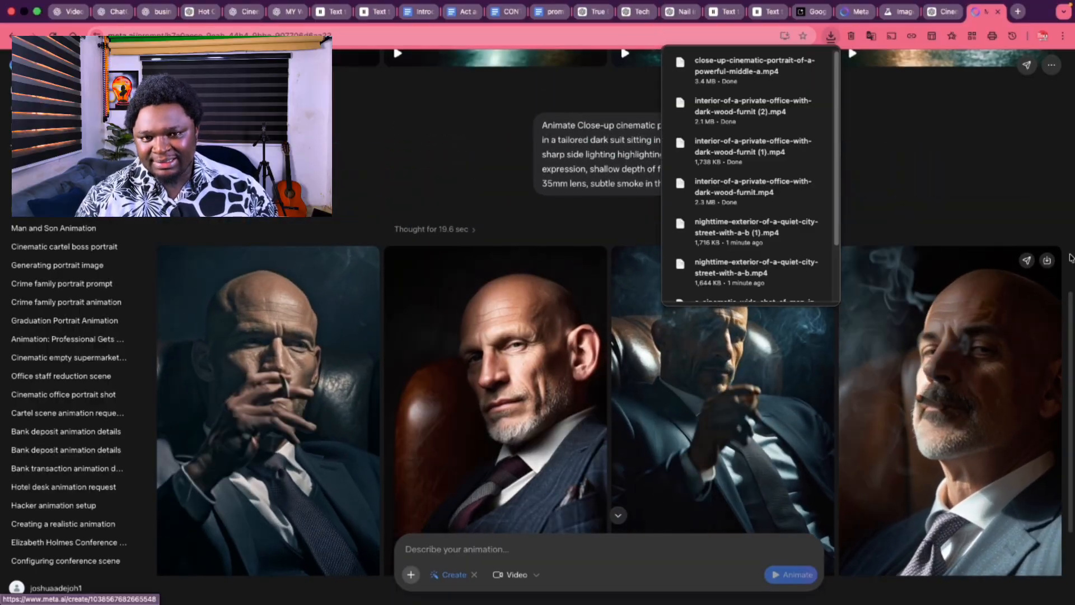
pyautogui.click(1047, 261)
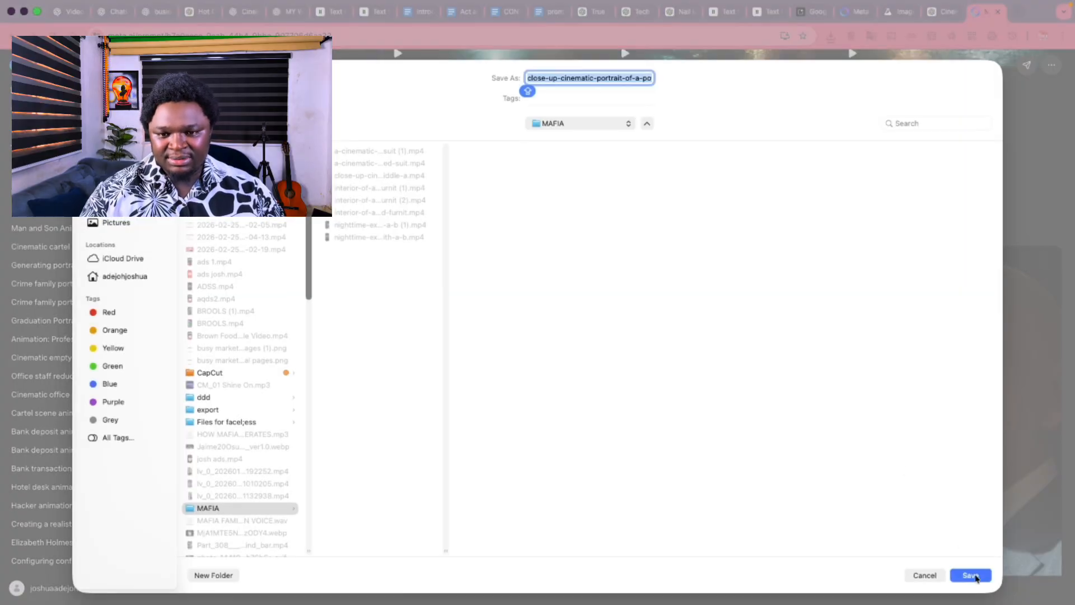
pyautogui.click(971, 576)
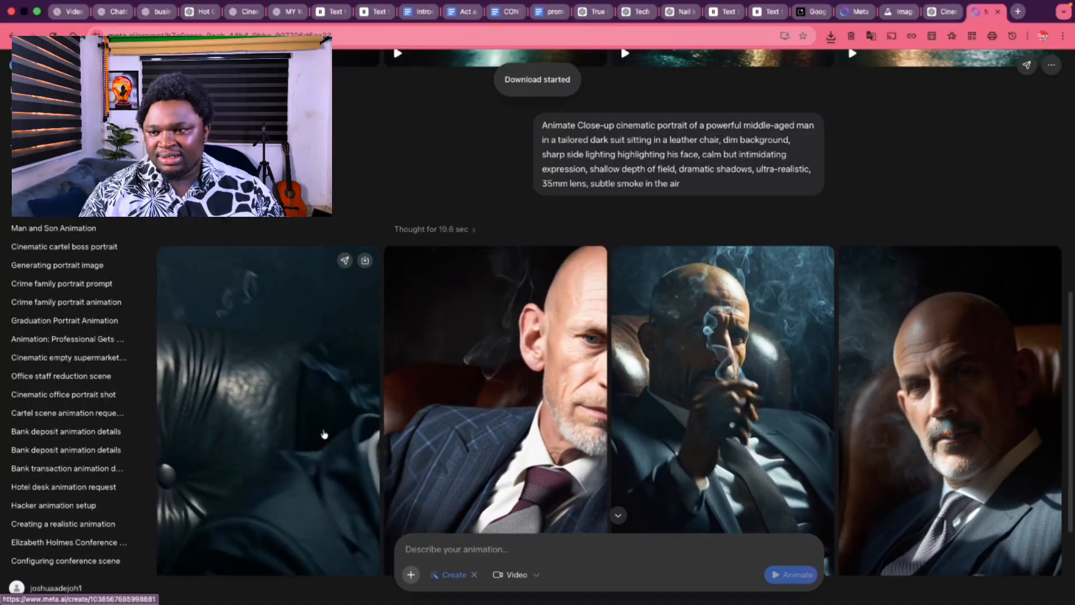
pyautogui.scroll(-3, 324, 434)
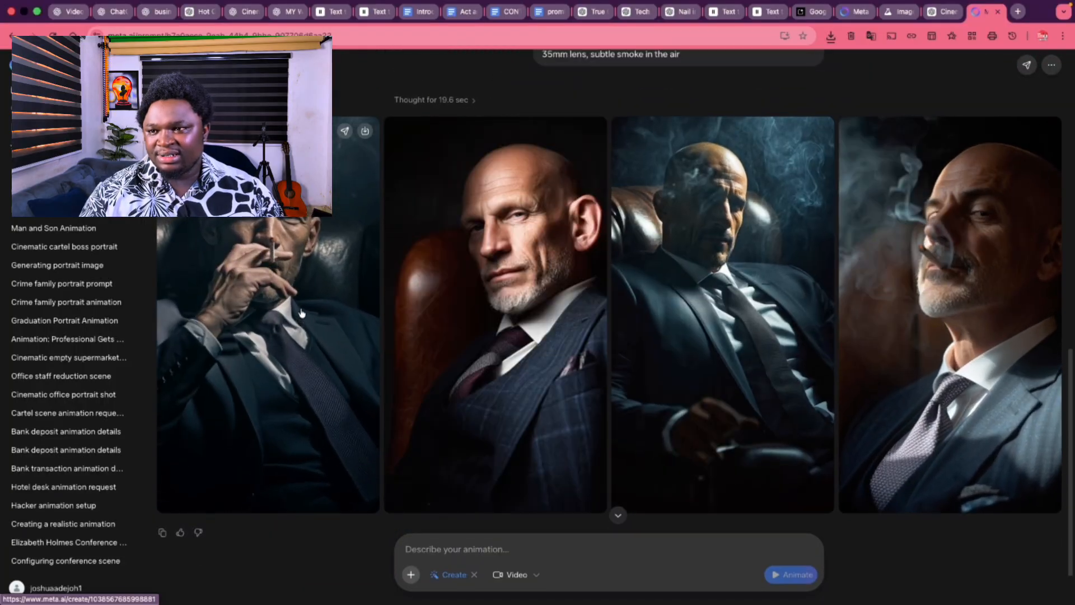
pyautogui.click(845, 12)
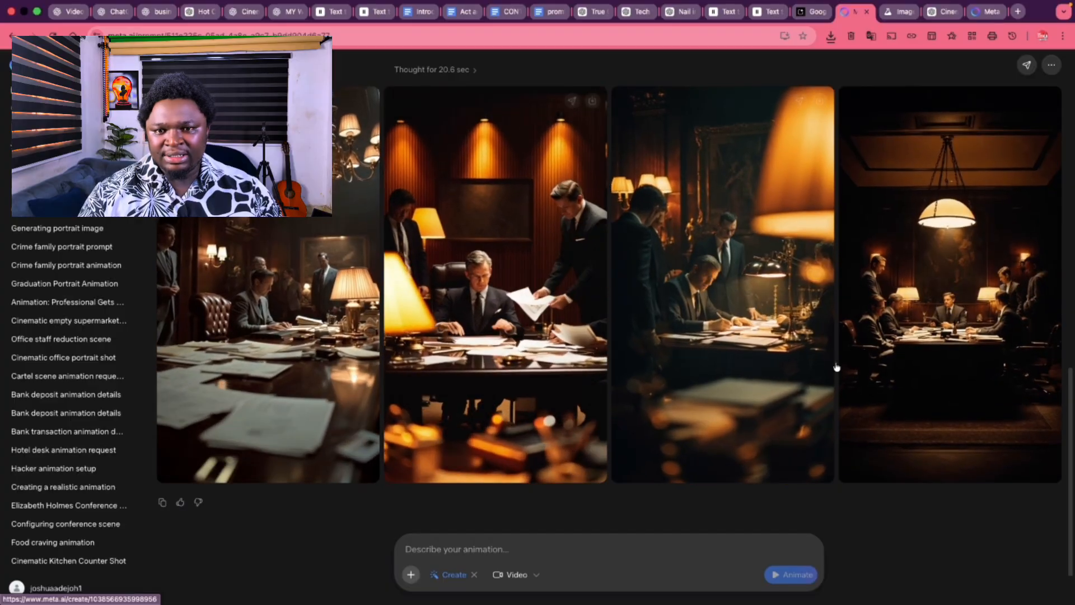
pyautogui.scroll(8, 980, 338)
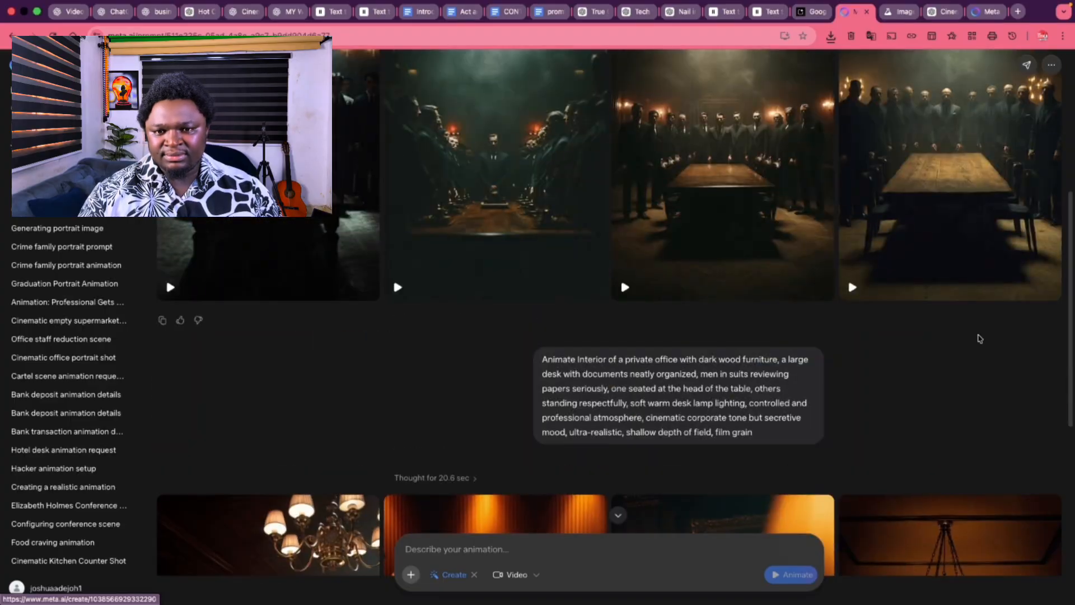
pyautogui.scroll(-7, 980, 339)
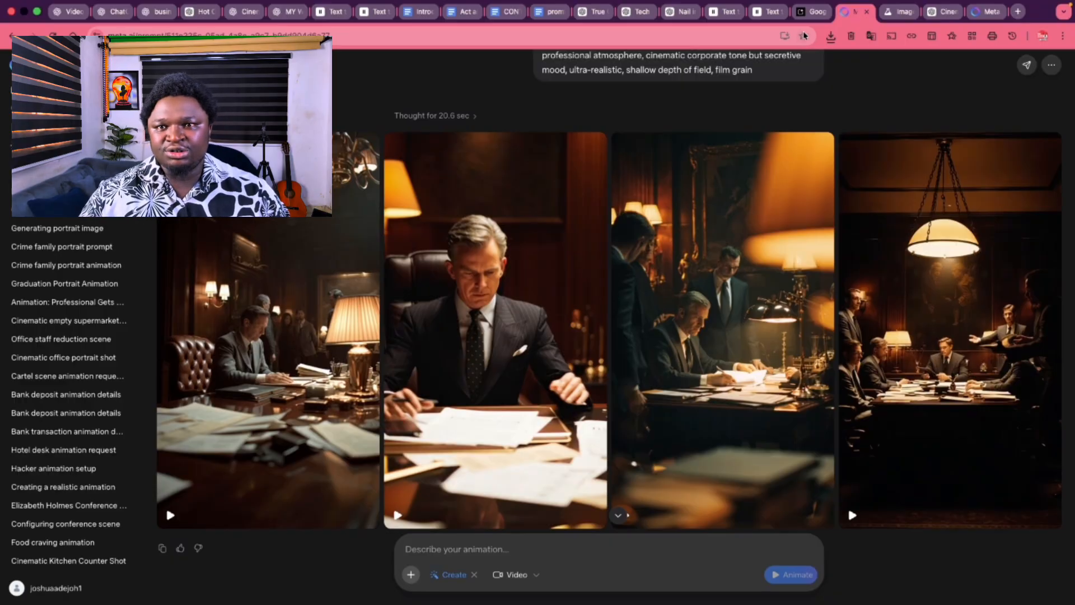
# Copy the SHOT 1 prompt from the ChatGPT chat and generate images from it in ImageFX.
pyautogui.click(944, 12)
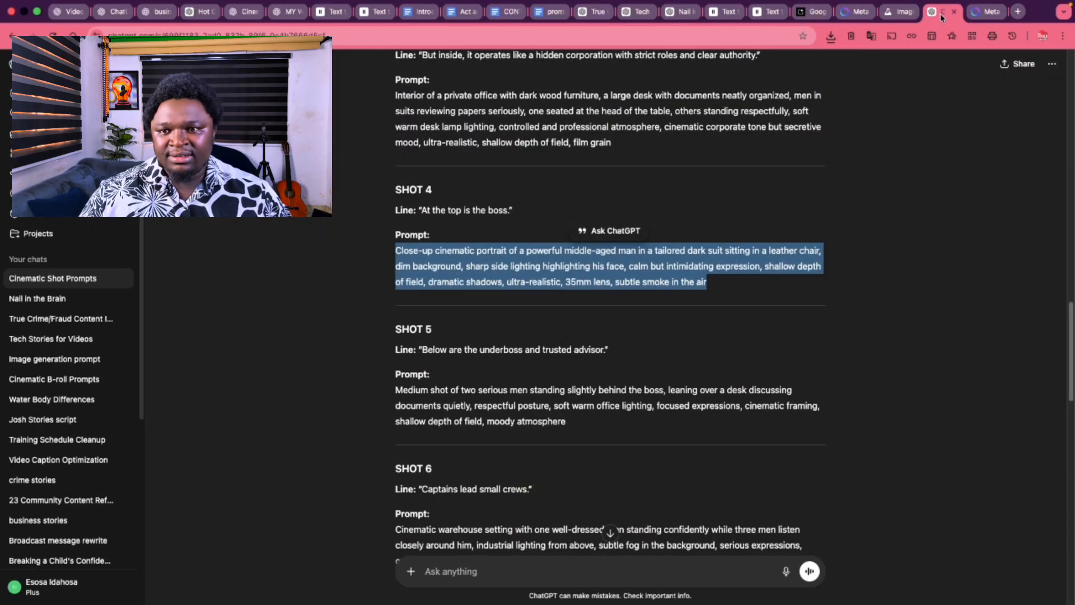
pyautogui.scroll(3, 558, 368)
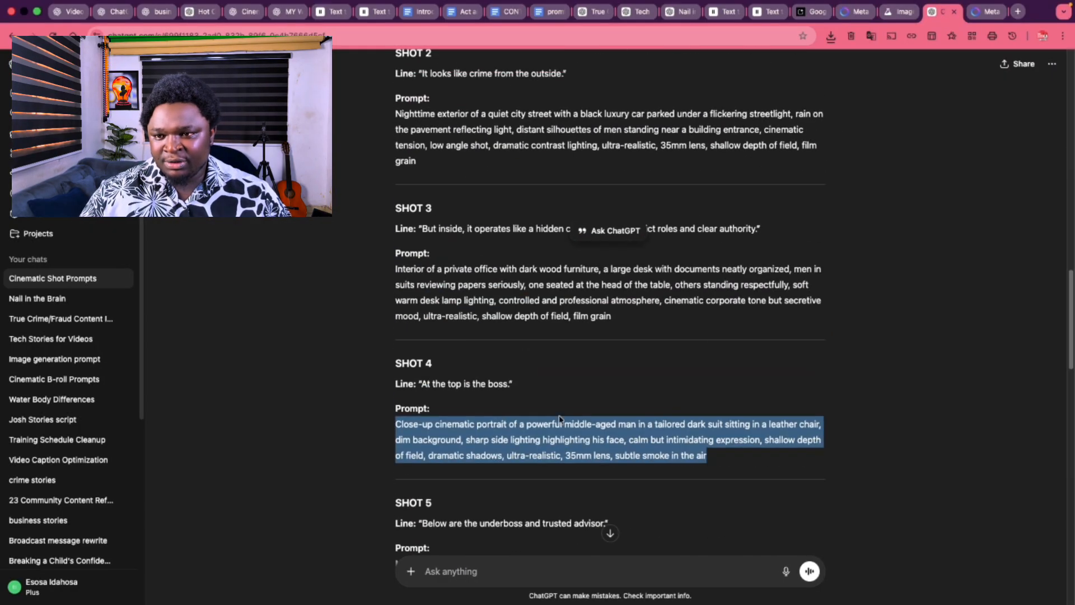
pyautogui.scroll(4, 504, 377)
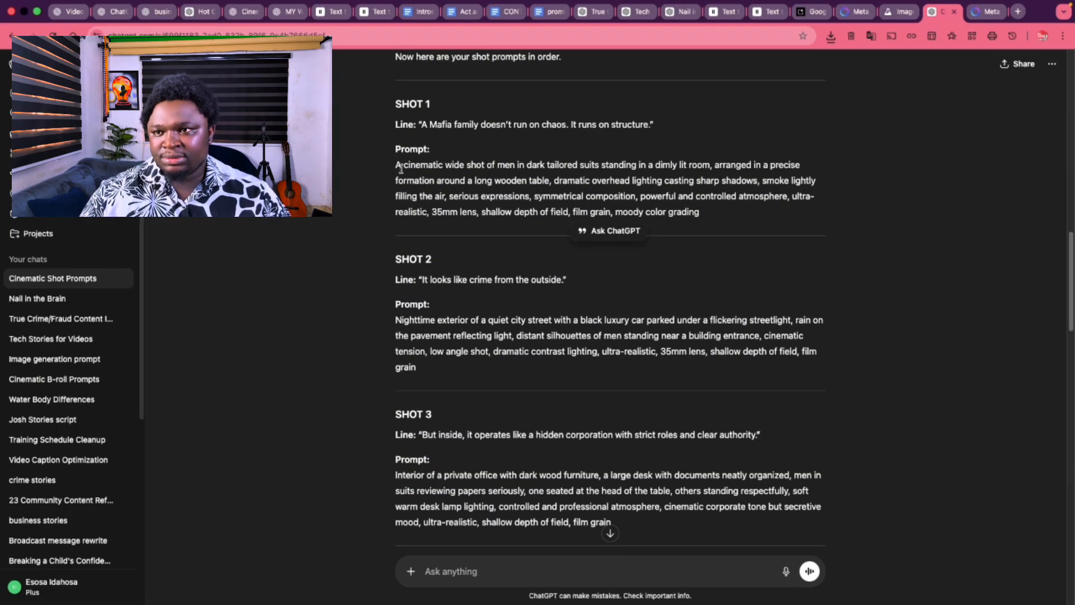
pyautogui.moveTo(397, 166); pyautogui.dragTo(752, 216)
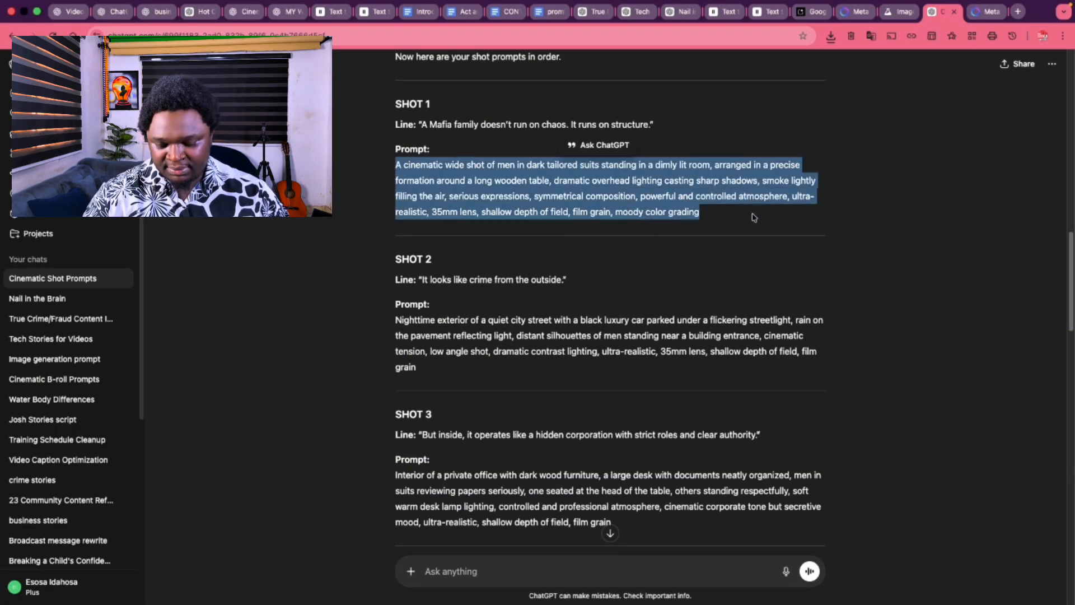
pyautogui.click(901, 12)
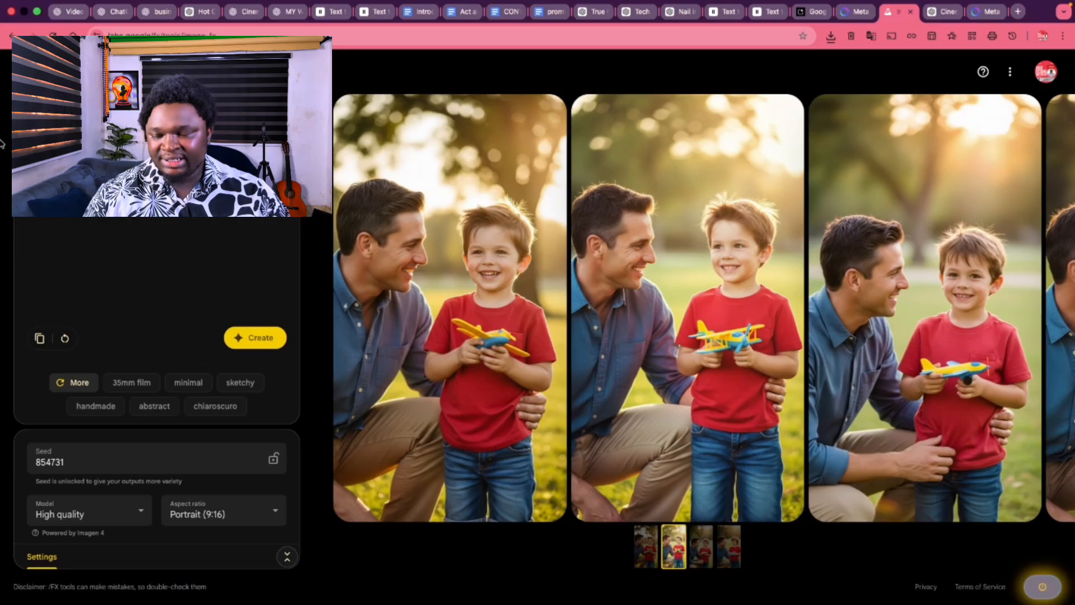
pyautogui.press('super+v')
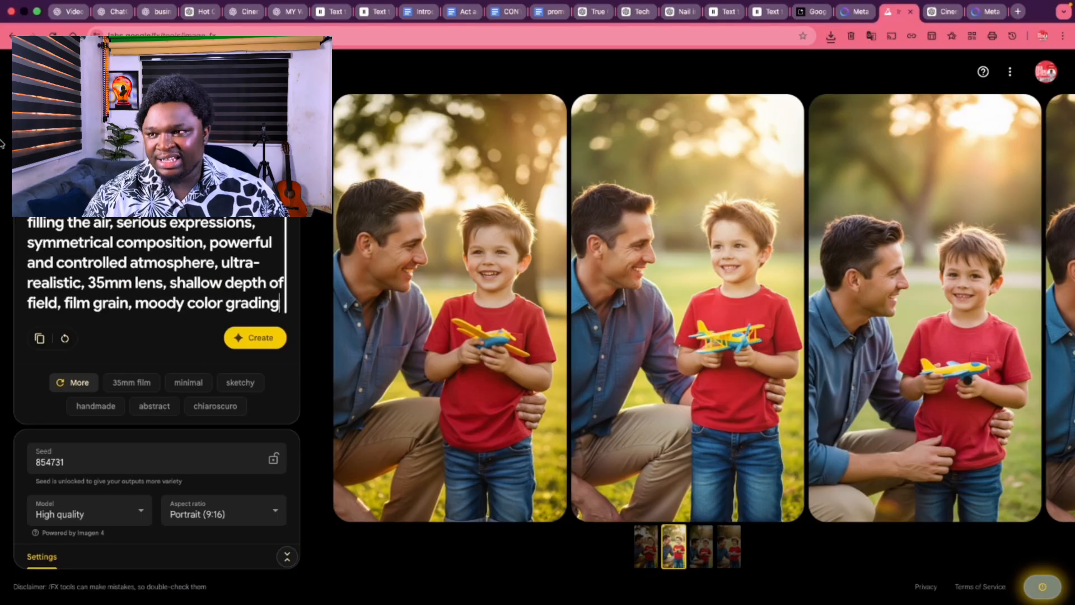
pyautogui.click(267, 347)
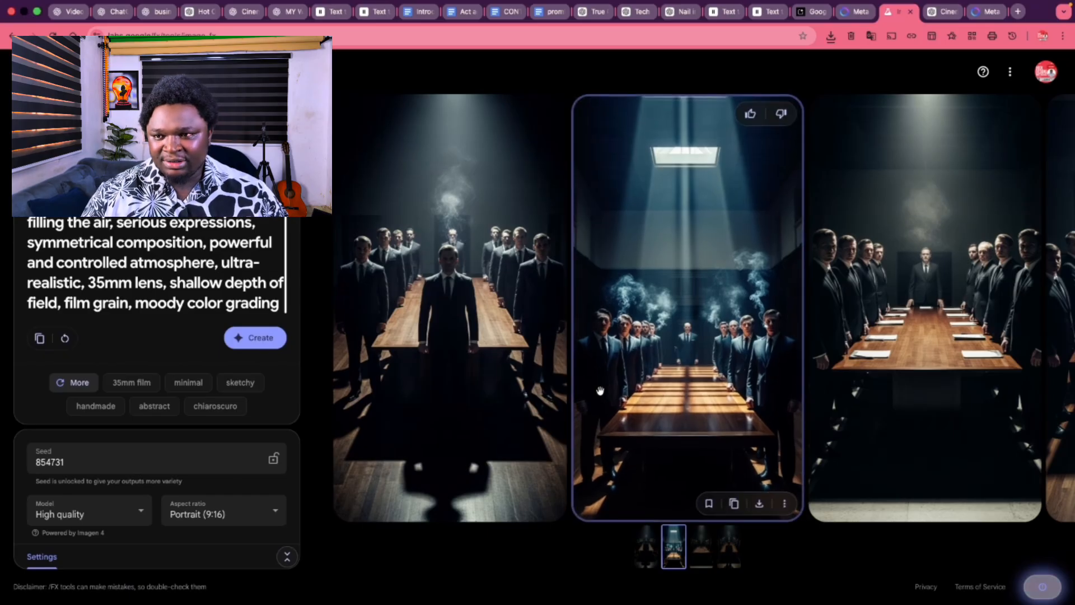
# Download the third generated image of the suited men around the long table into the MAFIA folder as Image_fx.
pyautogui.click(967, 392)
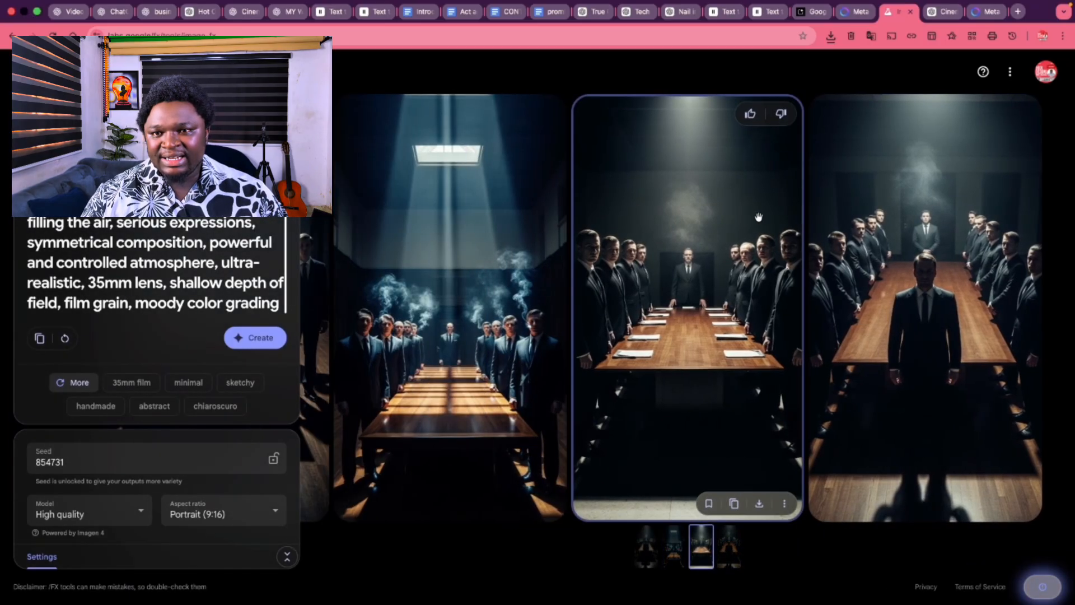
pyautogui.click(760, 504)
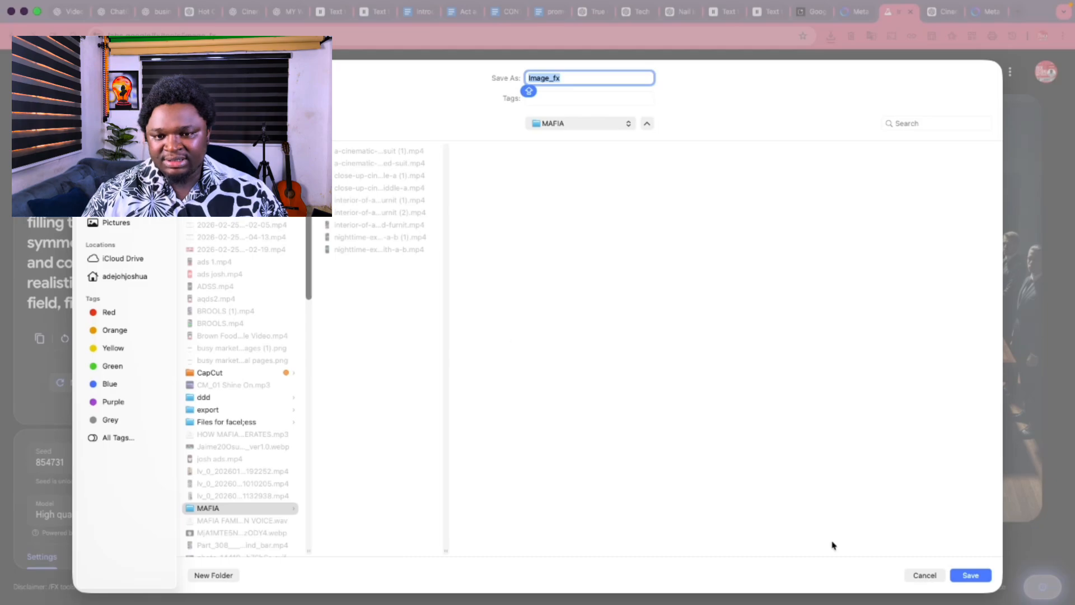
pyautogui.click(970, 575)
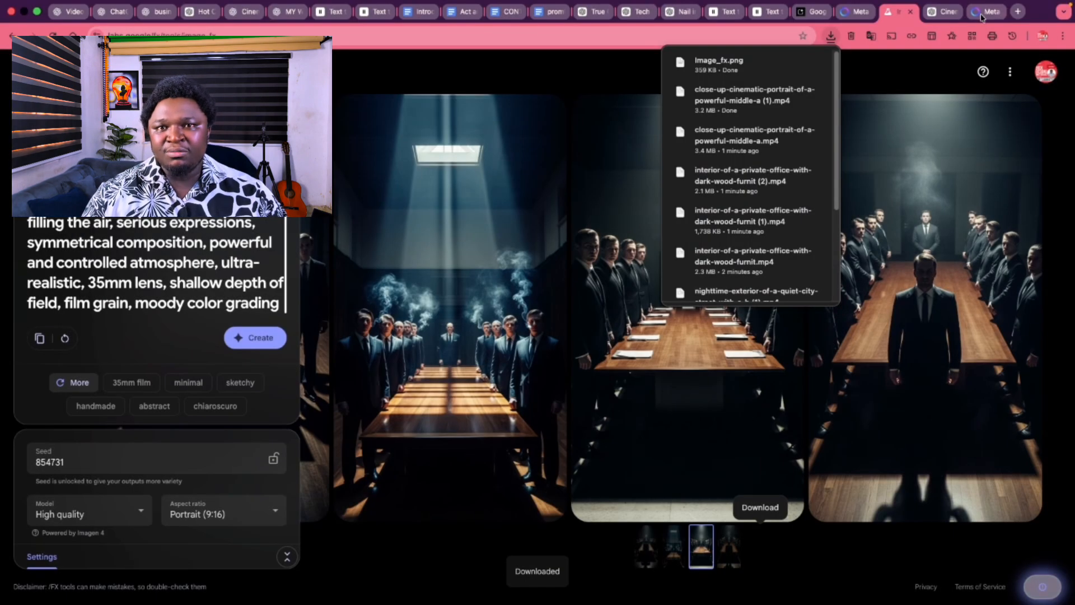
# Open meta.ai in a new browser tab and dismiss the downloads list.
pyautogui.click(981, 16)
pyautogui.click(1018, 12)
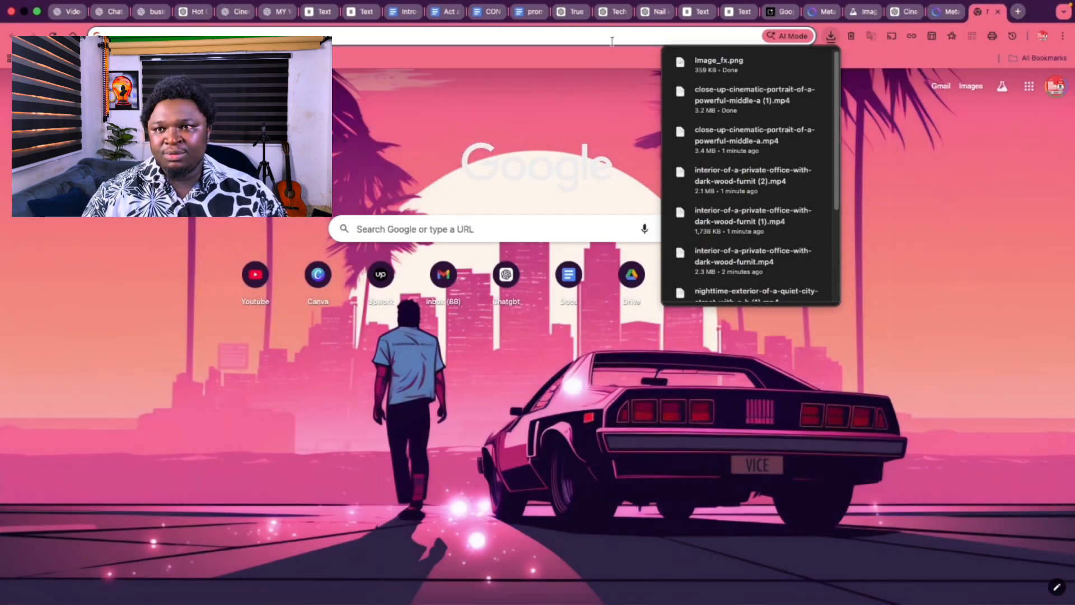
pyautogui.click(613, 39)
pyautogui.write('MW')
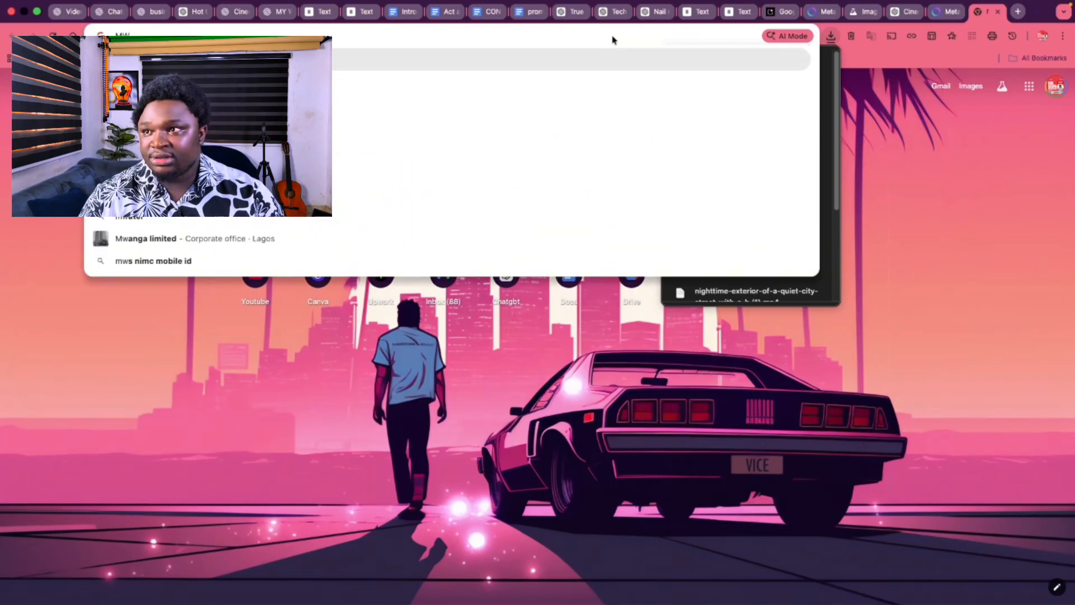
pyautogui.press('BackSpace')
pyautogui.write('Eta.ai')
pyautogui.press('Return')
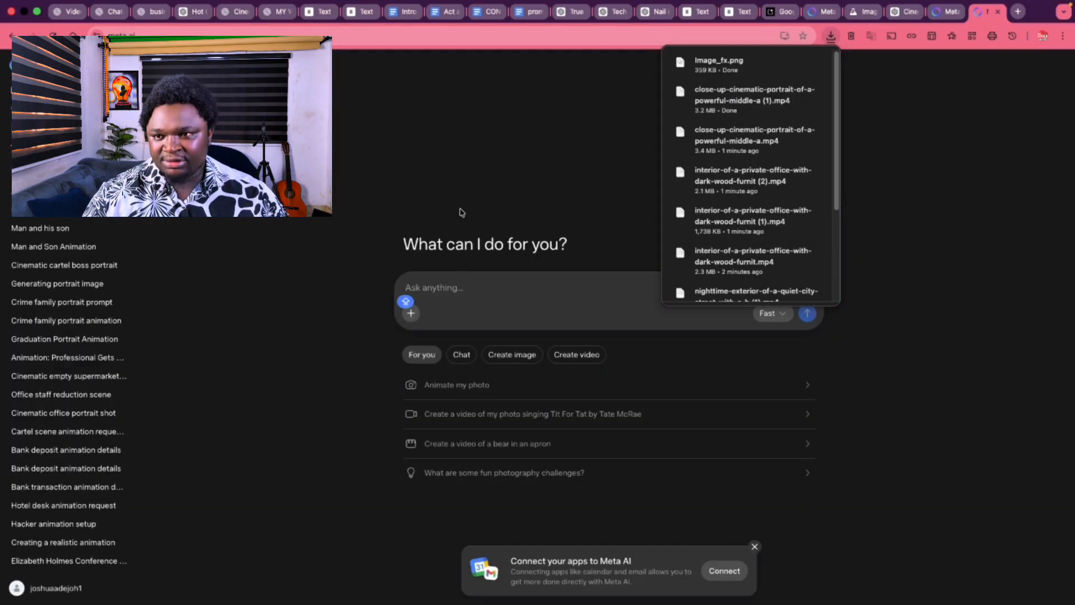
pyautogui.click(462, 212)
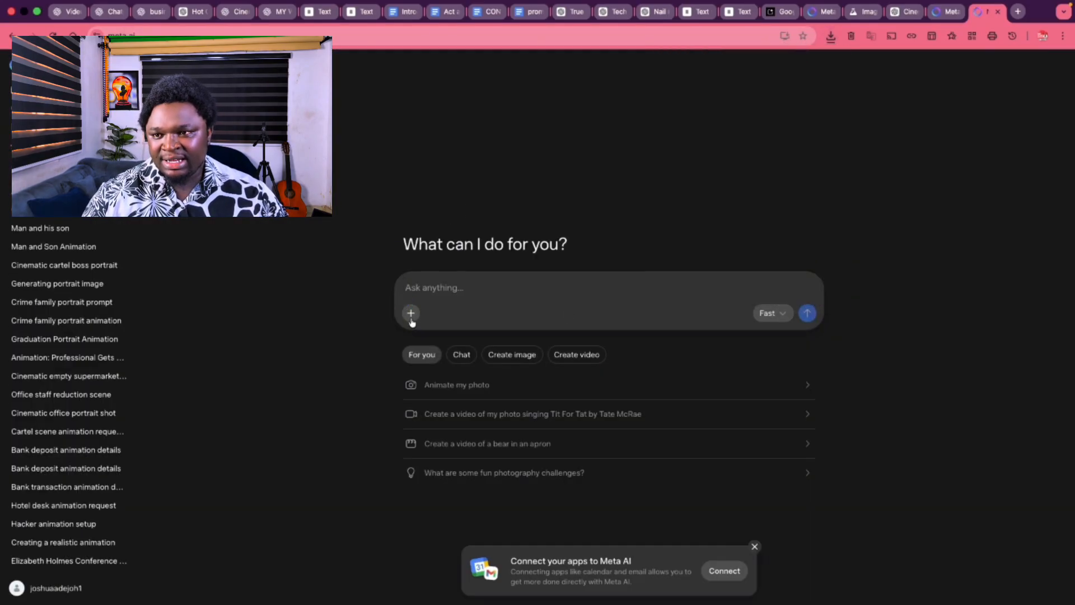
pyautogui.click(411, 315)
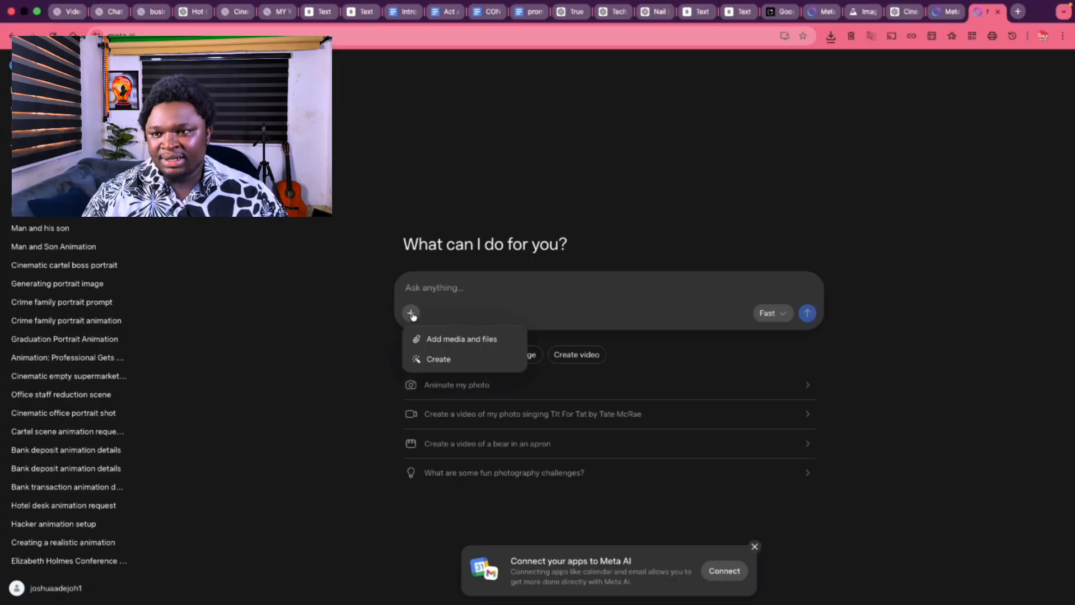
pyautogui.click(485, 343)
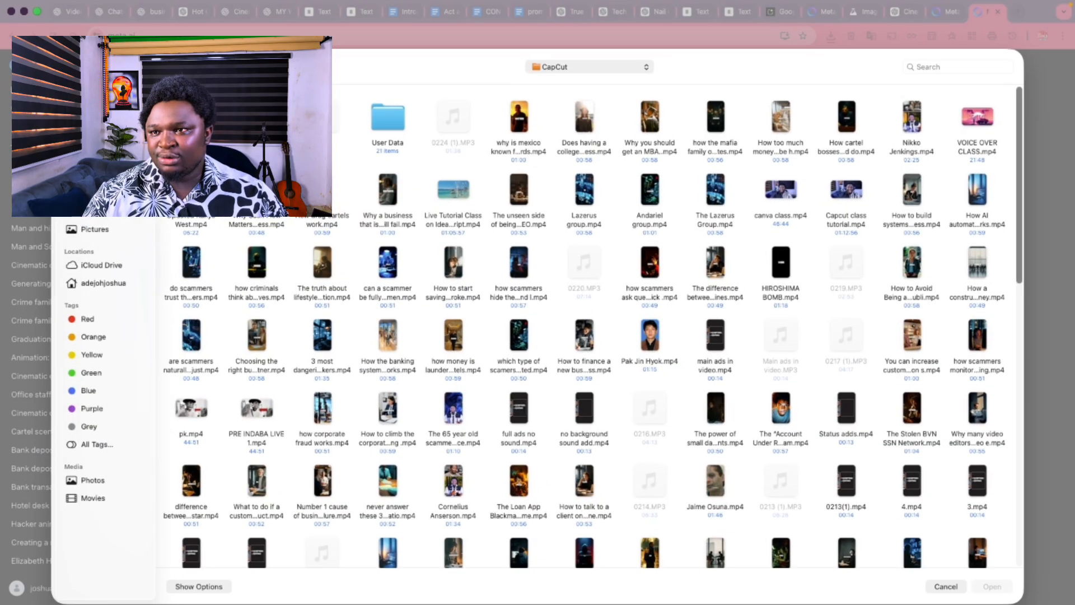
pyautogui.click(93, 158)
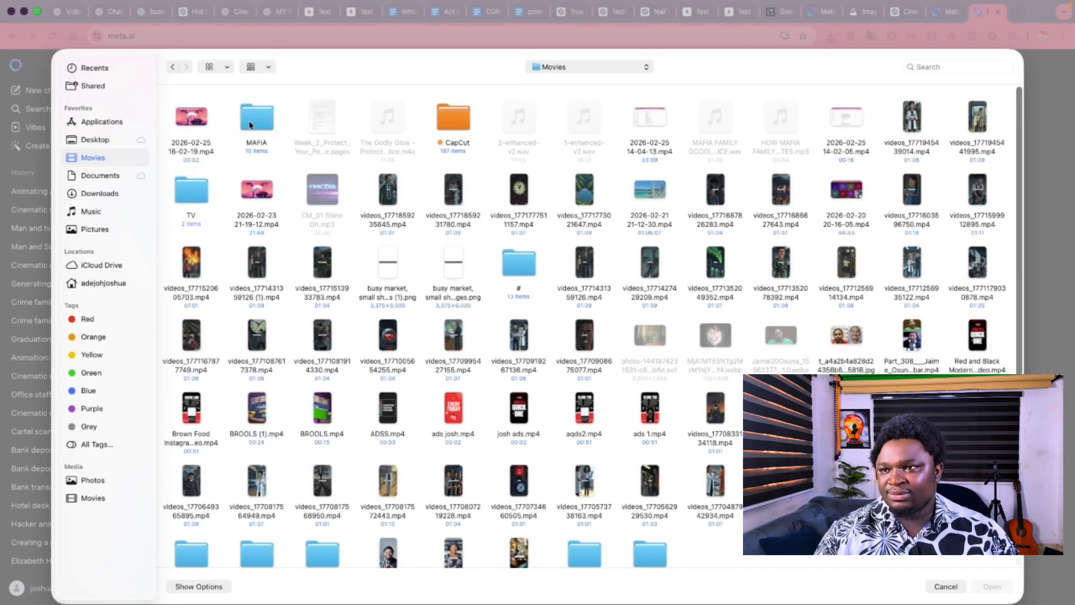
pyautogui.doubleClick(249, 124)
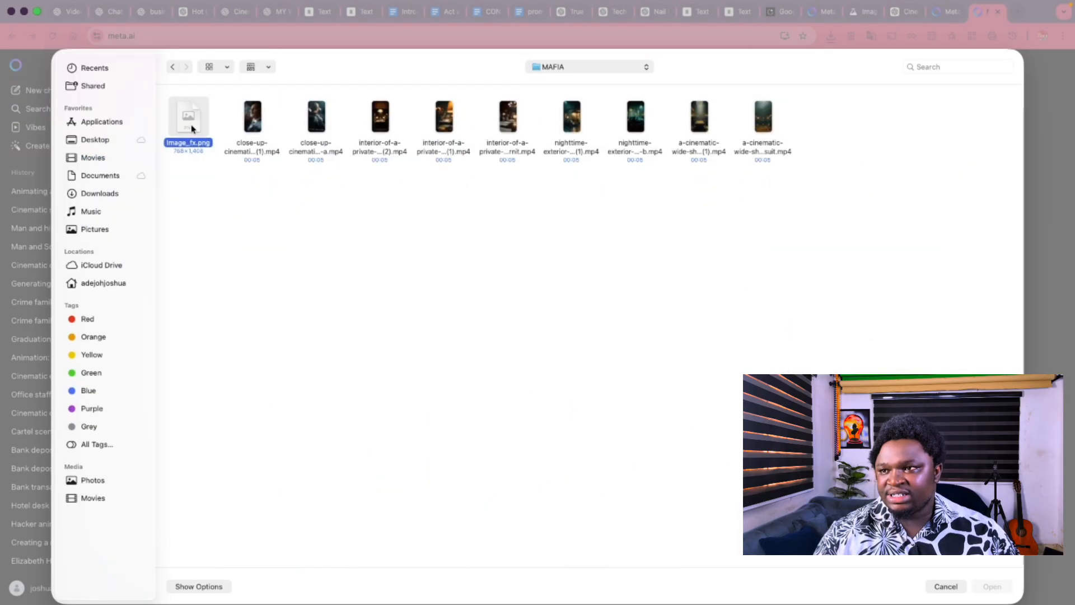
pyautogui.doubleClick(192, 129)
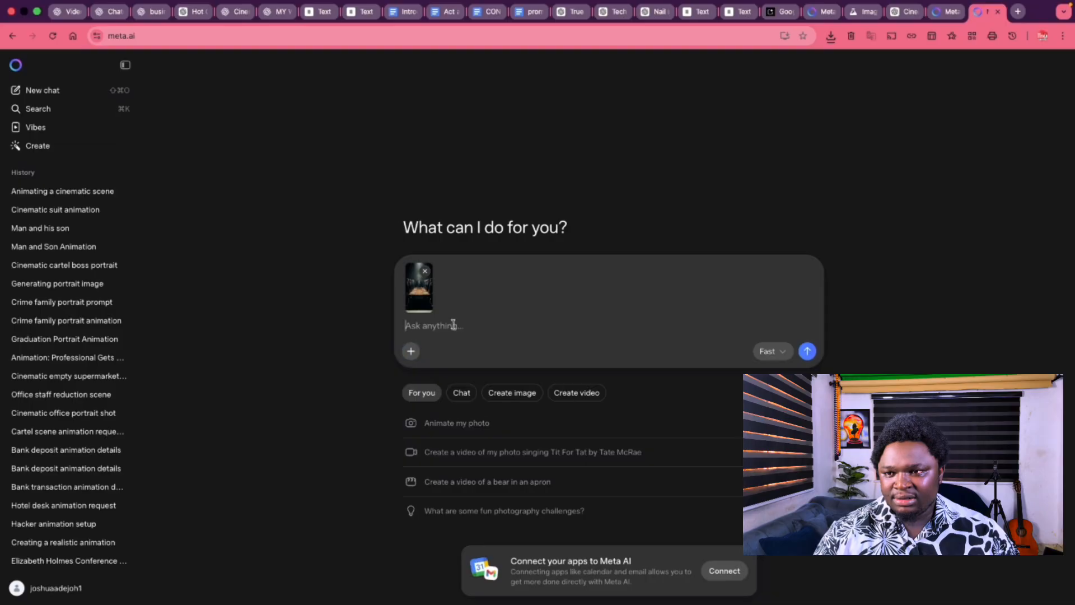
pyautogui.click(424, 269)
# Turn on Create mode in the new Meta AI chat and set its output to Video.
pyautogui.click(413, 313)
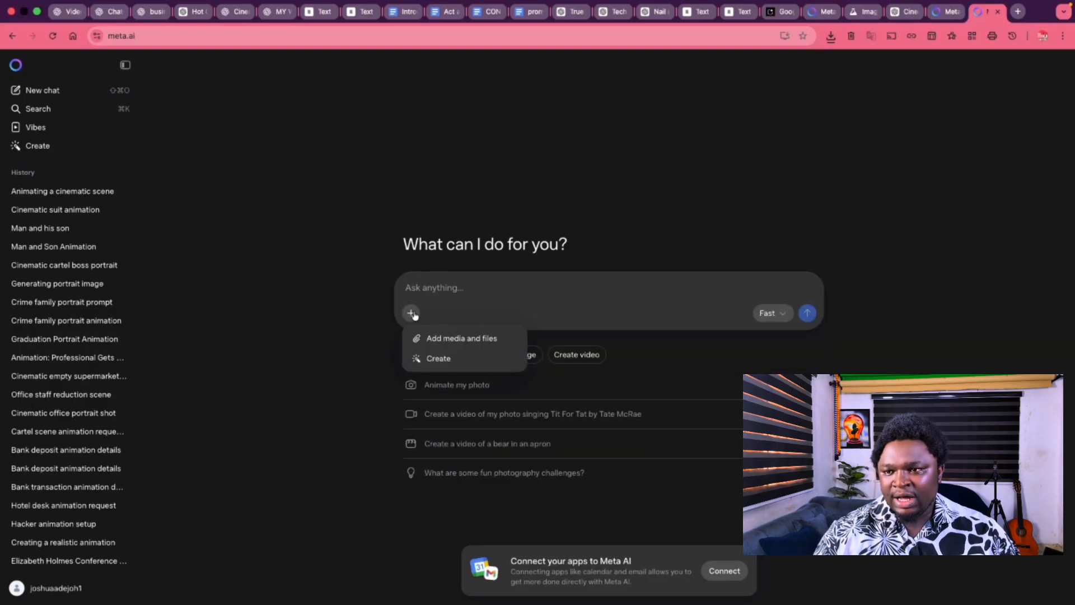
pyautogui.click(443, 364)
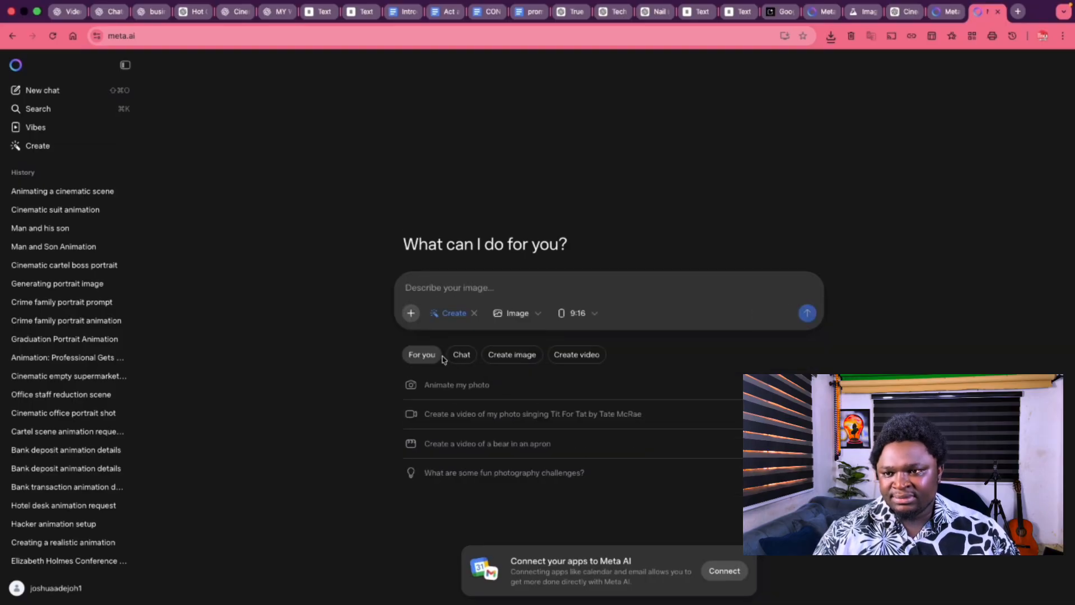
pyautogui.click(529, 315)
pyautogui.click(525, 334)
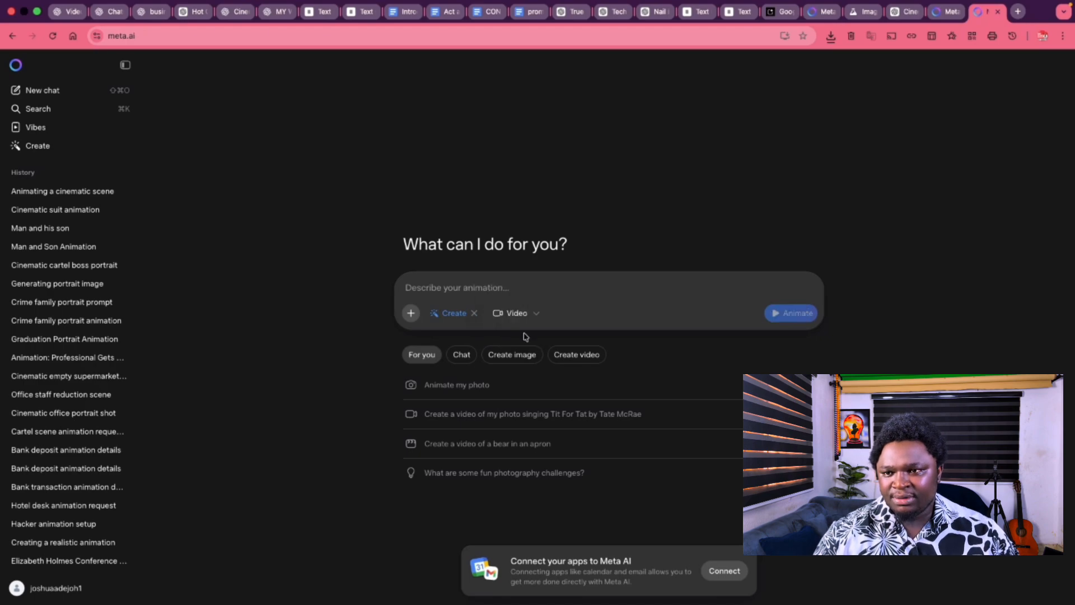
# Attach Image_fx.png from the MAFIA folder and animate it without a text description.
pyautogui.click(412, 313)
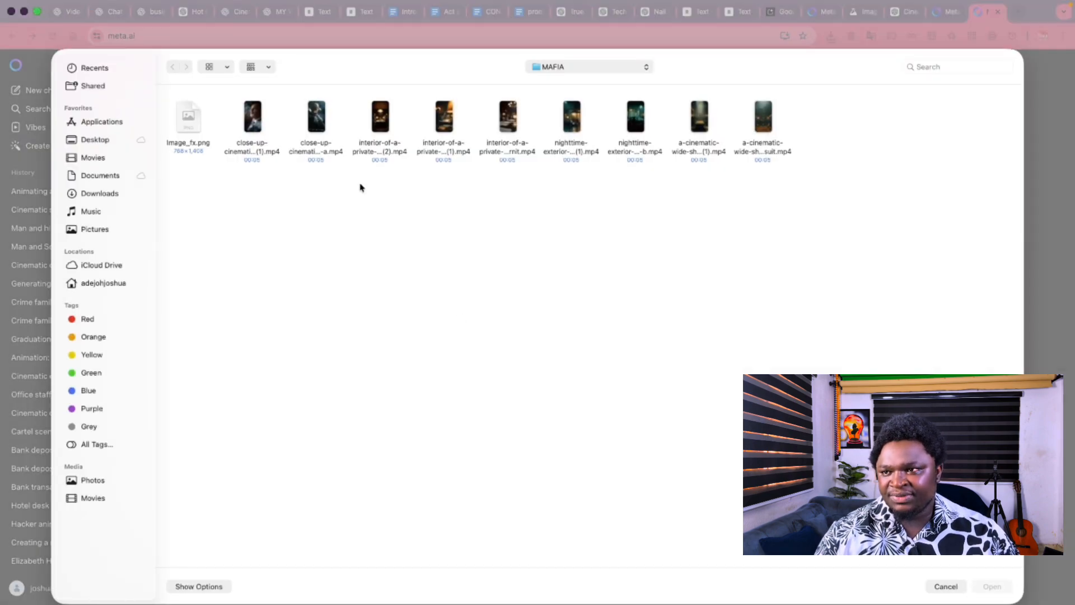
pyautogui.doubleClick(190, 121)
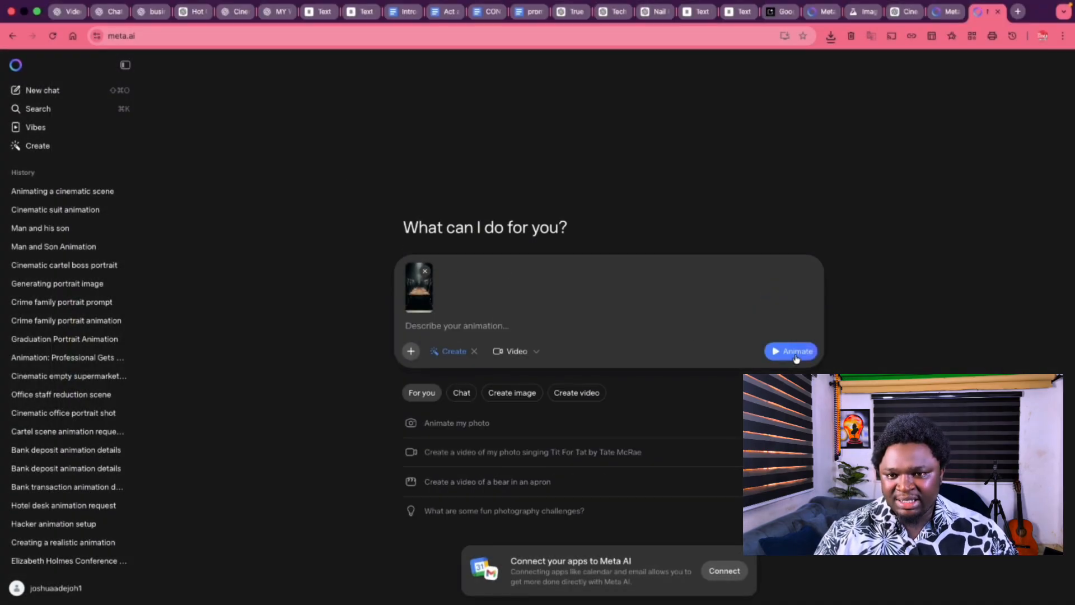
pyautogui.click(795, 352)
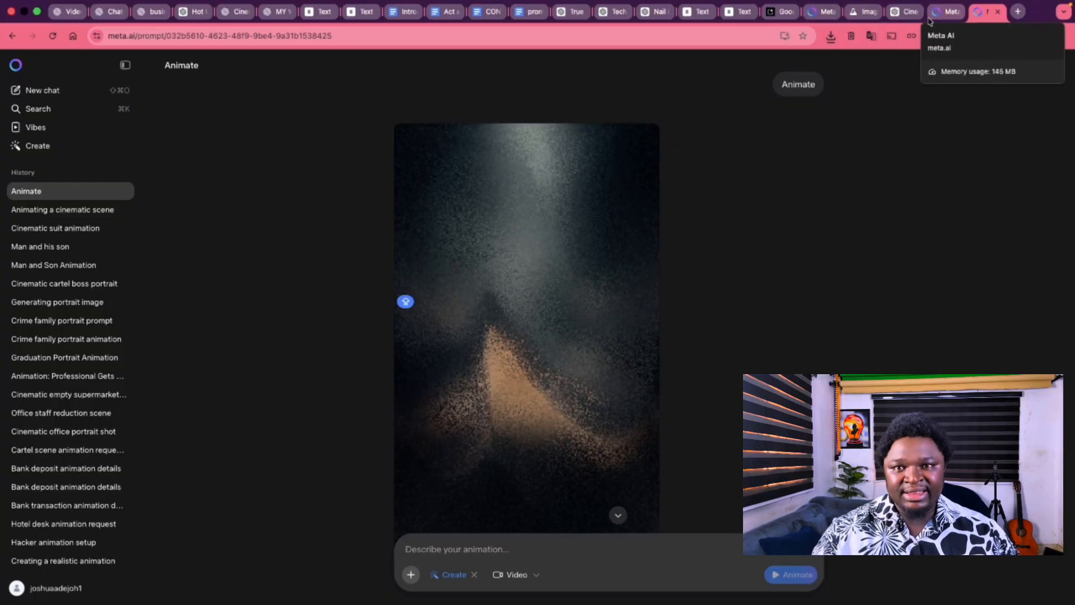
# Copy the SHOT 5 prompt from ChatGPT and submit it for animation in the Meta AI "Cinematic suit animation" chat.
pyautogui.click(903, 12)
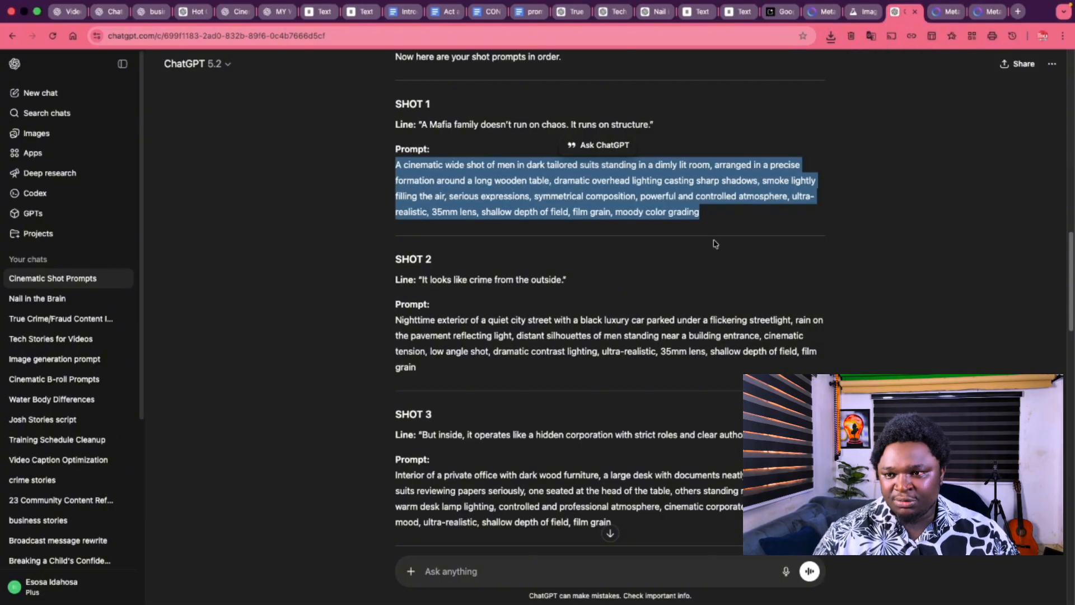
pyautogui.scroll(-7, 714, 244)
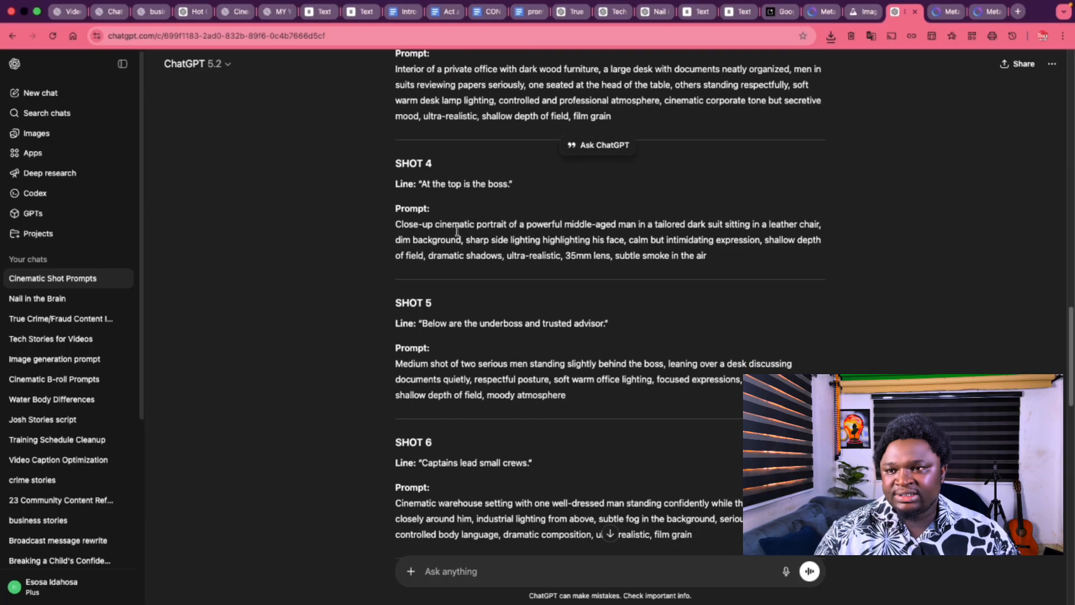
pyautogui.scroll(-3, 457, 231)
pyautogui.moveTo(392, 192); pyautogui.dragTo(604, 223)
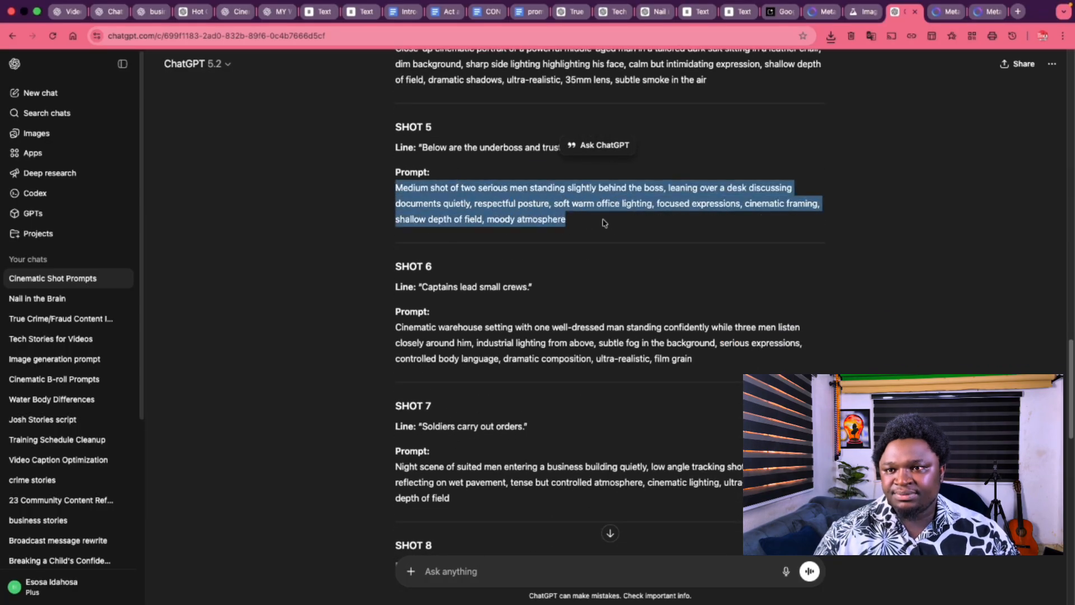
pyautogui.click(823, 12)
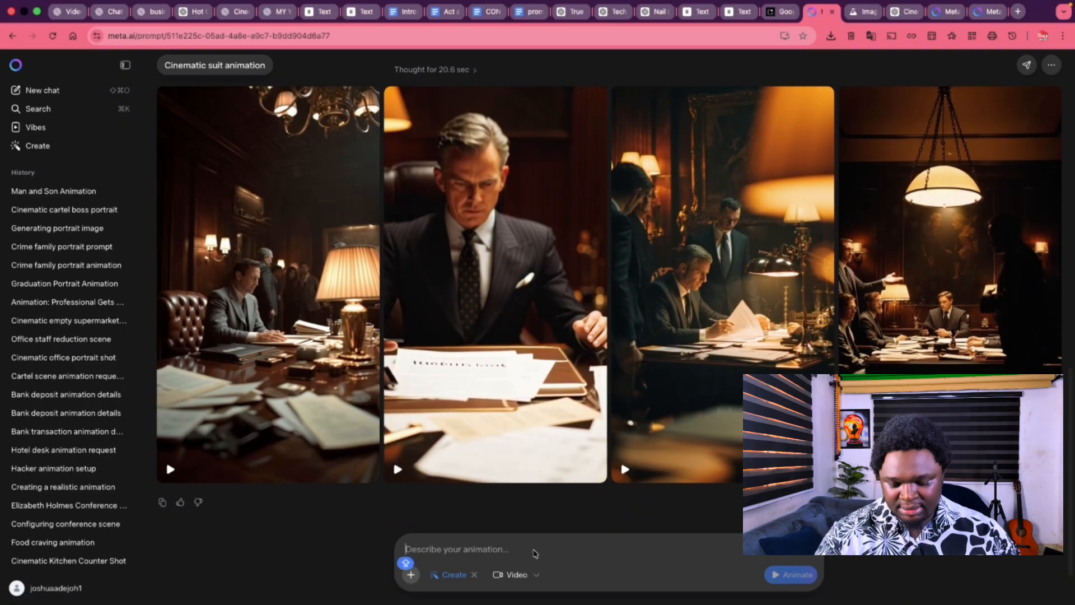
pyautogui.press('super+v')
pyautogui.press('Return')
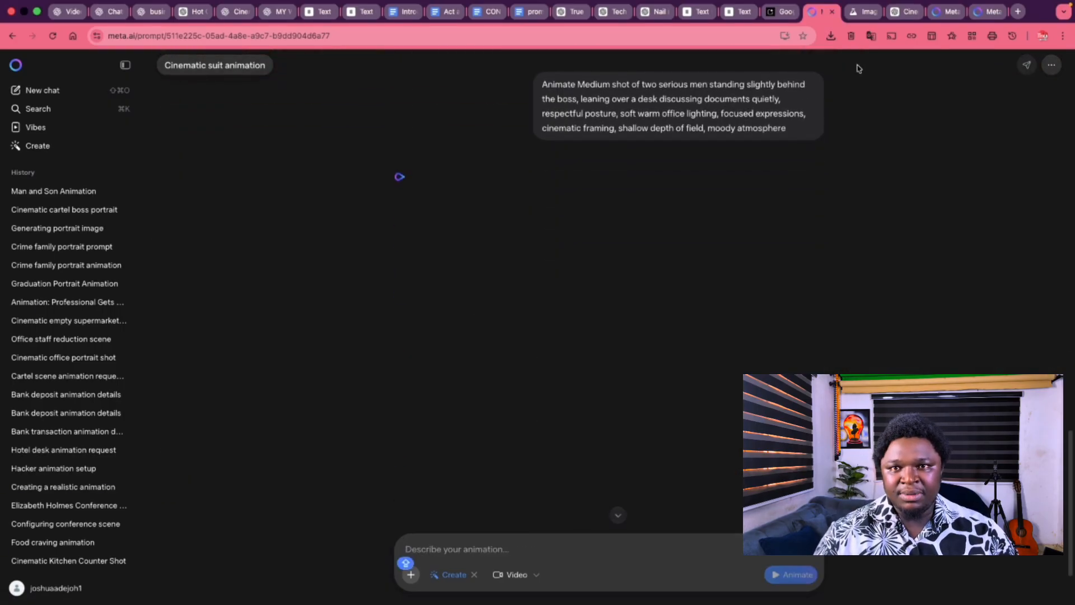
# Copy the SHOT 6 warehouse prompt from ChatGPT, animate it in the Meta AI "Animating a cinematic scene" chat, and check the generating clips.
pyautogui.click(901, 17)
pyautogui.moveTo(384, 324); pyautogui.dragTo(655, 361)
pyautogui.press('super+c')
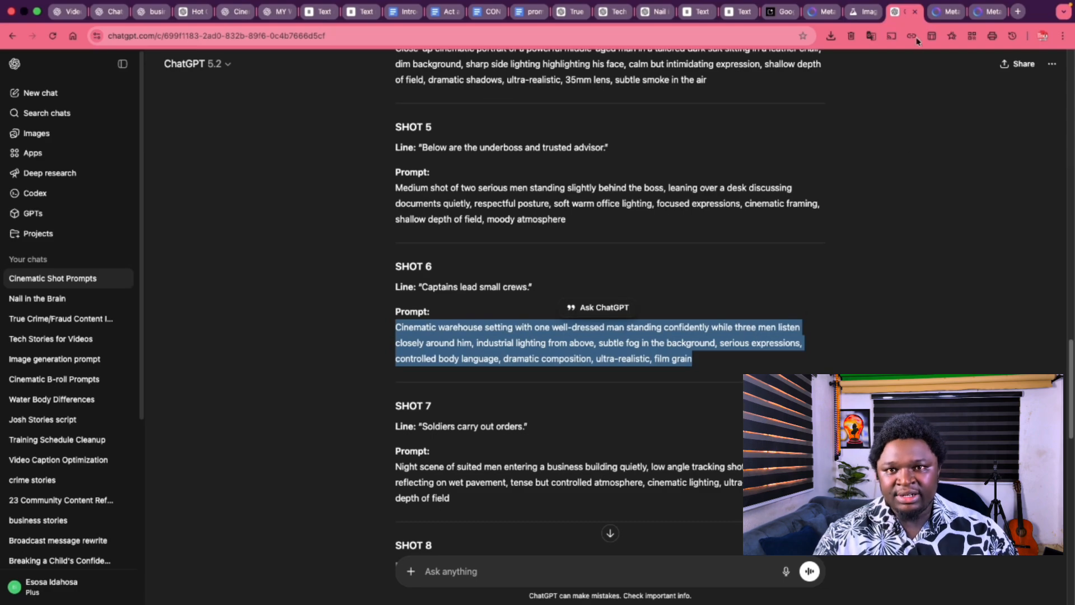
pyautogui.click(937, 15)
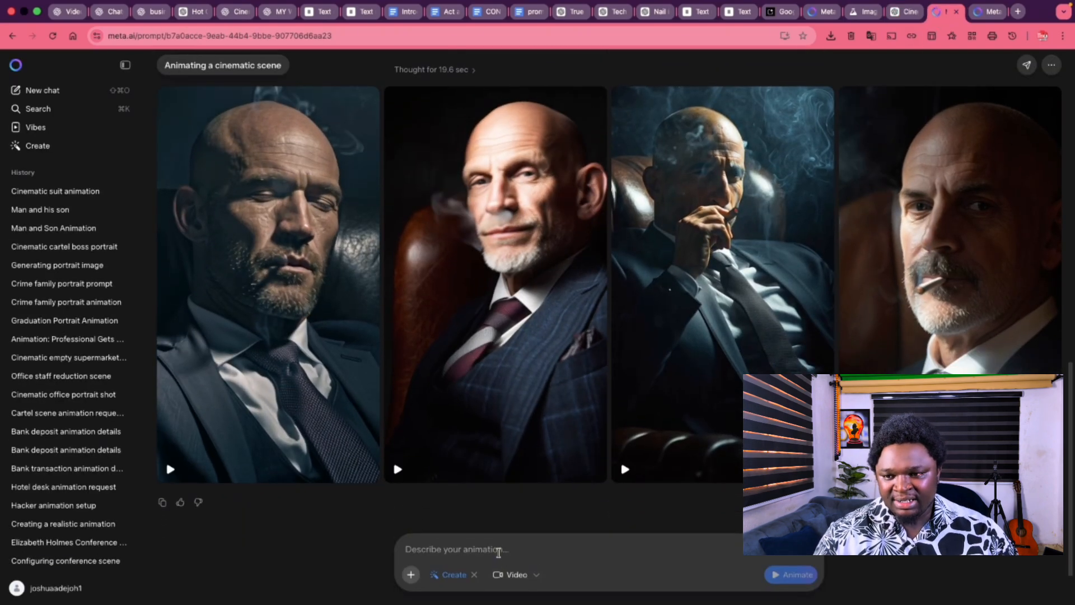
pyautogui.press('super+v')
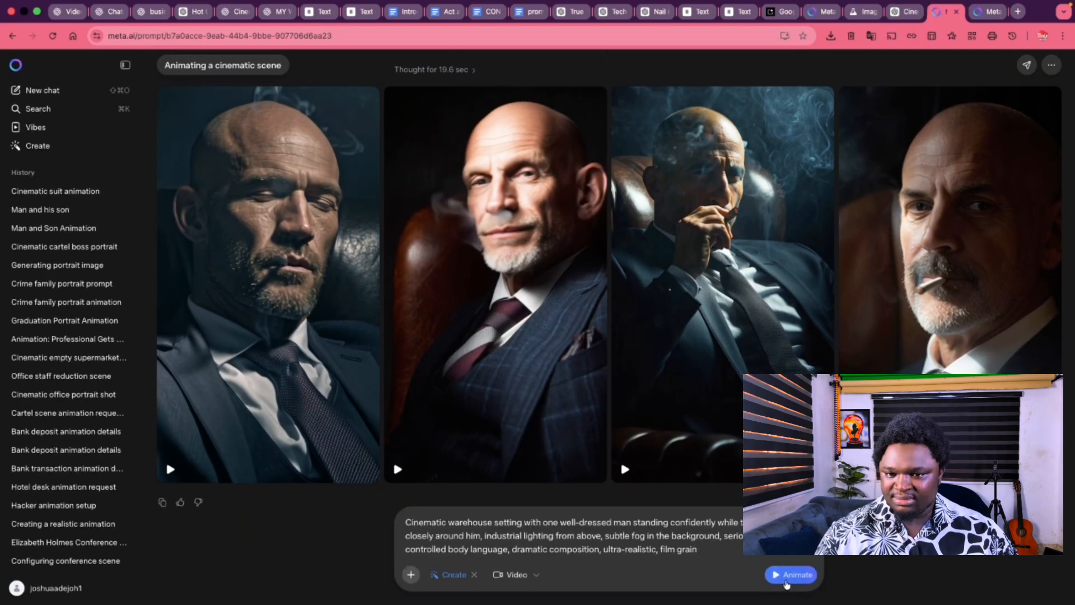
pyautogui.click(786, 582)
pyautogui.click(983, 12)
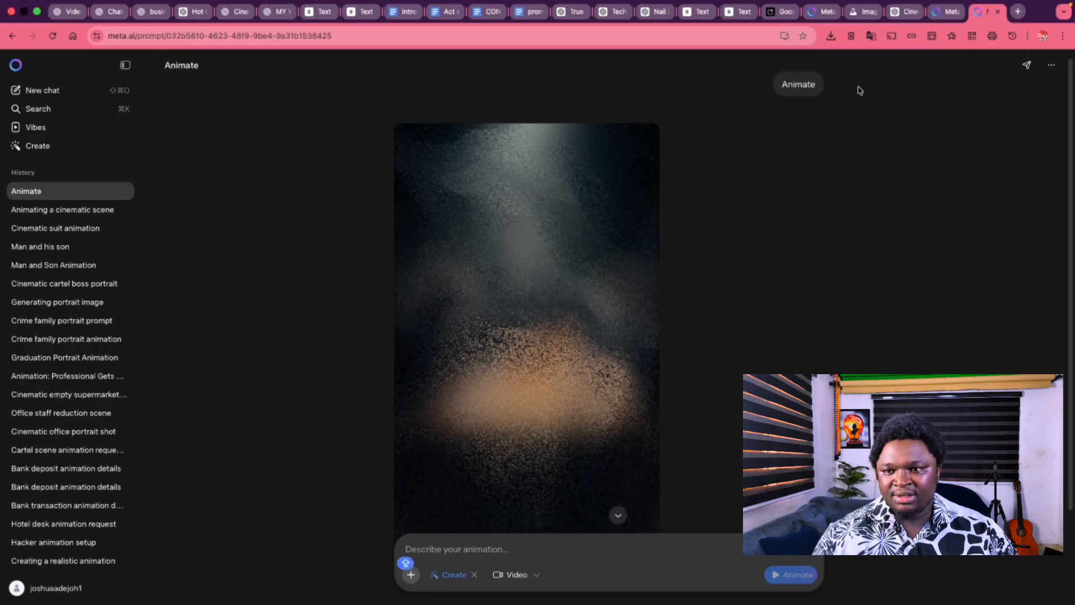
pyautogui.click(947, 12)
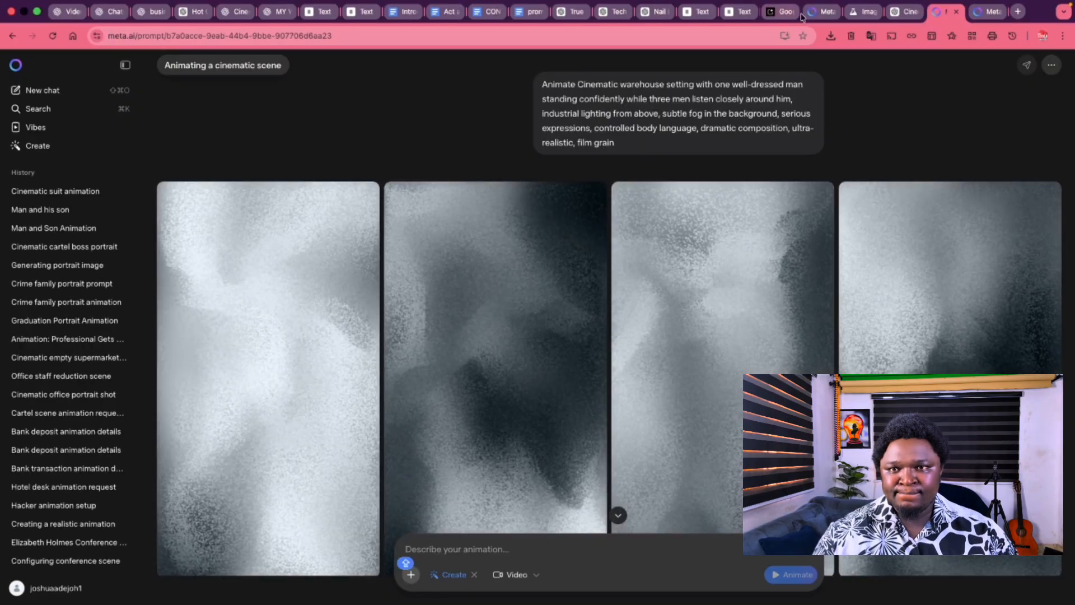
# Check the generating clips in the "Cinematic suit animation" and "Animating a cinematic scene" chats and review the animated boardroom image in the "Animate" chat.
pyautogui.click(812, 16)
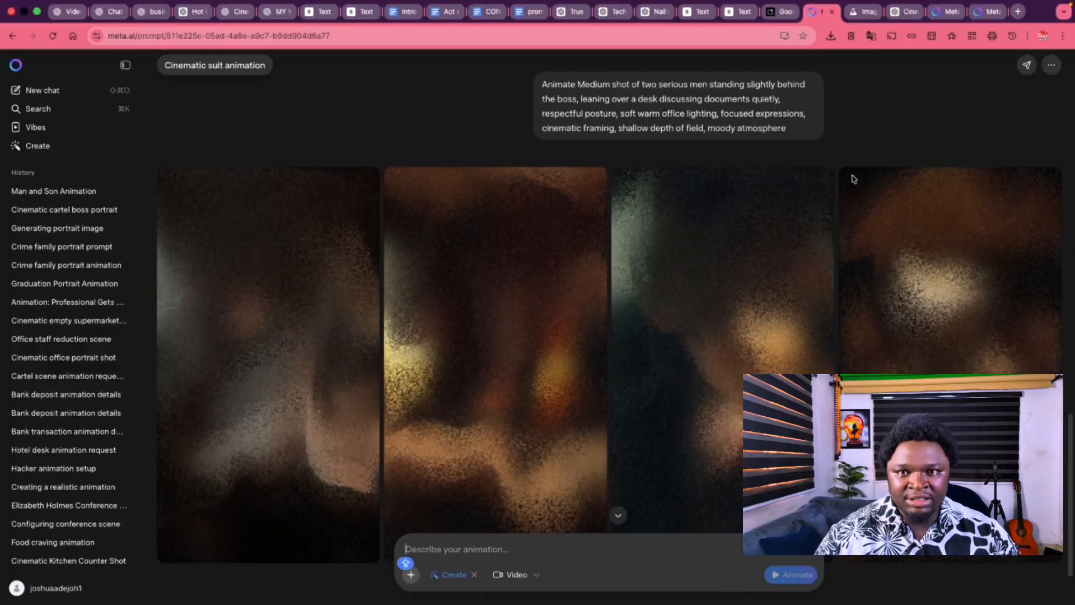
pyautogui.click(946, 11)
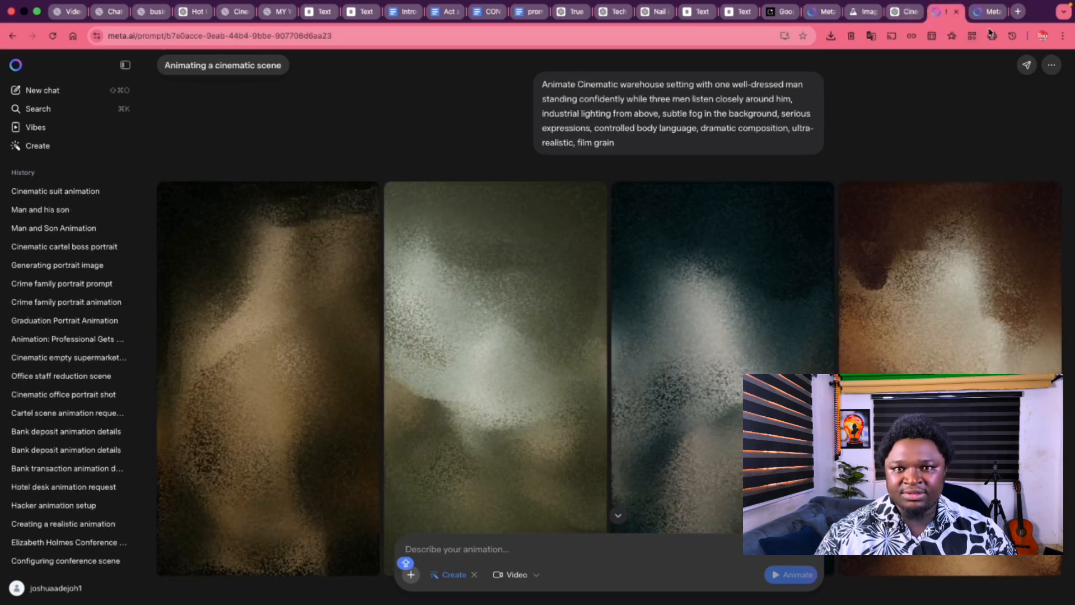
pyautogui.click(981, 13)
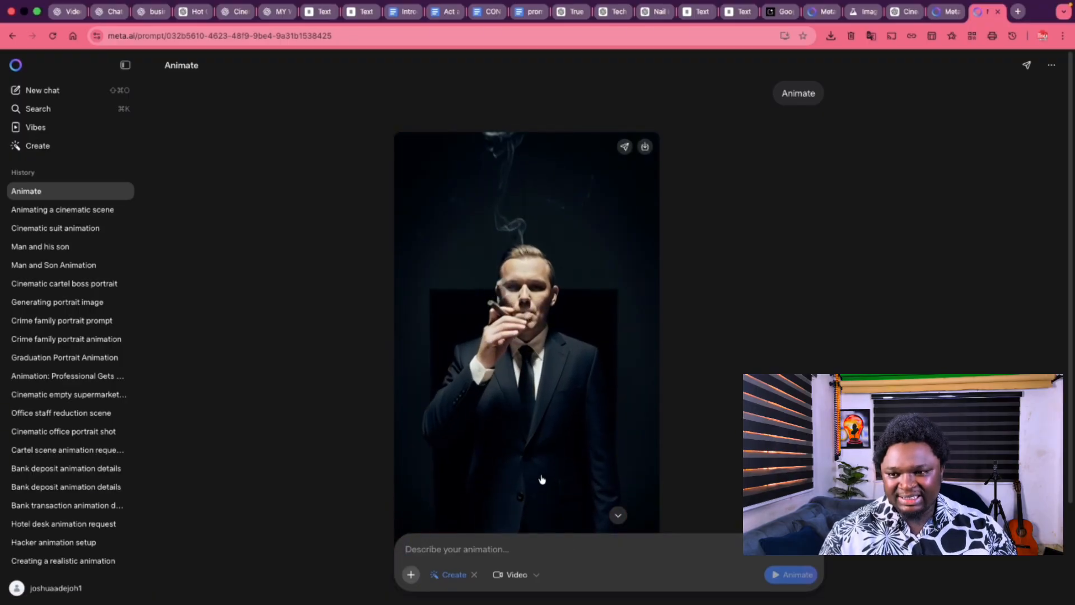
pyautogui.scroll(-3, 540, 479)
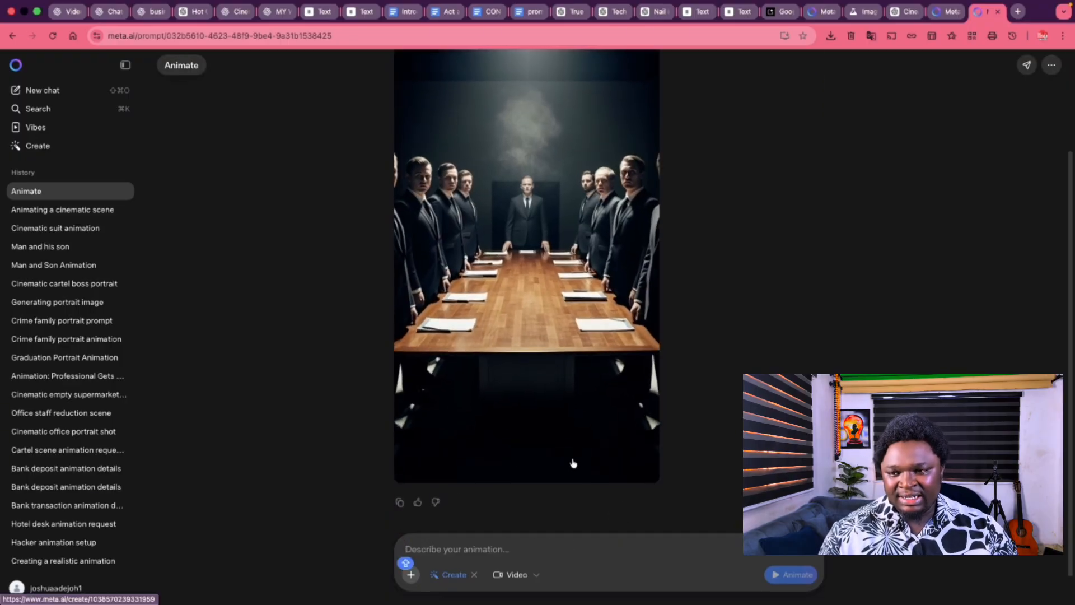
pyautogui.scroll(1, 554, 456)
pyautogui.scroll(3, 560, 449)
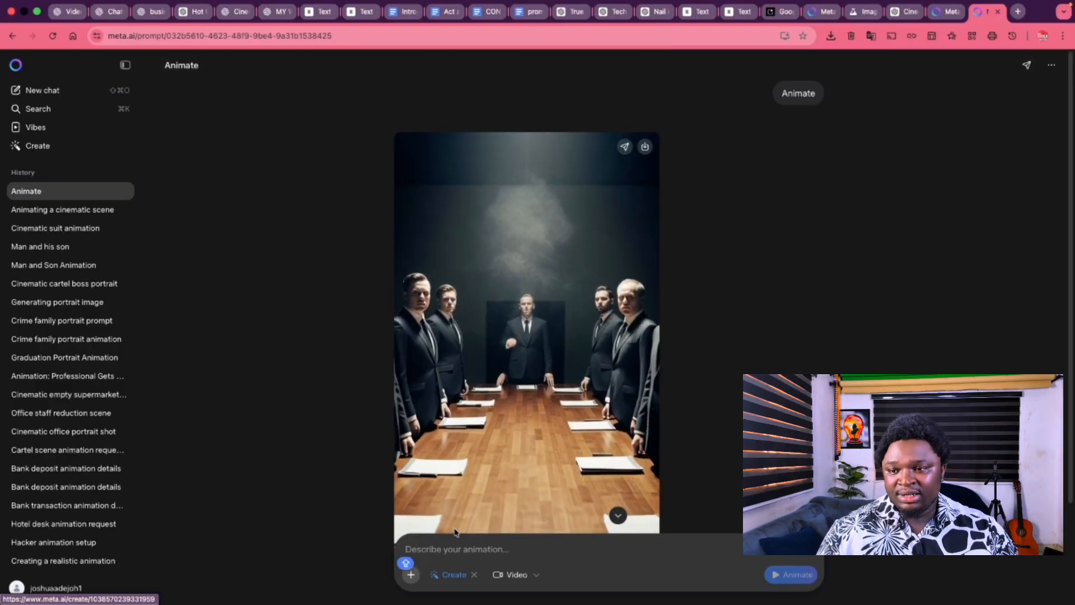
pyautogui.scroll(-3, 544, 384)
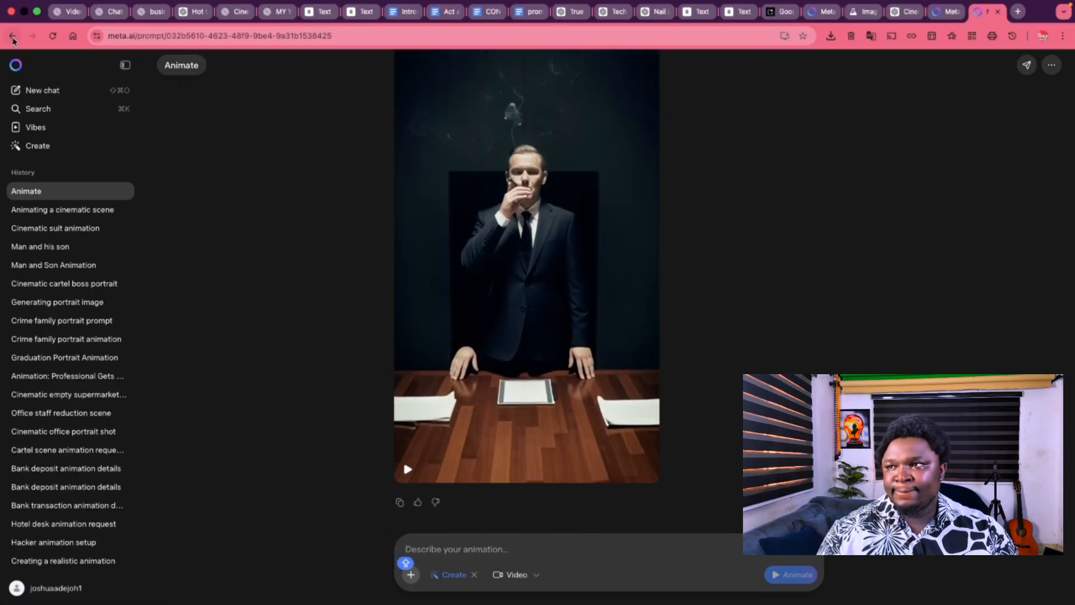
# Copy the SHOT 2 nighttime city street prompt from ChatGPT.
pyautogui.click(901, 14)
pyautogui.scroll(9, 508, 315)
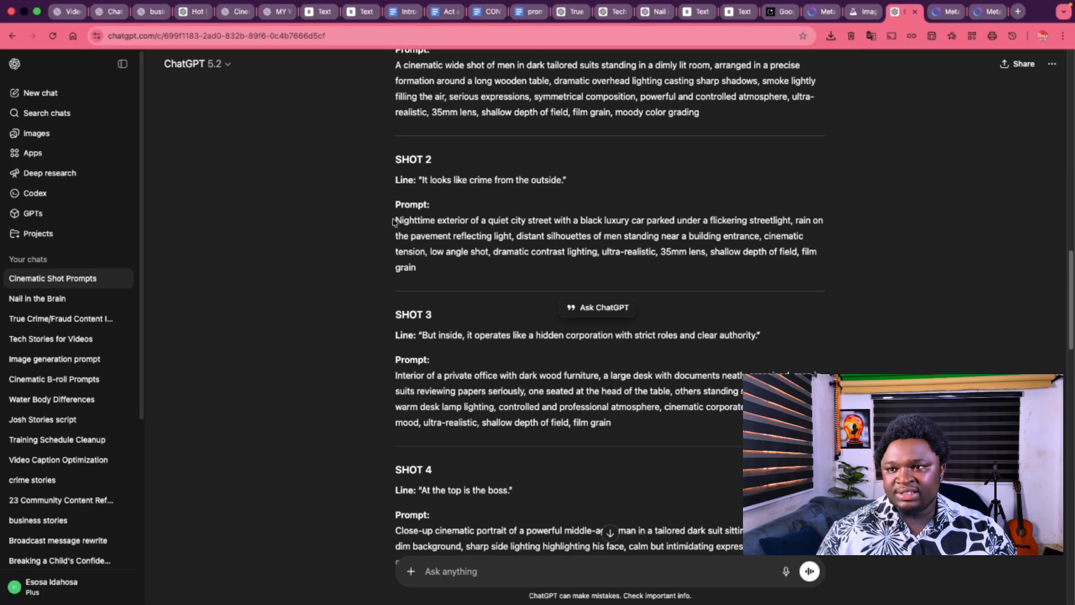
pyautogui.moveTo(393, 222); pyautogui.dragTo(491, 266)
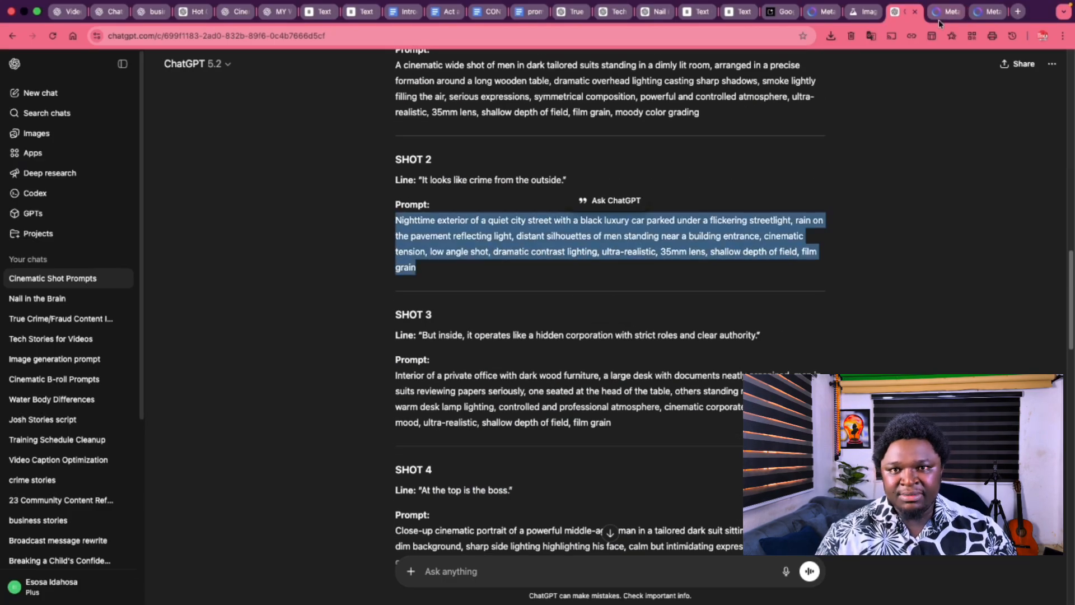
# Attach Image_fx.png from the MAFIA folder in the Meta AI "Animate" chat and animate it with the copied SHOT 2 prompt.
pyautogui.click(984, 14)
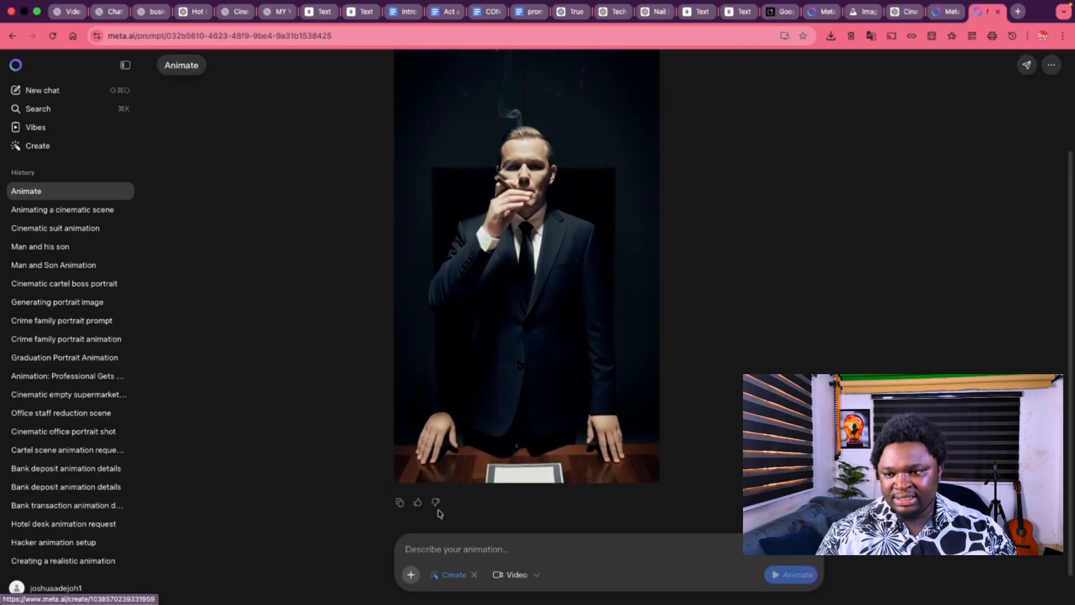
pyautogui.click(413, 577)
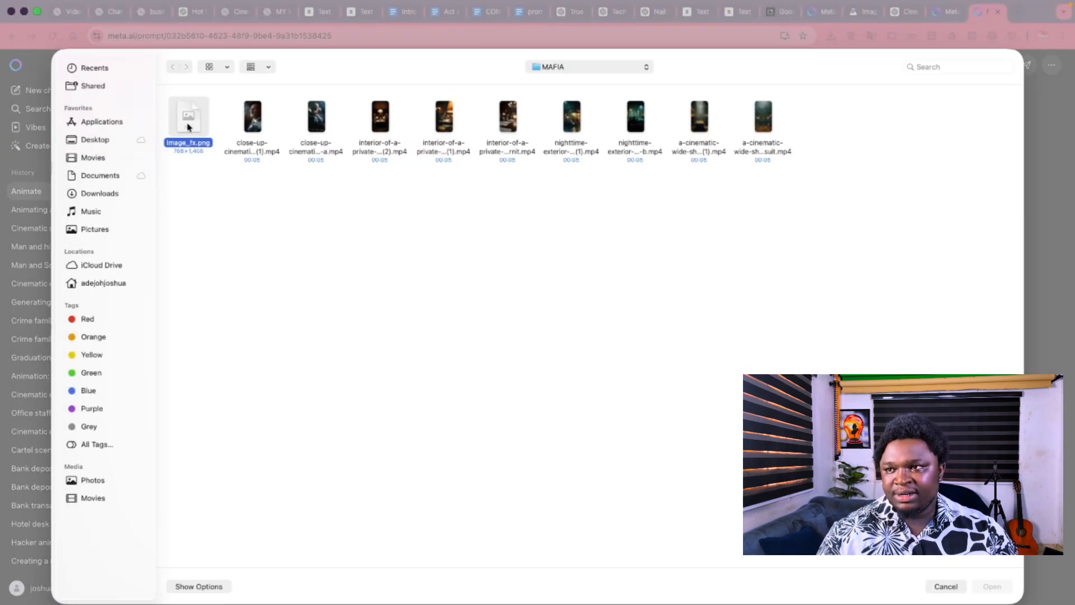
pyautogui.doubleClick(188, 128)
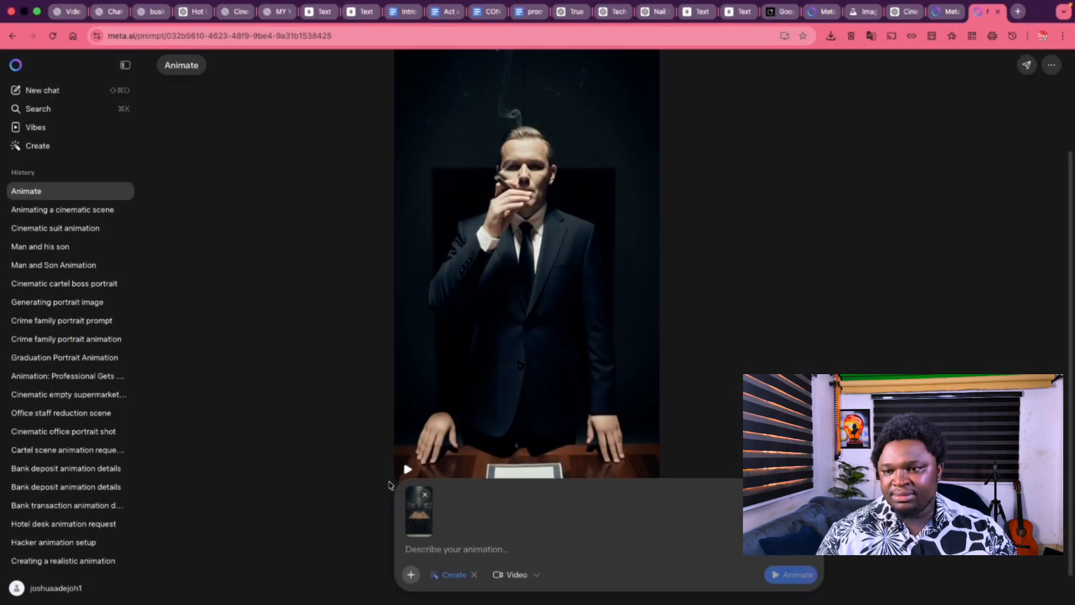
pyautogui.click(468, 548)
pyautogui.press('super+v')
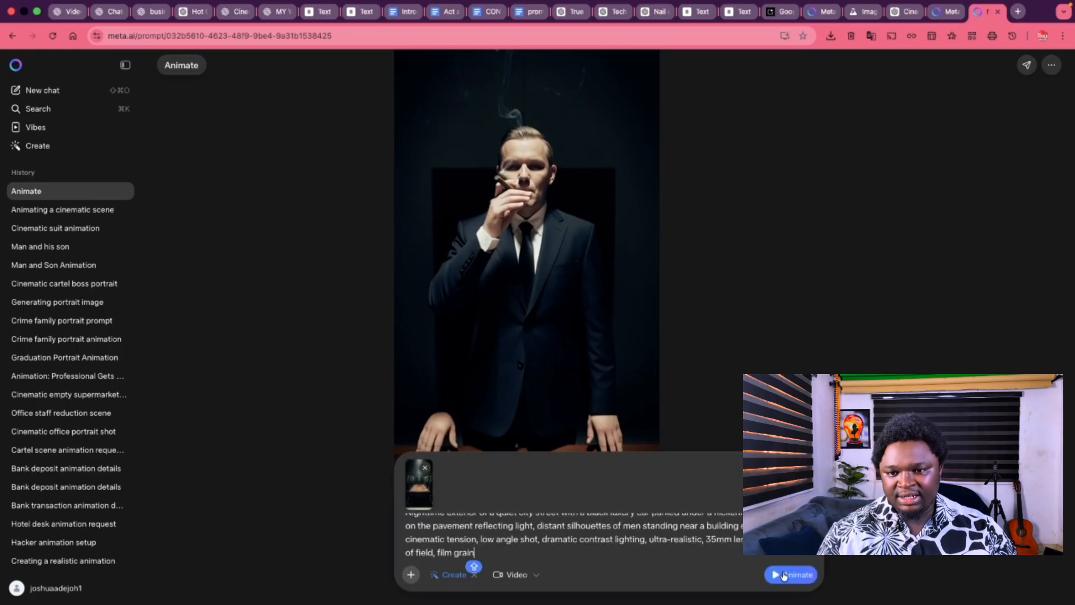
pyautogui.click(784, 575)
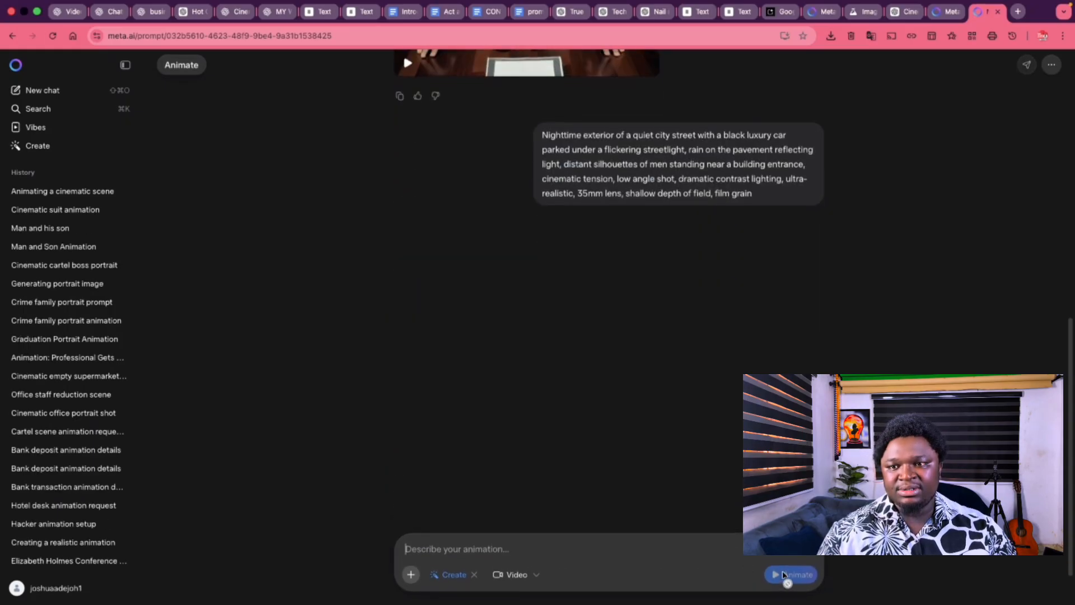
# Save the first two SHOT 5 office clips from the Meta AI "Cinematic suit animation" chat to the MAFIA folder.
pyautogui.click(942, 13)
pyautogui.click(813, 15)
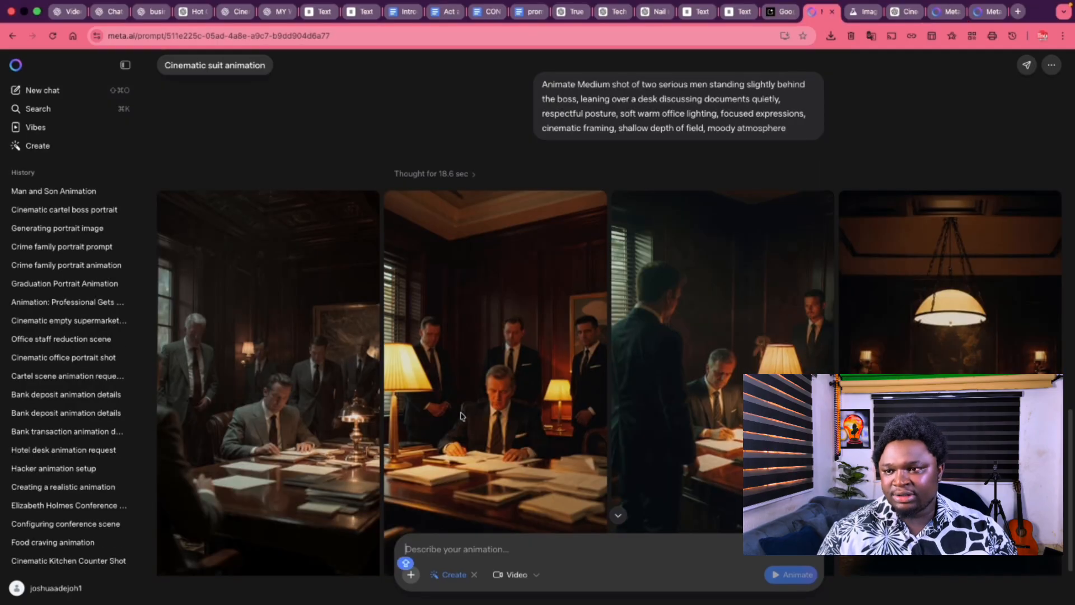
pyautogui.scroll(-3, 460, 415)
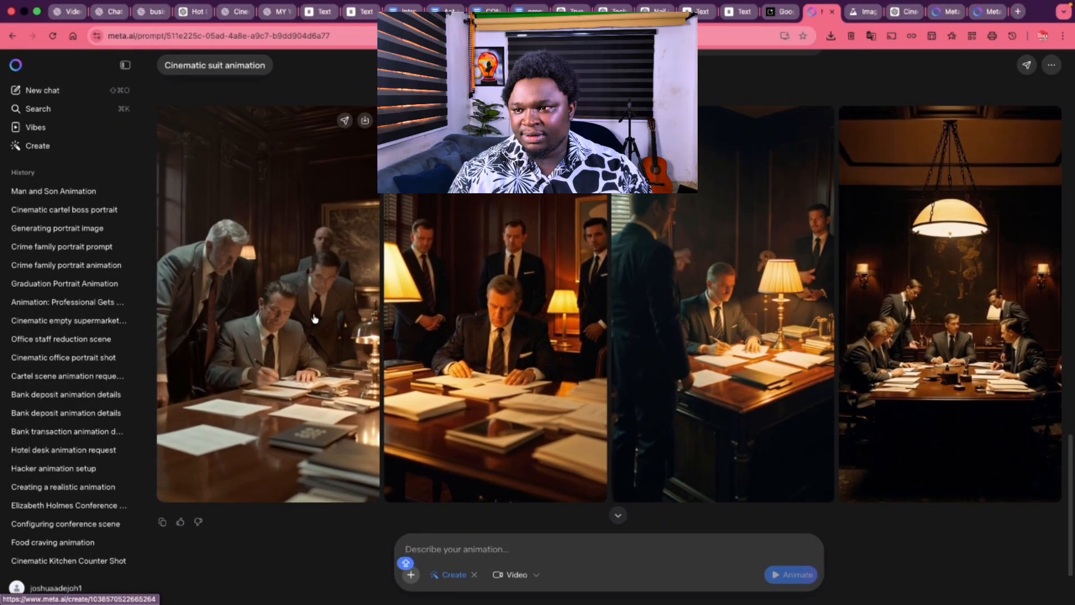
pyautogui.scroll(1, 342, 224)
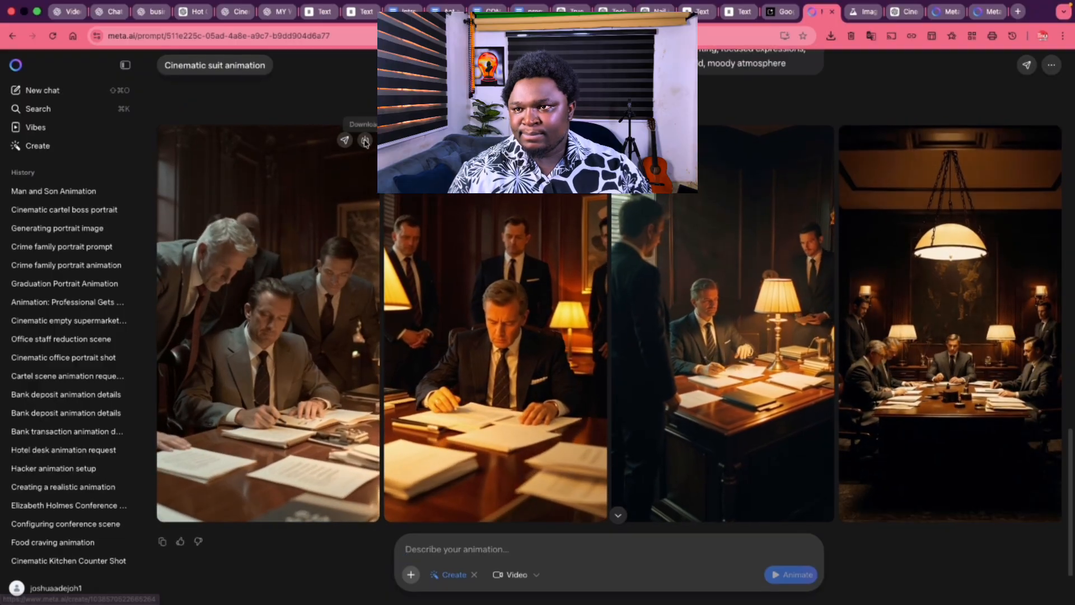
pyautogui.click(365, 141)
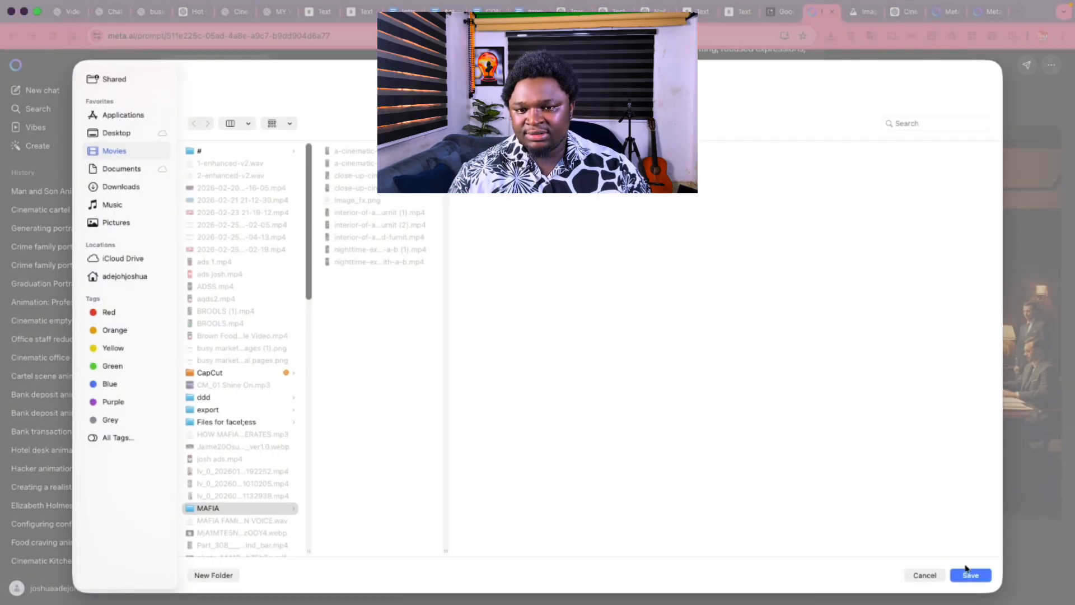
pyautogui.click(967, 572)
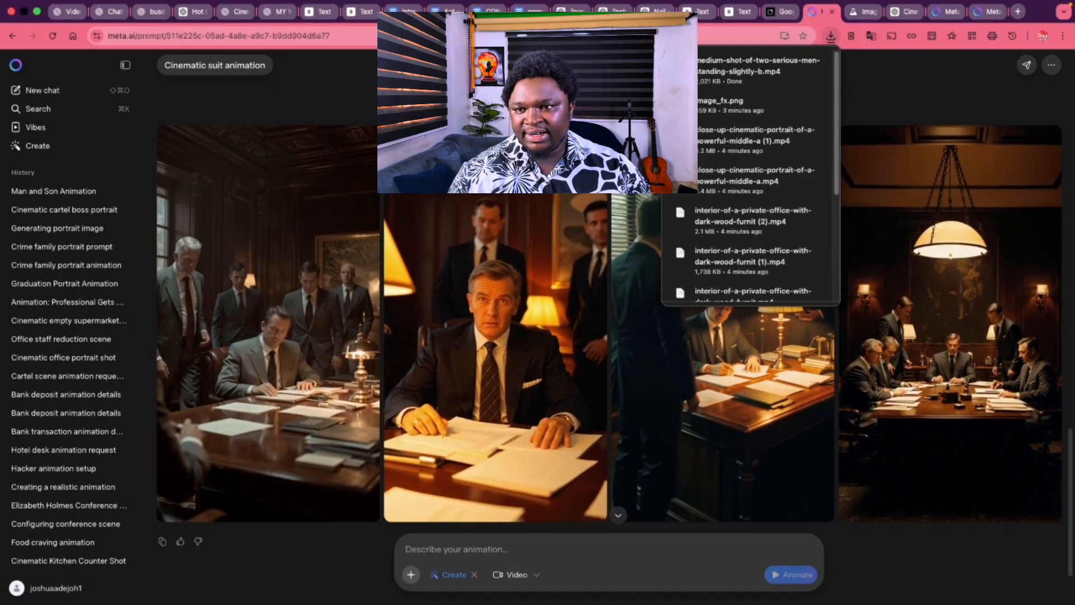
pyautogui.click(593, 141)
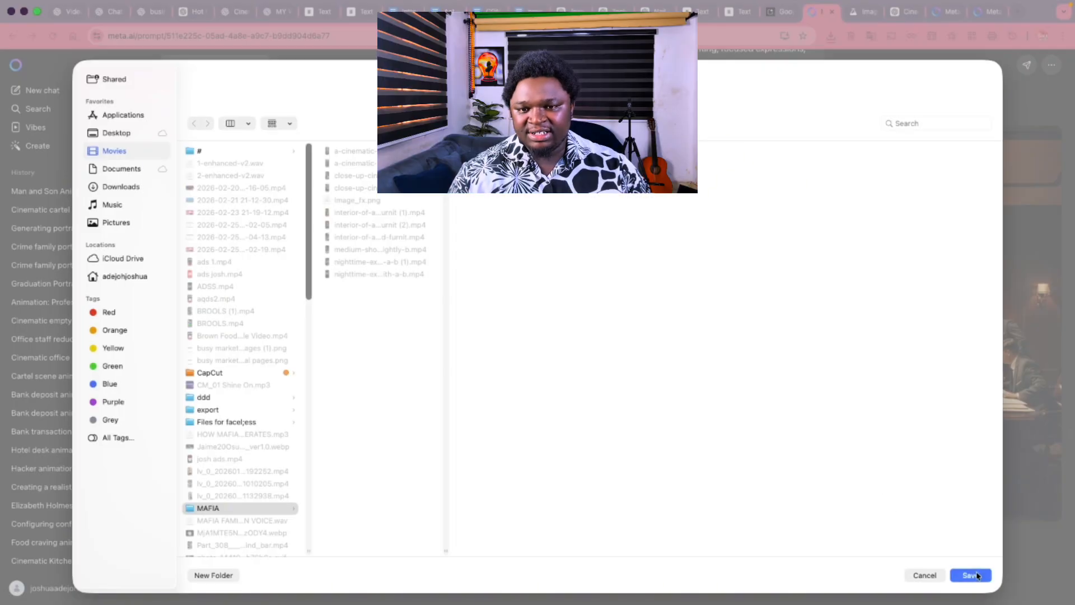
pyautogui.click(976, 575)
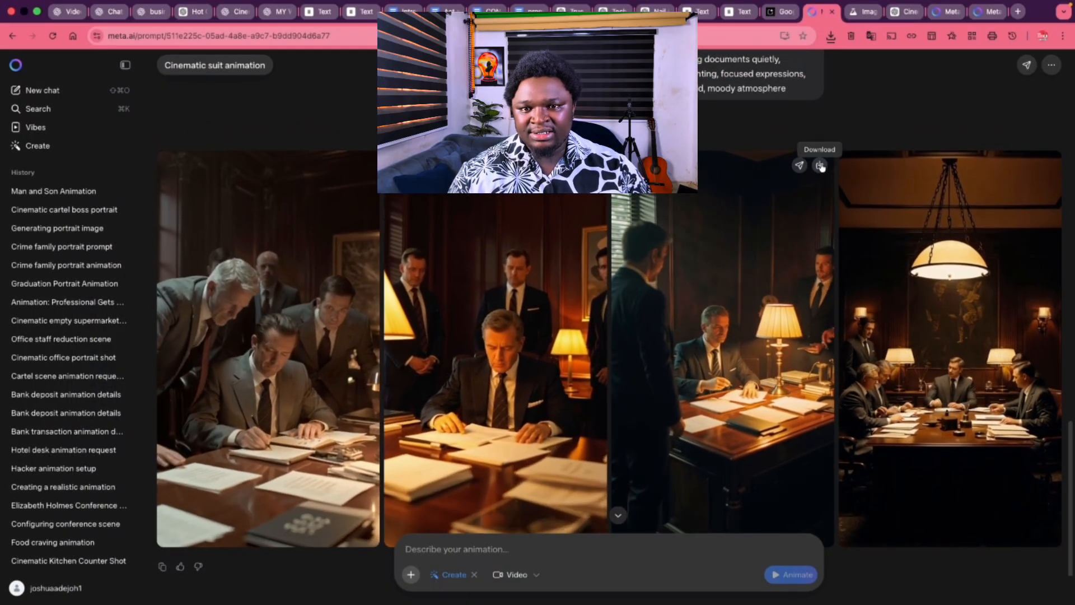
# Save the third and fourth SHOT 5 office clips to the MAFIA folder.
pyautogui.click(820, 166)
pyautogui.click(969, 572)
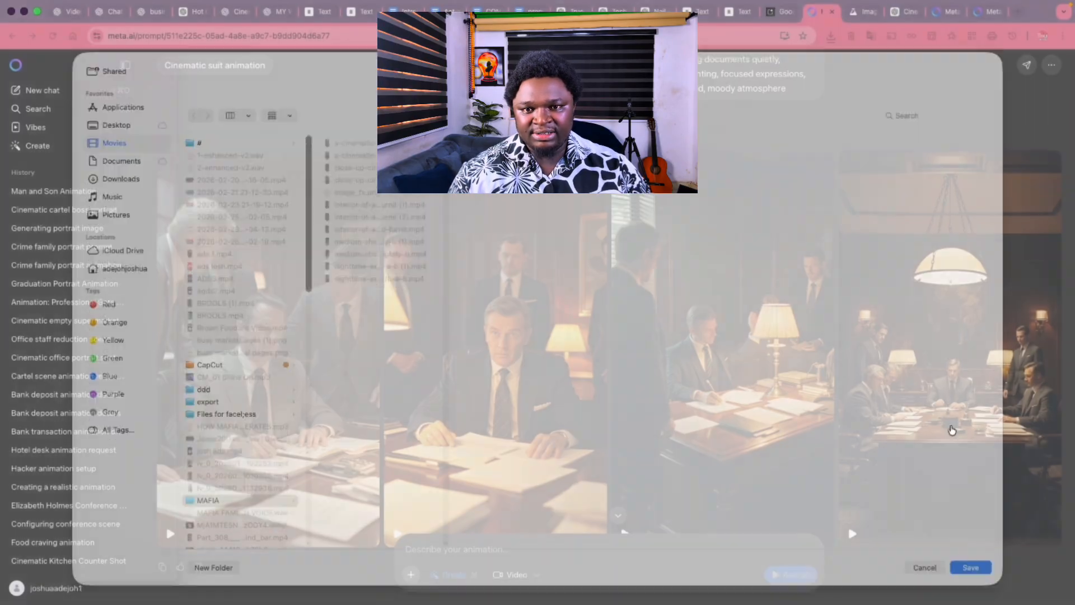
pyautogui.scroll(3, 994, 273)
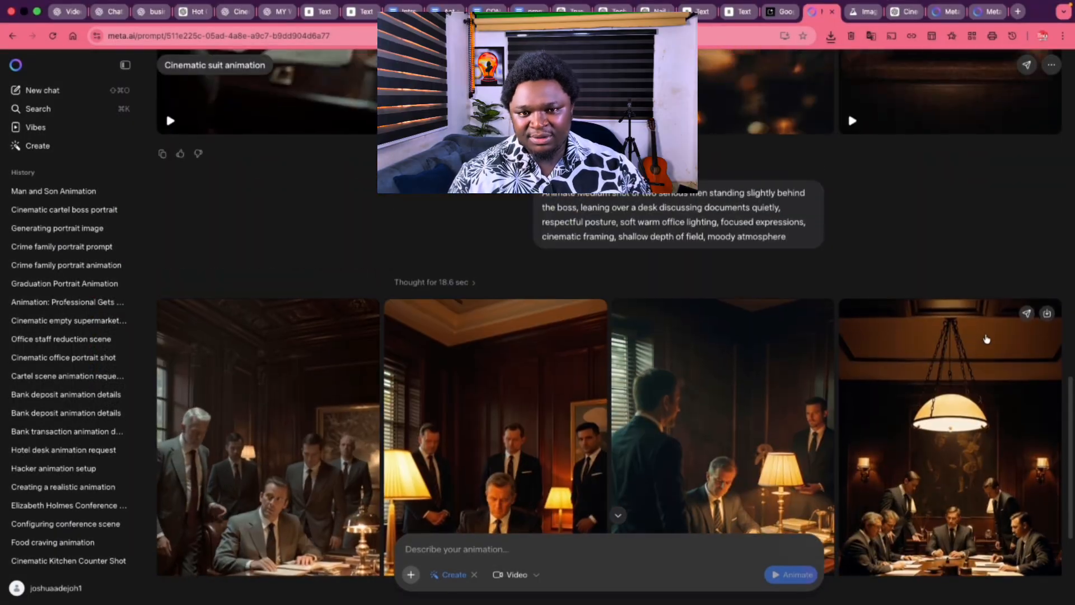
pyautogui.click(1047, 314)
pyautogui.click(969, 573)
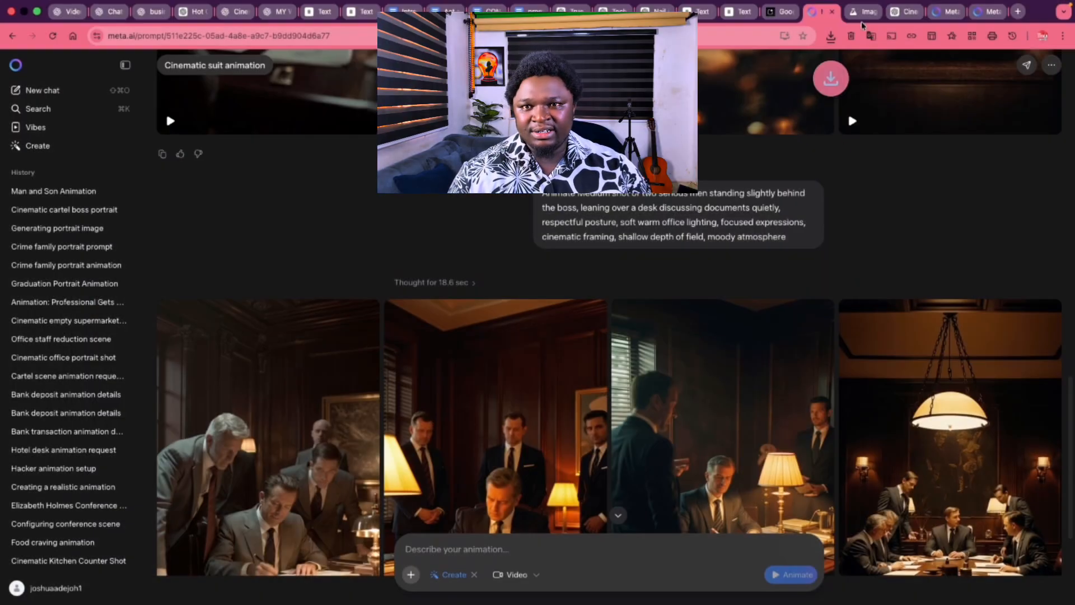
# Save the four SHOT 6 warehouse clips from the Meta AI "Animating a cinematic scene" chat to the MAFIA folder.
pyautogui.click(939, 14)
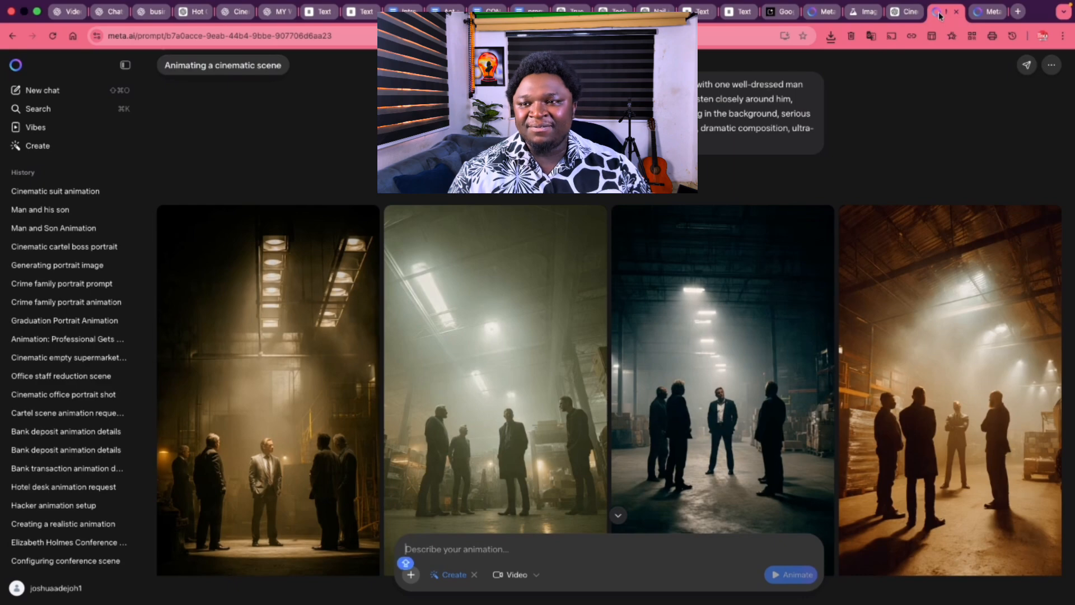
pyautogui.scroll(-2, 509, 353)
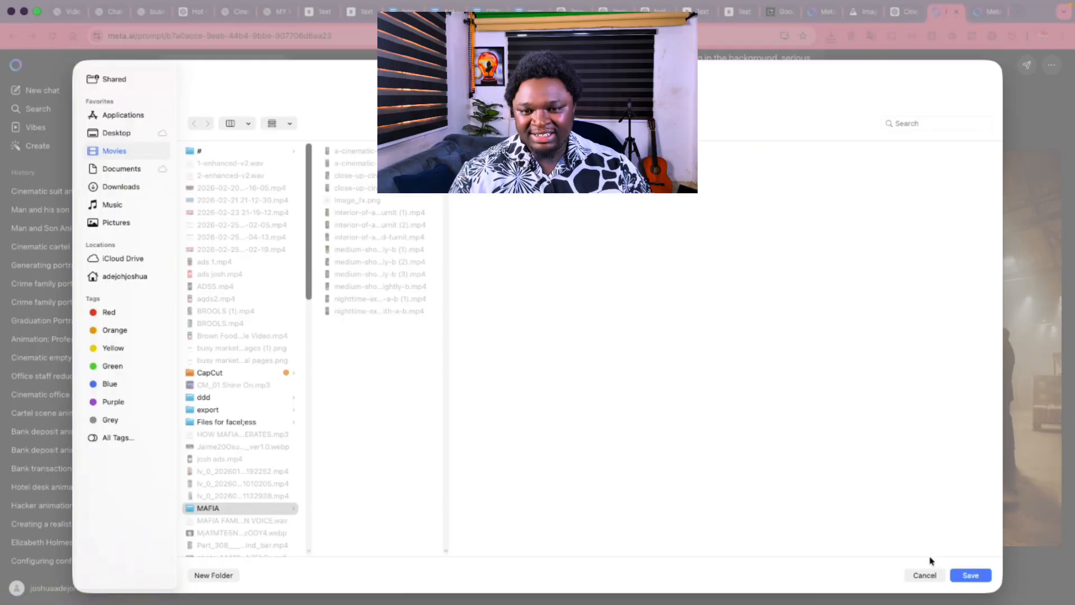
pyautogui.click(969, 575)
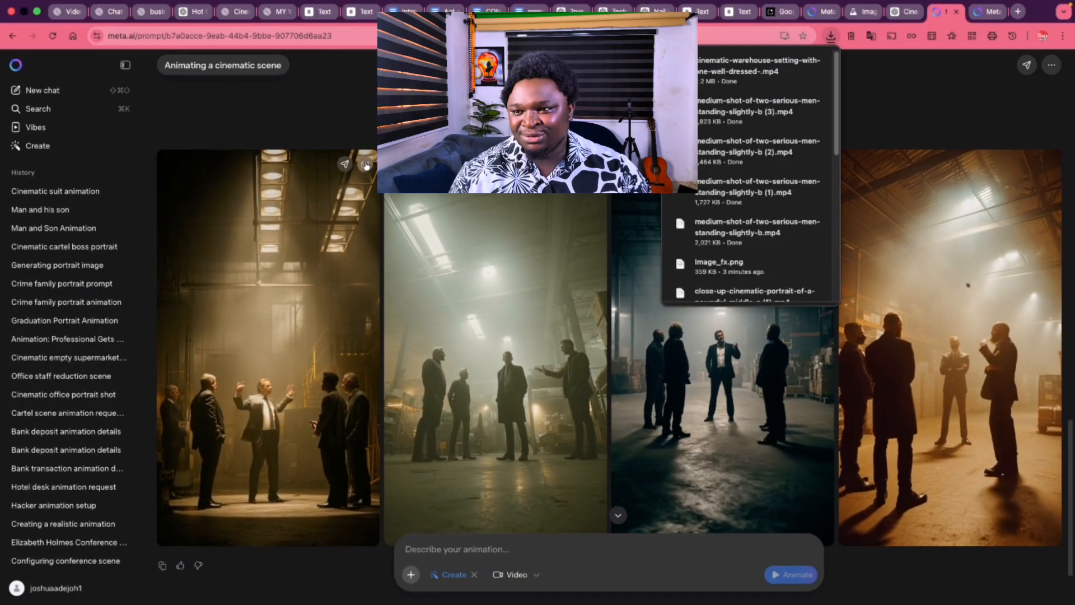
pyautogui.click(367, 165)
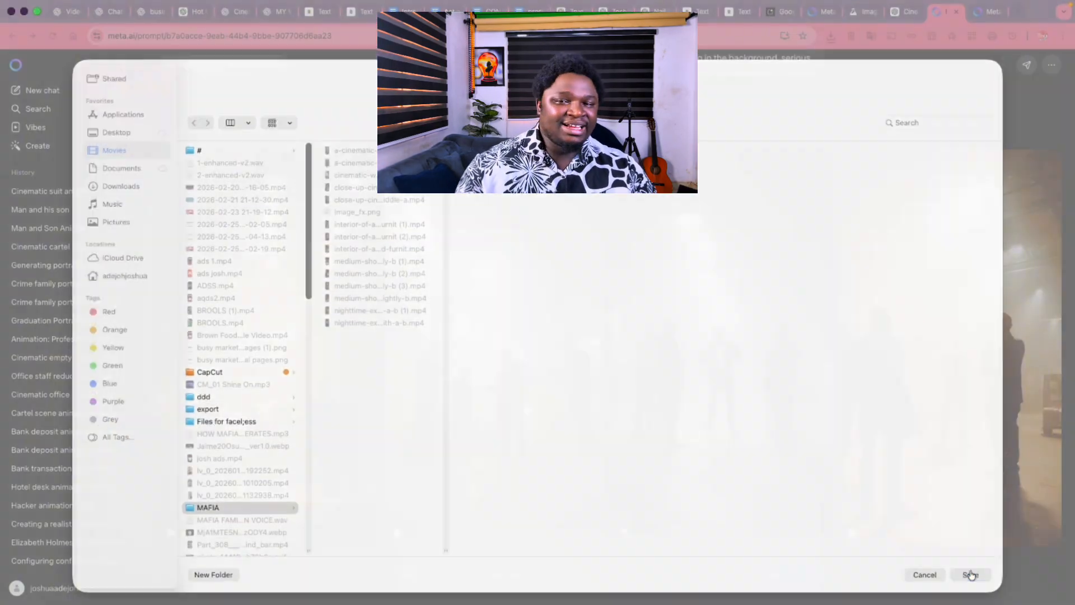
pyautogui.click(967, 575)
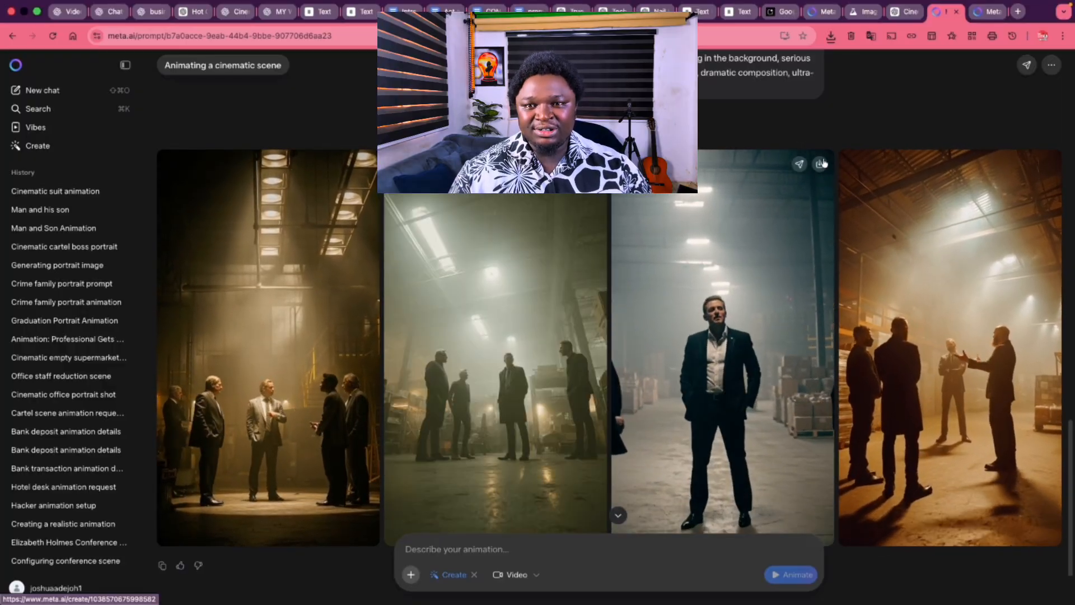
pyautogui.click(819, 164)
pyautogui.click(973, 577)
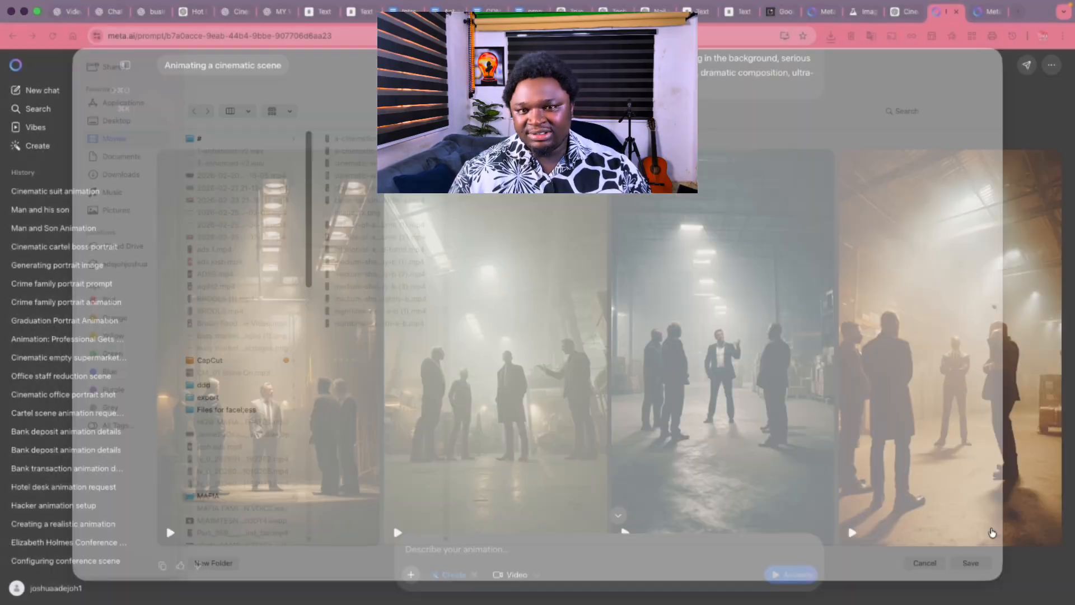
pyautogui.scroll(3, 1049, 383)
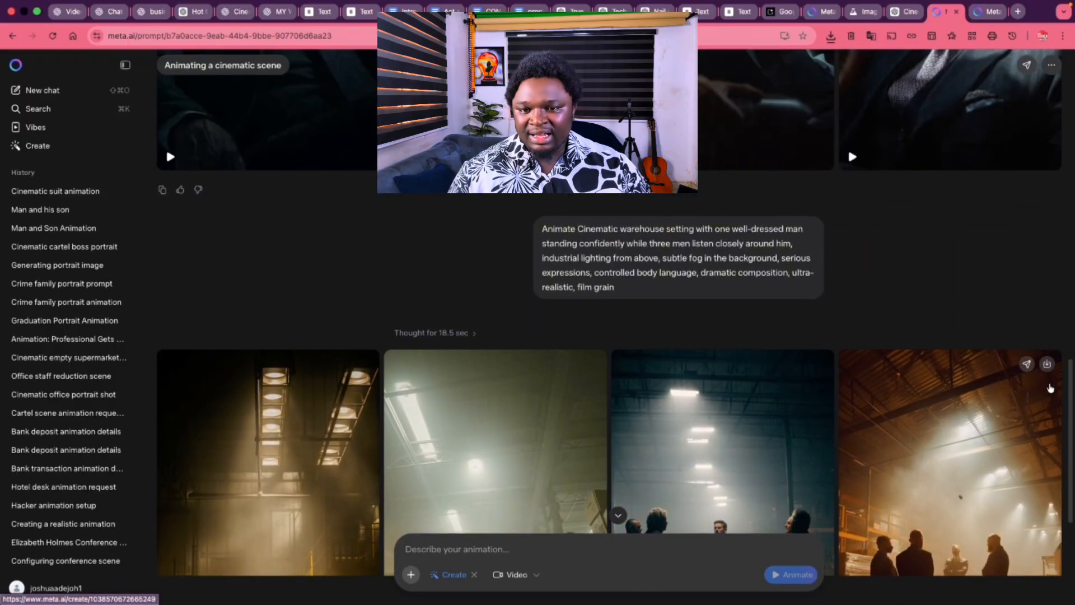
pyautogui.click(1046, 364)
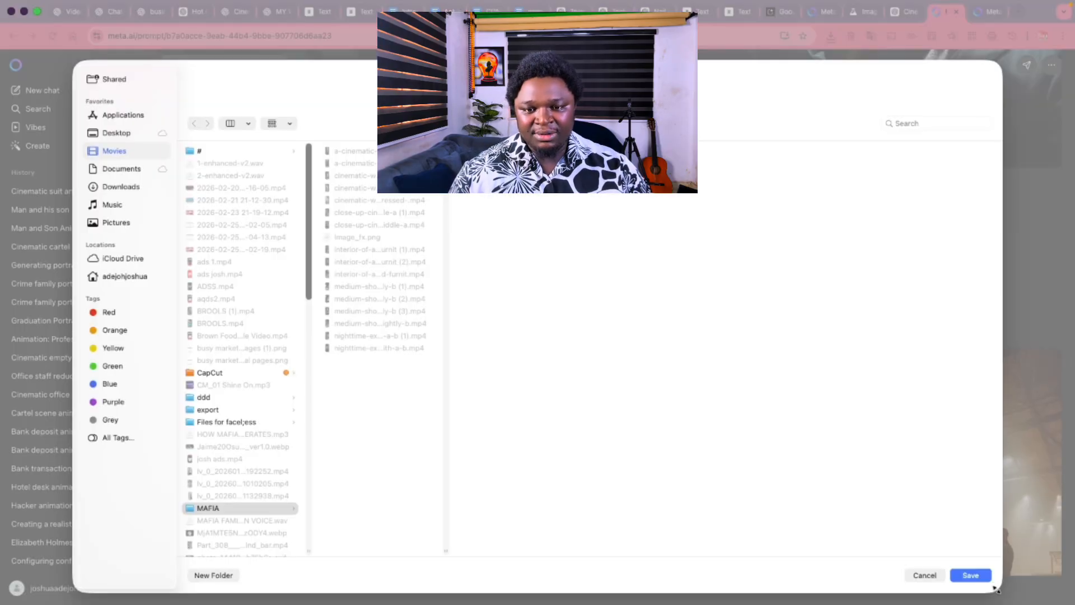
pyautogui.click(971, 575)
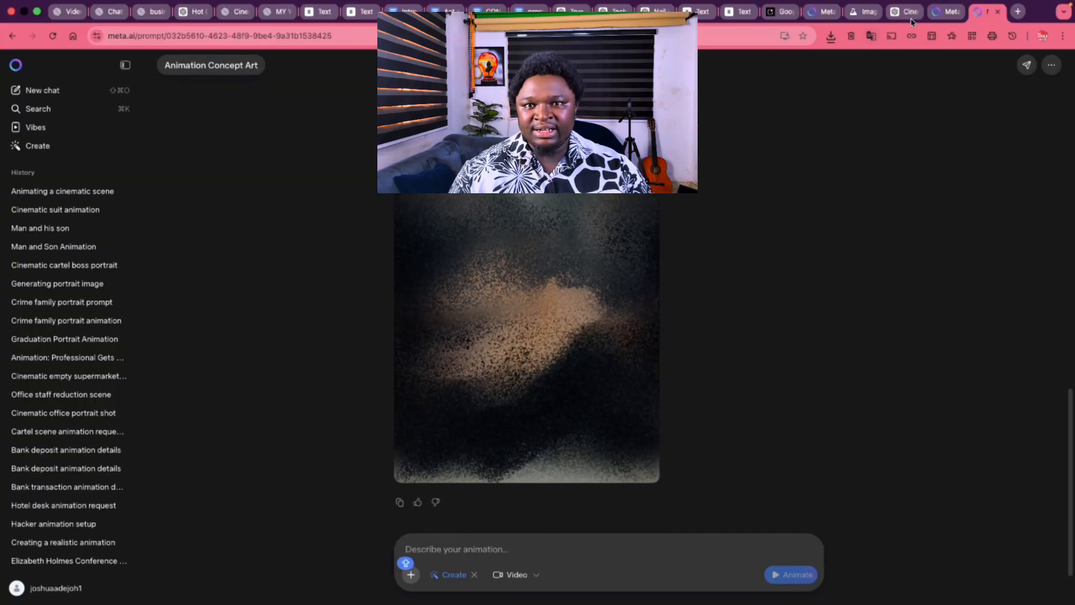
# Copy the SHOT 7 prompt about suited men entering a business building at night from the ChatGPT "Cinematic Shot Prompts" chat.
pyautogui.click(945, 14)
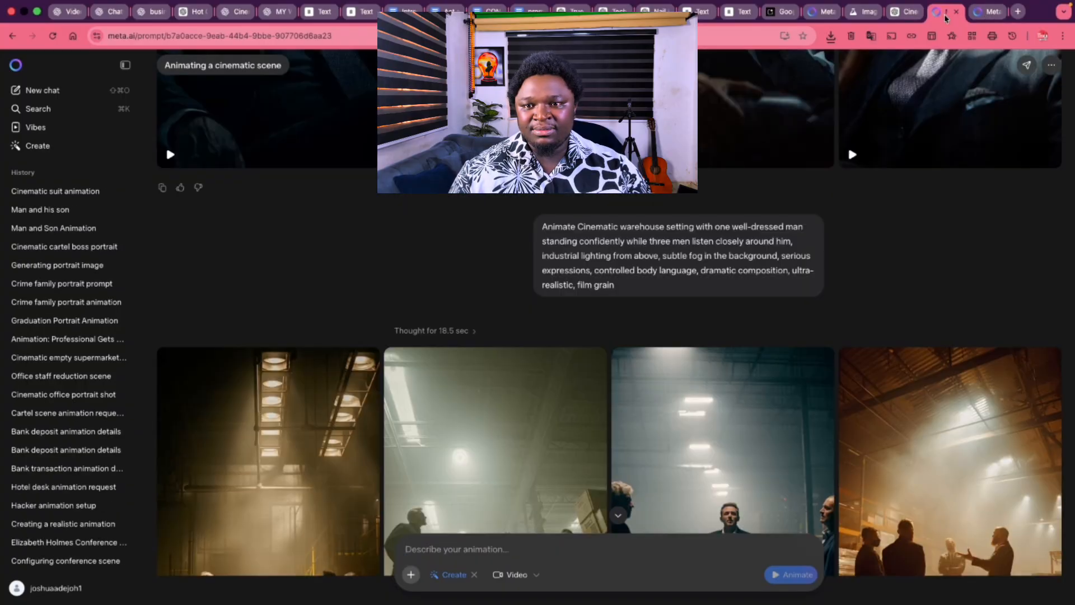
pyautogui.click(814, 18)
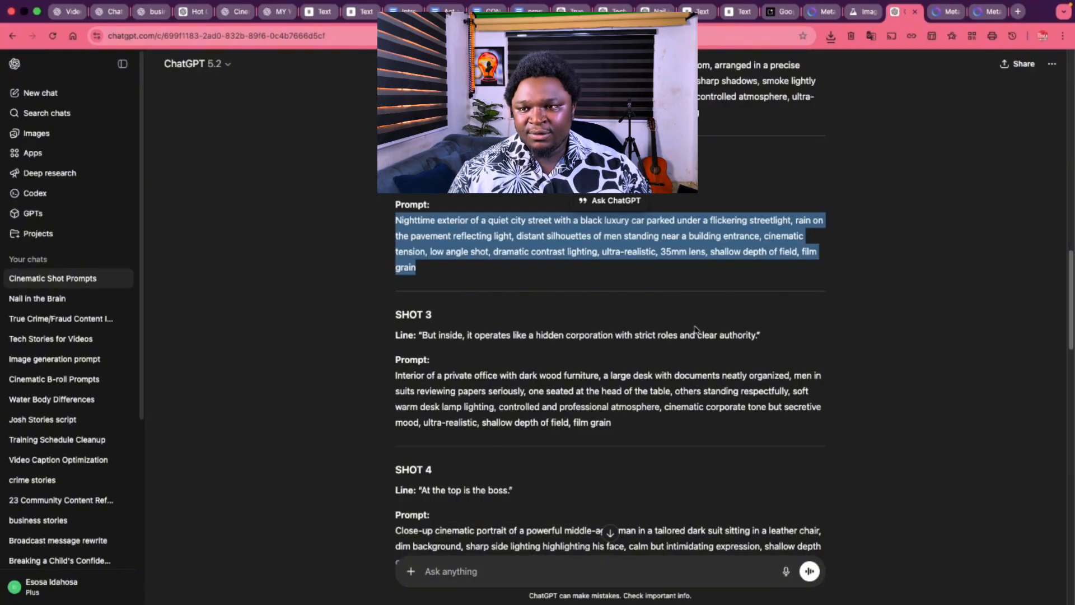
pyautogui.scroll(-12, 468, 385)
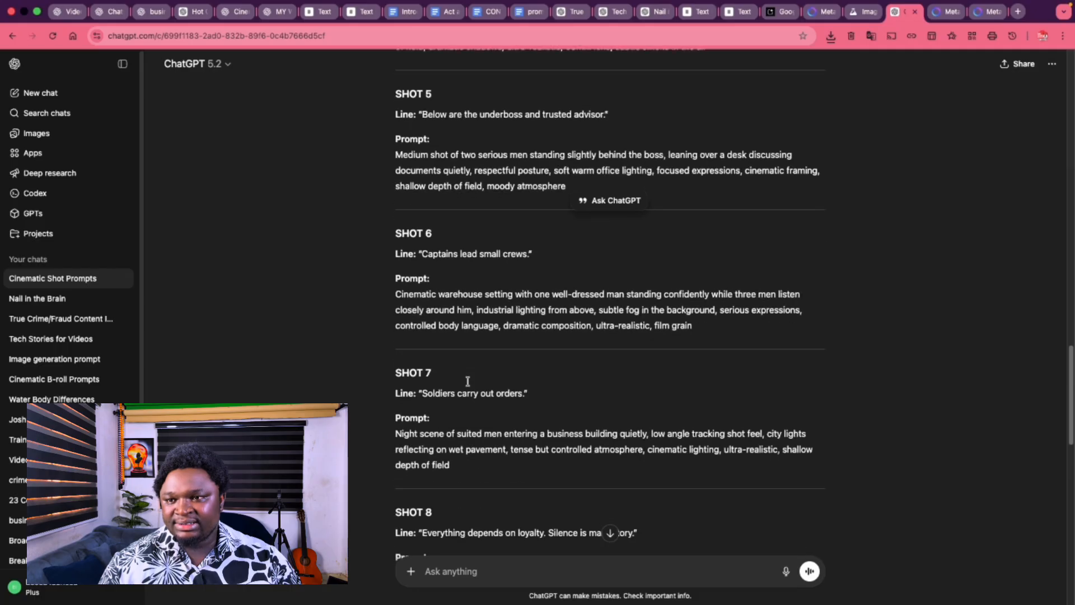
pyautogui.scroll(-2, 411, 241)
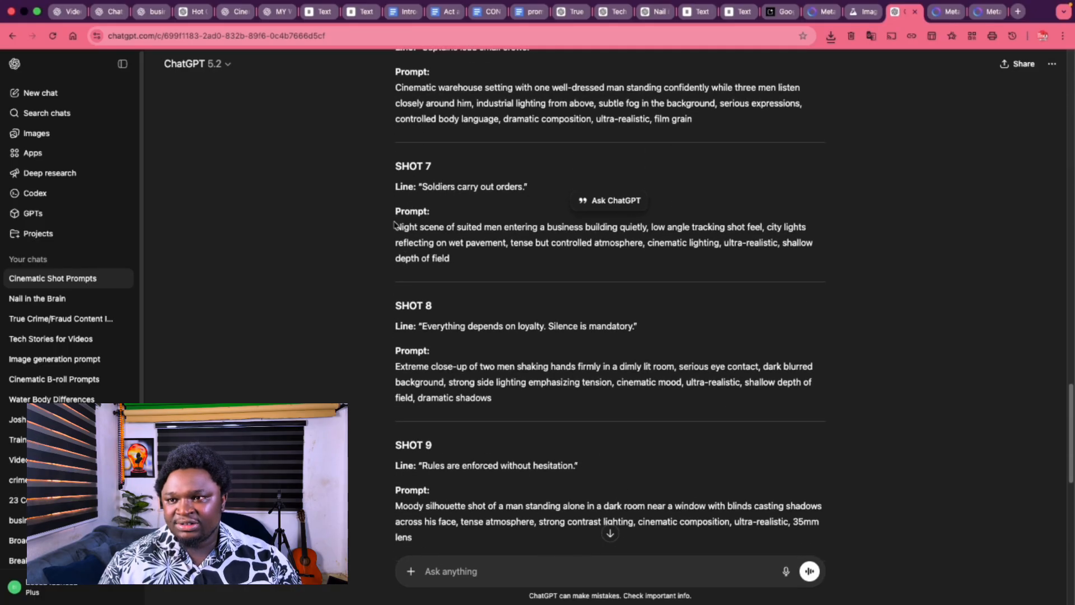
pyautogui.moveTo(417, 239); pyautogui.dragTo(495, 271)
pyautogui.press('super+c')
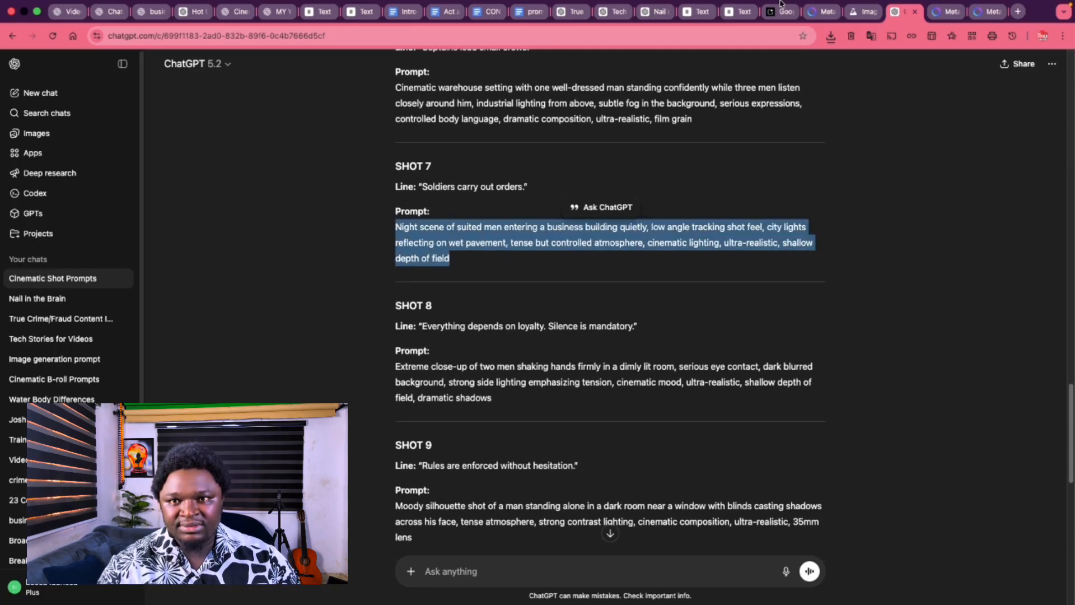
# Animate the copied SHOT 7 prompt as a video in the Meta AI "Cinematic suit animation" chat.
pyautogui.click(821, 13)
pyautogui.scroll(-4, 609, 314)
pyautogui.click(507, 551)
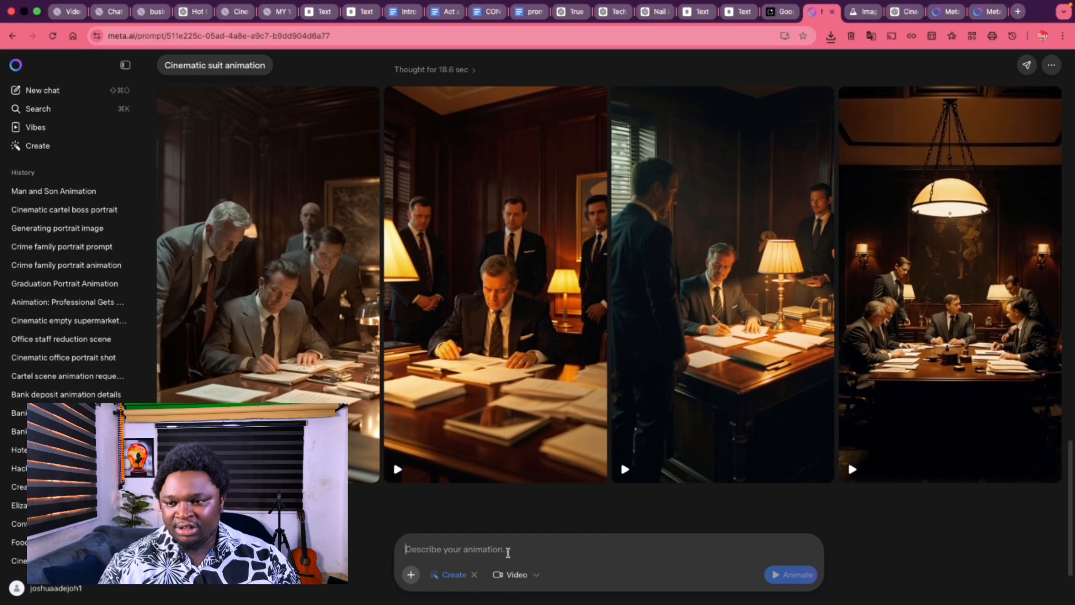
pyautogui.press('super+v')
pyautogui.click(792, 574)
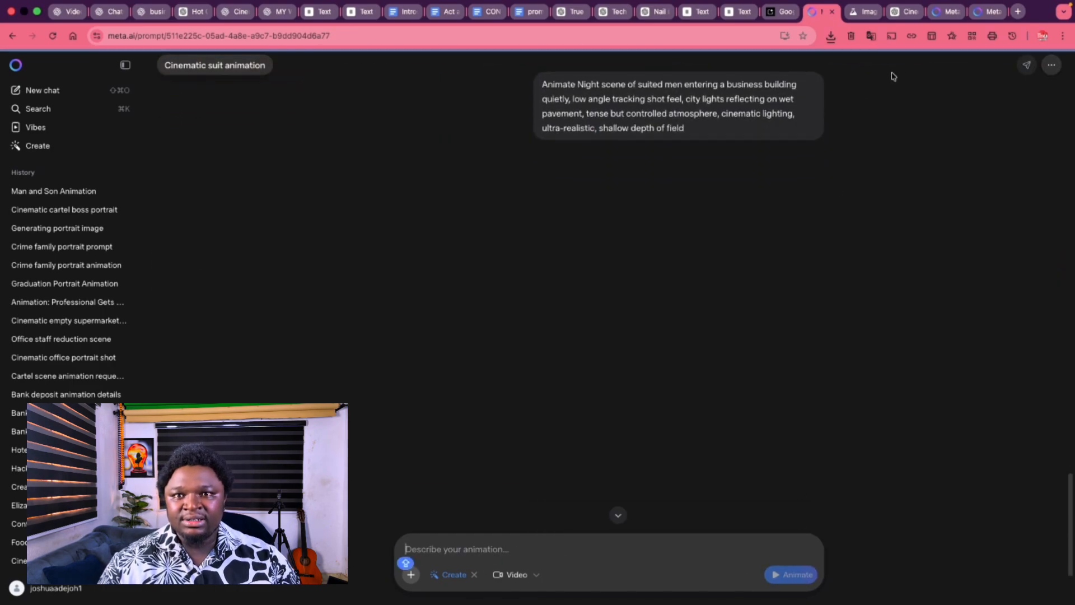
# Copy the SHOT 8 handshake prompt from ChatGPT and animate it in the Meta AI "Animating a cinematic scene" chat.
pyautogui.click(903, 12)
pyautogui.scroll(-3, 395, 238)
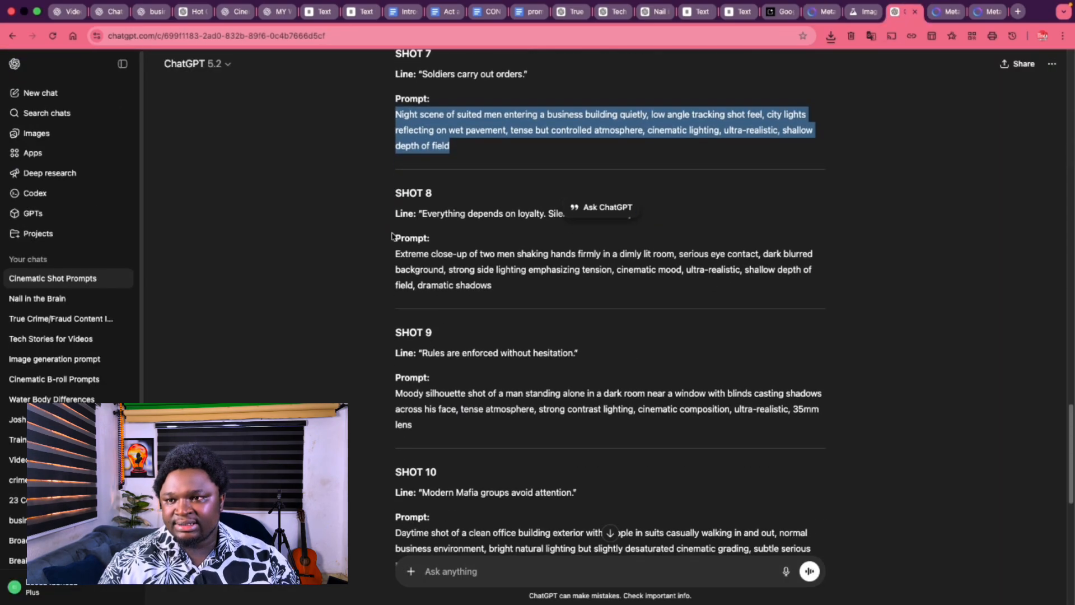
pyautogui.click(390, 255)
pyautogui.moveTo(390, 256); pyautogui.dragTo(547, 304)
pyautogui.press('super+c')
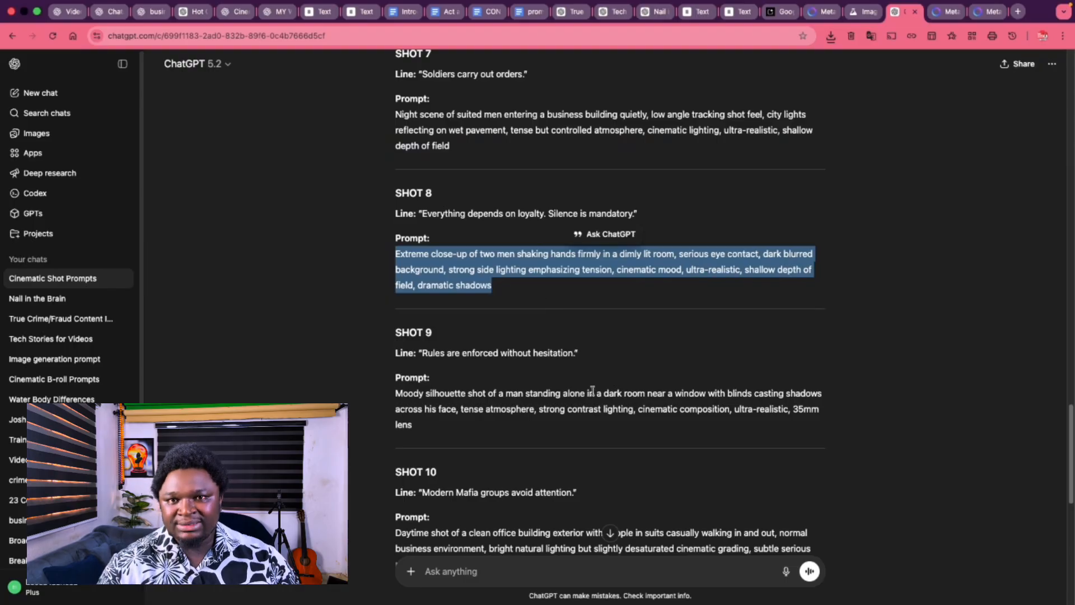
pyautogui.click(943, 12)
pyautogui.scroll(-5, 510, 508)
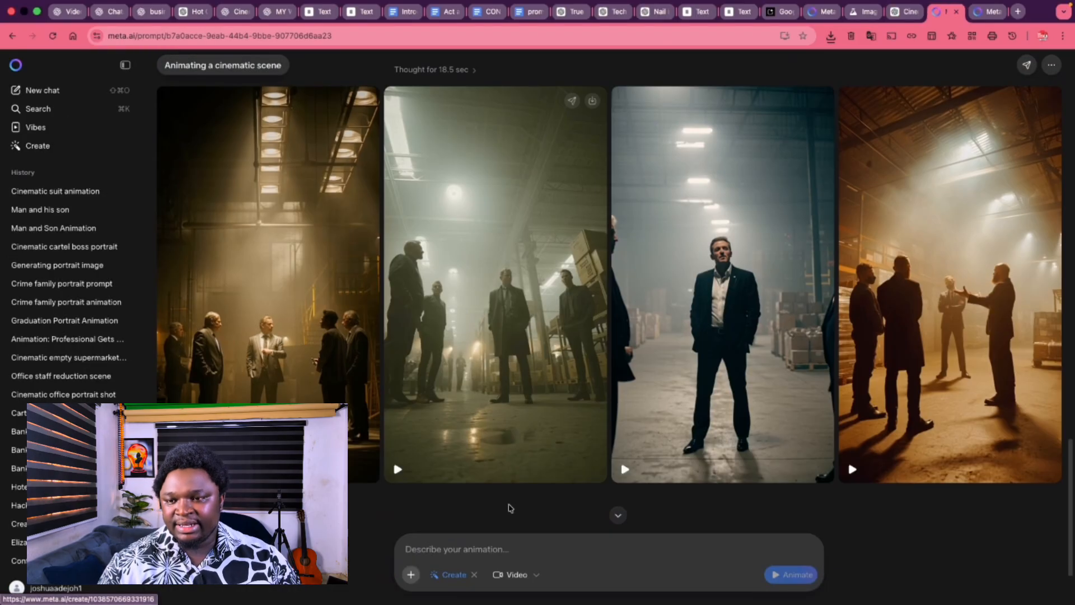
pyautogui.press('super+v')
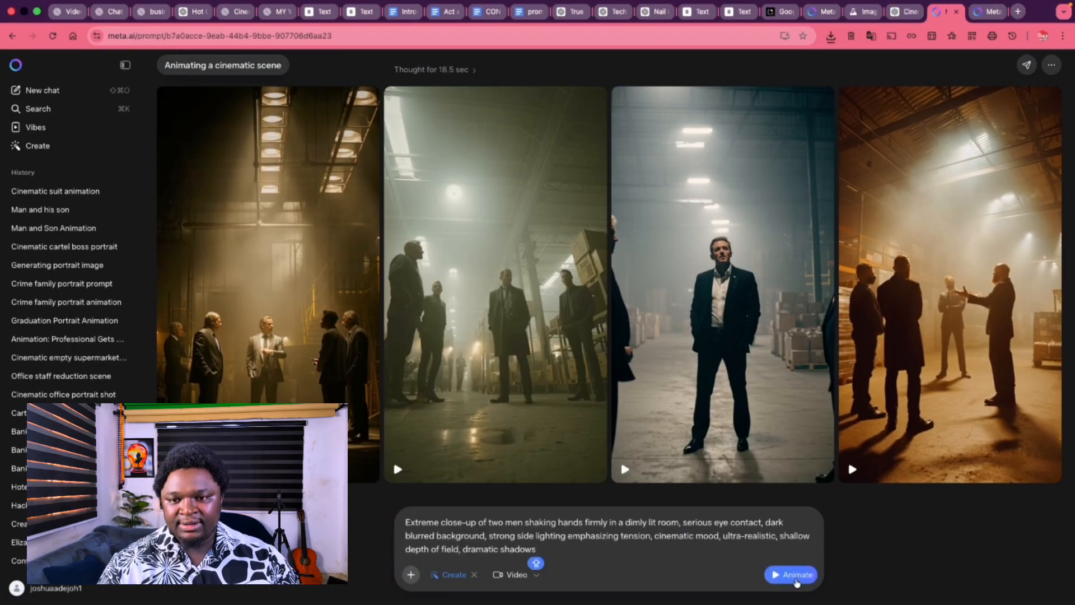
pyautogui.click(797, 575)
# Review the generated clips in the Meta AI "Animation Concept Art" chat and start a new chat in its place.
pyautogui.click(984, 12)
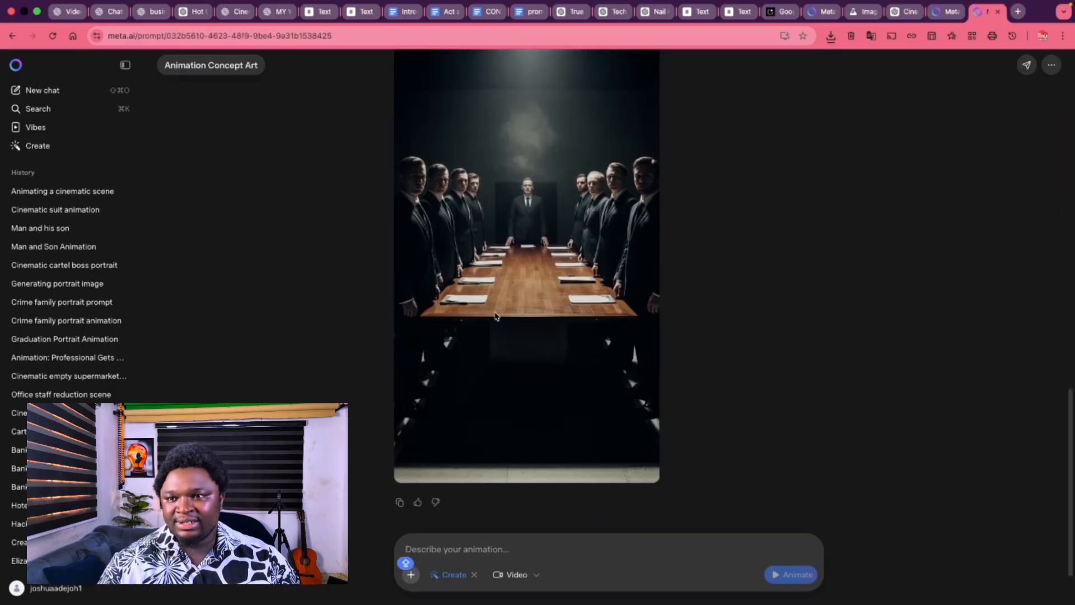
pyautogui.scroll(2, 504, 342)
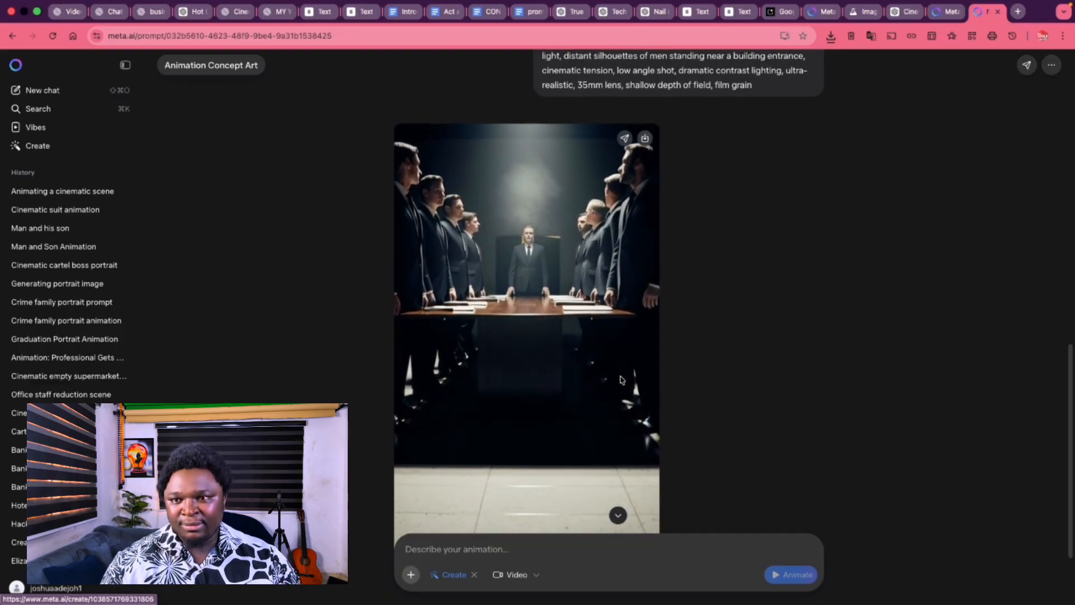
pyautogui.scroll(10, 620, 392)
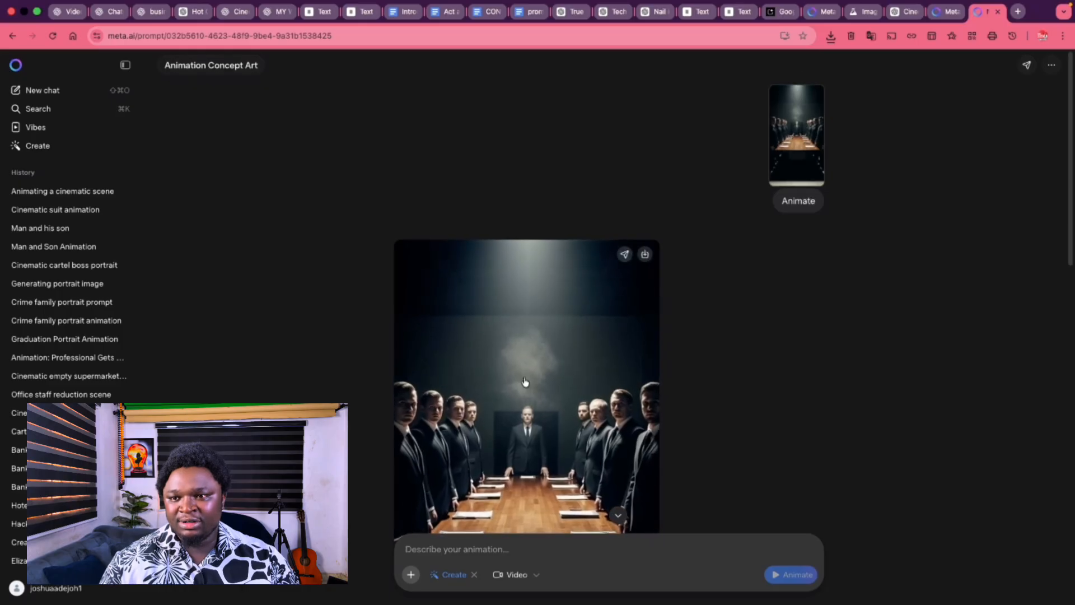
pyautogui.scroll(-1, 551, 392)
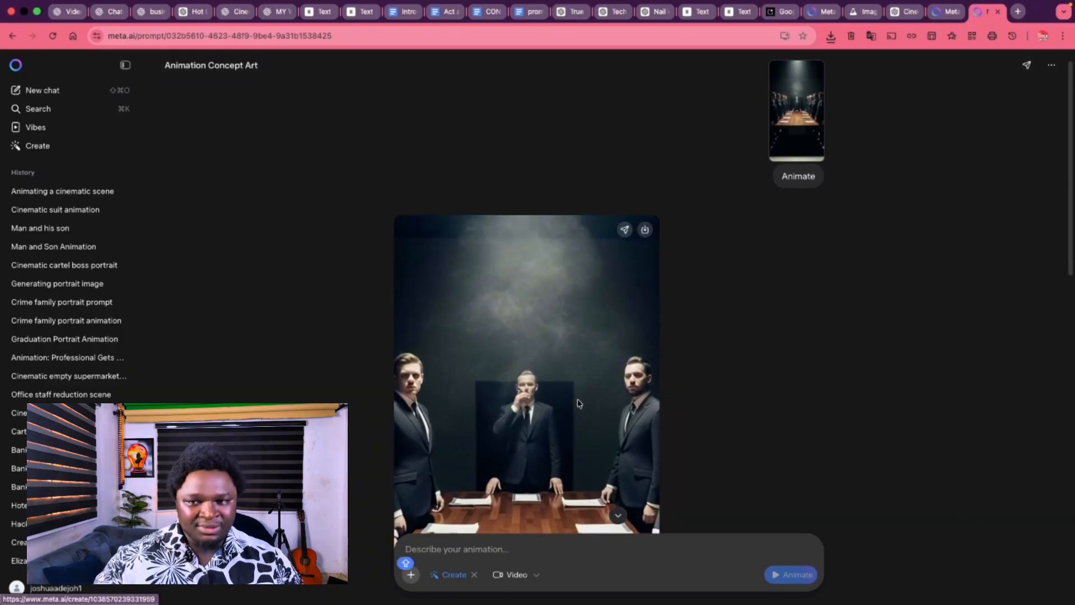
pyautogui.scroll(-10, 507, 451)
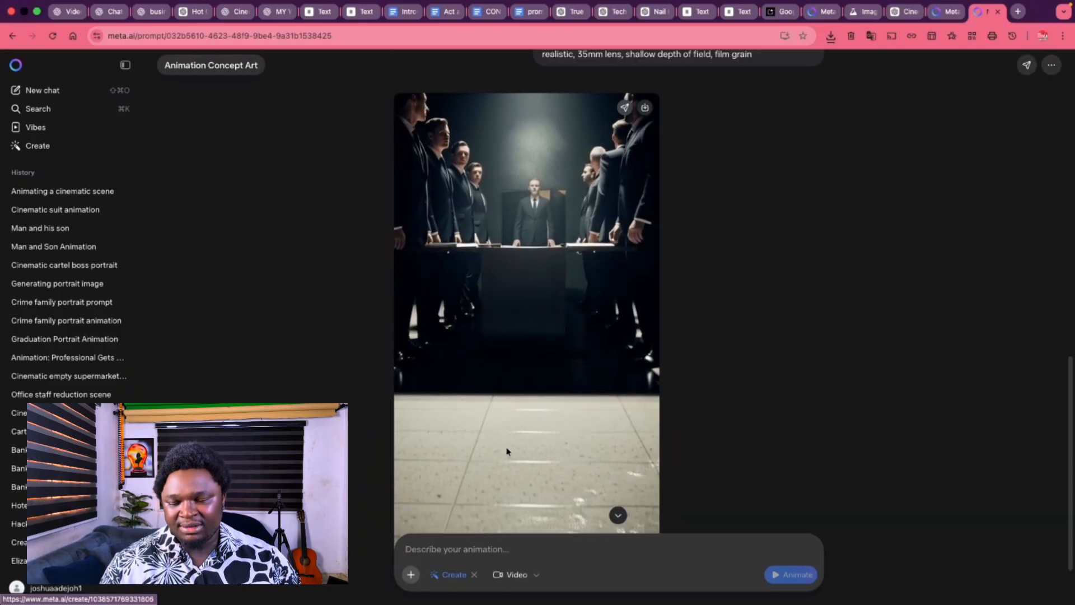
pyautogui.scroll(-3, 507, 451)
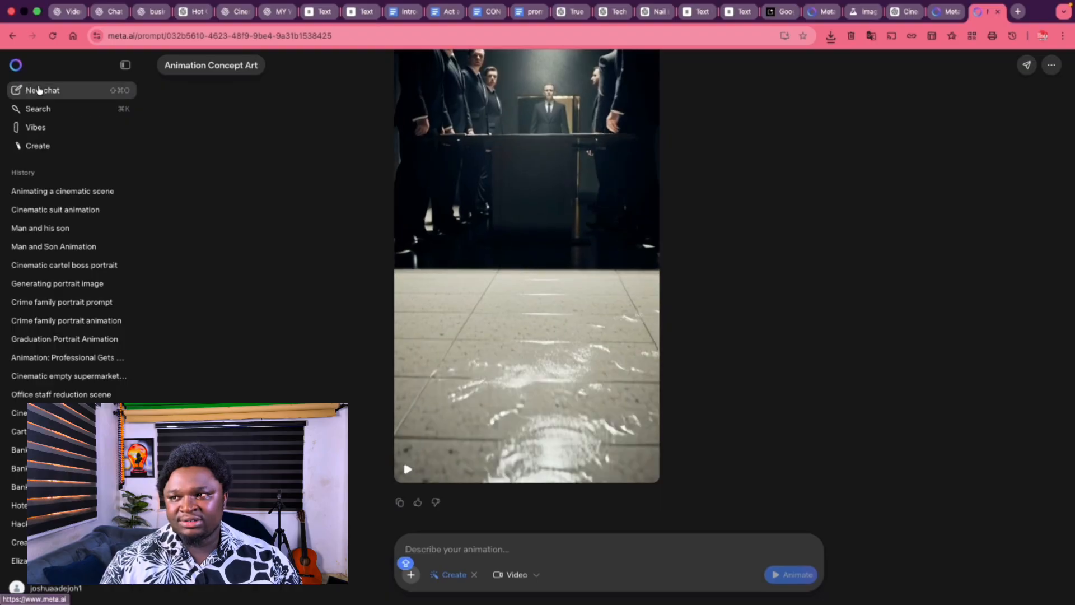
pyautogui.click(39, 90)
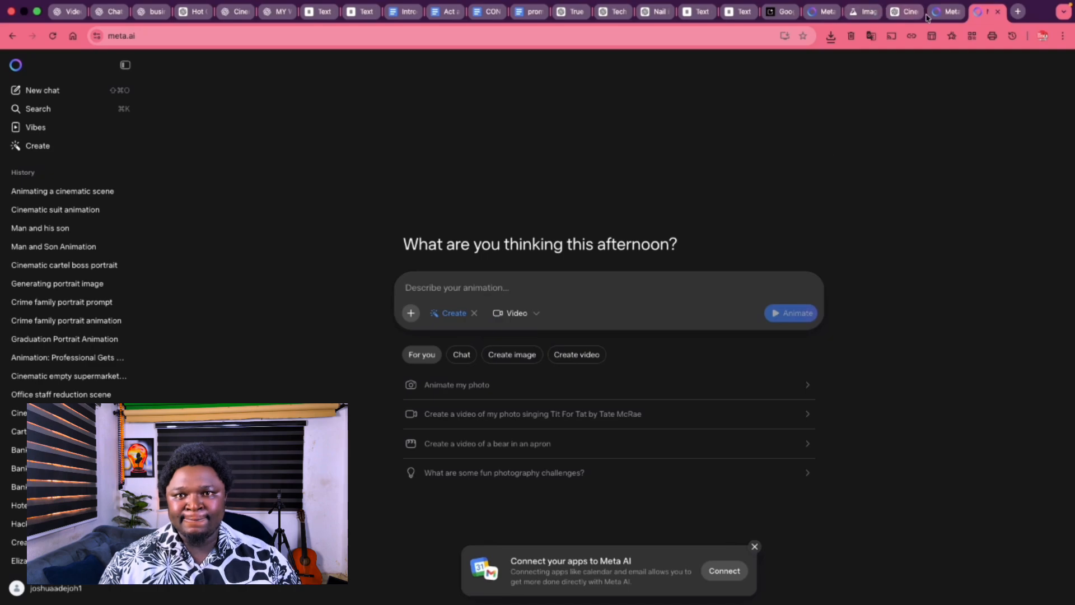
# Copy the SHOT 9 moody silhouette prompt from ChatGPT and animate it in the new Meta AI chat.
pyautogui.click(944, 13)
pyautogui.click(819, 15)
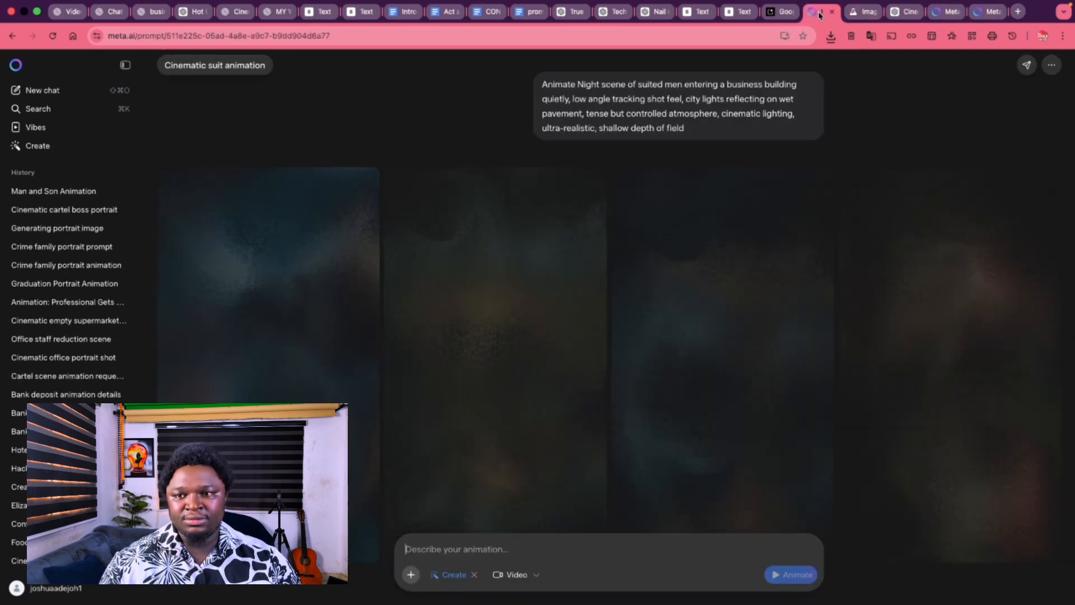
pyautogui.click(905, 12)
pyautogui.scroll(-1, 484, 322)
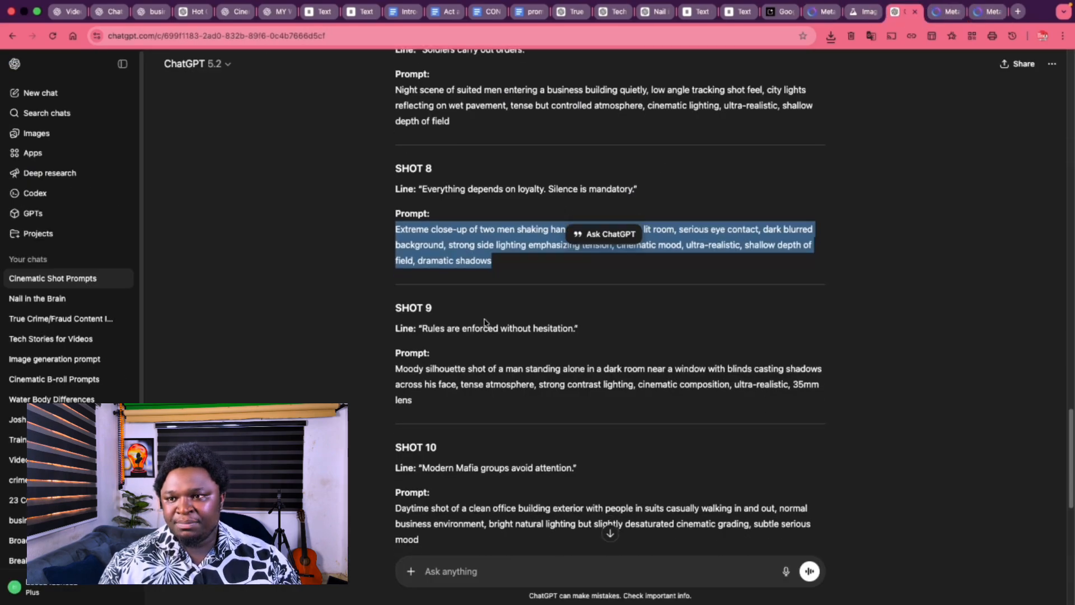
pyautogui.moveTo(394, 371); pyautogui.dragTo(448, 401)
pyautogui.press('super+c')
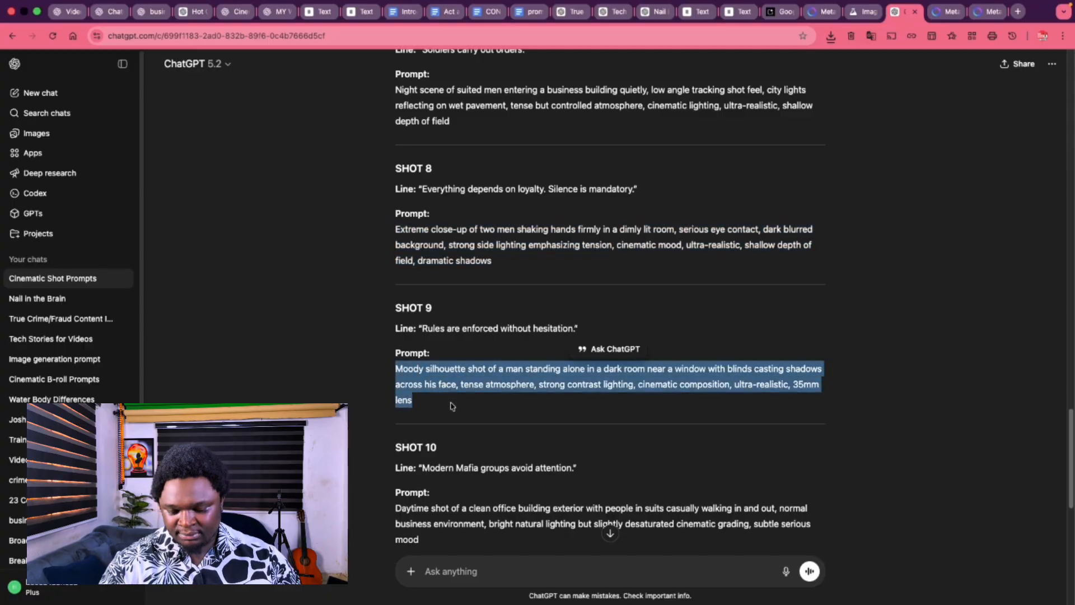
pyautogui.click(980, 13)
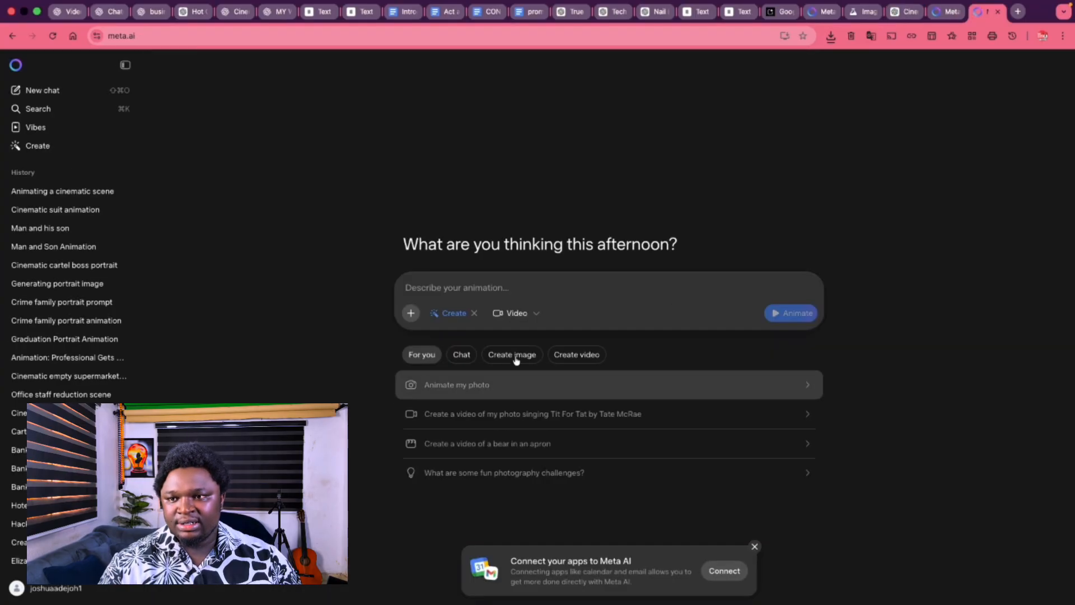
pyautogui.press('super+v')
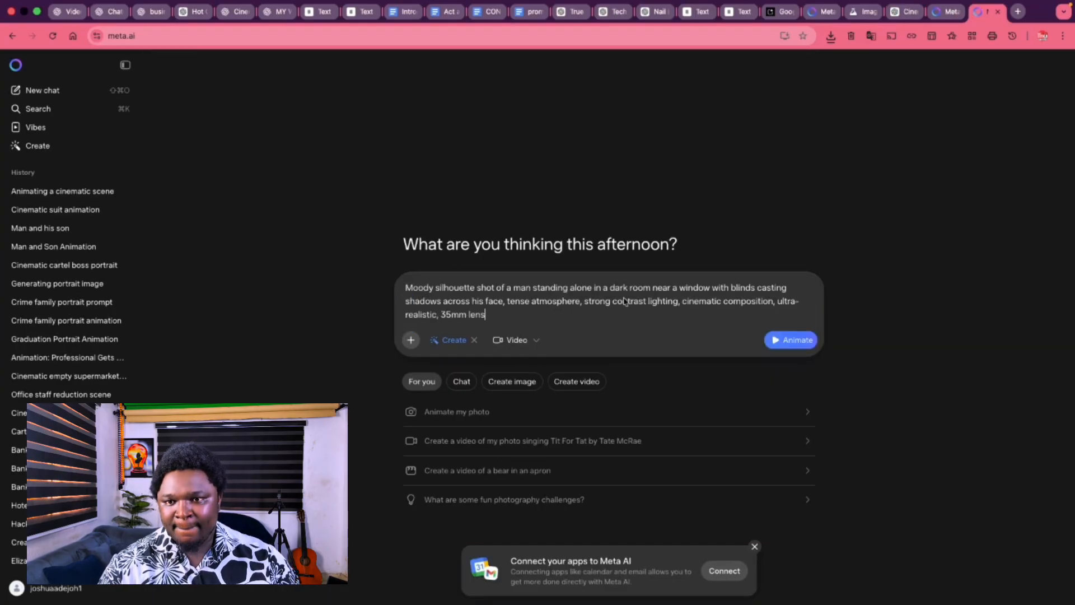
pyautogui.click(786, 341)
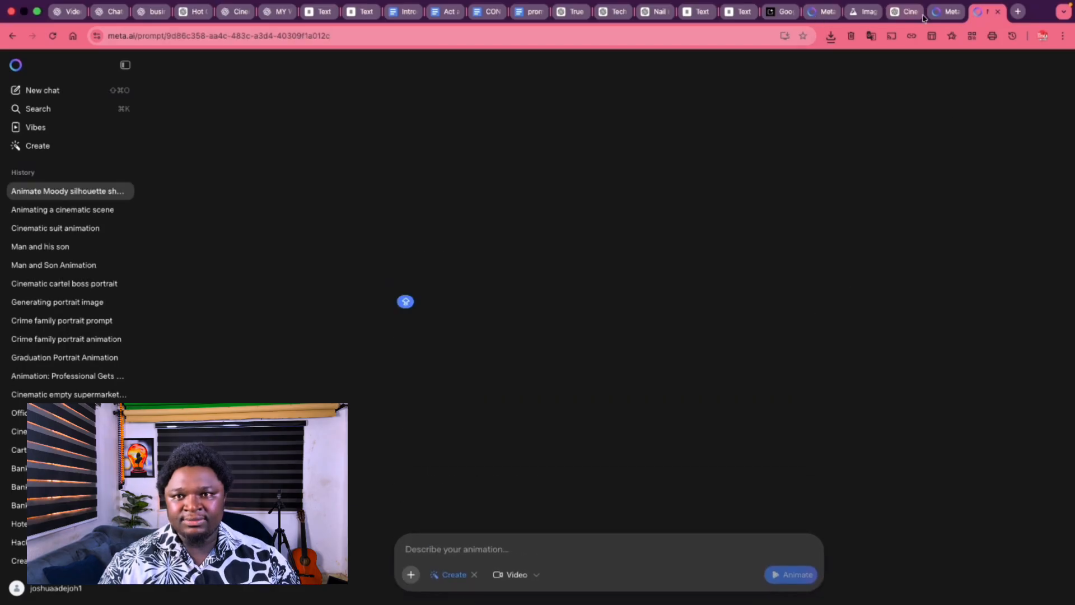
# Check the running Meta AI generations, then open meta.ai in a new browser tab and set the creation type to Video.
pyautogui.click(825, 11)
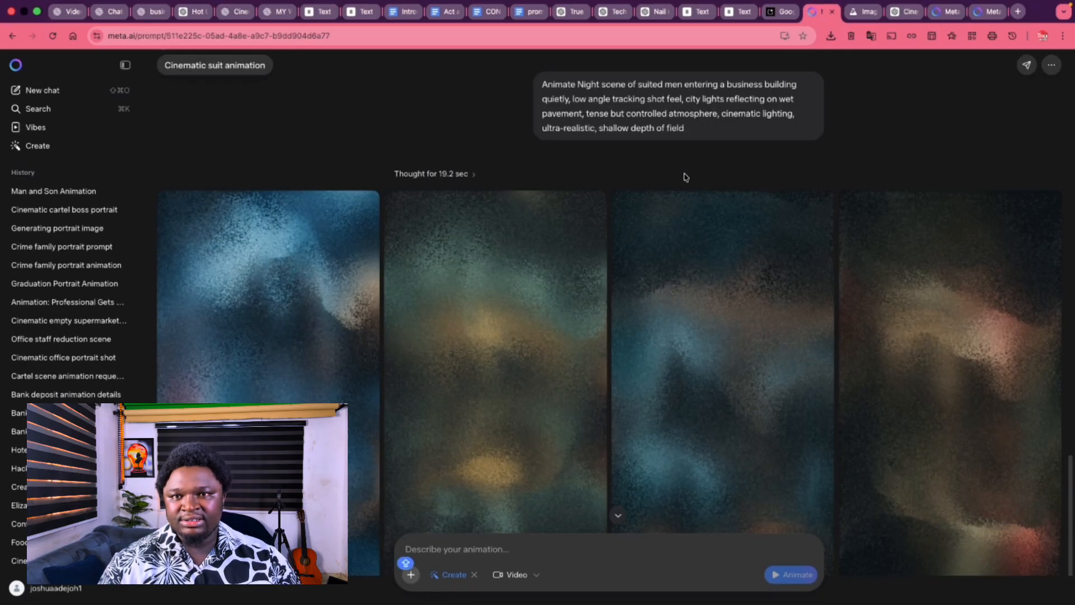
pyautogui.click(943, 17)
pyautogui.click(989, 18)
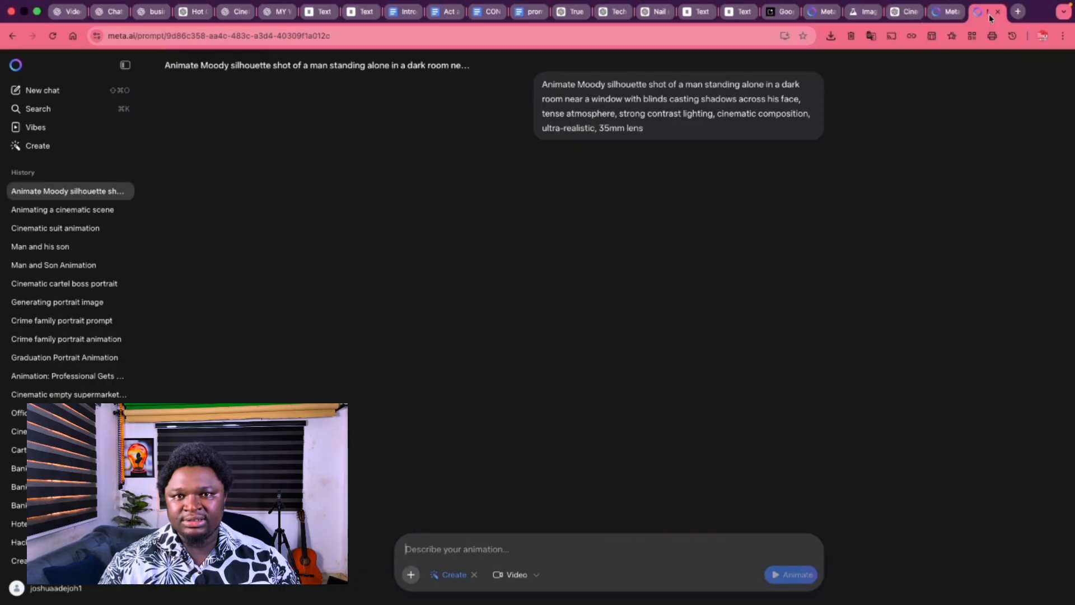
pyautogui.click(1019, 14)
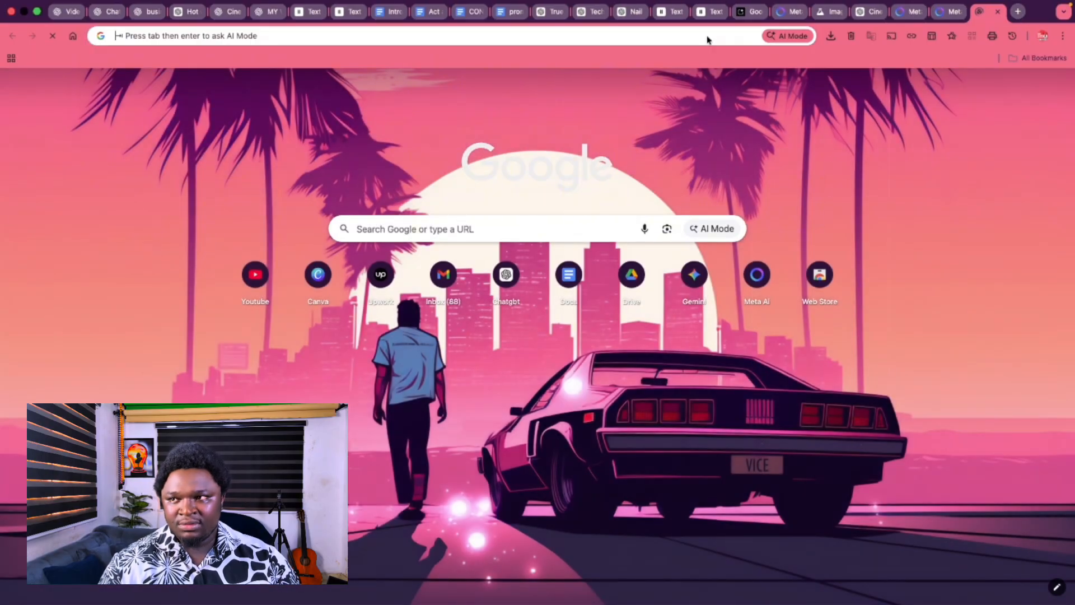
pyautogui.write('META')
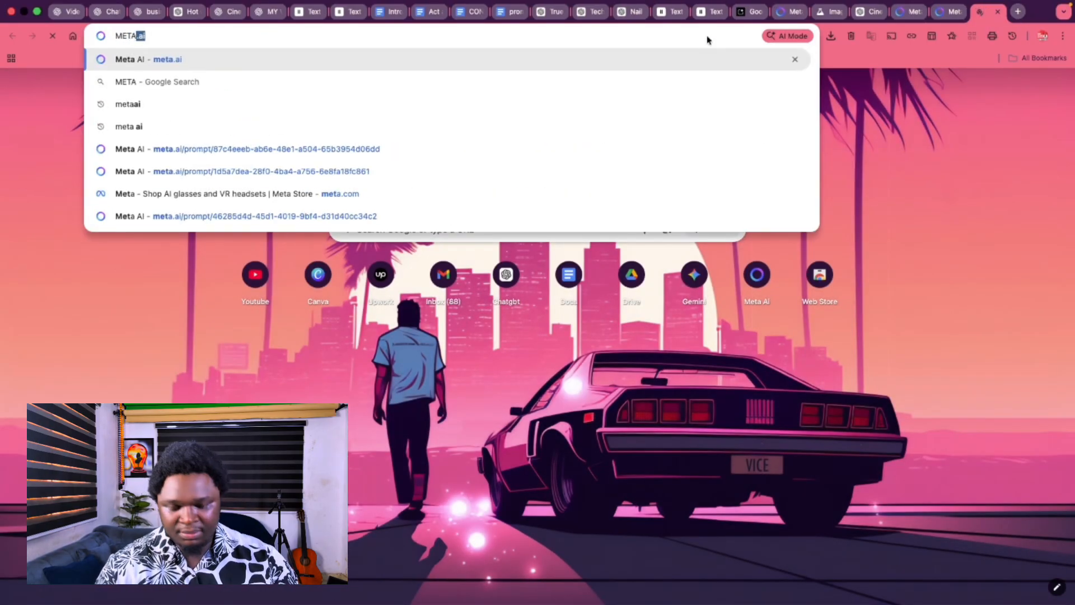
pyautogui.press('Return')
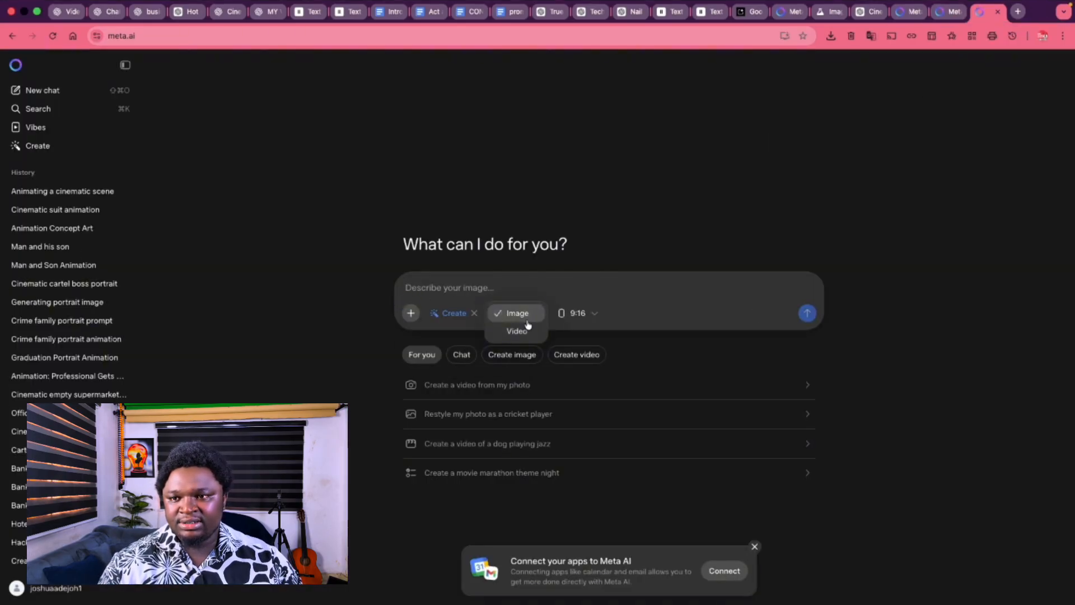
# Copy the SHOT 10 daytime office building prompt from ChatGPT and animate it in the newly opened Meta AI chat.
pyautogui.click(860, 12)
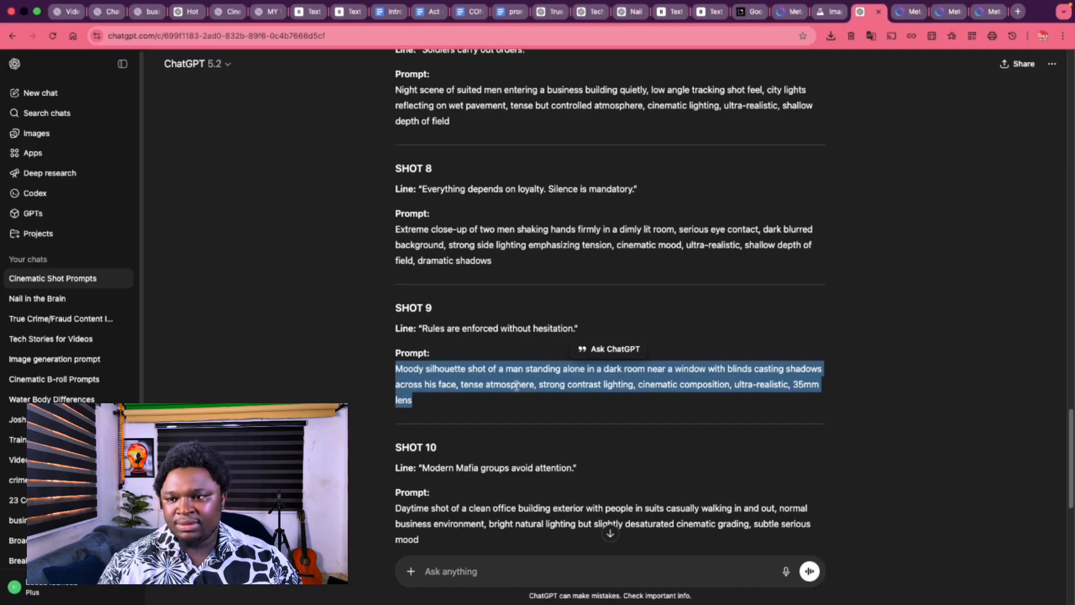
pyautogui.scroll(-3, 515, 385)
pyautogui.moveTo(395, 331); pyautogui.dragTo(430, 347)
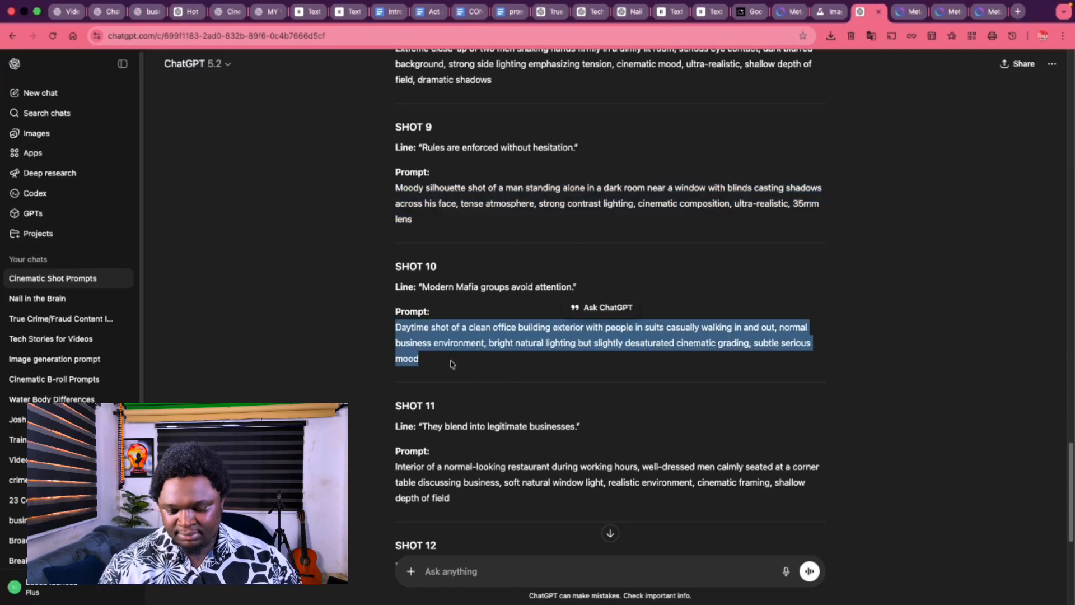
pyautogui.click(984, 12)
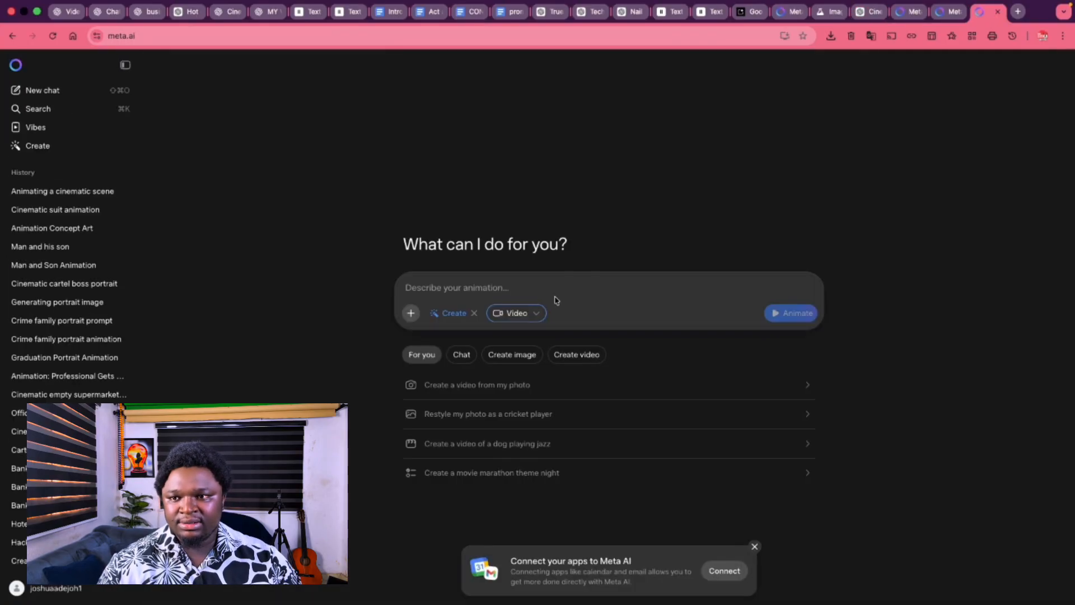
pyautogui.write('Daytime shot of a clean office building exterior with people in suits casually walking in and out, normal business environment, bright natural lighting but slightly desaturated cinematic grading, subtle serious mood')
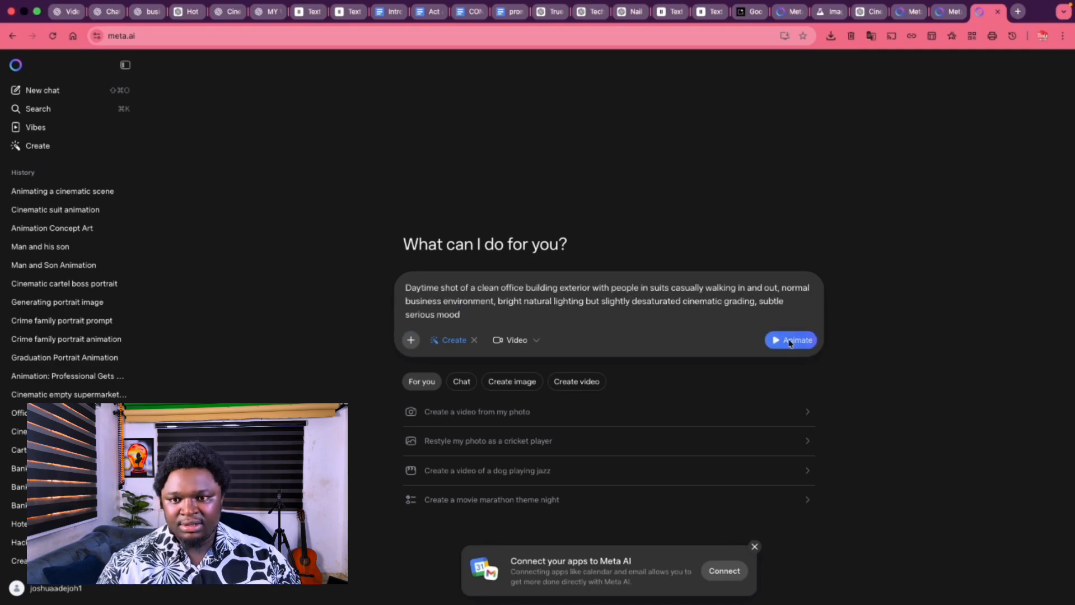
pyautogui.click(790, 340)
# Look over the generated SHOT 7 building-entrance clips and SHOT 8 handshake clips in their Meta AI chats.
pyautogui.click(784, 14)
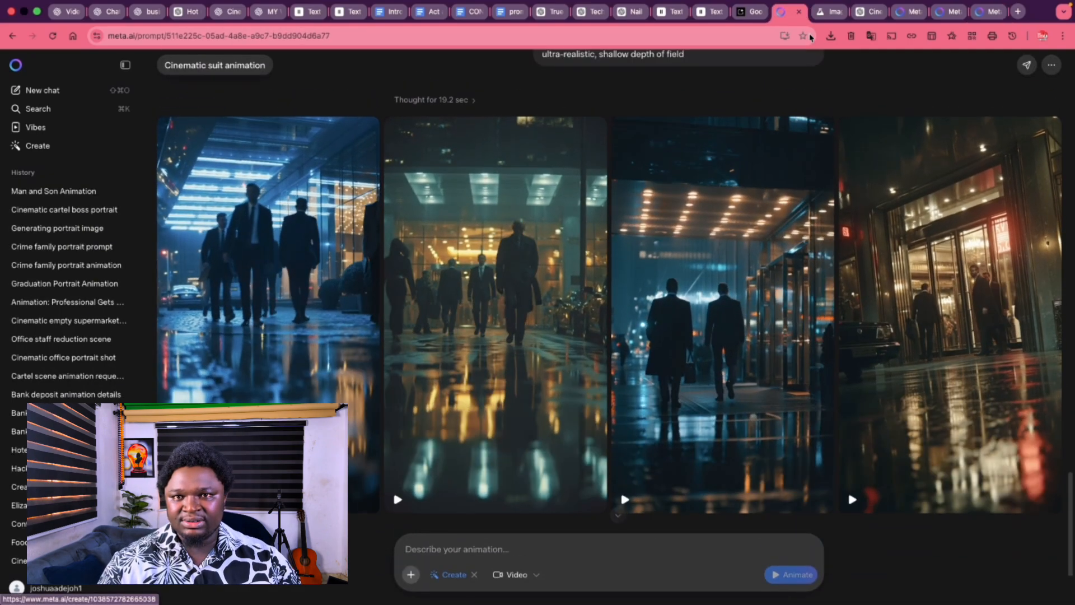
pyautogui.click(903, 14)
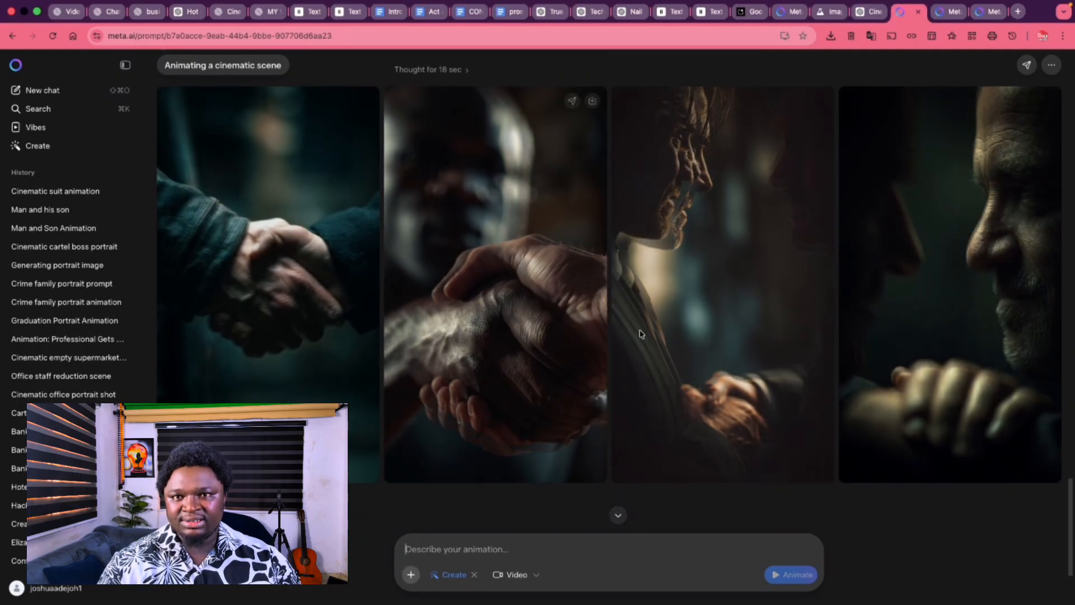
# Save the first SHOT 7 clip of suited men entering the building from the Cinematic suit animation chat to the MAFIA folder.
pyautogui.click(942, 16)
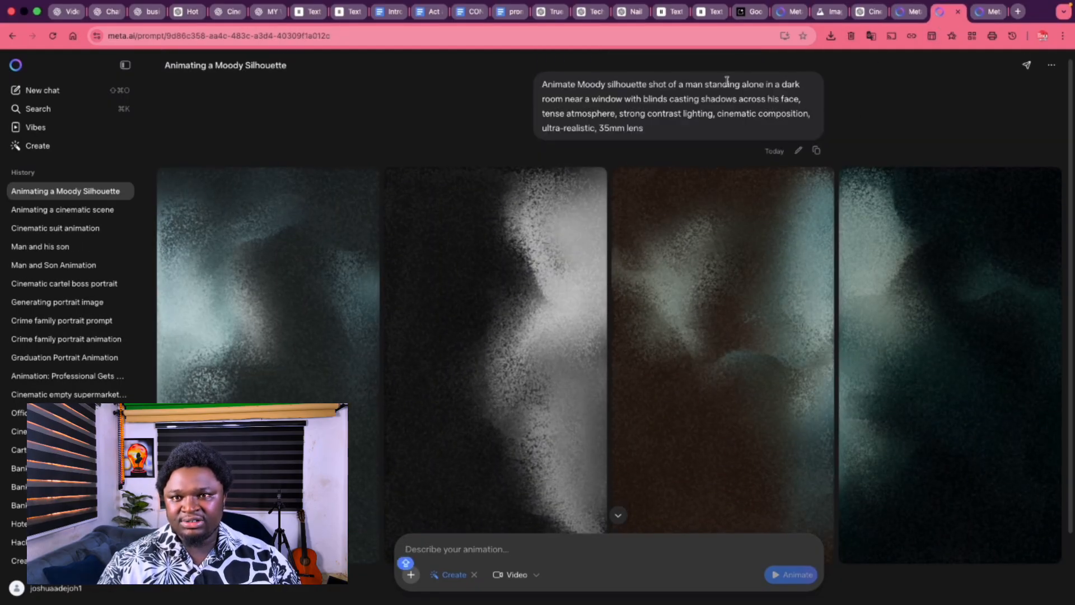
pyautogui.click(782, 14)
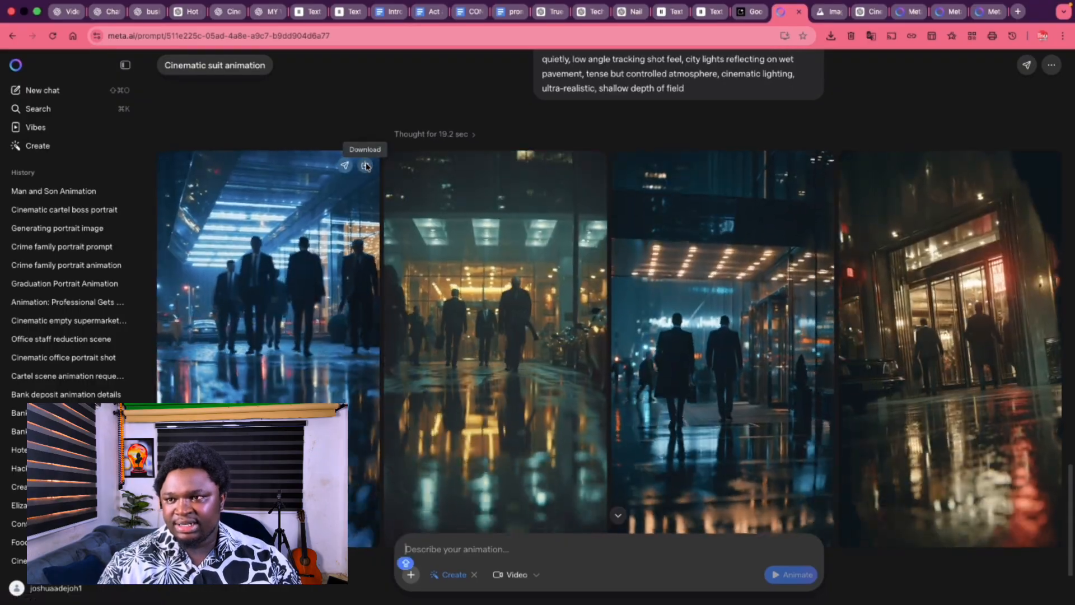
pyautogui.click(366, 166)
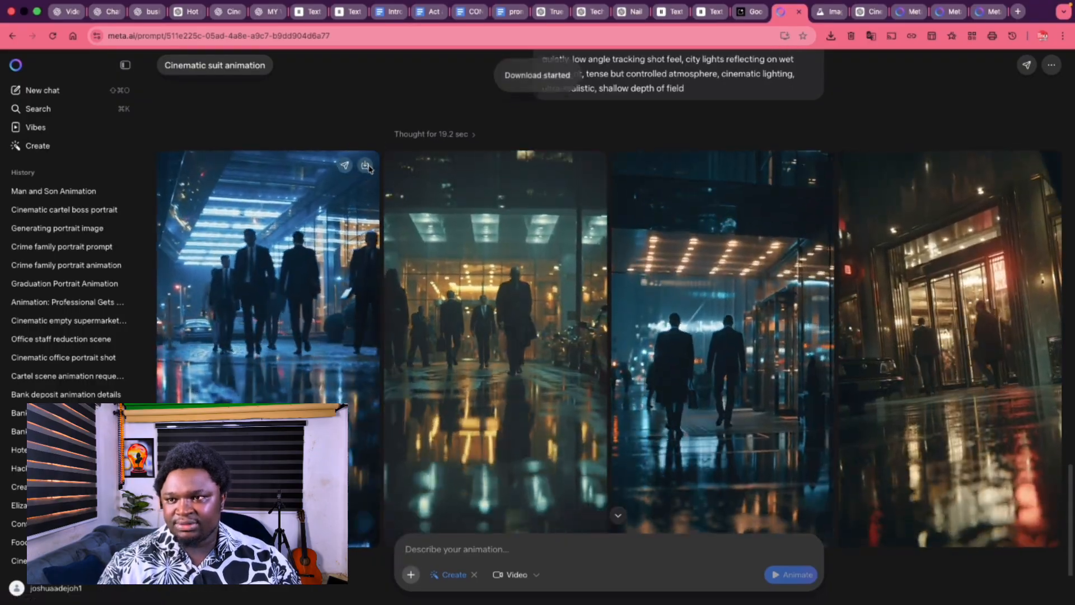
pyautogui.click(967, 575)
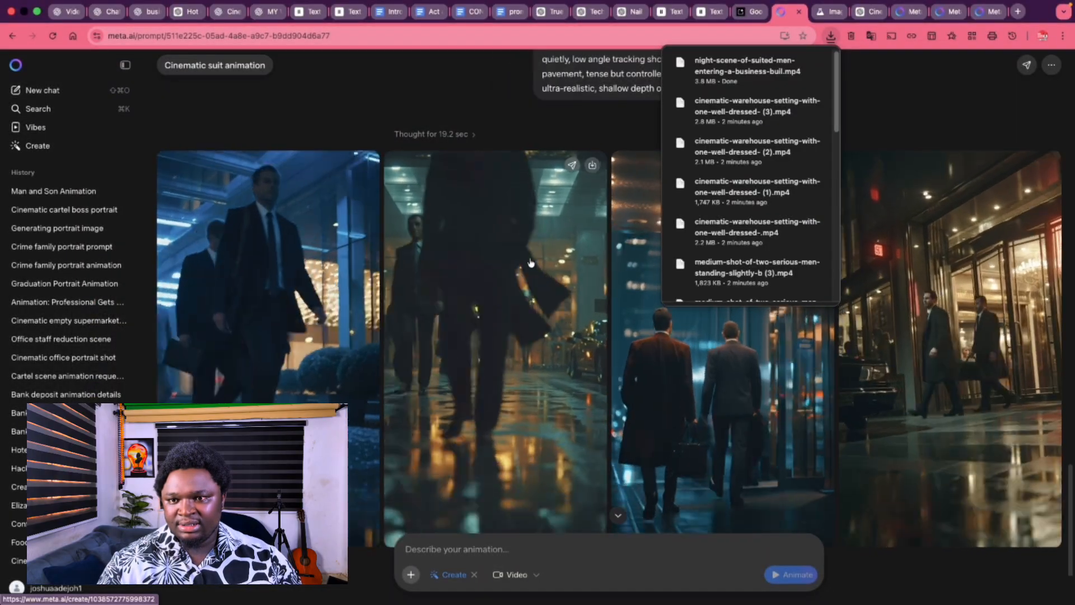
# Save the fourth and third SHOT 7 building-entrance clips to the MAFIA folder.
pyautogui.scroll(-1, 845, 414)
pyautogui.scroll(1, 846, 413)
pyautogui.scroll(2, 845, 413)
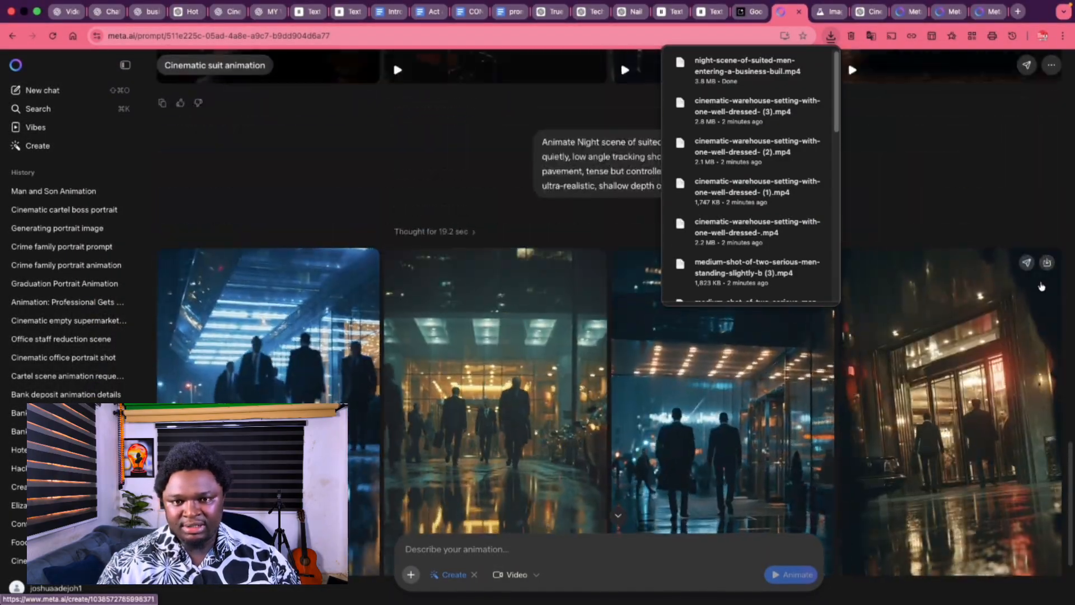
pyautogui.click(1047, 263)
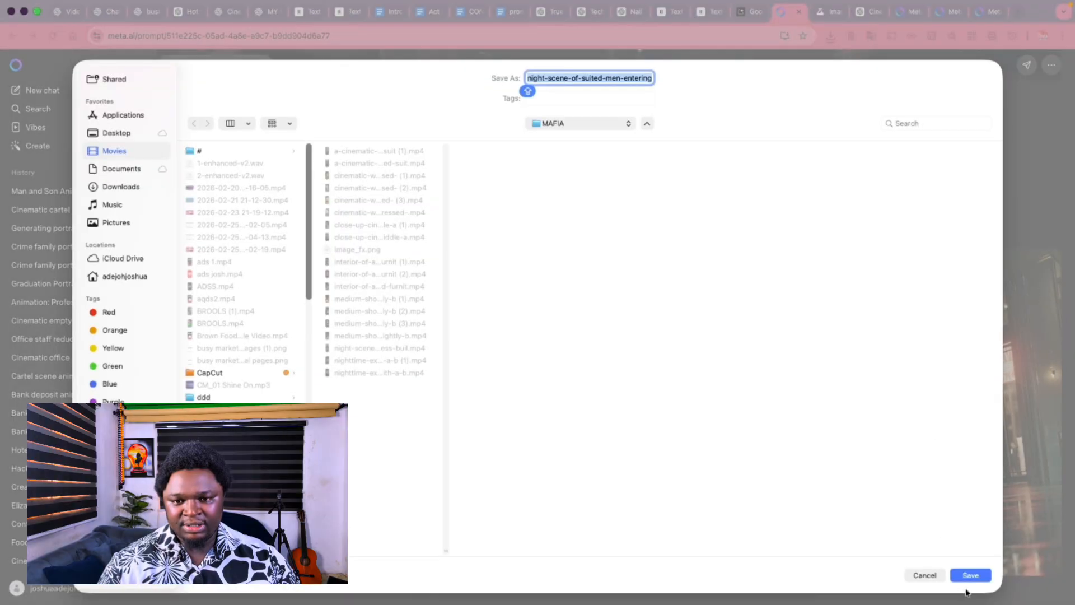
pyautogui.click(972, 579)
pyautogui.scroll(-2, 762, 401)
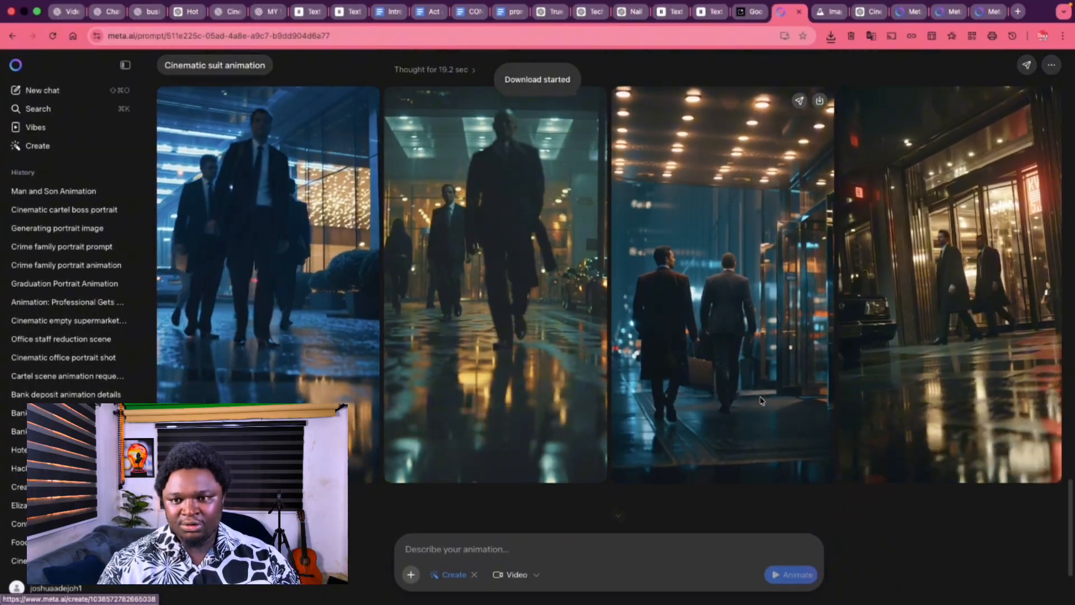
pyautogui.scroll(2, 762, 400)
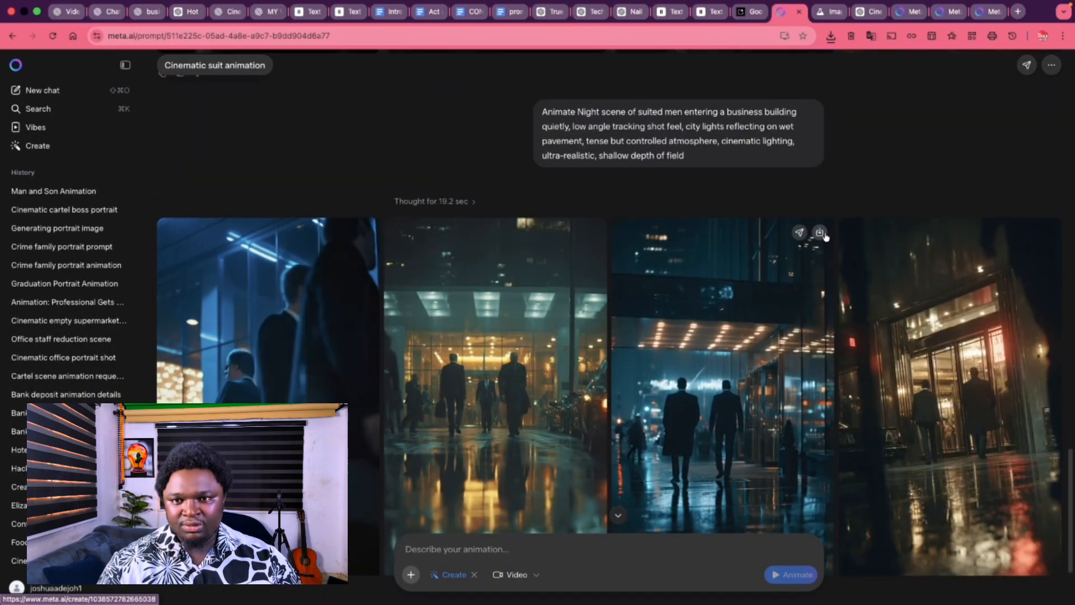
pyautogui.click(820, 233)
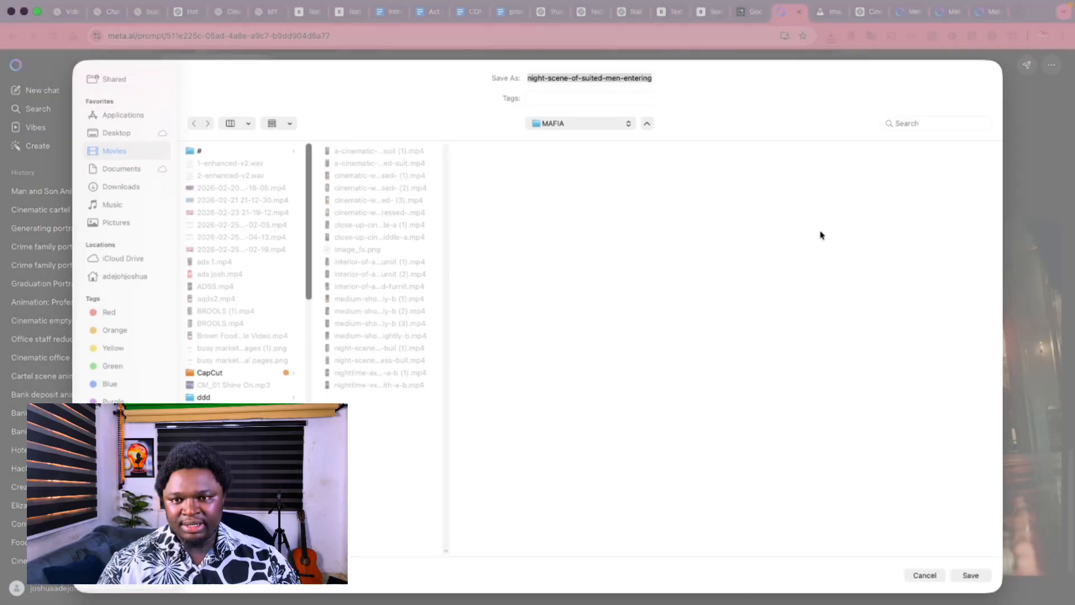
pyautogui.click(971, 575)
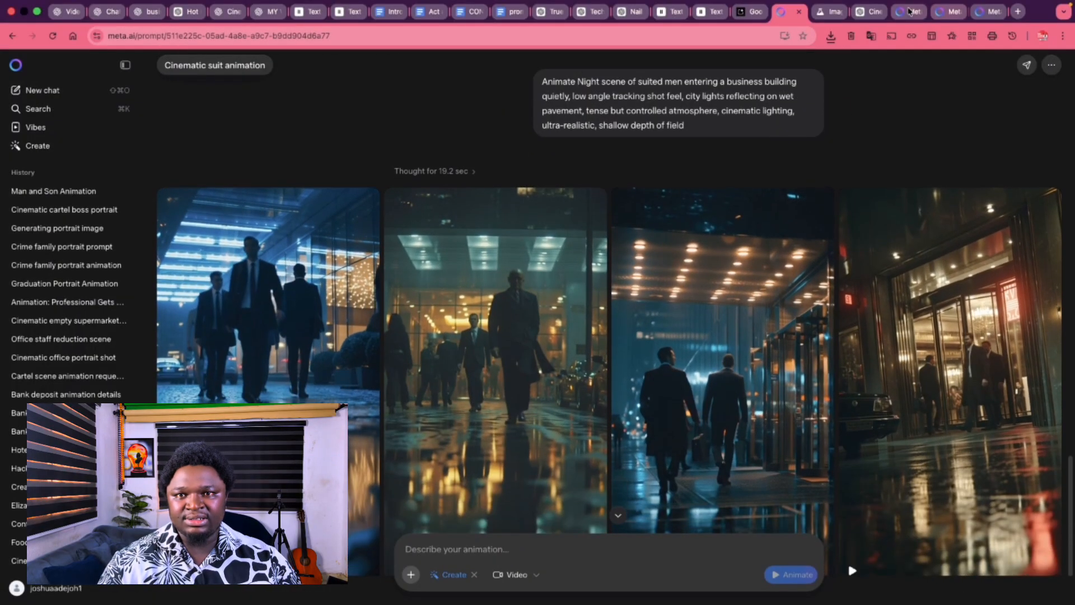
# Save the second SHOT 8 handshake clip from the Animating a cinematic scene chat to the MAFIA folder.
pyautogui.click(911, 11)
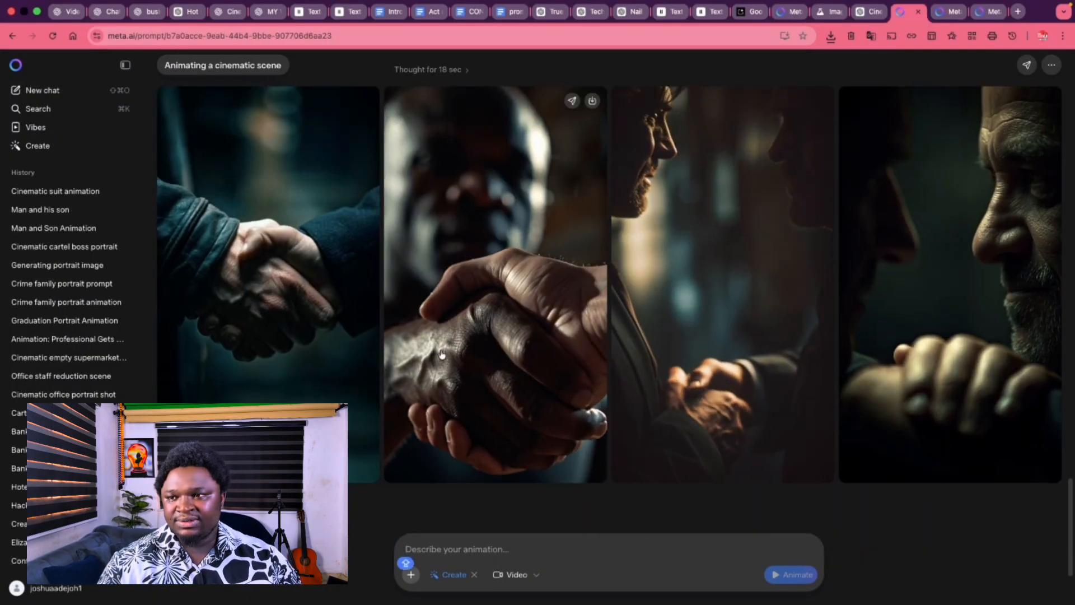
pyautogui.scroll(-2, 382, 334)
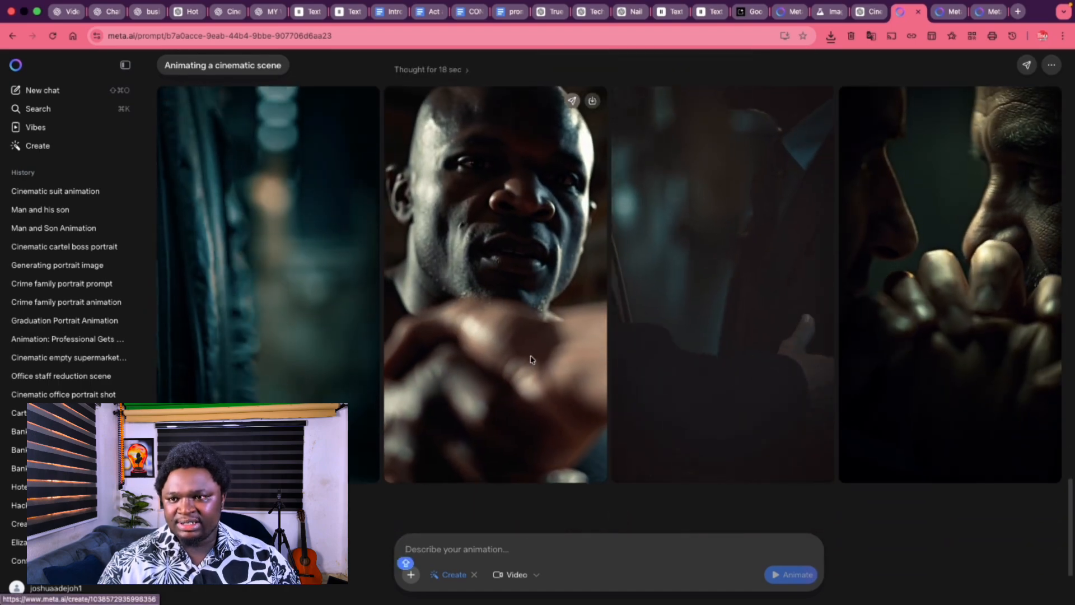
pyautogui.click(592, 101)
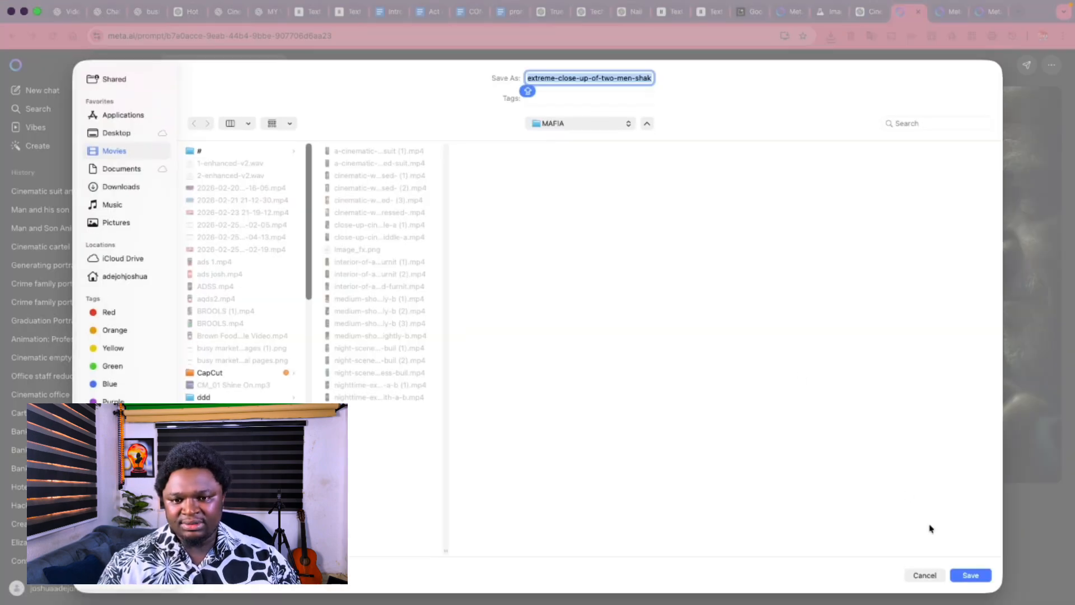
pyautogui.click(963, 574)
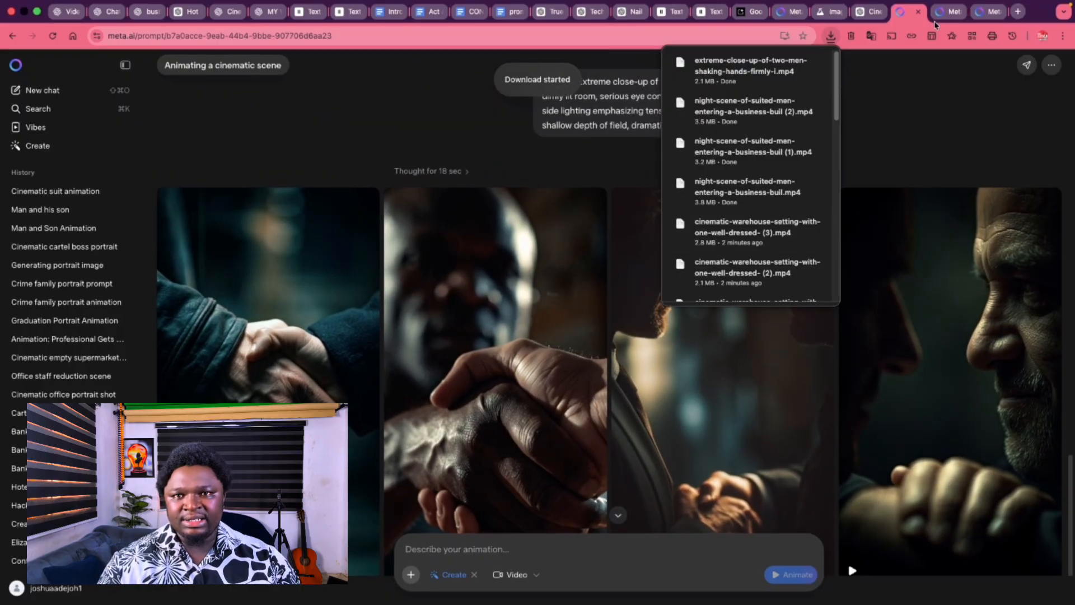
# Review the SHOT 9 moody silhouette clips and save the first one to the MAFIA folder.
pyautogui.click(943, 13)
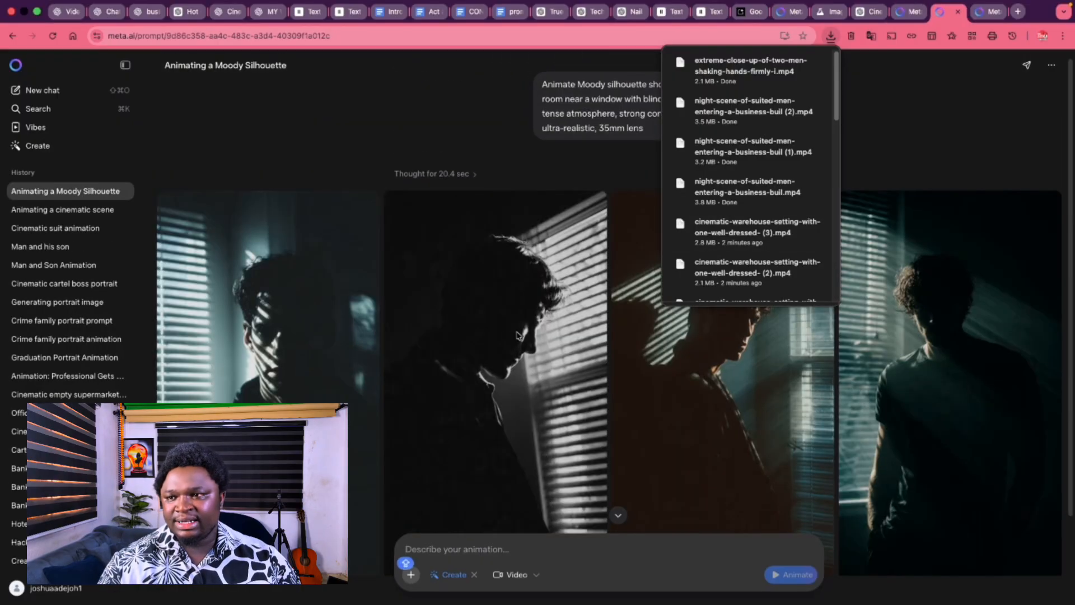
pyautogui.scroll(-2, 392, 364)
pyautogui.scroll(2, 353, 395)
pyautogui.scroll(-1, 358, 394)
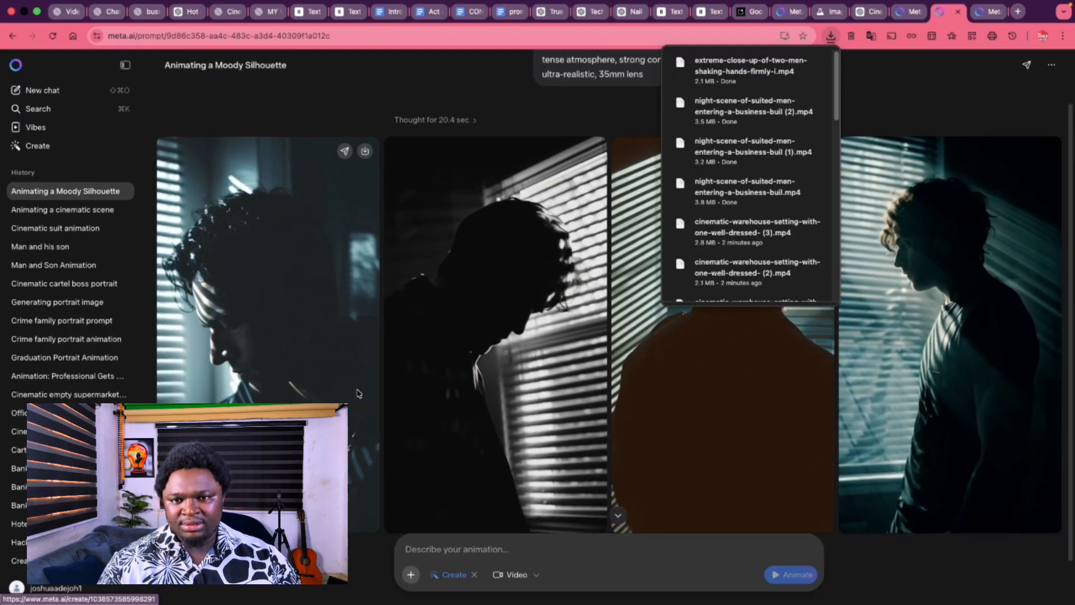
pyautogui.scroll(1, 358, 394)
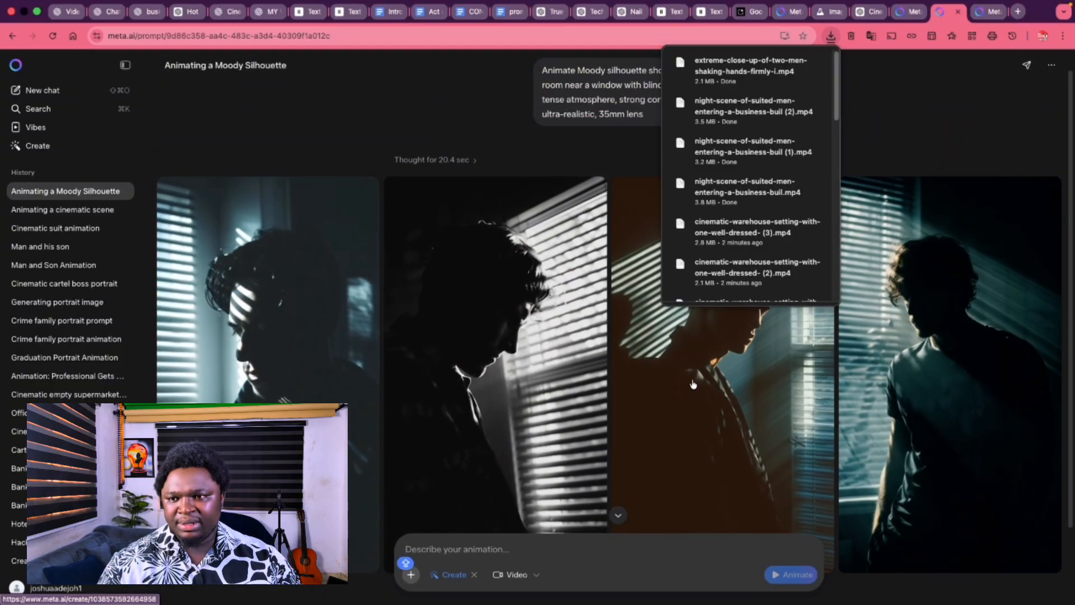
pyautogui.scroll(1, 386, 342)
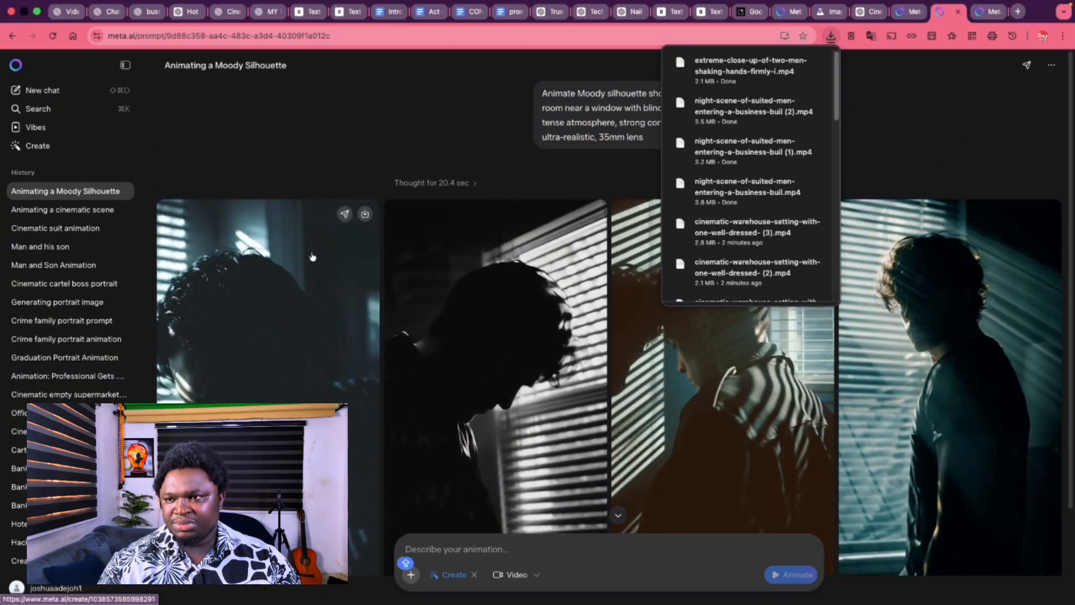
pyautogui.click(364, 214)
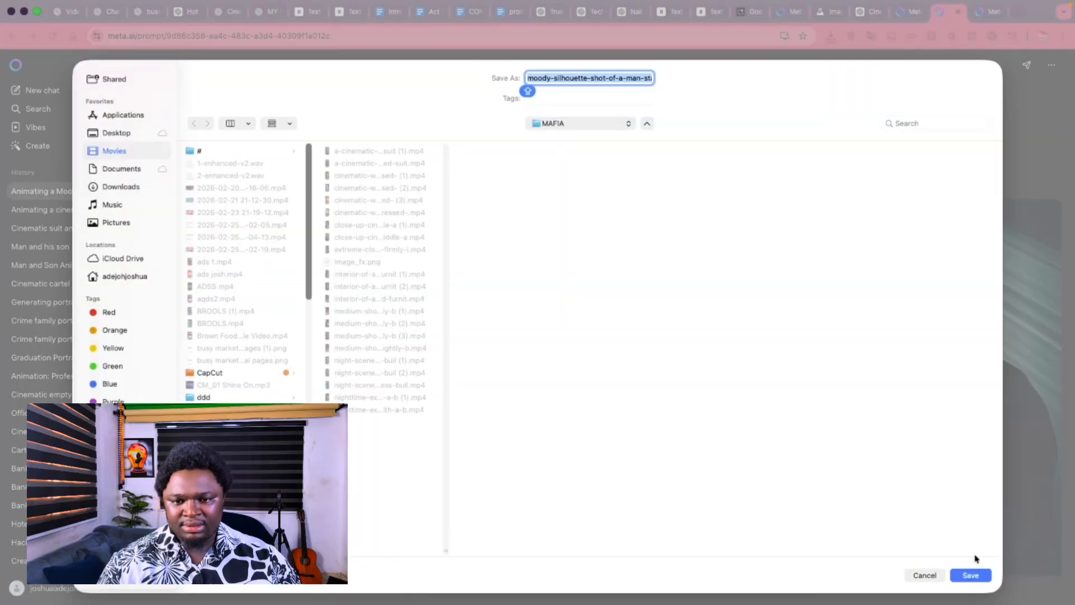
pyautogui.click(968, 575)
# Copy the SHOT 11 restaurant interior prompt from ChatGPT and animate it in the Cinematic suit animation chat in Meta AI.
pyautogui.click(982, 13)
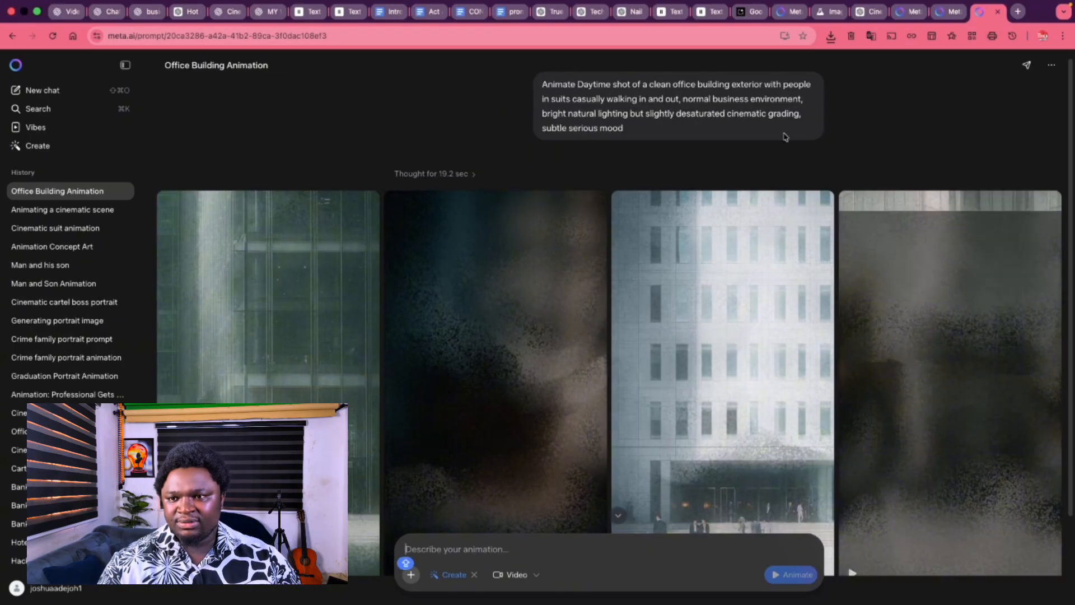
pyautogui.scroll(-2, 420, 408)
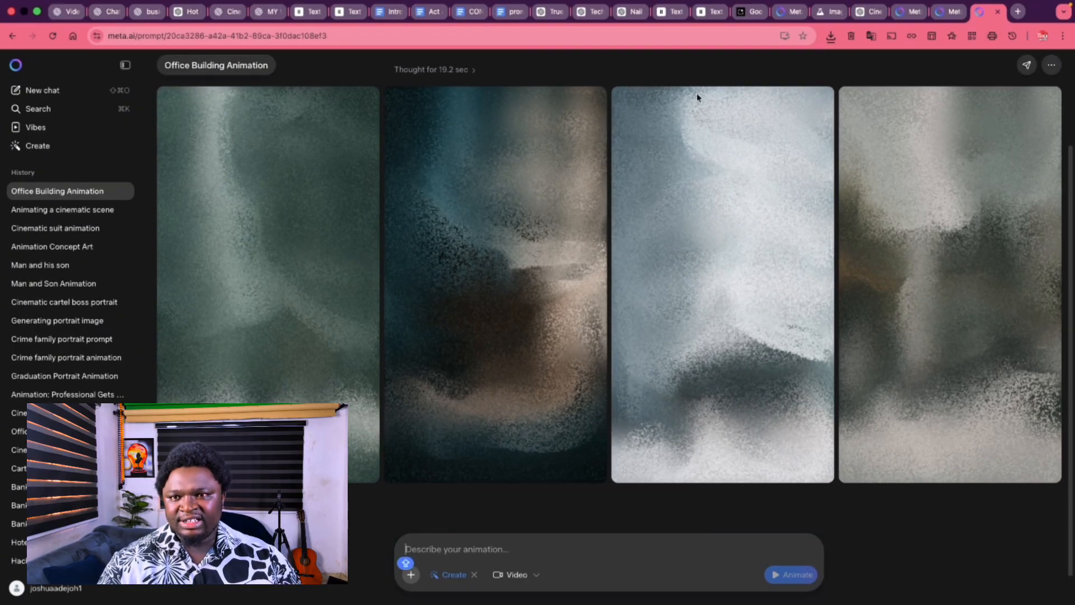
pyautogui.click(862, 13)
pyautogui.scroll(-5, 453, 341)
pyautogui.scroll(3, 454, 341)
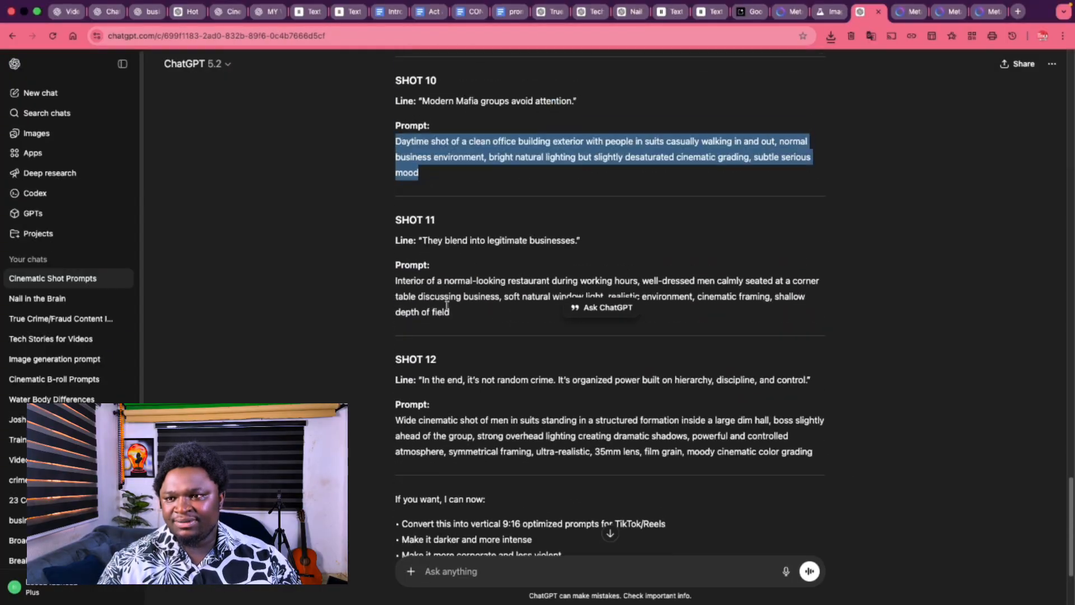
pyautogui.moveTo(392, 280); pyautogui.dragTo(497, 312)
pyautogui.press('cmd+c')
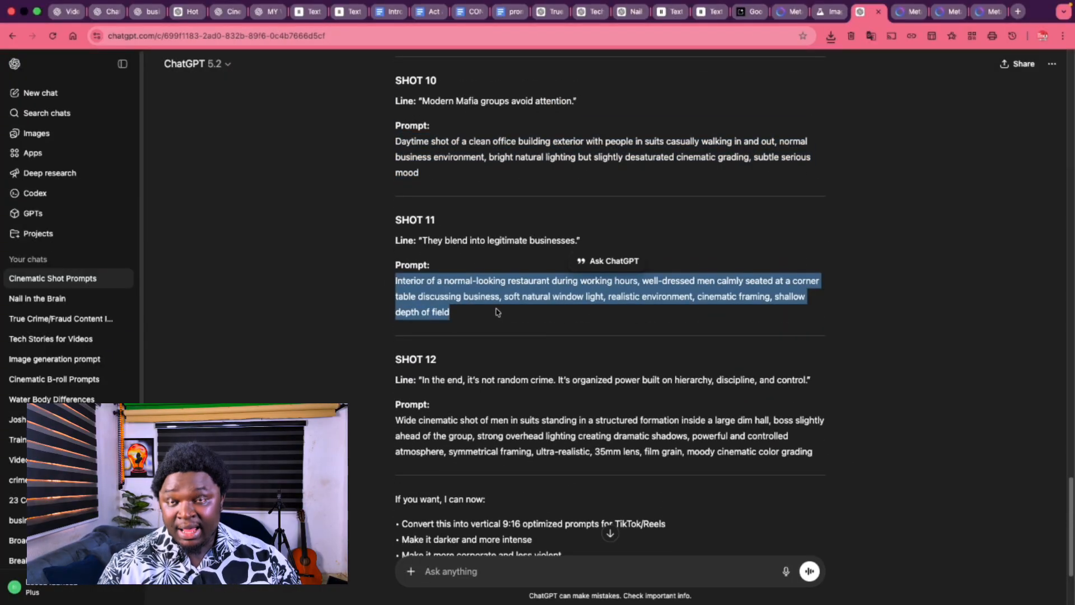
pyautogui.click(788, 11)
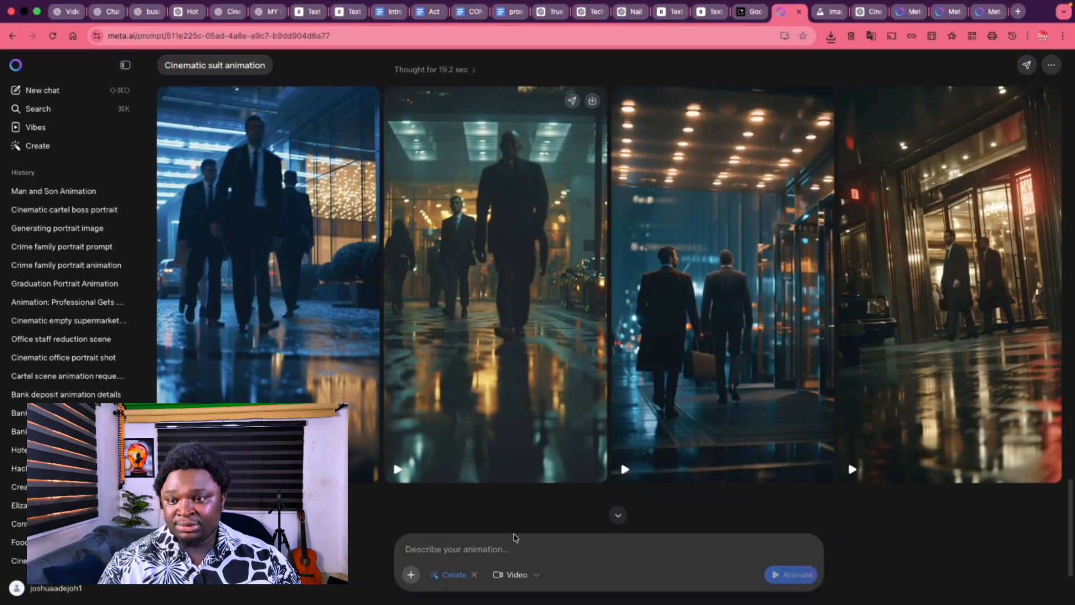
pyautogui.click(510, 556)
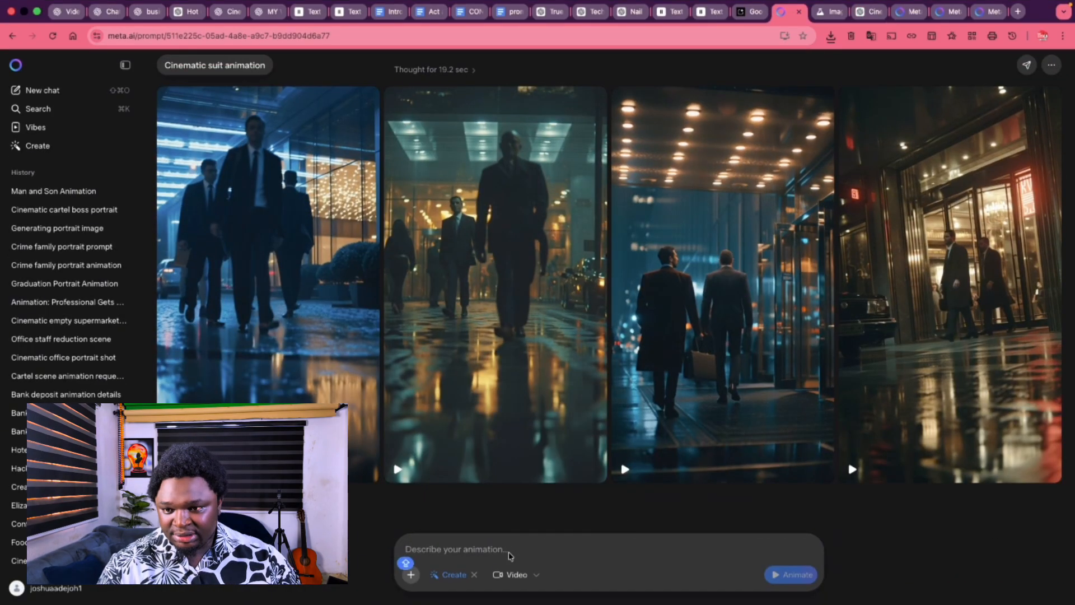
pyautogui.press('cmd+v')
pyautogui.click(778, 582)
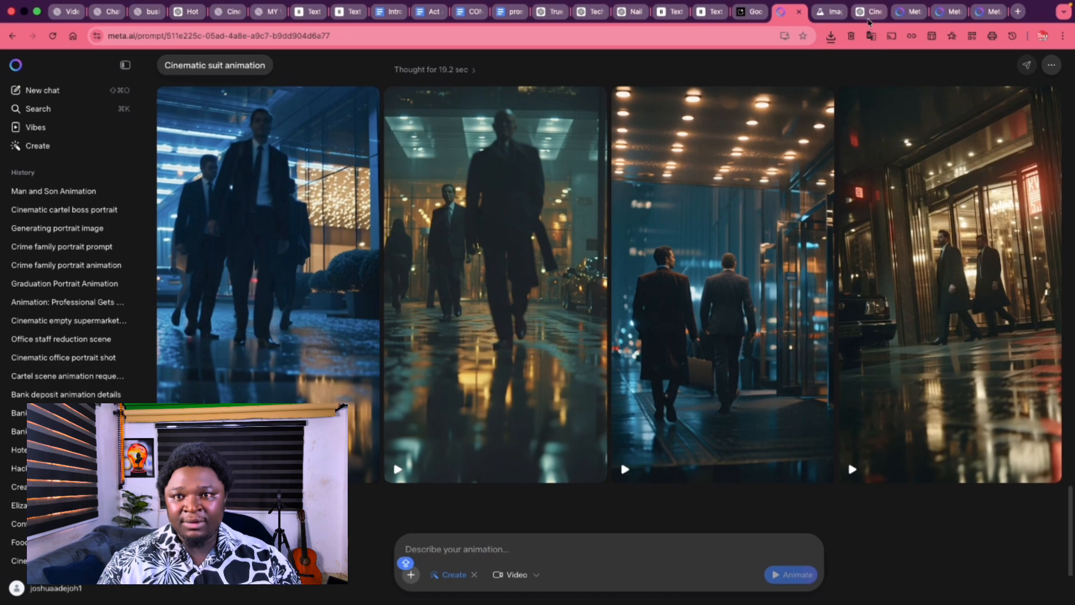
# Copy the SHOT 12 wide dim hall prompt from ChatGPT and animate it in Meta AI's Animating a cinematic scene chat.
pyautogui.click(899, 14)
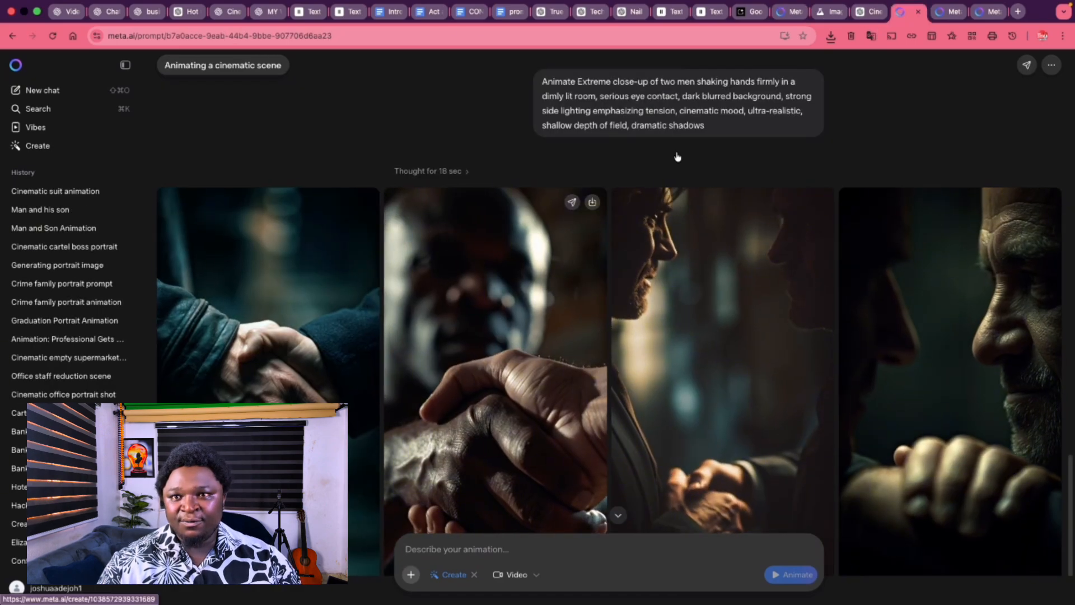
pyautogui.click(852, 13)
pyautogui.scroll(-3, 611, 324)
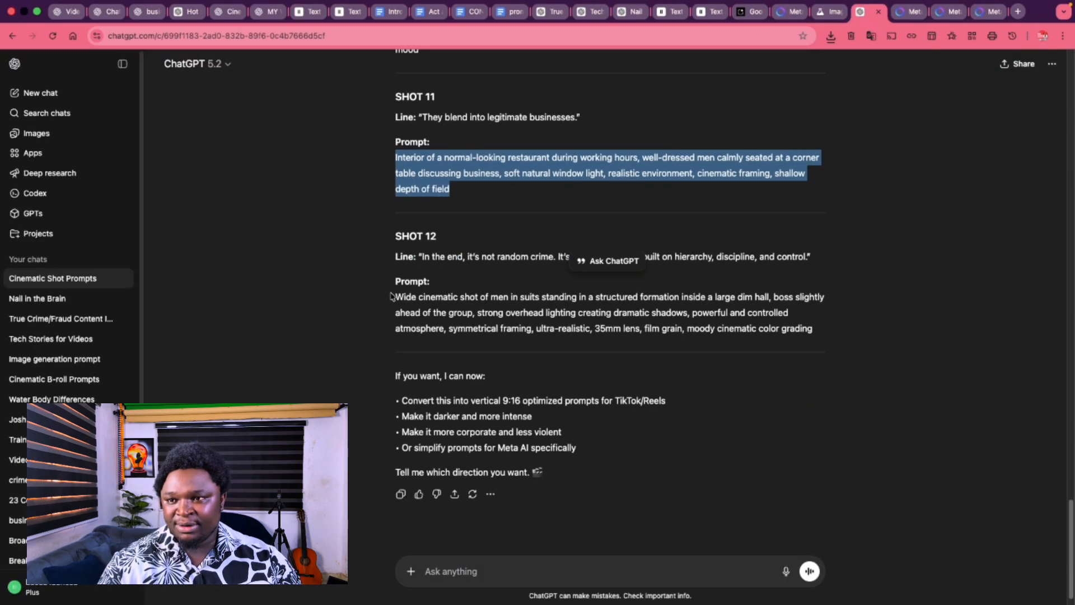
pyautogui.moveTo(394, 297); pyautogui.dragTo(801, 350)
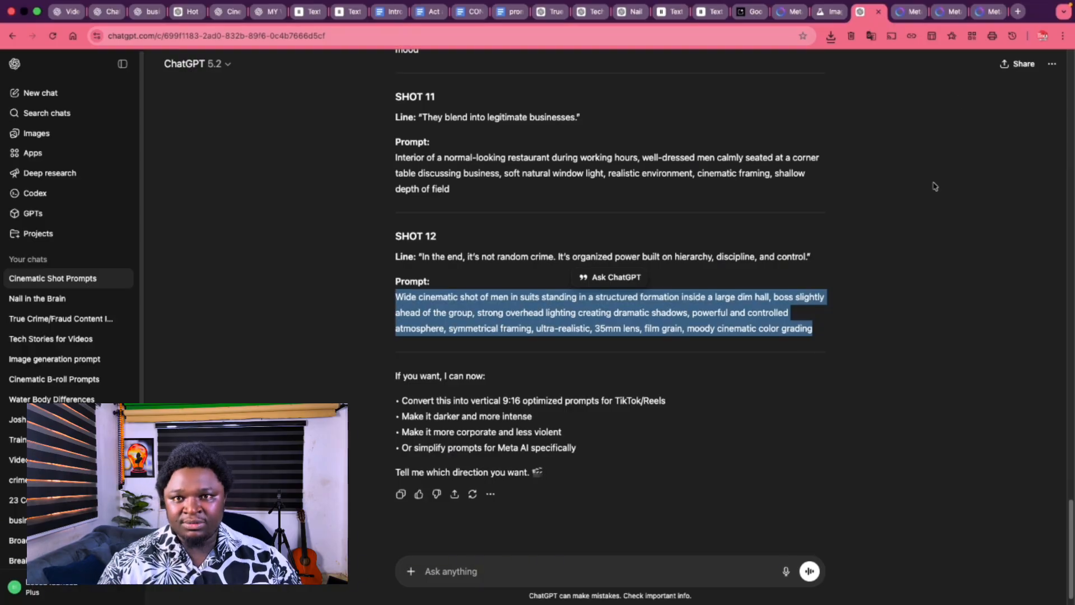
pyautogui.click(904, 10)
pyautogui.scroll(-3, 504, 521)
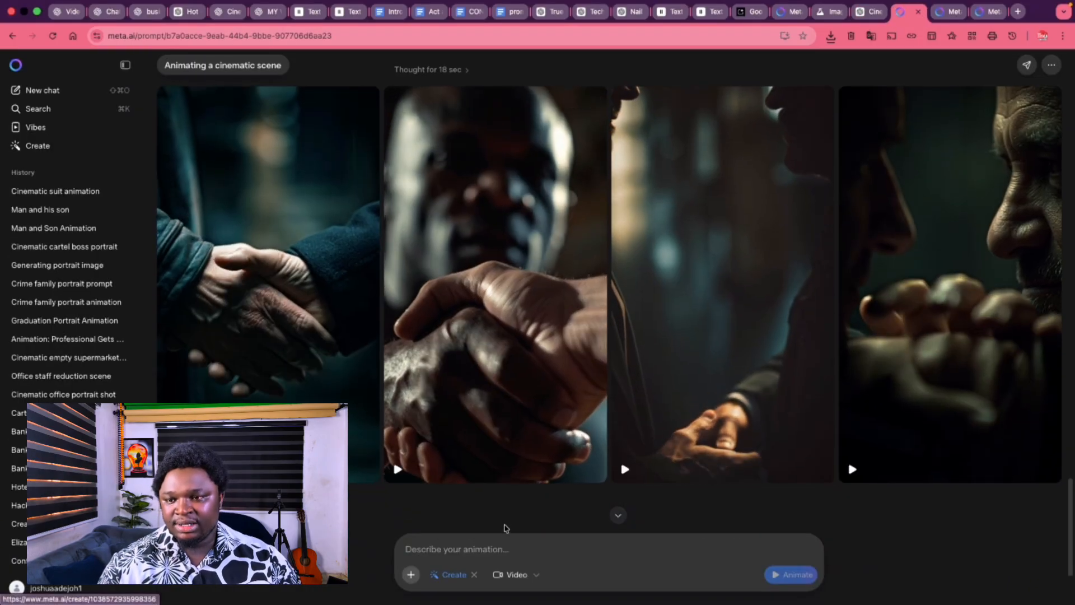
pyautogui.press('super+v')
pyautogui.click(807, 578)
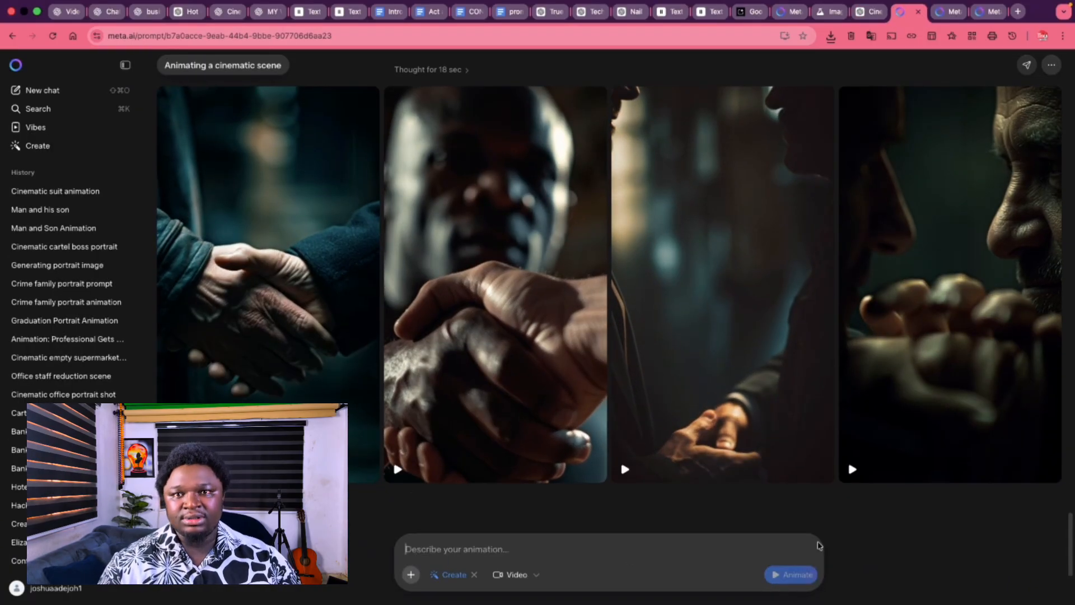
# Close the SHOT 9 silhouette chat and save the third SHOT 10 office building clip to the MAFIA folder.
pyautogui.click(959, 10)
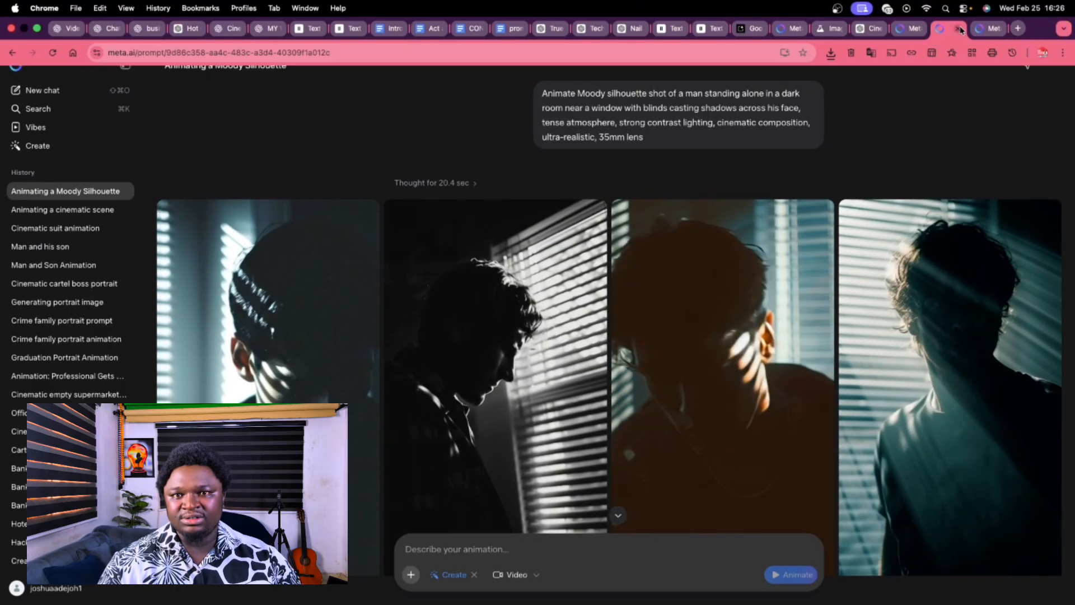
pyautogui.click(959, 29)
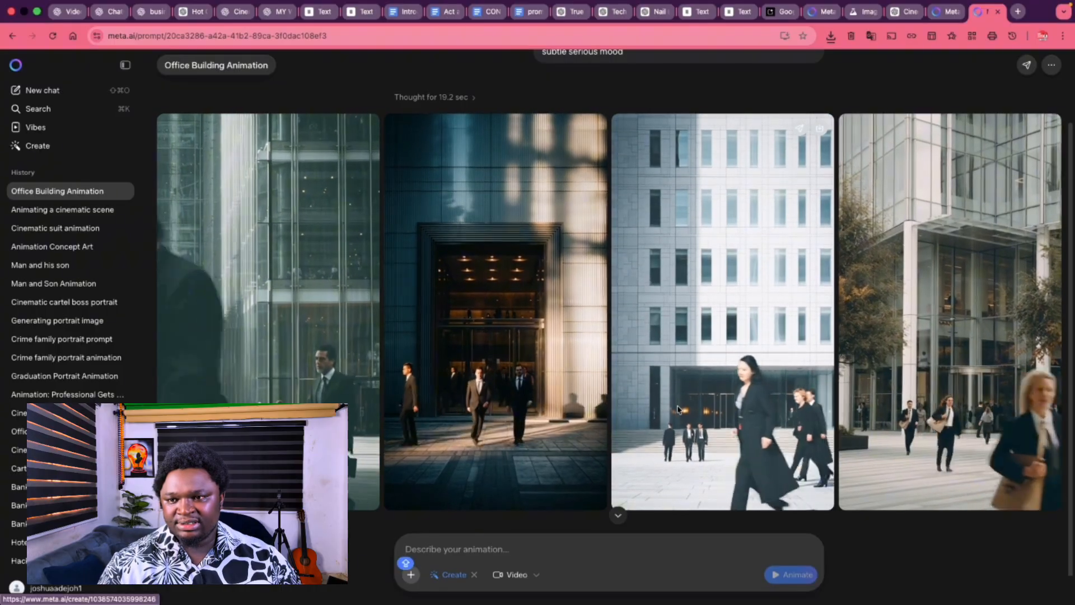
pyautogui.scroll(3, 677, 409)
pyautogui.scroll(-2, 728, 458)
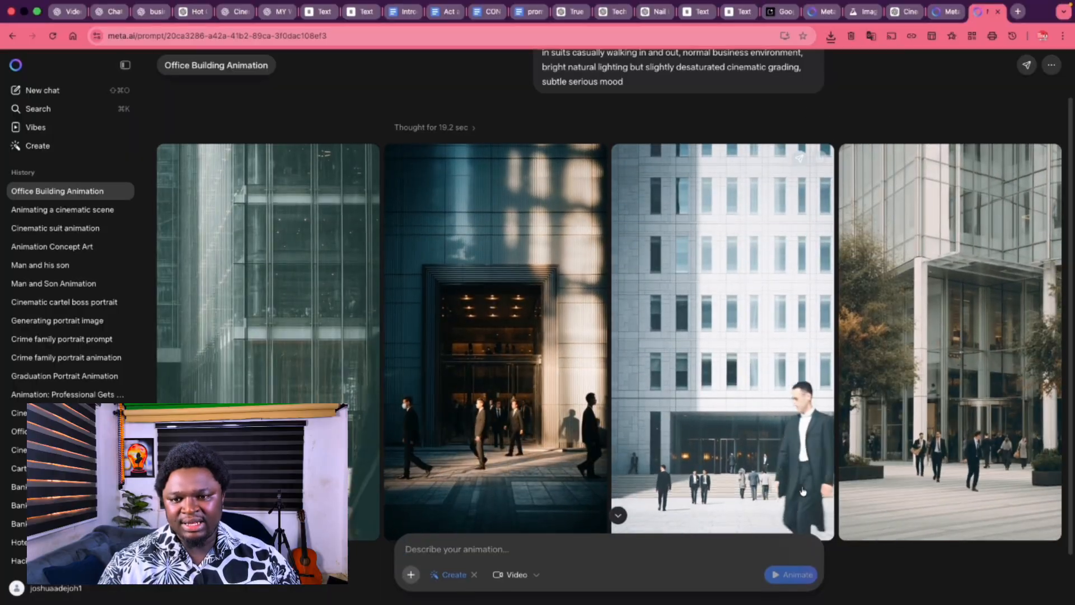
pyautogui.click(813, 523)
pyautogui.click(971, 575)
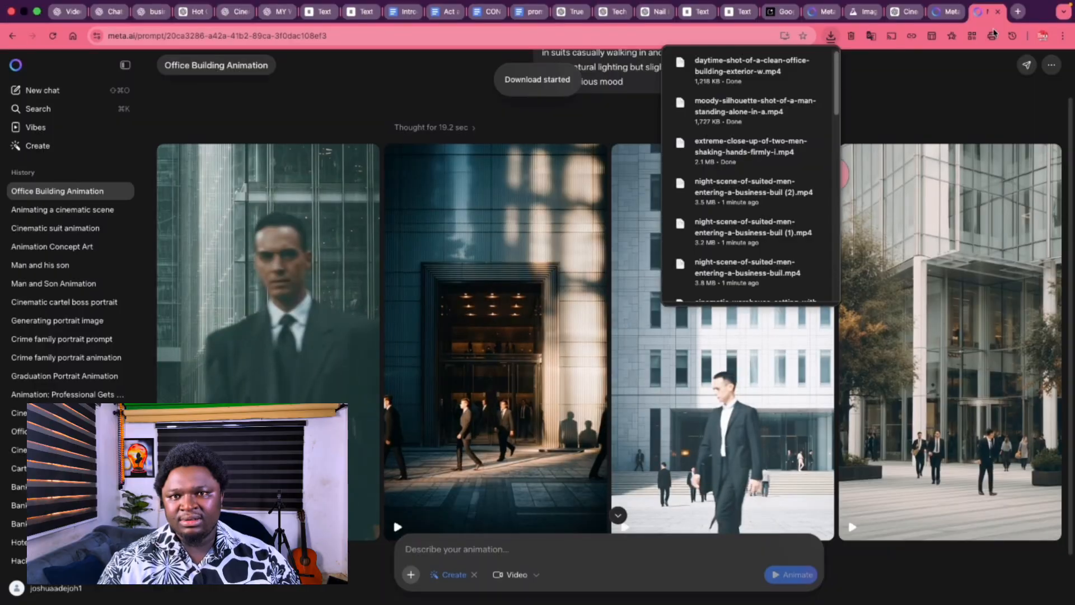
# Check and close the open Meta AI chats Office Building Animation, Cinematic suit animation and Animating a cinematic scene.
pyautogui.click(1000, 28)
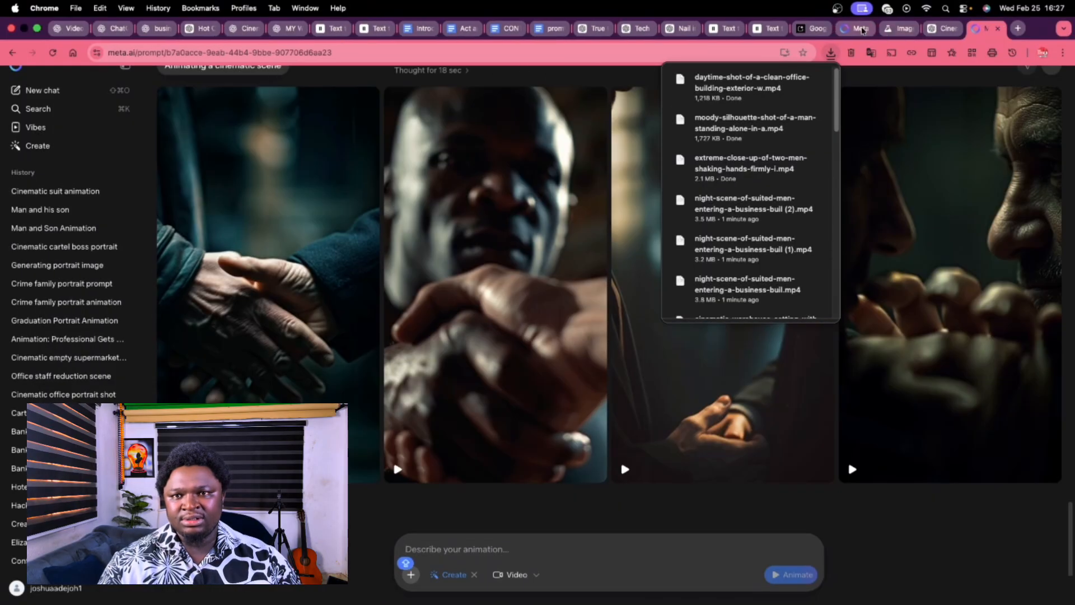
pyautogui.click(861, 28)
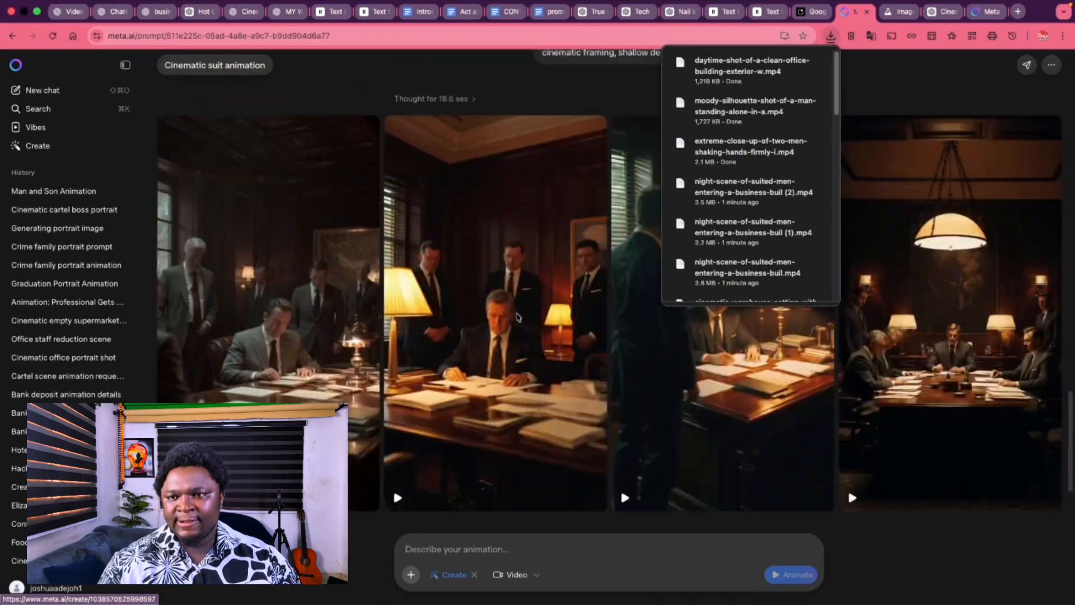
pyautogui.scroll(-10, 518, 317)
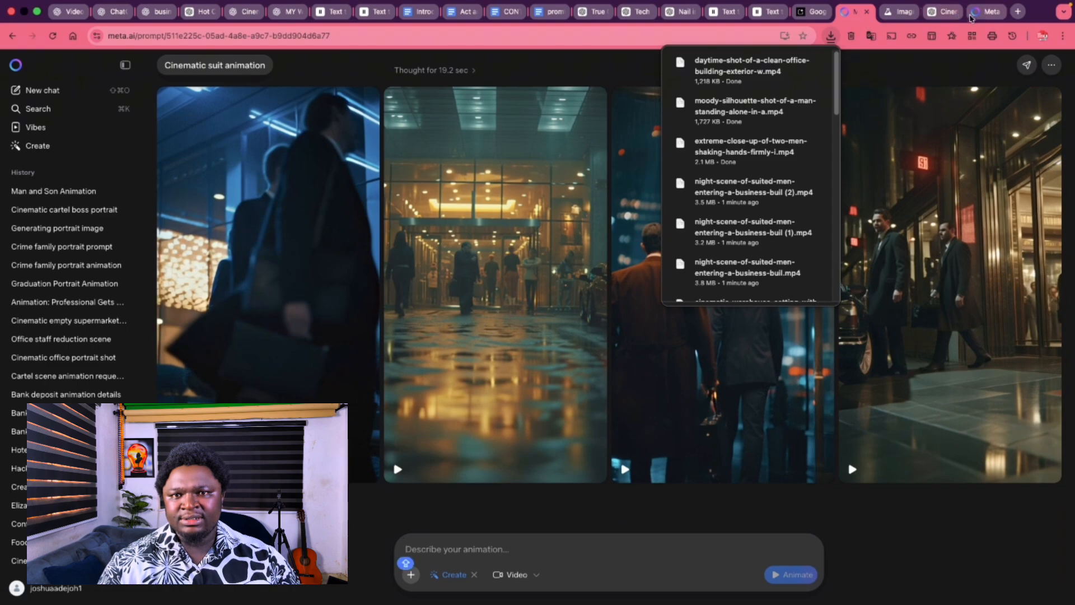
pyautogui.click(972, 17)
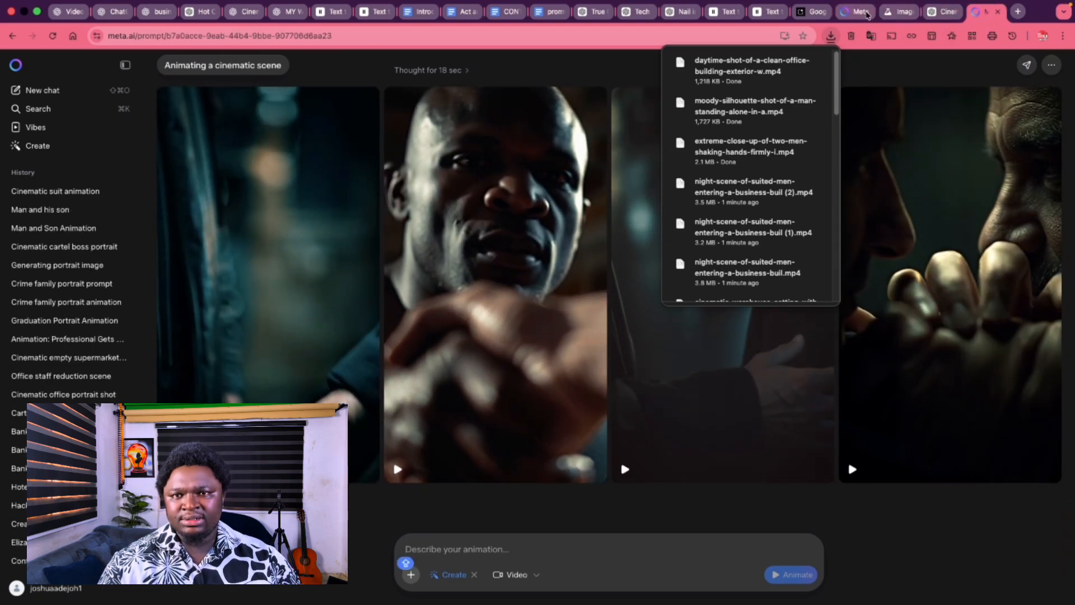
pyautogui.click(862, 12)
pyautogui.click(870, 12)
pyautogui.click(958, 13)
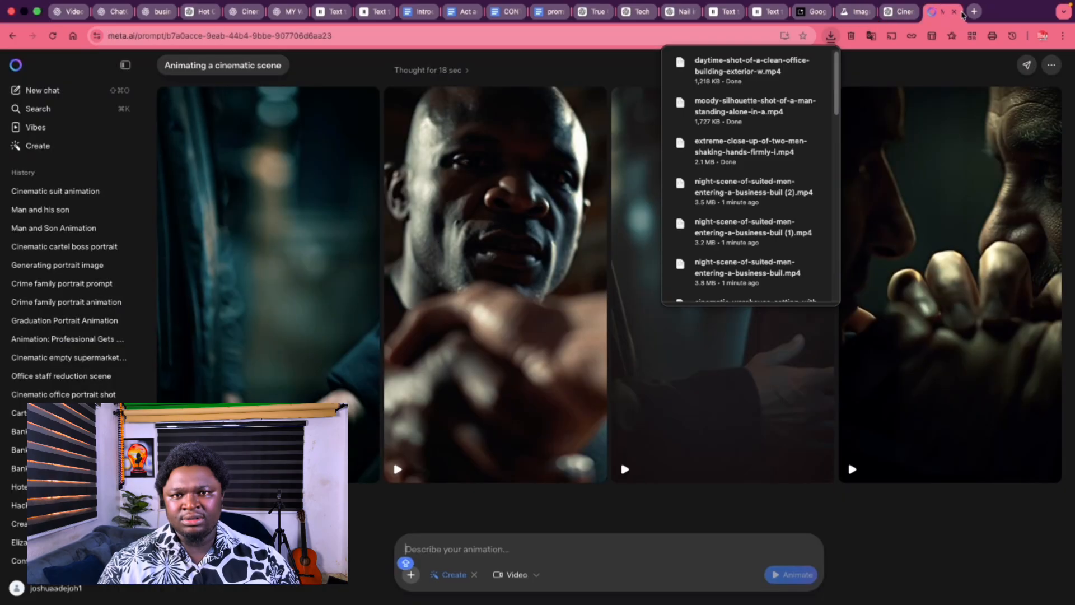
pyautogui.click(957, 13)
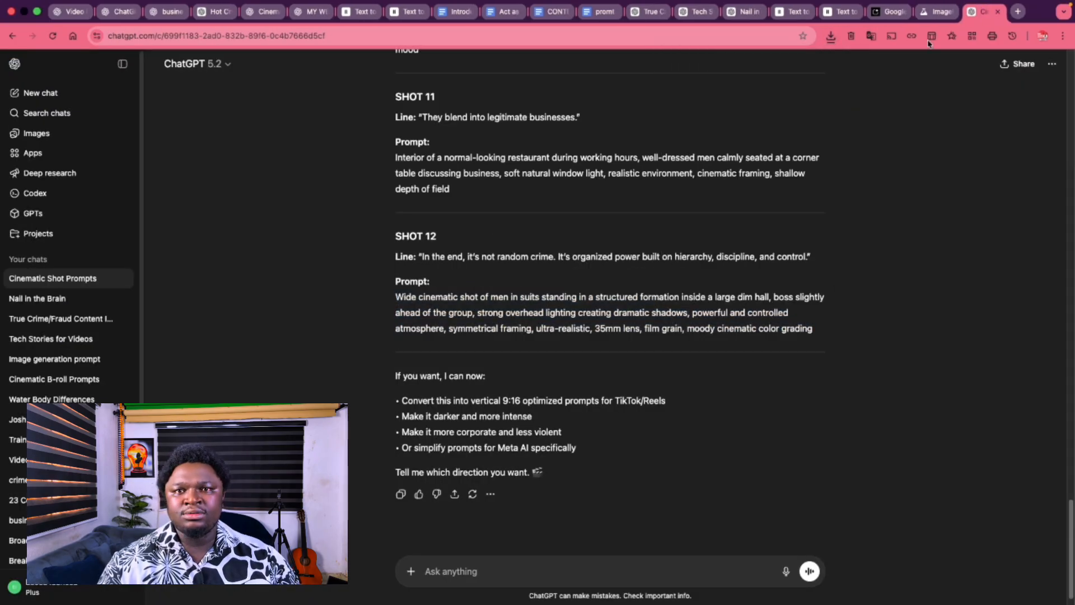
# Open Meta AI in a new browser tab and set its composer to video creation.
pyautogui.click(1020, 11)
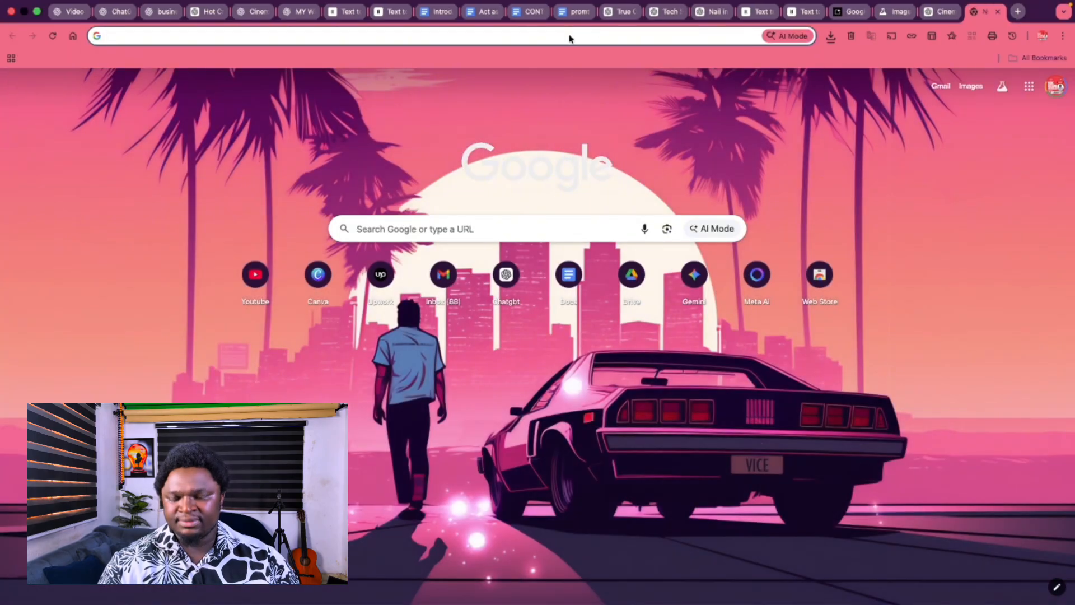
pyautogui.click(569, 36)
pyautogui.write('MET')
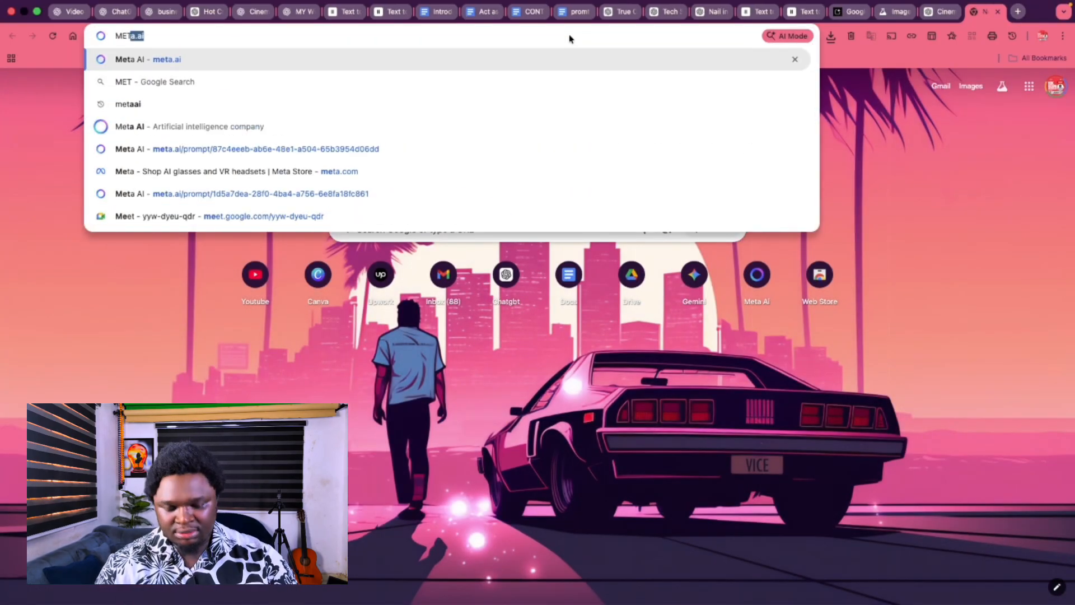
pyautogui.press('Return')
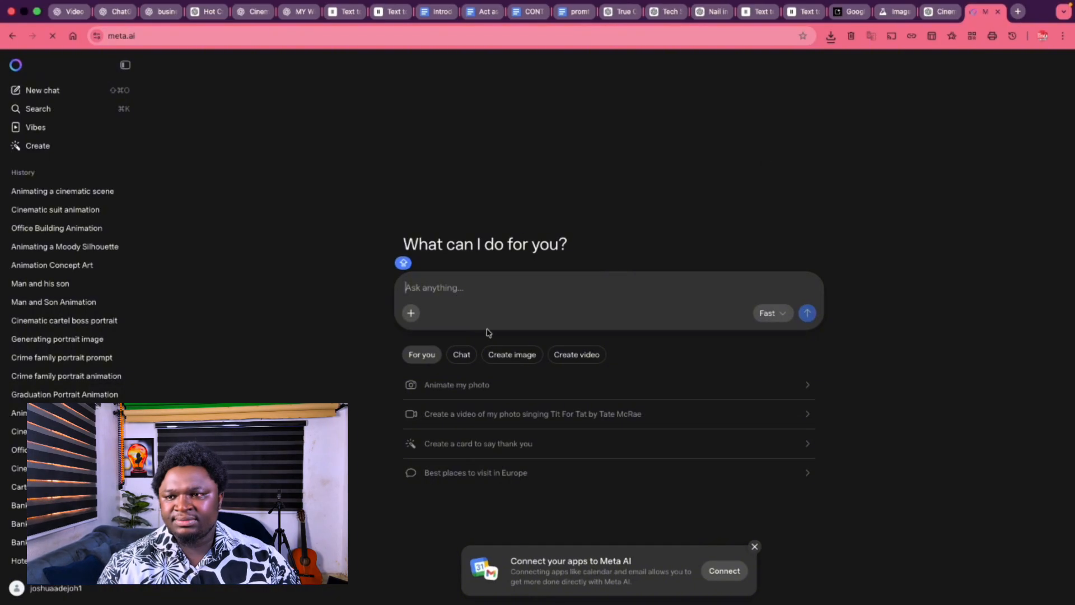
pyautogui.click(412, 313)
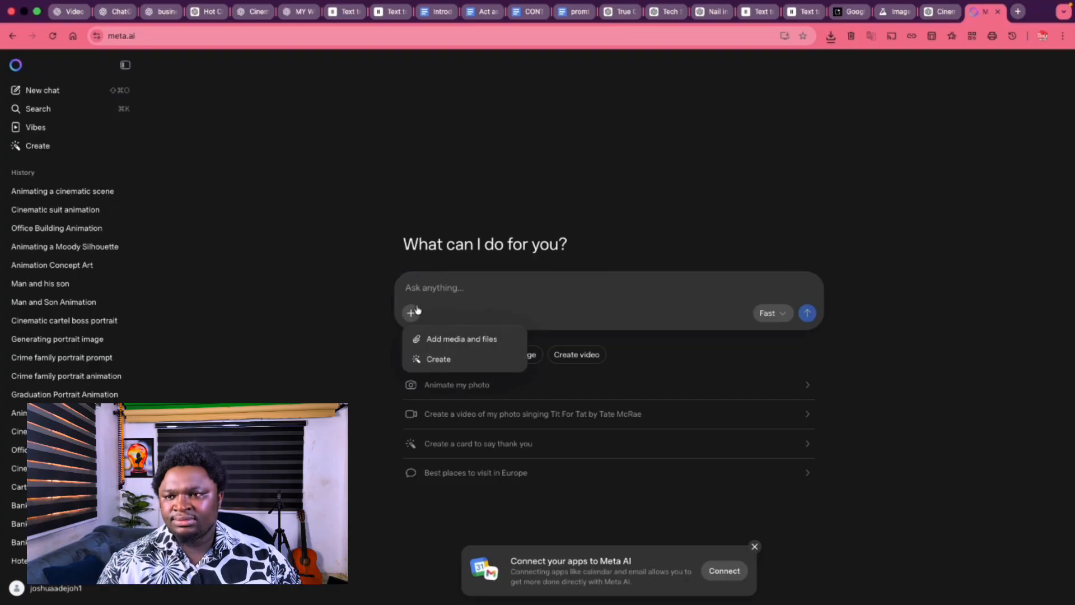
pyautogui.click(439, 359)
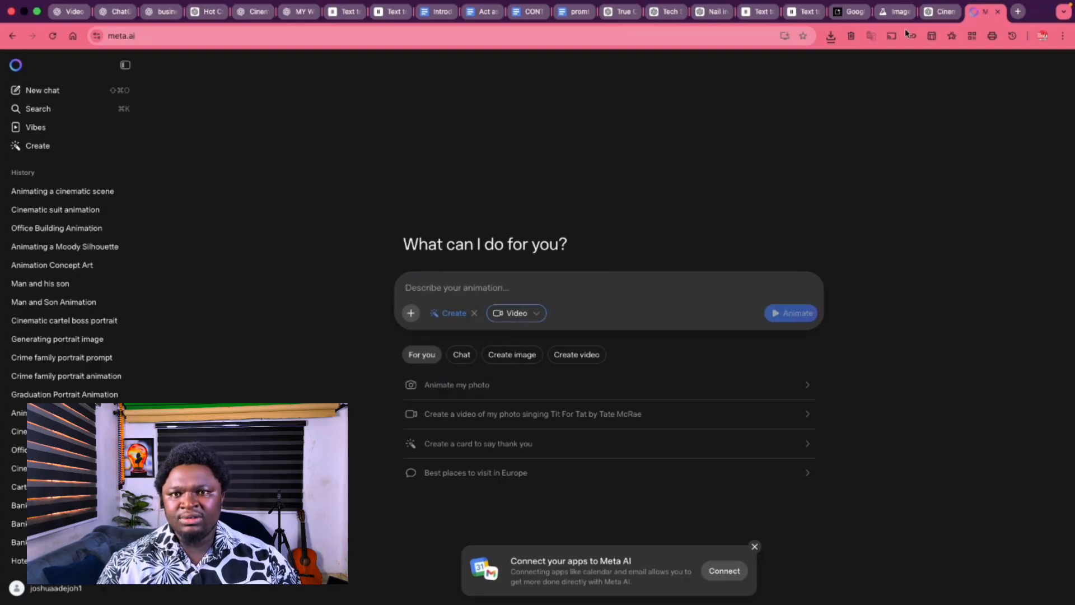
# Copy the SHOT 11 prompt for the normal-looking restaurant interior from the ChatGPT conversation.
pyautogui.click(944, 15)
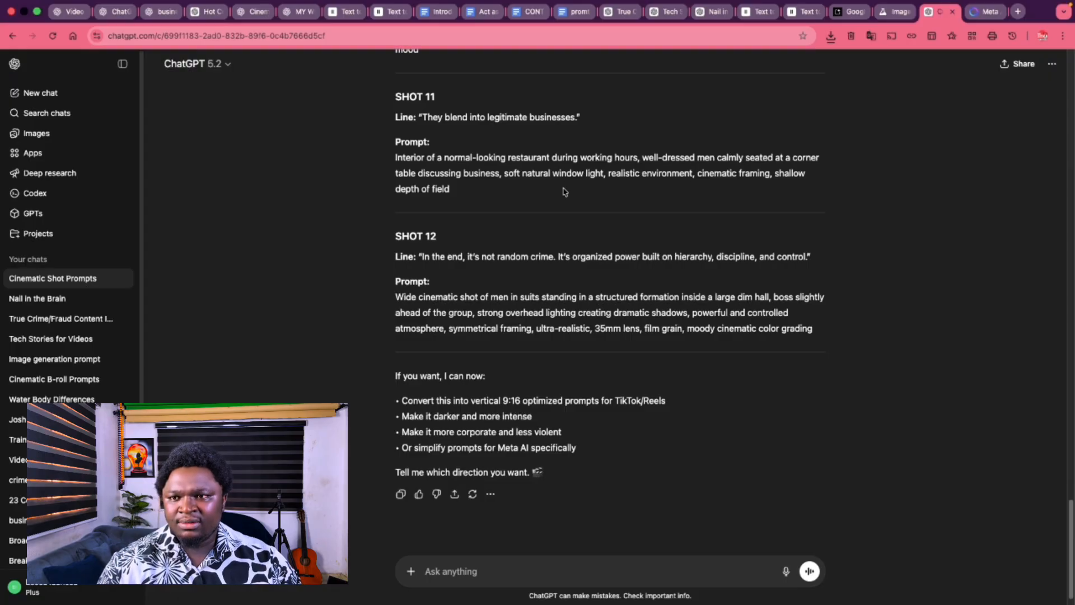
pyautogui.moveTo(451, 189); pyautogui.dragTo(352, 160)
pyautogui.press('cmd+c')
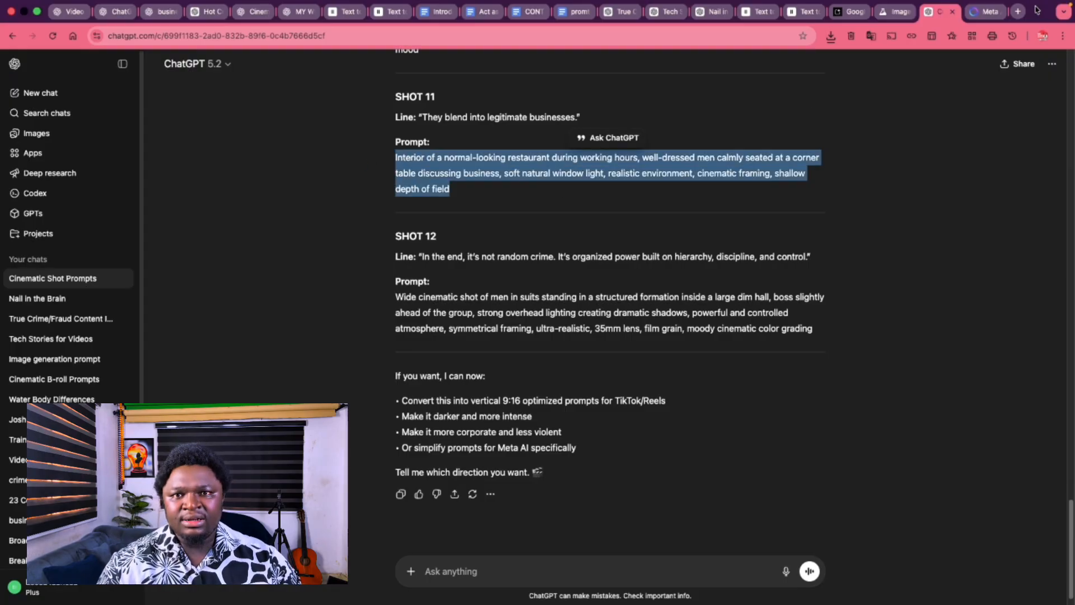
# Switch to Meta AI and generate a video from the copied Shot 11 restaurant prompt.
pyautogui.click(978, 15)
pyautogui.click(534, 285)
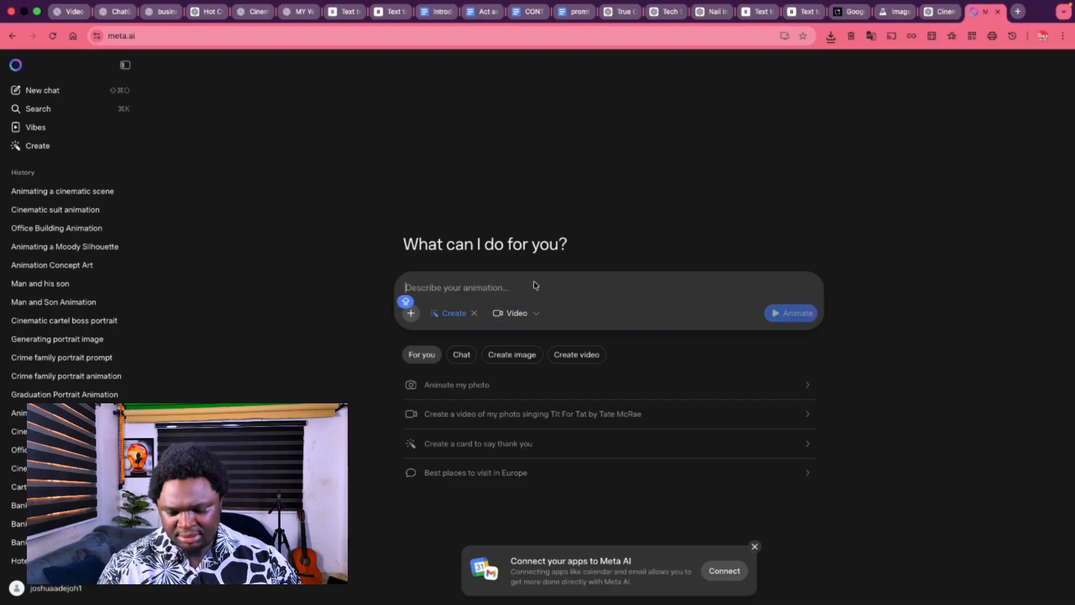
pyautogui.press('cmd+v')
pyautogui.click(804, 346)
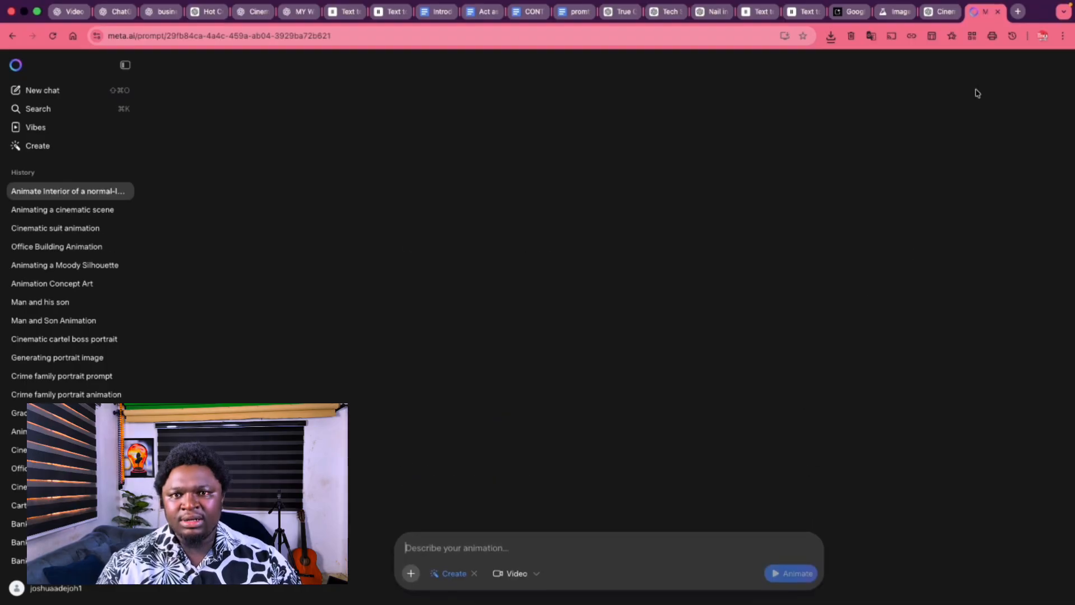
# Open meta.ai in a new browser tab for a second generation.
pyautogui.click(1018, 11)
pyautogui.click(507, 37)
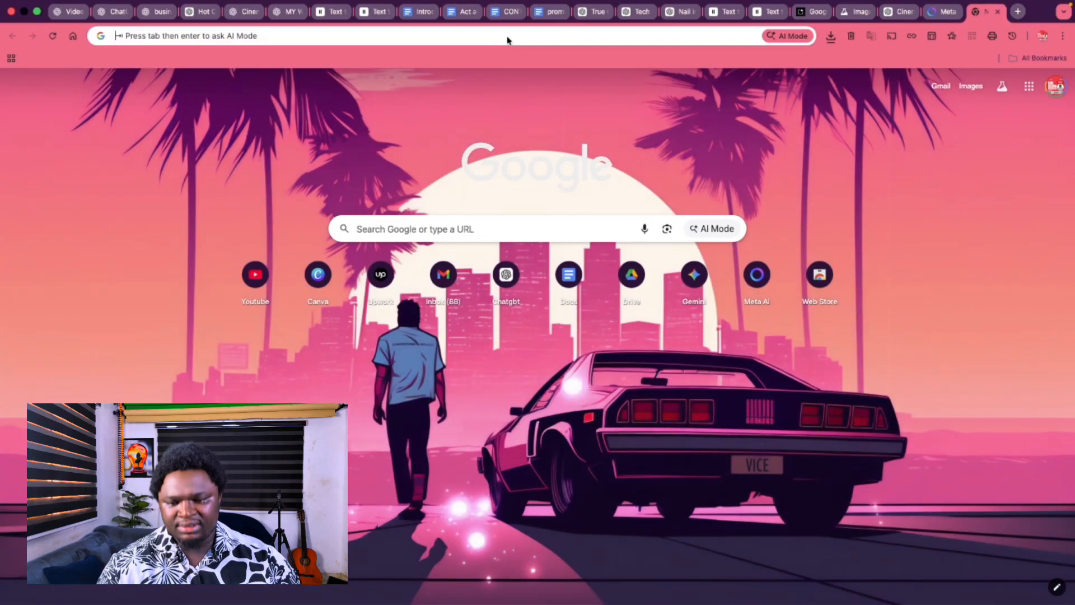
pyautogui.write('MEA')
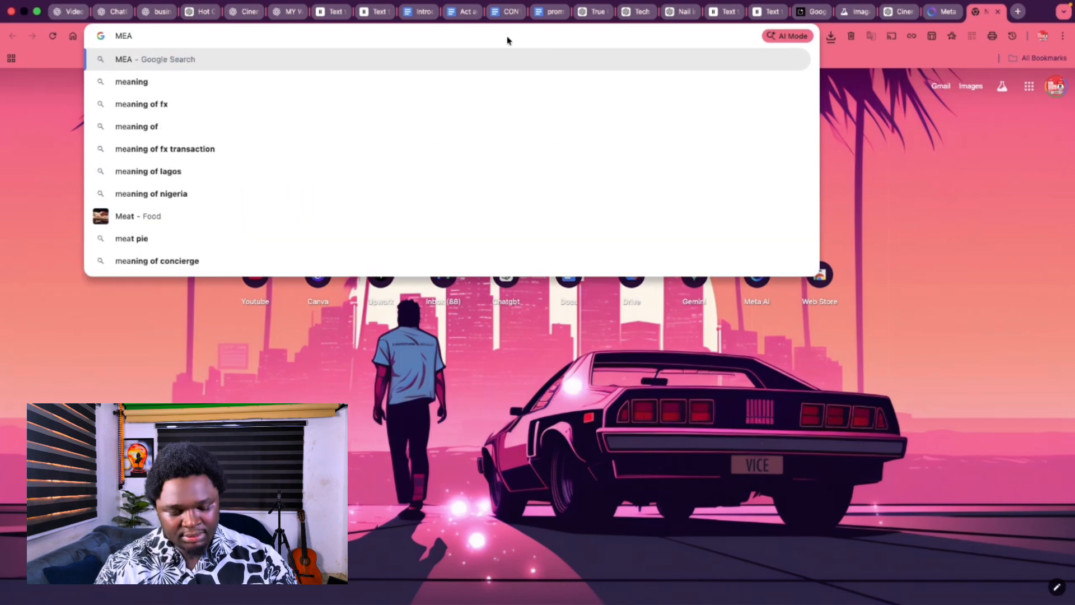
pyautogui.press('BackSpace')
pyautogui.write('TA.ai')
pyautogui.press('Return')
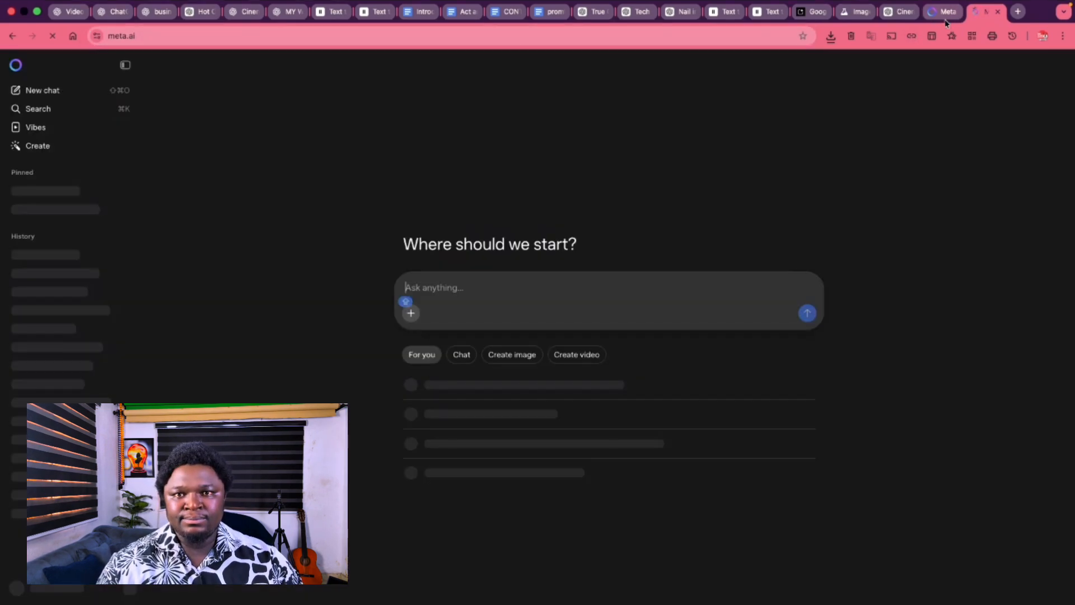
# Copy the Shot 12 prompt from the ChatGPT conversation and return to the new Meta AI chat.
pyautogui.click(899, 12)
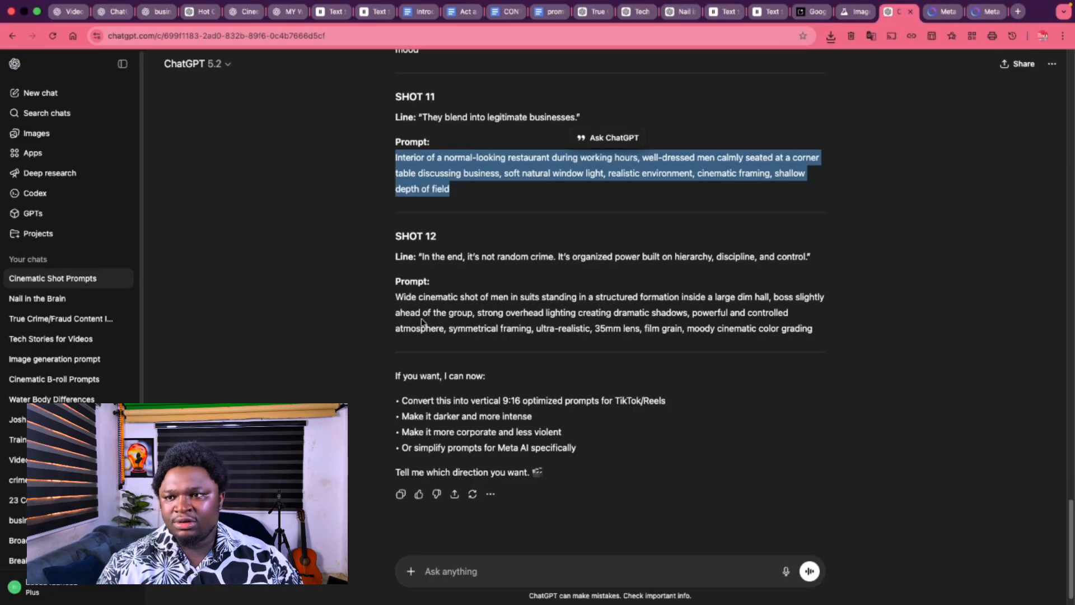
pyautogui.moveTo(391, 304); pyautogui.dragTo(639, 348)
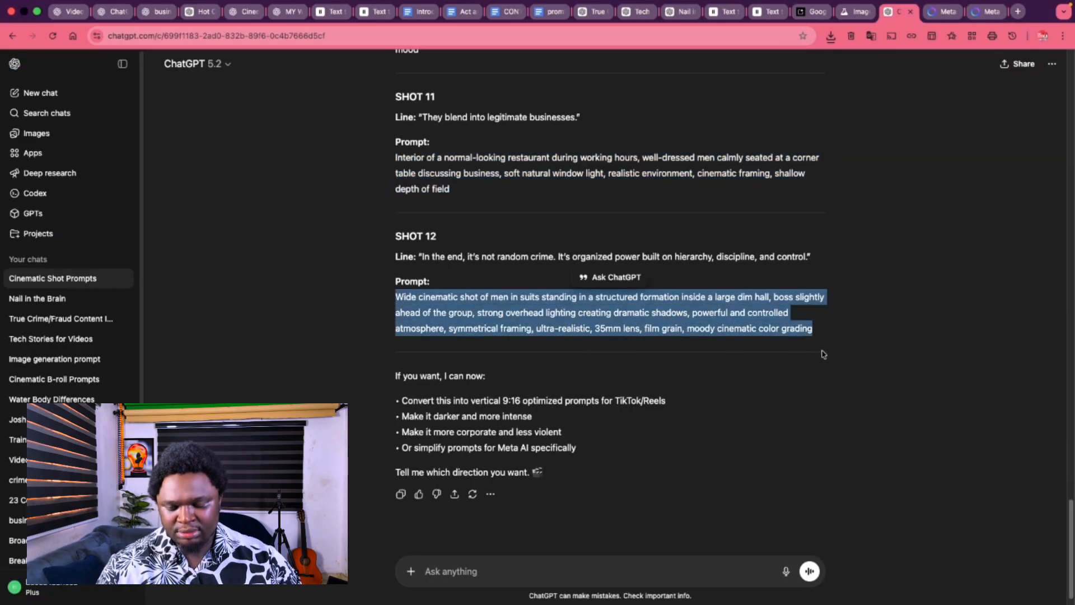
pyautogui.click(980, 17)
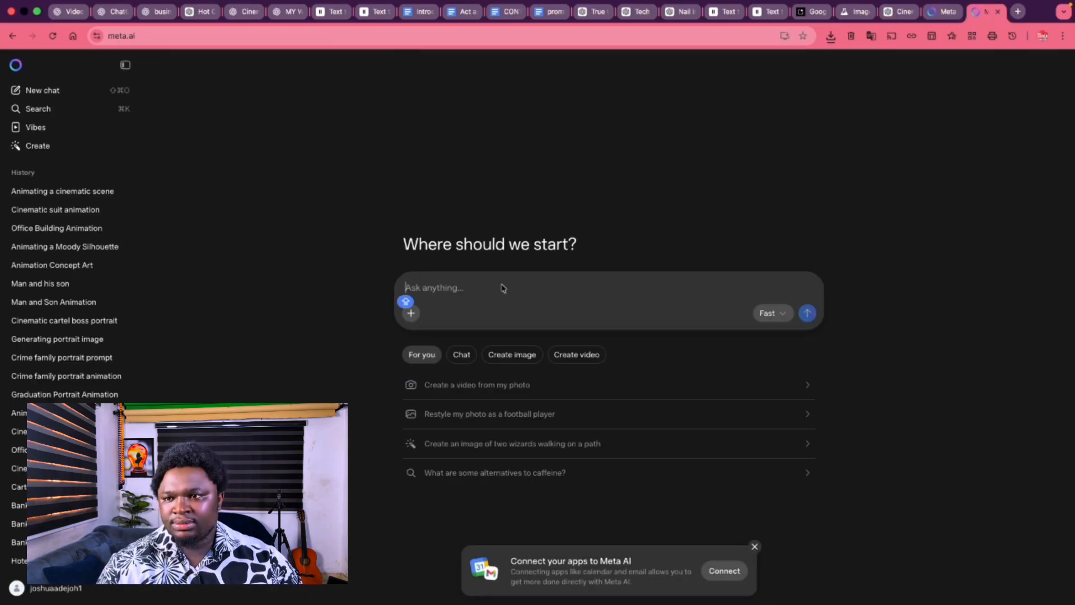
# Set the creation type to Video and animate the pasted Shot 12 prompt of suited men in a dim hall.
pyautogui.click(409, 314)
pyautogui.click(441, 357)
pyautogui.click(501, 313)
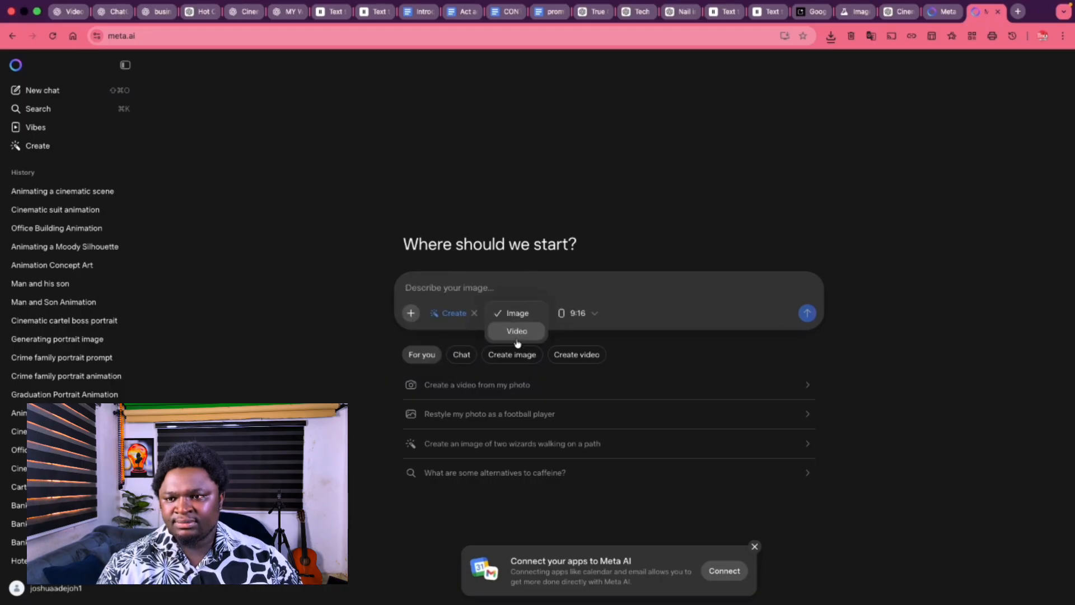
pyautogui.click(516, 332)
pyautogui.press('super+v')
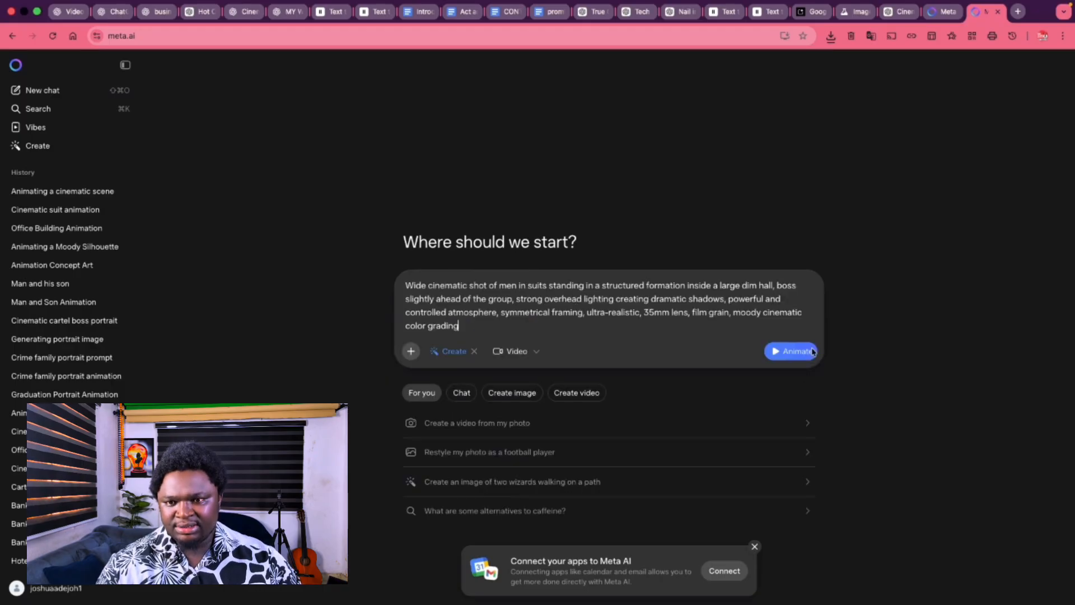
pyautogui.click(804, 354)
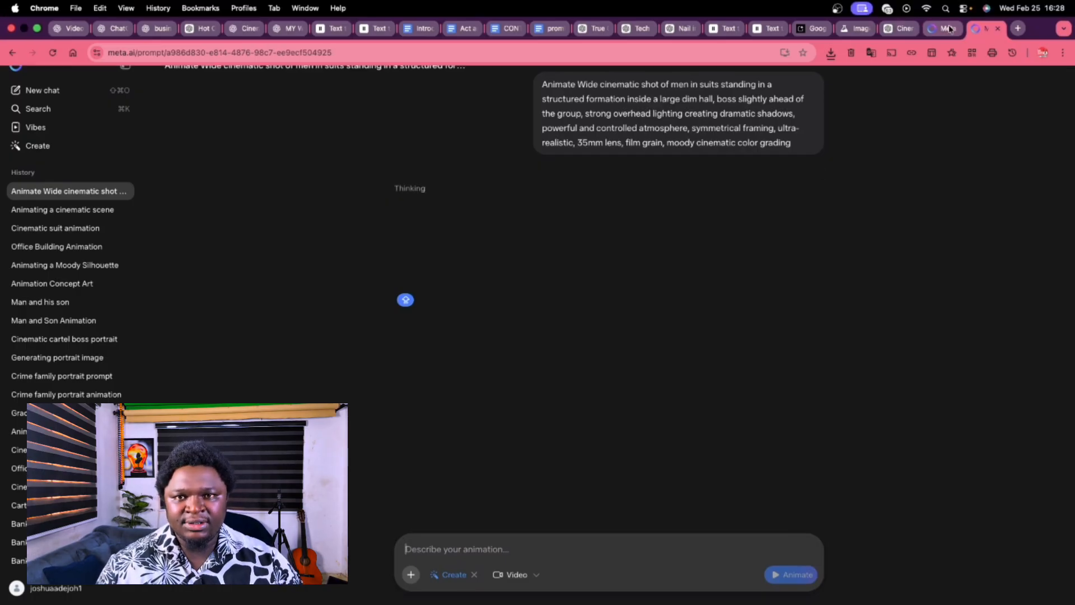
# Check the progress of the restaurant and dim hall animations in Meta AI and view the ImageFX images.
pyautogui.click(942, 29)
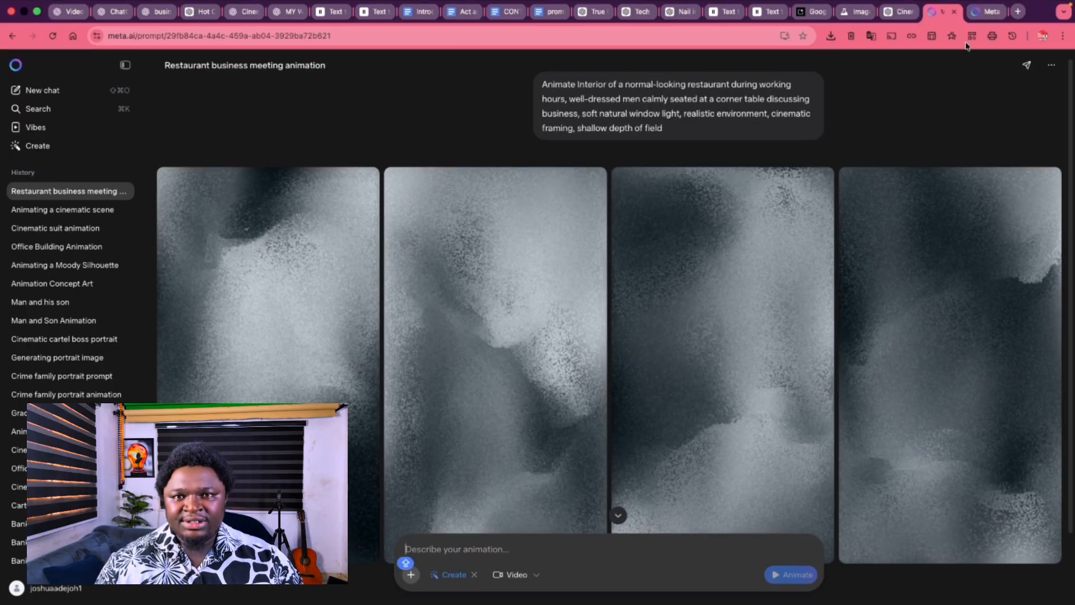
pyautogui.click(984, 13)
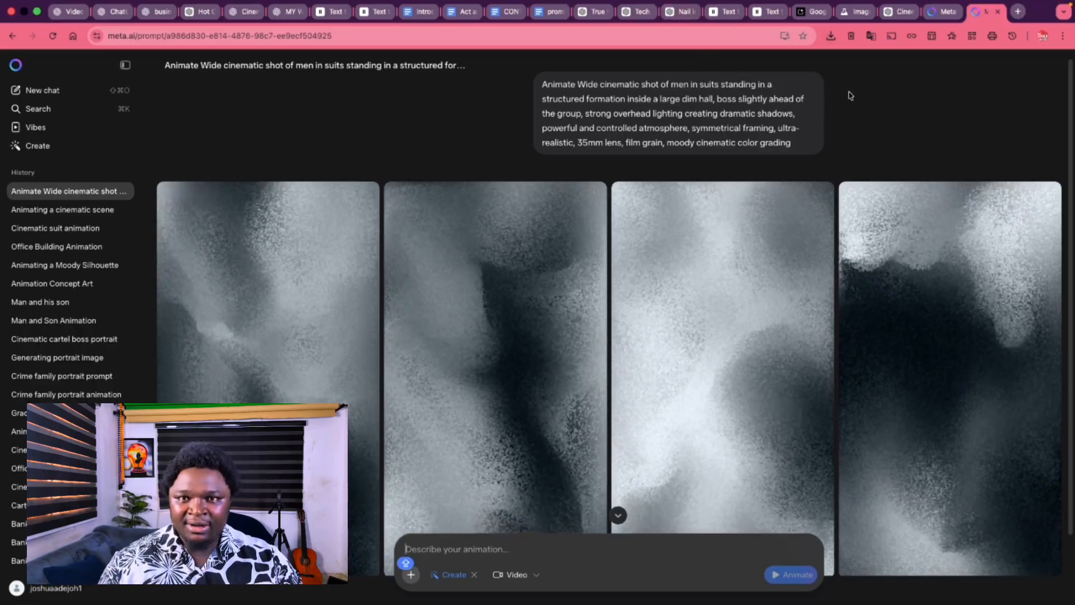
pyautogui.click(855, 12)
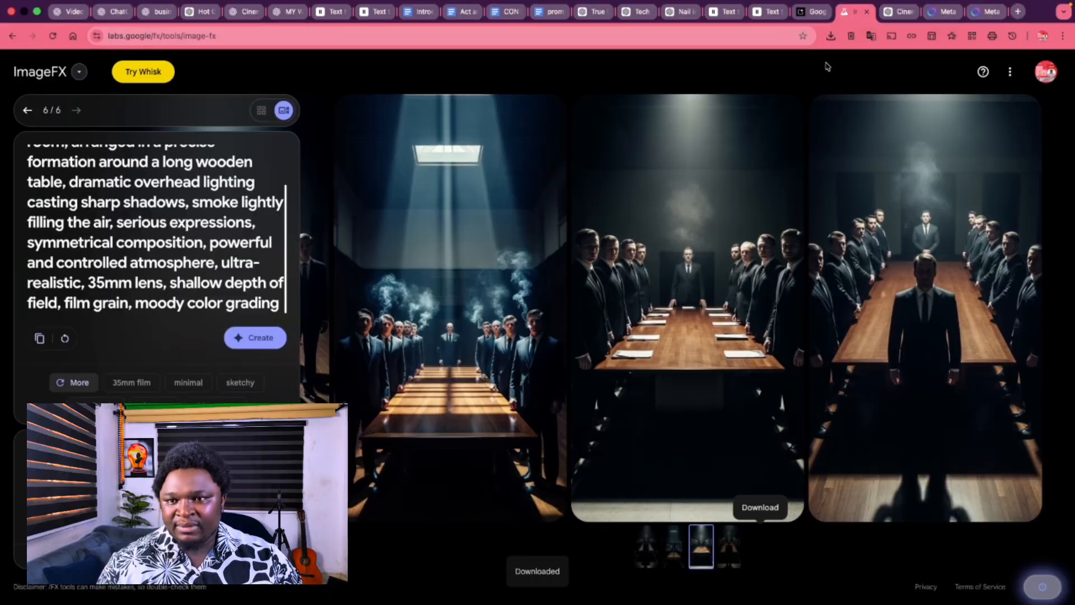
# Switch to ChatGPT and ask "CAN I EXPLAIN THE SHOT I WANT AND YOU HELP ME WITHTHE PROMT?".
pyautogui.click(896, 12)
pyautogui.scroll(-1, 616, 440)
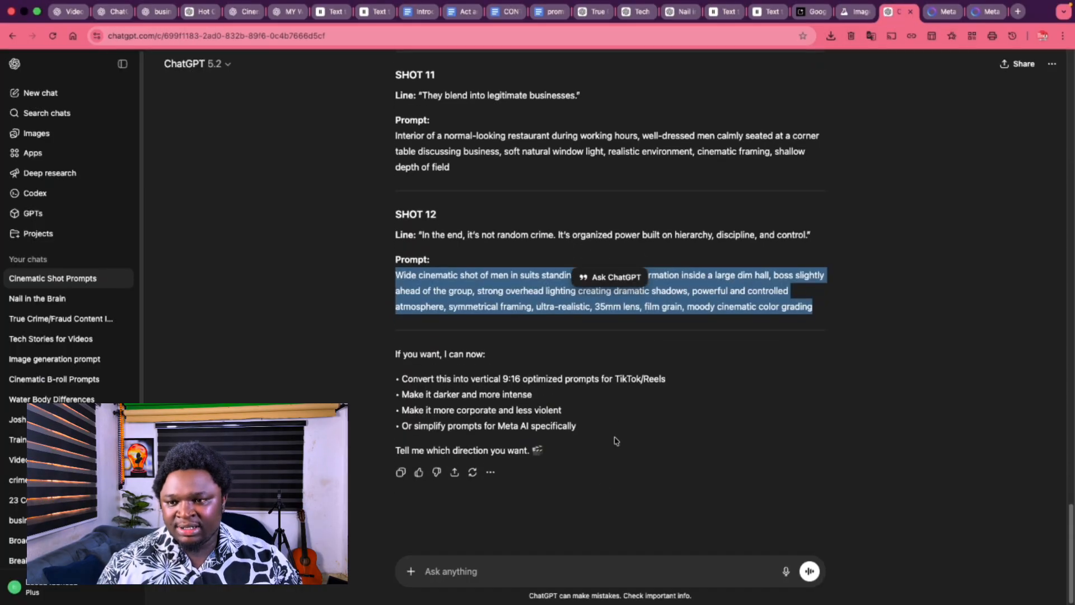
pyautogui.click(565, 576)
pyautogui.write('CAN I EXPLAIN THE SHOT I W')
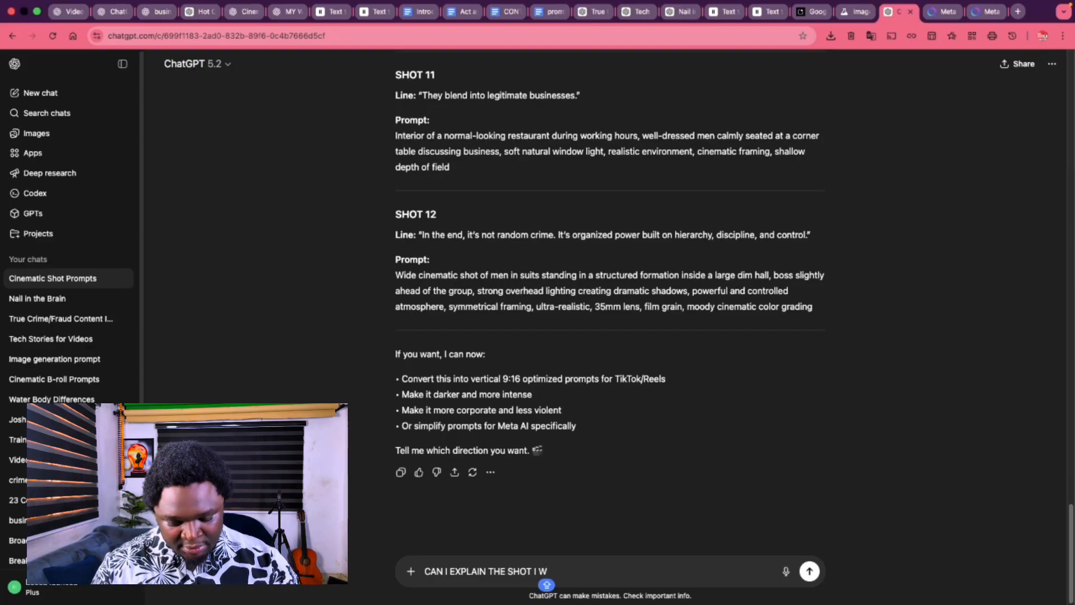
pyautogui.write('ANT AND YOU')
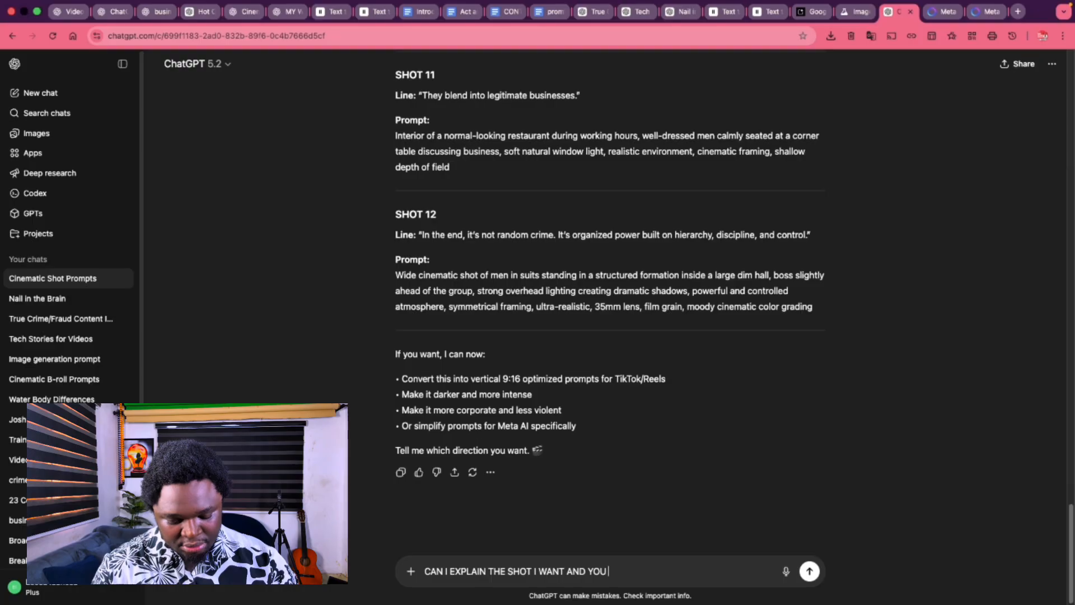
pyautogui.write(' HELP ME WITHTHE P')
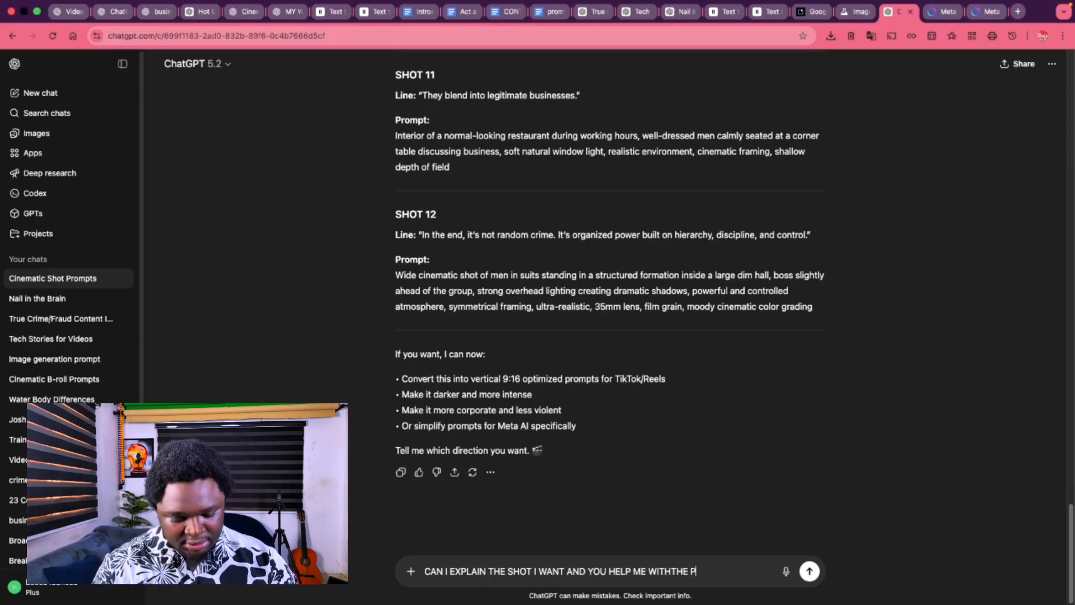
pyautogui.write('ROMT')
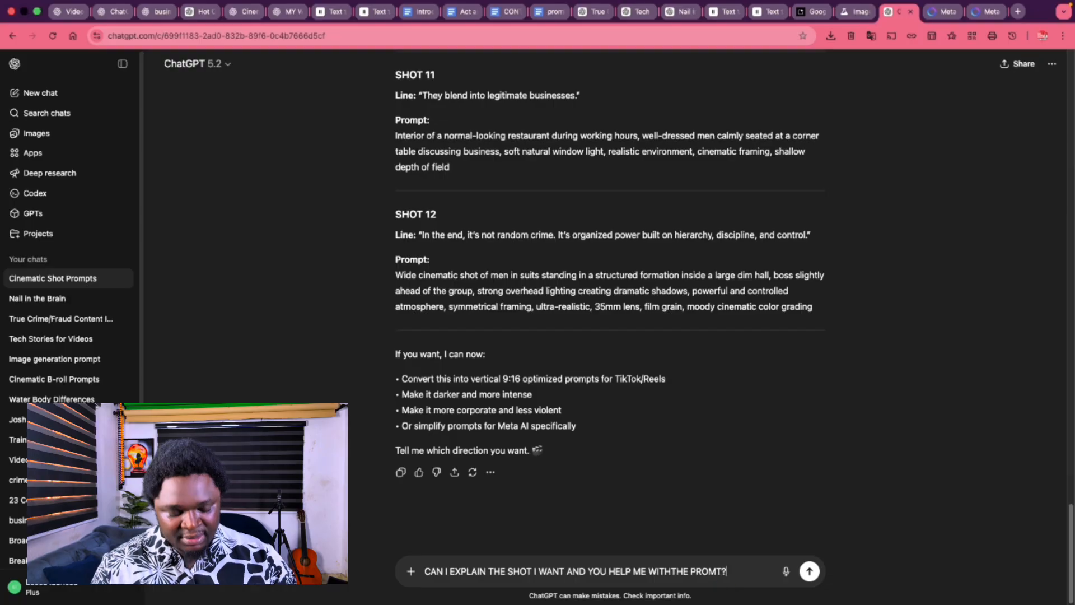
pyautogui.write('?')
pyautogui.press('Return')
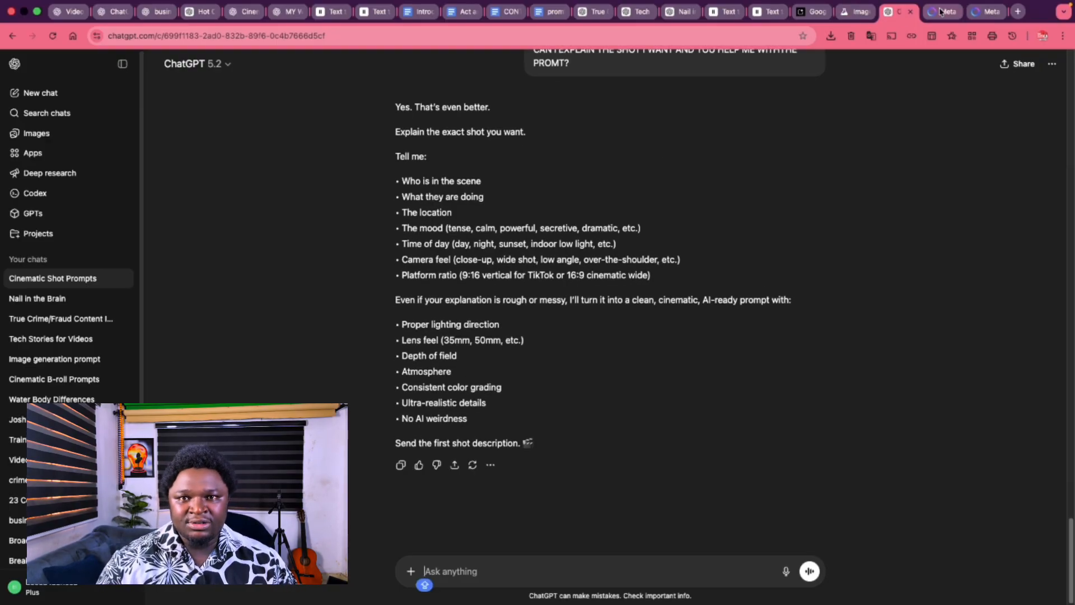
# Check the dim hall animation in Meta AI and review the opening request and Mafia script in the ChatGPT conversation.
pyautogui.click(987, 11)
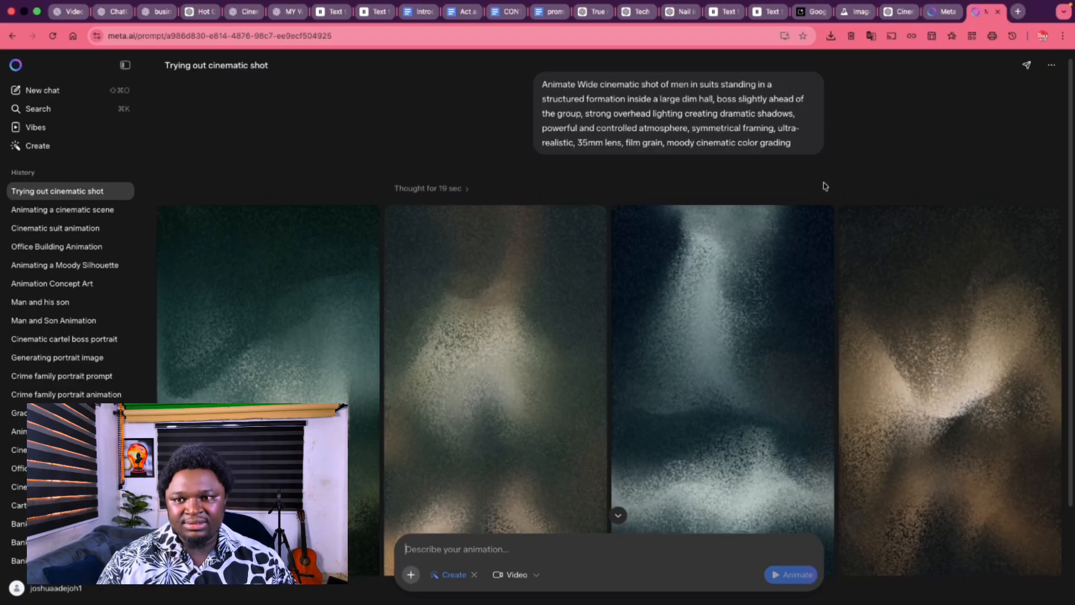
pyautogui.click(892, 12)
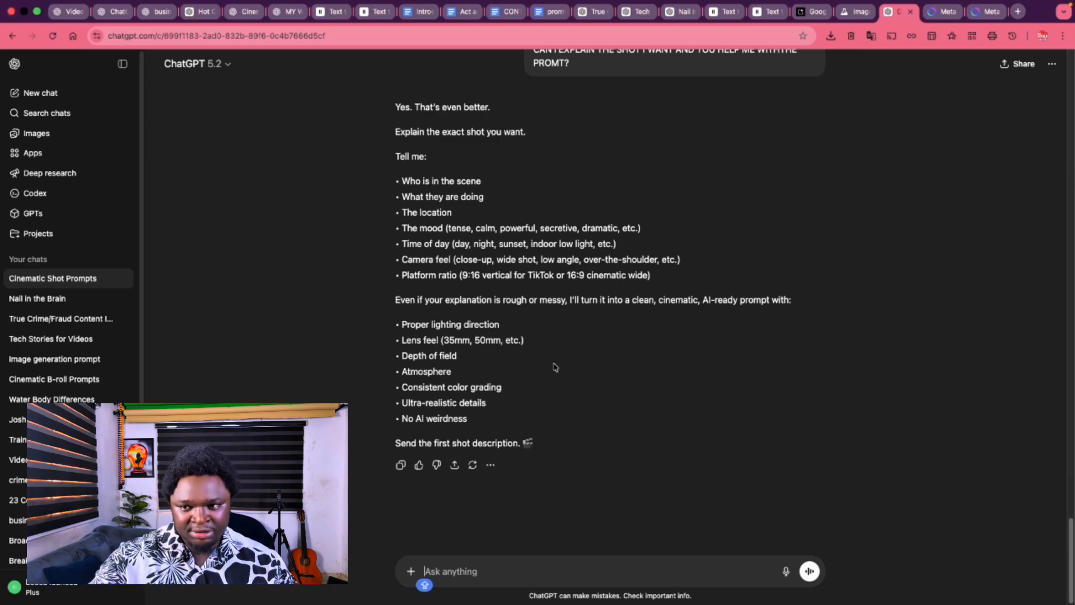
pyautogui.scroll(15, 554, 366)
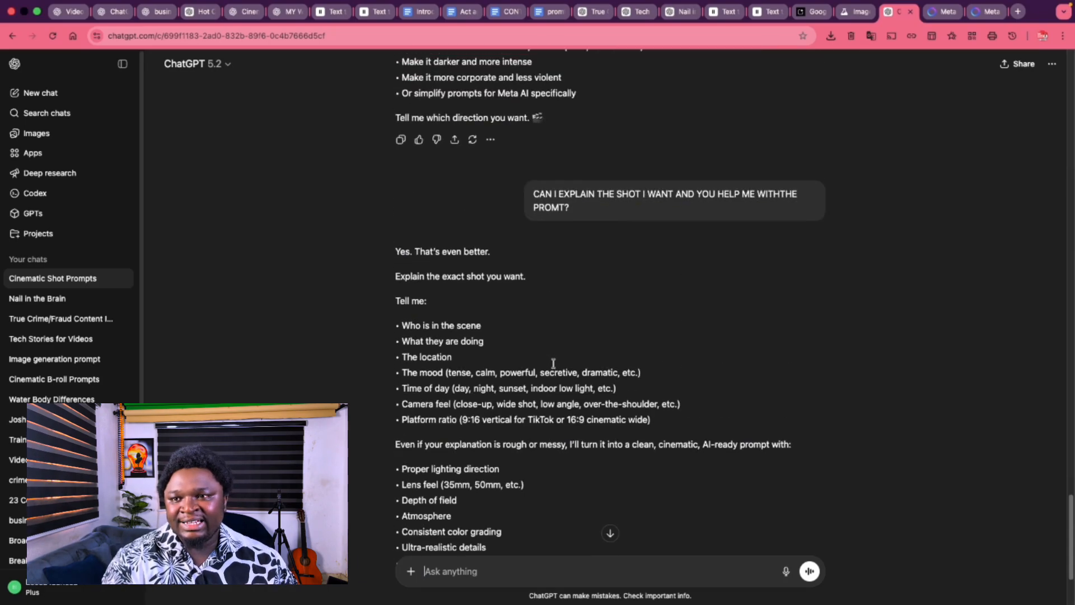
pyautogui.scroll(15, 555, 367)
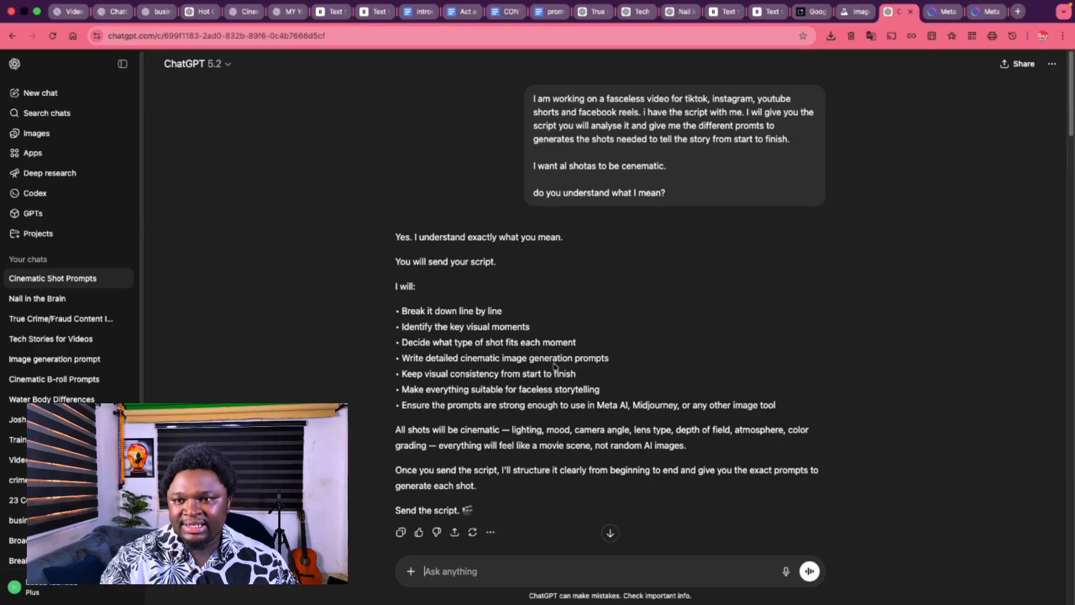
pyautogui.scroll(-5, 557, 358)
pyautogui.scroll(5, 560, 352)
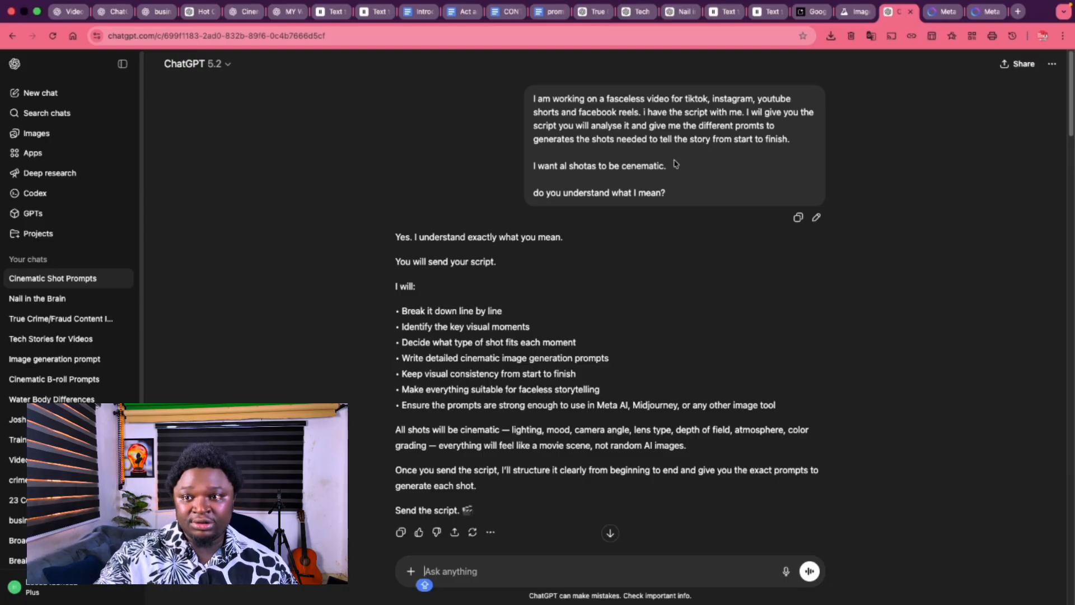
pyautogui.scroll(-1, 683, 176)
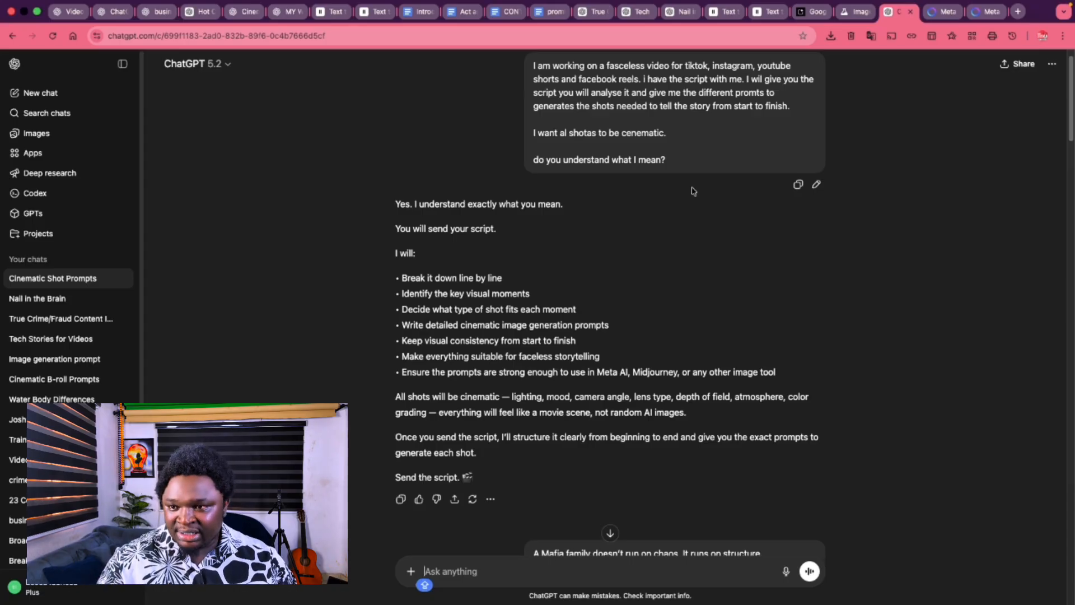
pyautogui.scroll(-8, 525, 384)
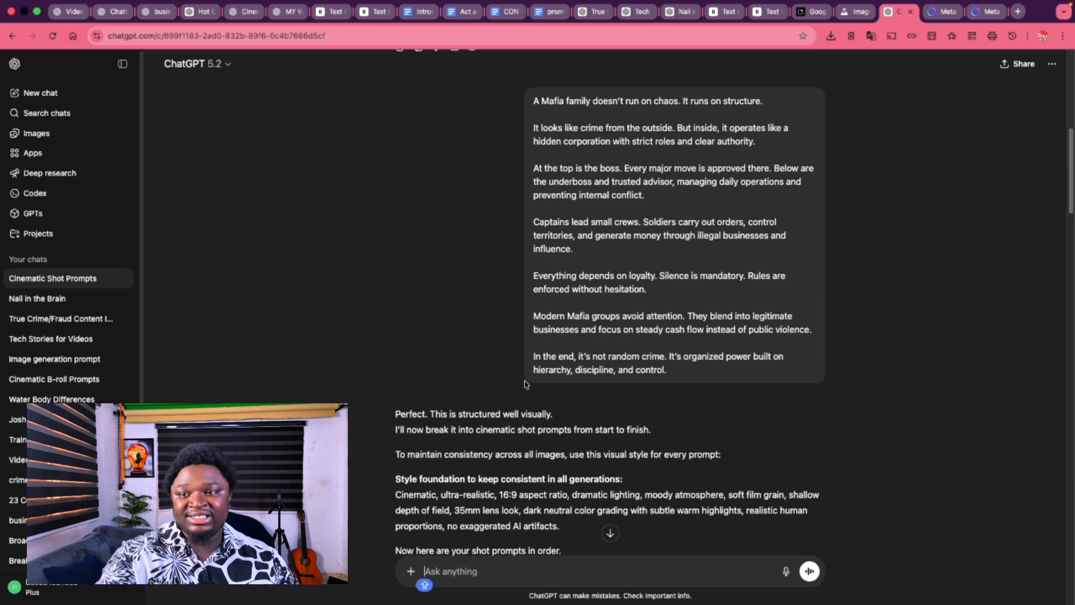
pyautogui.scroll(-7, 525, 384)
pyautogui.scroll(12, 526, 384)
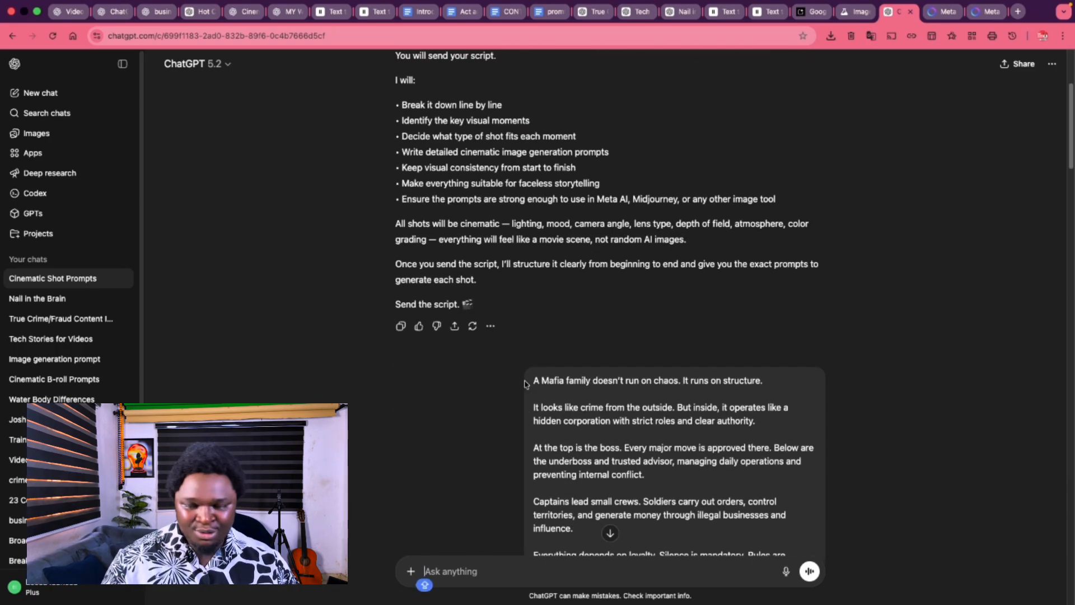
pyautogui.scroll(4, 526, 385)
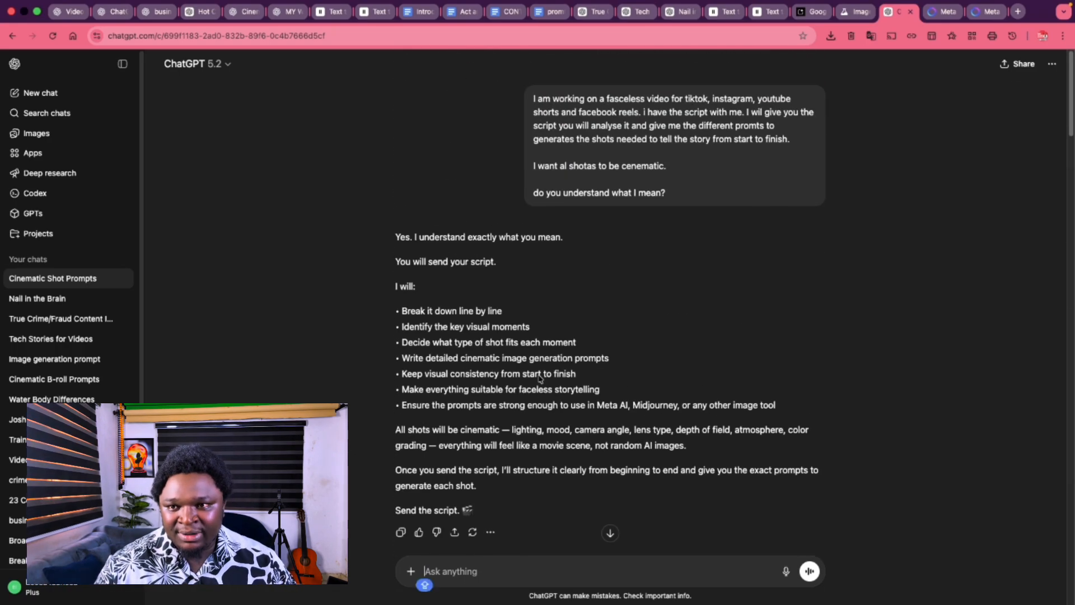
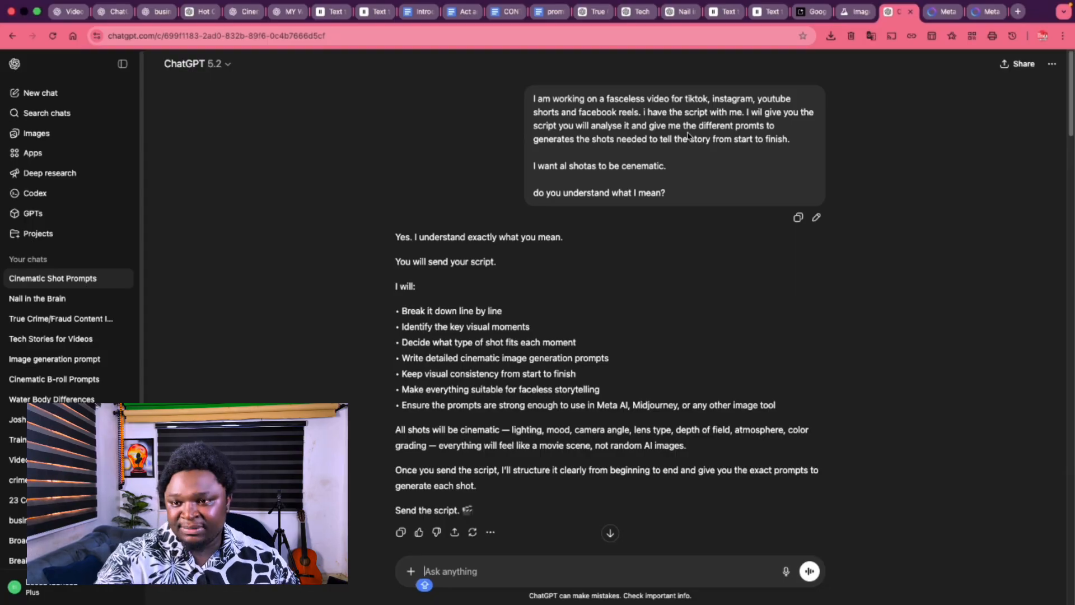
# Review the Shot 12 prompt and ChatGPT's latest reply about what to include in a shot description.
pyautogui.scroll(-20, 688, 136)
pyautogui.scroll(8, 588, 291)
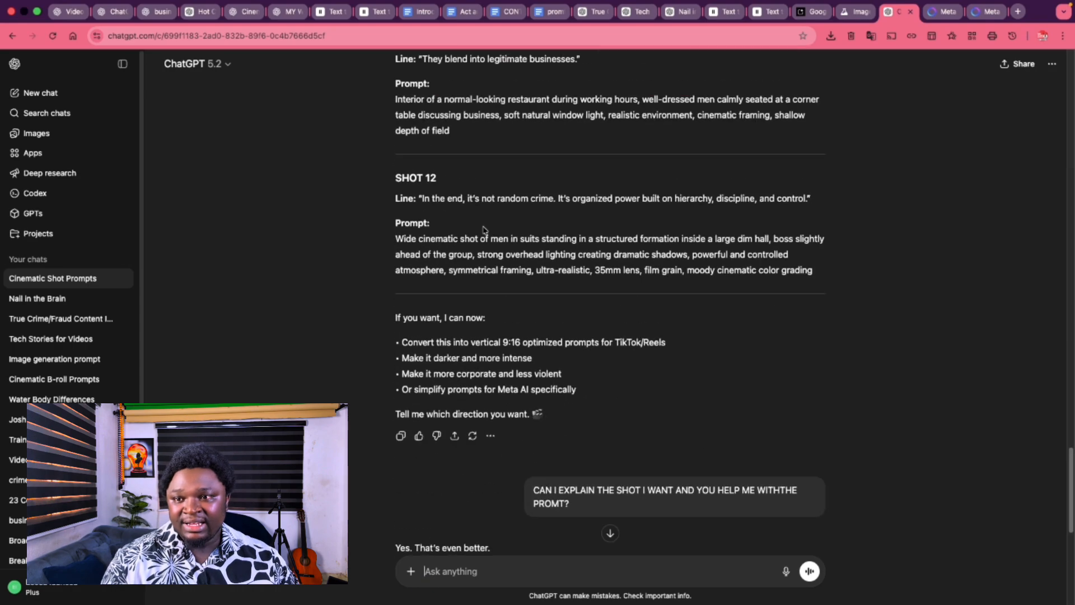
pyautogui.scroll(-4, 588, 291)
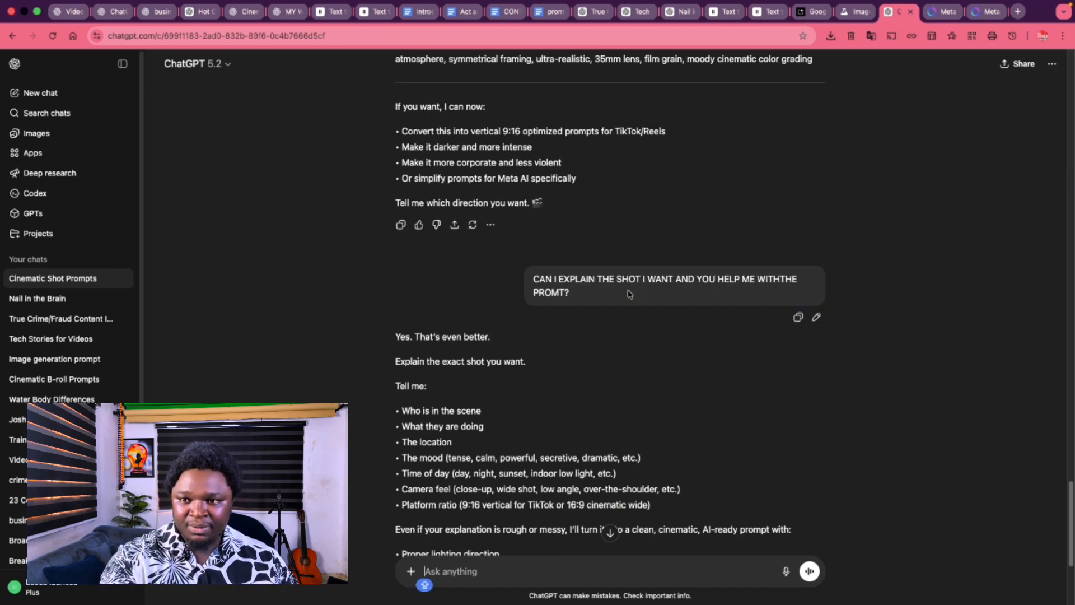
pyautogui.scroll(-4, 629, 294)
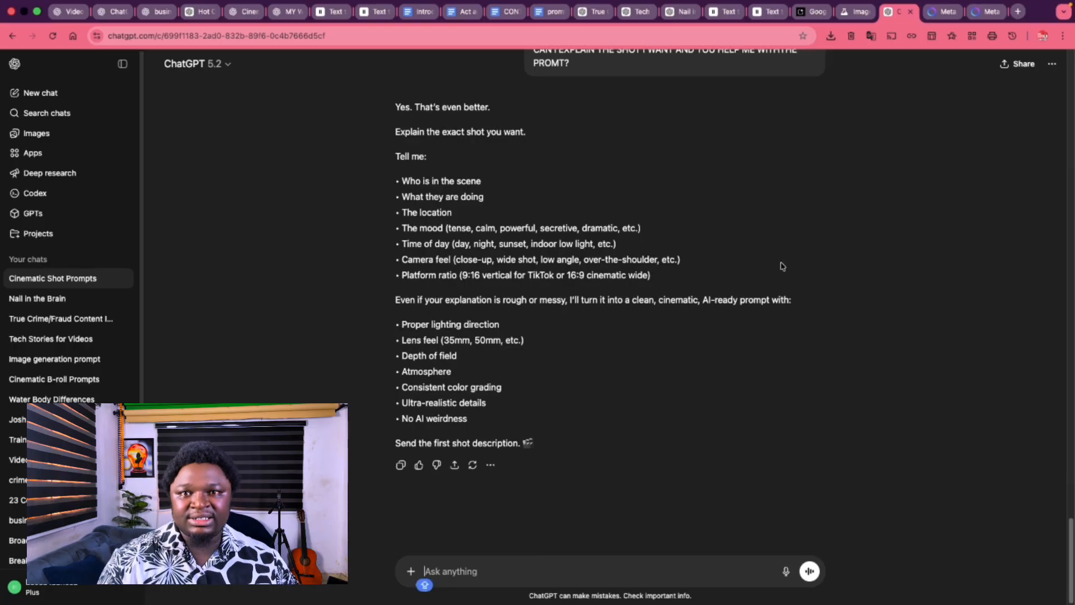
# Switch to Meta AI and view the generated dim hall and restaurant meeting videos.
pyautogui.click(946, 14)
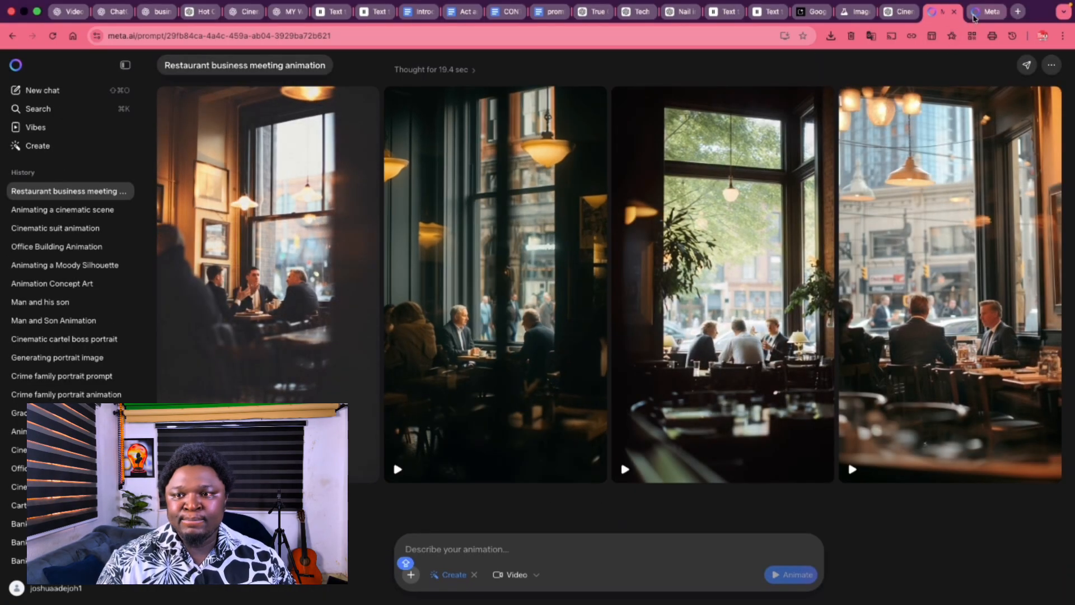
pyautogui.click(983, 11)
pyautogui.click(946, 12)
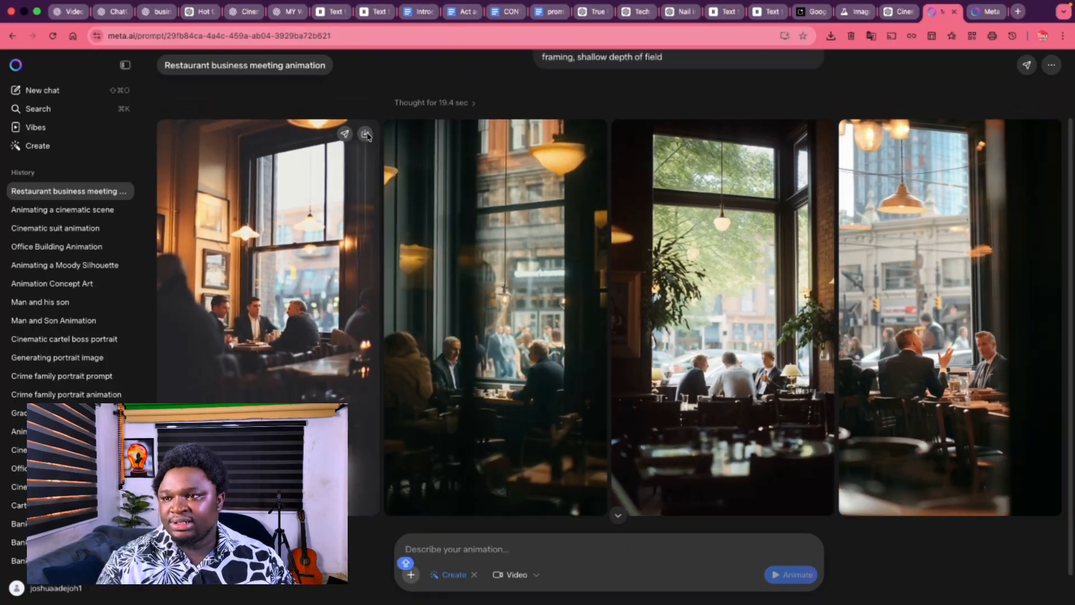
# Download all four generated restaurant meeting videos into the MAFIA folder, keeping the suggested file names.
pyautogui.click(365, 135)
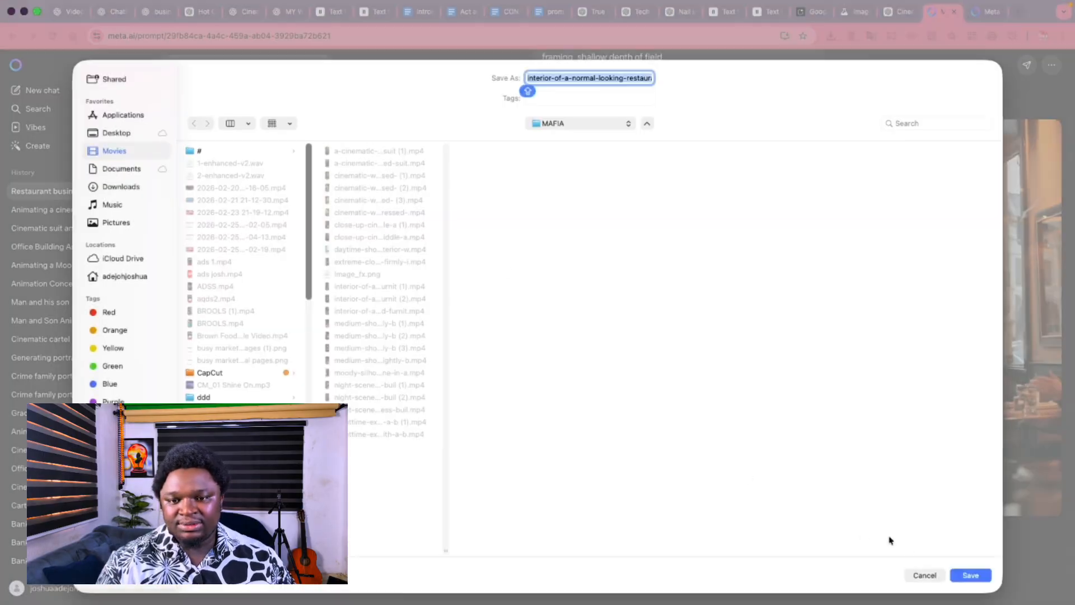
pyautogui.click(981, 580)
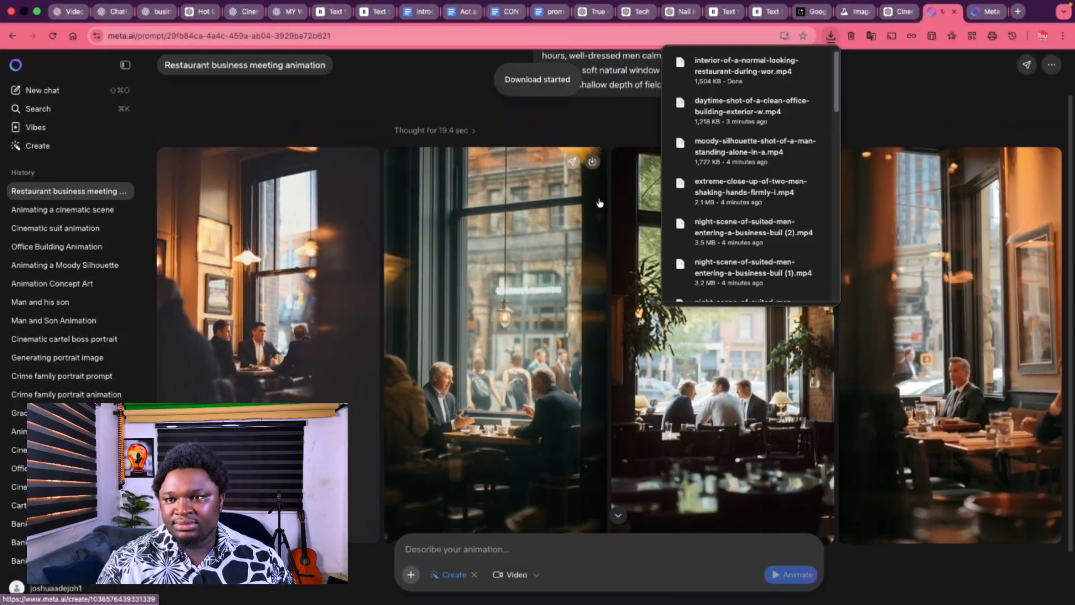
pyautogui.click(592, 162)
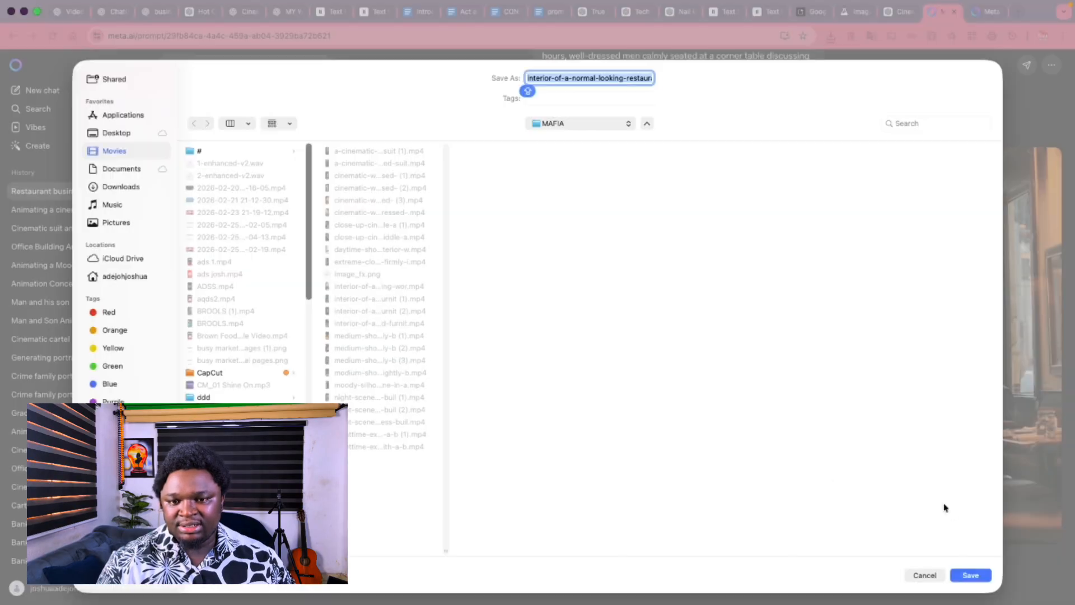
pyautogui.click(970, 575)
pyautogui.scroll(2, 1037, 240)
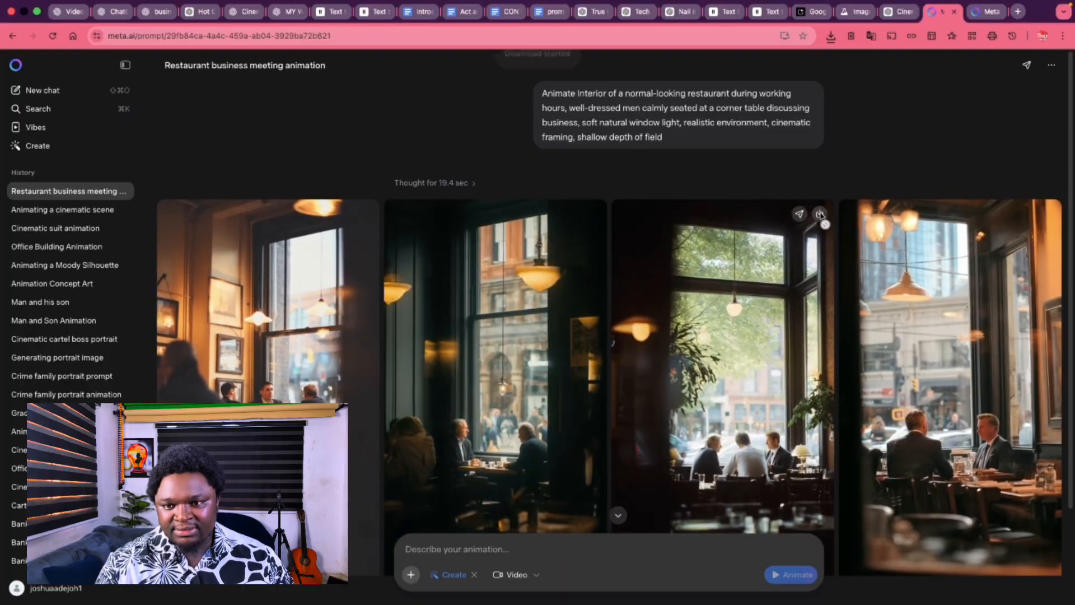
pyautogui.click(1047, 214)
pyautogui.click(977, 575)
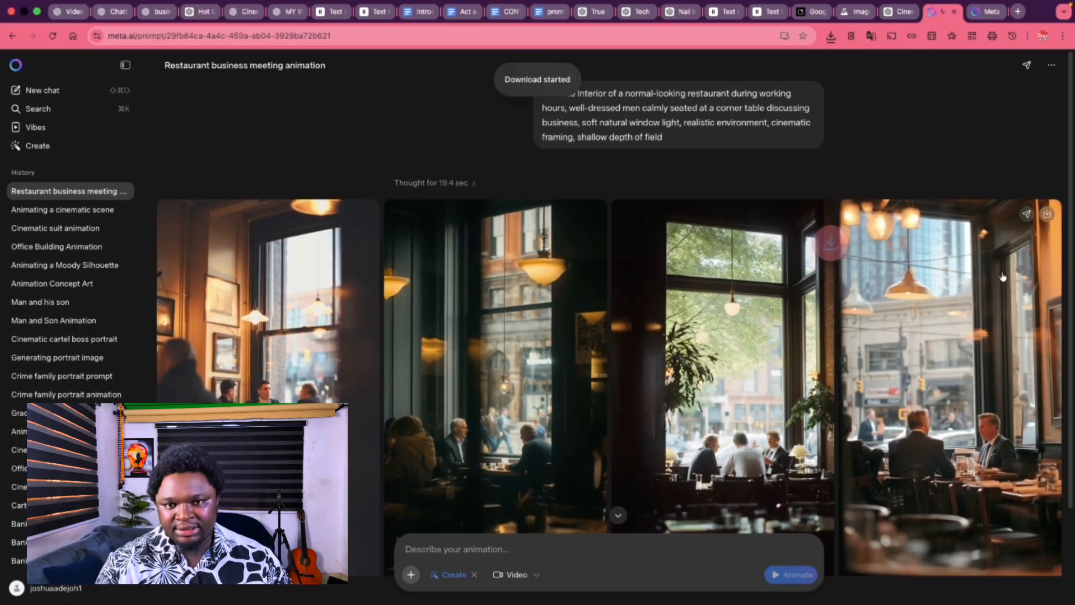
pyautogui.click(1047, 214)
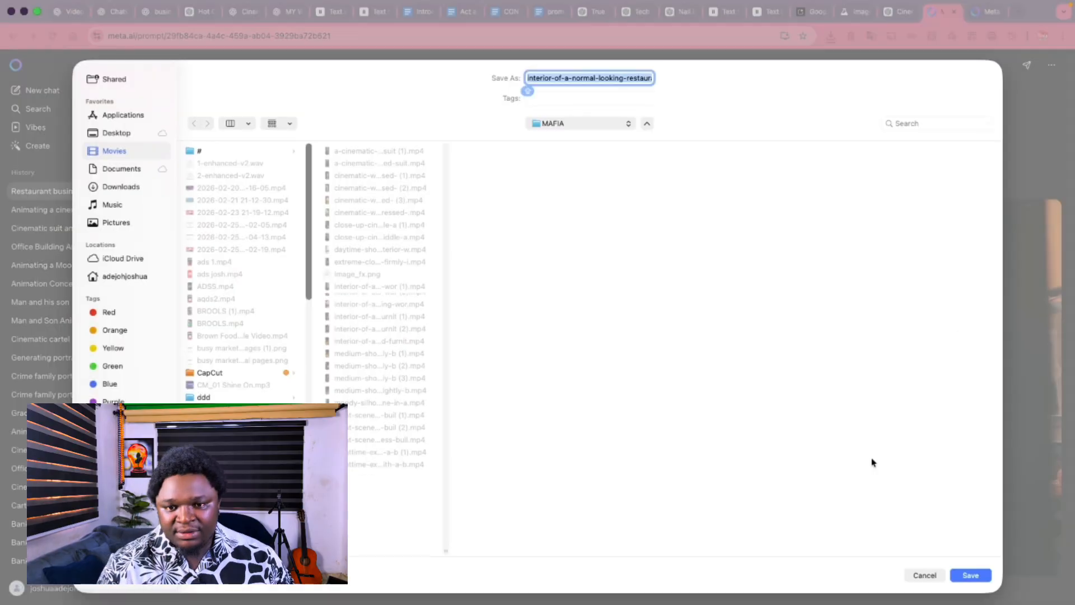
pyautogui.click(972, 578)
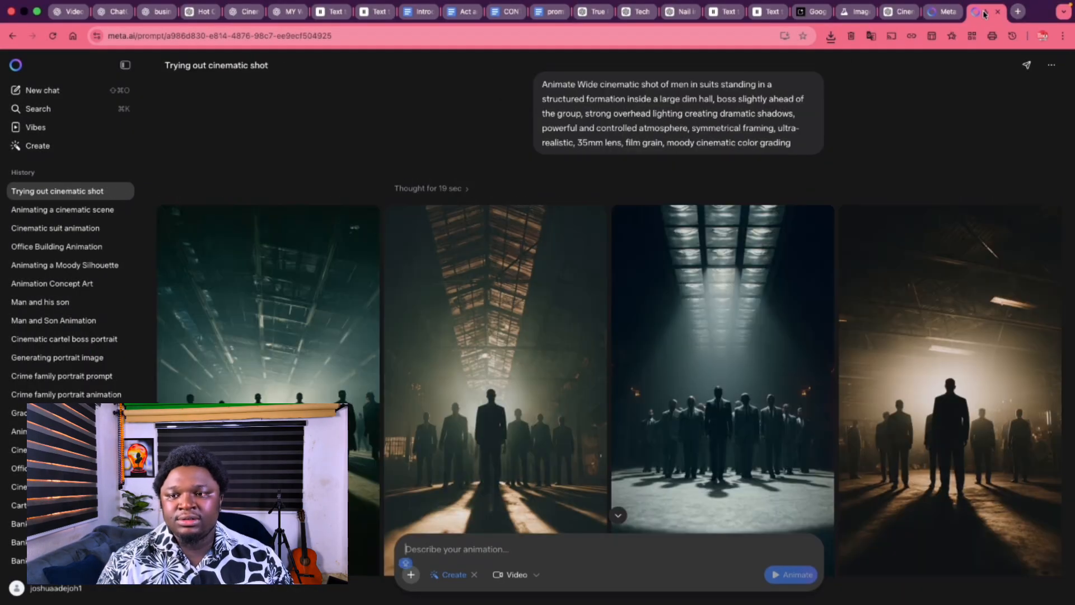
# Open the dim hall conversation in Meta AI and save its third video, with the blue overhead lighting, in the MAFIA folder.
pyautogui.scroll(-2, 518, 369)
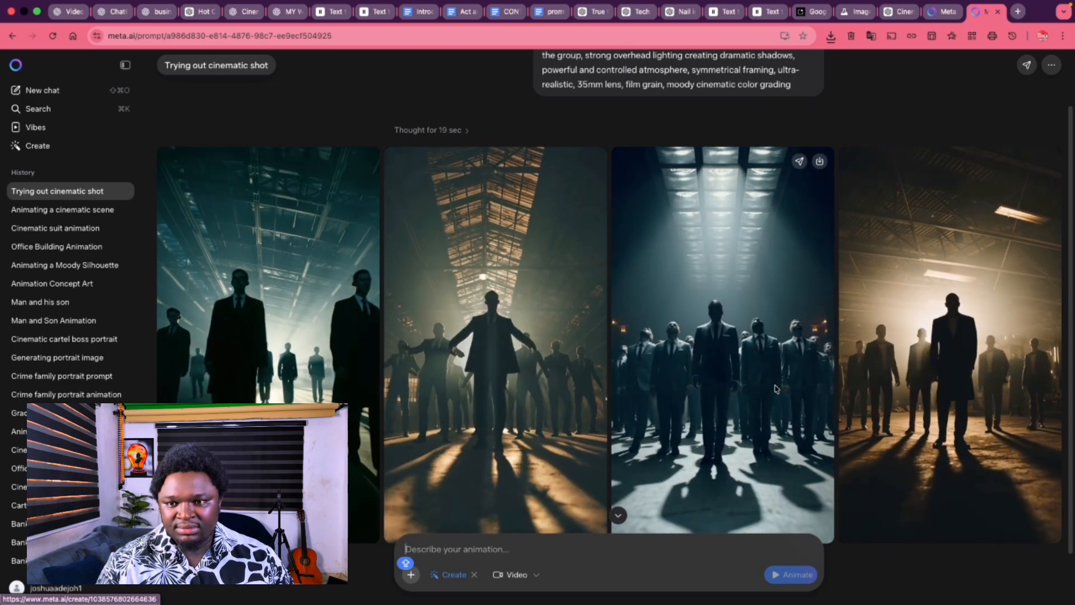
pyautogui.click(819, 161)
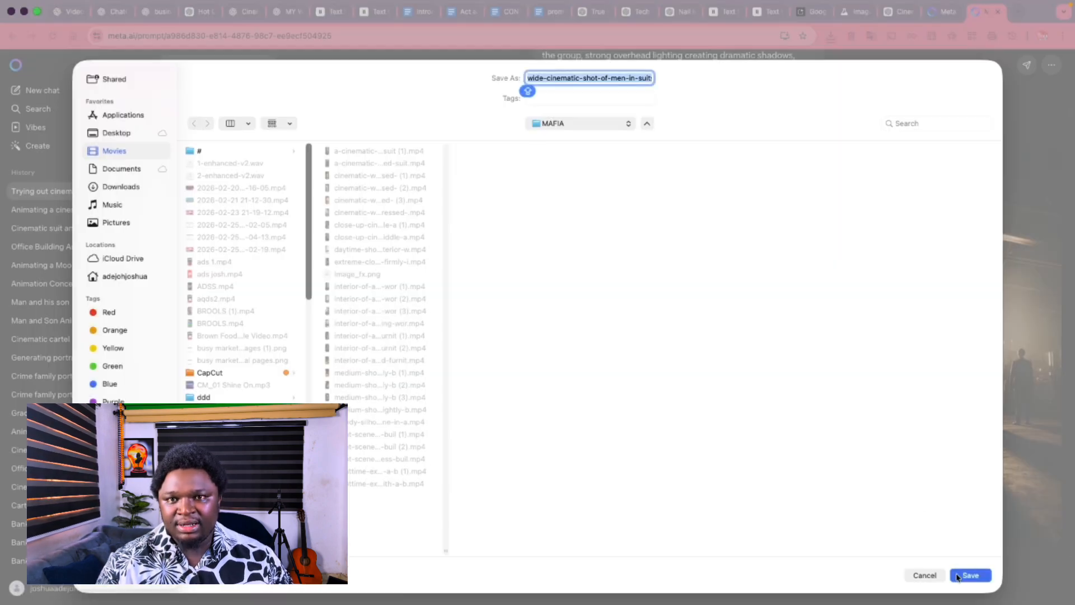
pyautogui.click(970, 574)
# Review the opening of the Mafia script in ElevenLabs and the generated long-table images in ImageFX.
pyautogui.click(898, 11)
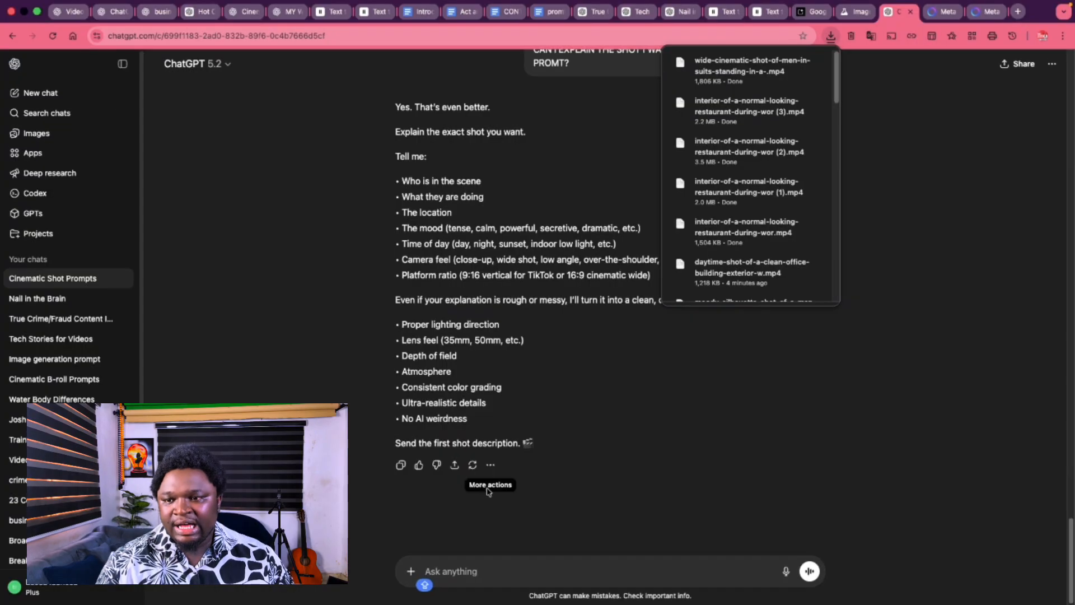
pyautogui.click(761, 12)
pyautogui.click(467, 170)
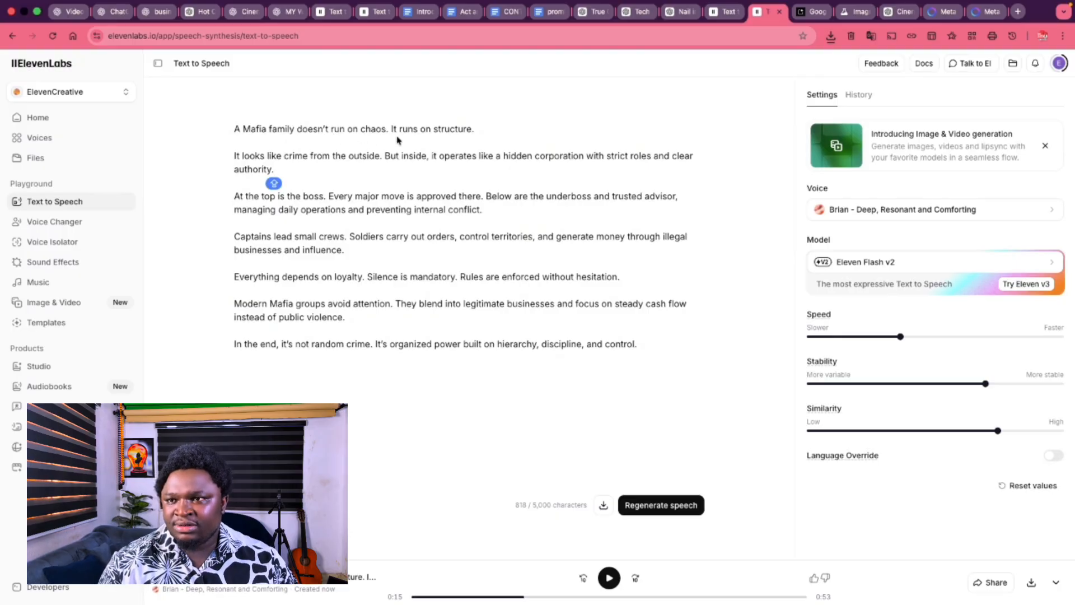
pyautogui.click(856, 12)
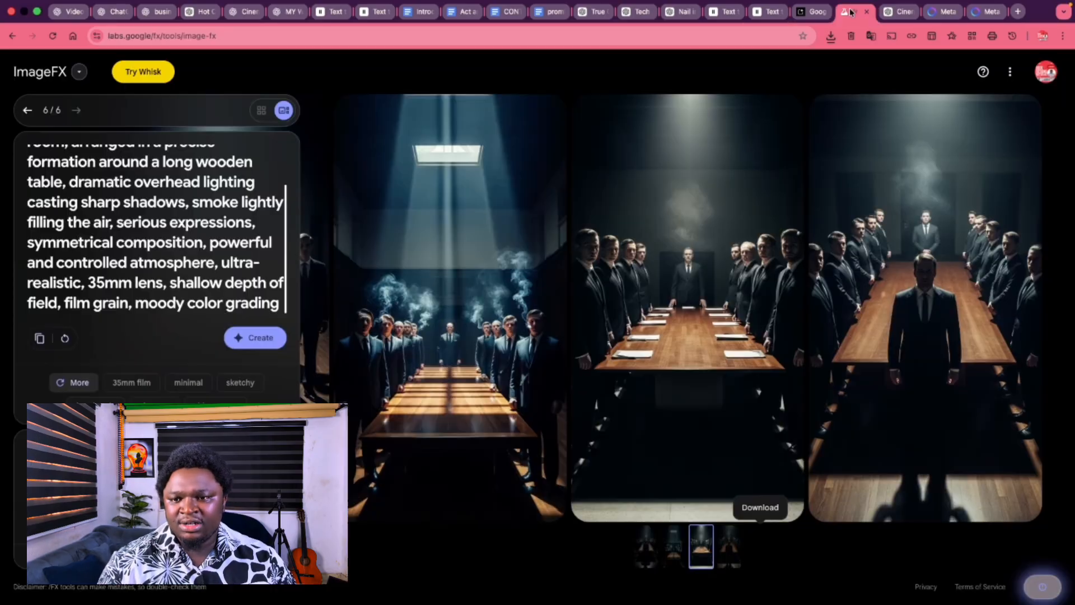
# Switch to ChatGPT and request a prompt for "A SHOT OF A MAFIAN FAMILY".
pyautogui.click(904, 12)
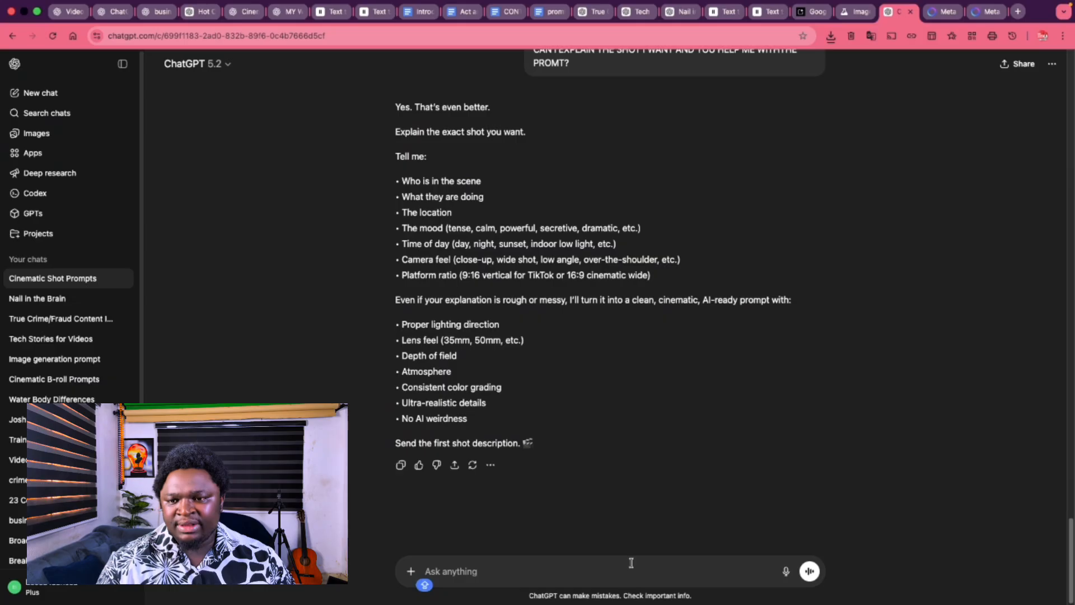
pyautogui.write('A')
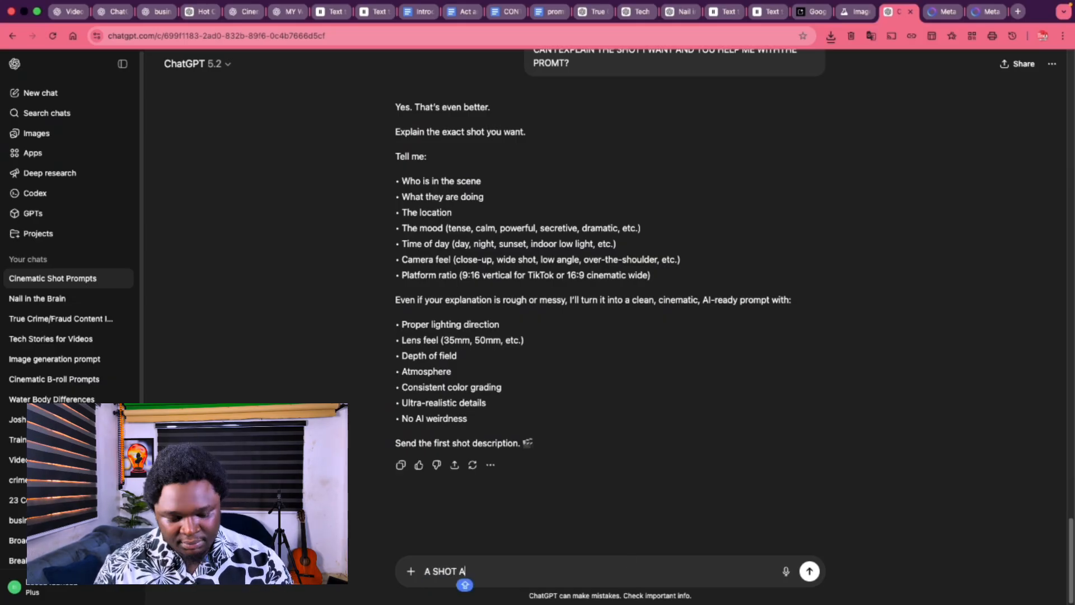
pyautogui.write(' SHOT A')
pyautogui.press('BackSpace')
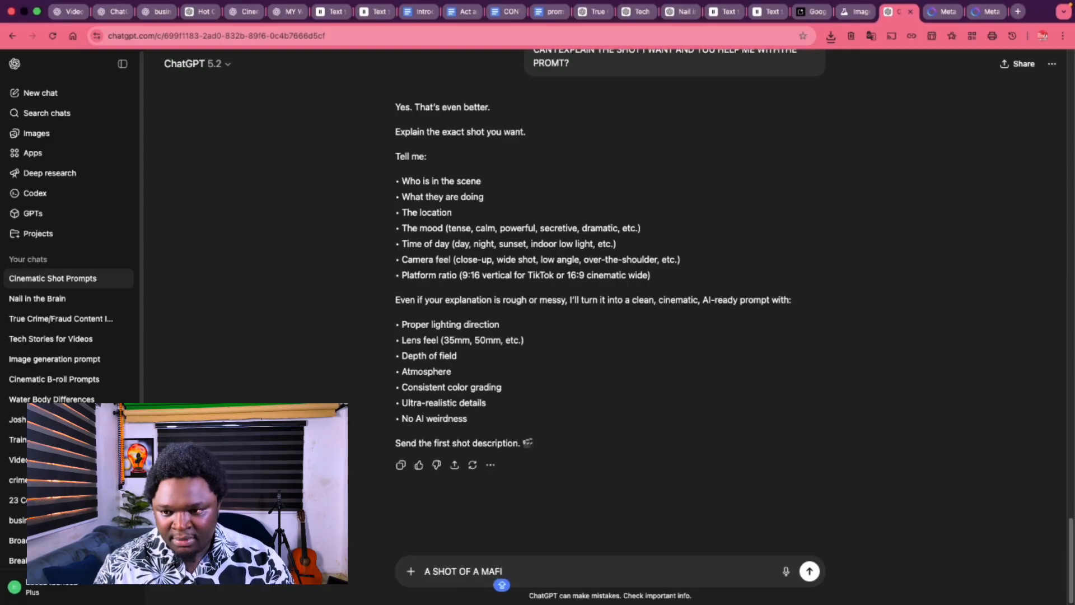
pyautogui.write('AN FA')
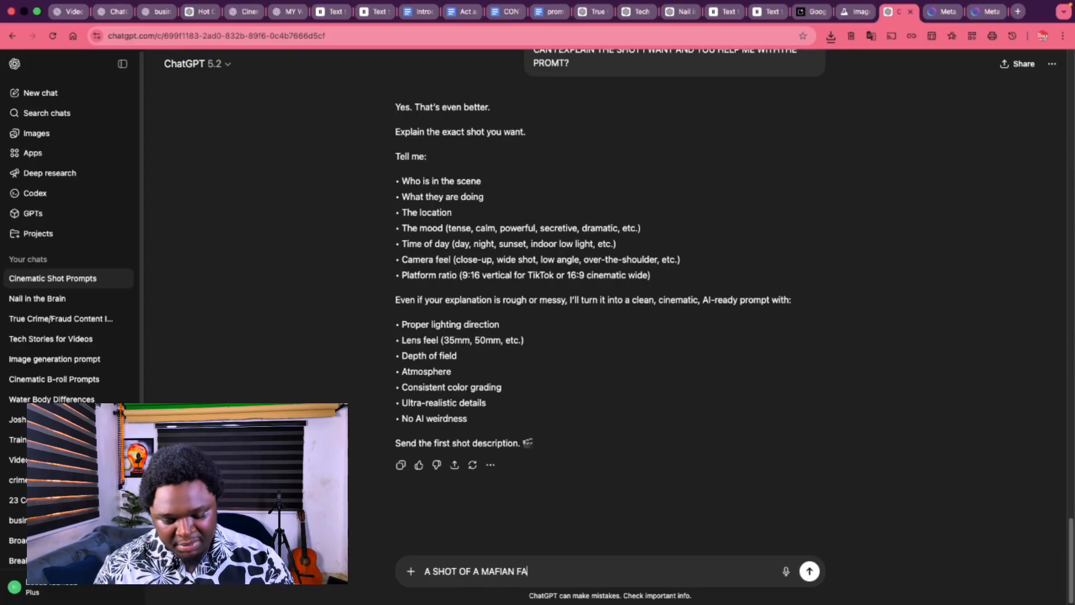
pyautogui.write('MILY')
pyautogui.press('Return')
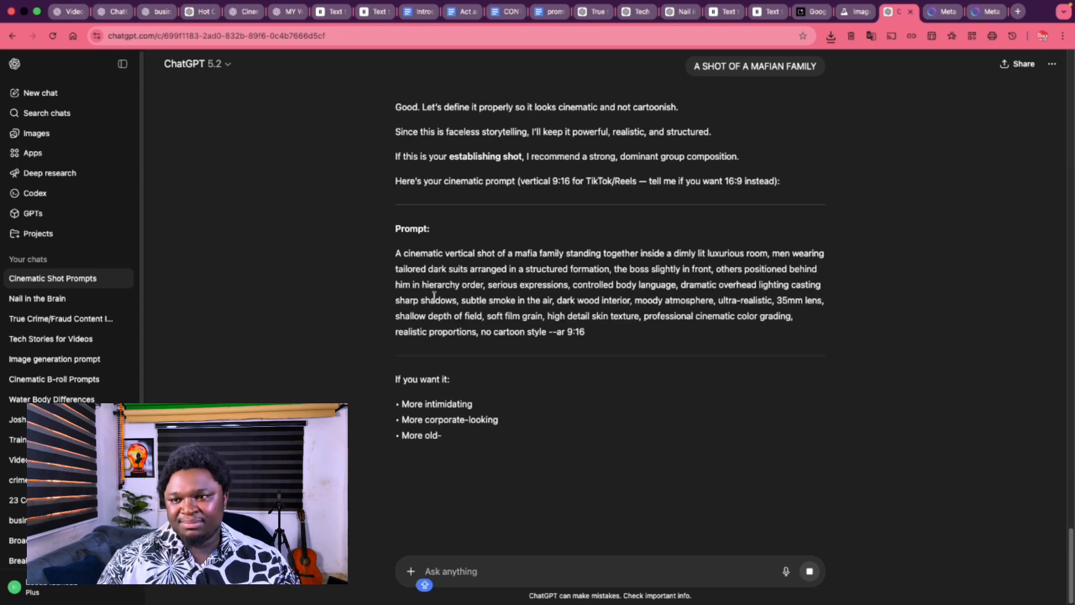
# Copy ChatGPT's mafia family prompt and animate it as a video in Meta AI's restaurant meeting conversation.
pyautogui.moveTo(395, 253); pyautogui.dragTo(656, 332)
pyautogui.press('super+c')
pyautogui.click(951, 14)
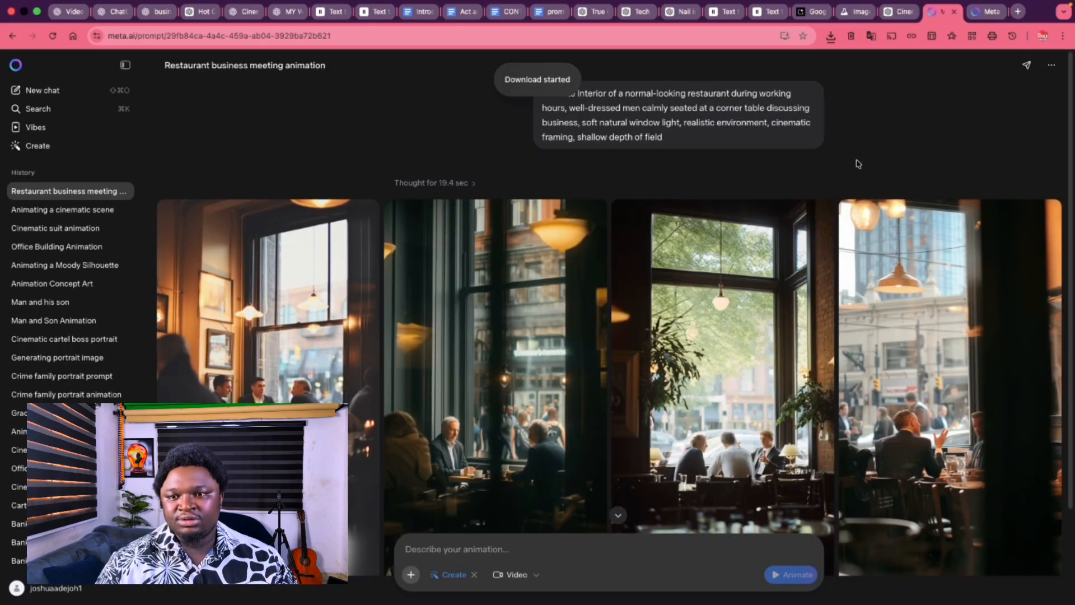
pyautogui.click(548, 554)
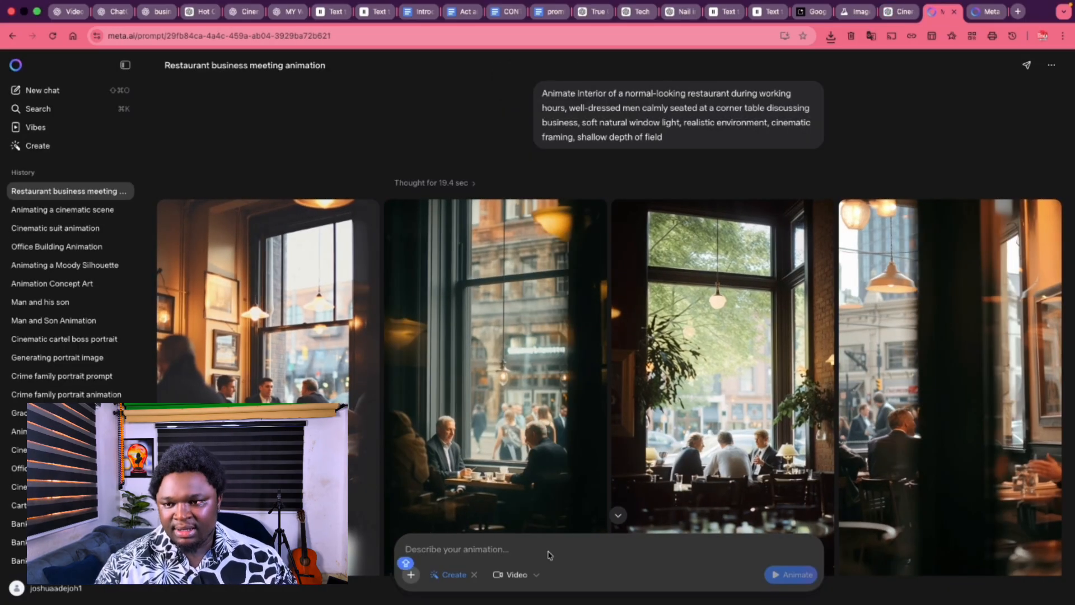
pyautogui.press('super+v')
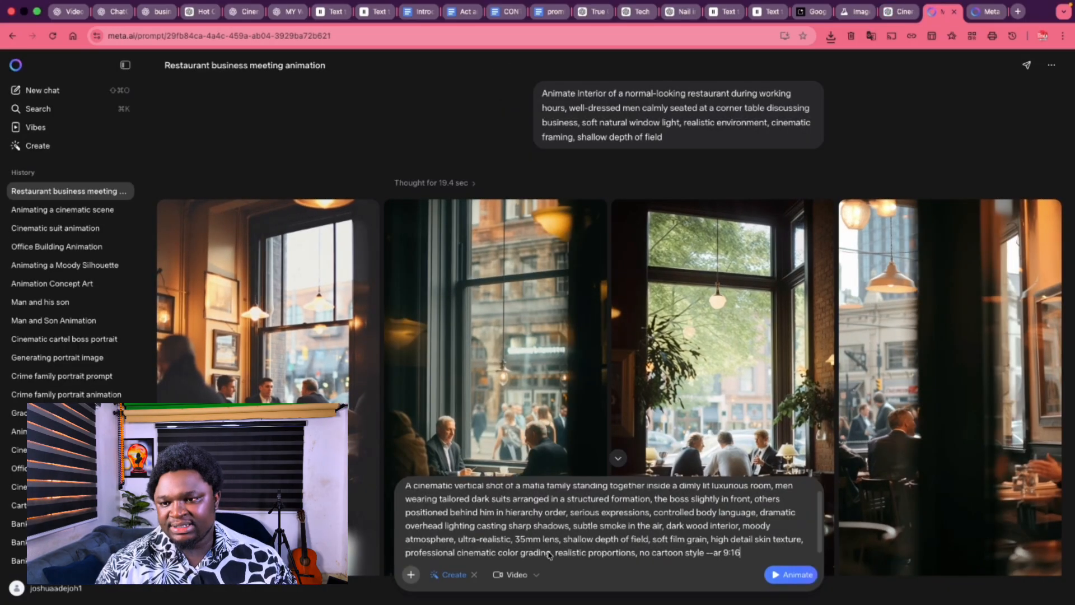
pyautogui.click(792, 577)
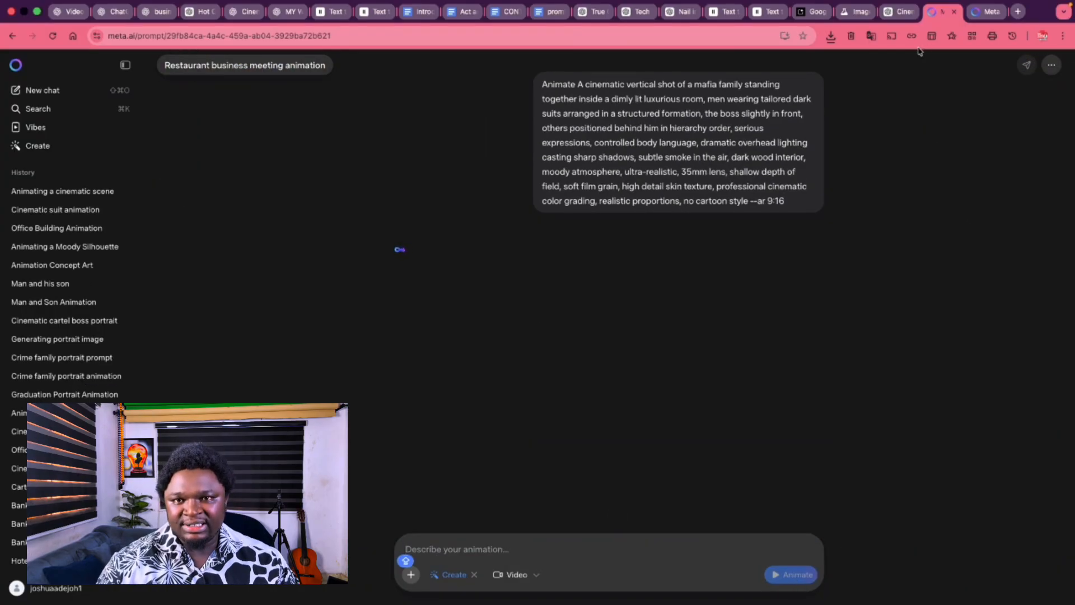
# Check the script's second paragraph in ElevenLabs and ask ChatGPT for "A SHOT O0F A MAFIAN FAMILY IN A METTING".
pyautogui.click(765, 13)
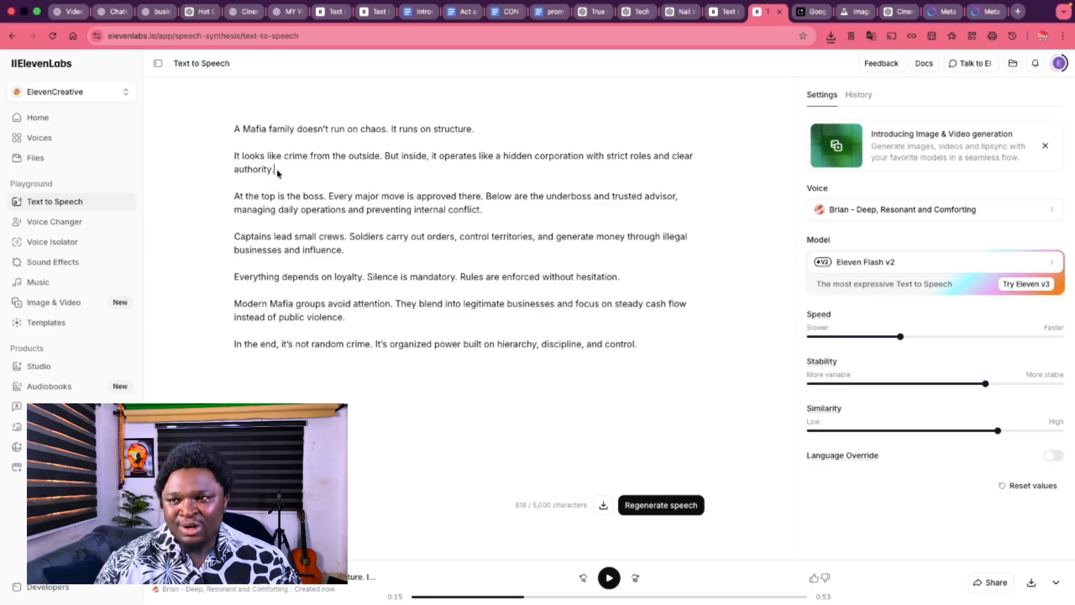
pyautogui.moveTo(274, 170); pyautogui.dragTo(233, 161)
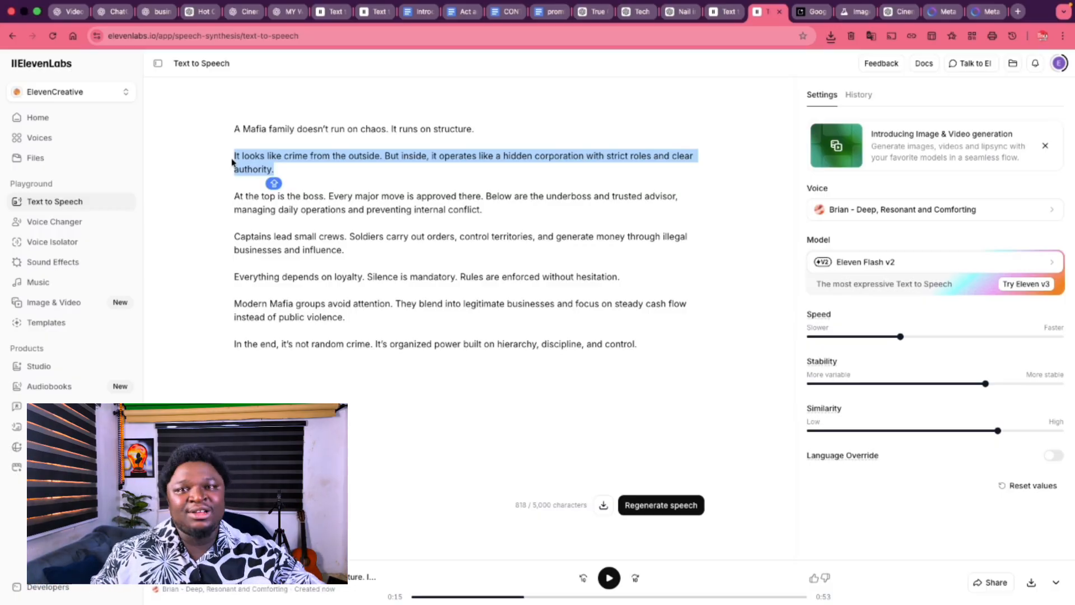
pyautogui.click(916, 15)
pyautogui.scroll(-1, 560, 336)
pyautogui.click(477, 577)
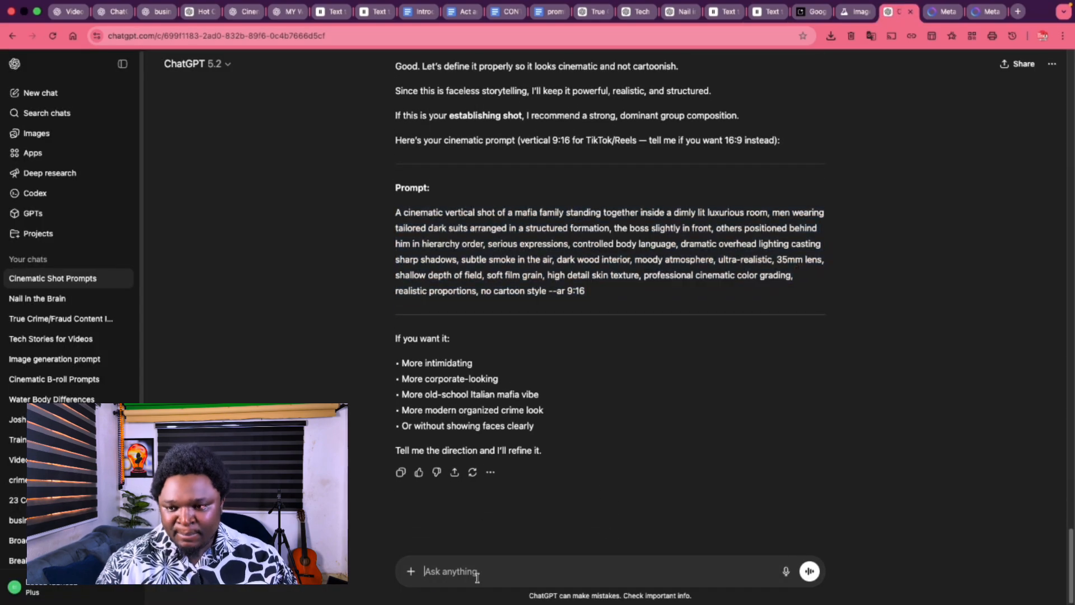
pyautogui.write('A SHOT OOF A MAFIAN FAMILY')
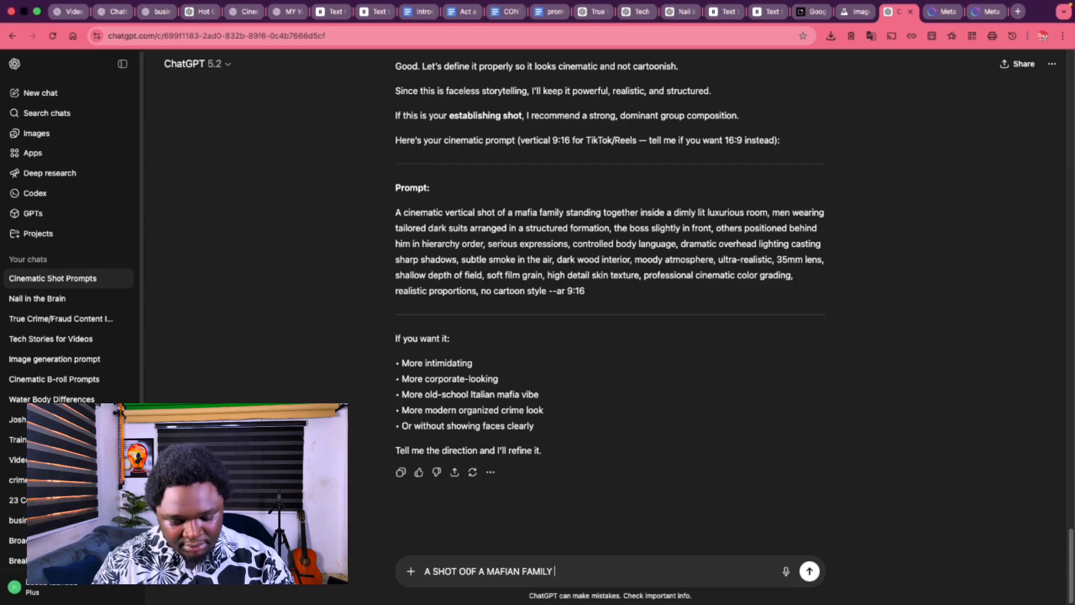
pyautogui.write('IN A METT')
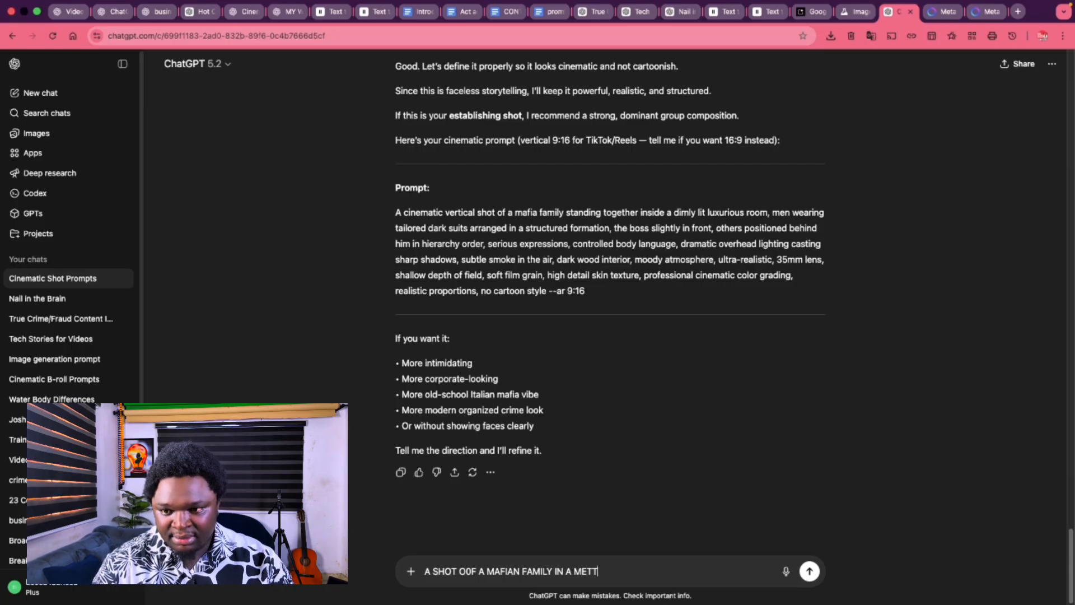
pyautogui.write('ING')
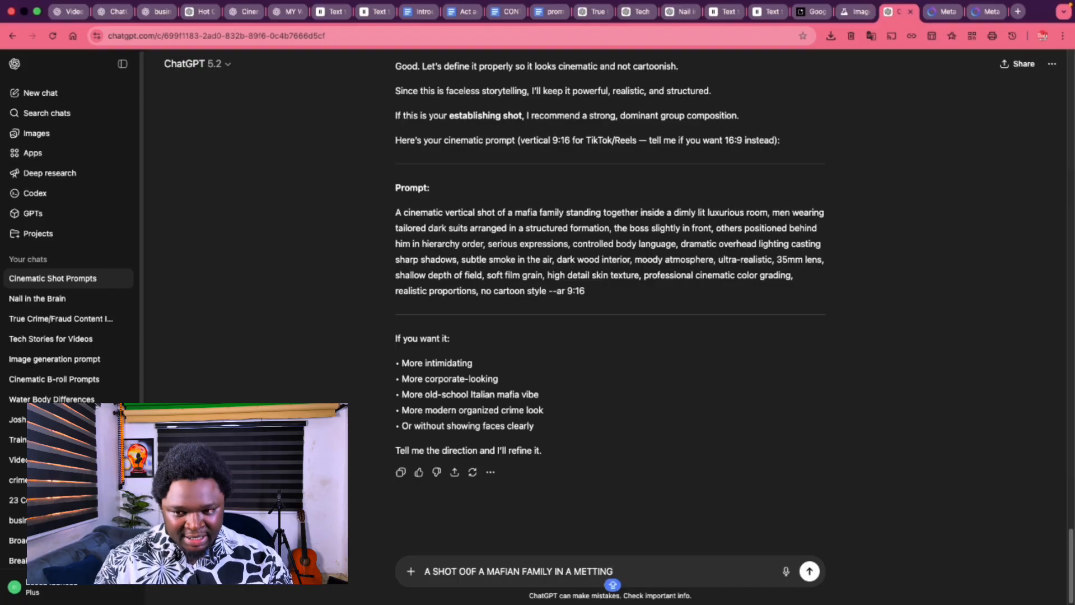
pyautogui.press('Return')
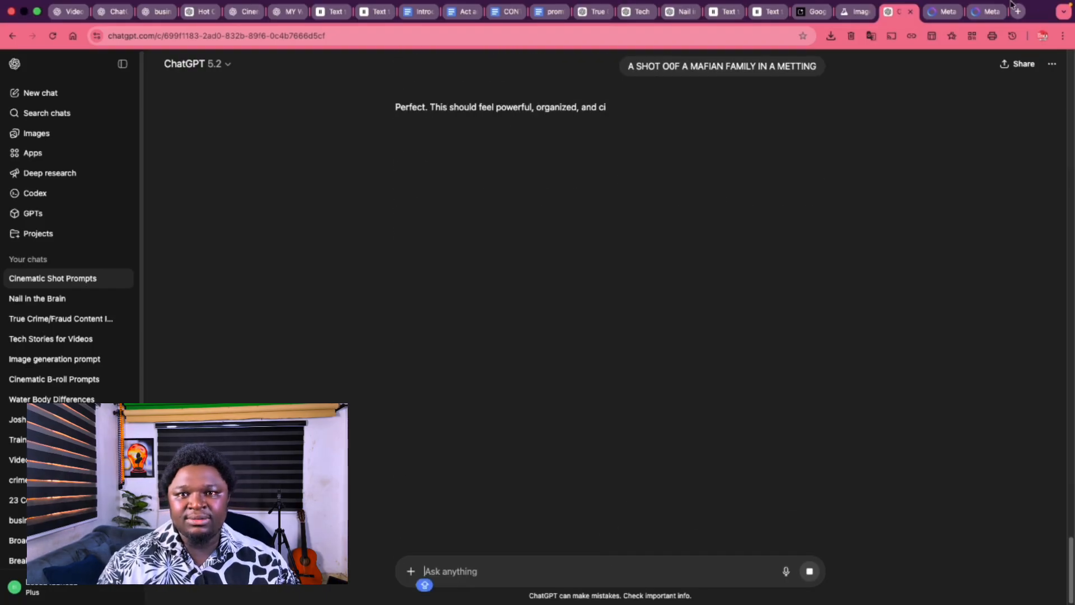
# Copy ChatGPT's private mafia meeting prompt and animate it as a video in Meta AI's dim hall conversation.
pyautogui.click(943, 12)
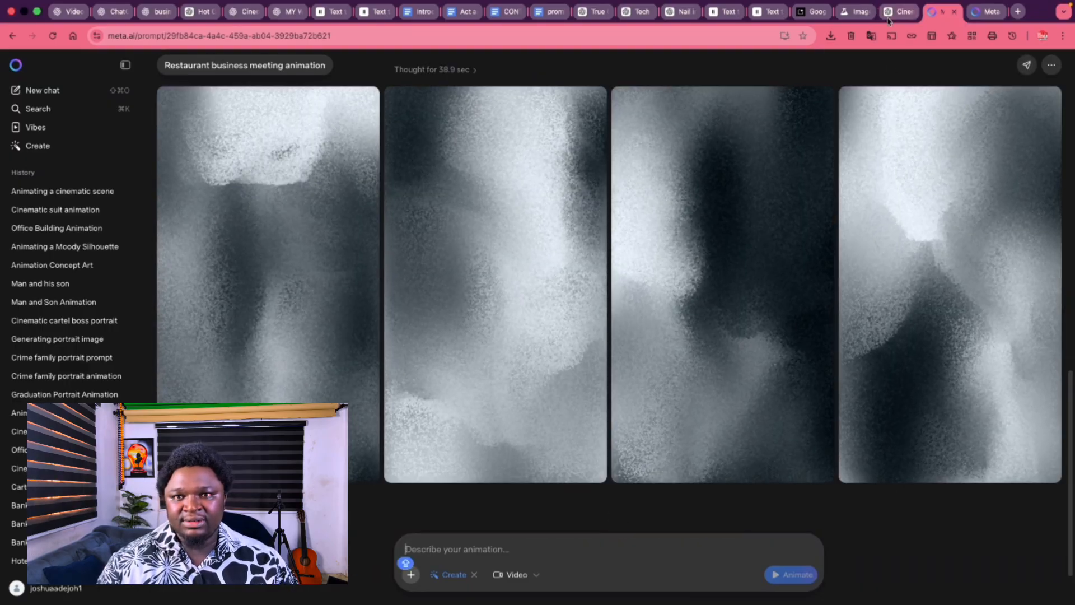
pyautogui.click(896, 12)
pyautogui.moveTo(387, 202); pyautogui.dragTo(759, 311)
pyautogui.press('super+c')
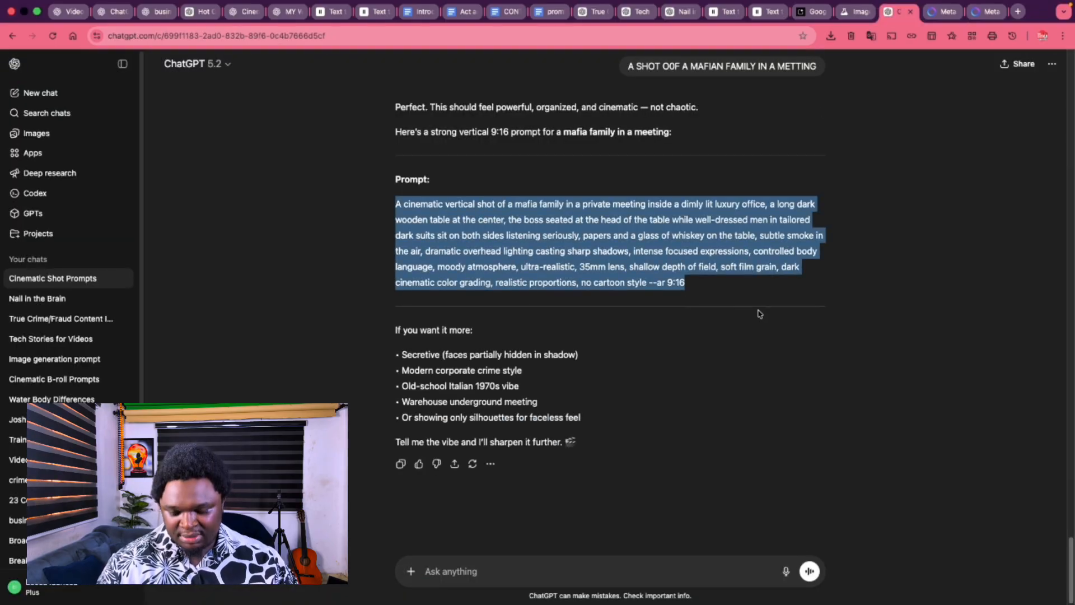
pyautogui.click(988, 12)
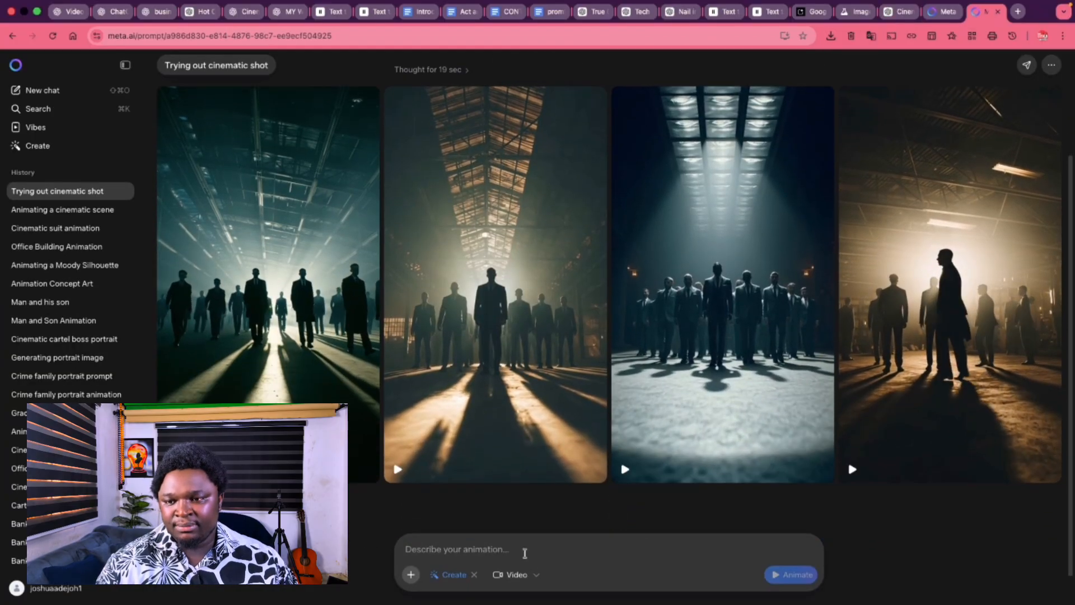
pyautogui.click(525, 553)
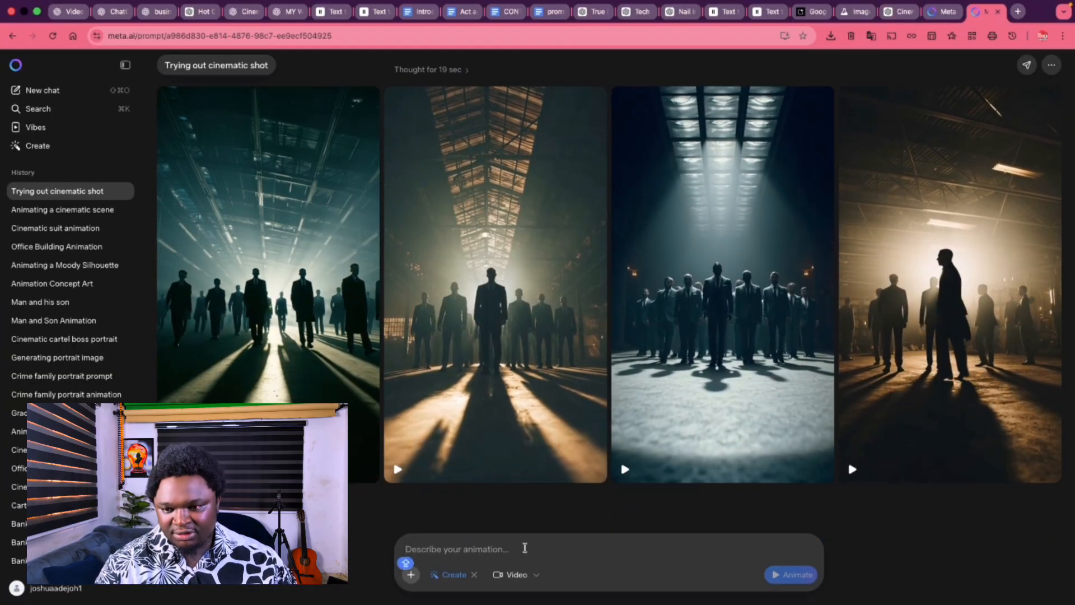
pyautogui.press('super+v')
pyautogui.press('Return')
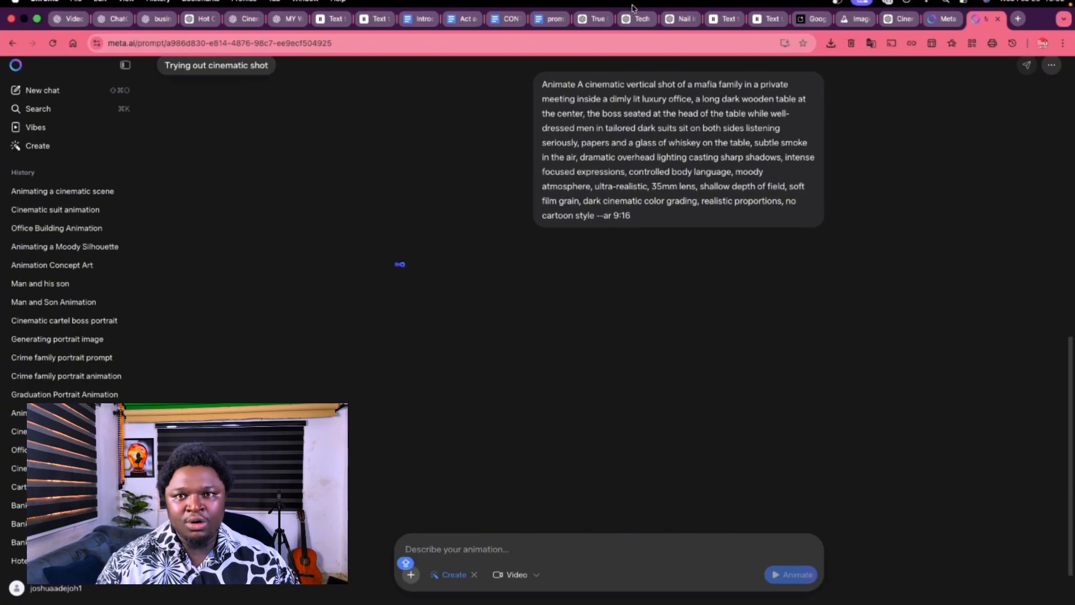
# Check the script's third paragraph in ElevenLabs and ask ChatGPT for "A SHOTOF A MAFIAN BOSS TALKING TO HIS SUBORDINATES".
pyautogui.click(935, 32)
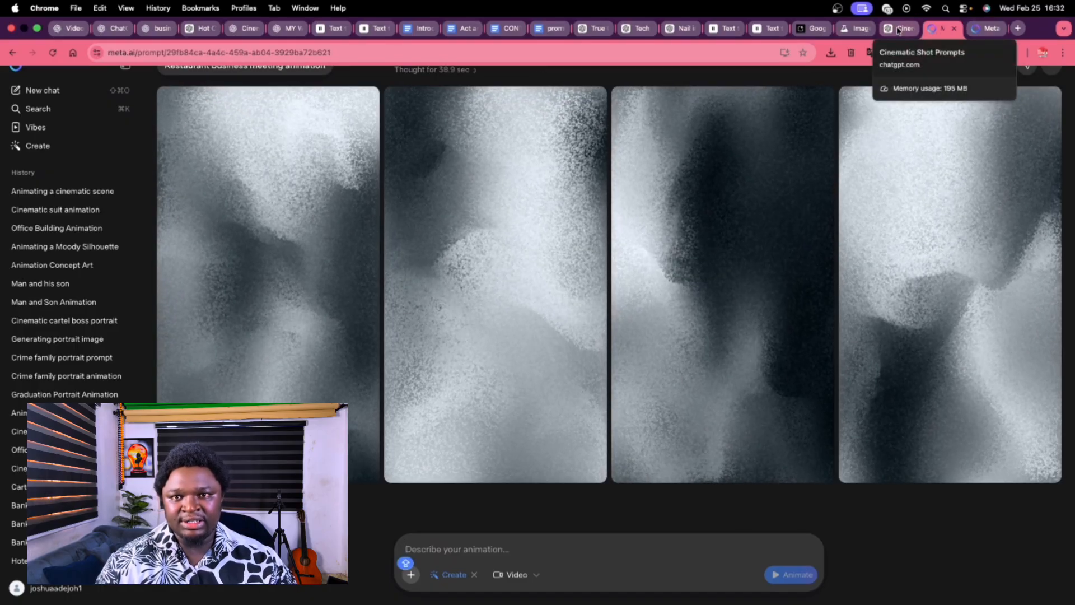
pyautogui.click(756, 29)
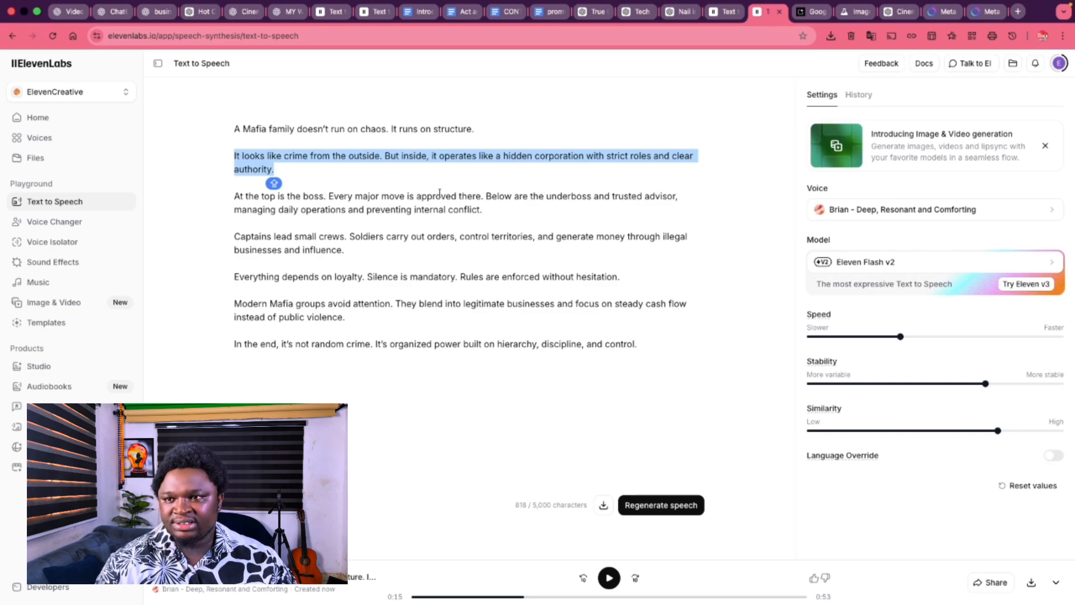
pyautogui.click(894, 18)
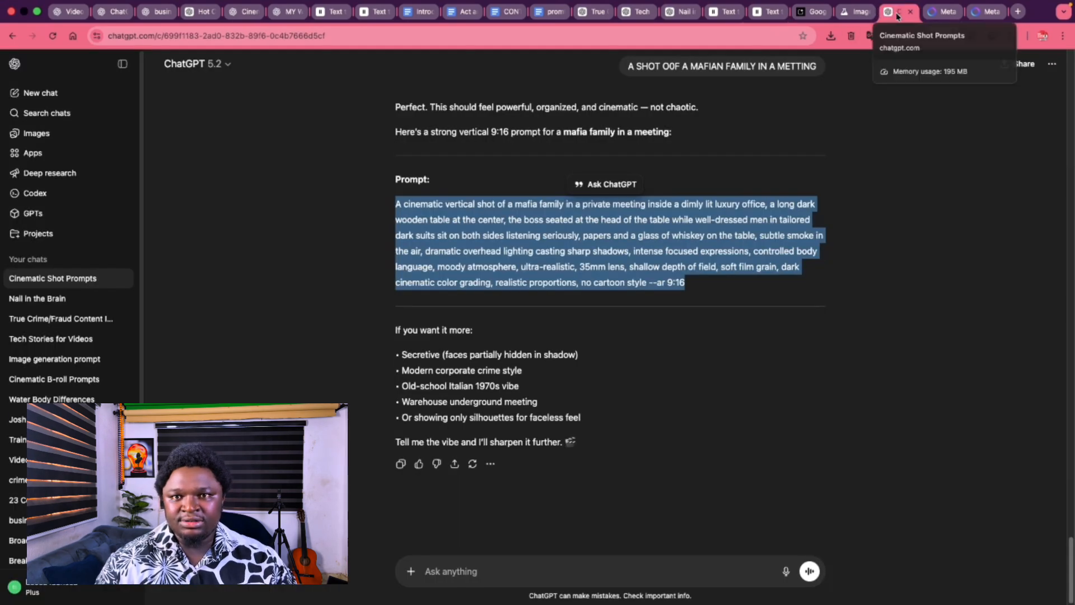
pyautogui.click(515, 564)
pyautogui.write('A S')
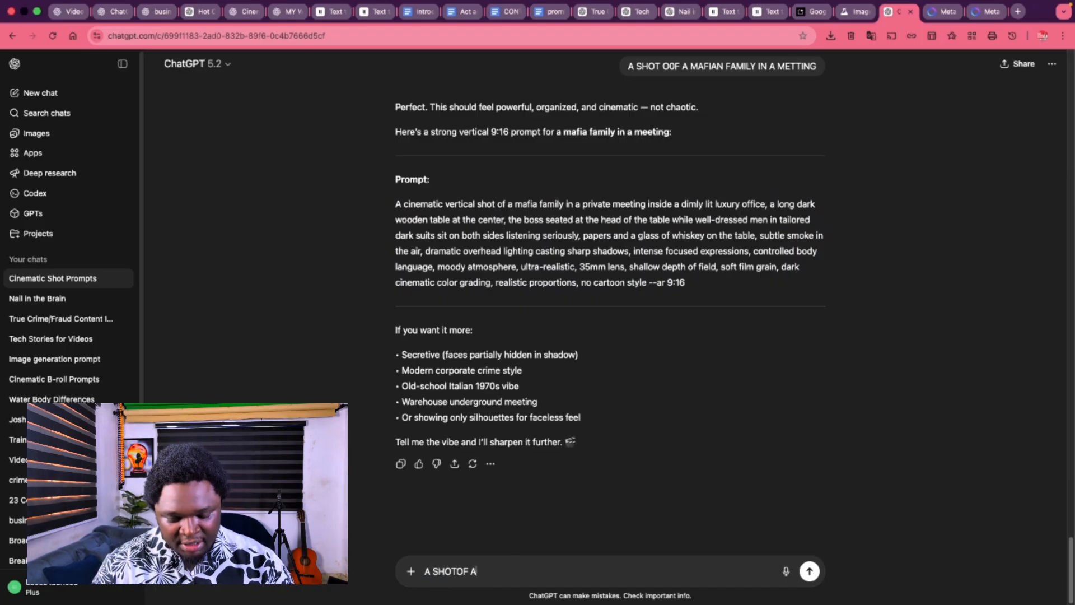
pyautogui.write('HOTOF A MAFIA')
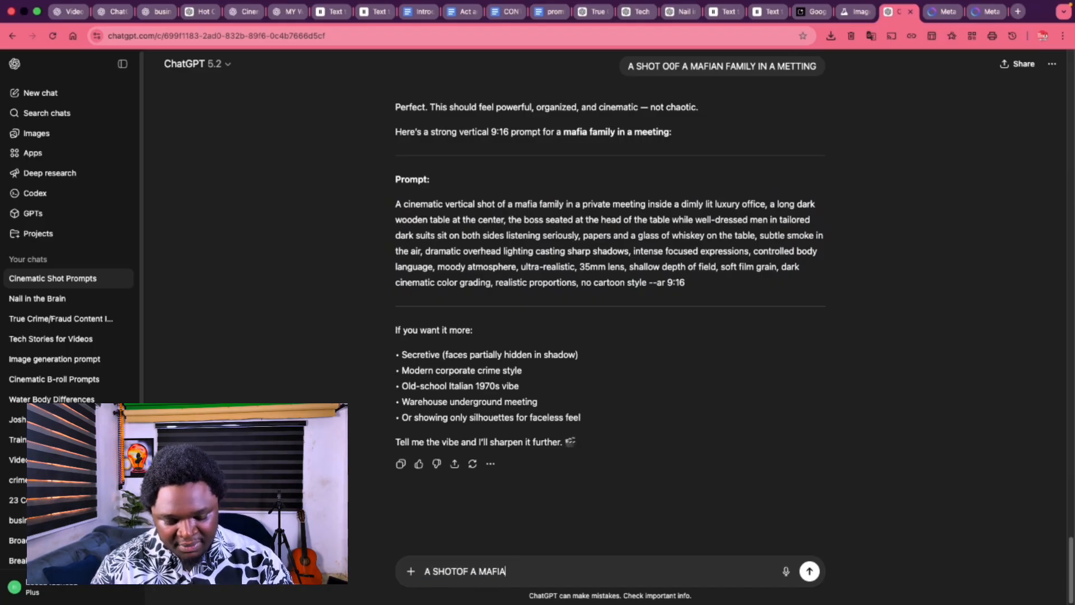
pyautogui.write('NBOSS')
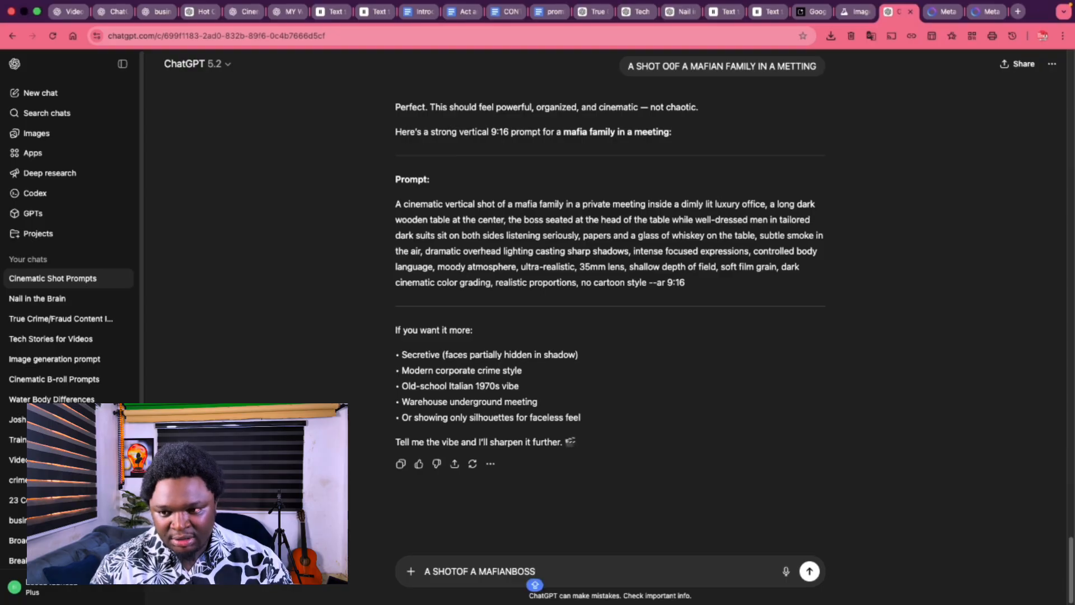
pyautogui.press('BackSpace')
pyautogui.press('BackSpace')
pyautogui.press('BackSpace')
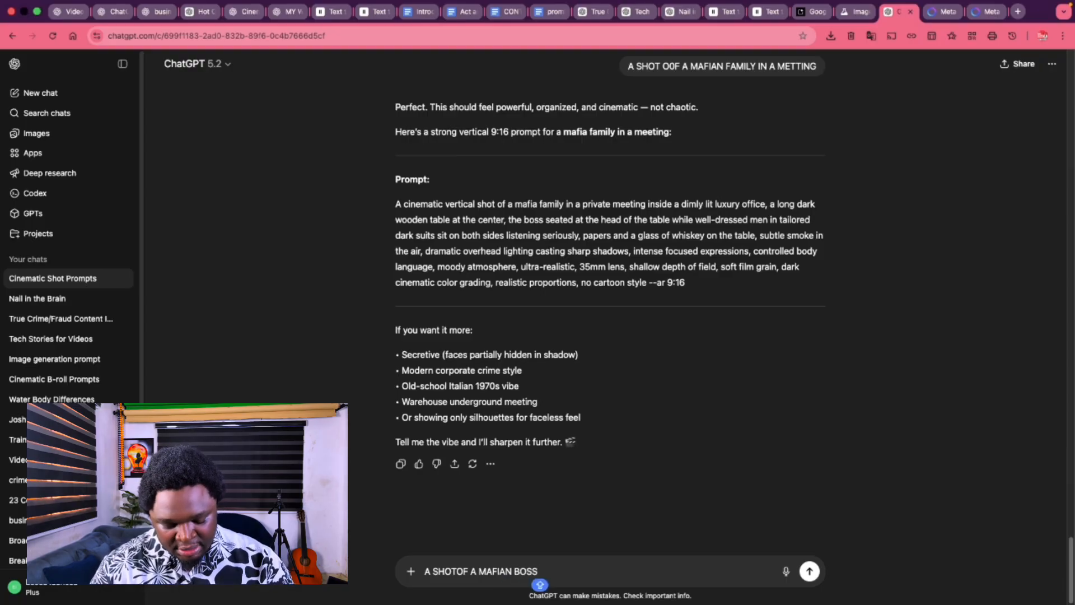
pyautogui.write('BOSS TALKI')
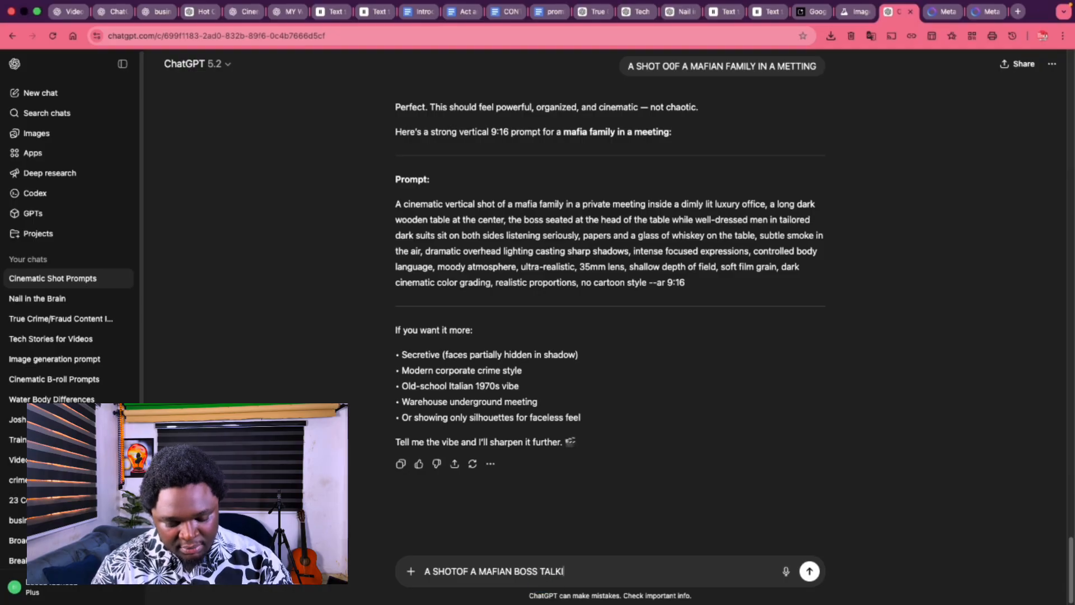
pyautogui.write('NG TO HIS ')
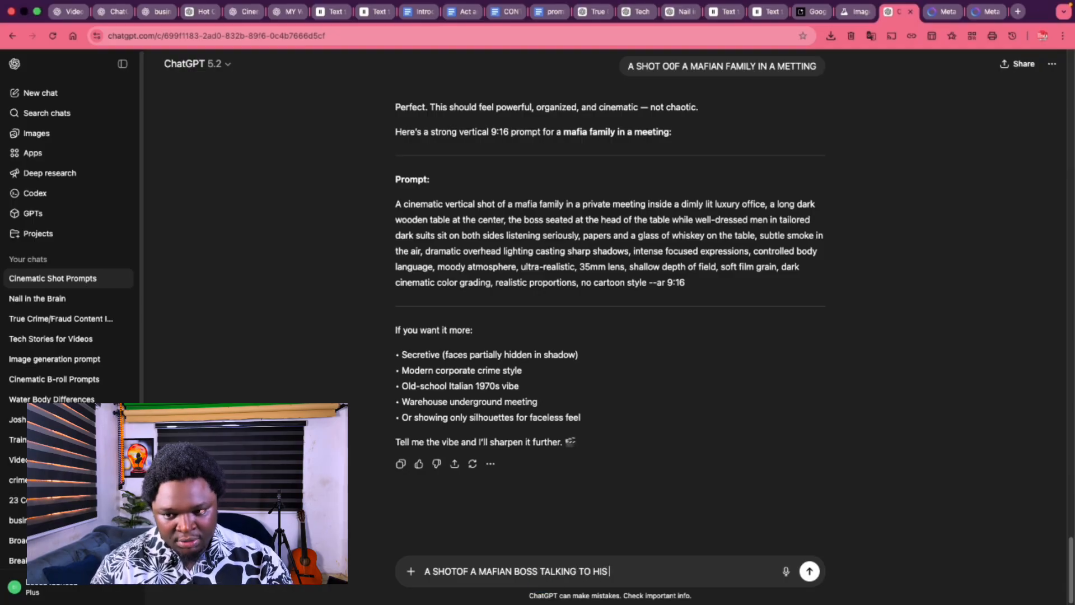
pyautogui.write('SUBO')
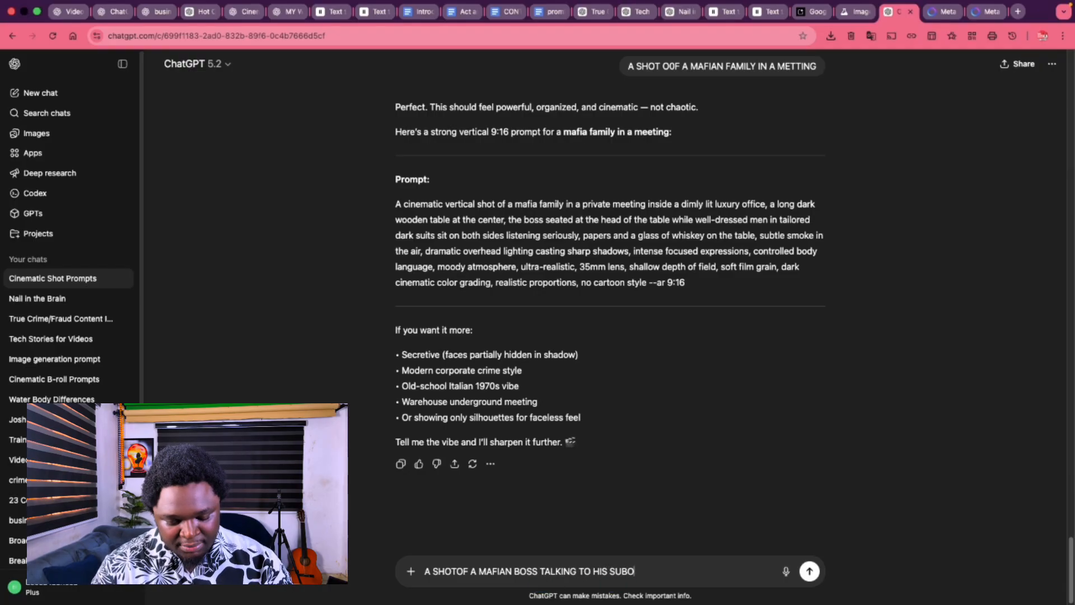
pyautogui.write('RD')
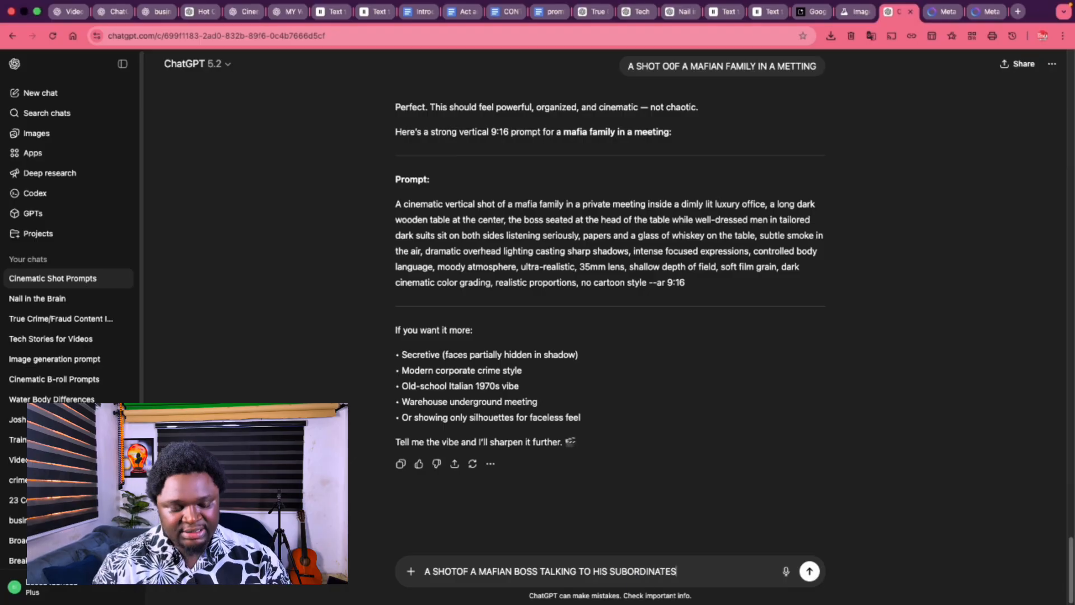
pyautogui.write('INATES')
pyautogui.press('Return')
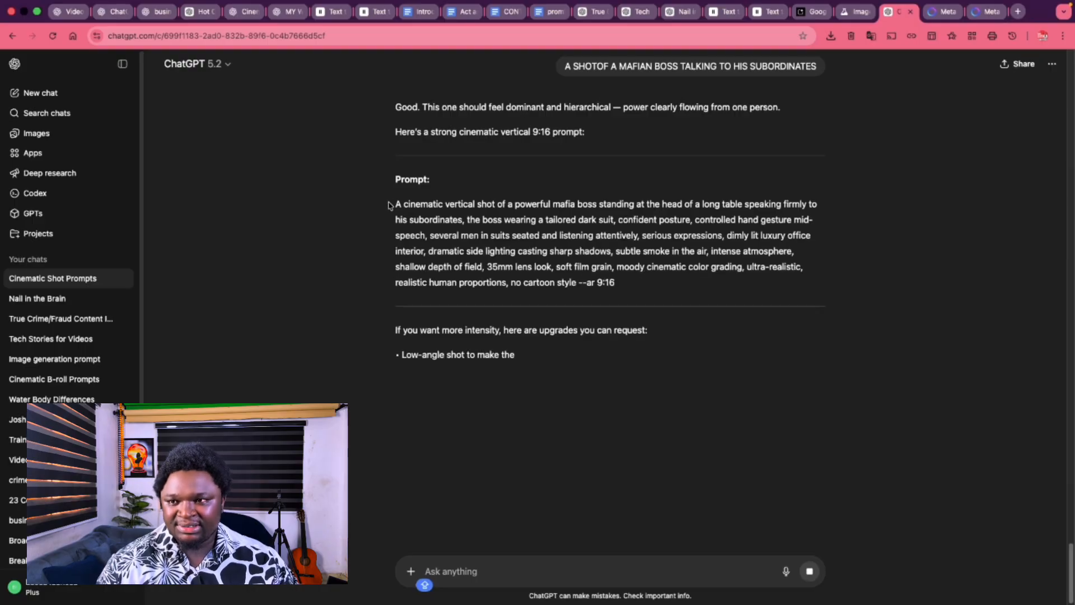
# Copy ChatGPT's prompt for the mafia boss speaking to his subordinates and open meta.ai in a new browser tab.
pyautogui.moveTo(393, 203); pyautogui.dragTo(663, 290)
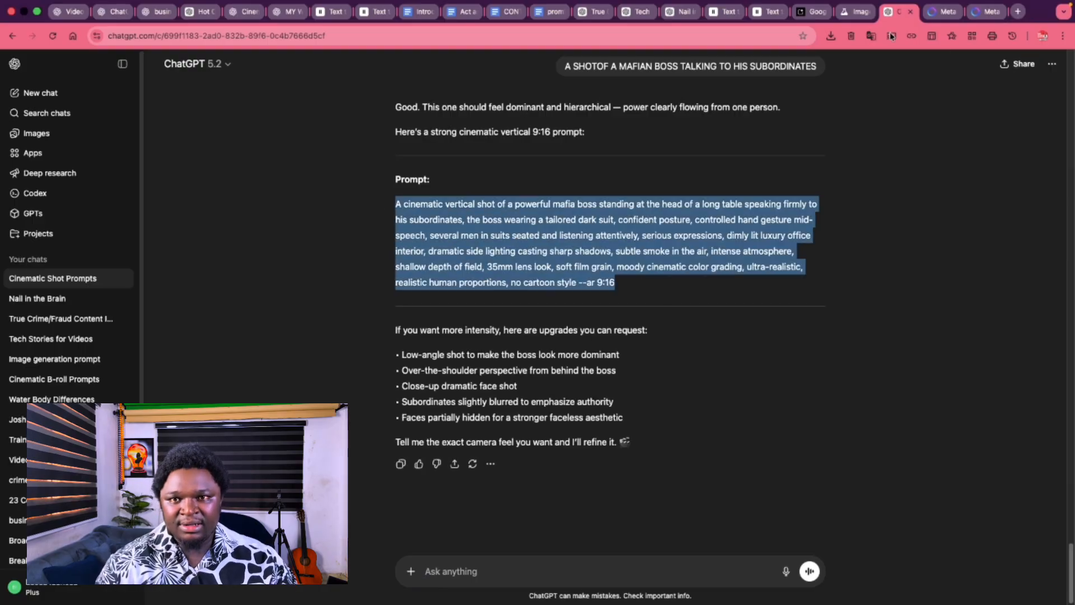
pyautogui.click(932, 13)
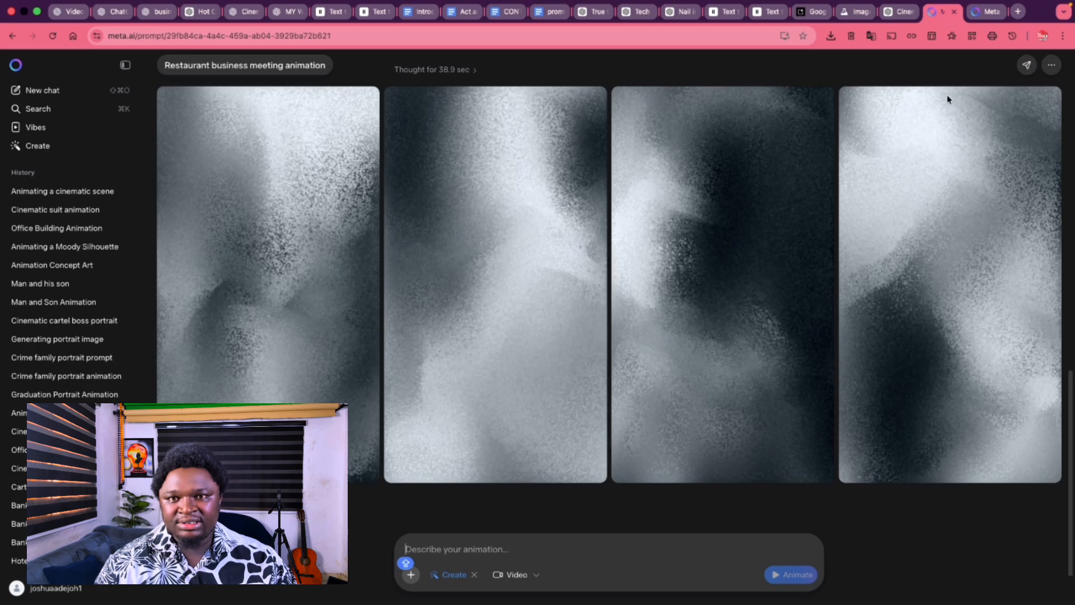
pyautogui.click(979, 12)
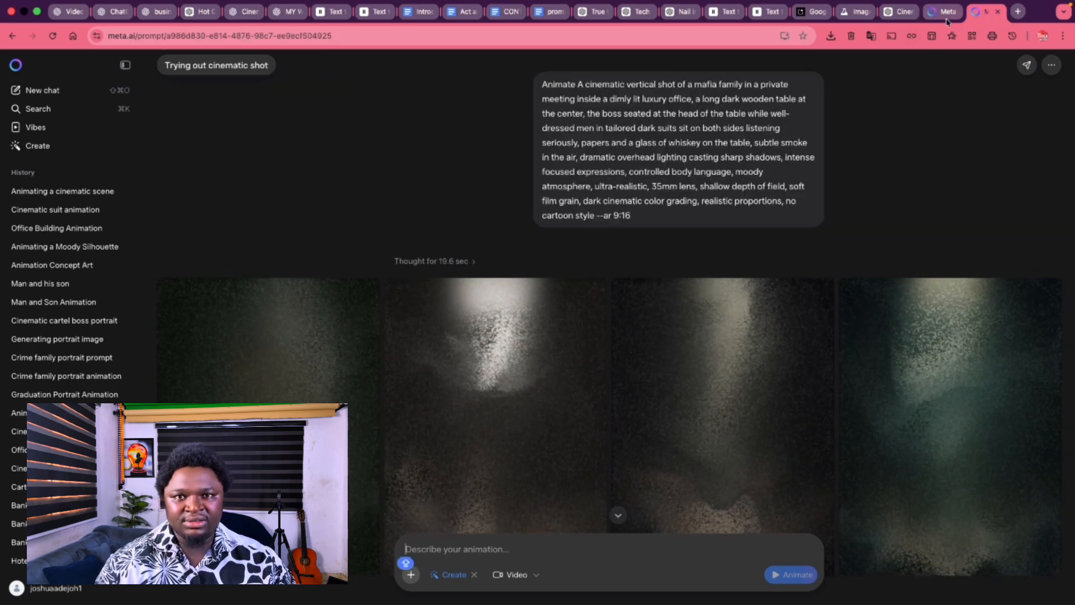
pyautogui.click(1018, 12)
pyautogui.click(592, 38)
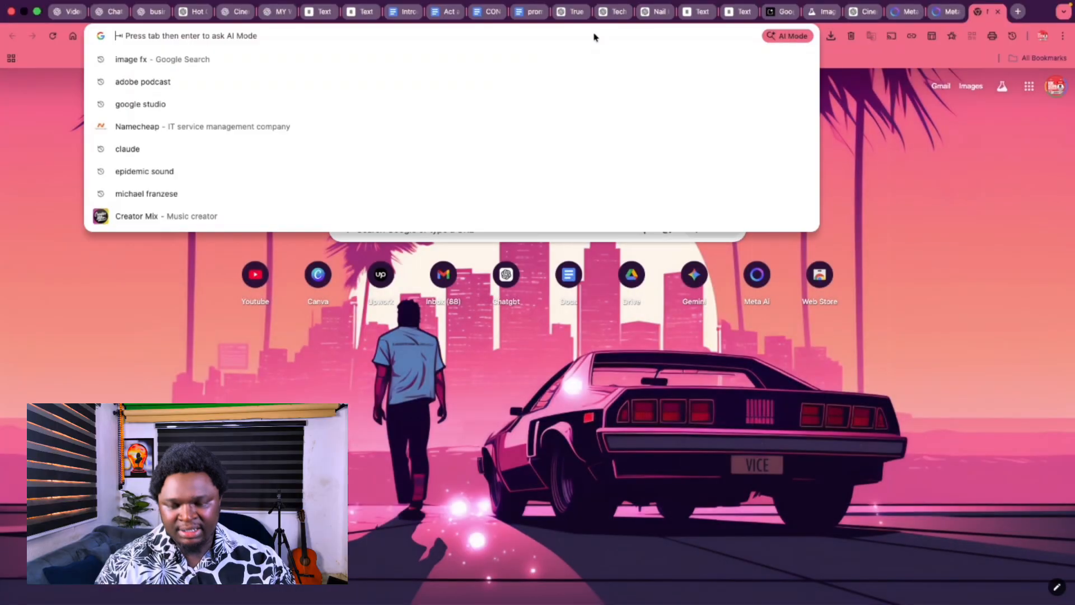
pyautogui.write('META.ai')
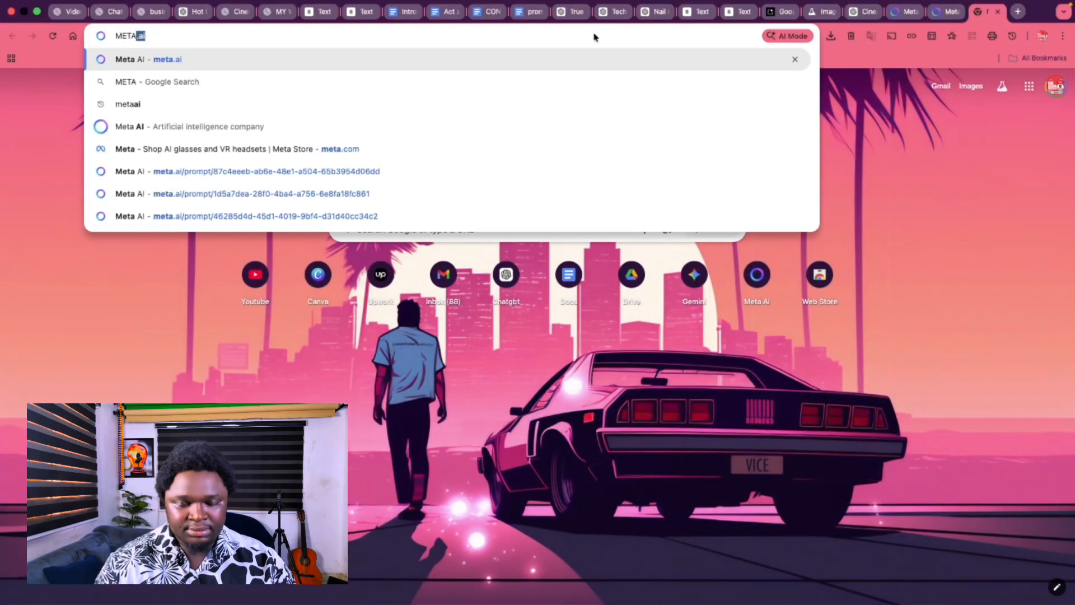
pyautogui.press('Return')
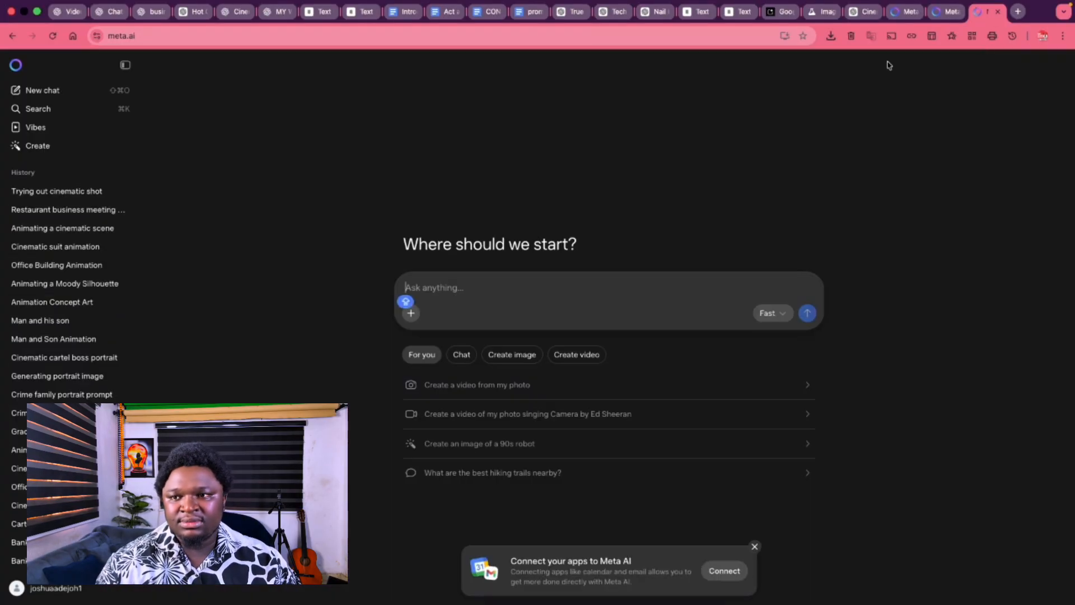
# Animate the copied mafia boss prompt as a video in the new Meta AI conversation.
pyautogui.click(413, 314)
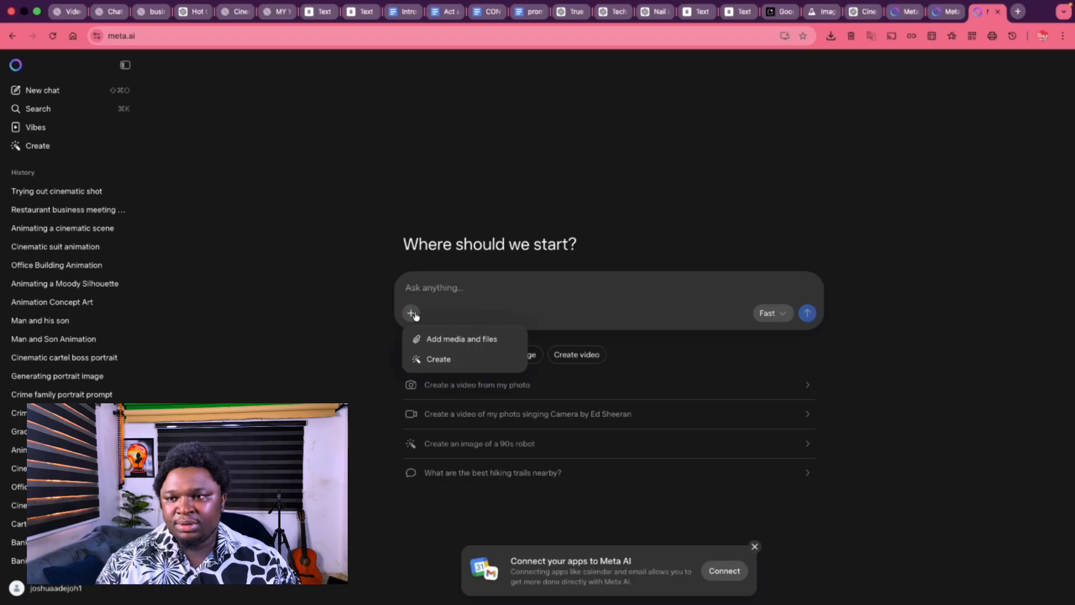
pyautogui.click(439, 359)
pyautogui.click(511, 321)
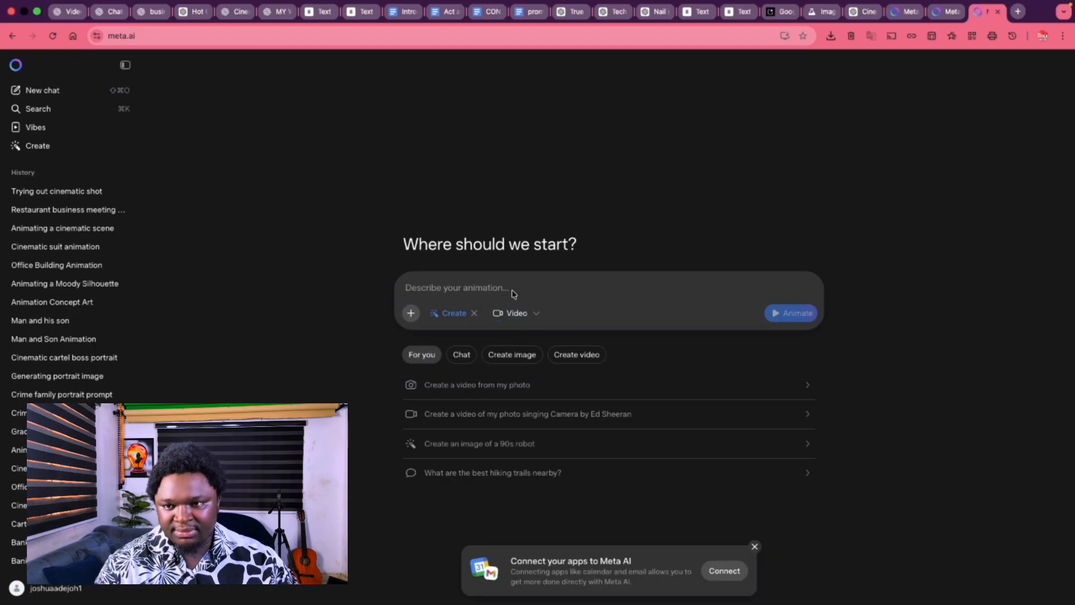
pyautogui.write('A cinematic vertical shot of a powerful mafia boss standing at the head of a long table speaking firmly to his subordinates, the boss wearing a tailored dark suit, confident posture, controlled hand gesture mid-speech, several men in suits seated and listening attentively, serious expressions, dimly lit luxury office interior, dramatic side lighting casting sharp shadows, subtle smoke in the air, intense atmosphere, shallow depth of field, 35mm lens look, soft film grain, moody cinematic color grading, ultra-realistic, realistic human proportions, no cartoon style —ar 9:16')
pyautogui.click(789, 351)
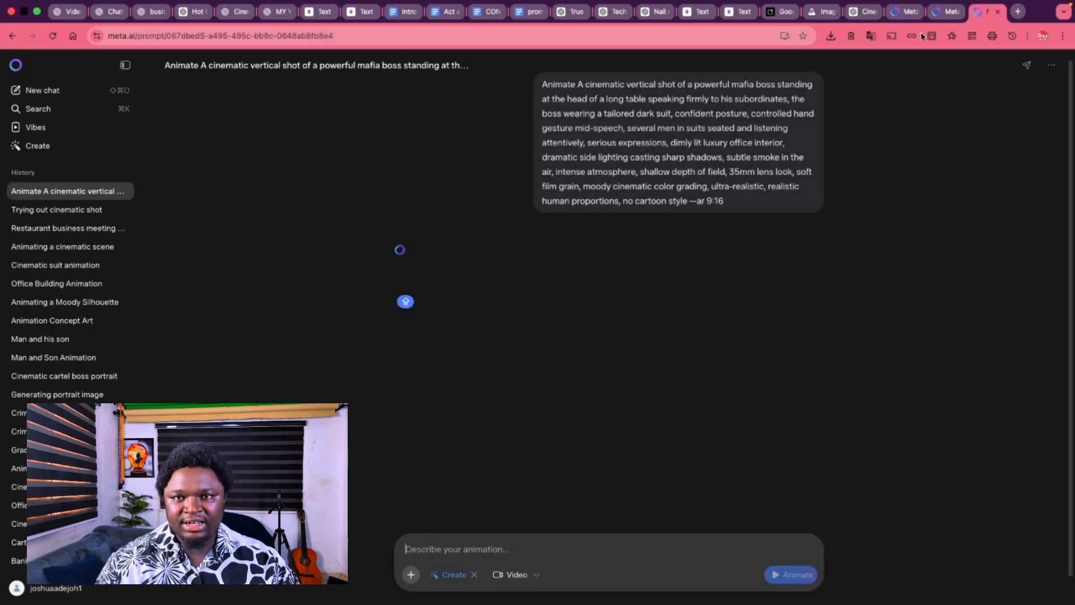
# Examine the private mafia meeting shots in Meta AI and check progress on the mafia family and mafia boss generations.
pyautogui.click(901, 13)
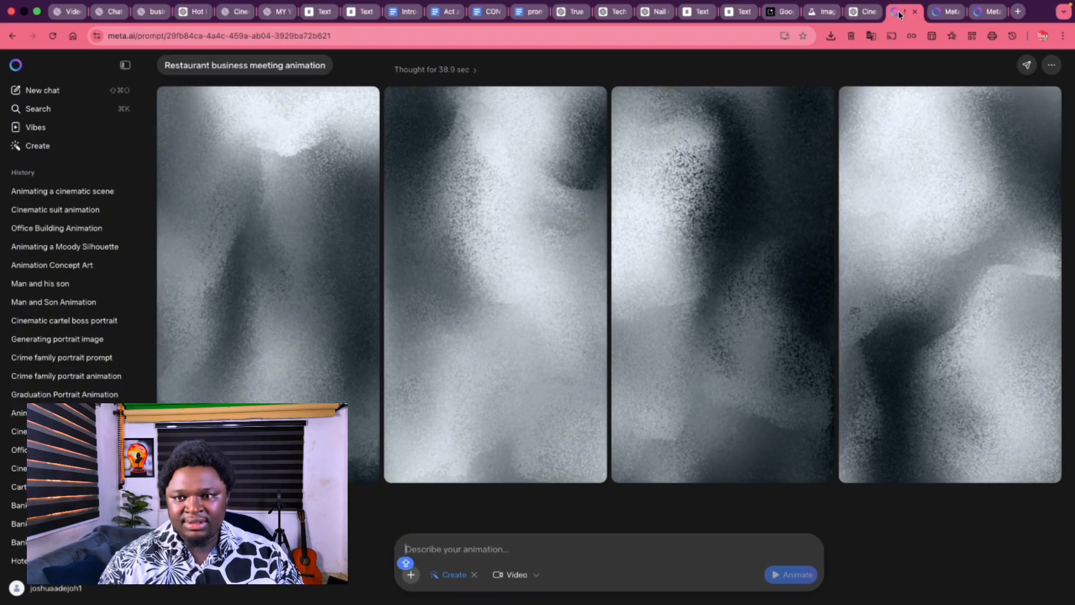
pyautogui.click(946, 12)
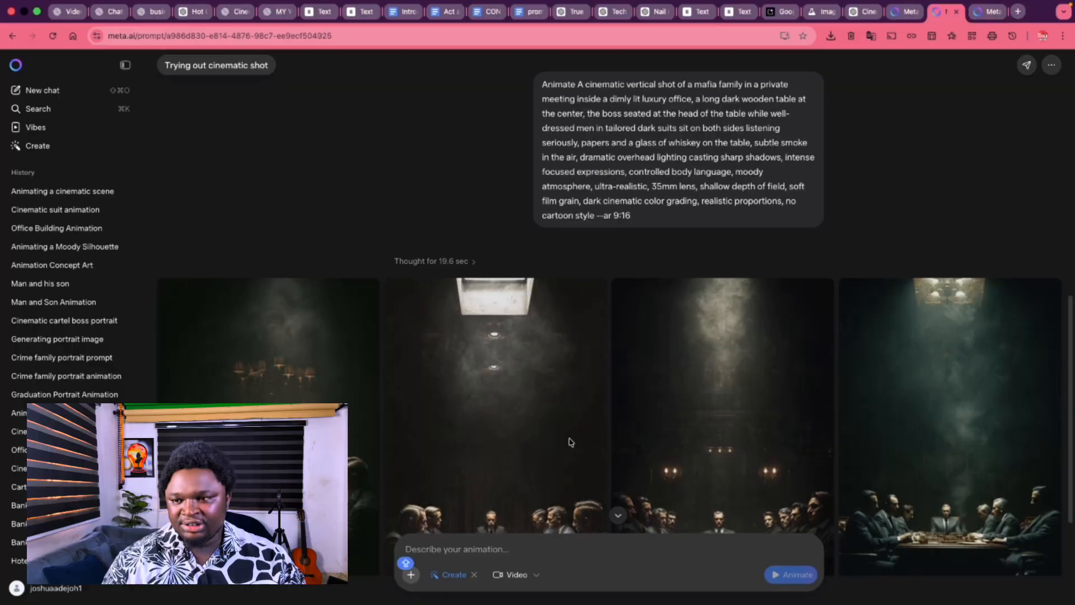
pyautogui.scroll(-4, 569, 442)
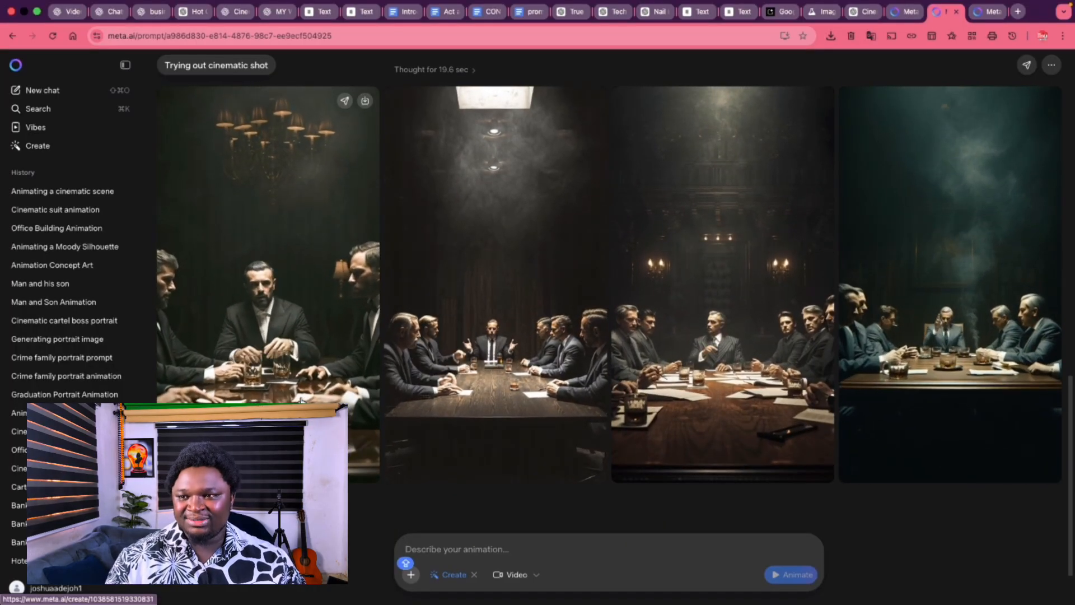
pyautogui.scroll(3, 619, 313)
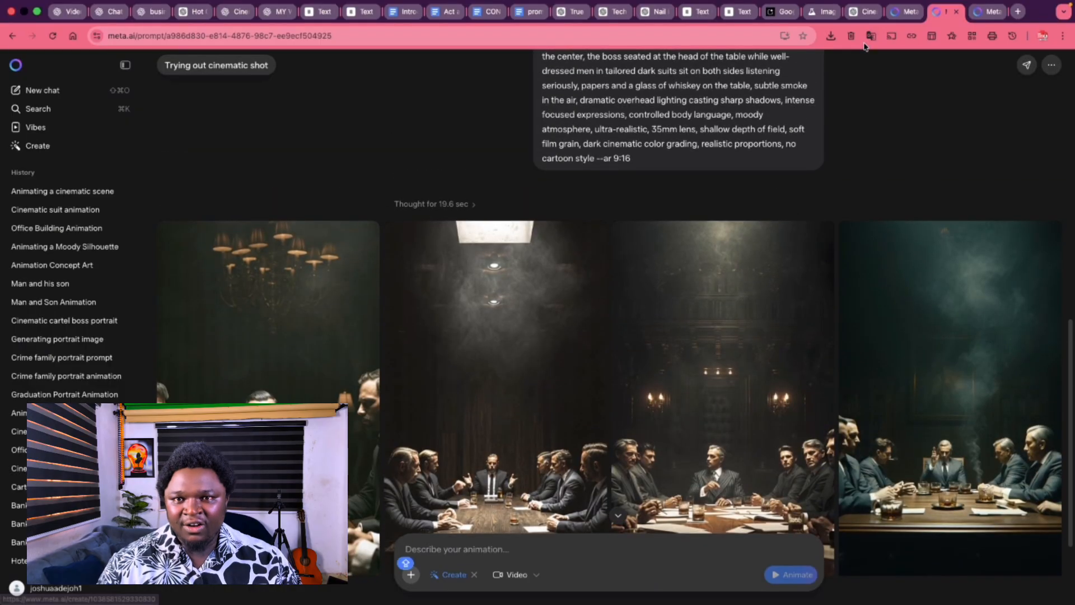
pyautogui.click(901, 11)
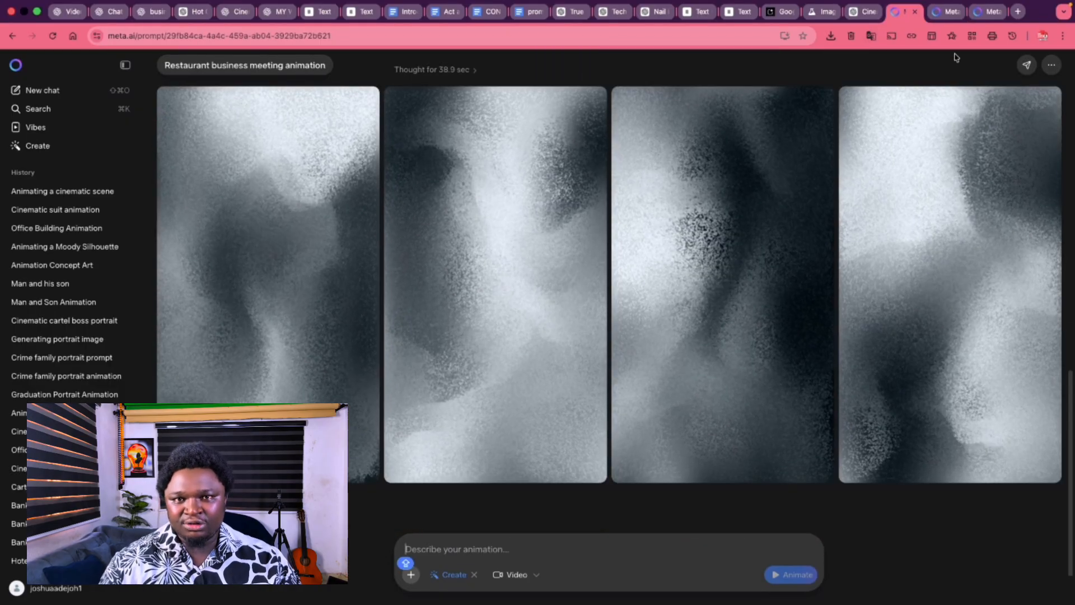
pyautogui.click(975, 15)
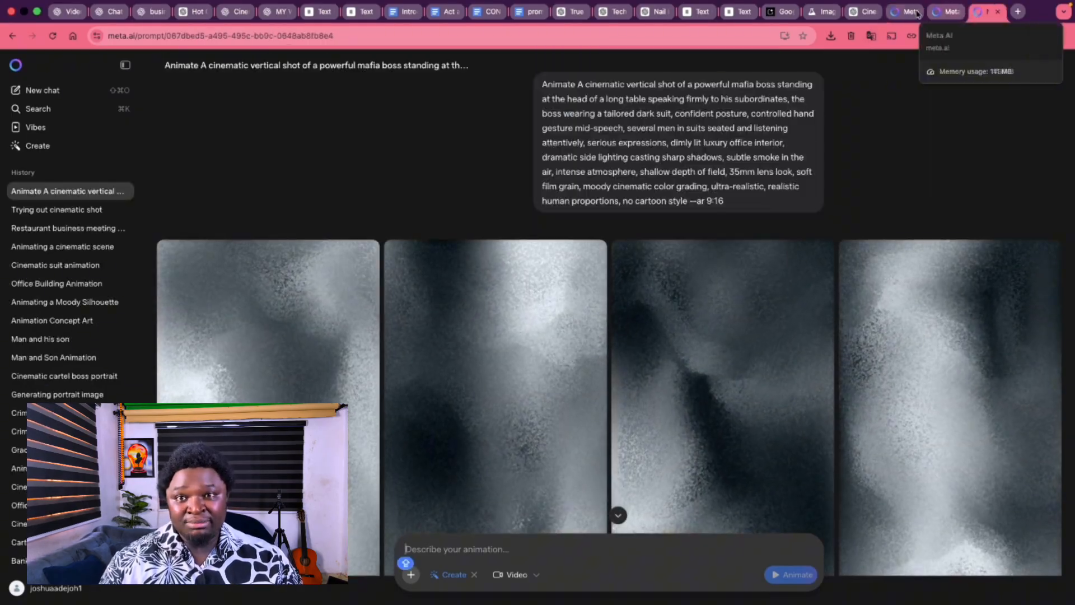
# Recheck the three Meta AI conversations, reviewing the mafia family prompt and the meeting and boss shots.
pyautogui.click(902, 12)
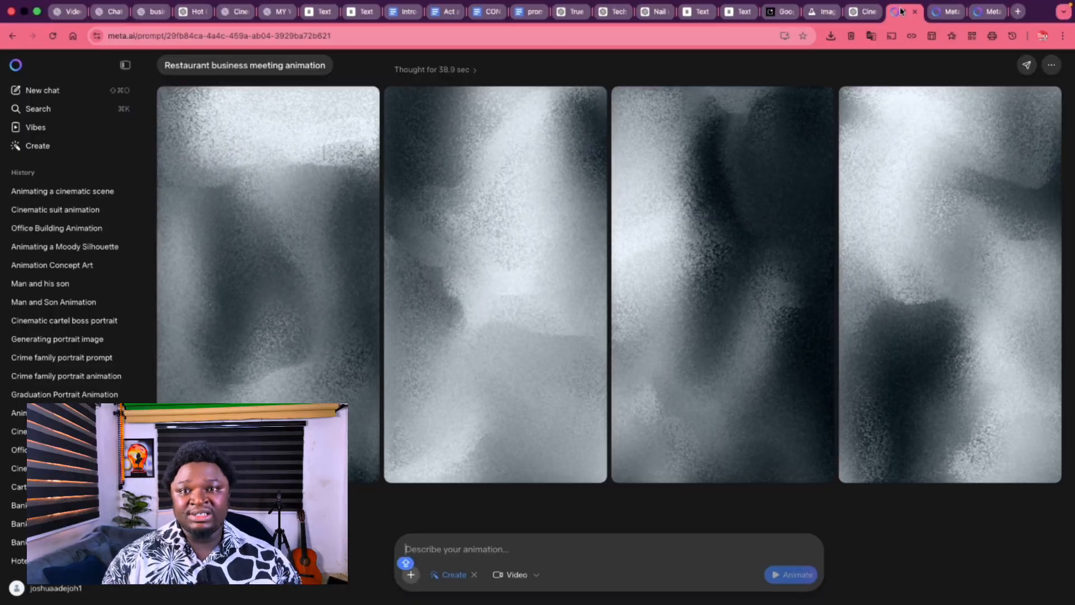
pyautogui.click(941, 15)
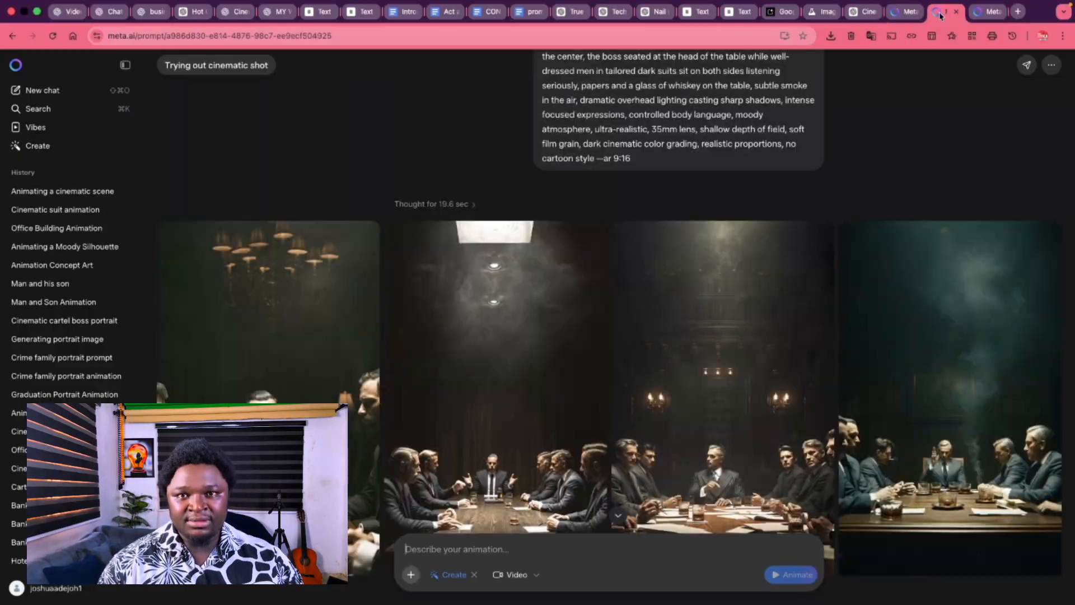
pyautogui.click(983, 15)
pyautogui.click(896, 16)
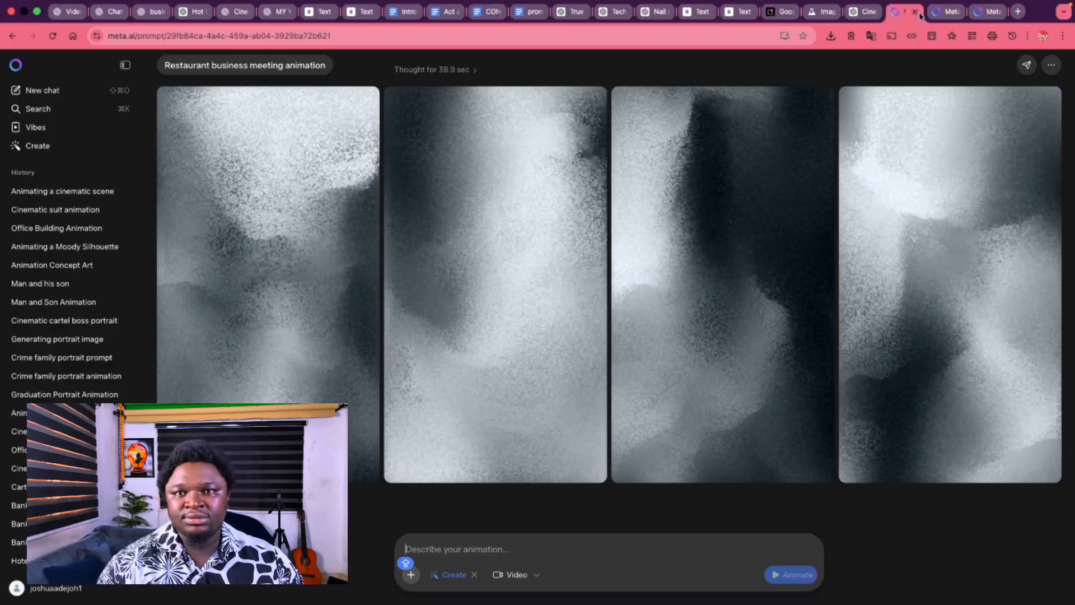
pyautogui.hotkey('ctrl', 'Tab')
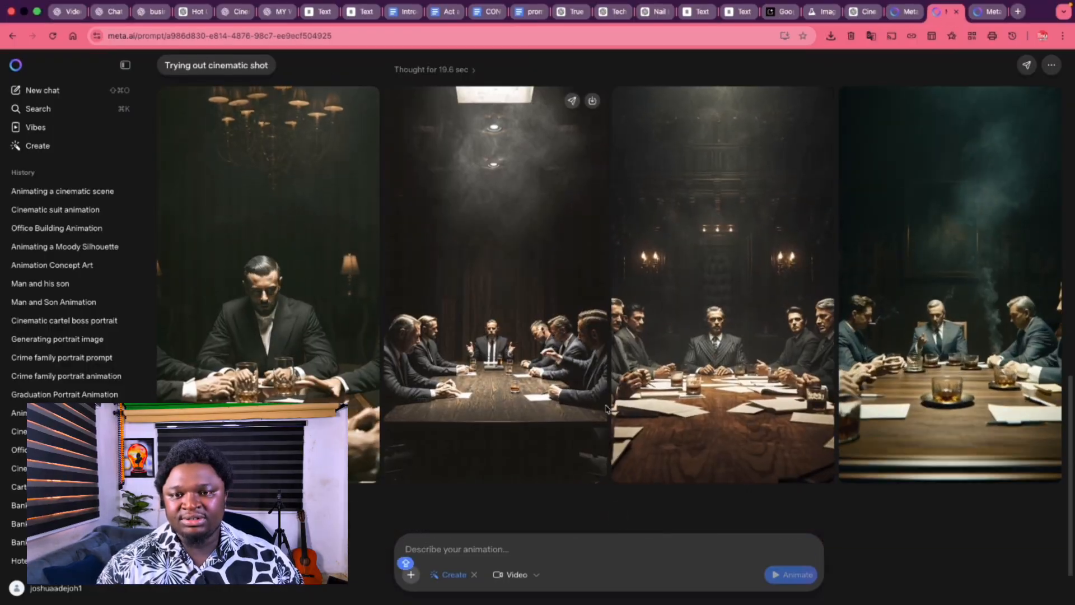
pyautogui.hotkey('ctrl', 'Tab')
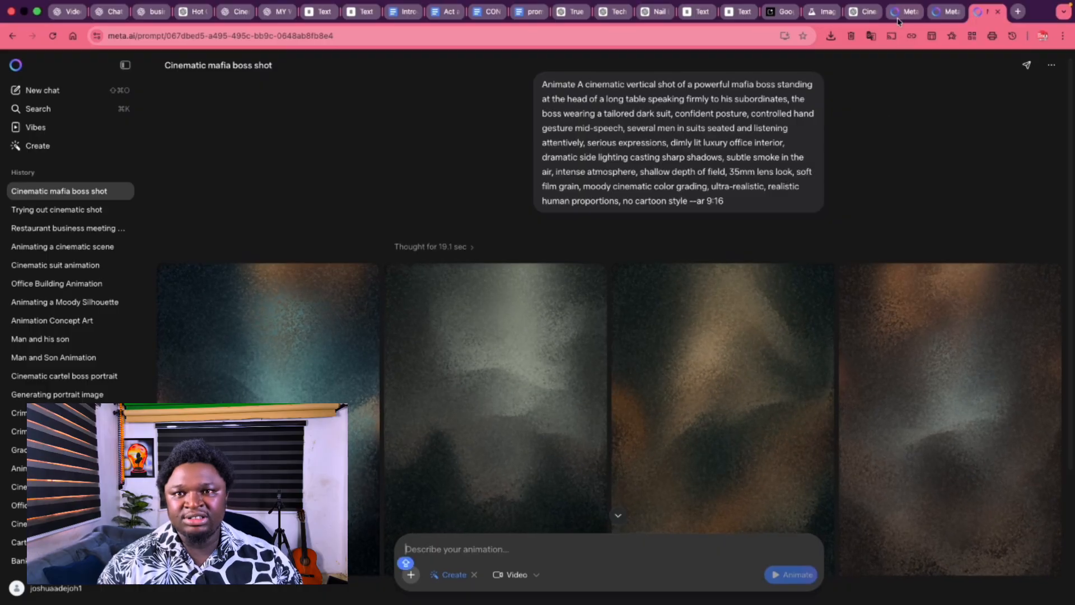
pyautogui.click(898, 18)
pyautogui.scroll(7, 615, 252)
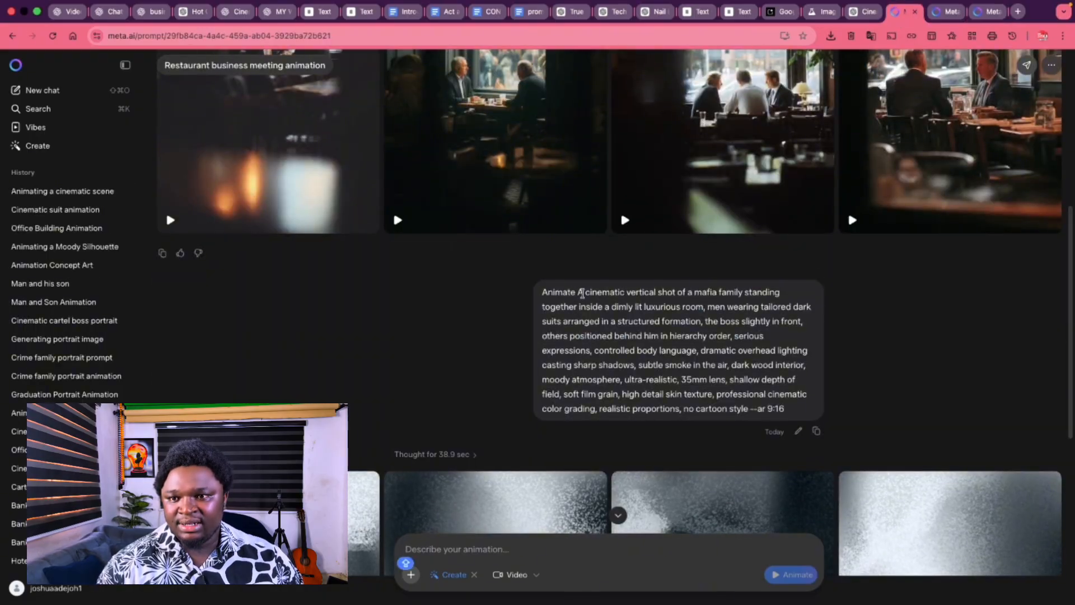
pyautogui.scroll(-4, 713, 305)
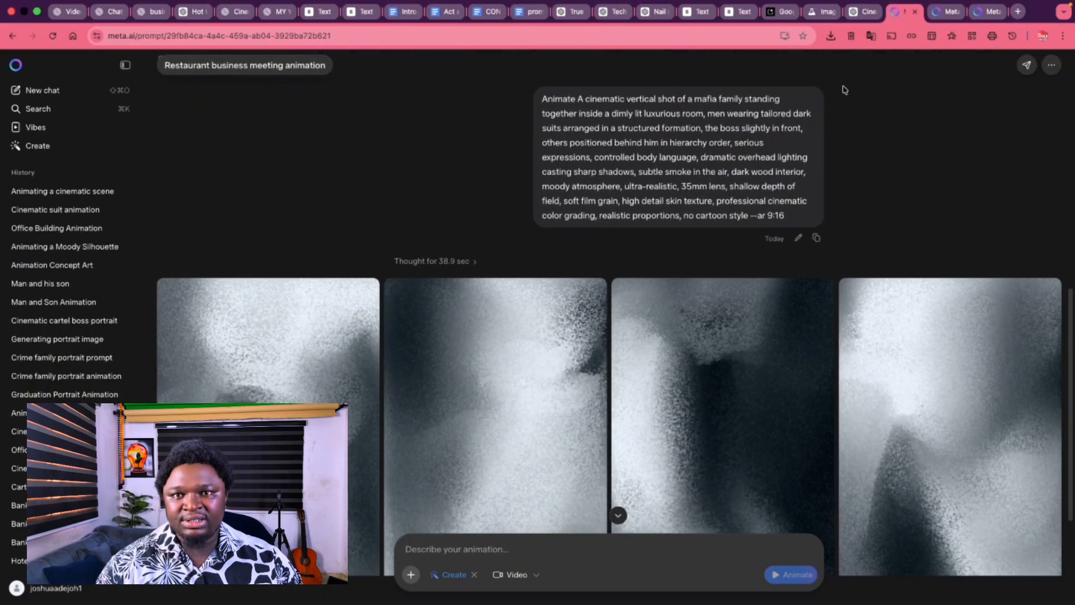
pyautogui.click(946, 14)
pyautogui.click(981, 17)
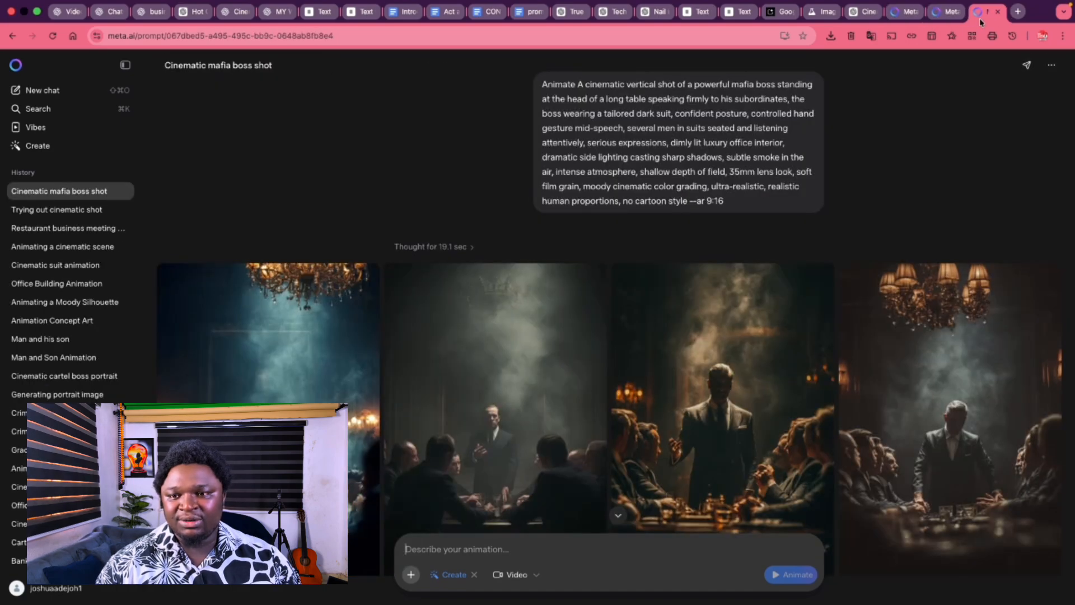
# Review the mafia boss and mafia family generations in Meta AI, then reread the meeting and boss prompts in ChatGPT.
pyautogui.scroll(-3, 718, 100)
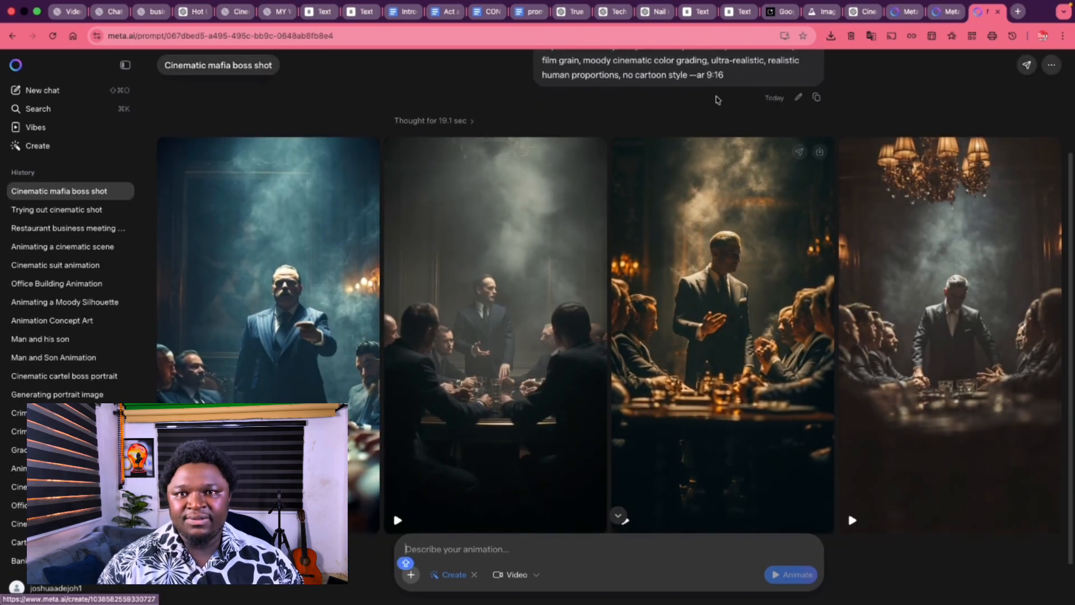
pyautogui.click(902, 13)
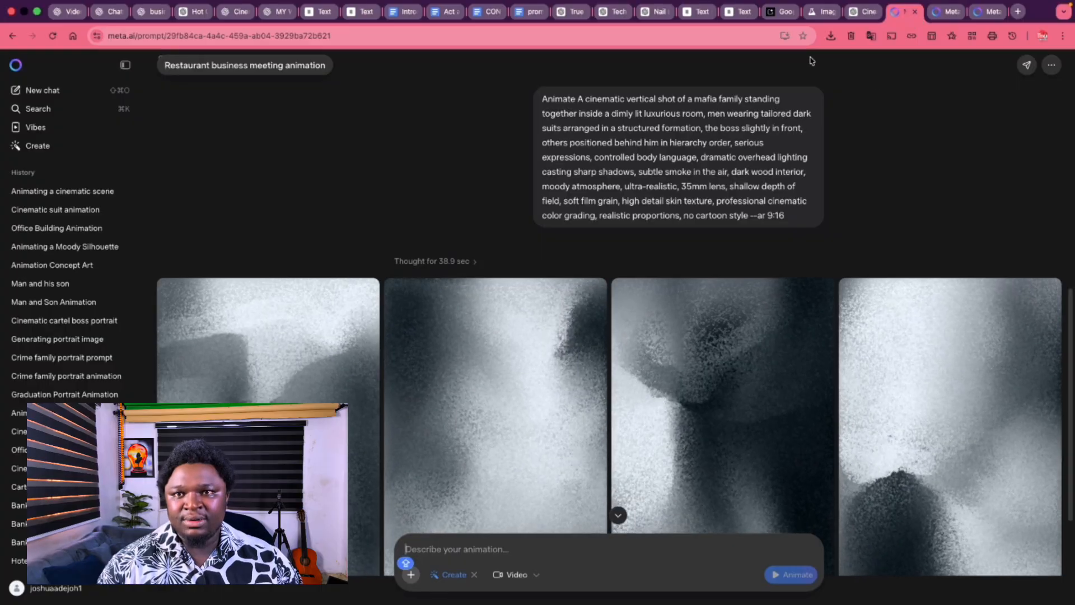
pyautogui.click(853, 16)
pyautogui.scroll(10, 465, 266)
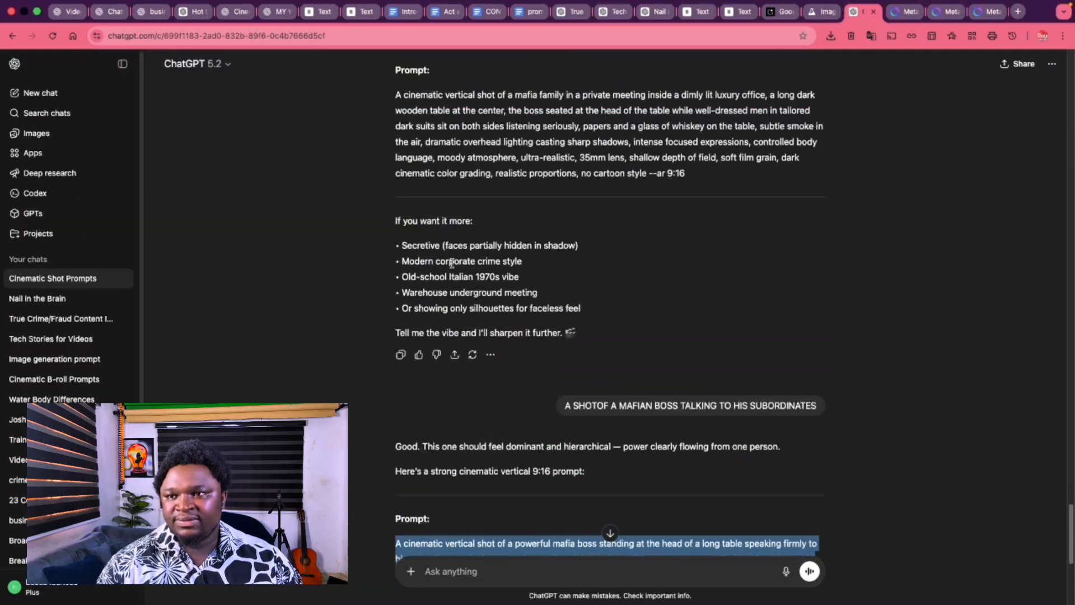
pyautogui.scroll(-7, 454, 265)
pyautogui.scroll(-5, 452, 264)
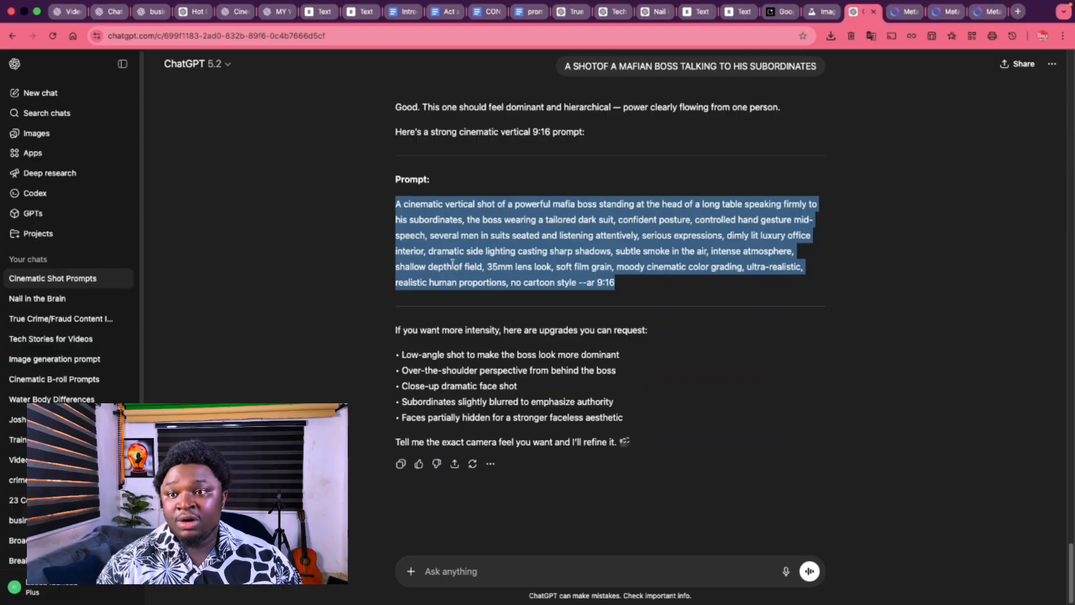
pyautogui.scroll(7, 452, 264)
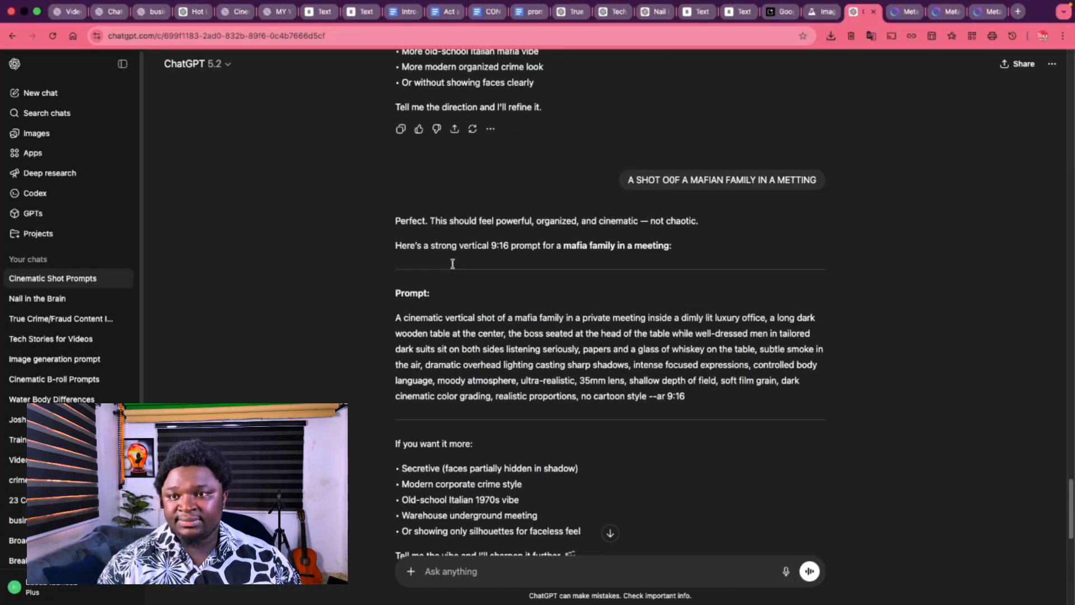
pyautogui.scroll(-4, 454, 265)
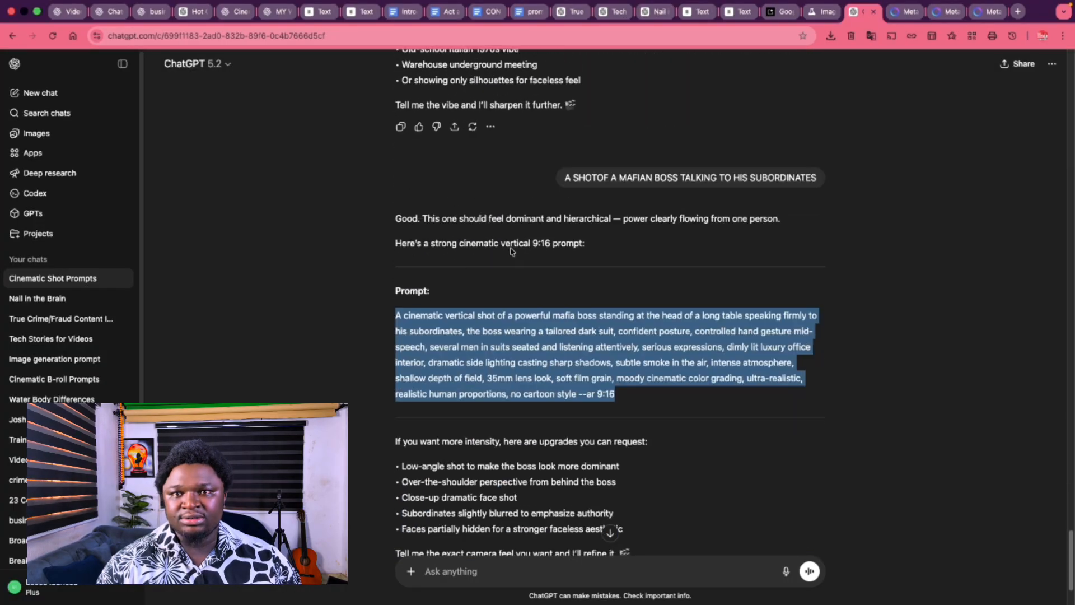
# Check the mafia family generation in Meta AI again and examine the mafia boss shots together with their prompt.
pyautogui.hotkey('ctrl', 'Tab')
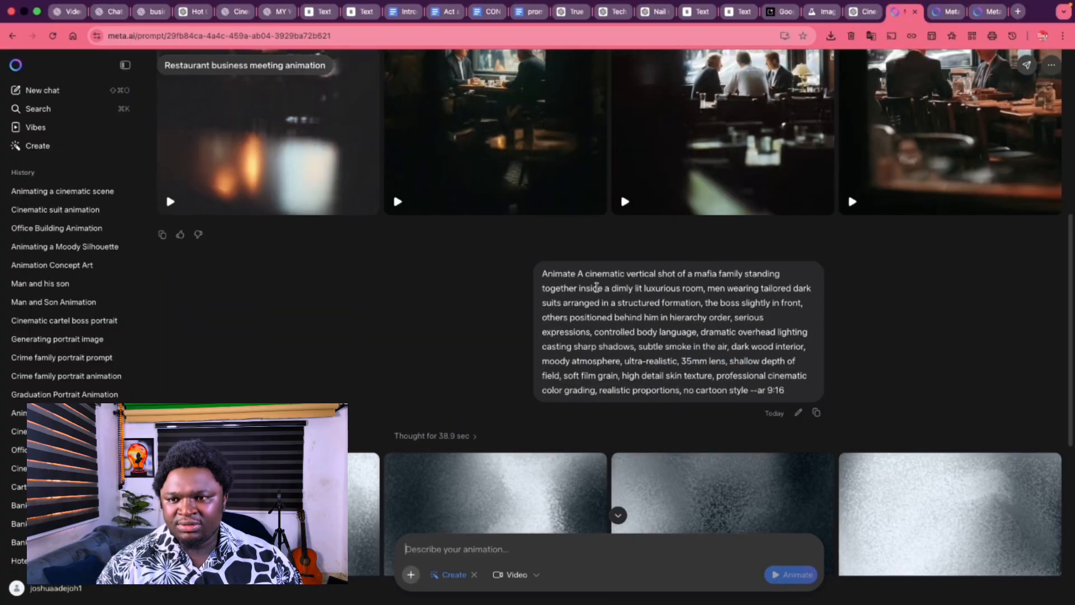
pyautogui.scroll(3, 596, 287)
pyautogui.scroll(-6, 620, 334)
pyautogui.scroll(1, 621, 157)
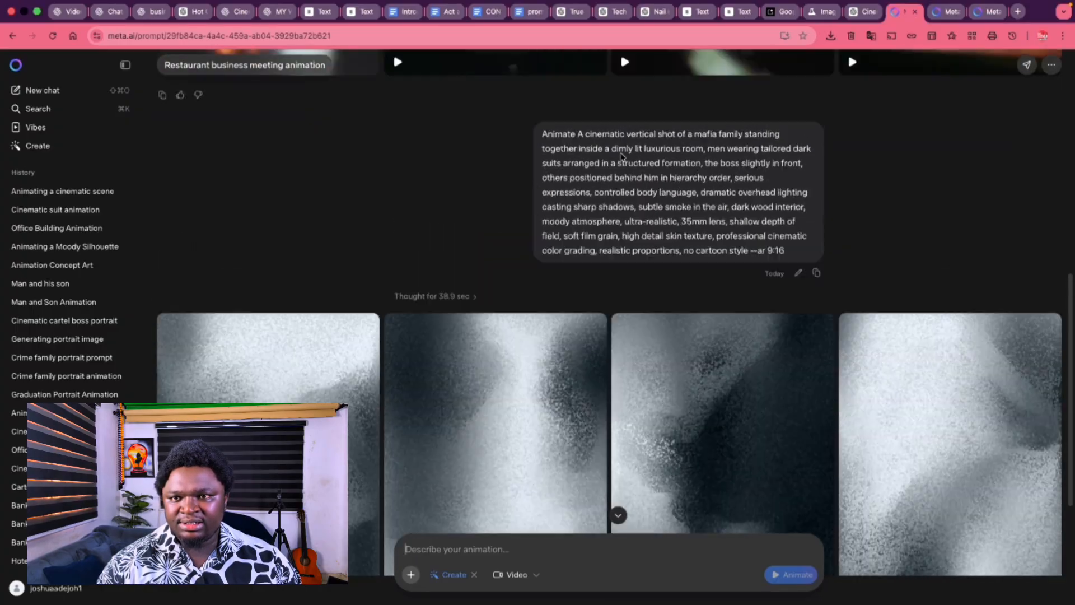
pyautogui.scroll(1, 620, 157)
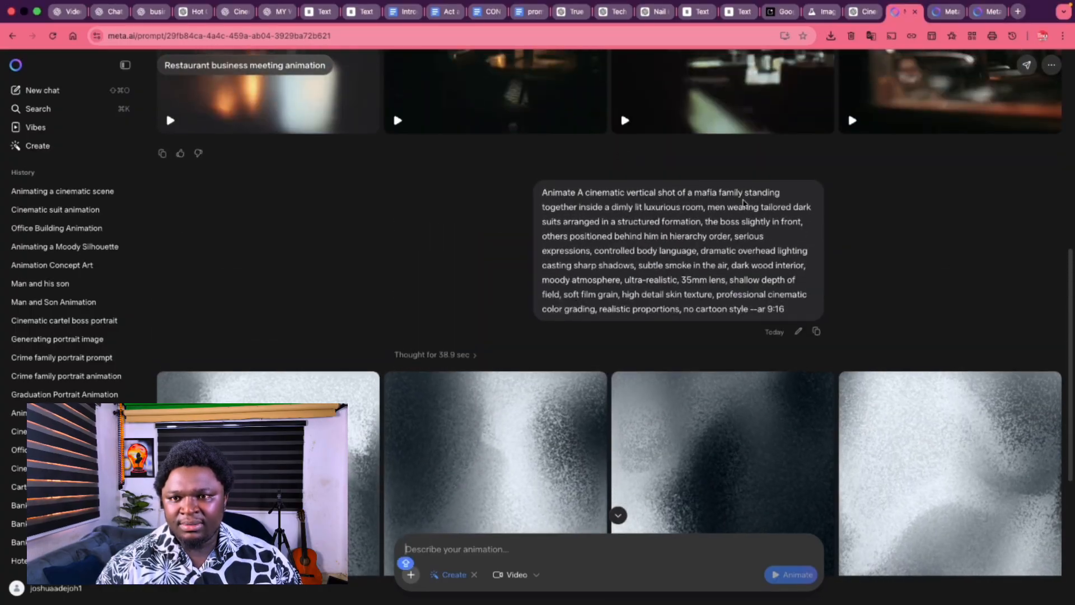
pyautogui.hotkey('ctrl', 'Tab')
pyautogui.hotkey('ctrl', 'Tab')
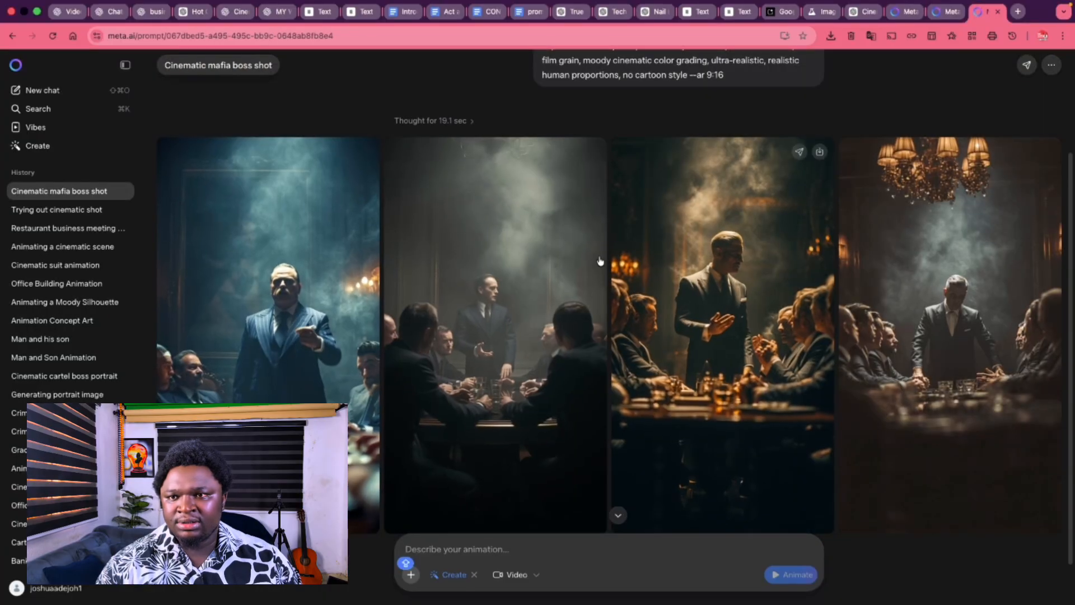
pyautogui.scroll(2, 599, 261)
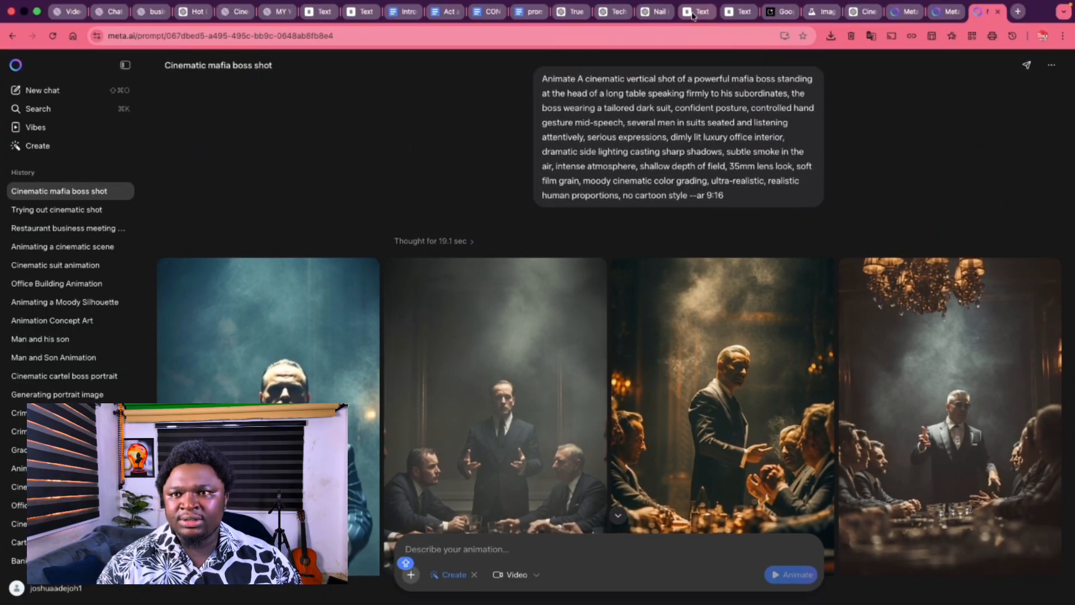
# Highlight the script paragraph starting "At the top is the boss" in ElevenLabs and compare it with the Meta AI shots.
pyautogui.click(727, 12)
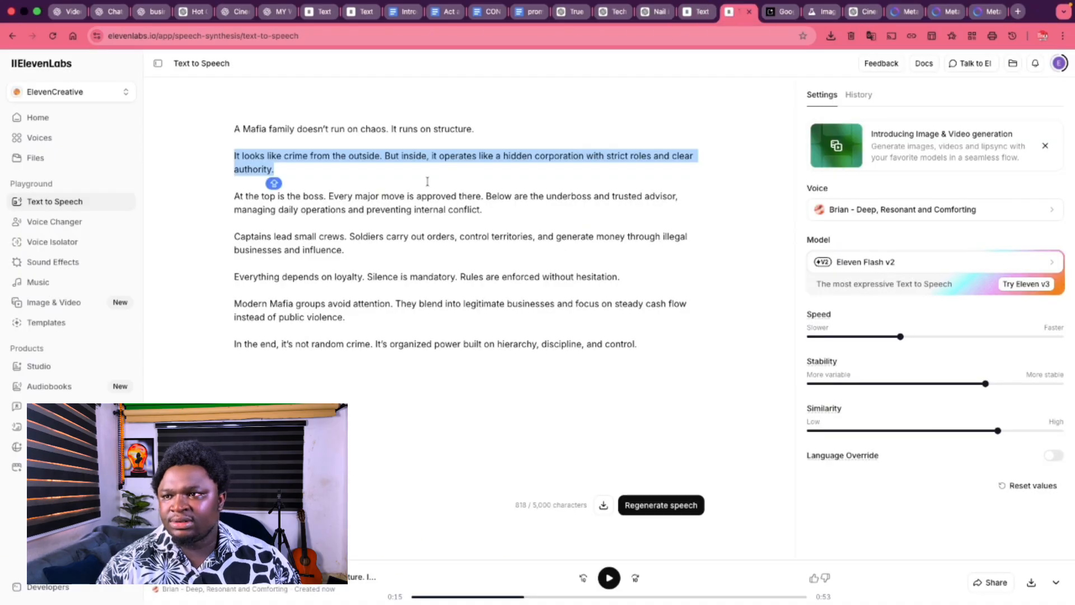
pyautogui.moveTo(234, 194); pyautogui.dragTo(560, 212)
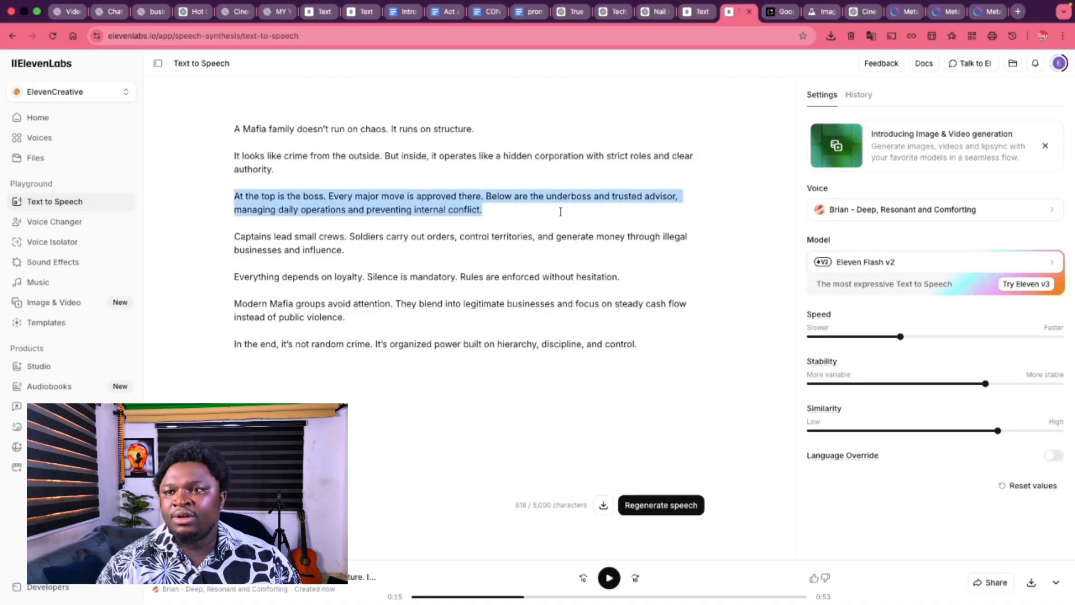
pyautogui.click(902, 14)
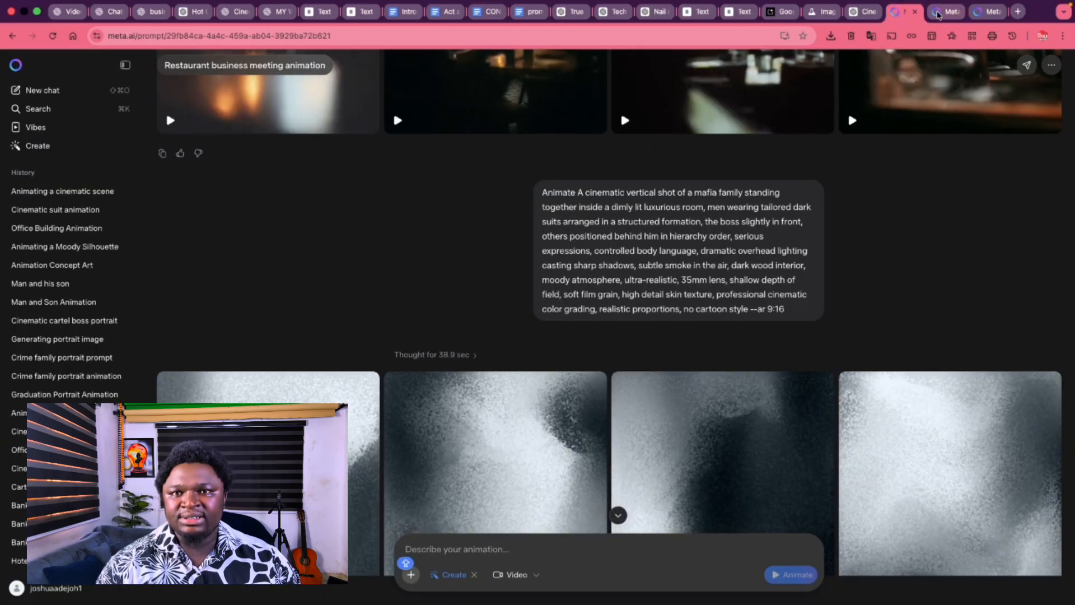
pyautogui.click(946, 14)
pyautogui.click(981, 13)
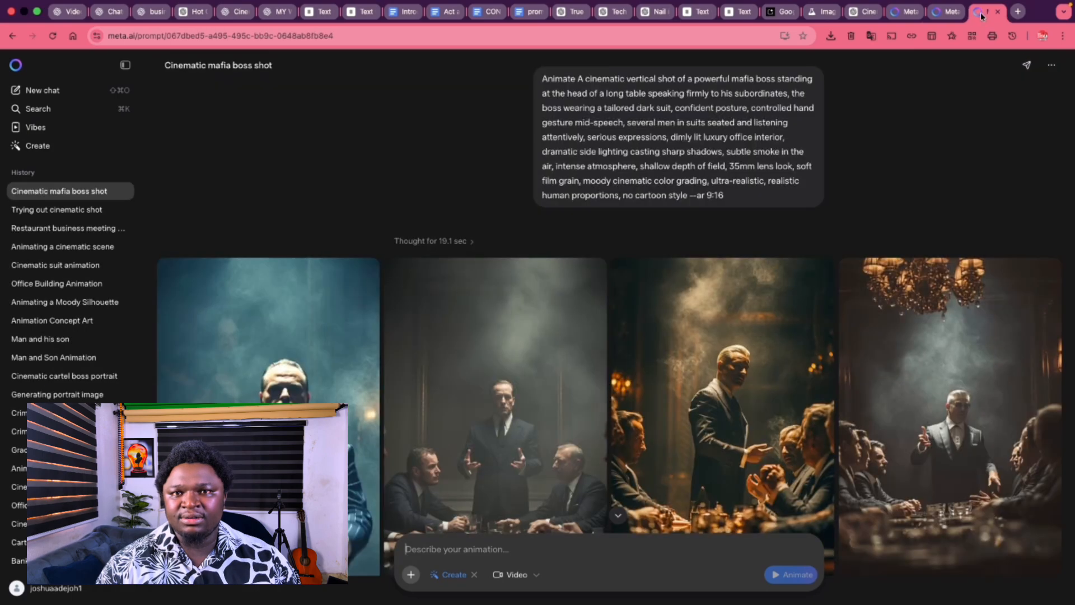
# Copy the mafia family prompt from the "Restaurant business meeting animation" conversation and open meta.ai in a new browser tab.
pyautogui.click(898, 13)
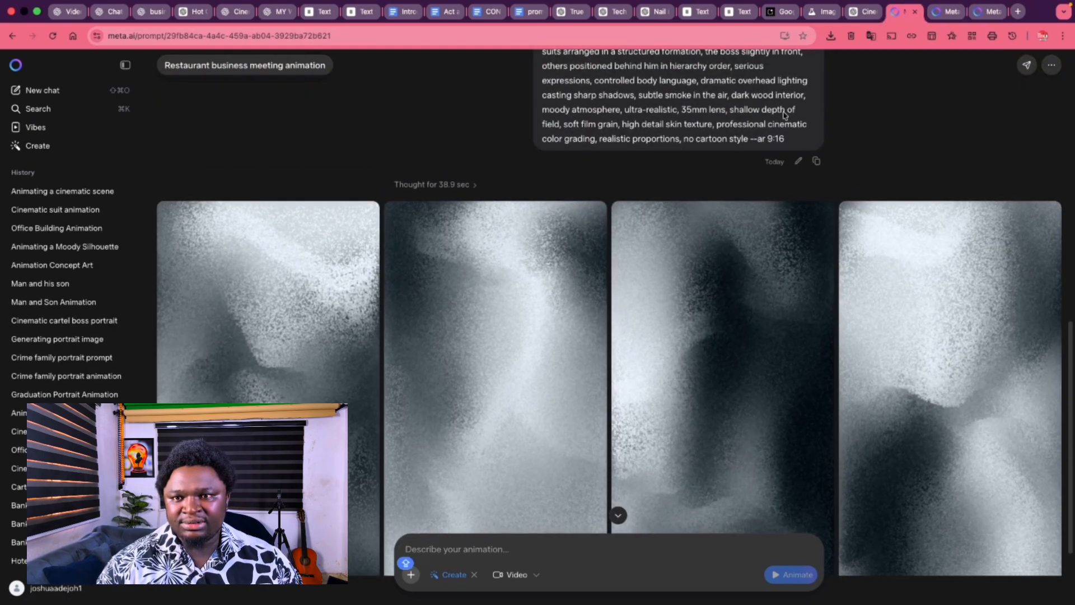
pyautogui.click(816, 161)
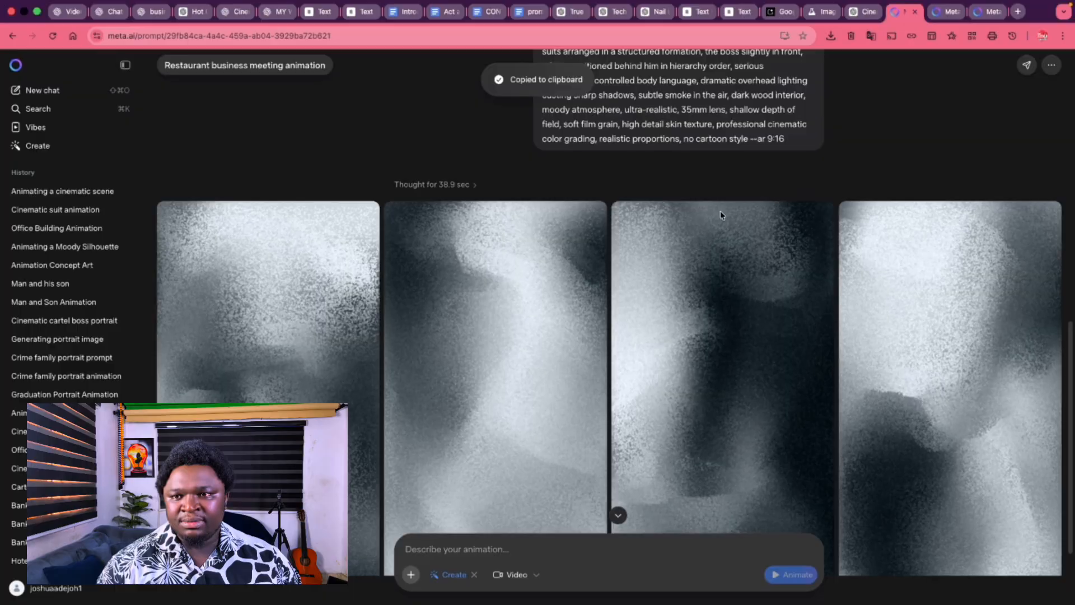
pyautogui.press('super+t')
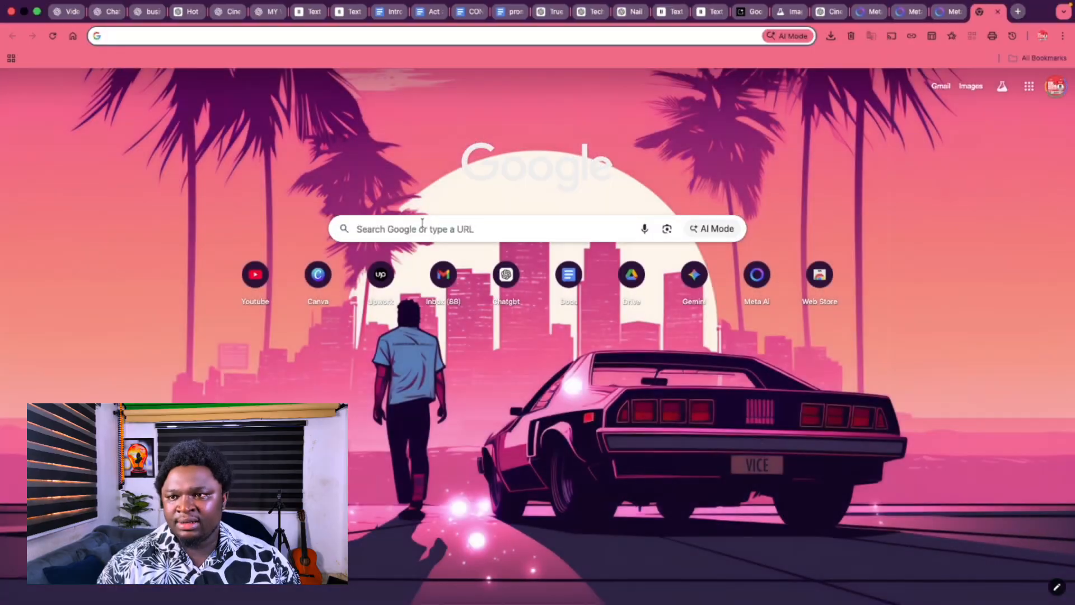
pyautogui.click(422, 227)
pyautogui.click(437, 38)
pyautogui.write('FA')
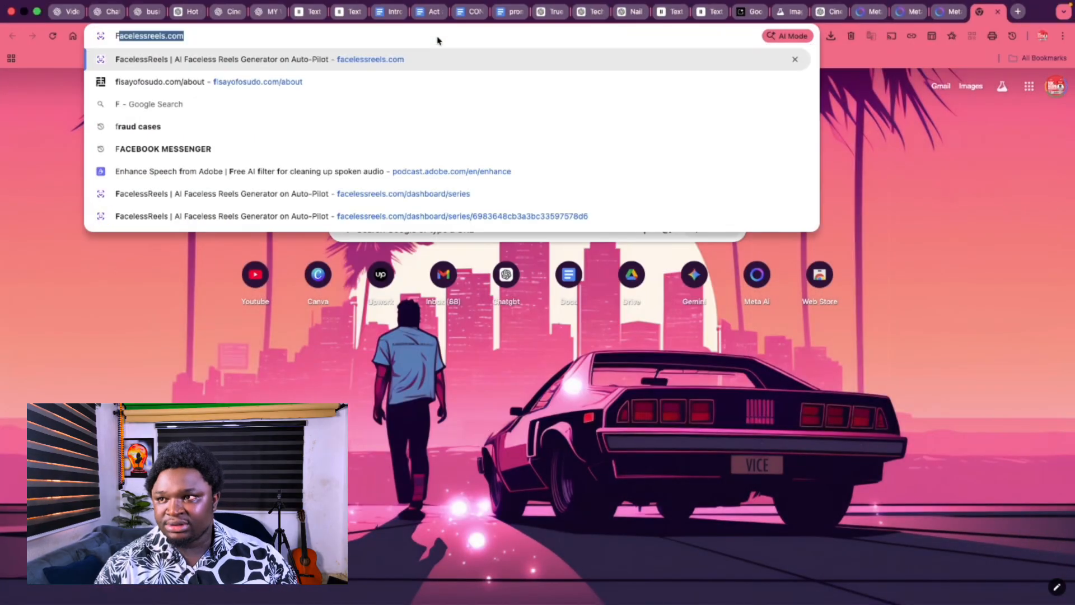
pyautogui.write('M')
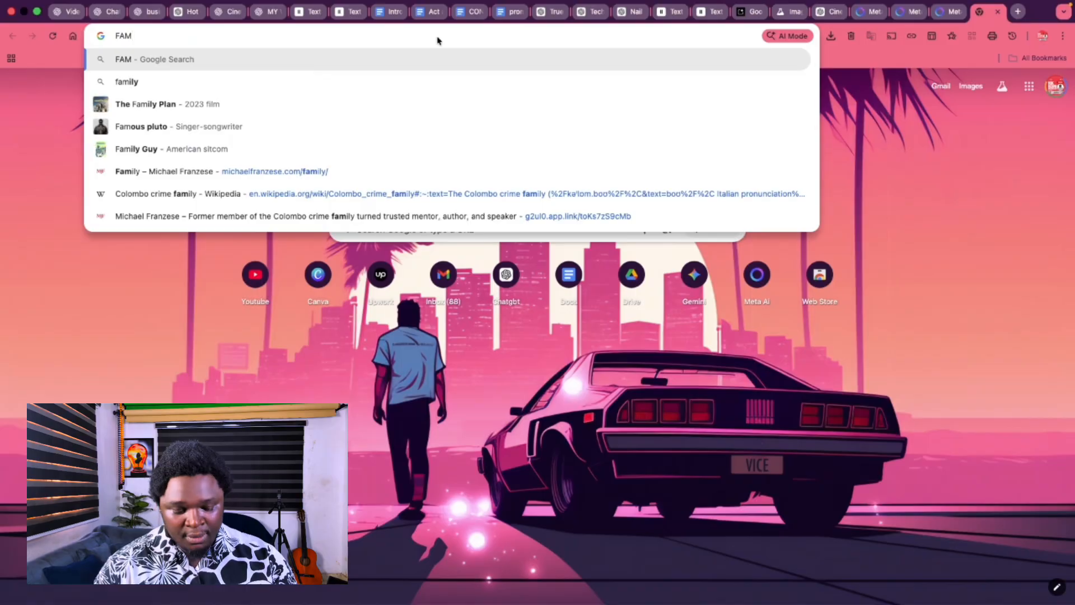
pyautogui.press('BackSpace')
pyautogui.press('BackSpace')
pyautogui.press('BackSpace')
pyautogui.write('MET')
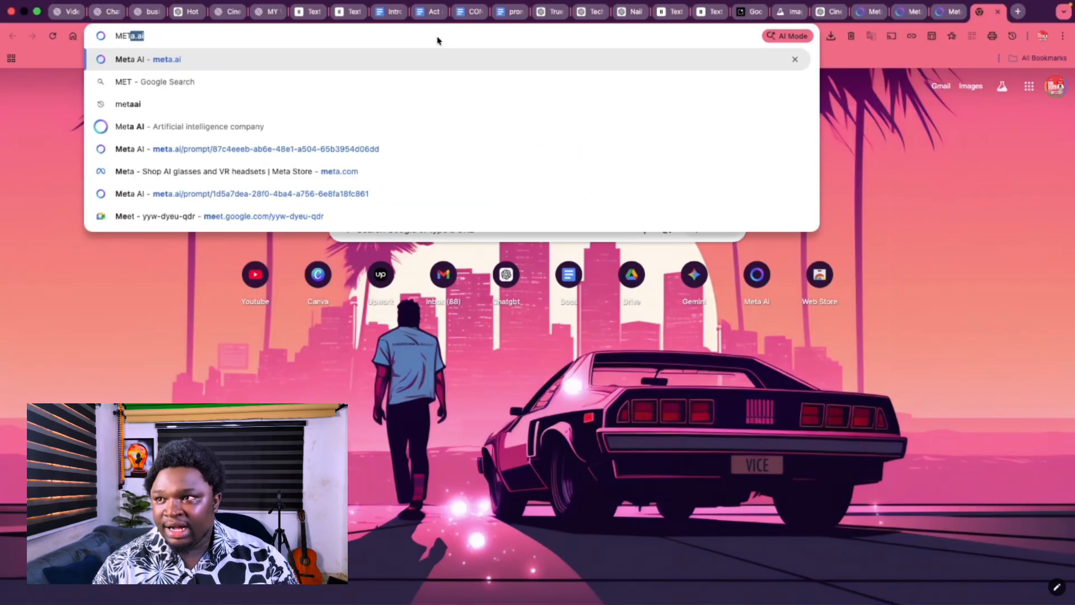
pyautogui.press('Return')
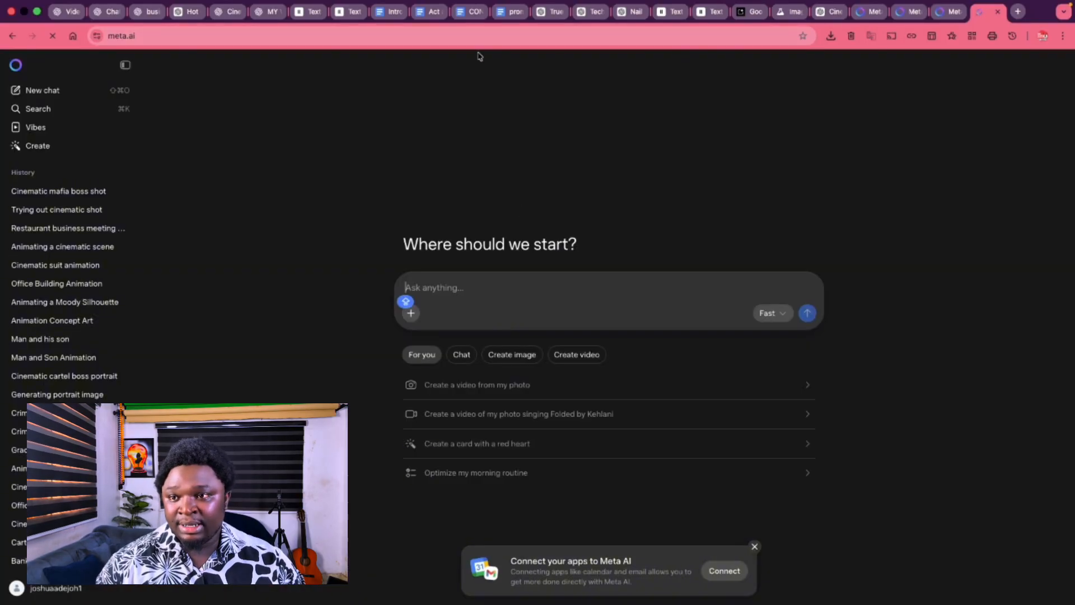
# Animate the copied mafia family prompt as a video in the new conversation and move its tab beside the original mafia family conversation.
pyautogui.click(411, 317)
pyautogui.click(448, 357)
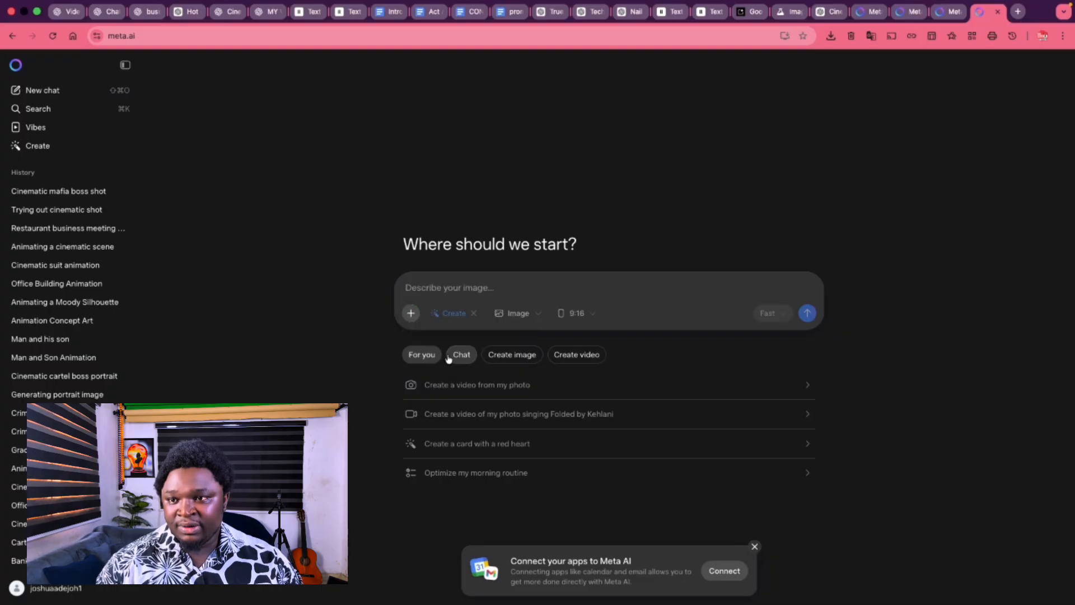
pyautogui.click(514, 332)
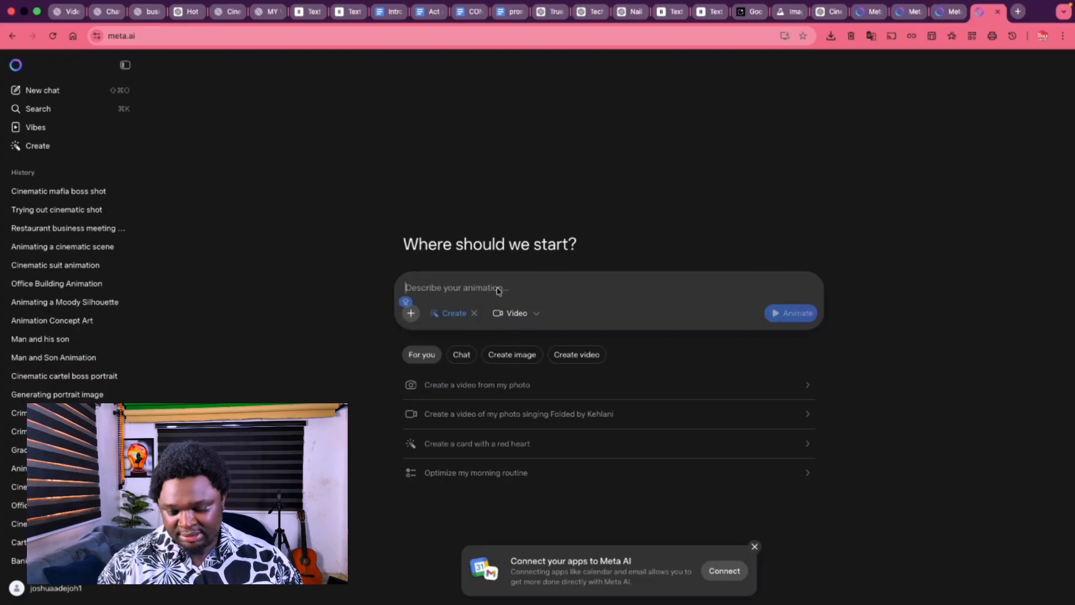
pyautogui.press('super+v')
pyautogui.click(789, 351)
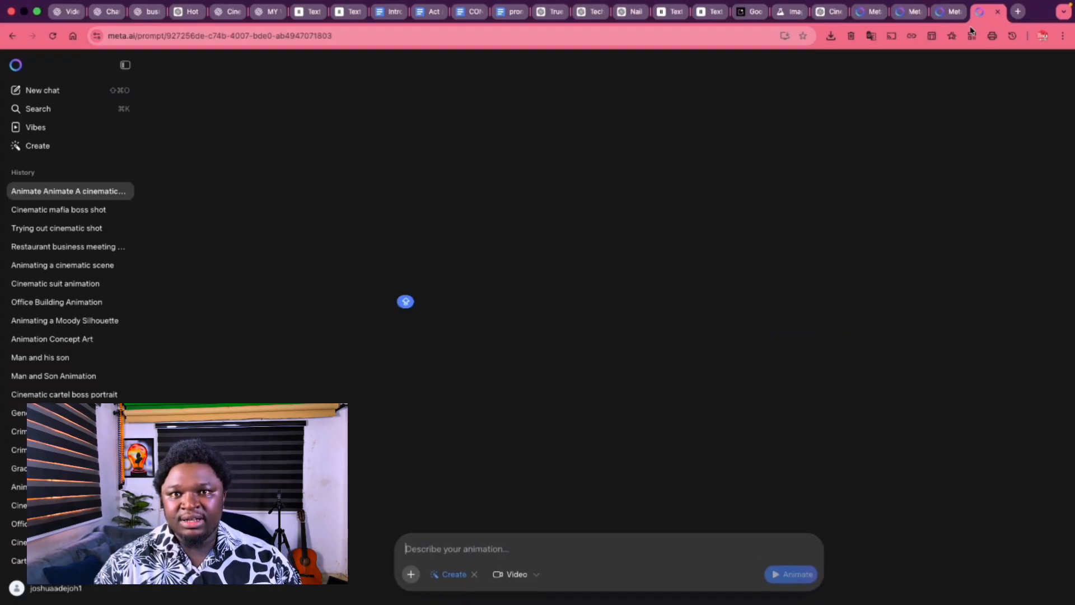
pyautogui.moveTo(972, 18); pyautogui.dragTo(907, 23)
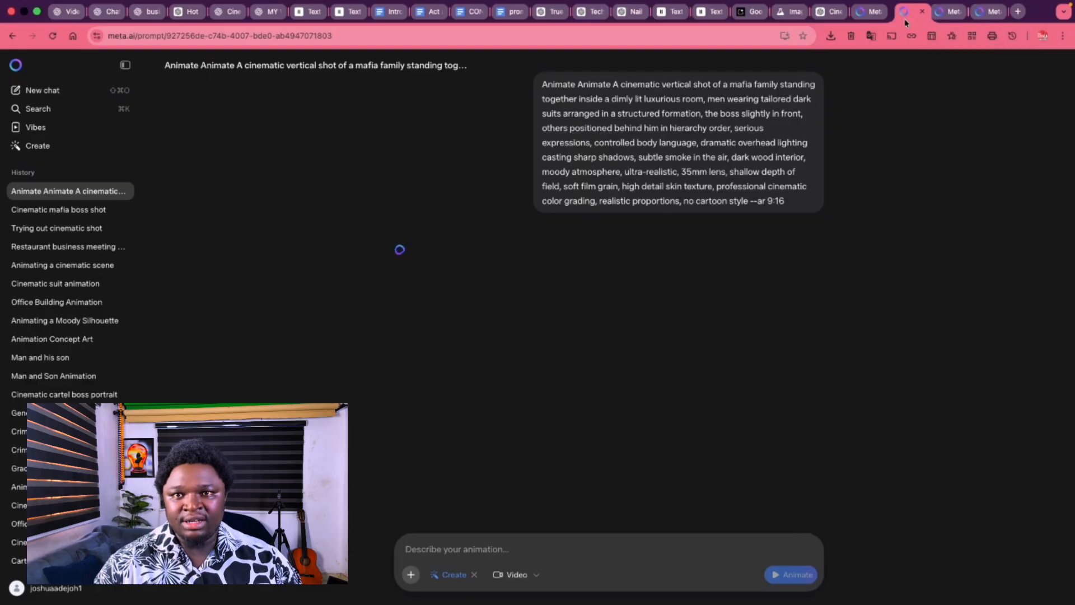
# Check the progress of both mafia family generations in Meta AI and look at the mafia boss shots again.
pyautogui.click(858, 15)
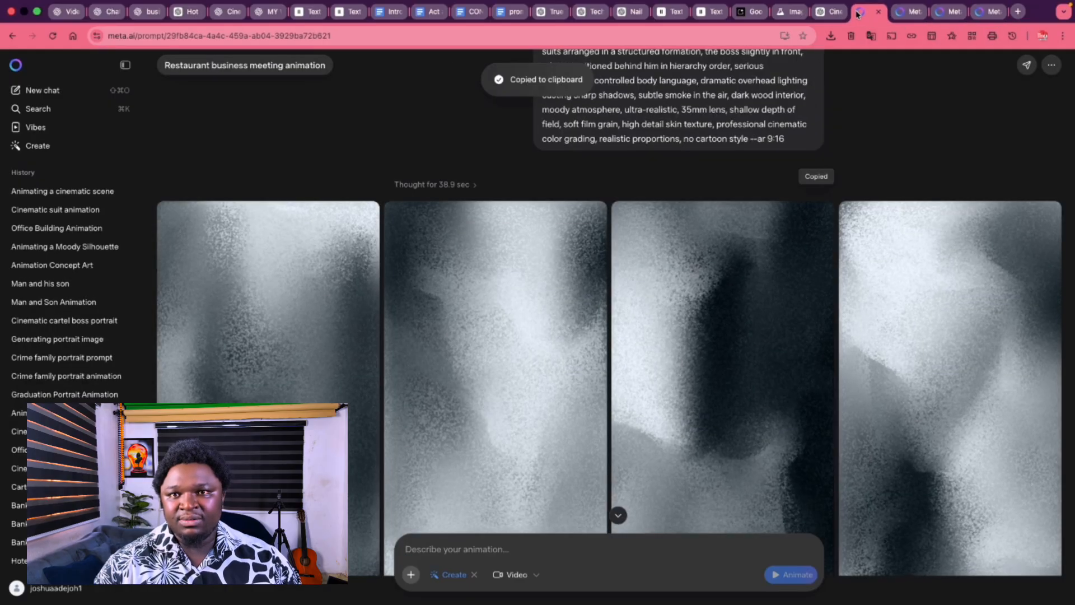
pyautogui.click(896, 19)
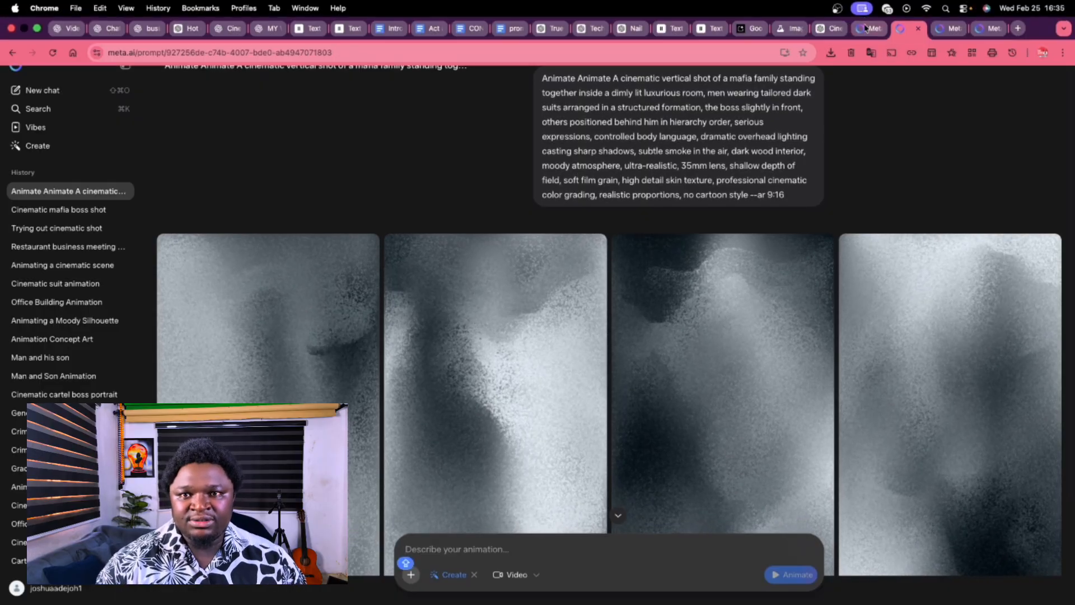
pyautogui.click(868, 31)
pyautogui.click(901, 32)
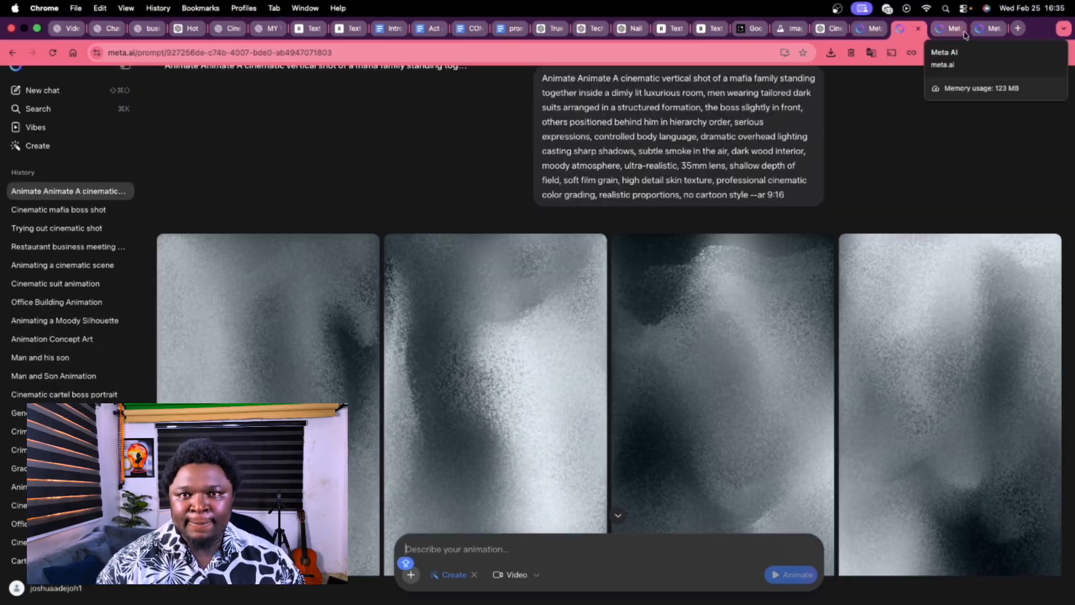
pyautogui.click(985, 31)
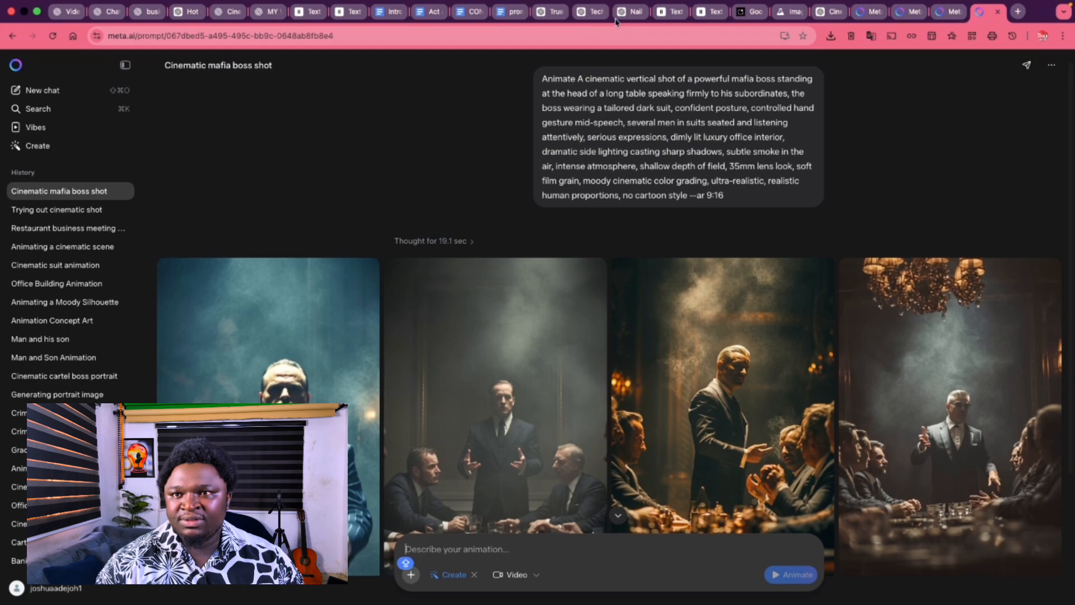
# Reread ChatGPT's mafia boss prompt and the ElevenLabs script around the boss and captains paragraphs, ending at the latest ChatGPT reply.
pyautogui.click(823, 17)
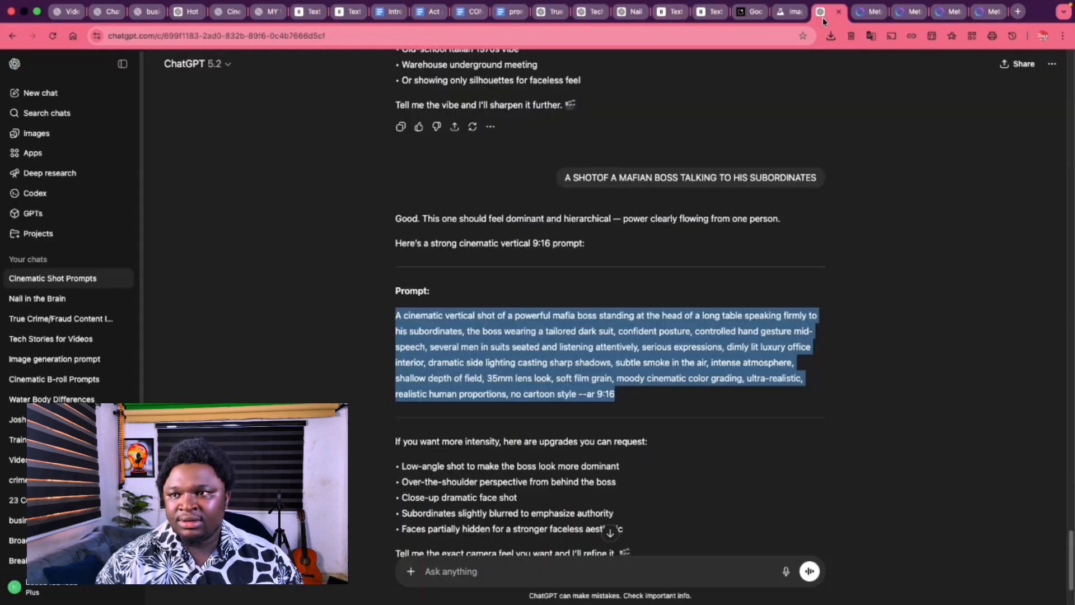
pyautogui.scroll(-1, 582, 320)
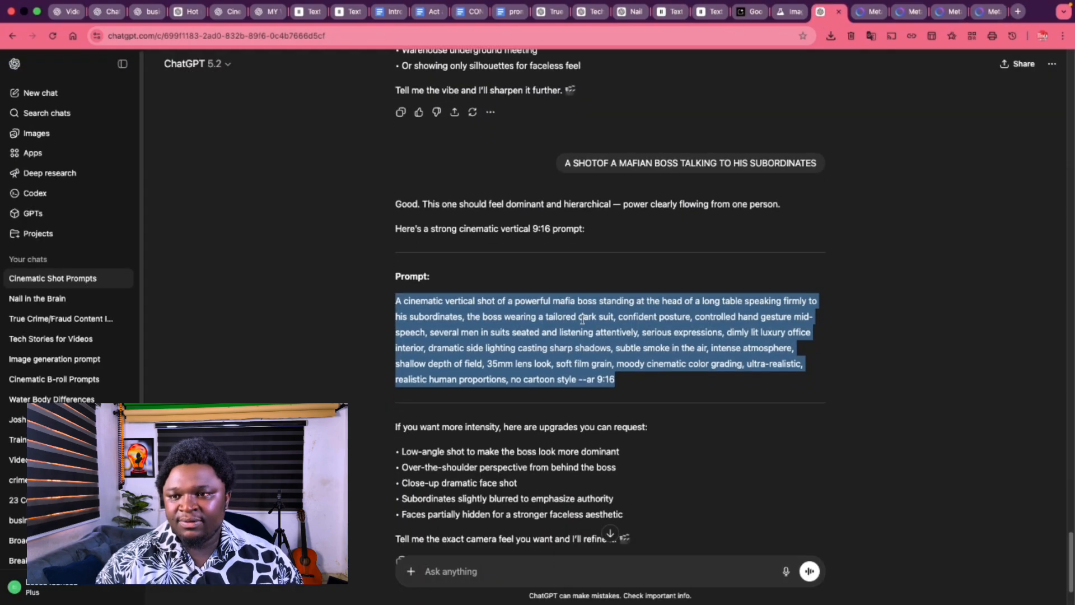
pyautogui.click(703, 16)
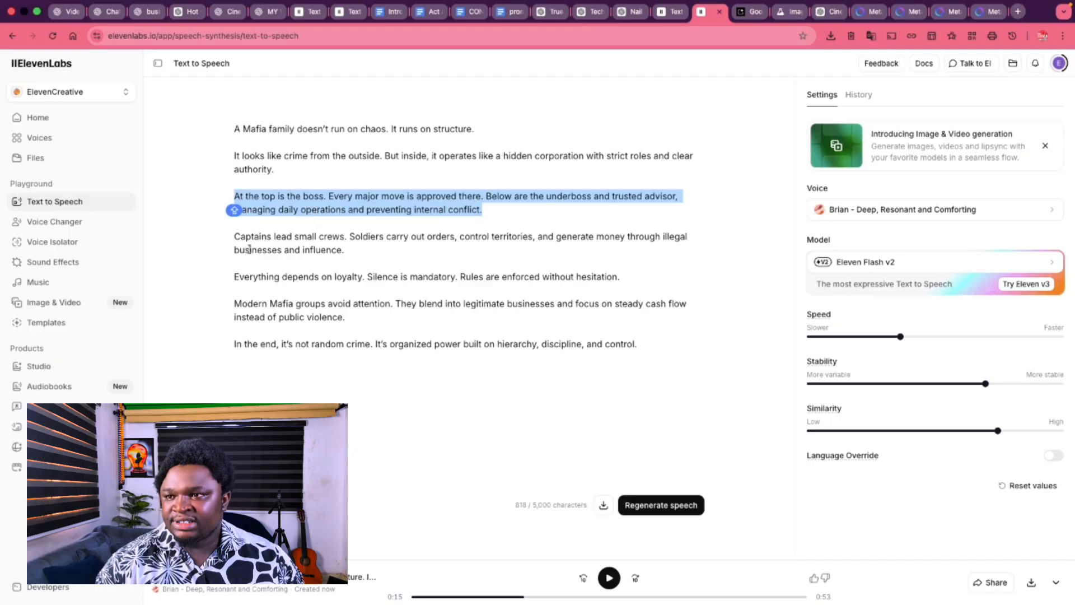
pyautogui.click(532, 209)
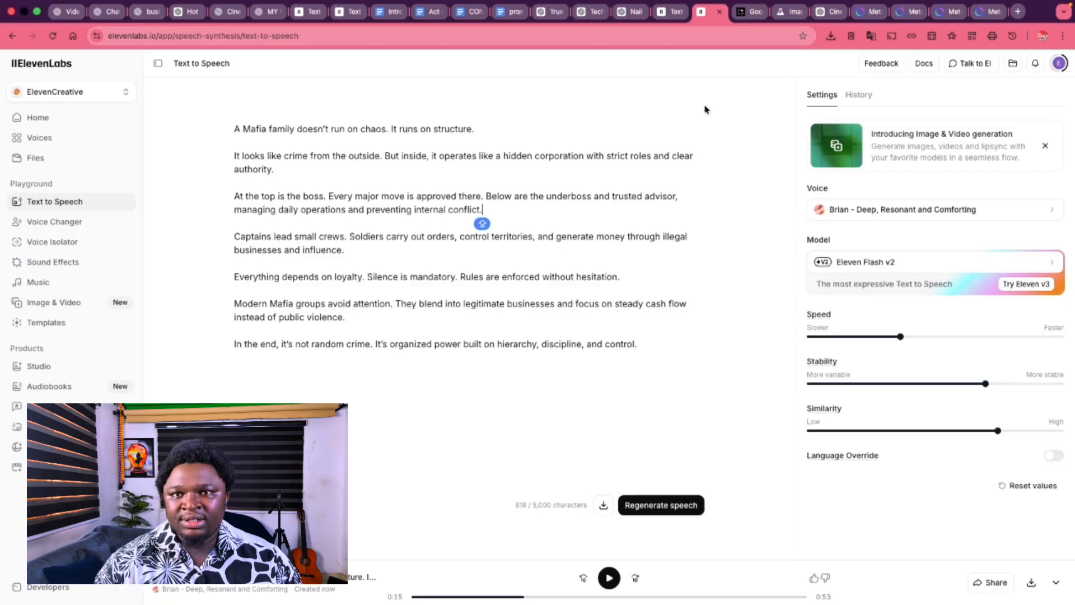
pyautogui.click(822, 14)
pyautogui.scroll(-3, 509, 510)
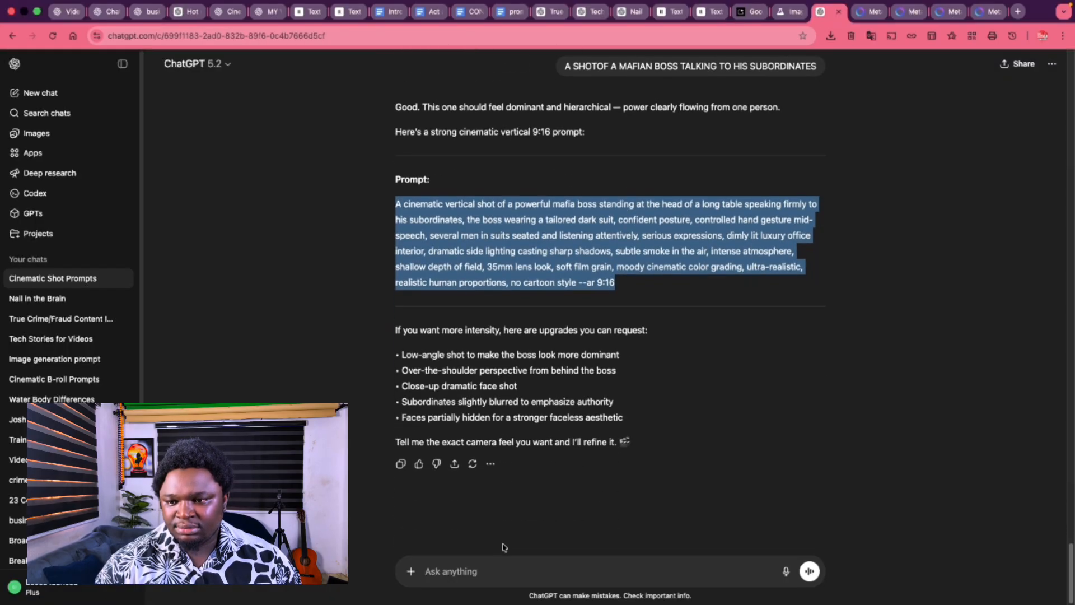
# Ask ChatGPT for "A SHOT OF CAPO GIVING ORDERS TO THE OTHER SOLDIERS" and copy the cinematic prompt it writes.
pyautogui.click(501, 562)
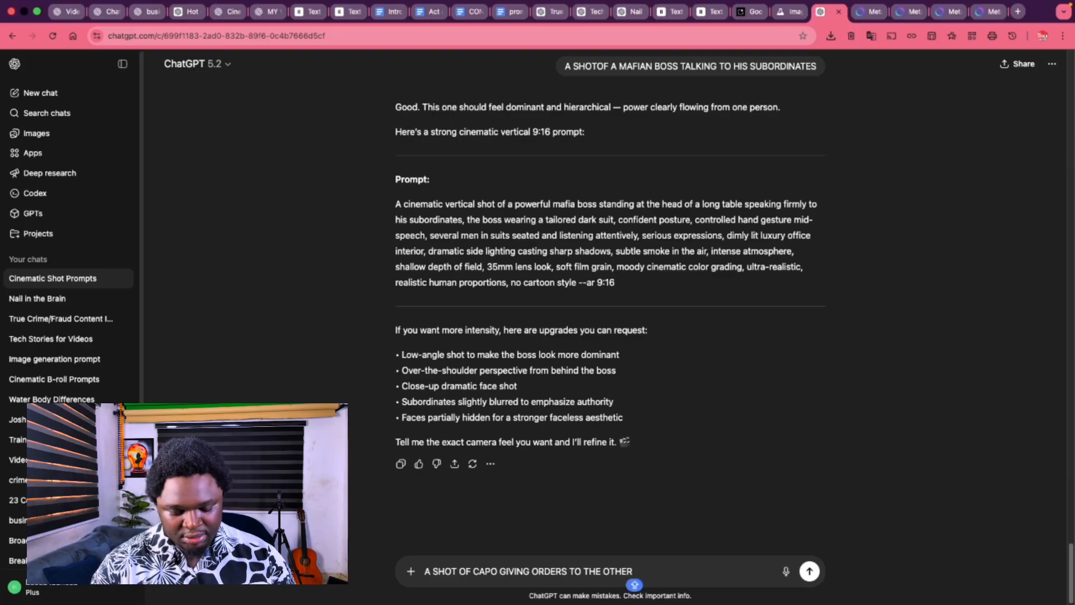
pyautogui.write('SOLDIER')
pyautogui.press('Return')
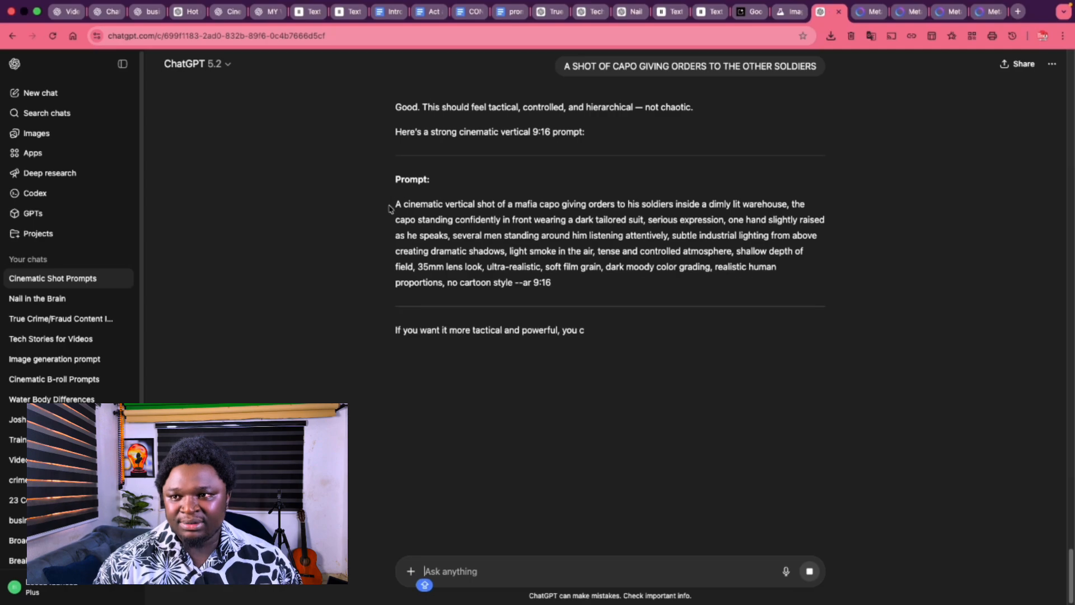
pyautogui.moveTo(390, 209); pyautogui.dragTo(614, 282)
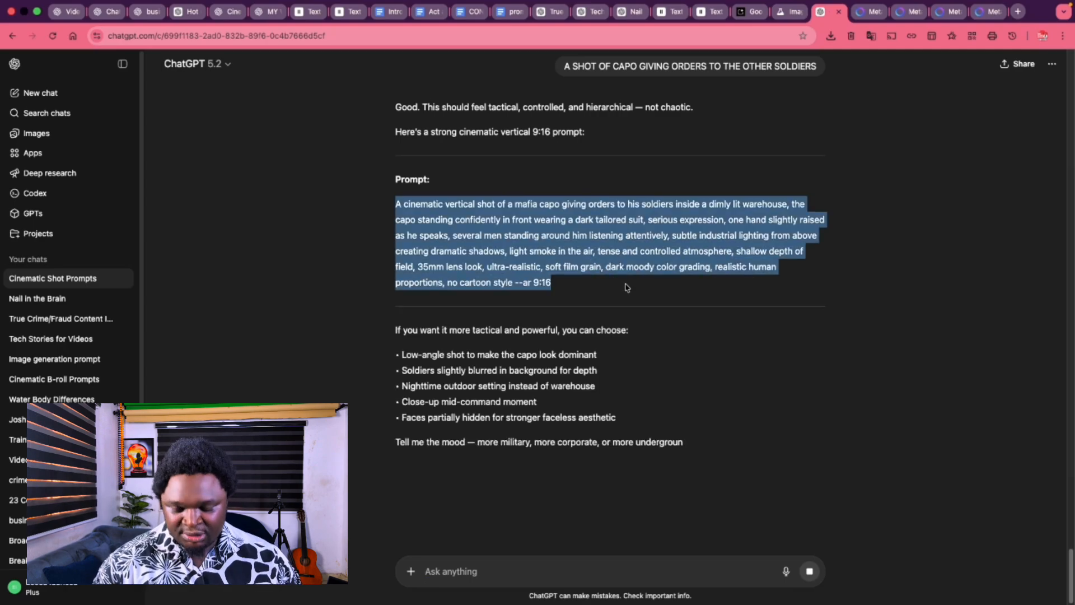
# Check the mafia family and mafia boss generations across the open Meta AI conversations, ending at the "Mafia Family Photo Shoot" results.
pyautogui.click(856, 15)
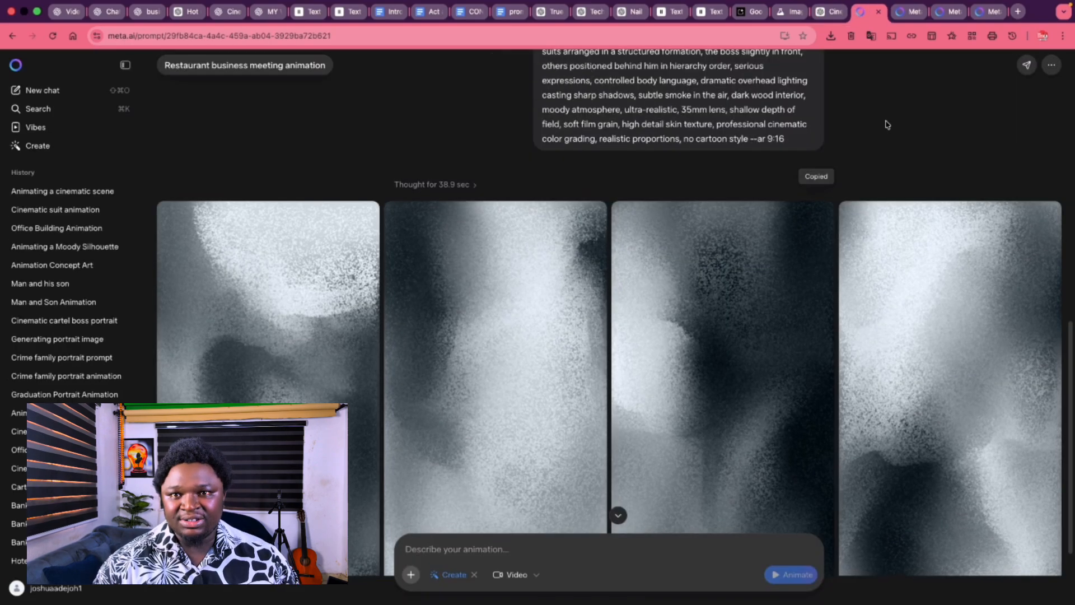
pyautogui.click(903, 14)
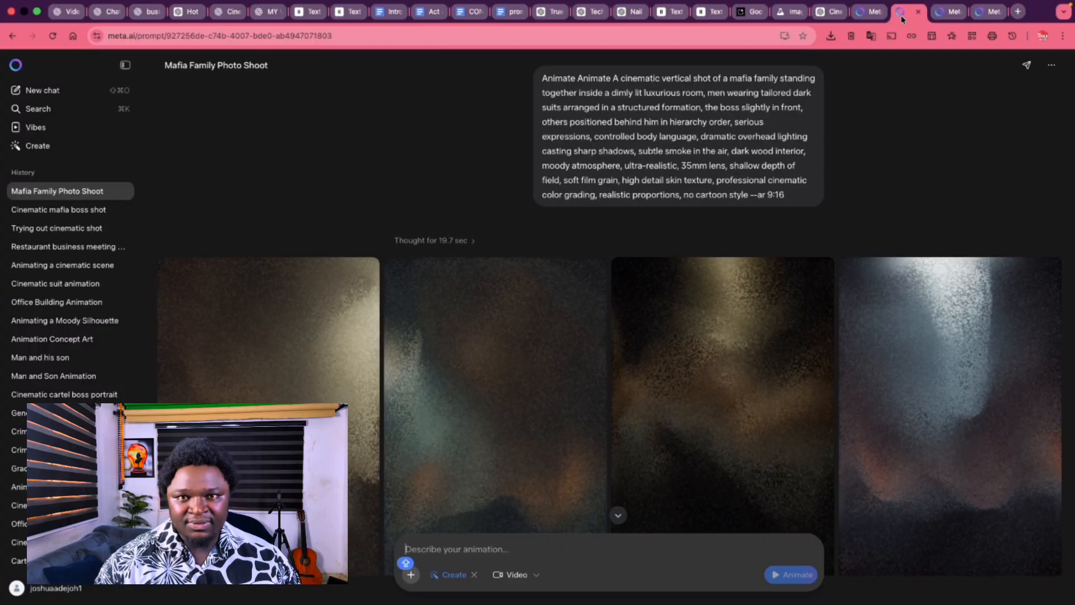
pyautogui.click(988, 13)
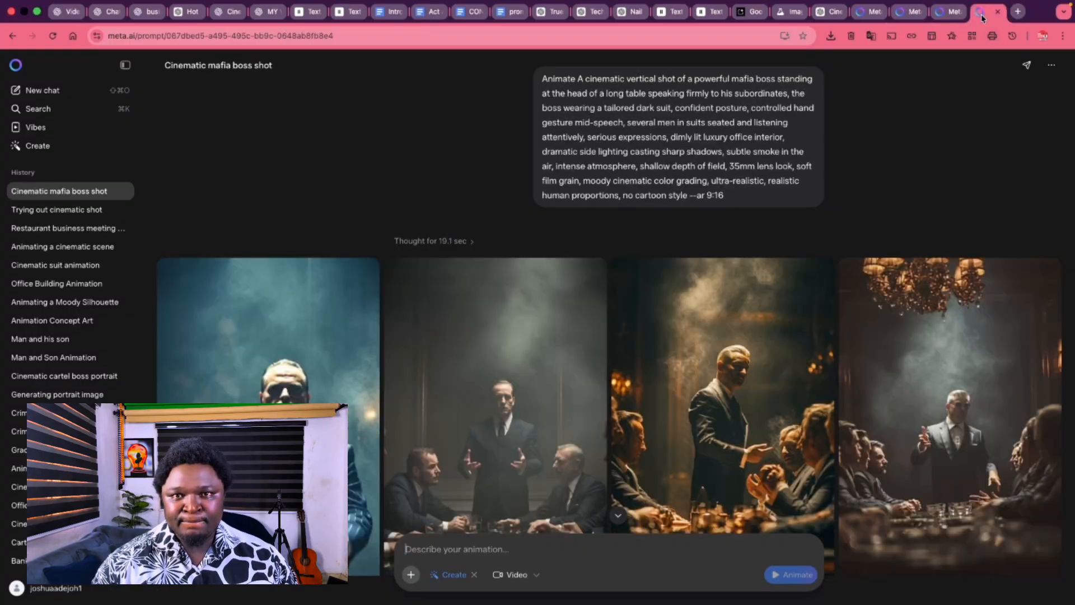
pyautogui.click(903, 12)
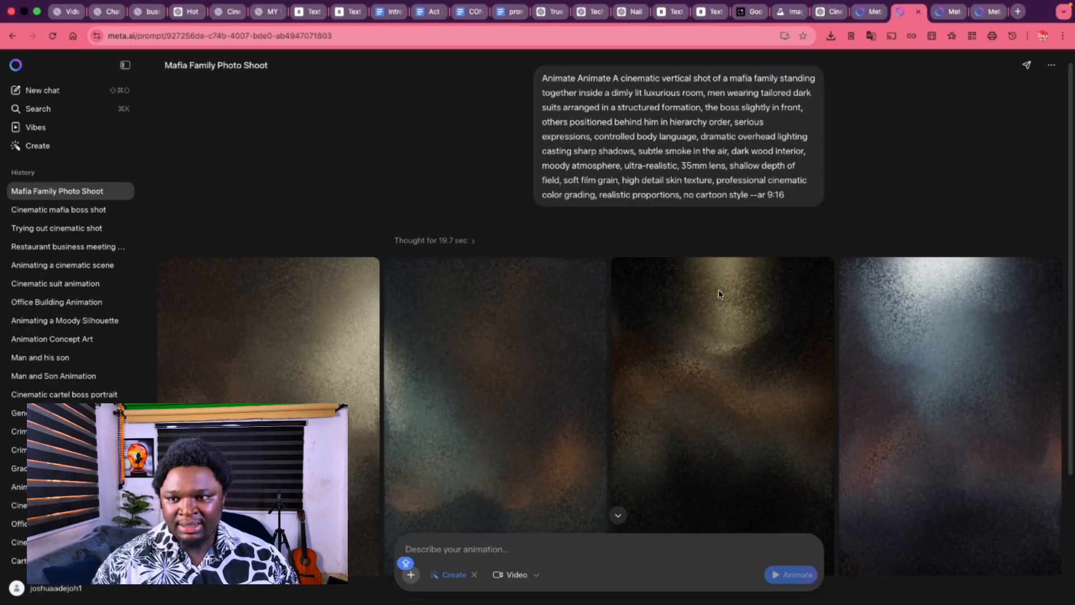
pyautogui.click(864, 29)
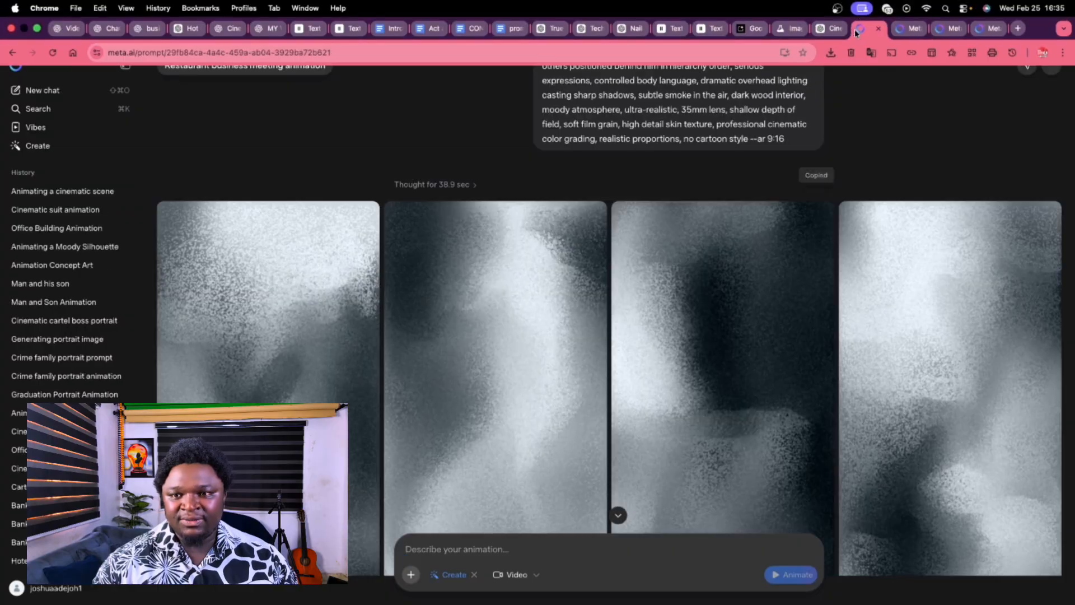
pyautogui.click(902, 29)
pyautogui.scroll(-2, 656, 424)
pyautogui.scroll(-2, 655, 424)
pyautogui.scroll(1, 812, 313)
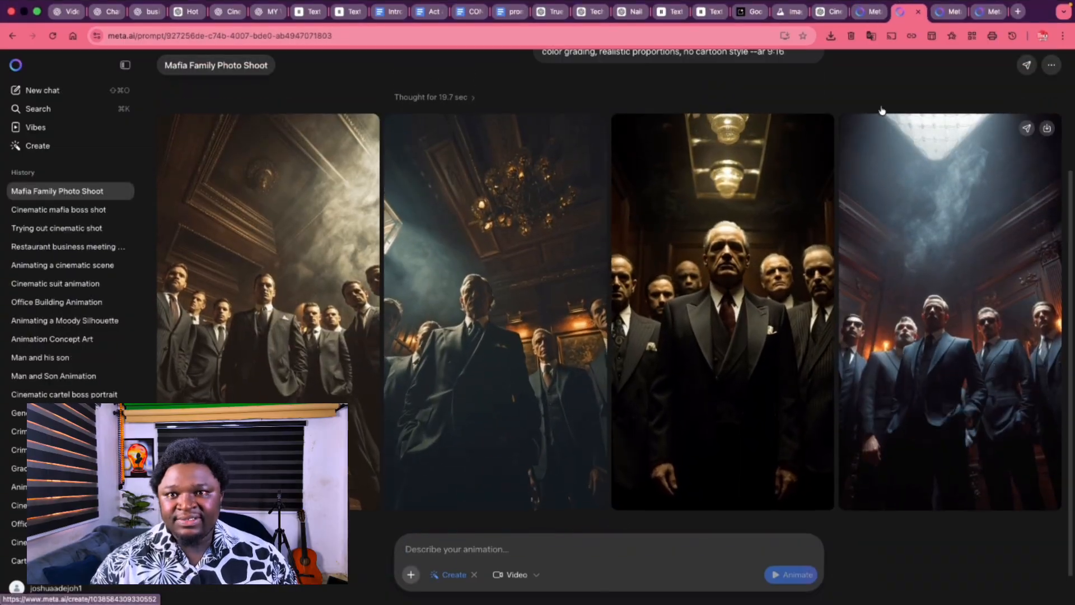
# Close the "Restaurant business meeting animation" conversation and animate the copied capo prompt as a video in "Mafia Family Photo Shoot".
pyautogui.click(868, 12)
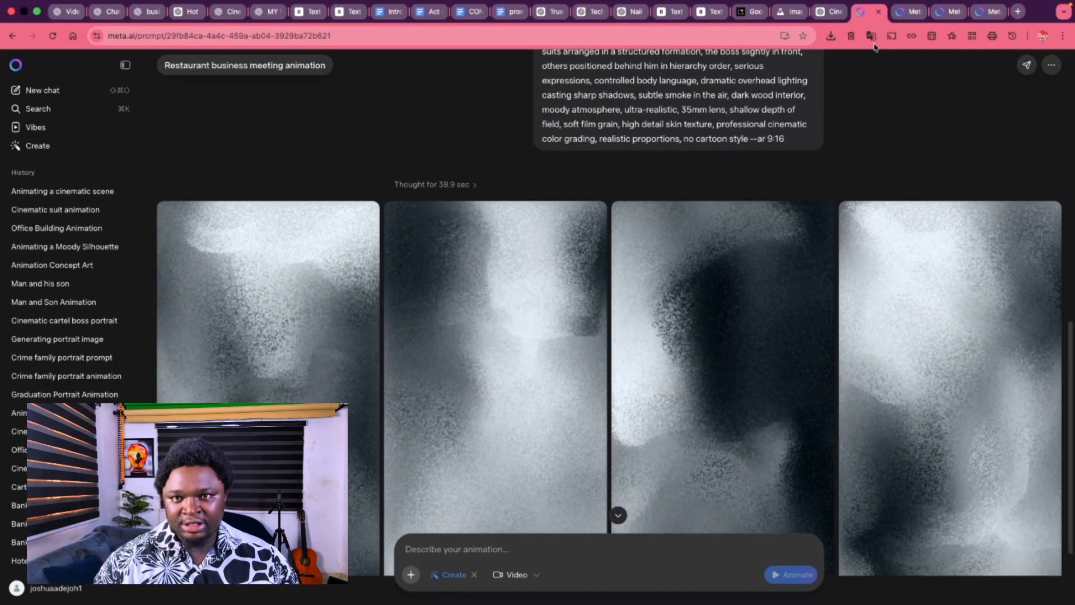
pyautogui.press('super+w')
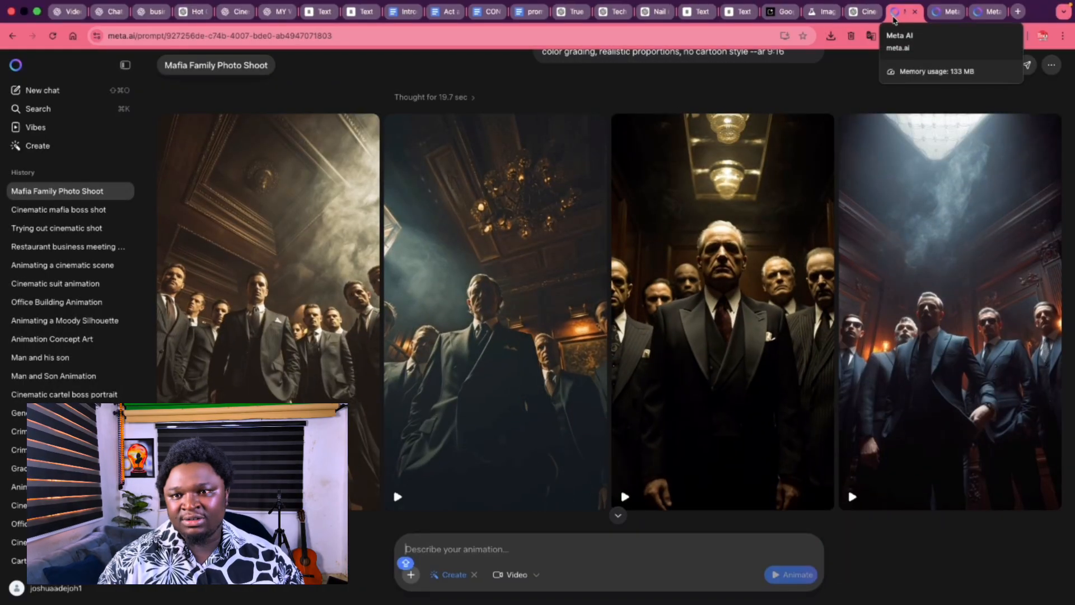
pyautogui.scroll(-1, 514, 343)
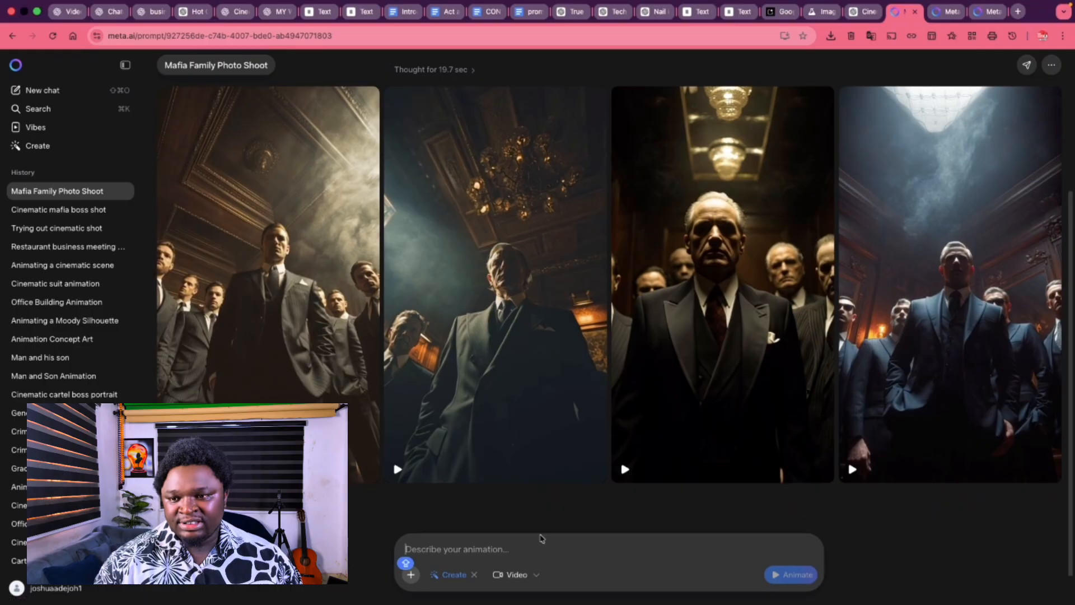
pyautogui.click(516, 542)
pyautogui.press('super+v')
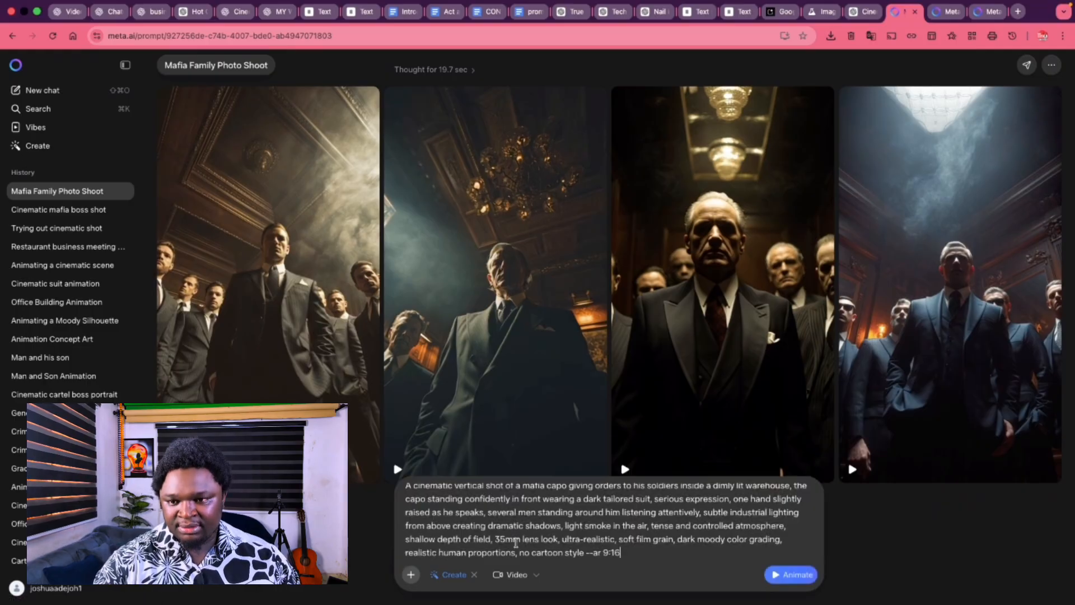
pyautogui.click(776, 577)
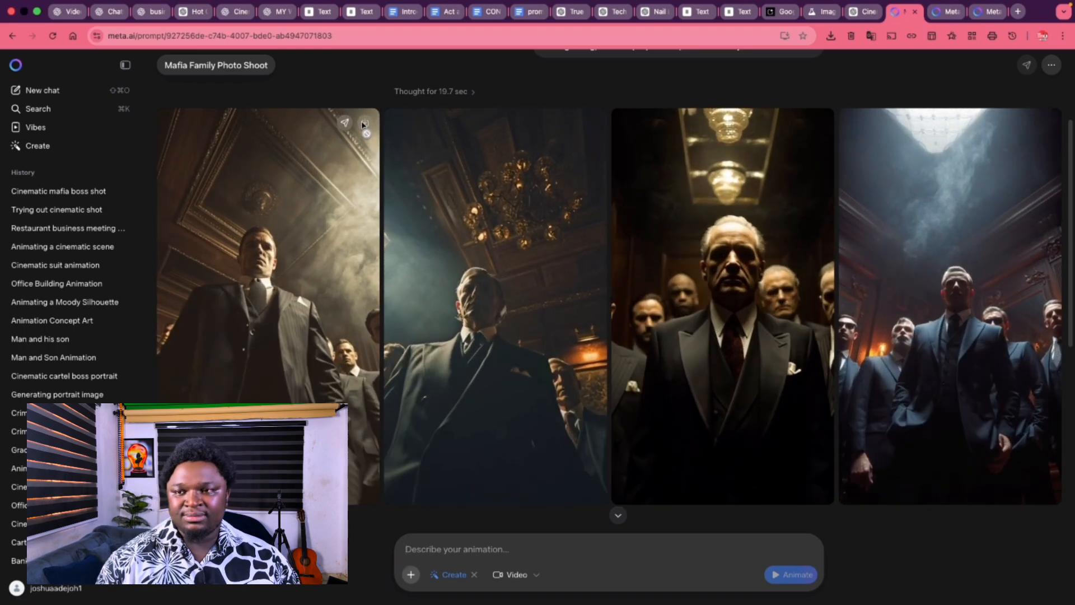
# Download the first and second mafia family videos from "Mafia Family Photo Shoot" into the MAFIA folder.
pyautogui.click(363, 124)
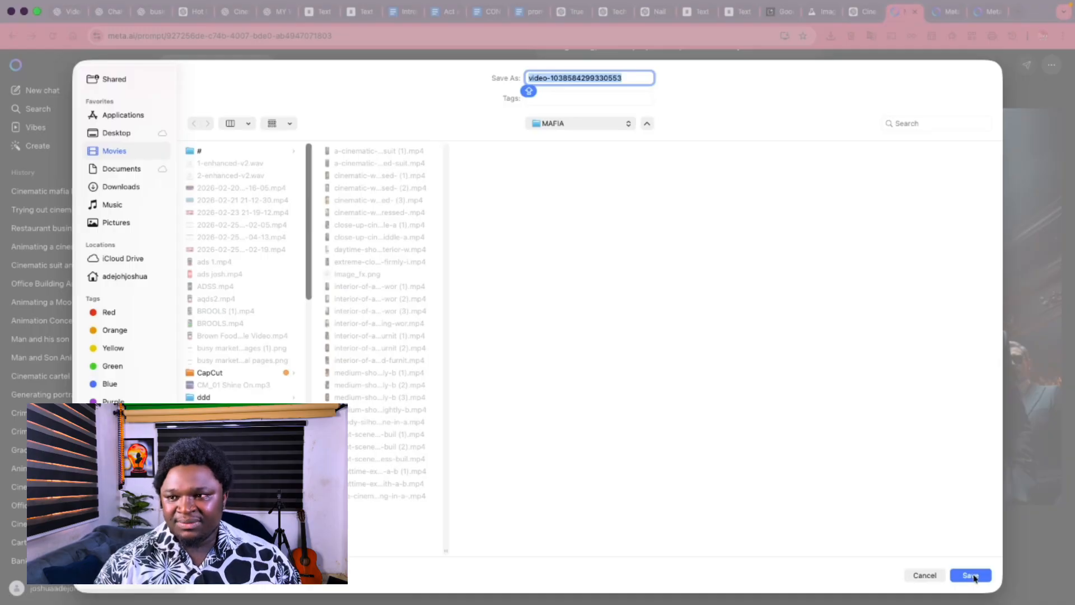
pyautogui.click(971, 576)
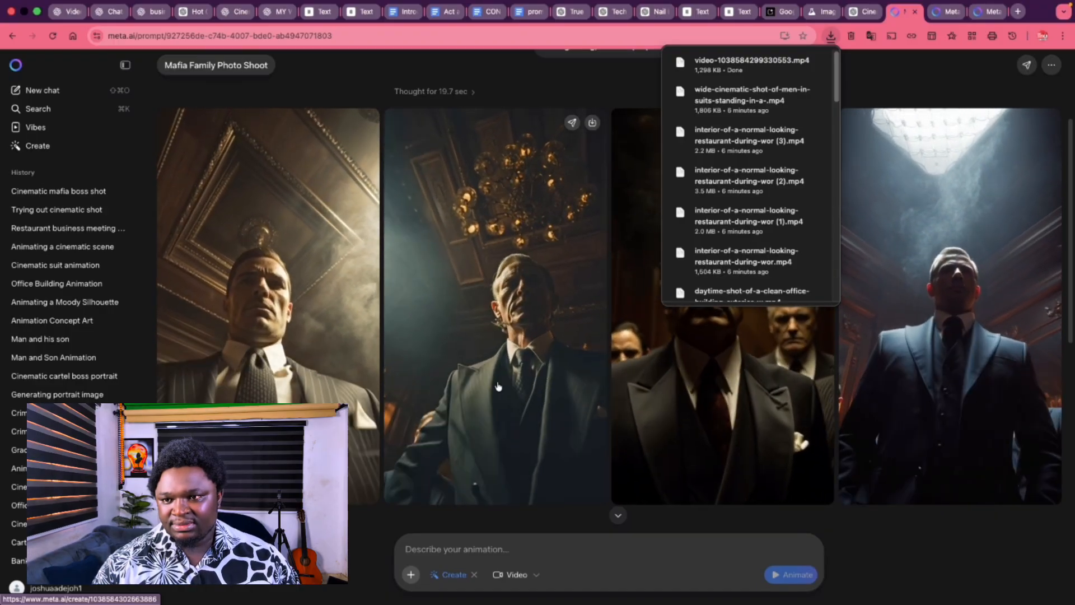
pyautogui.click(591, 124)
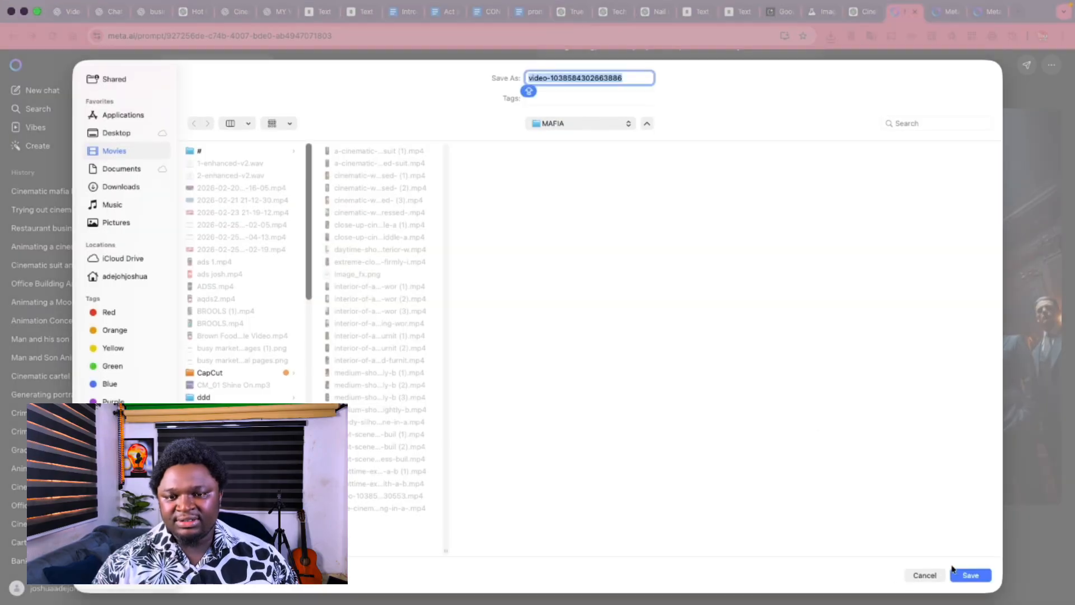
pyautogui.click(964, 573)
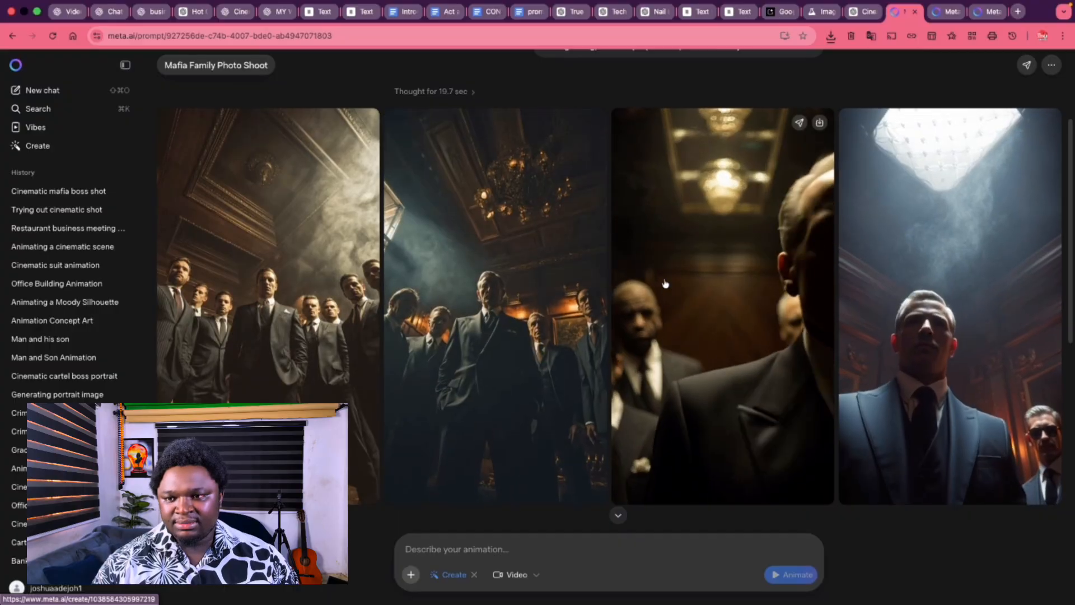
pyautogui.scroll(-10, 664, 284)
# Download the first three meeting-table videos from the "Trying out cinematic shot" conversation into the MAFIA folder.
pyautogui.click(942, 12)
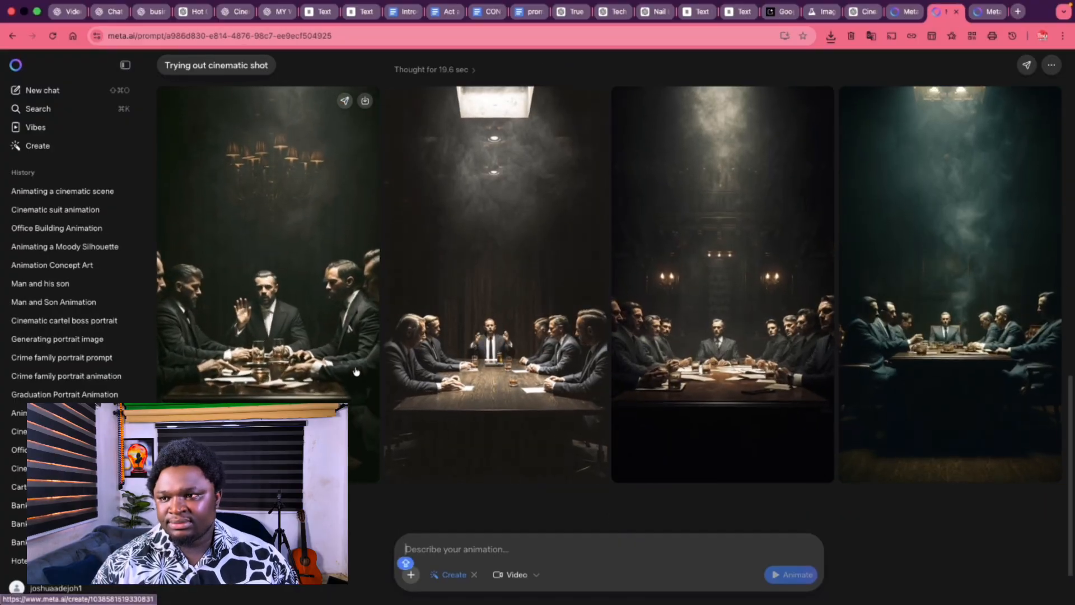
pyautogui.click(365, 101)
pyautogui.click(984, 574)
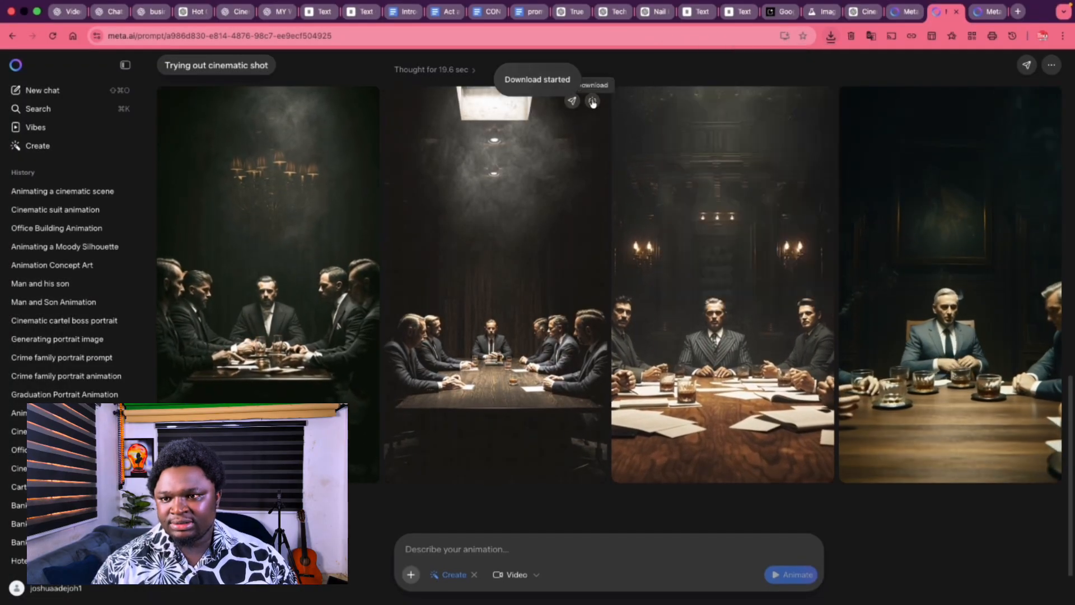
pyautogui.click(591, 101)
pyautogui.click(972, 575)
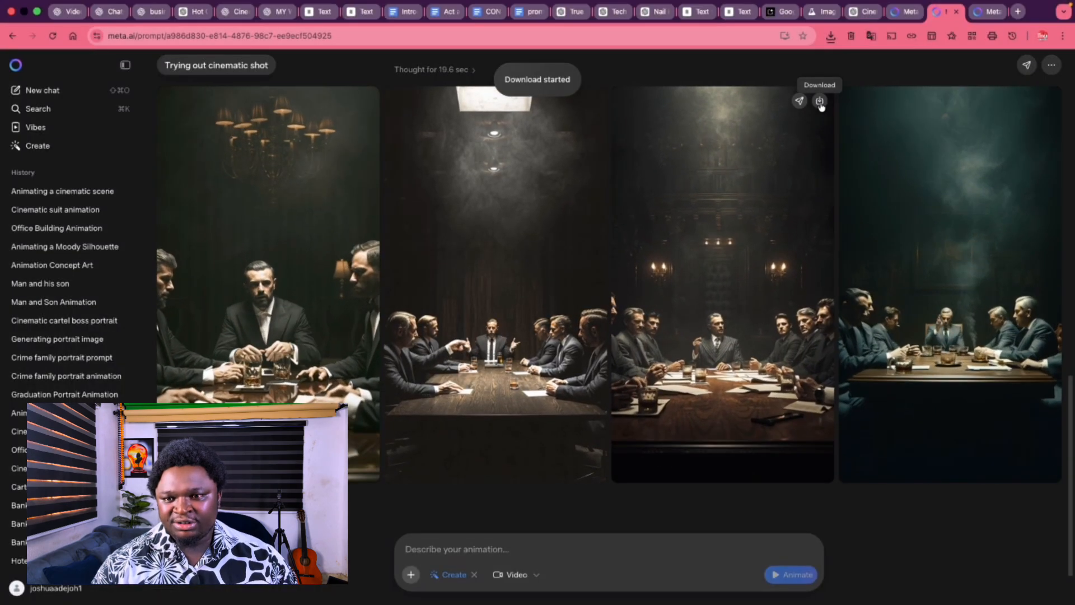
pyautogui.click(820, 109)
pyautogui.click(971, 575)
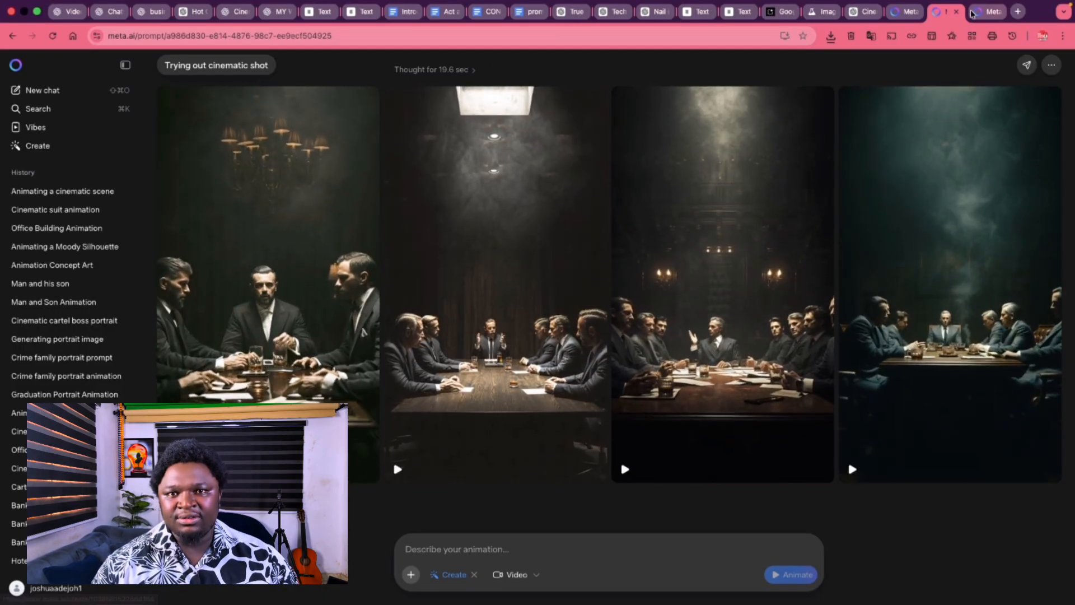
# Download three videos from the "Cinematic mafia boss shot" conversation, including the second and fourth, into the MAFIA folder.
pyautogui.click(987, 11)
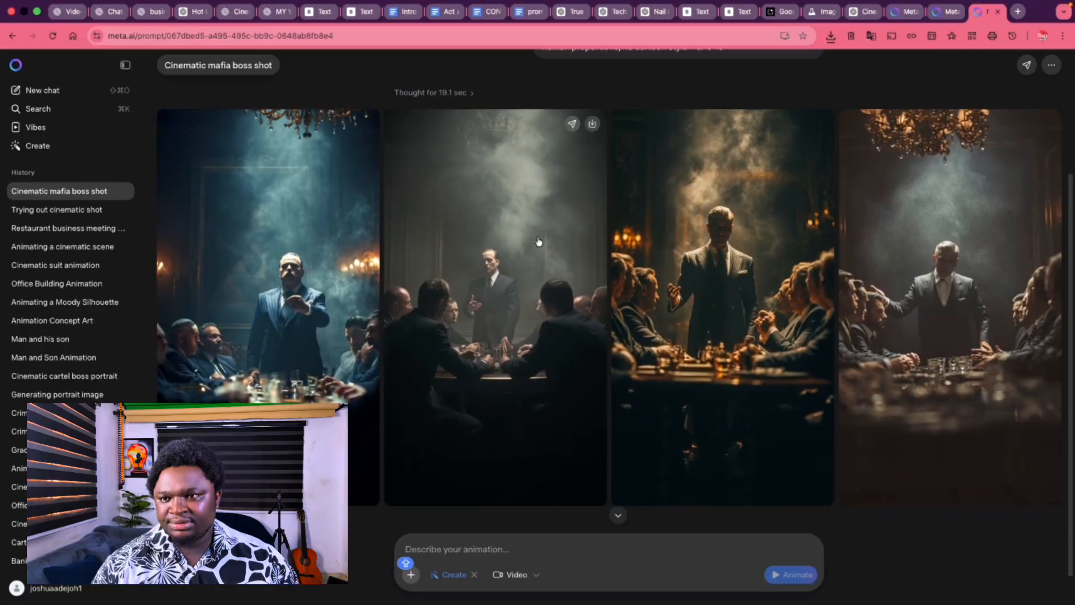
pyautogui.click(592, 123)
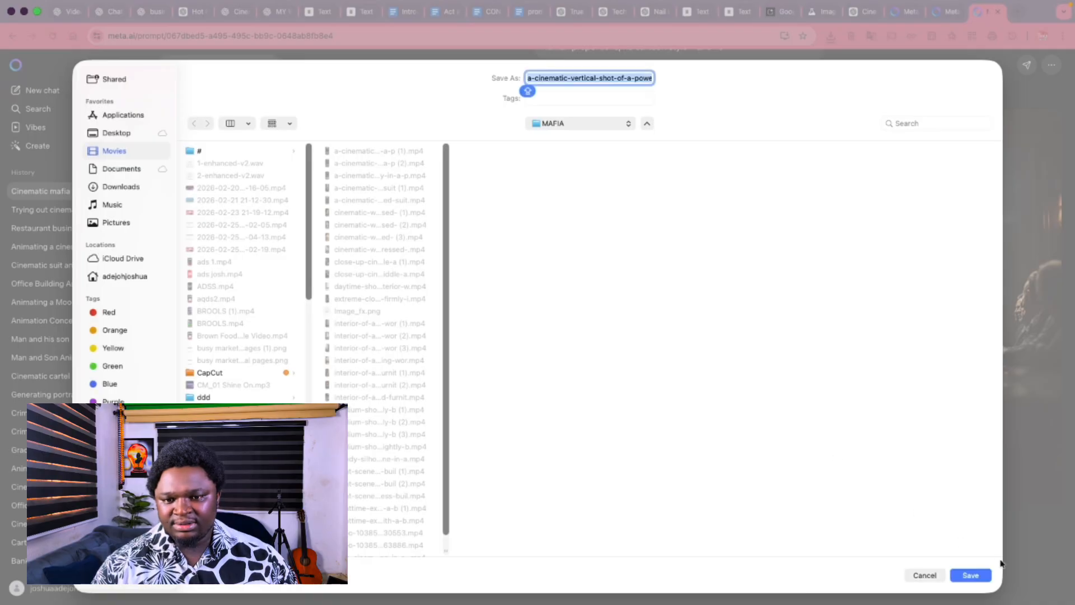
pyautogui.click(972, 575)
pyautogui.scroll(3, 856, 354)
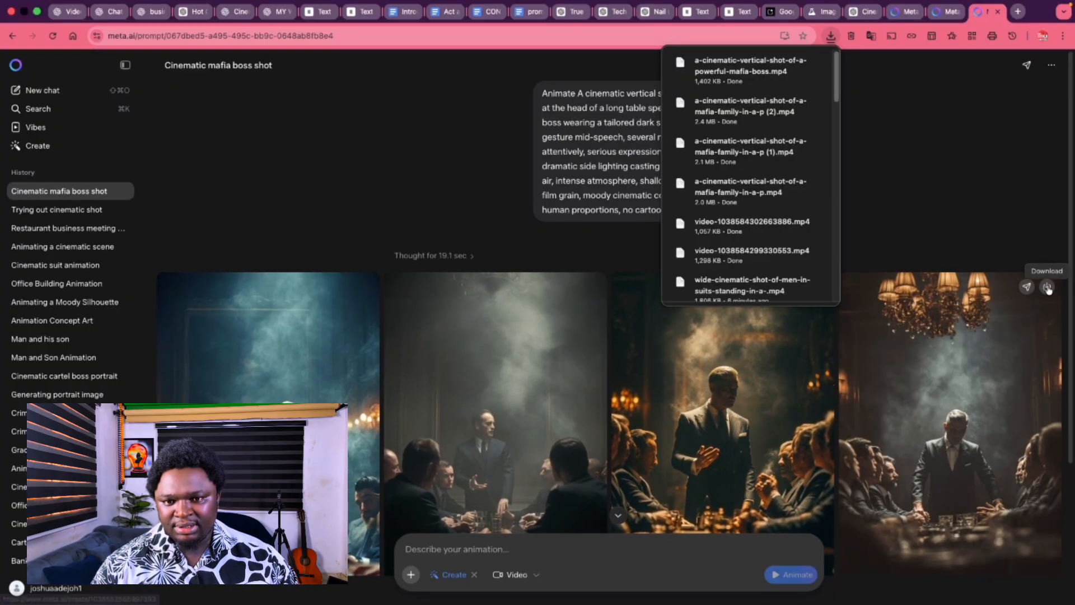
pyautogui.click(1047, 287)
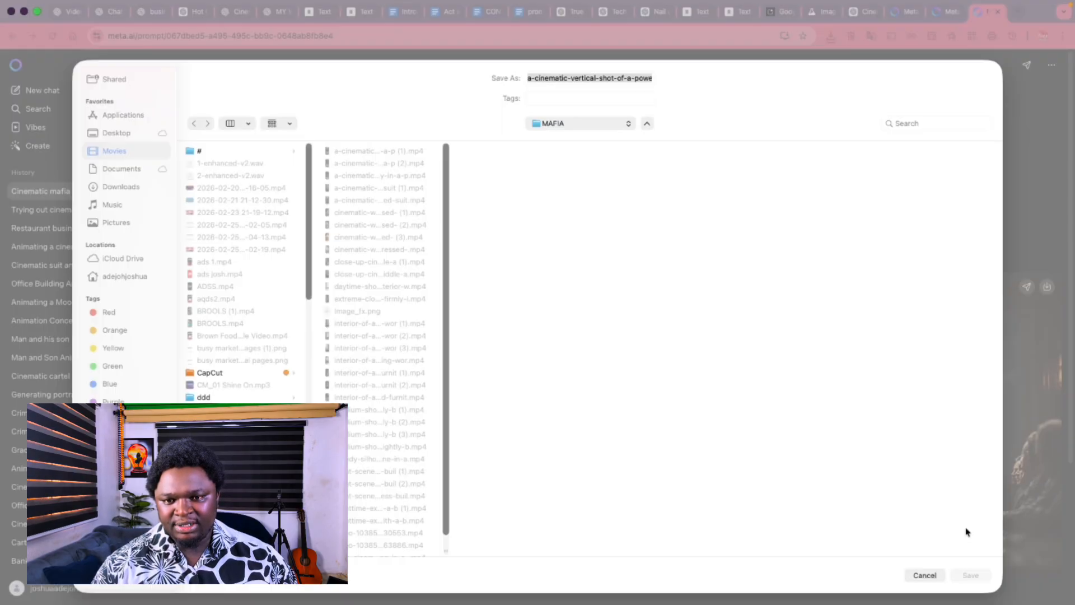
pyautogui.click(971, 576)
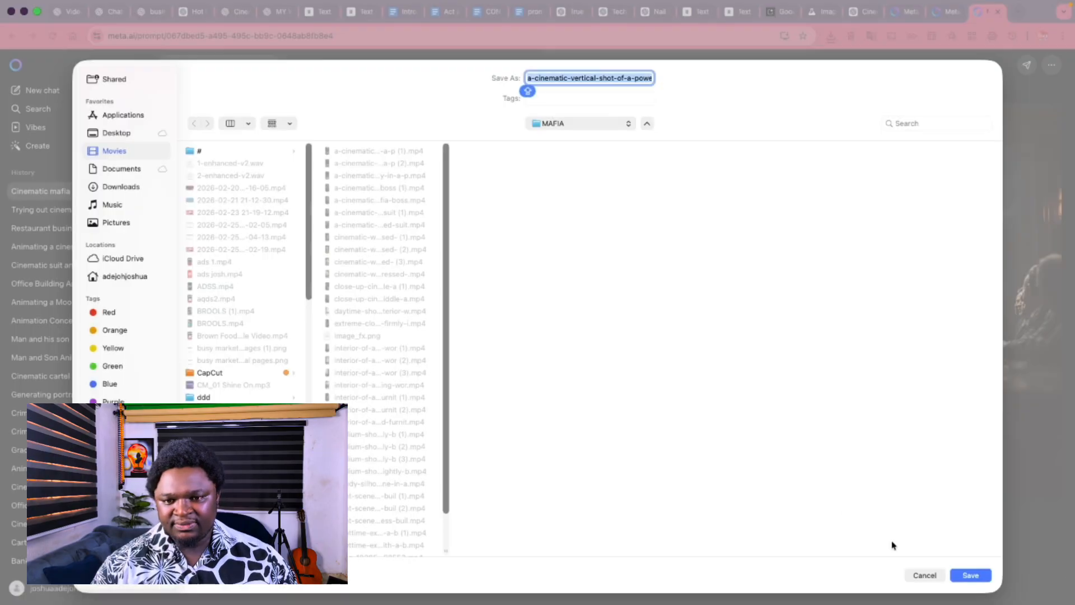
pyautogui.click(971, 576)
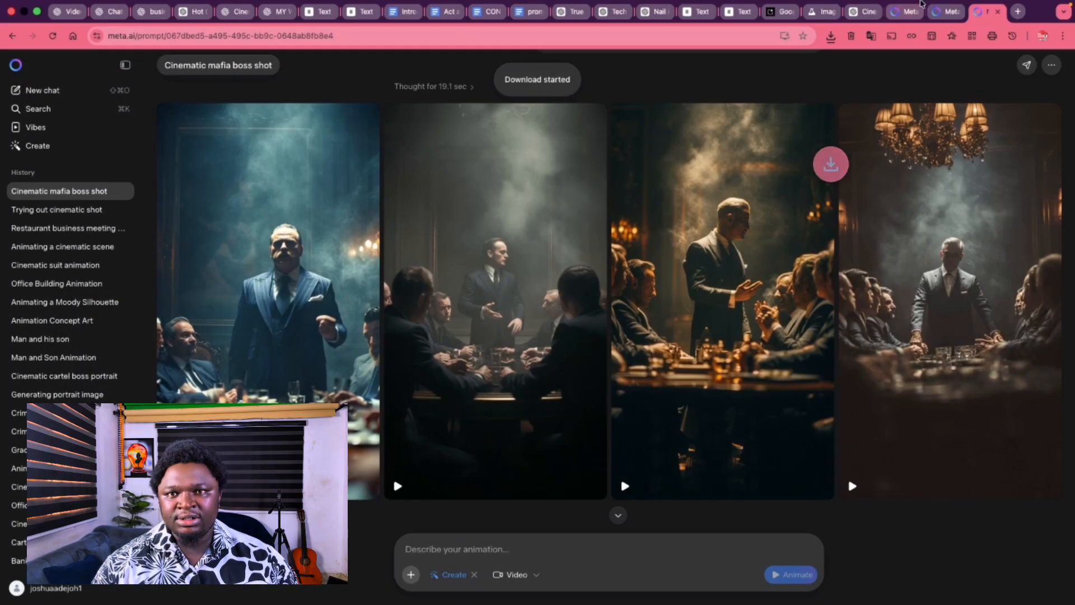
# Download the third video generated from the capo prompt in "Mafia Family Photo Shoot" into the MAFIA folder.
pyautogui.click(905, 28)
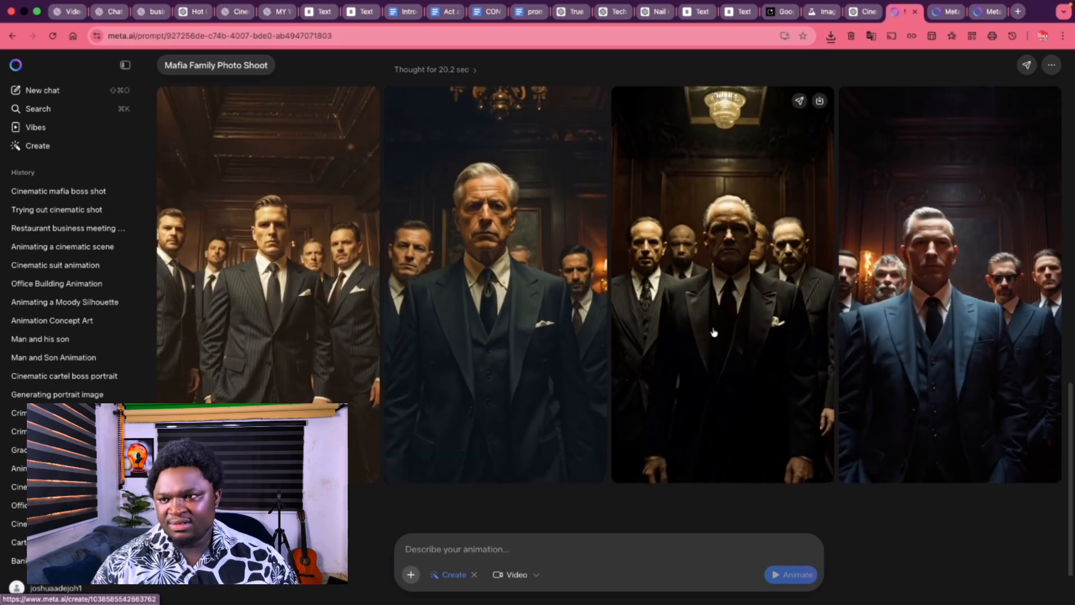
pyautogui.click(820, 101)
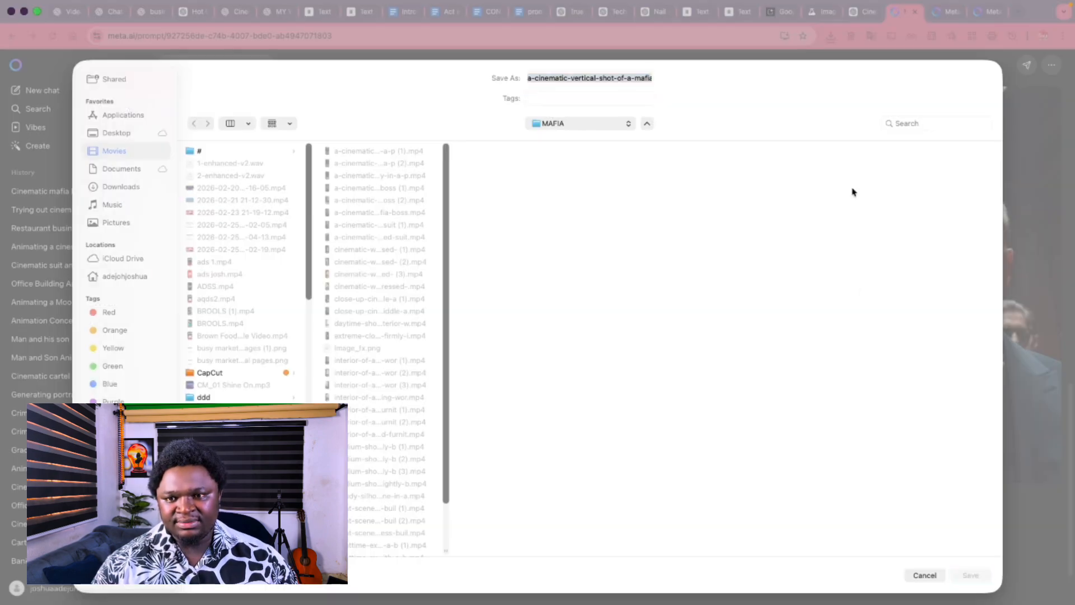
pyautogui.click(970, 575)
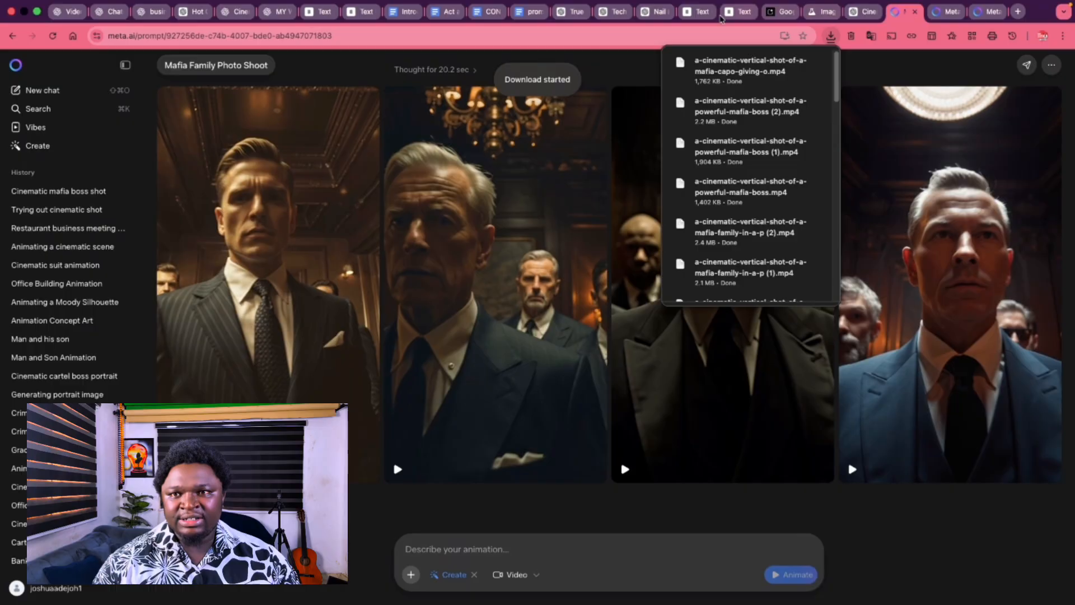
# Reread the ElevenLabs script paragraphs about captains and soldiers and about loyalty and silence.
pyautogui.click(738, 12)
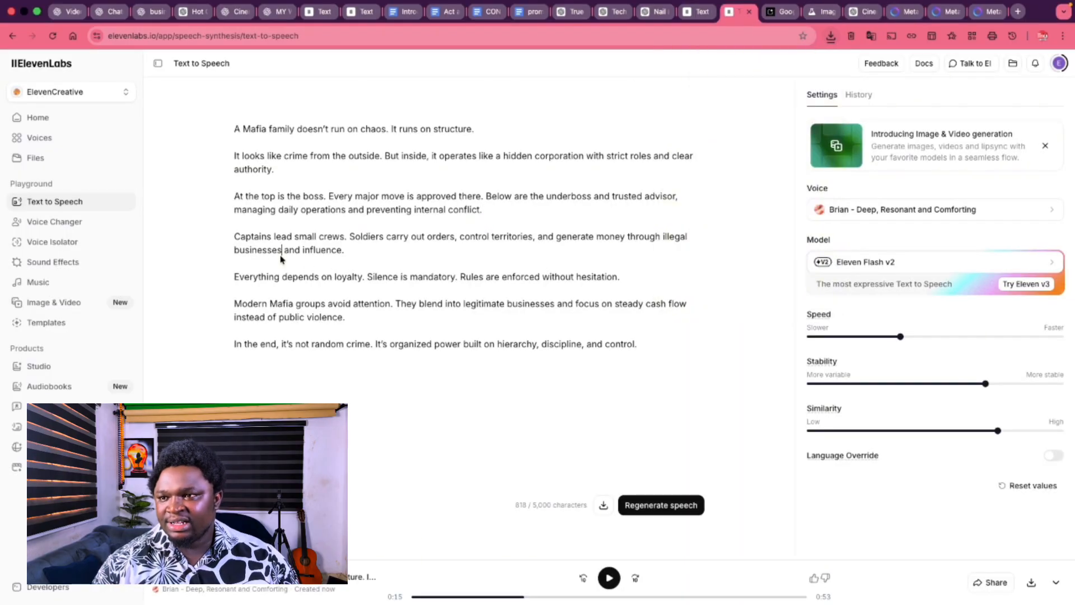
pyautogui.moveTo(229, 245); pyautogui.dragTo(379, 260)
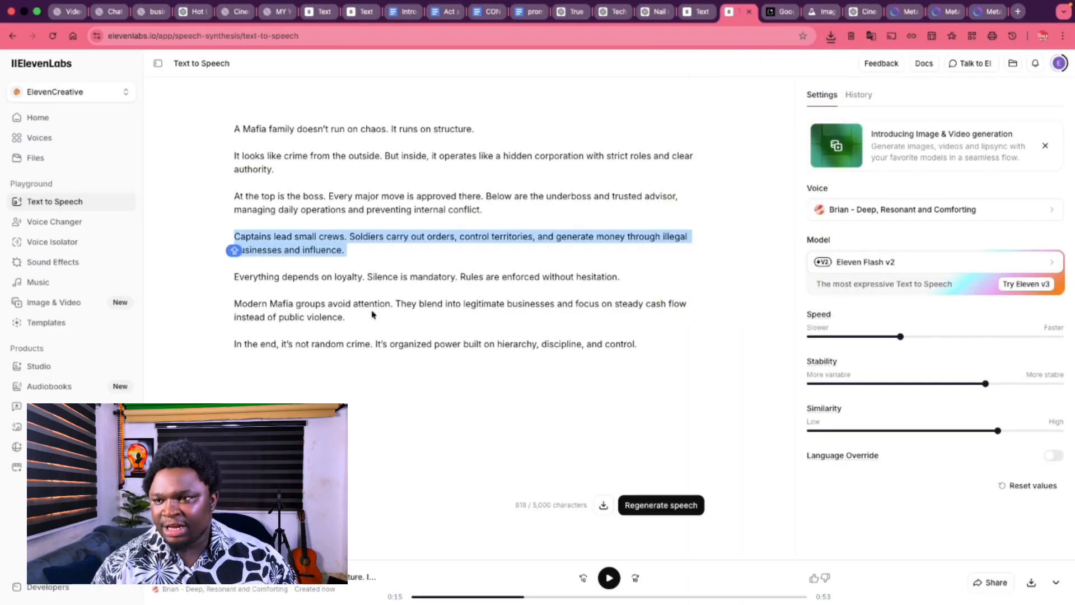
pyautogui.moveTo(235, 276); pyautogui.dragTo(518, 288)
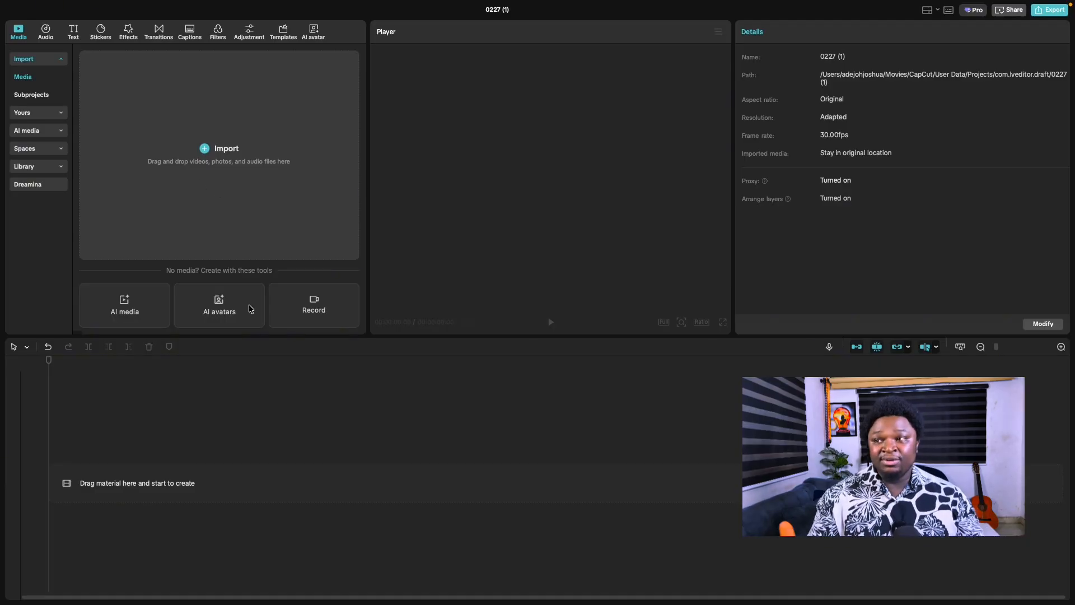
# Import all the files from the MAFIA folder in Movies into the project's media.
pyautogui.click(232, 152)
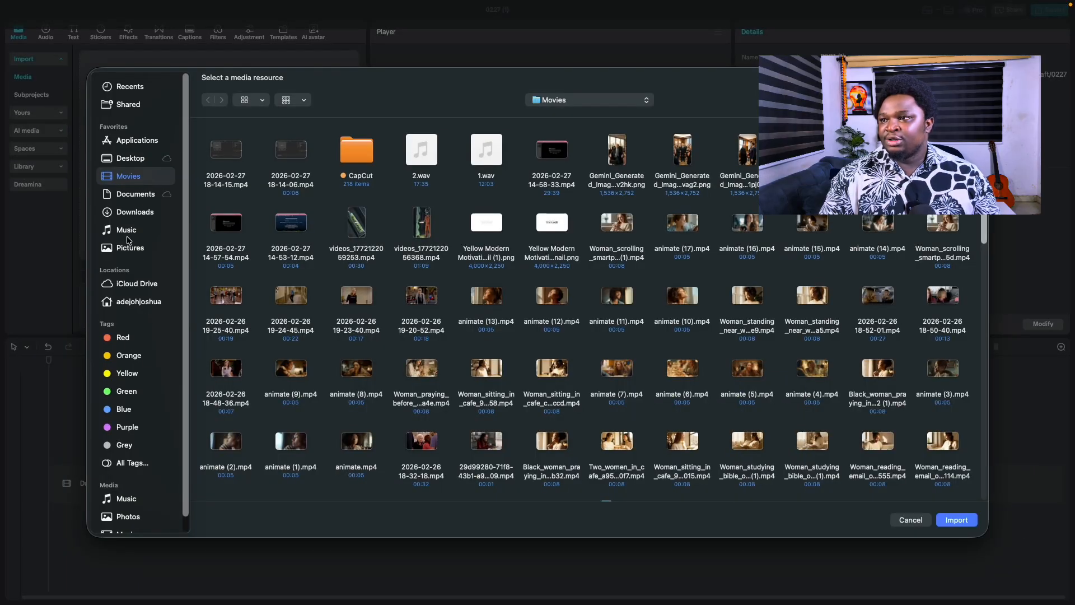
pyautogui.scroll(-5, 670, 382)
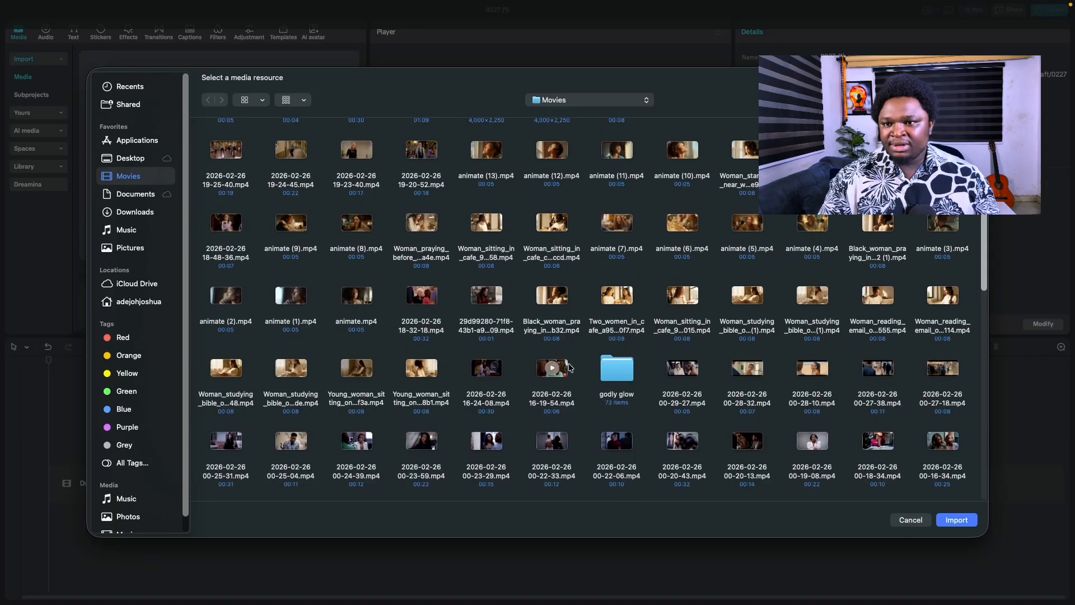
pyautogui.scroll(-3, 670, 382)
pyautogui.doubleClick(813, 374)
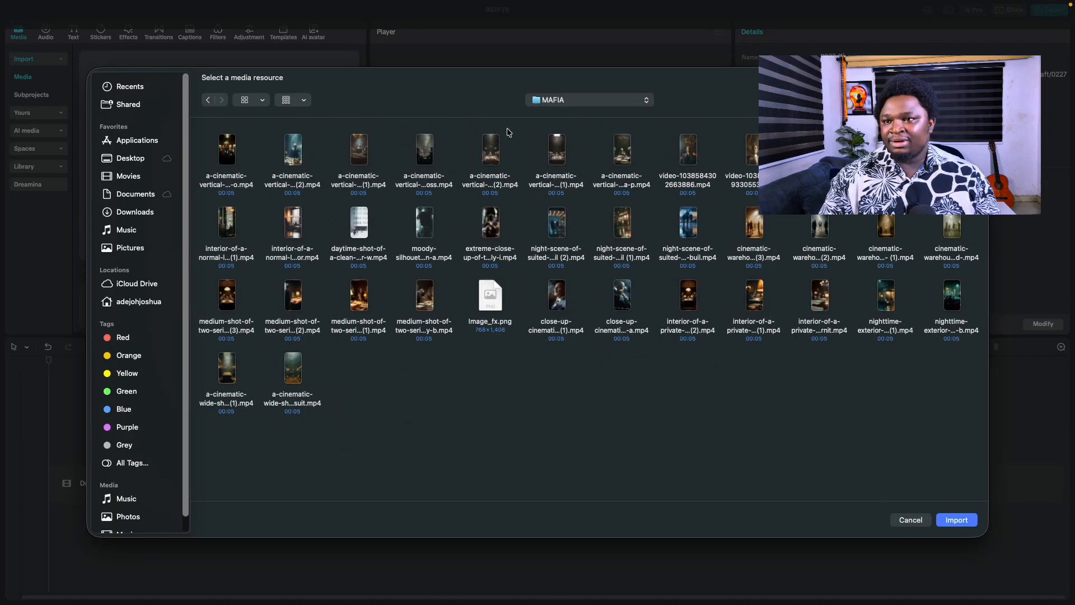
pyautogui.moveTo(202, 124); pyautogui.dragTo(961, 443)
pyautogui.click(956, 519)
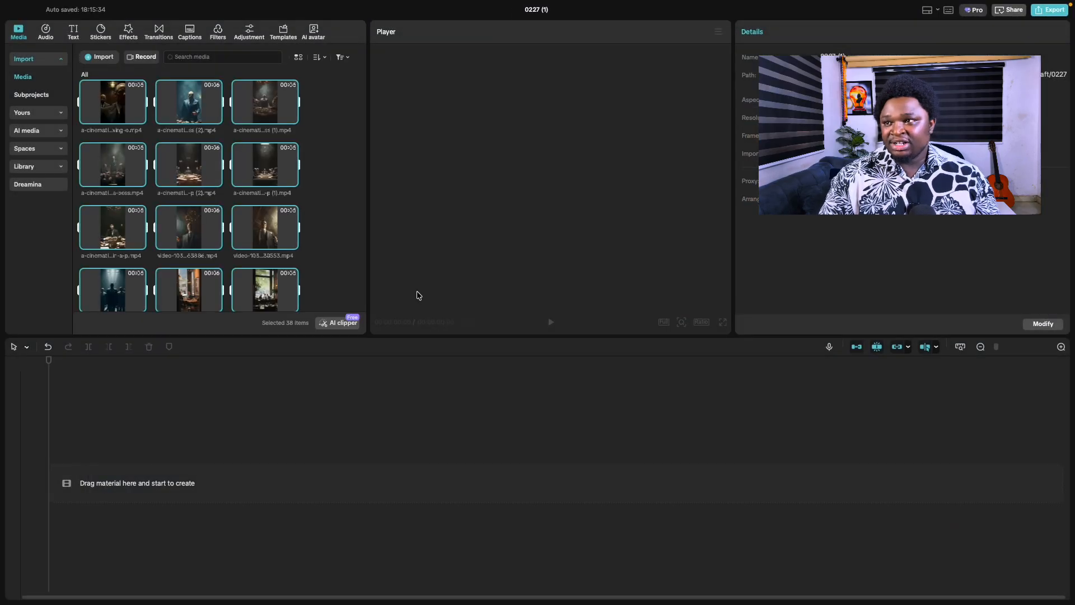
# Look through the imported Mafia clips and preview several shots to check the available footage.
pyautogui.scroll(-10, 264, 224)
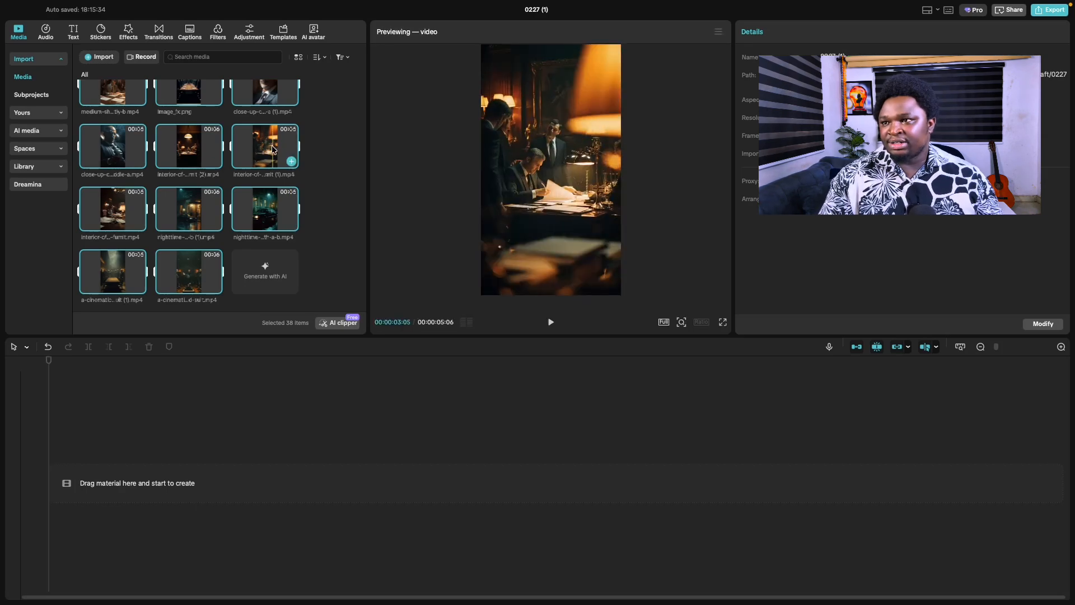
pyautogui.scroll(5, 217, 207)
pyautogui.scroll(-5, 217, 206)
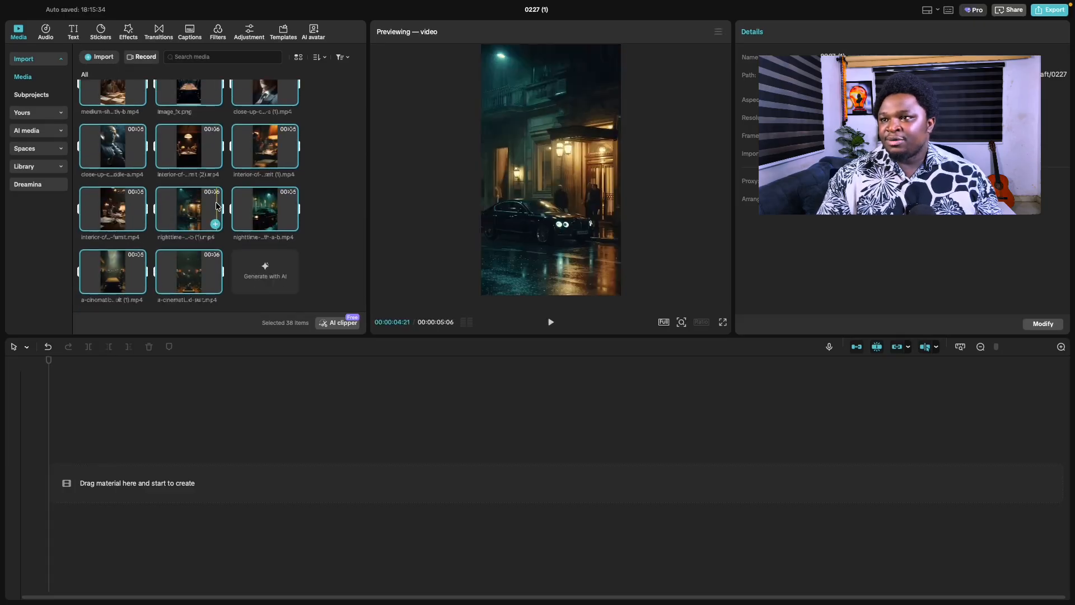
pyautogui.scroll(10, 217, 207)
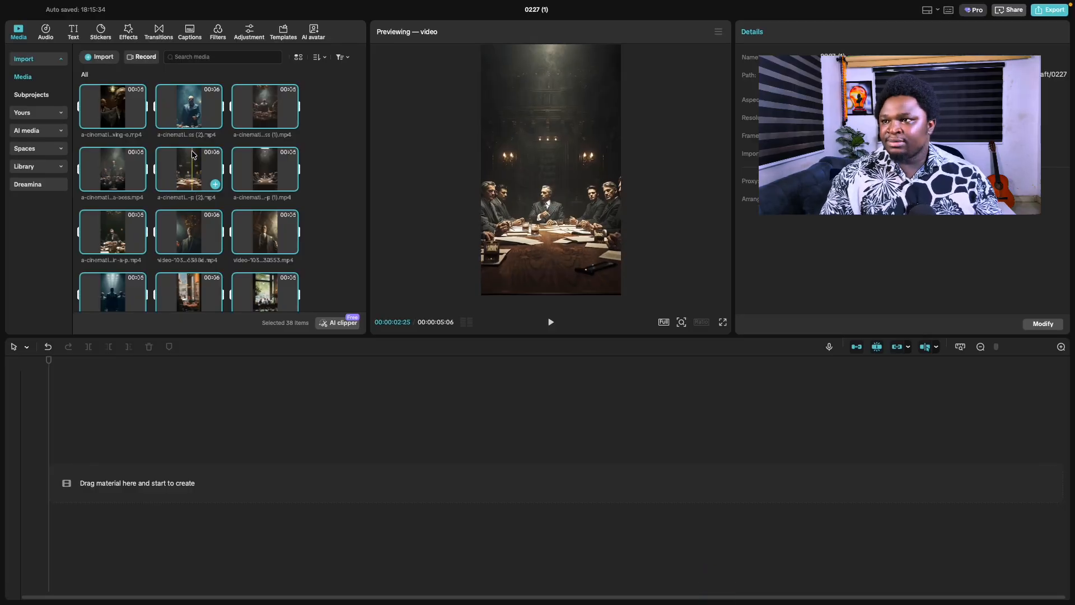
pyautogui.scroll(-10, 215, 156)
pyautogui.scroll(10, 306, 170)
pyautogui.click(307, 171)
pyautogui.scroll(-10, 202, 152)
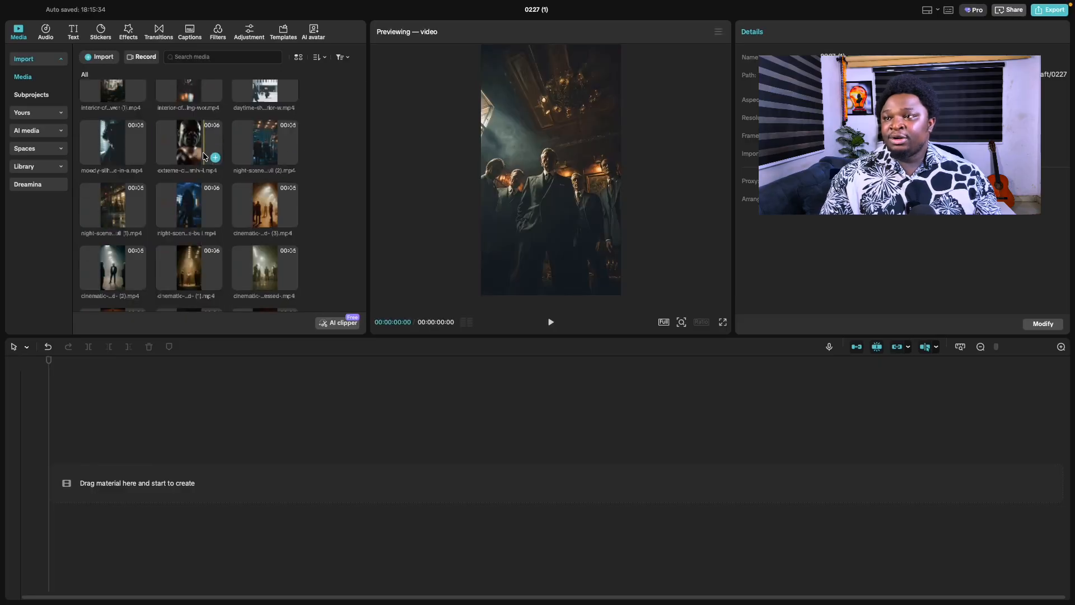
pyautogui.scroll(-2, 203, 152)
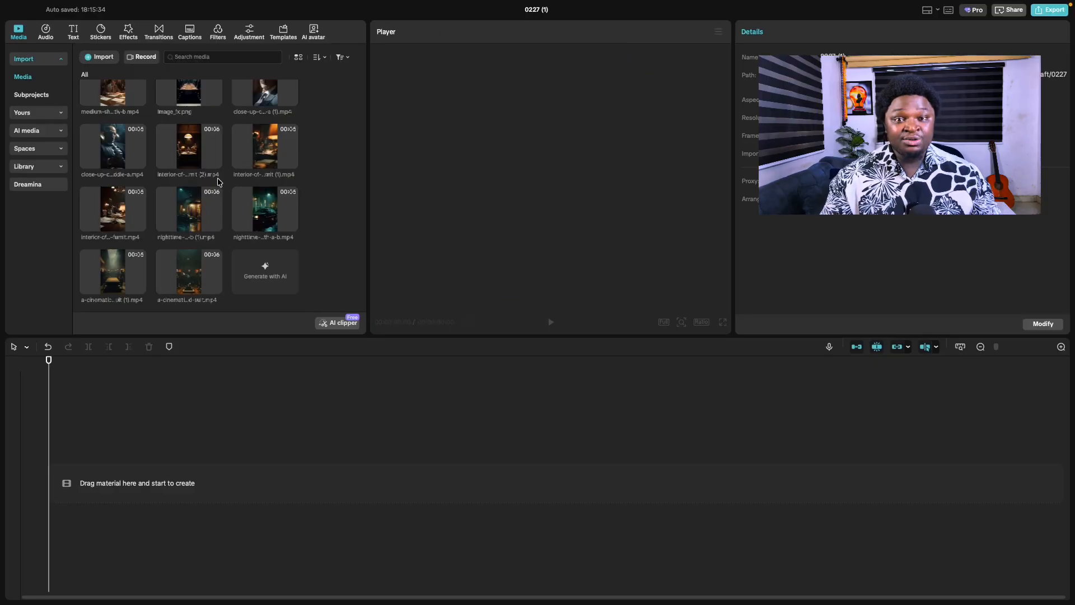
pyautogui.scroll(5, 218, 184)
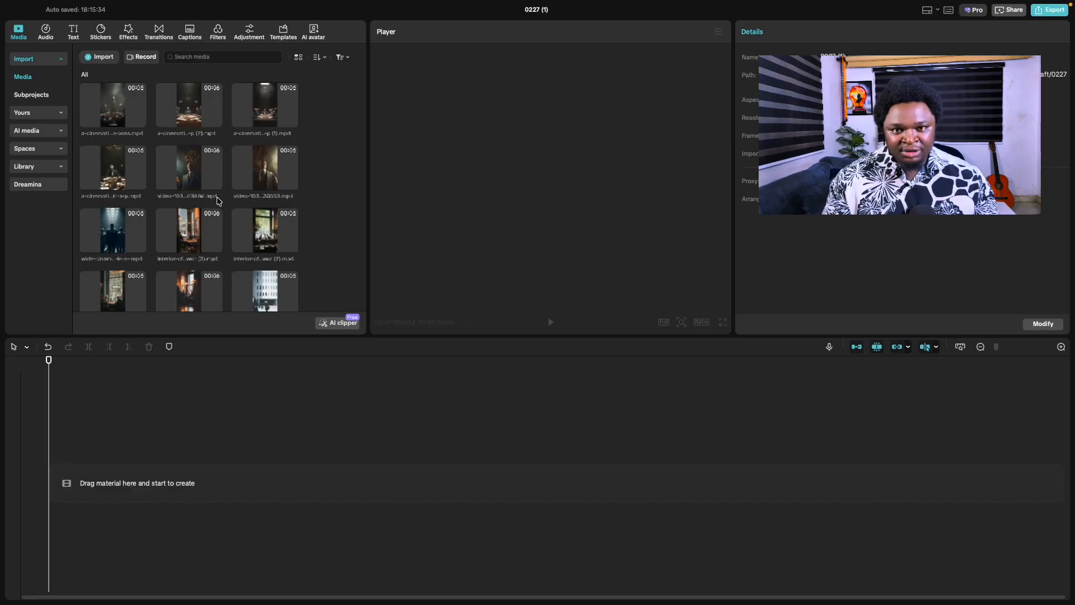
pyautogui.scroll(2, 115, 252)
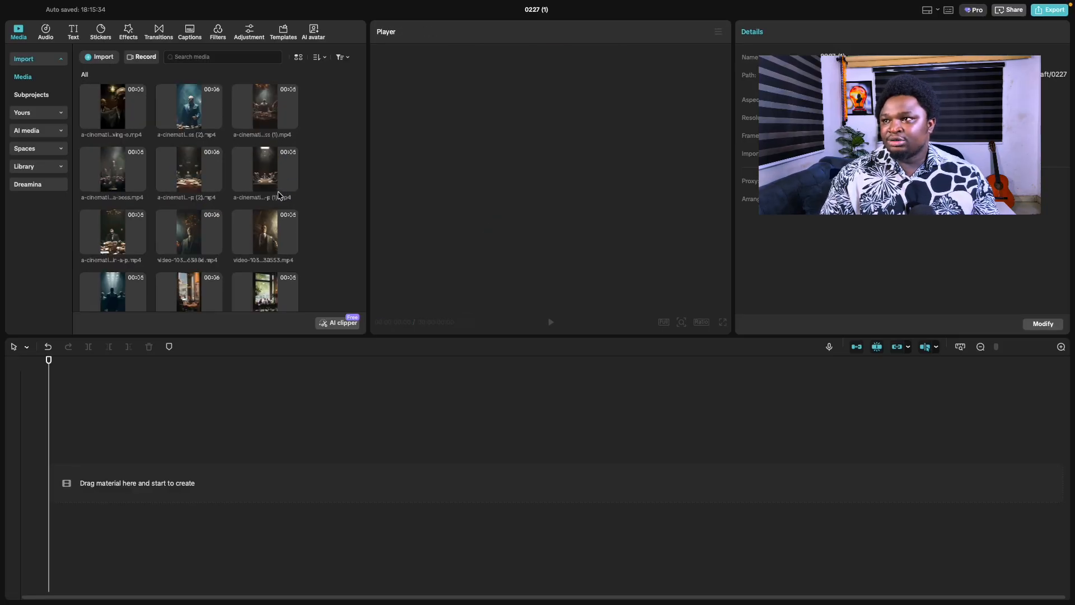
# Preview the two Mafia family voice recordings in Movies and import HOW MAFIA FAMILY OPERATES.mp3.
pyautogui.click(100, 57)
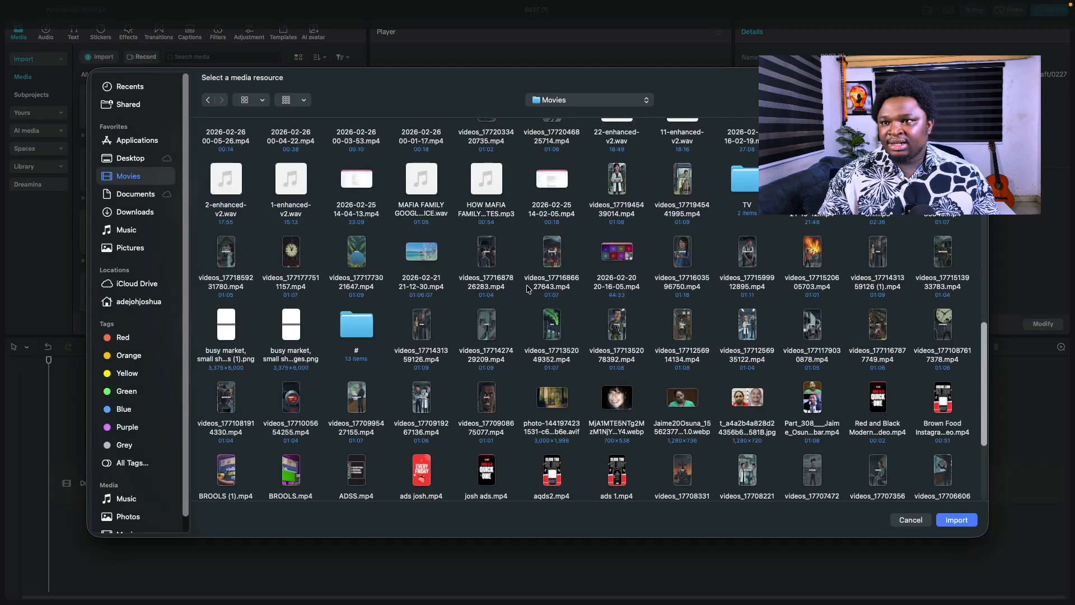
pyautogui.scroll(1, 372, 176)
pyautogui.click(471, 239)
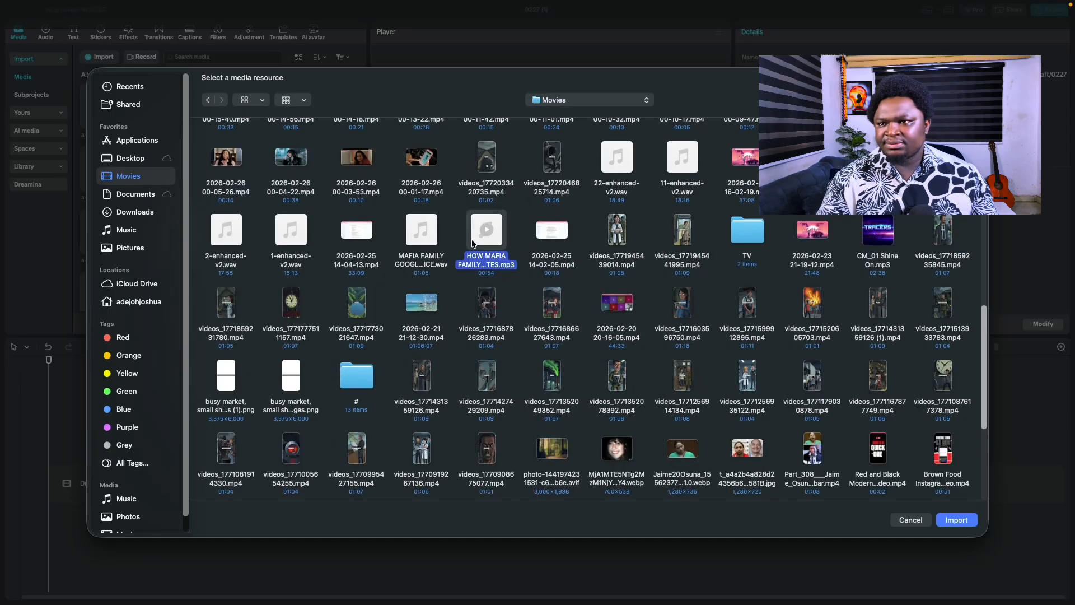
pyautogui.press('space')
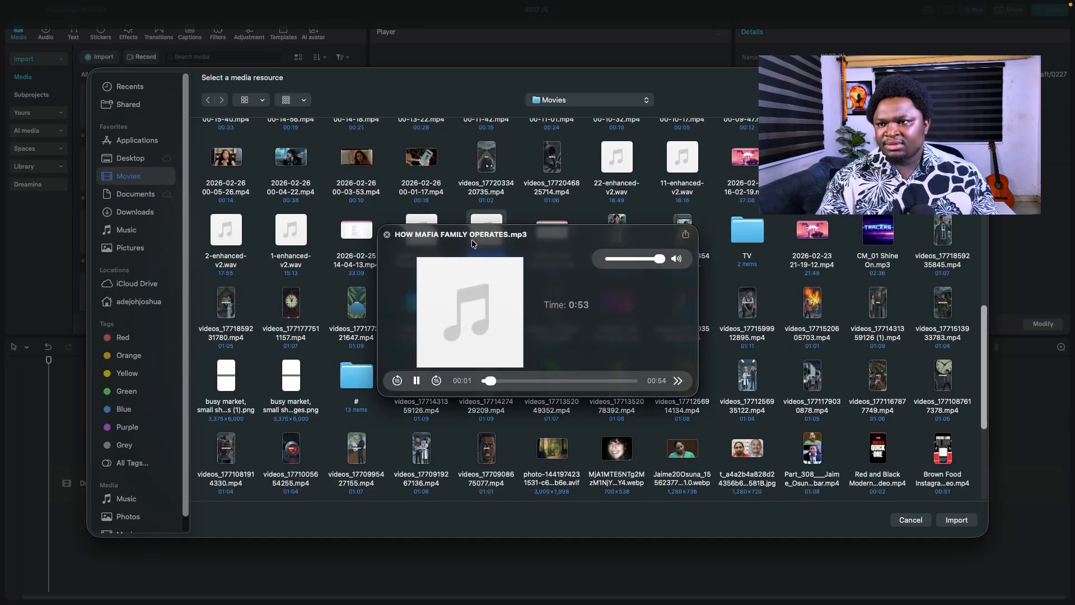
pyautogui.press('space')
pyautogui.click(438, 240)
pyautogui.press('space')
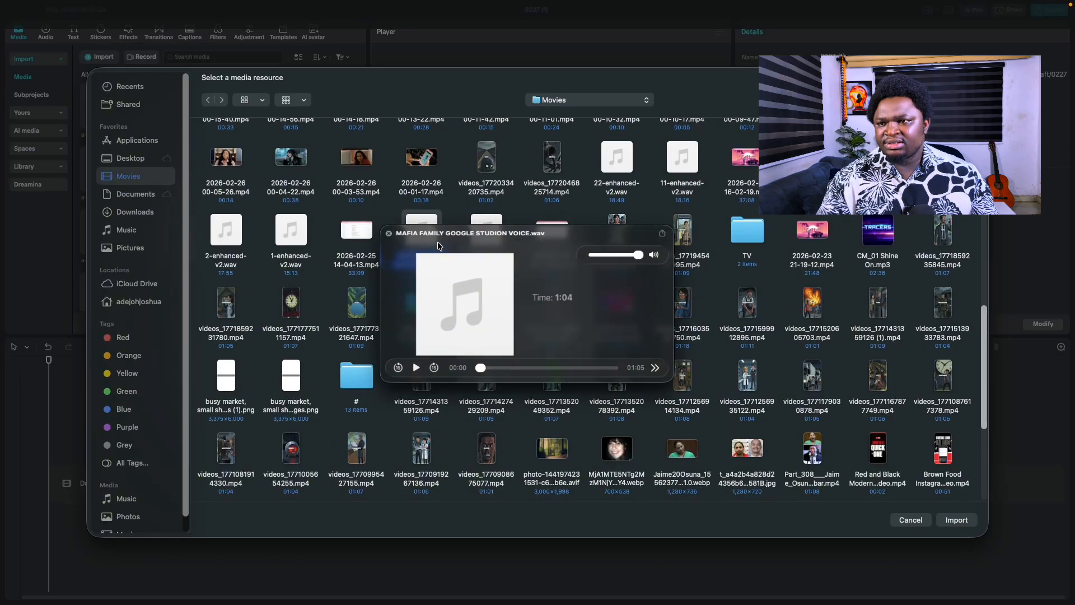
pyautogui.press('space')
pyautogui.doubleClick(488, 238)
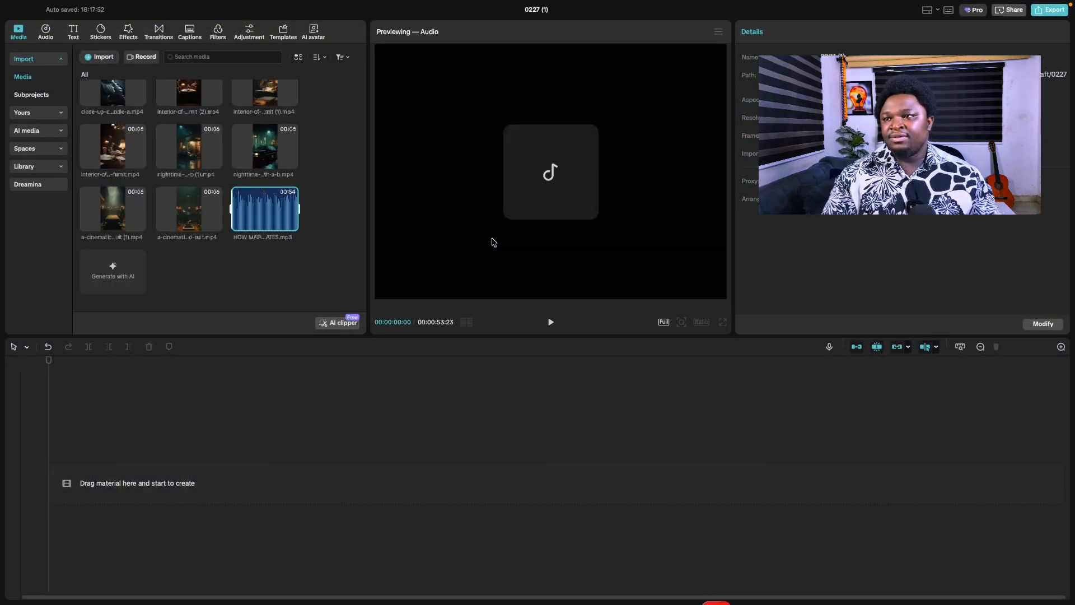
# Place HOW MAFIA FAMILY OPERATES.mp3 at the start of the timeline and set the project's aspect ratio to 9:16.
pyautogui.moveTo(250, 219); pyautogui.dragTo(92, 508)
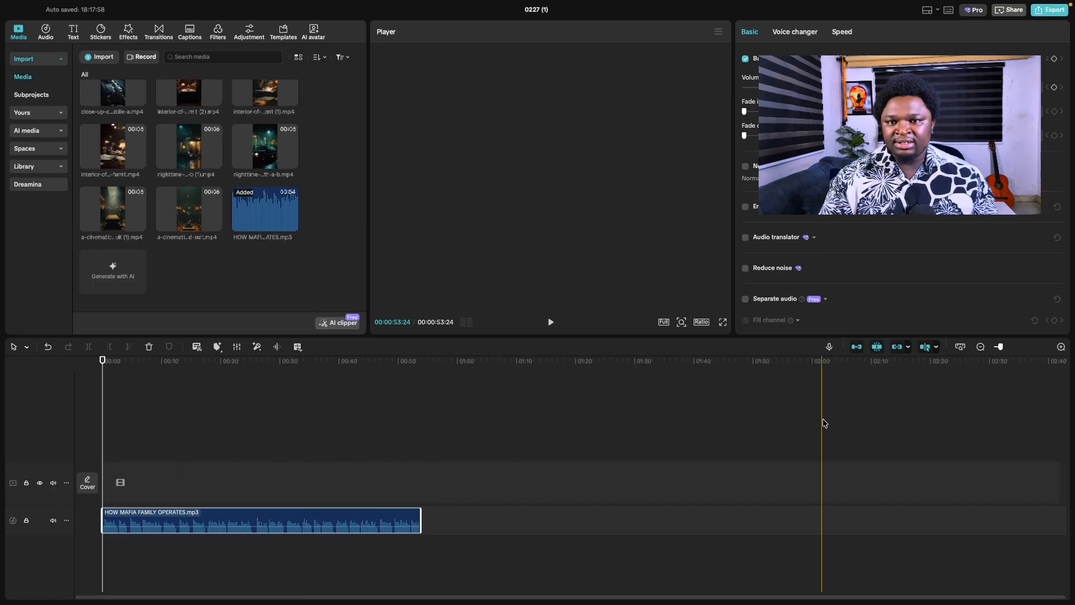
pyautogui.click(702, 322)
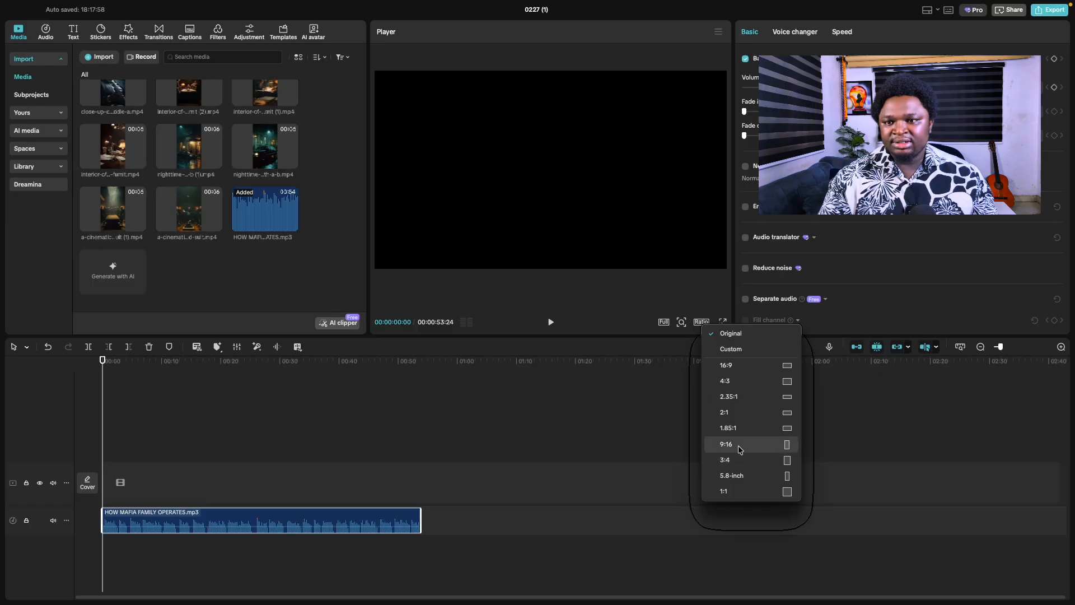
pyautogui.click(765, 449)
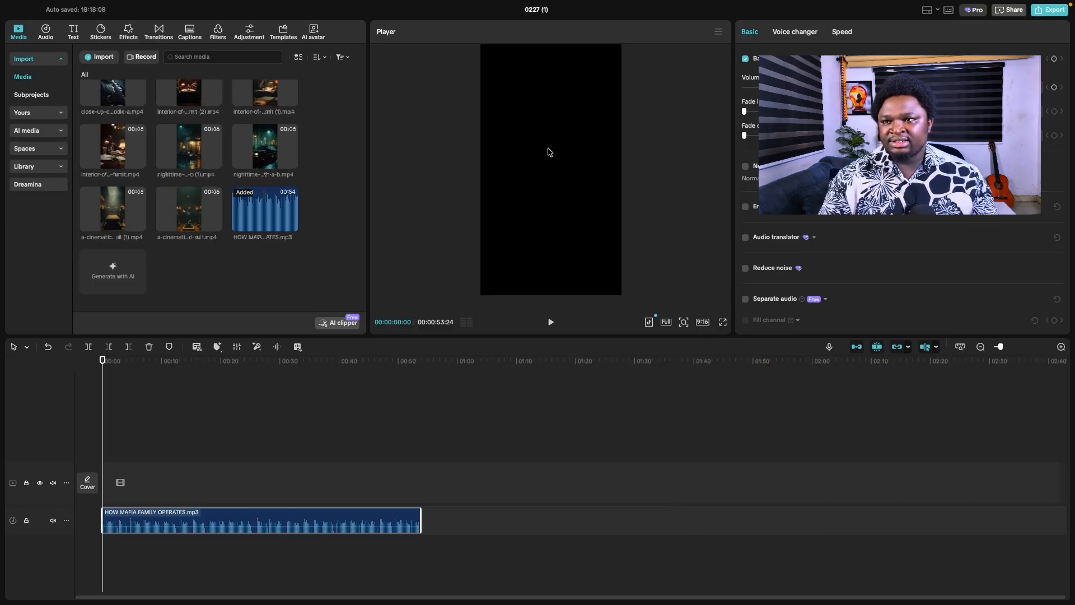
# Listen to the voiceover's opening and place the amber-lit cinematic warehouse clip (1) at the start of the video track, then play it back.
pyautogui.scroll(10, 224, 212)
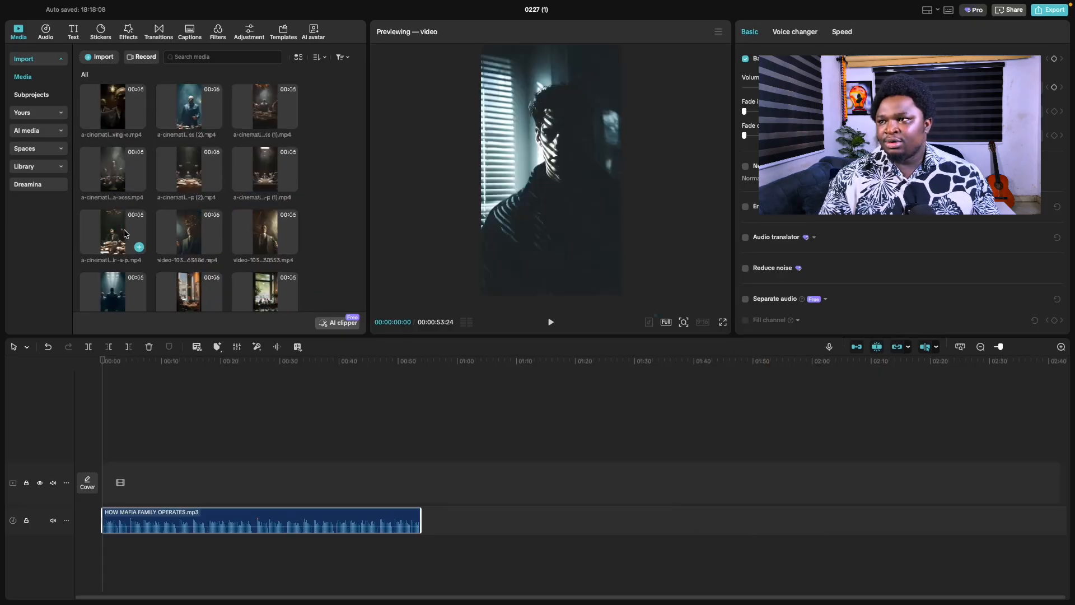
pyautogui.scroll(5, 154, 460)
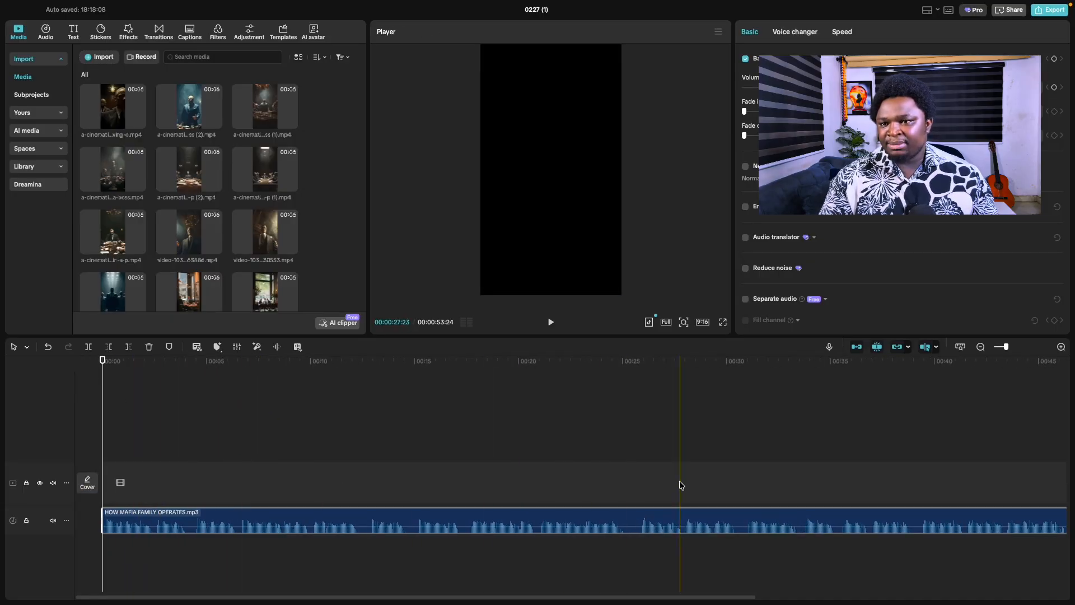
pyautogui.moveTo(138, 398); pyautogui.dragTo(1060, 563)
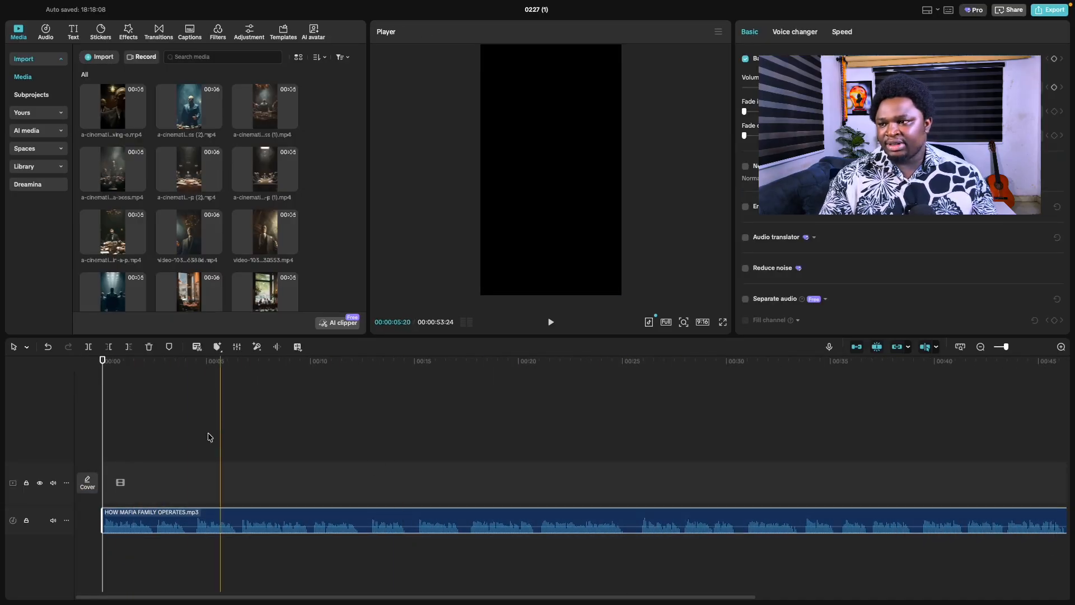
pyautogui.press('space')
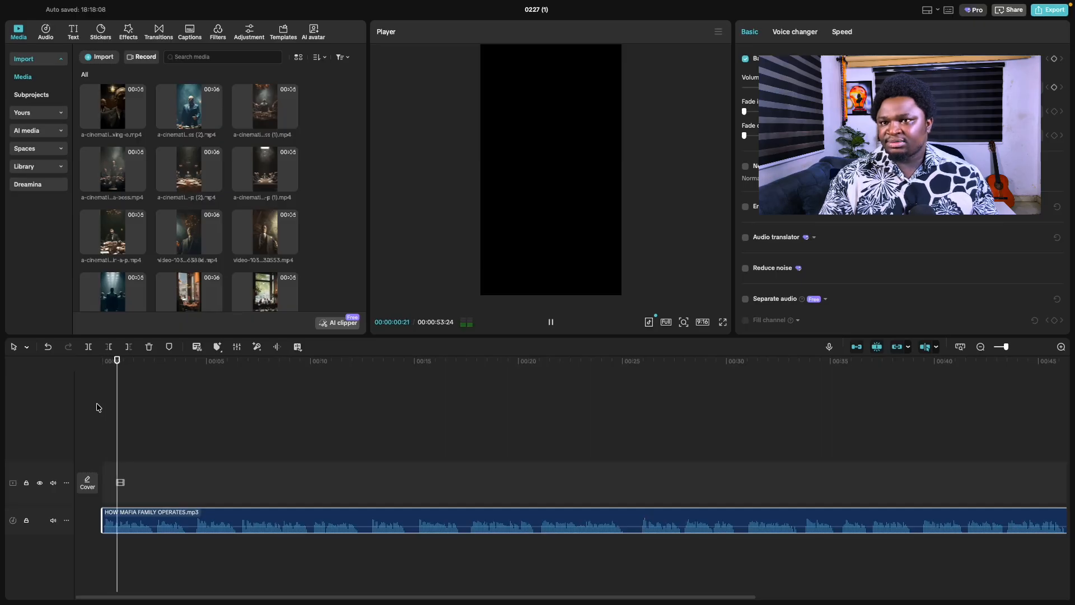
pyautogui.click(98, 413)
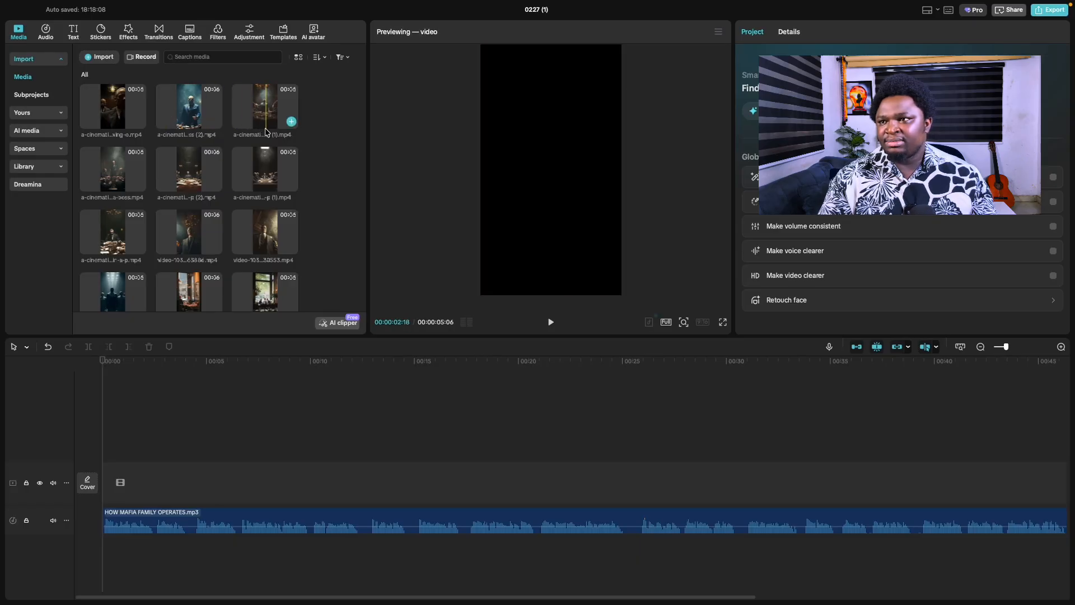
pyautogui.scroll(-5, 196, 184)
pyautogui.moveTo(188, 269); pyautogui.dragTo(112, 457)
pyautogui.click(95, 415)
pyautogui.press('space')
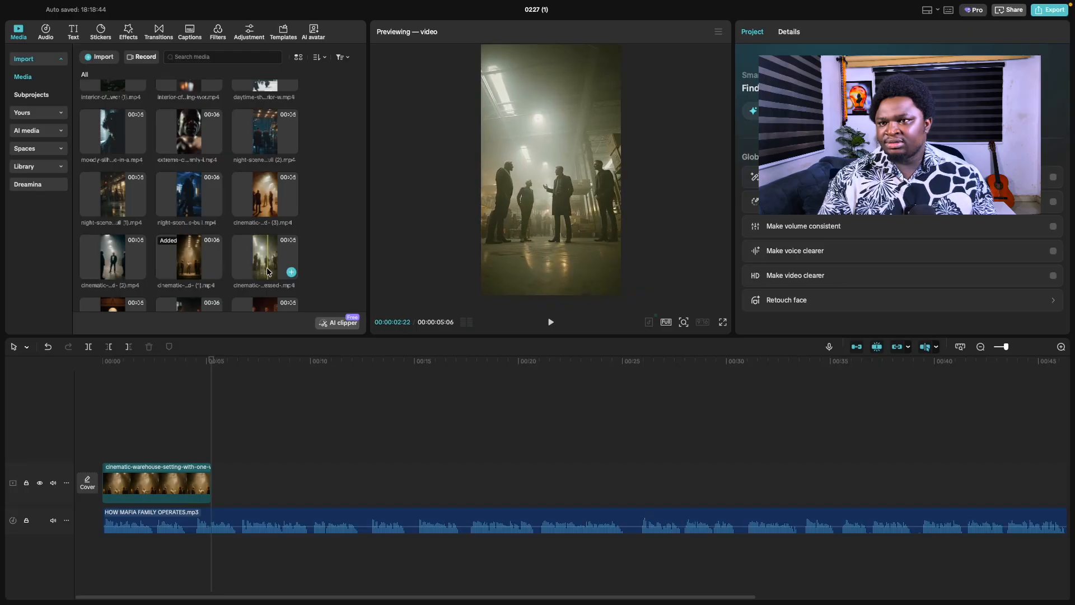
# Append the pale, hazy warehouse group clip and the night-scene of suited men (2) clip to the video track, playing each against the voiceover.
pyautogui.moveTo(266, 272); pyautogui.dragTo(216, 481)
pyautogui.press('space')
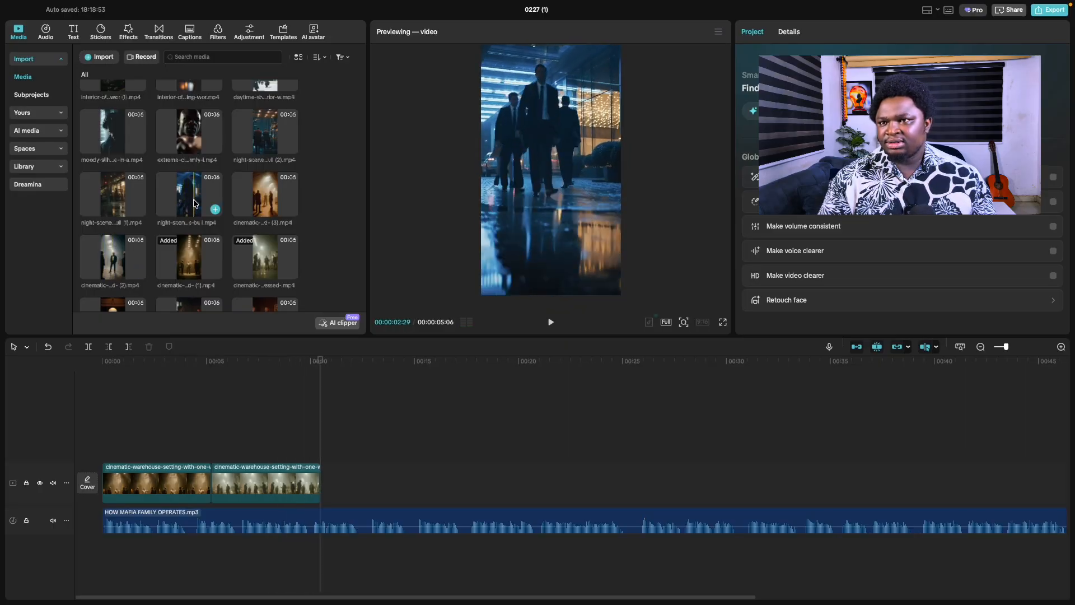
pyautogui.moveTo(260, 130); pyautogui.dragTo(336, 480)
pyautogui.press('space')
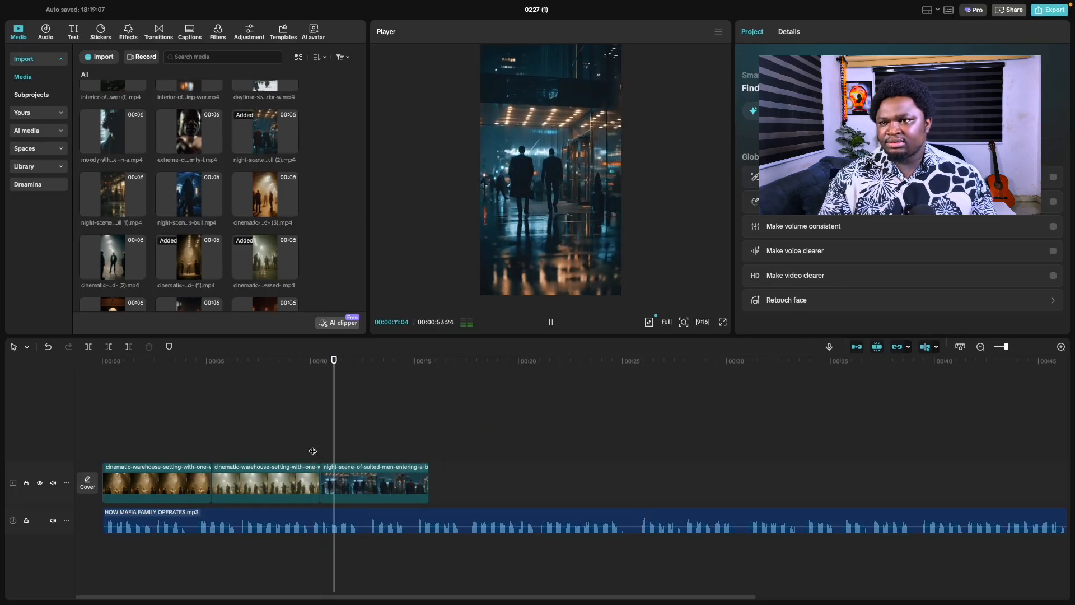
# Trim the end of the night-scene clip back to the playhead at about 14 seconds, where the voiceover phrase ends.
pyautogui.hscroll(5, 311, 446)
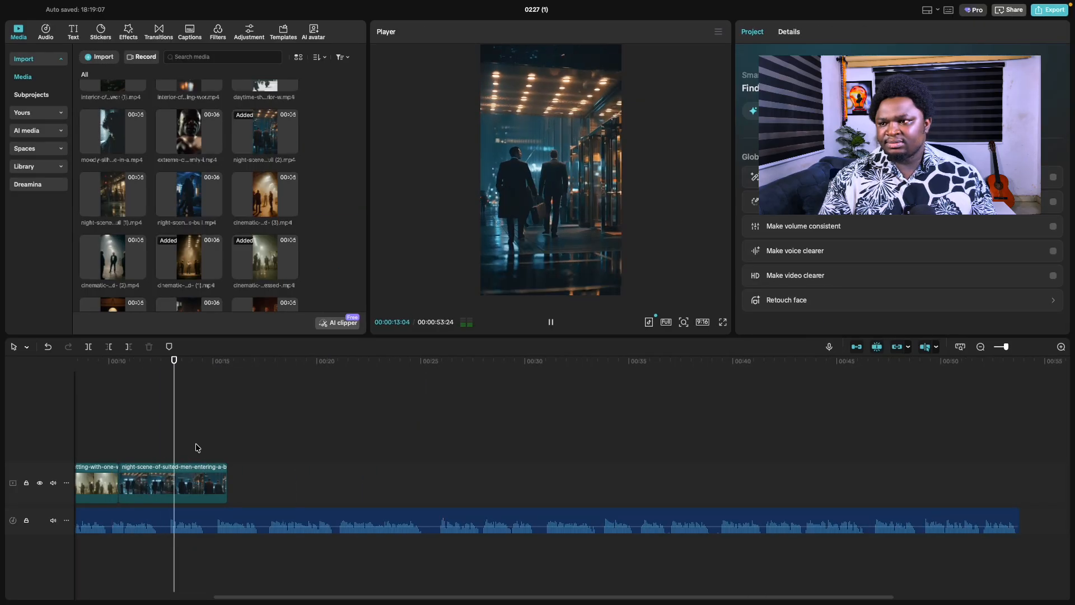
pyautogui.click(214, 479)
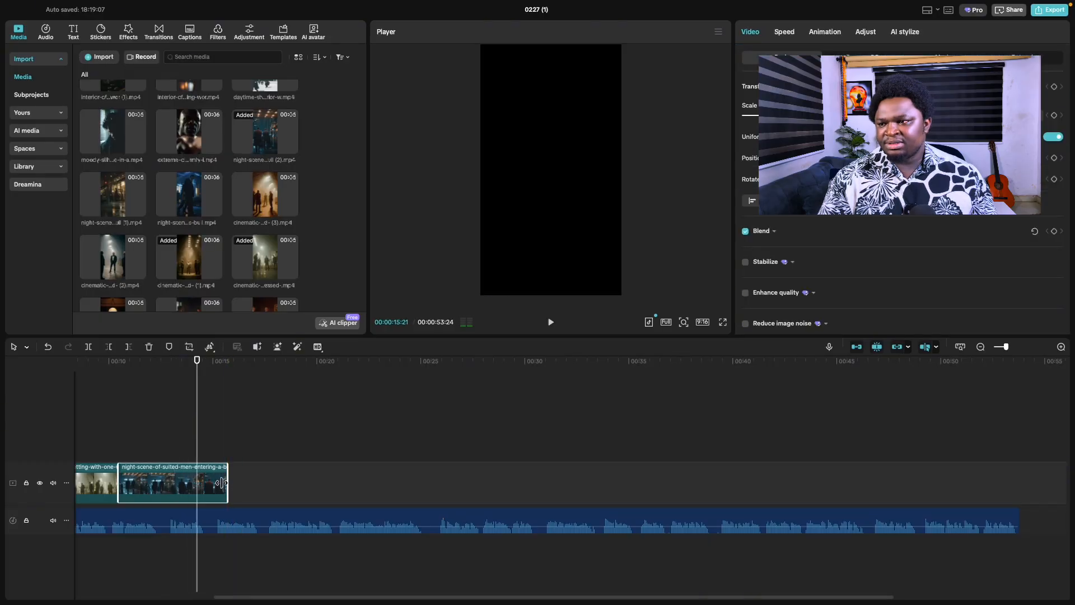
pyautogui.moveTo(226, 482); pyautogui.dragTo(189, 482)
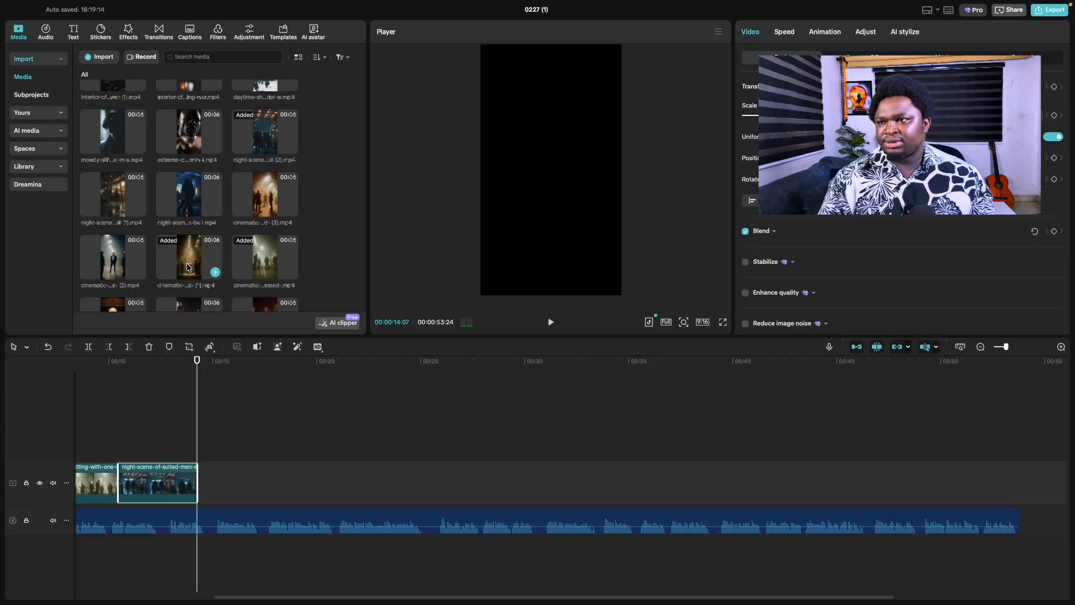
# Append the mafia family table shot (1), the standing powerful boss shot and the wide shot of men in dark suits after the night scene.
pyautogui.scroll(10, 250, 173)
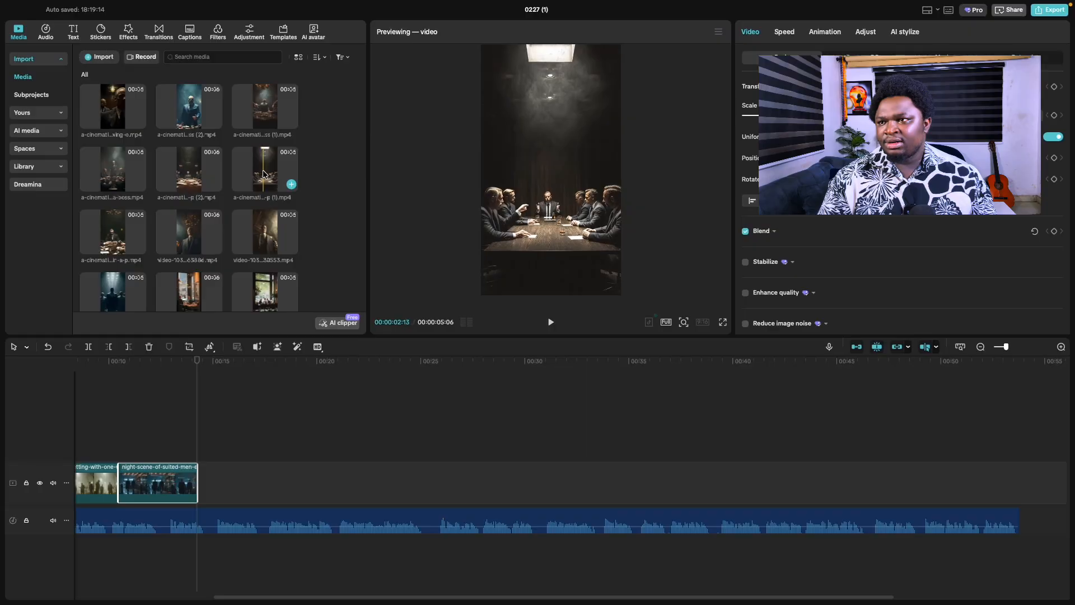
pyautogui.moveTo(264, 173); pyautogui.dragTo(193, 479)
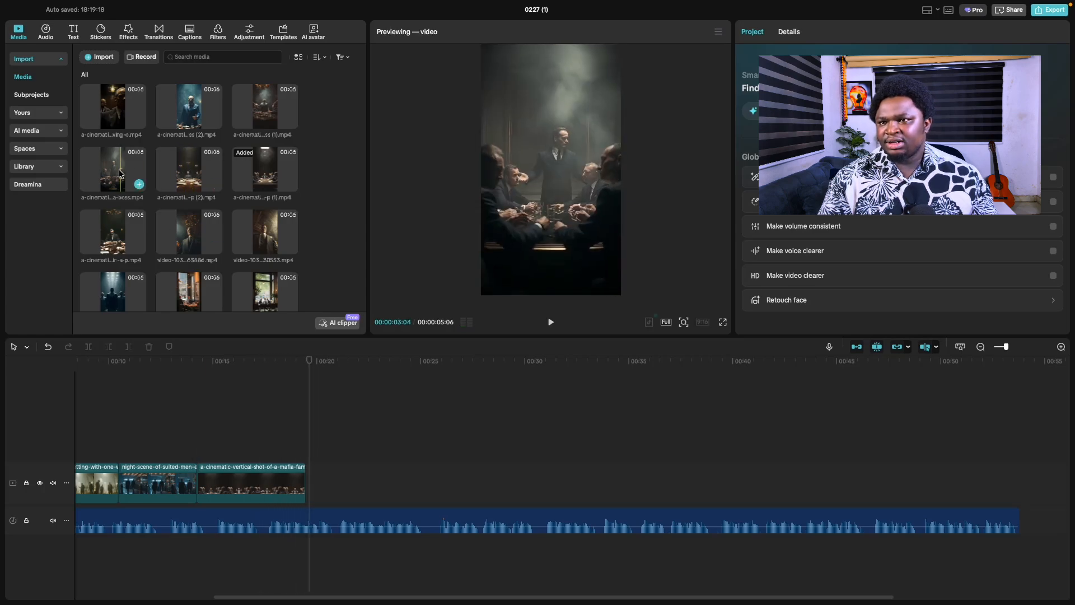
pyautogui.moveTo(104, 173); pyautogui.dragTo(307, 476)
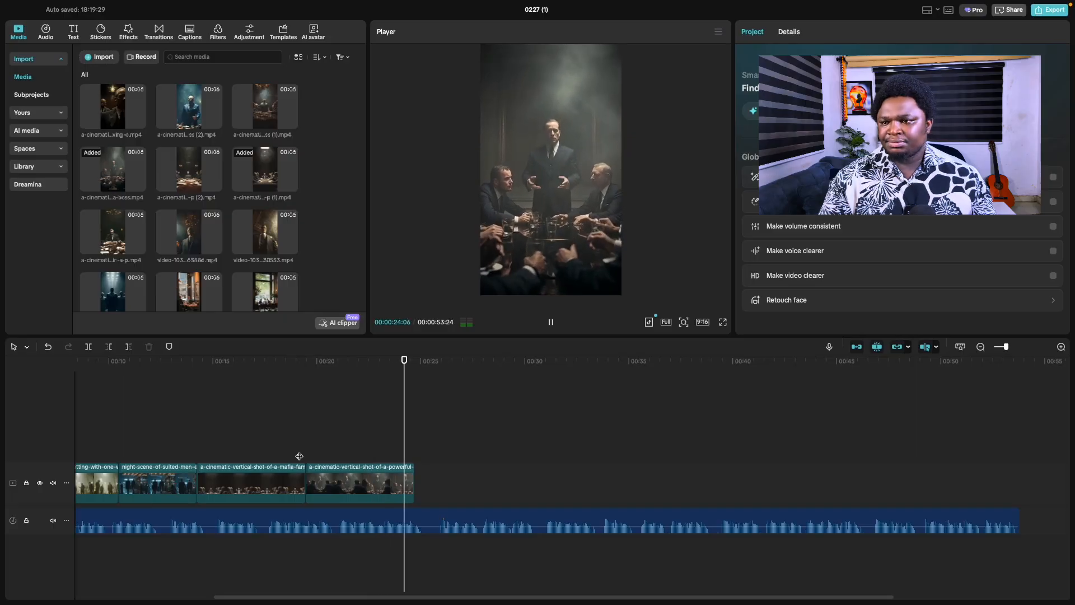
pyautogui.press('space')
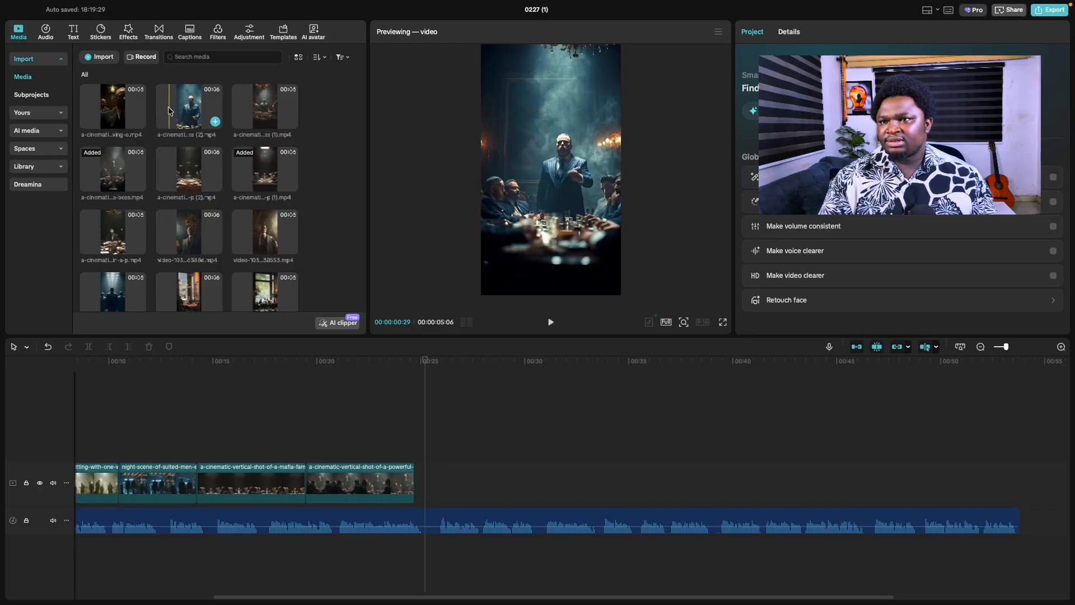
pyautogui.moveTo(188, 208); pyautogui.dragTo(430, 491)
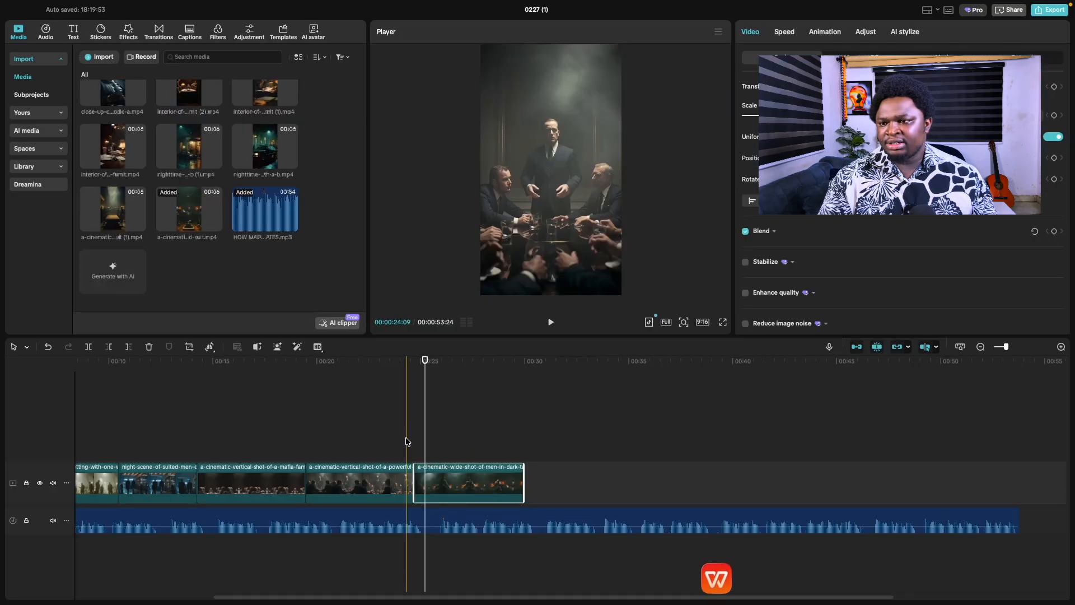
# Play the wide shot of men in dark suits against the voiceover until the clip ends.
pyautogui.click(408, 441)
pyautogui.press('space')
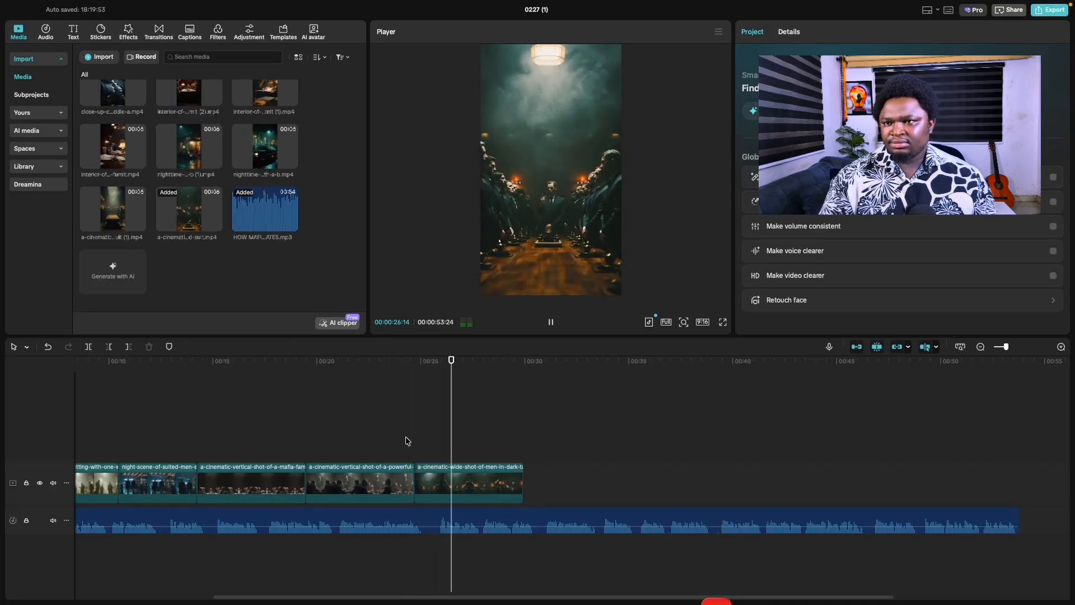
pyautogui.hscroll(5, 410, 445)
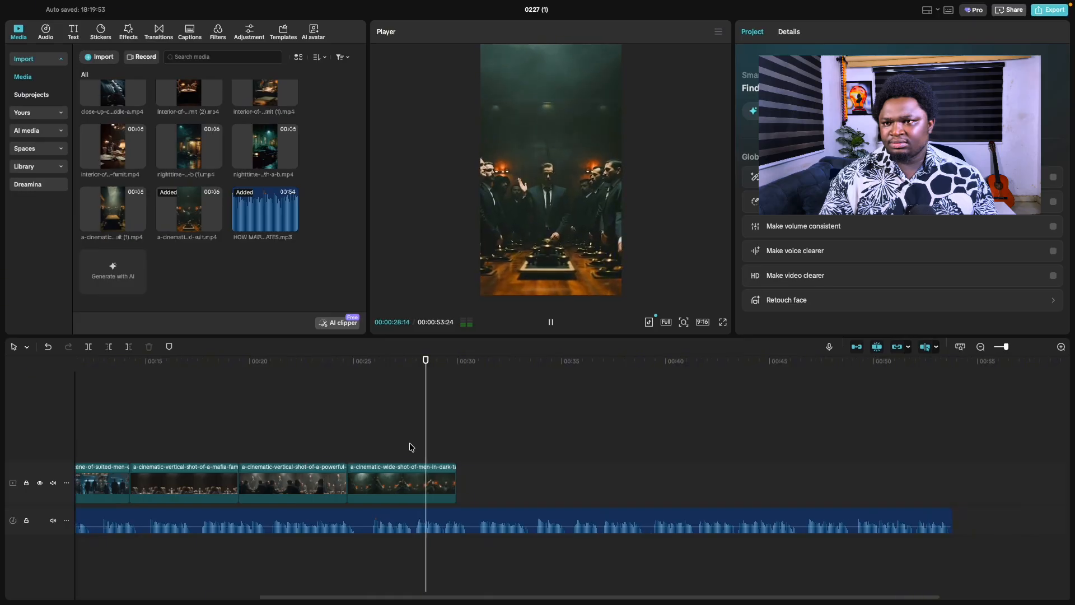
pyautogui.press('space')
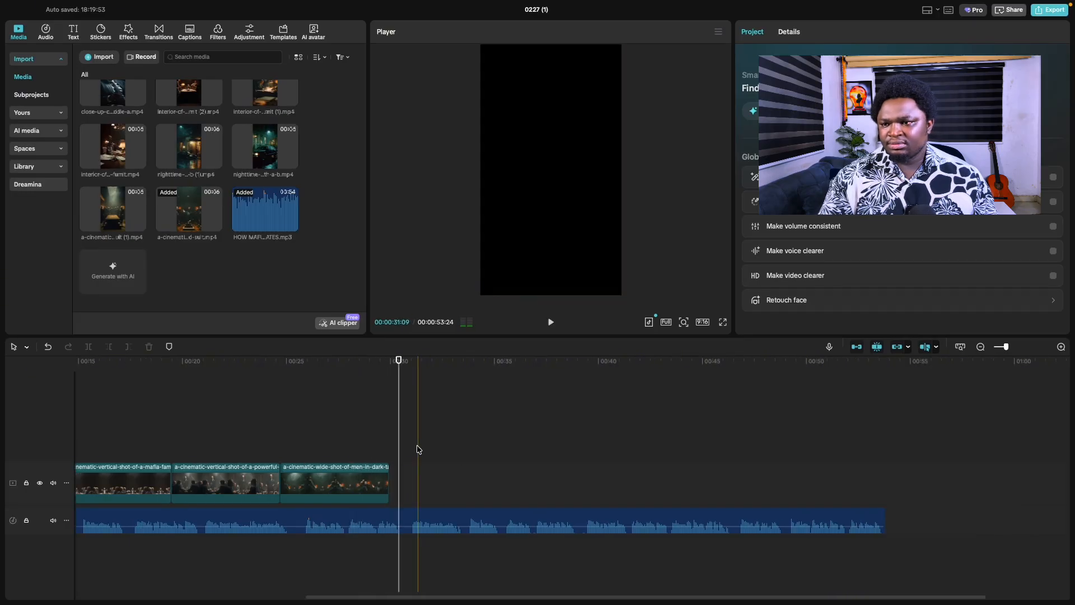
# Append the wide shot of men around an empty table (1) to the video track and play it against the voiceover.
pyautogui.moveTo(112, 211); pyautogui.dragTo(396, 484)
pyautogui.click(383, 457)
pyautogui.press('space')
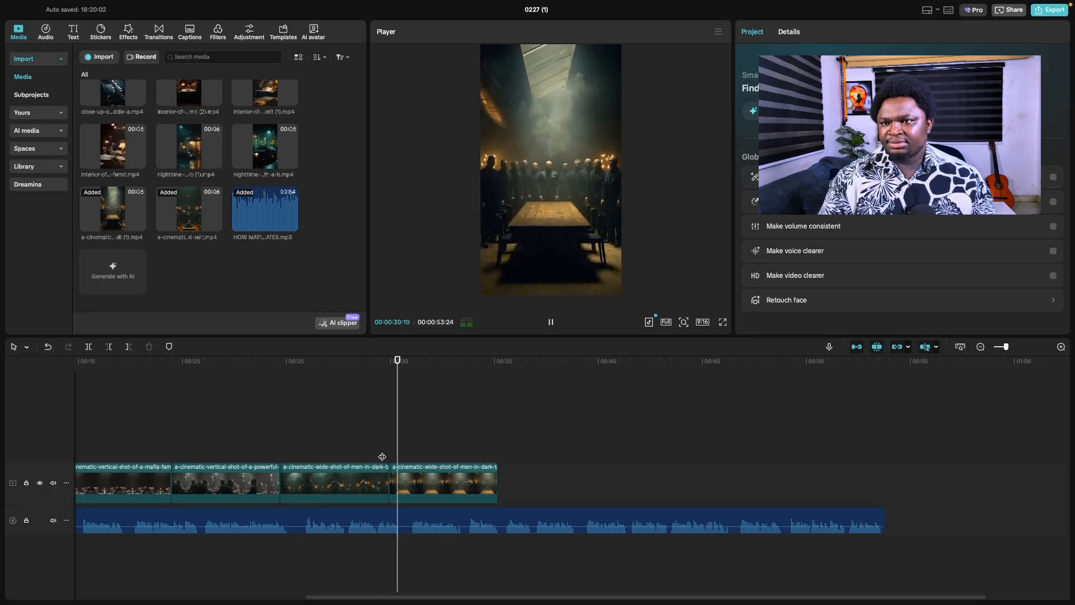
pyautogui.hscroll(4, 382, 457)
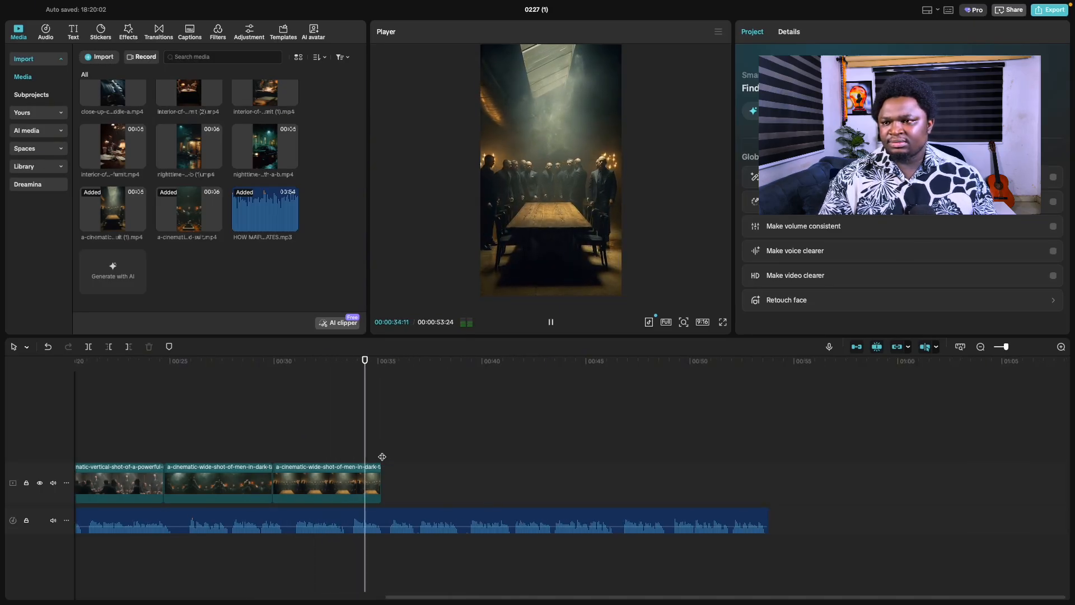
pyautogui.press('space')
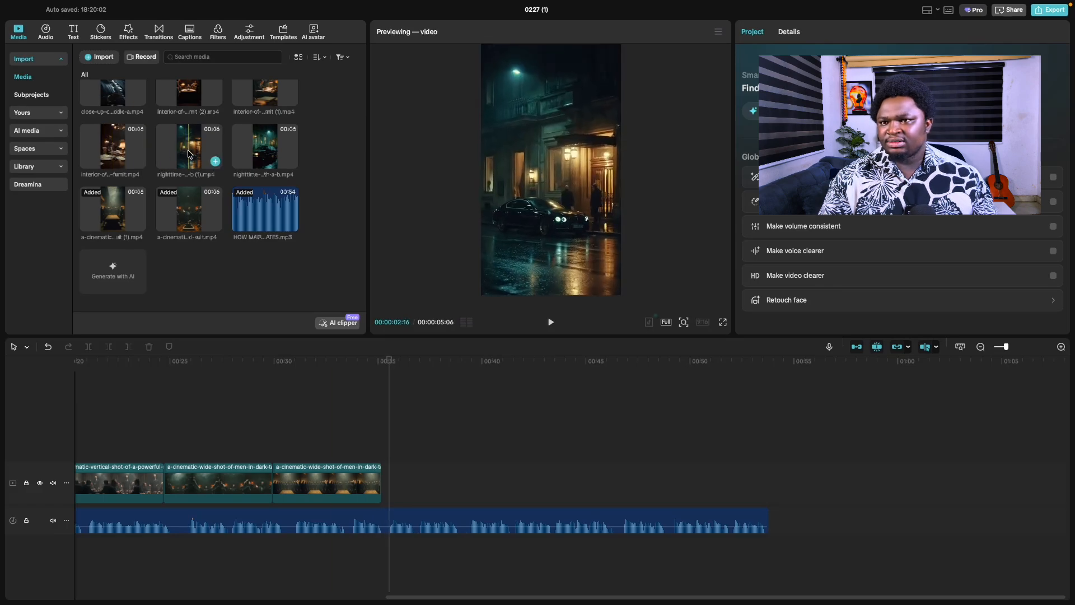
# Append the medium shot of serious men standing around a desk to the video track and play it against the voiceover.
pyautogui.scroll(3, 189, 154)
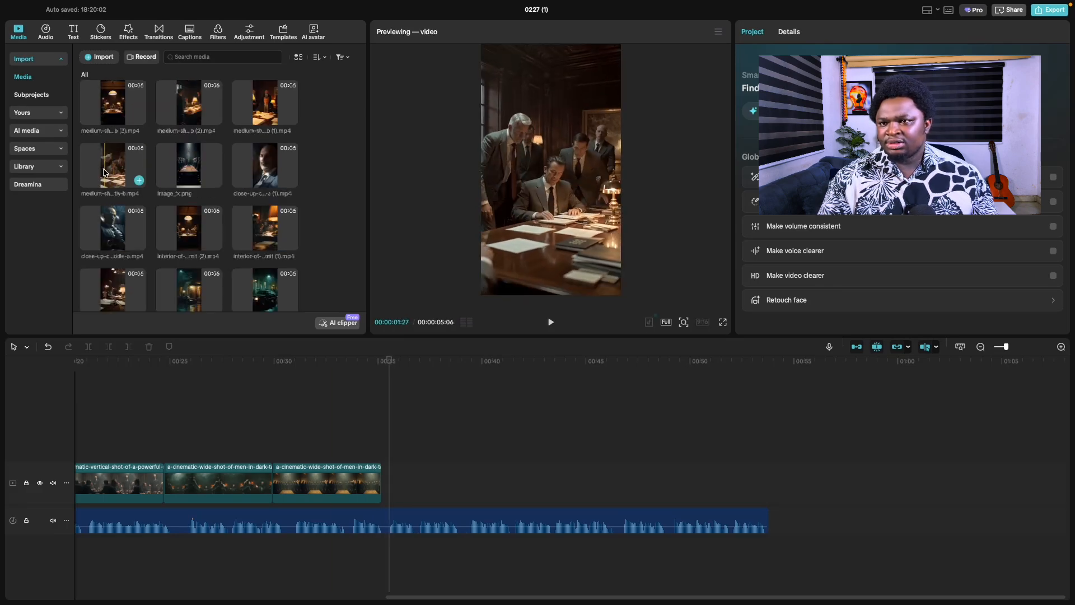
pyautogui.moveTo(106, 168); pyautogui.dragTo(390, 489)
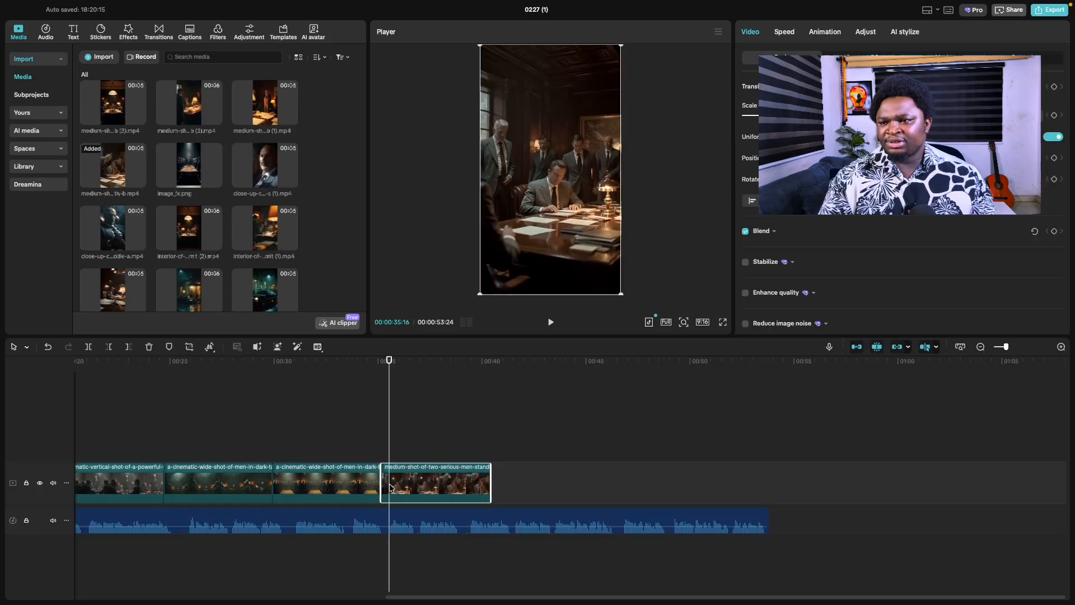
pyautogui.click(373, 447)
pyautogui.press('space')
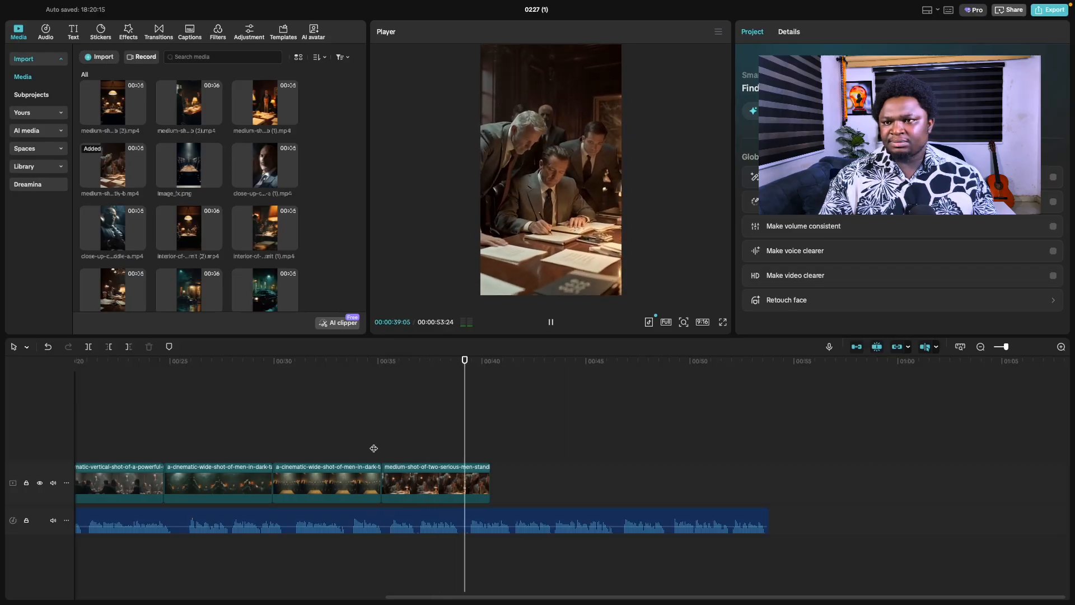
pyautogui.press('space')
# Append the mafia family table shot under the chandelier and the low-angle clip of suited men, playing each against the voiceover.
pyautogui.scroll(-3, 218, 283)
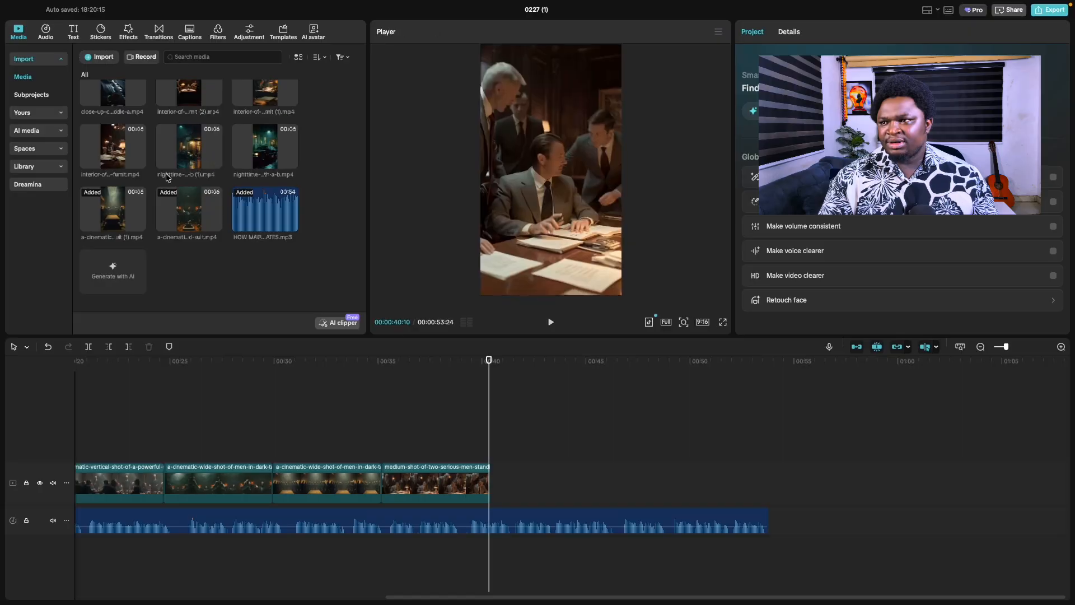
pyautogui.scroll(5, 111, 168)
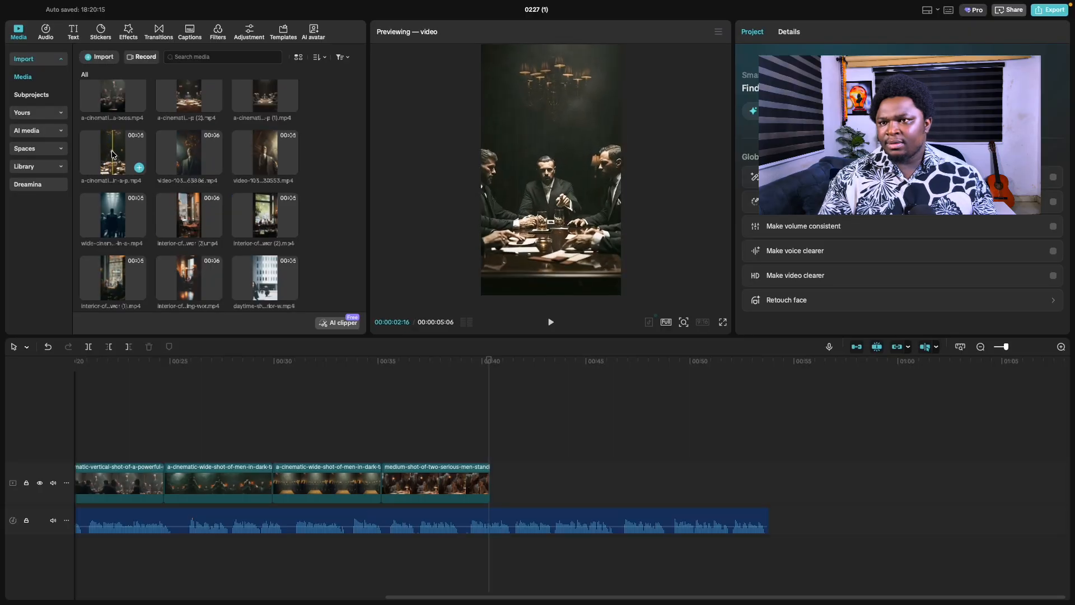
pyautogui.moveTo(112, 155); pyautogui.dragTo(484, 446)
pyautogui.press('space')
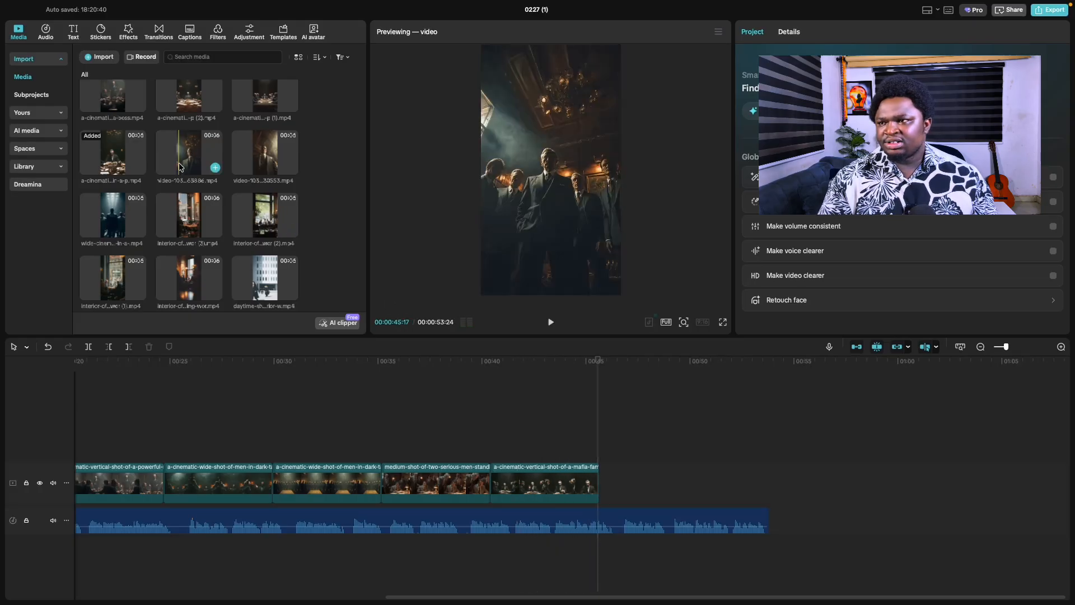
pyautogui.moveTo(188, 160); pyautogui.dragTo(599, 465)
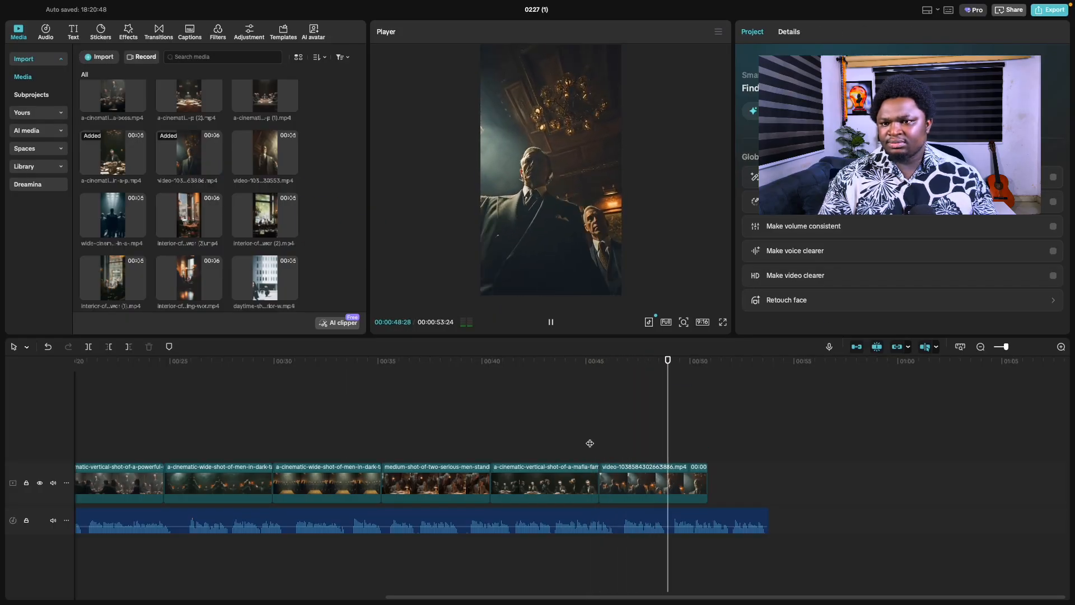
pyautogui.press('space')
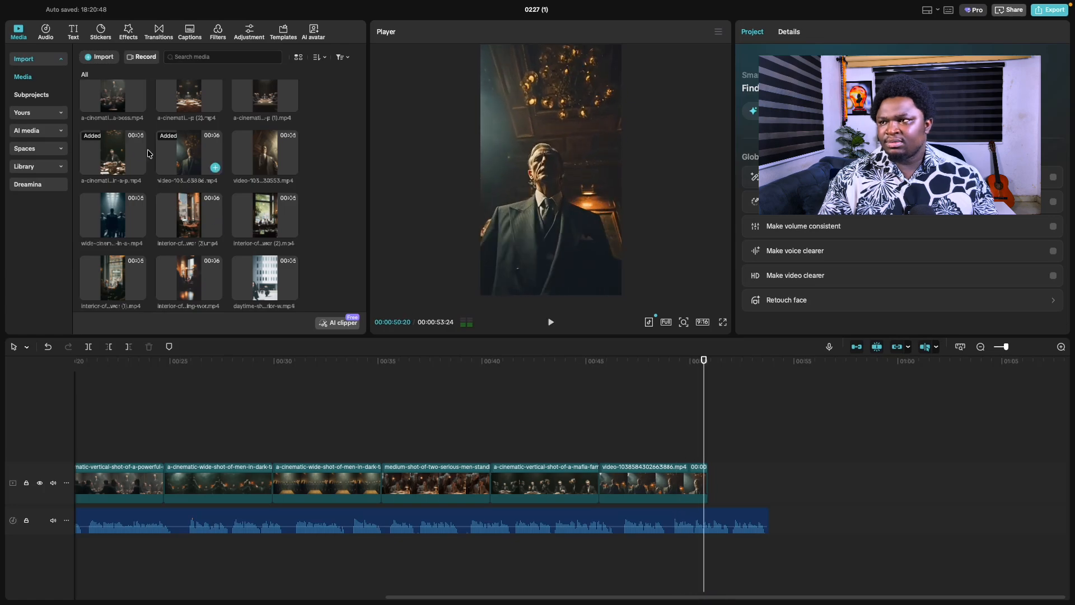
# Append the mafia group walking shot as the final clip, trim its end to match the voiceover's end, and play it.
pyautogui.scroll(3, 187, 160)
pyautogui.moveTo(110, 110); pyautogui.dragTo(728, 487)
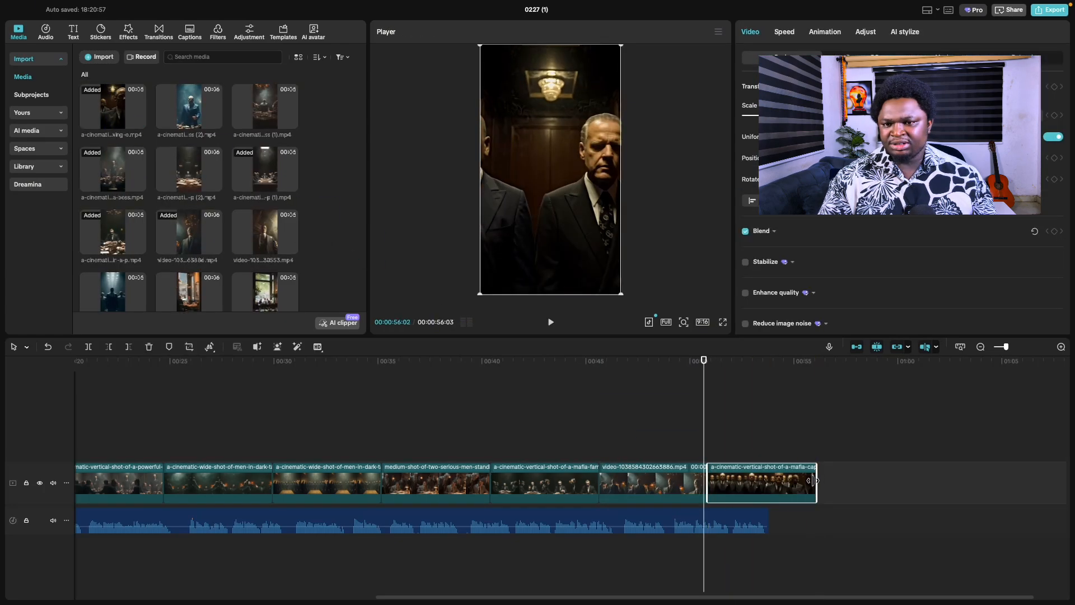
pyautogui.moveTo(813, 479); pyautogui.dragTo(770, 480)
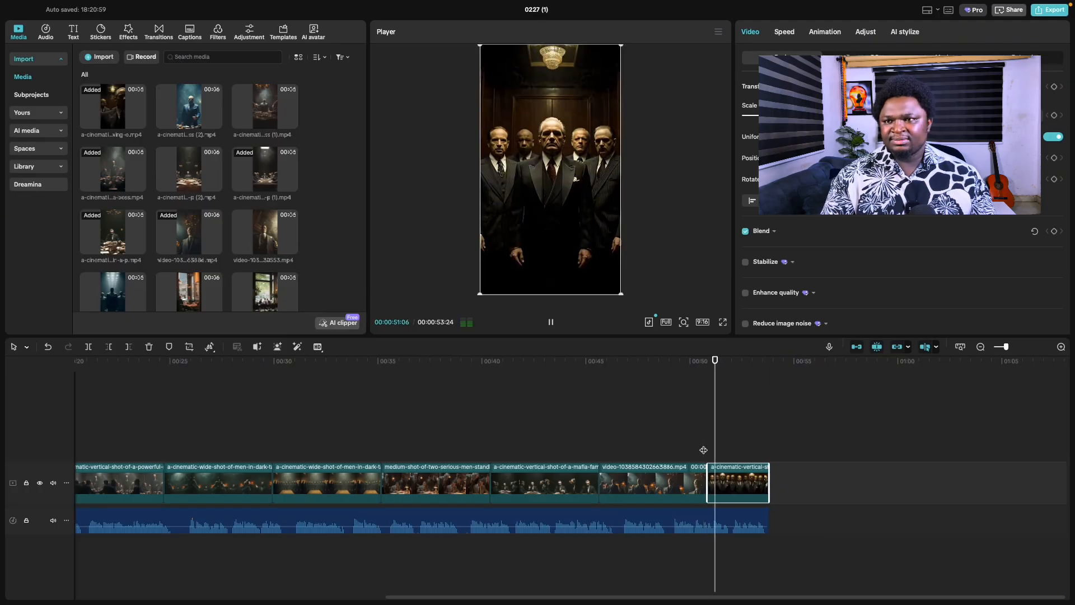
pyautogui.press('space')
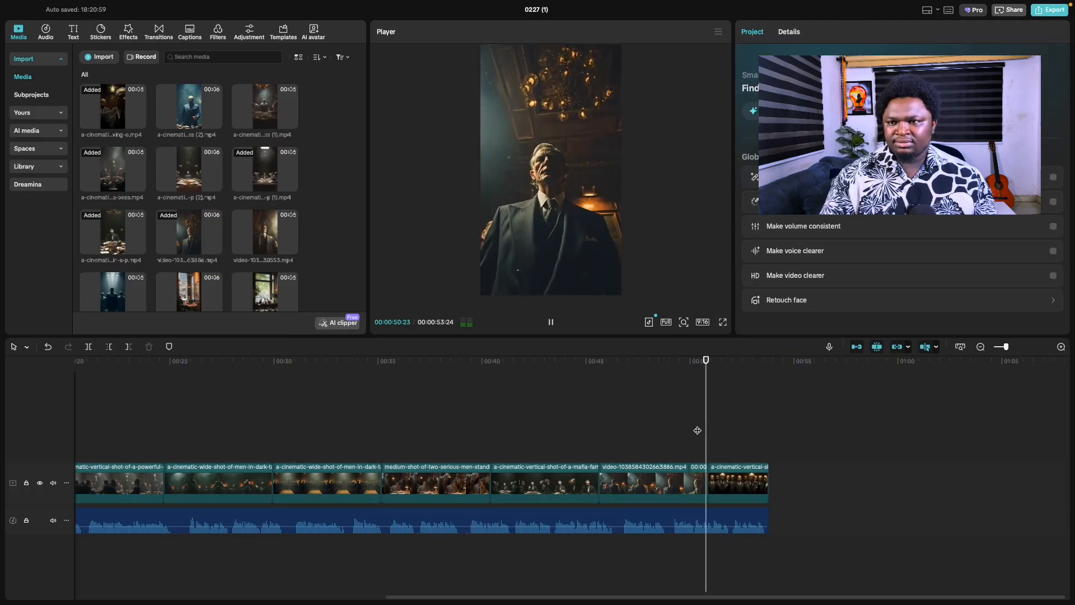
pyautogui.press('space')
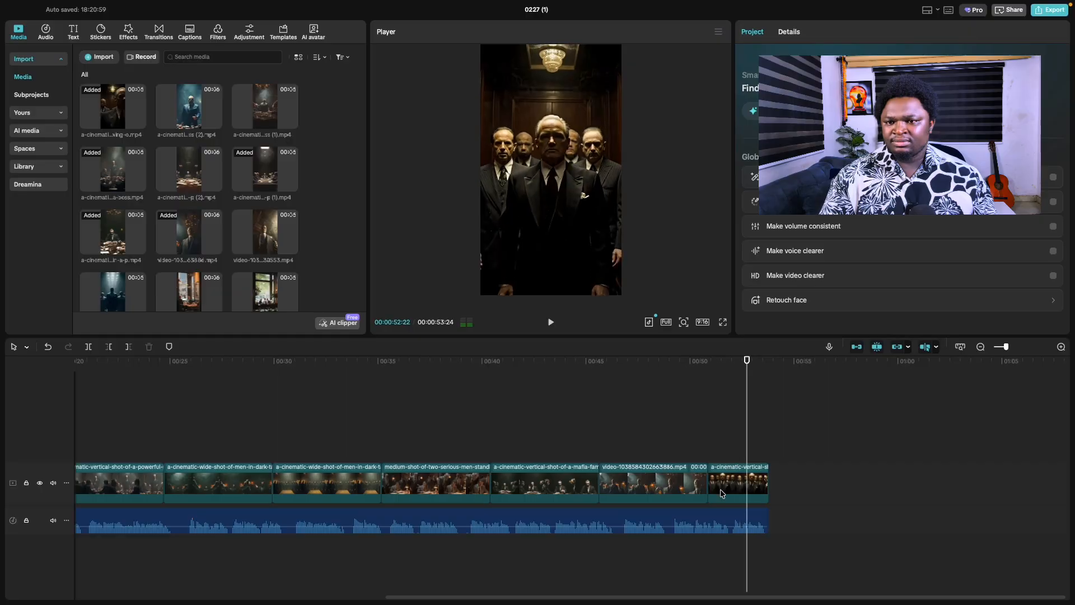
# Try trimming the start of the final mafia clip, and replay the ending against the voiceover.
pyautogui.moveTo(709, 482); pyautogui.dragTo(727, 482)
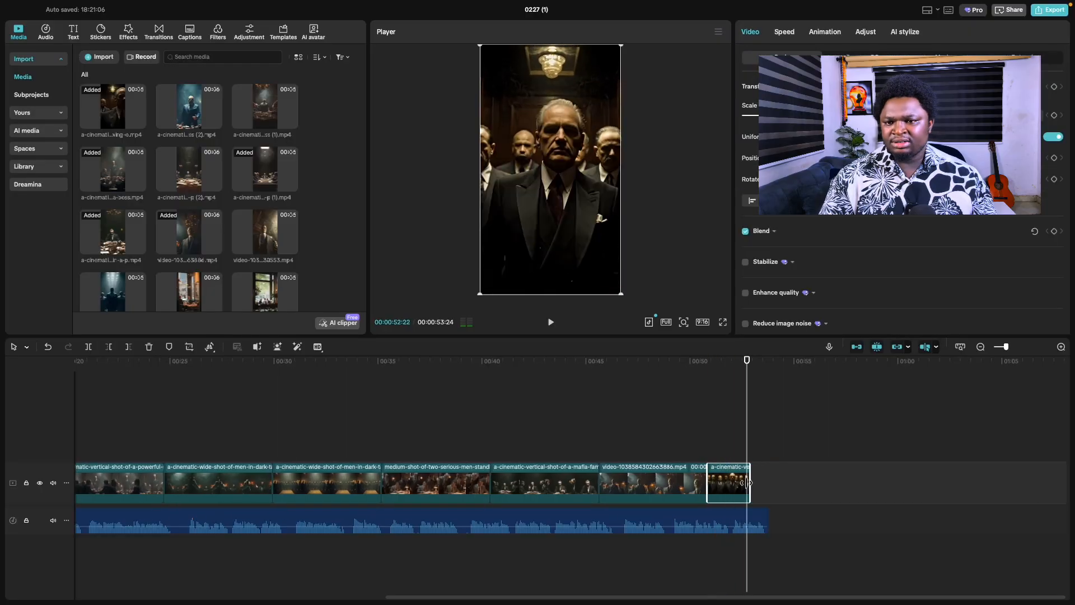
pyautogui.click(708, 435)
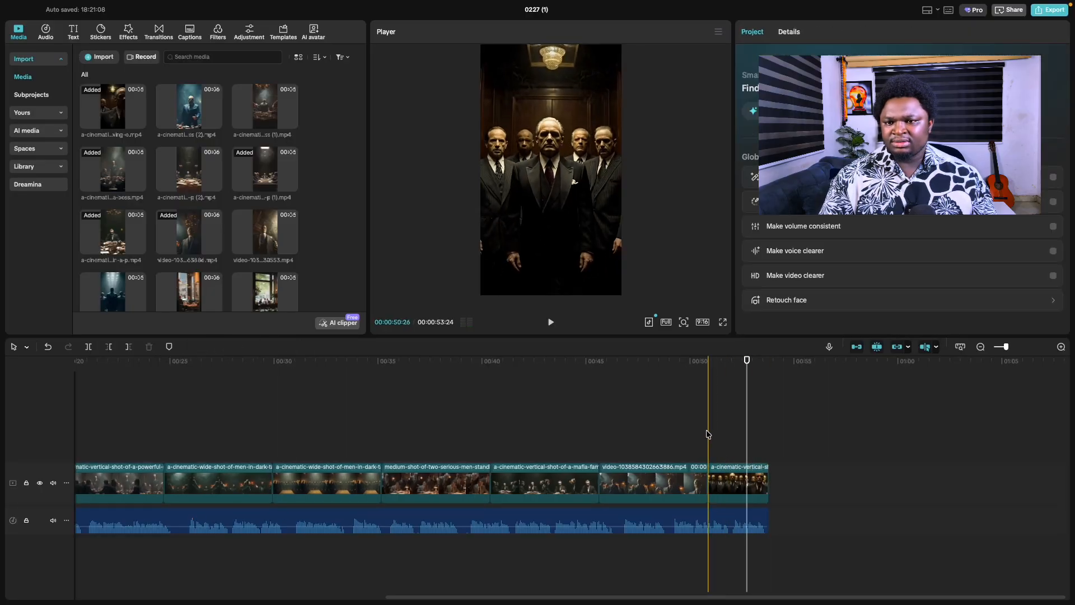
pyautogui.press('space')
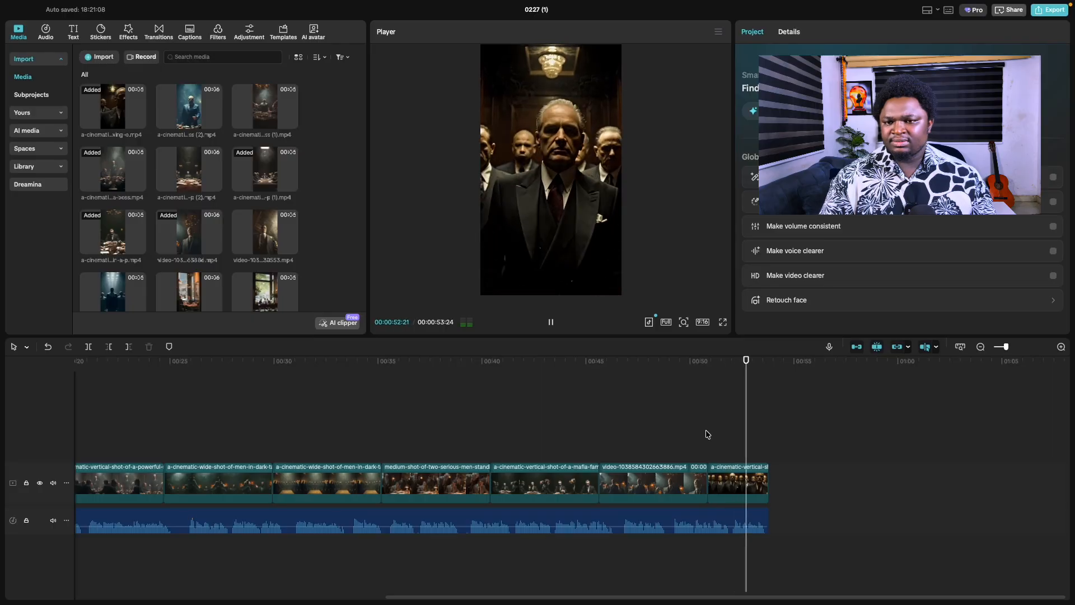
pyautogui.press('space')
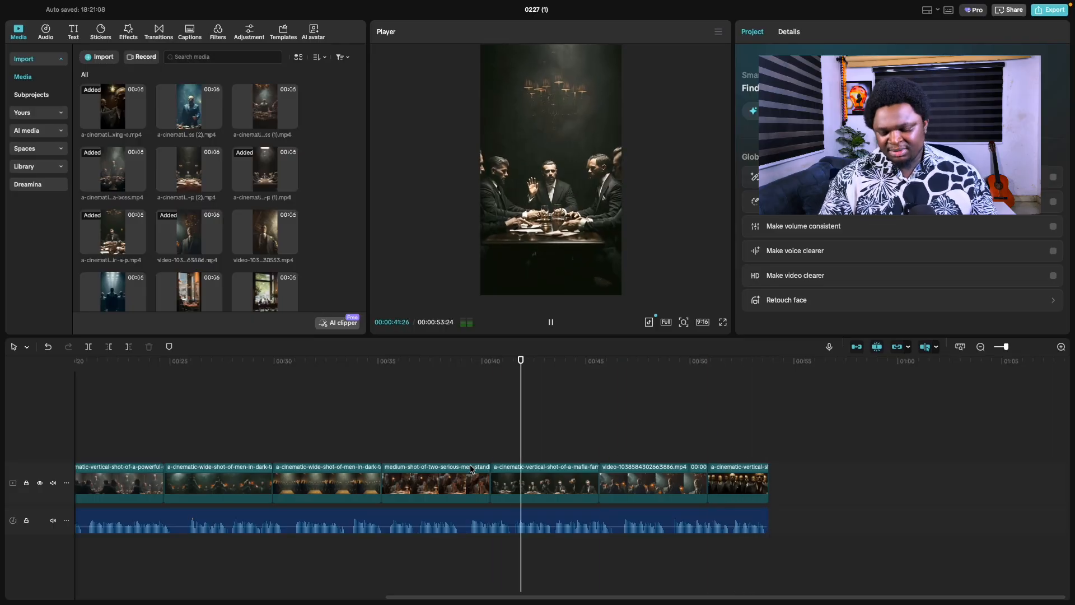
# Stop playback, review the whole assembled sequence in the timeline, and place the playhead at its end.
pyautogui.press('space')
pyautogui.hscroll(-4, 481, 472)
pyautogui.hscroll(-5, 480, 472)
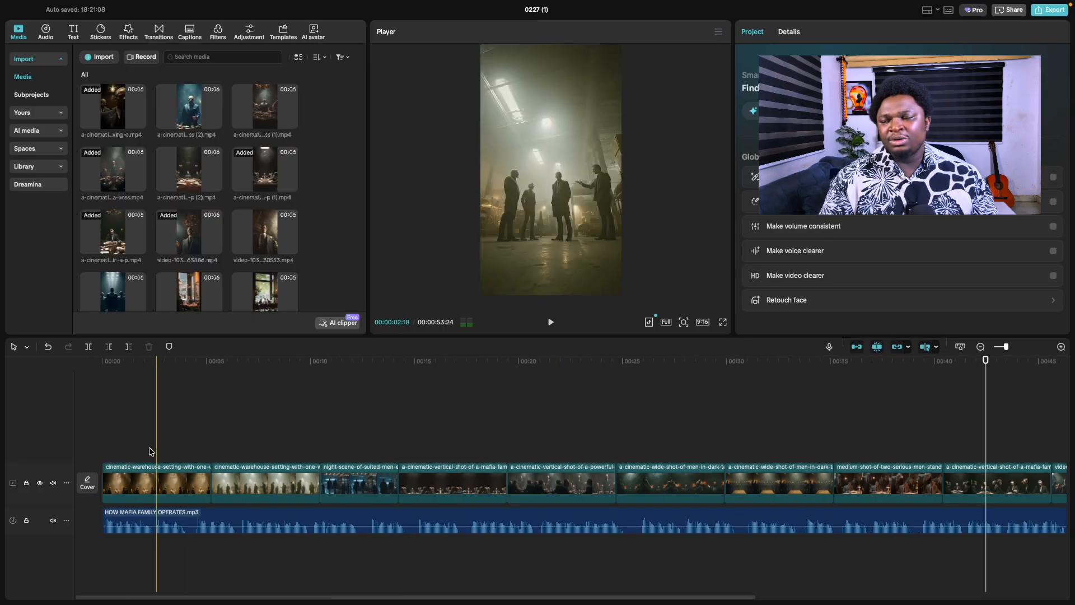
pyautogui.click(960, 351)
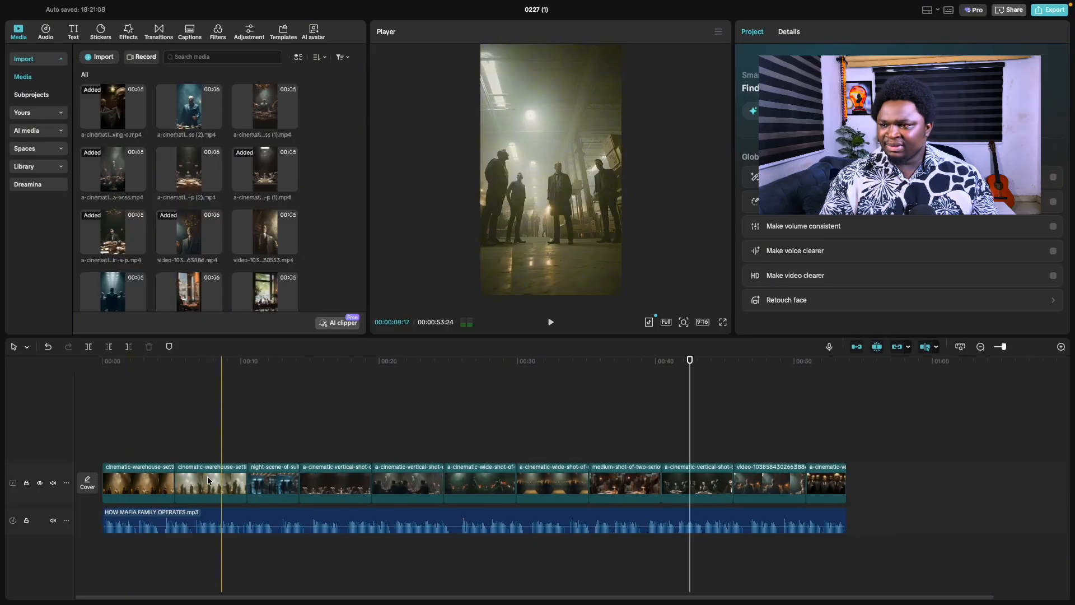
pyautogui.click(862, 441)
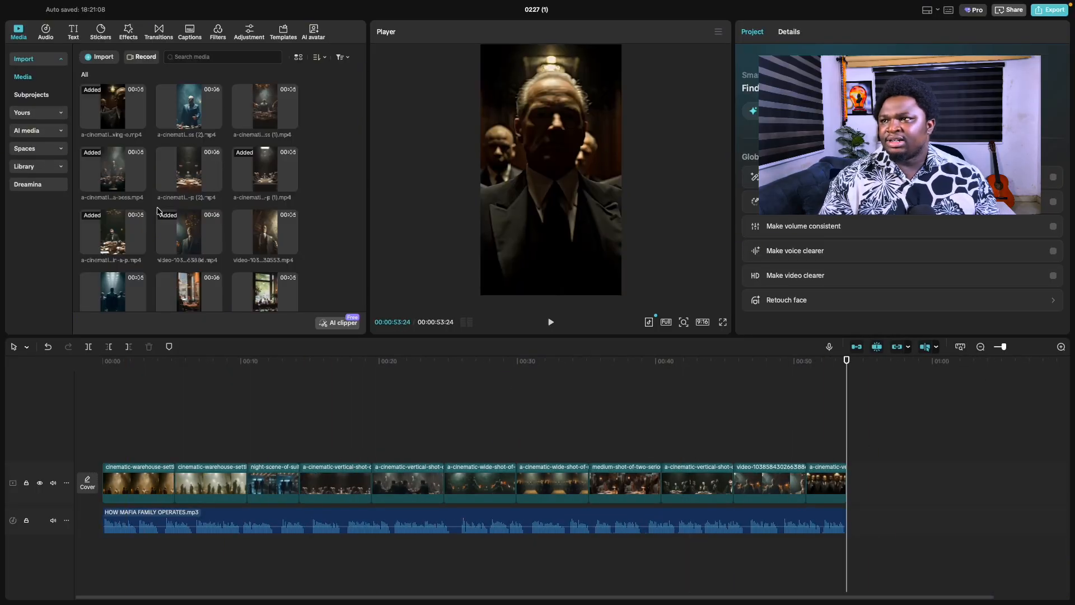
# Switch to Chrome and open the Pixabay website in a new tab.
pyautogui.moveTo(433, 603)
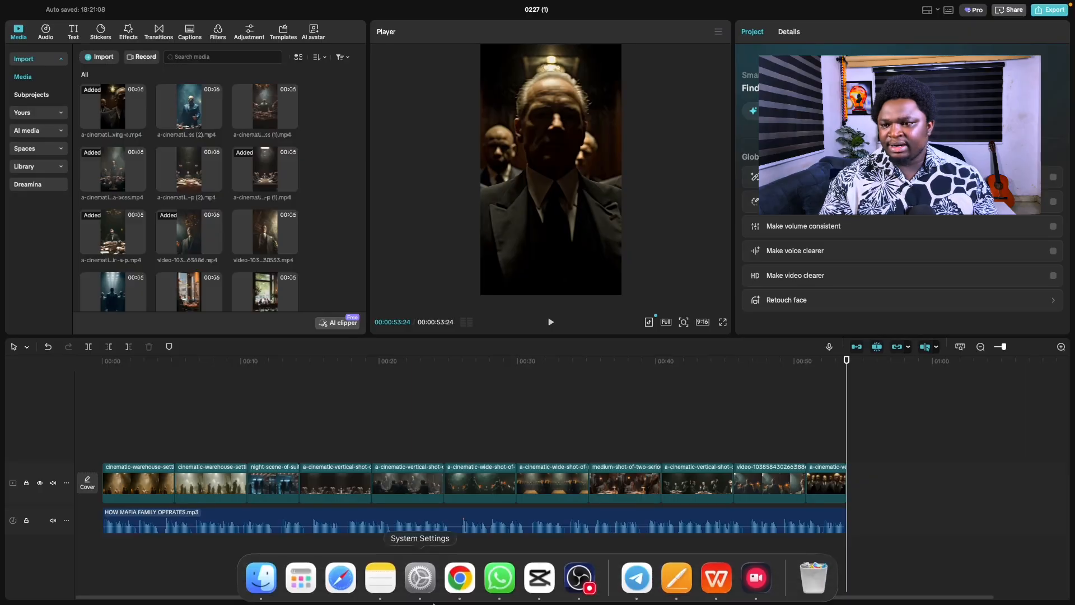
pyautogui.click(458, 578)
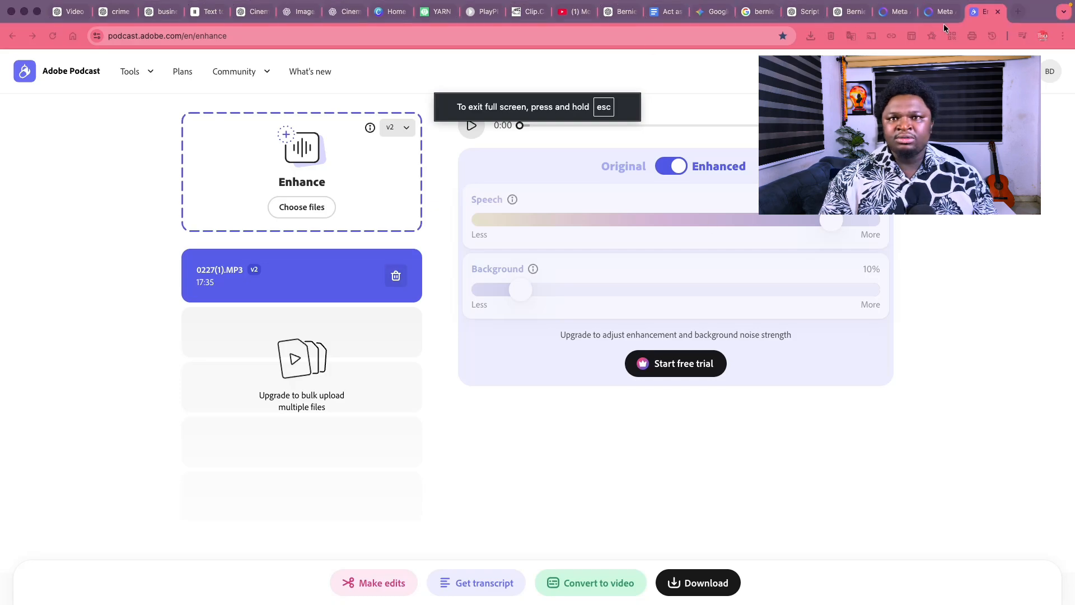
pyautogui.press('super+t')
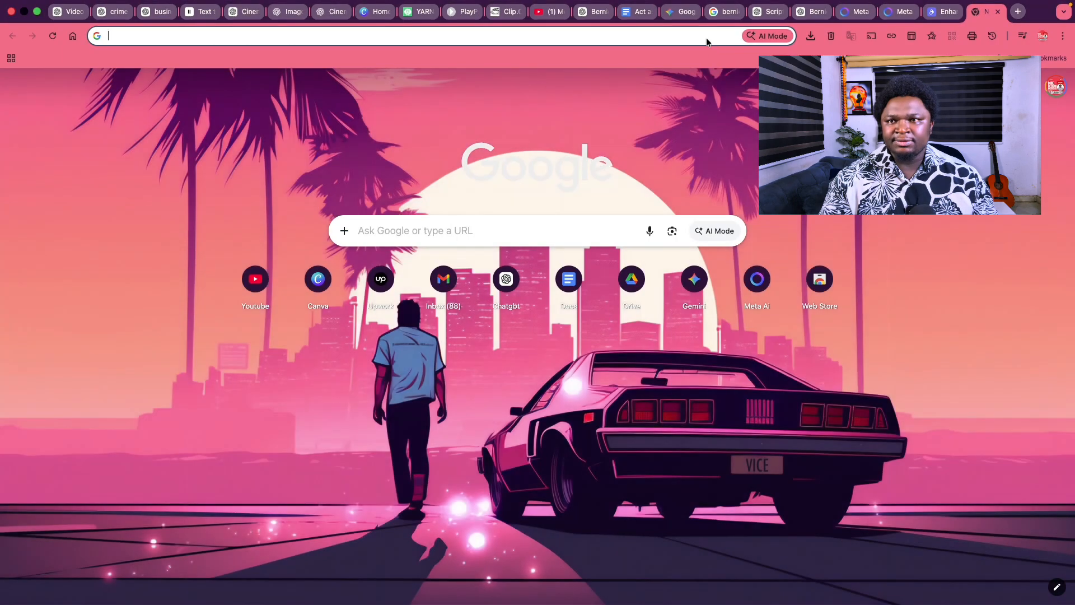
pyautogui.write('PIXABAY')
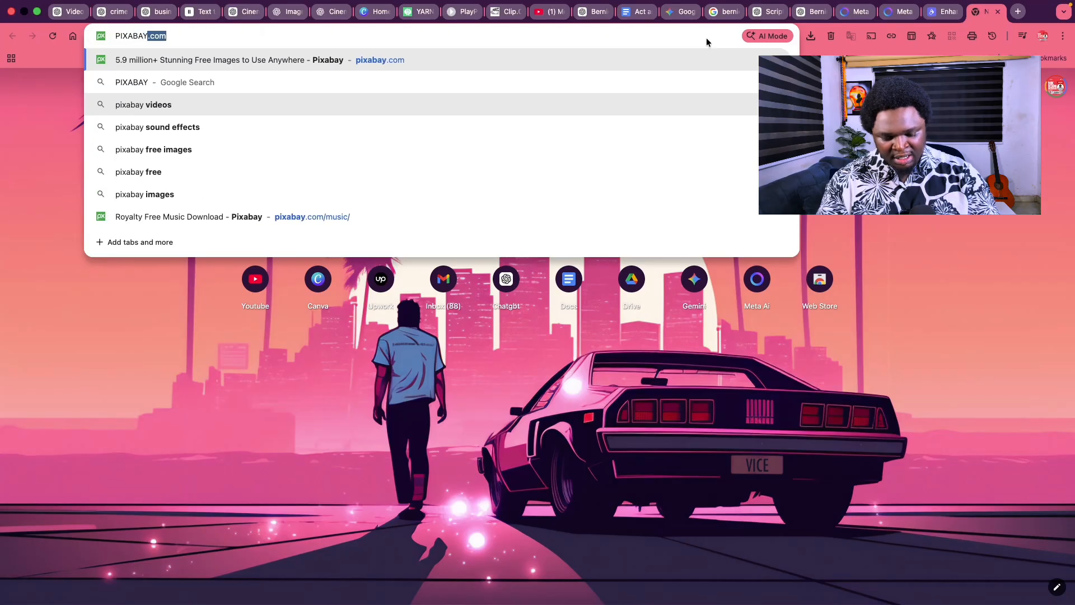
pyautogui.press('Return')
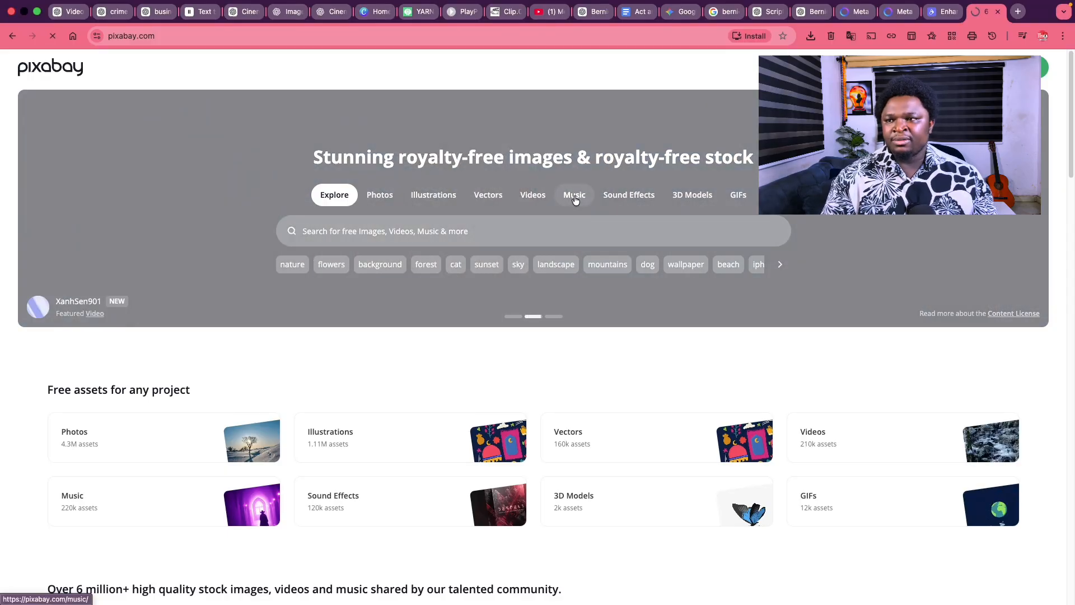
# Search Pixabay's royalty-free music for "CRIME".
pyautogui.click(575, 200)
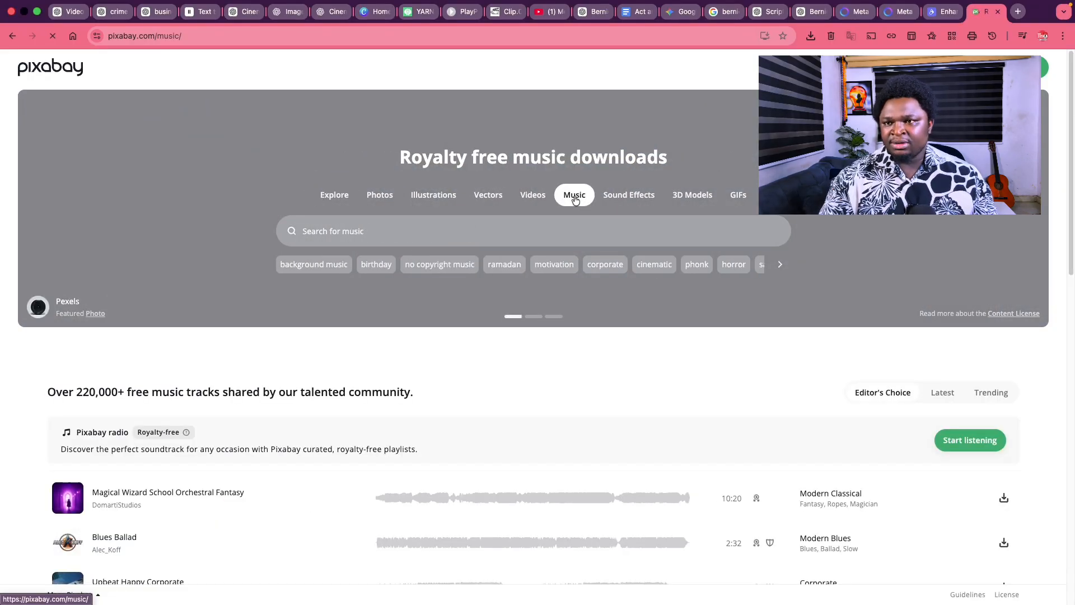
pyautogui.click(400, 231)
pyautogui.write('CRIME')
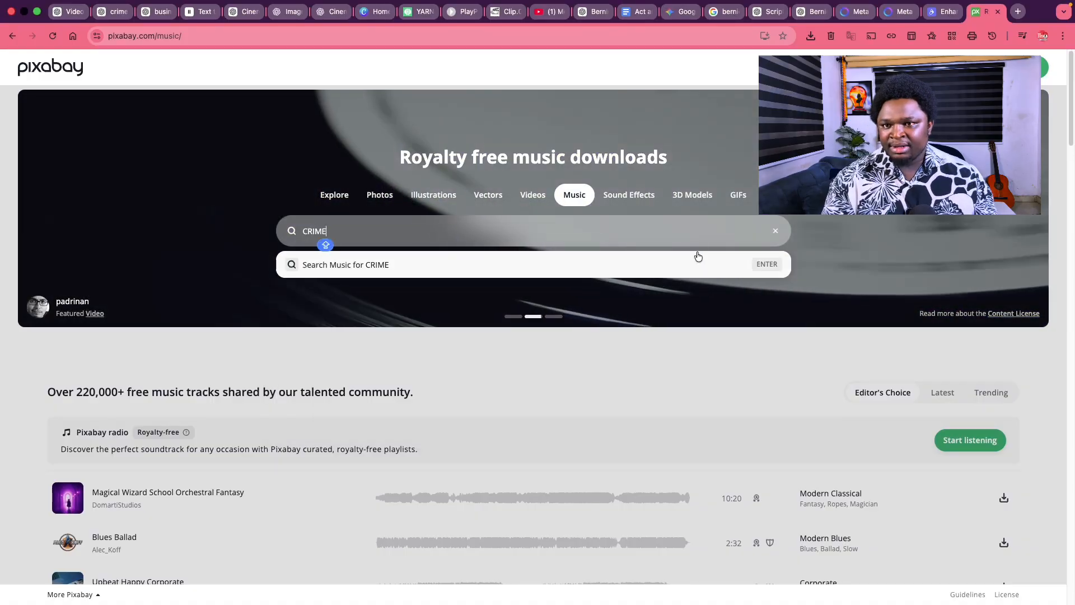
pyautogui.press('Return')
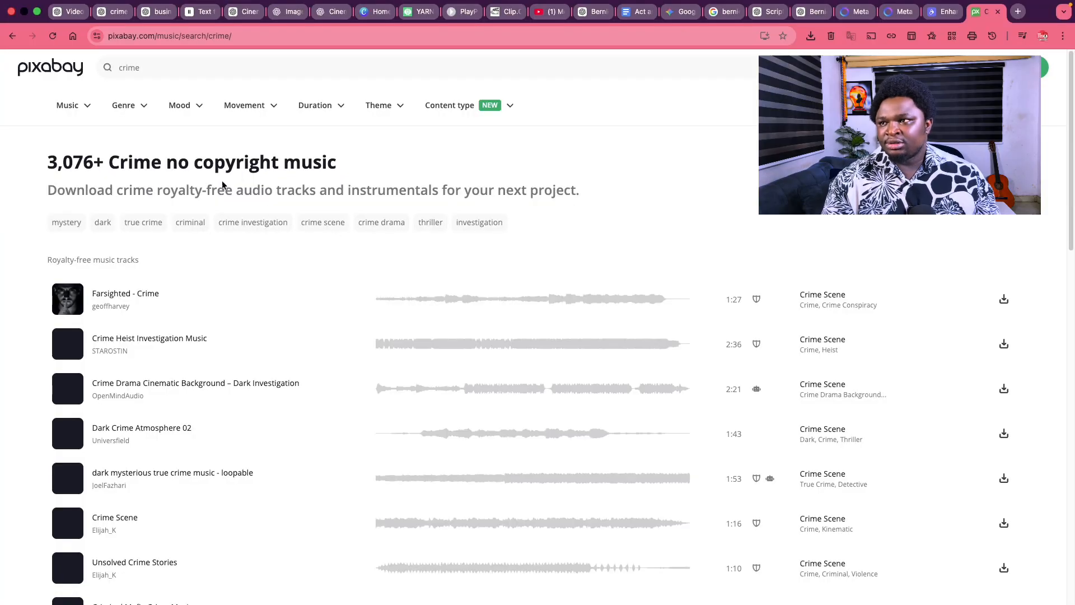
# Return to the Pixabay home page, open its Music section, and search for "CRIME" again.
pyautogui.click(33, 70)
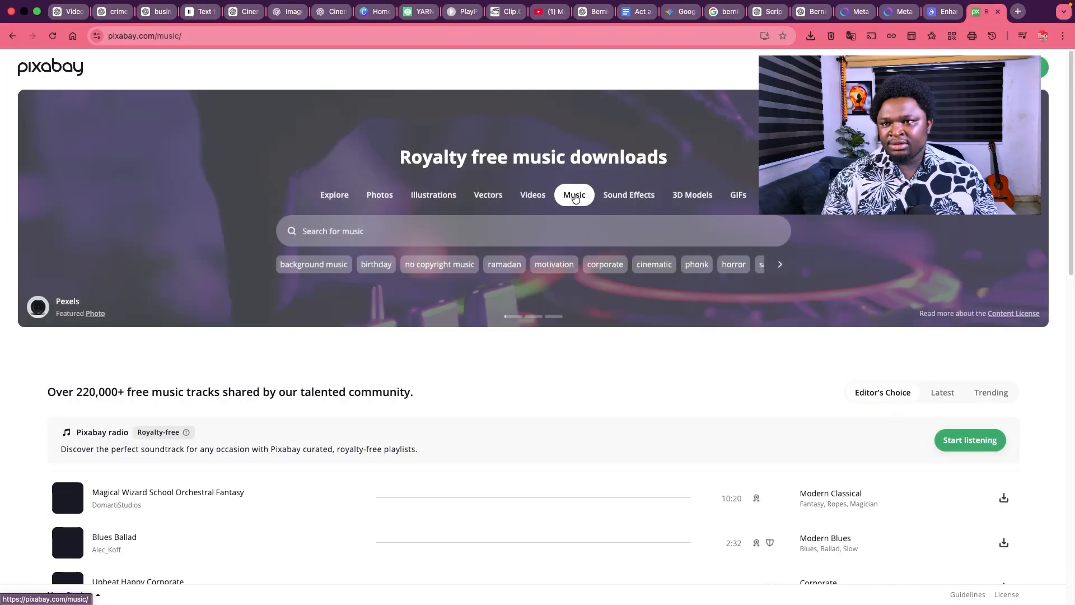
pyautogui.click(572, 228)
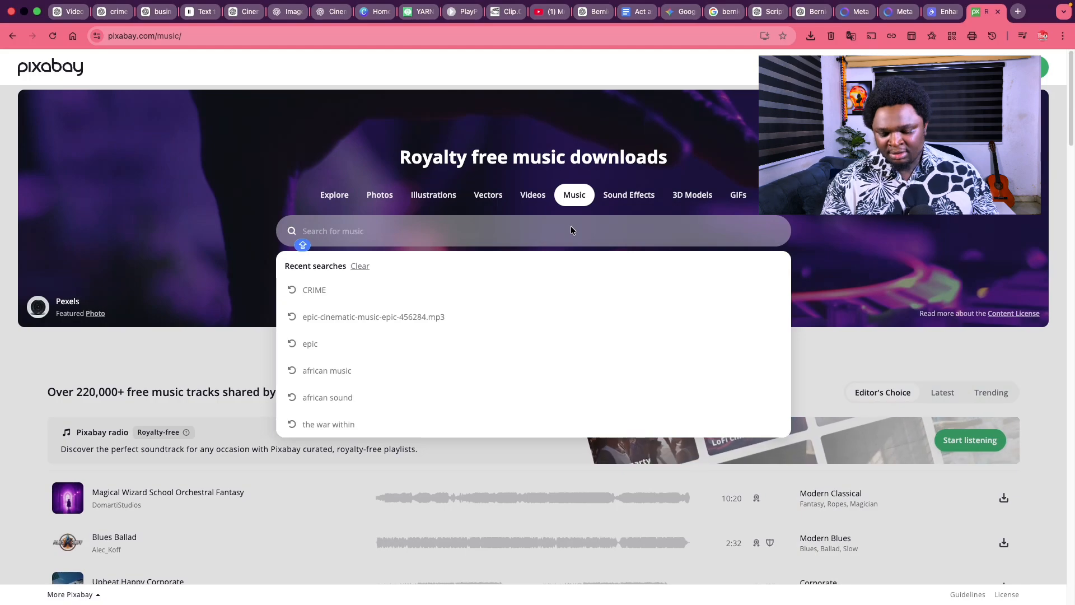
pyautogui.write('CRIME')
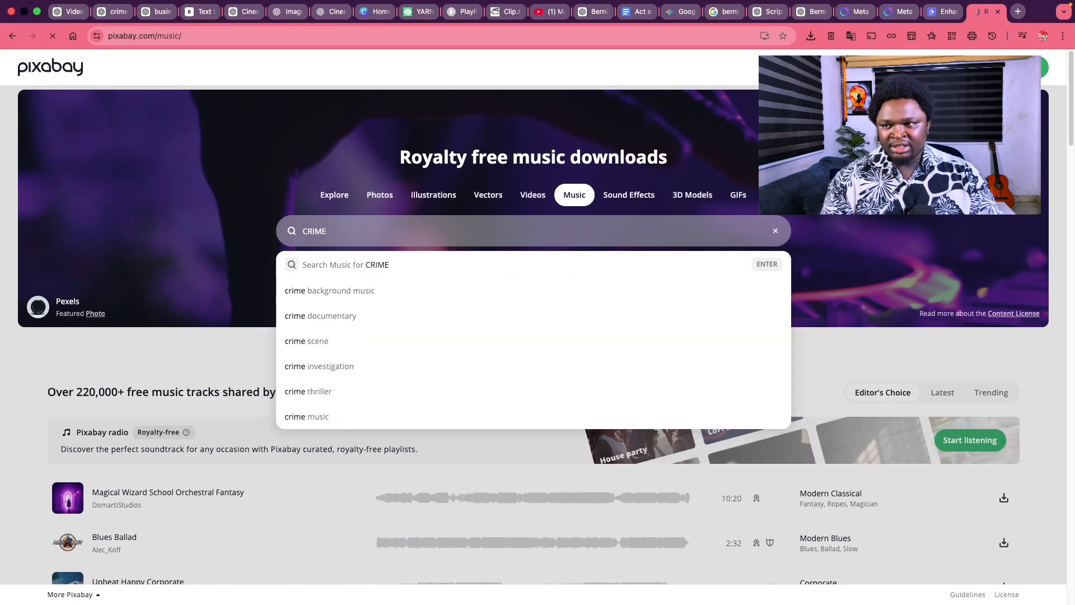
pyautogui.press('Return')
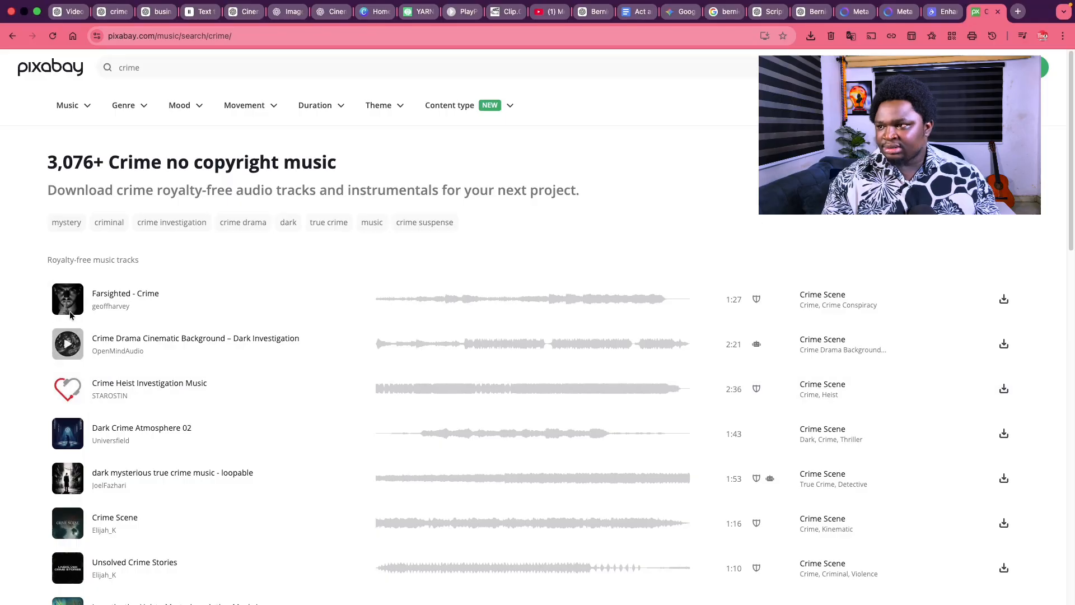
# Preview the crime tracks "Farsighted - Crime", "Crime Drama Cinematic Background", "Crime Heist Investigation Music" and "dark mysterious true crime music - loopable".
pyautogui.click(68, 301)
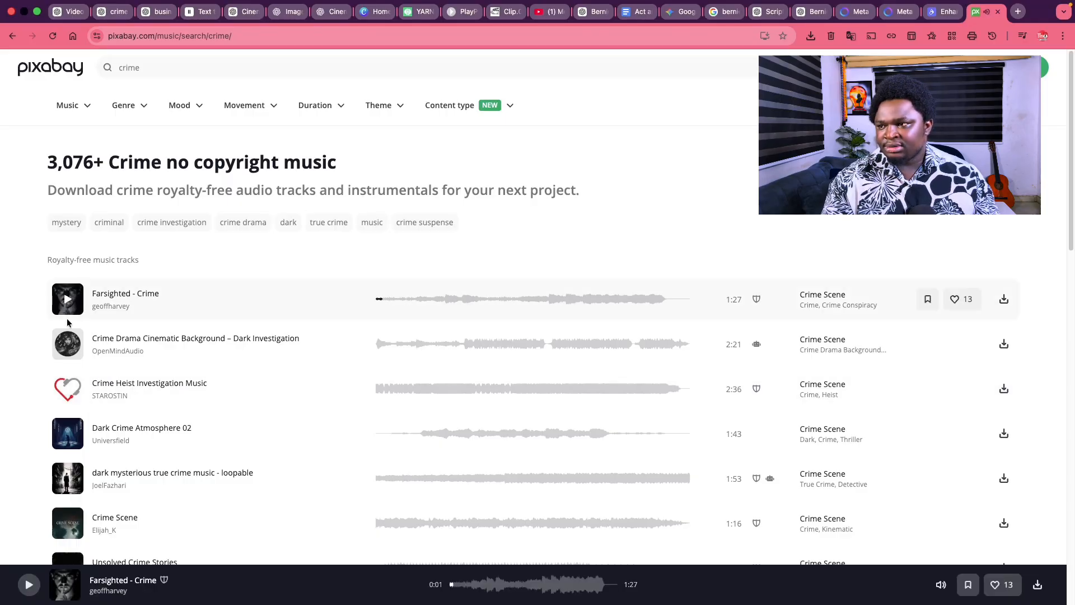
pyautogui.click(67, 343)
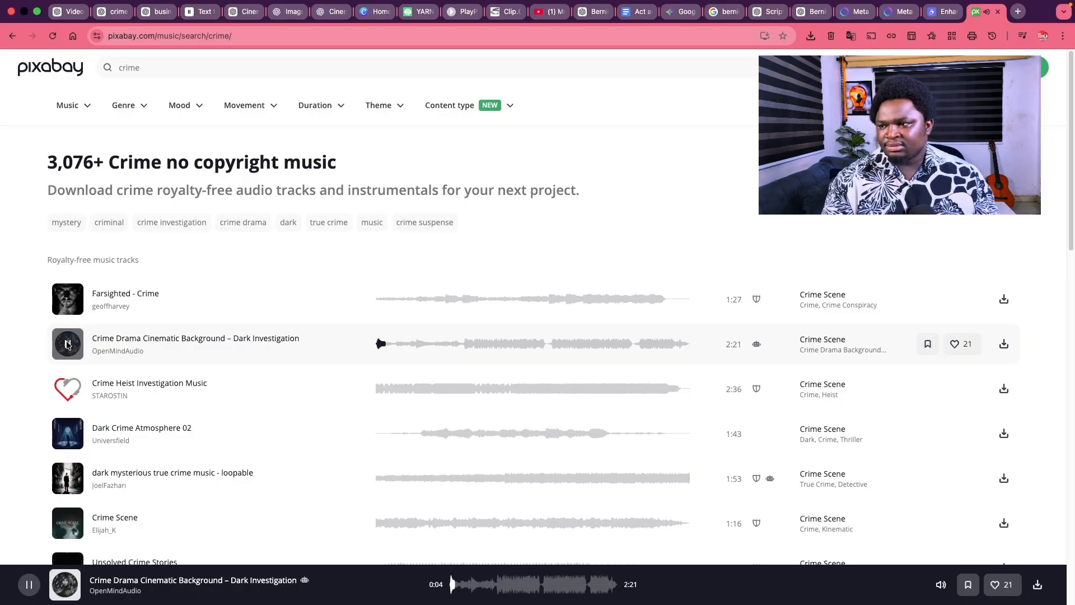
pyautogui.click(67, 389)
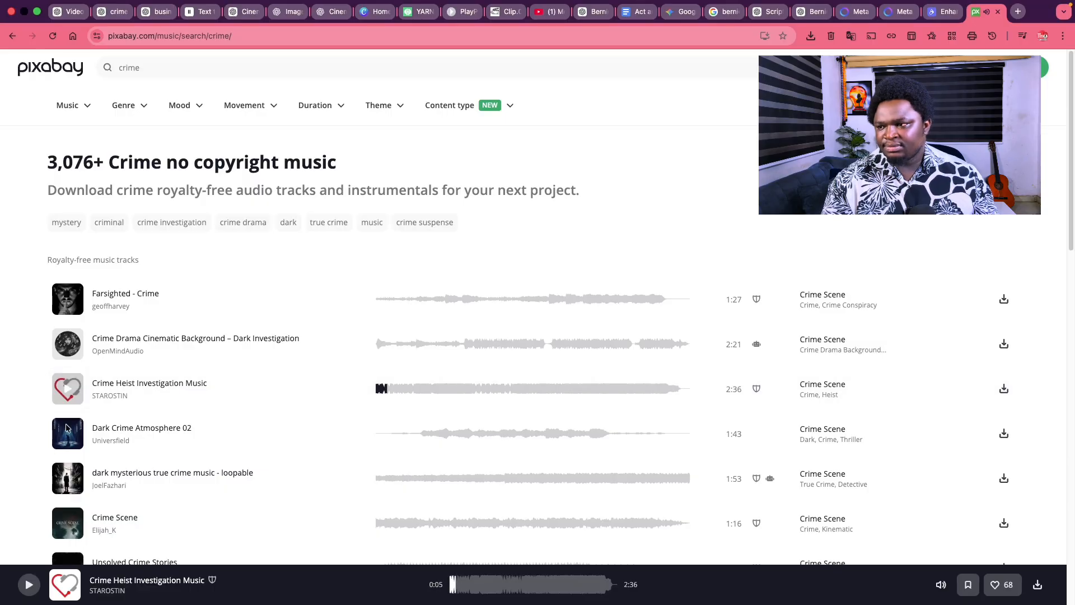
pyautogui.click(67, 482)
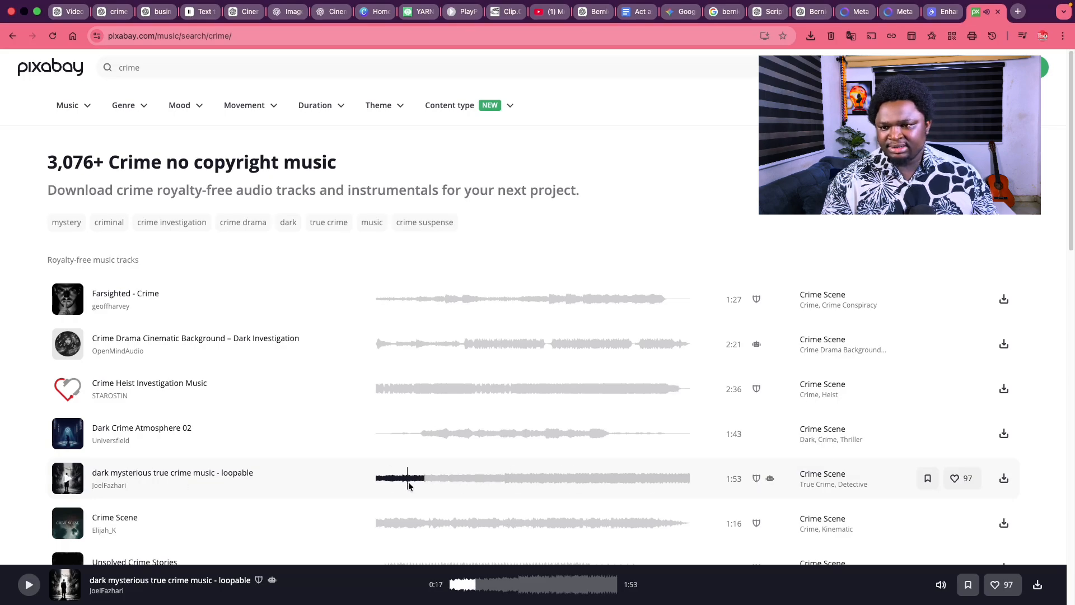
# Download "dark mysterious true crime music - loopable" into the Music folder, check the recent downloads, and close the artist thank-you dialog.
pyautogui.click(1004, 480)
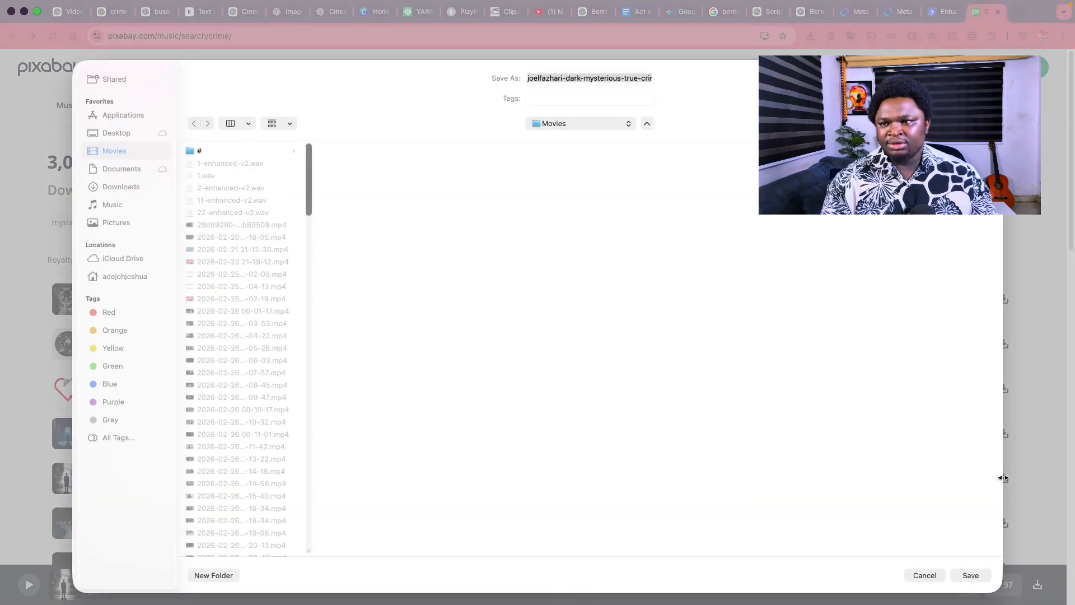
pyautogui.click(115, 205)
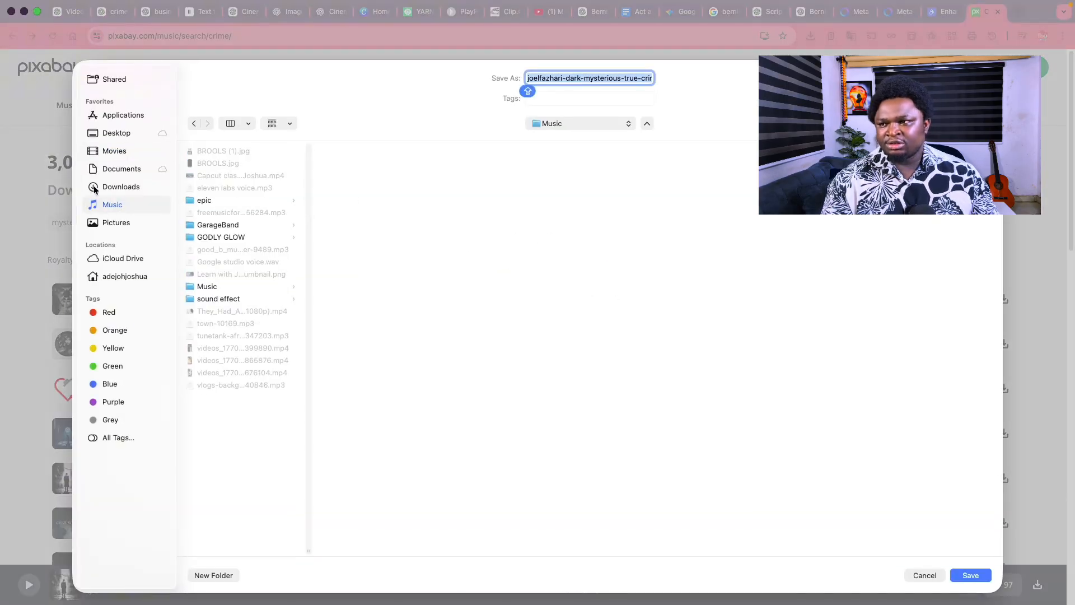
pyautogui.click(971, 577)
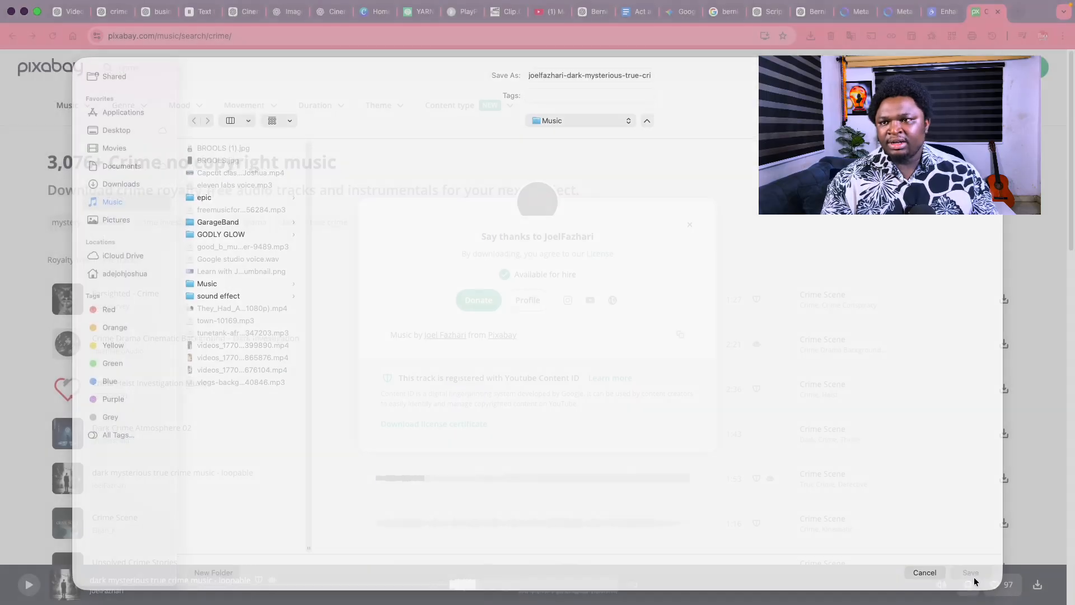
pyautogui.click(810, 35)
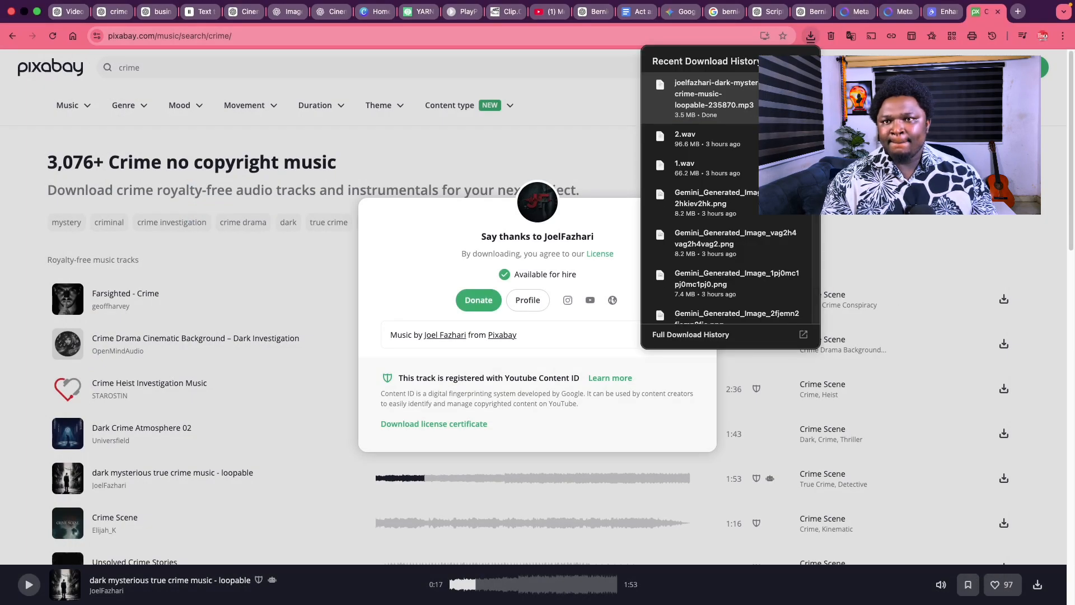
pyautogui.click(618, 79)
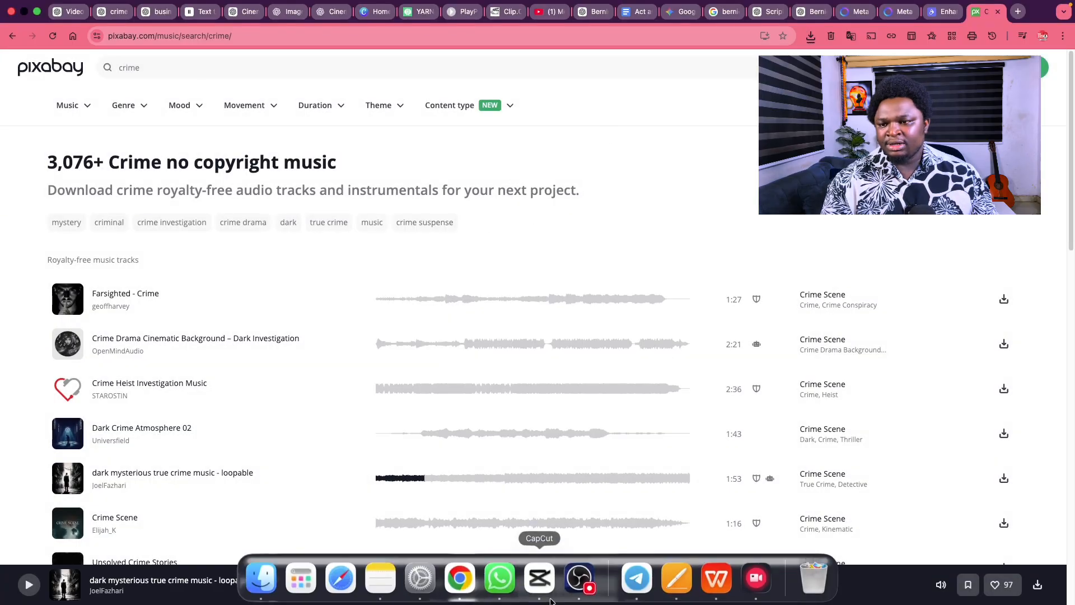
# Switch to CapCut, import the downloaded crime track from the Music folder, and place it beneath the voiceover at the timeline's start.
pyautogui.click(539, 583)
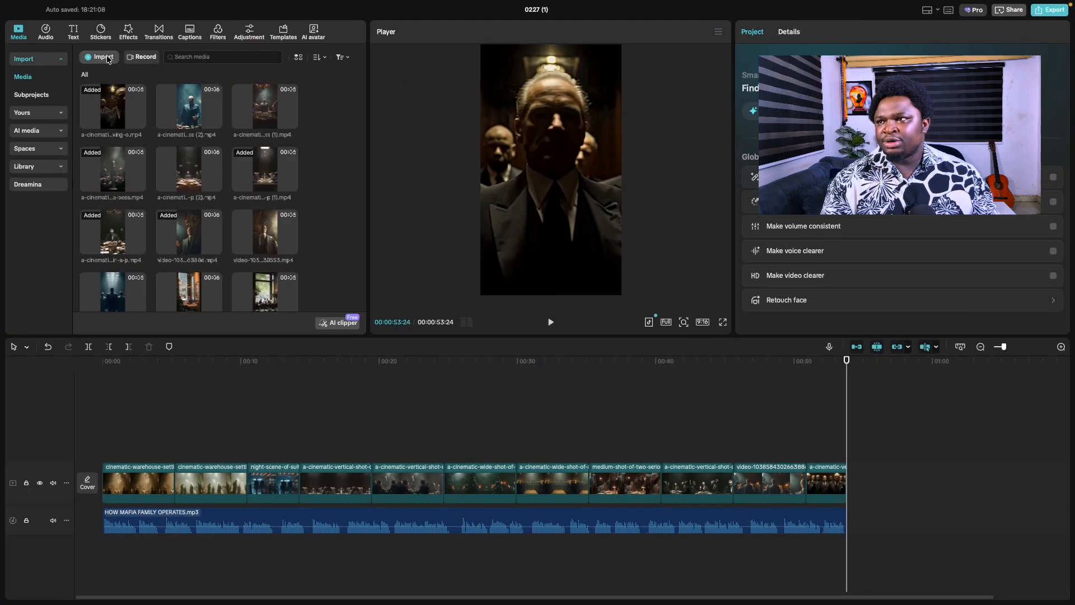
pyautogui.click(101, 57)
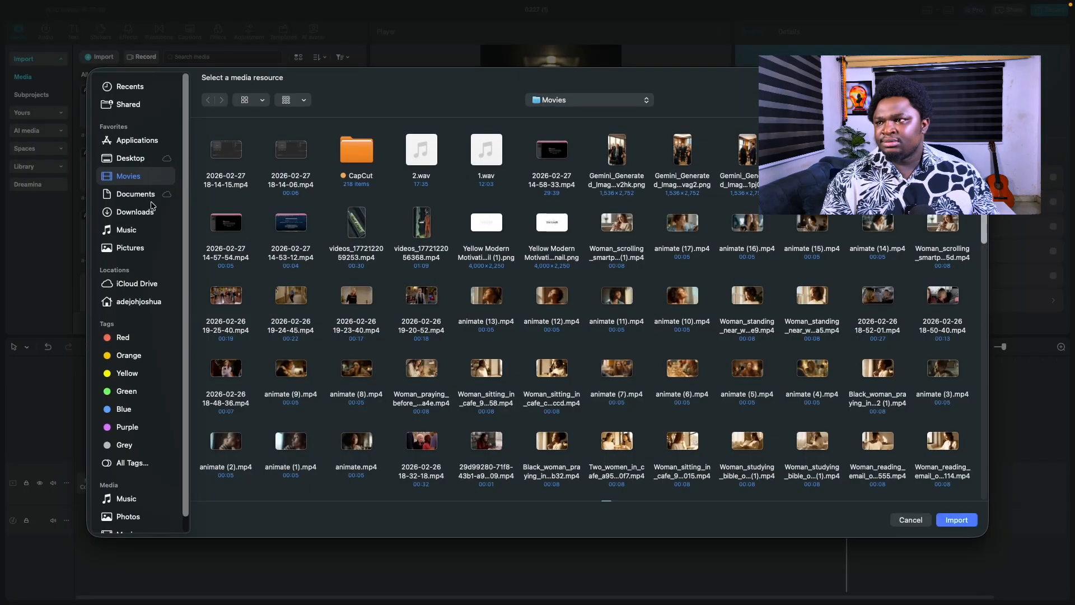
pyautogui.click(126, 230)
pyautogui.doubleClick(224, 162)
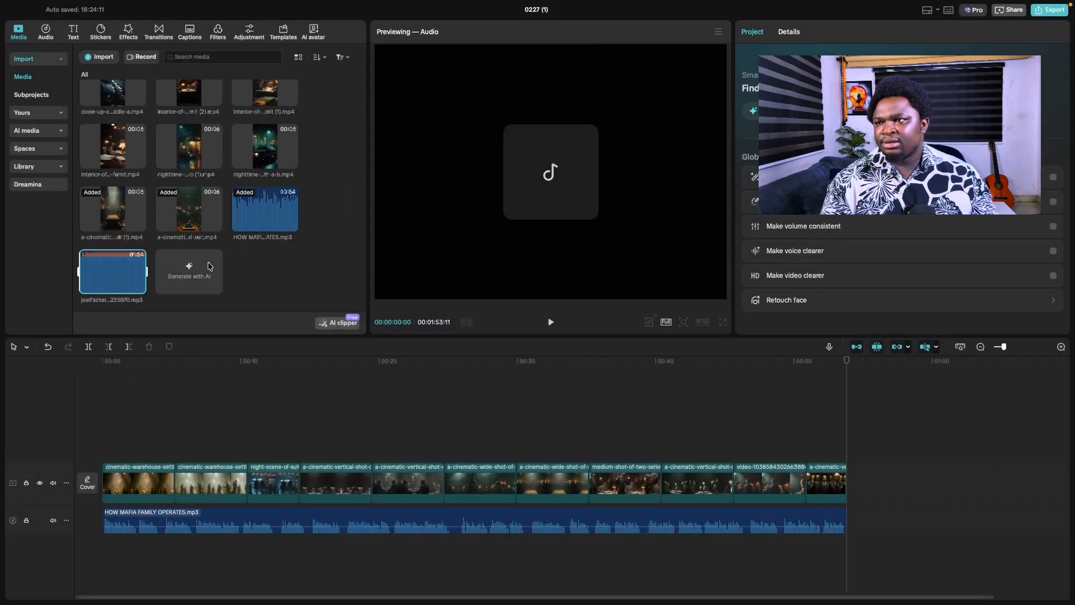
pyautogui.moveTo(112, 273); pyautogui.dragTo(95, 554)
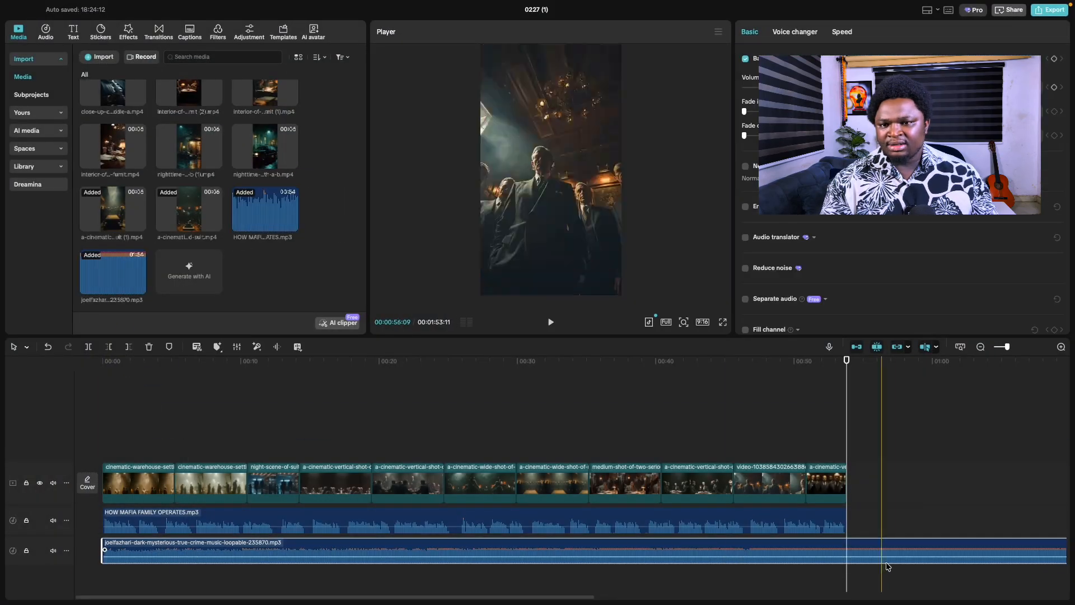
# Split the background music at the end of the video at 00:53:24 and delete the excess part.
pyautogui.press('b')
pyautogui.click(847, 551)
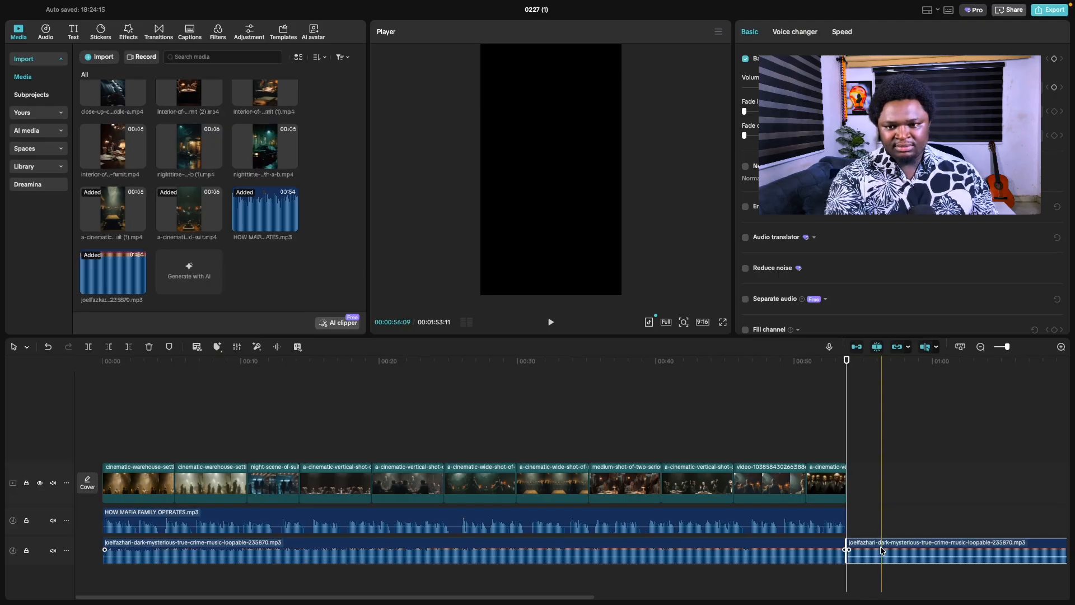
pyautogui.click(846, 542)
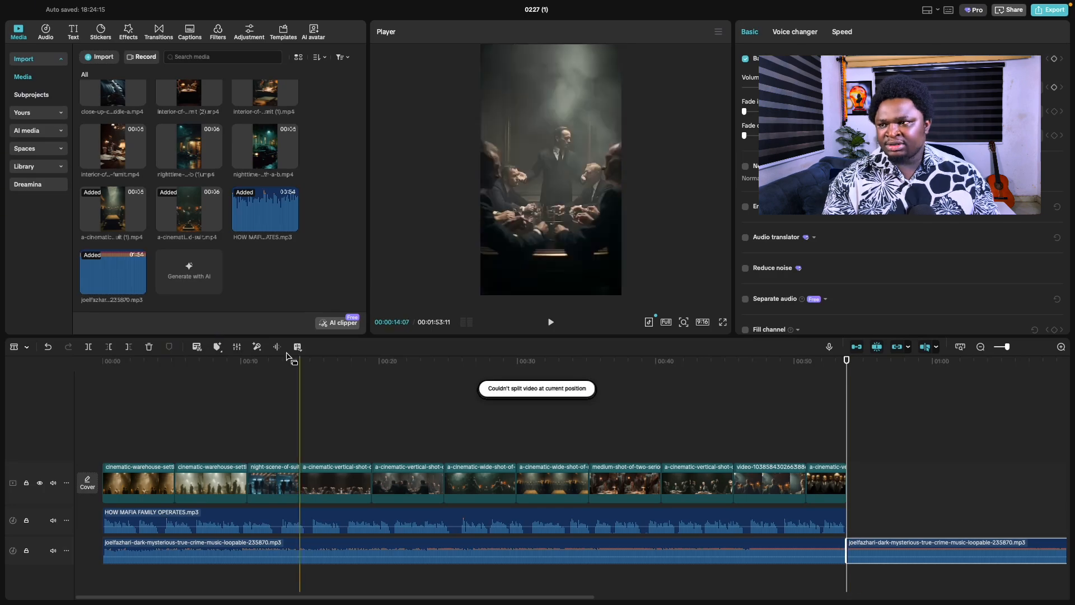
pyautogui.click(88, 347)
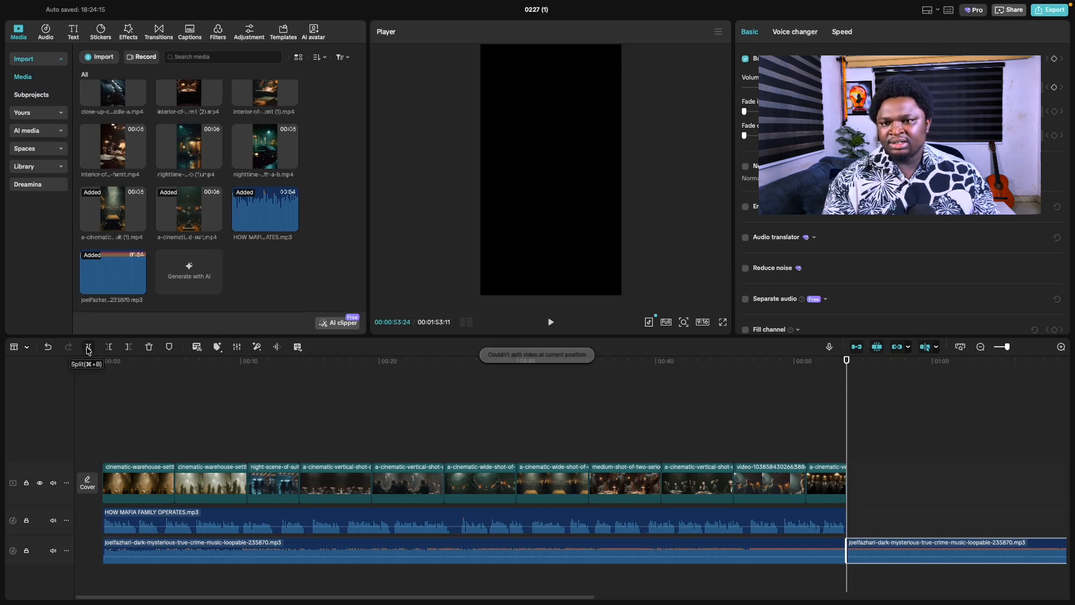
pyautogui.press('Delete')
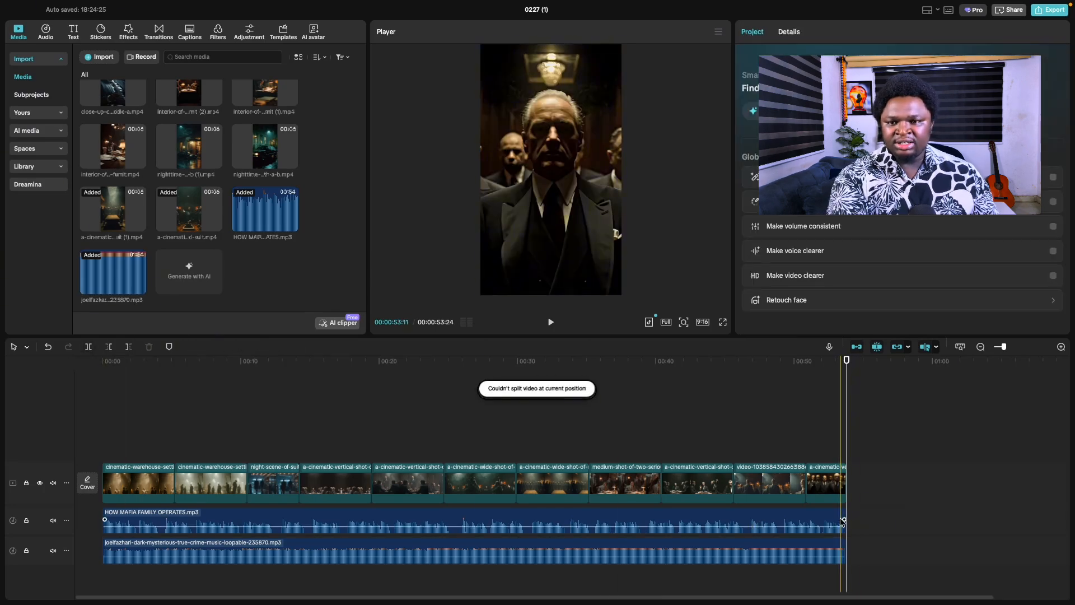
# Play the opening from the start to hear the background music against the voiceover.
pyautogui.click(778, 547)
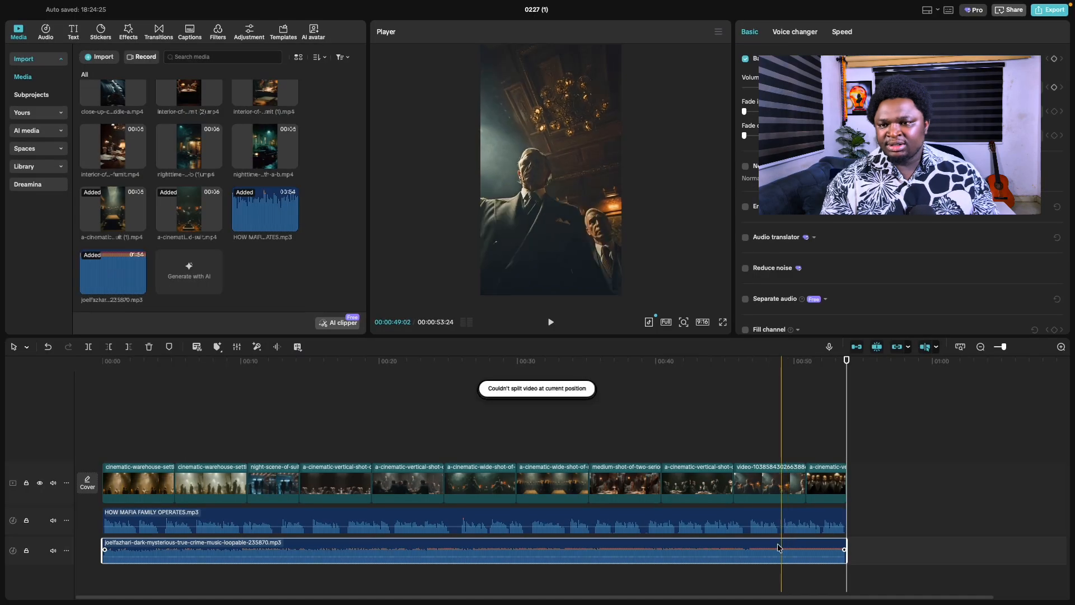
pyautogui.click(100, 420)
pyautogui.press('space')
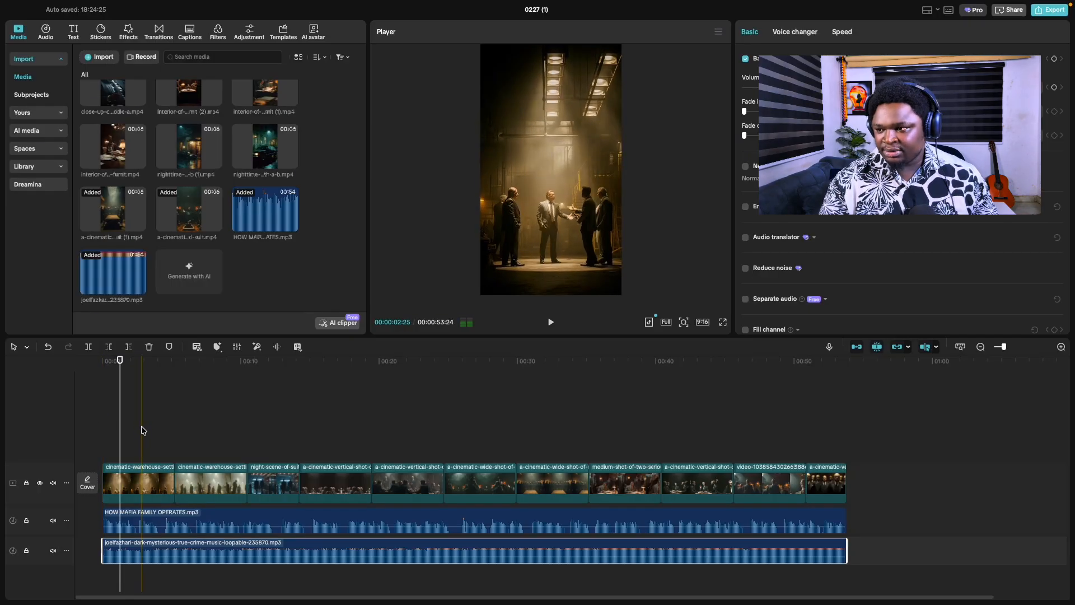
pyautogui.click(98, 430)
pyautogui.press('space')
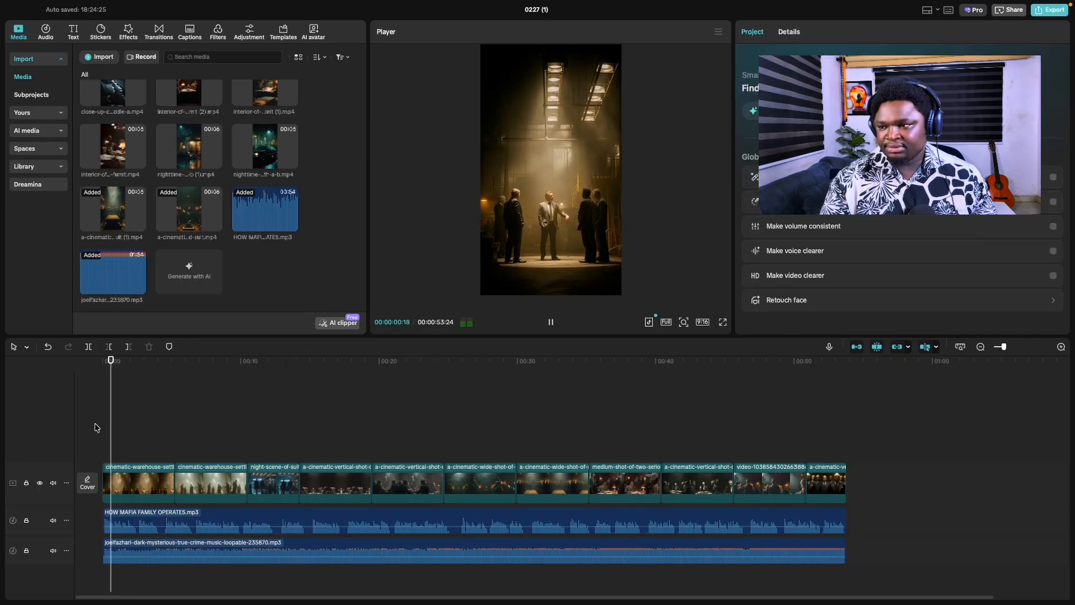
pyautogui.press('space')
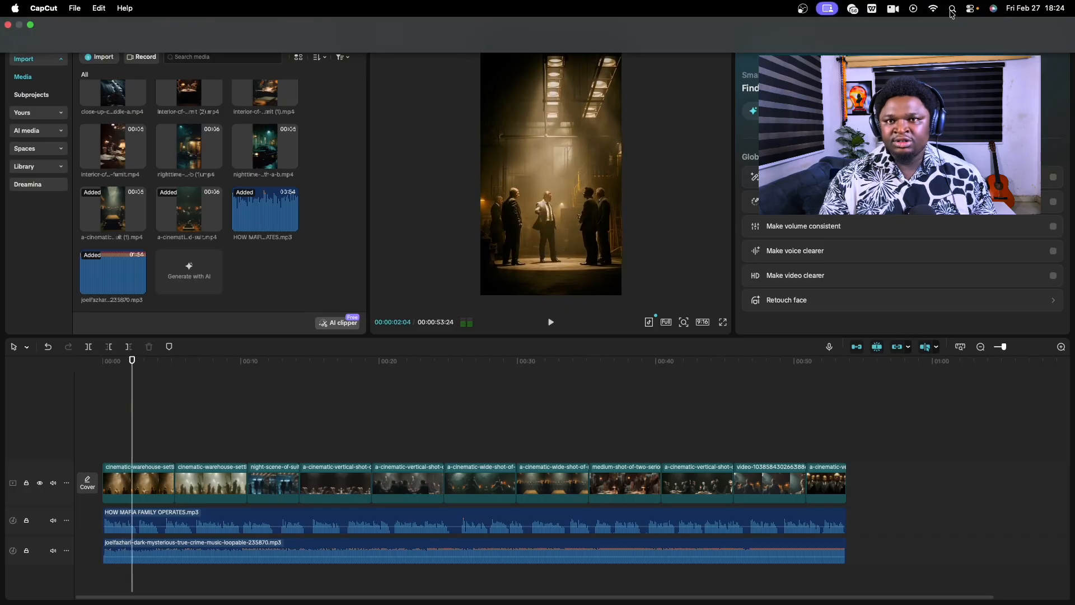
# Lower the computer's sound output volume to about two thirds and replay the opening from the start.
pyautogui.click(970, 9)
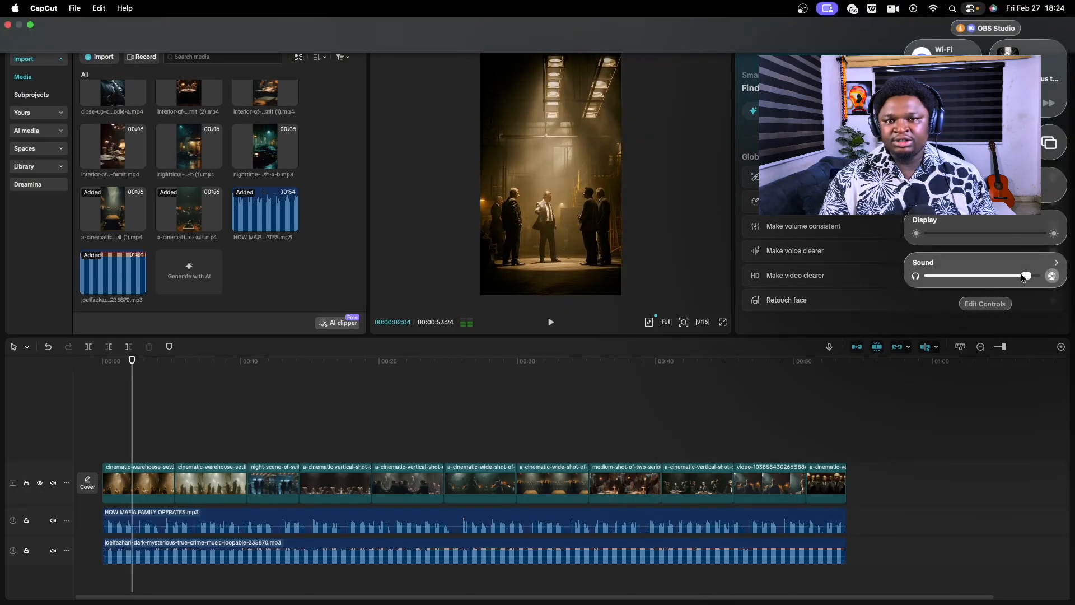
pyautogui.moveTo(995, 278); pyautogui.dragTo(1003, 277)
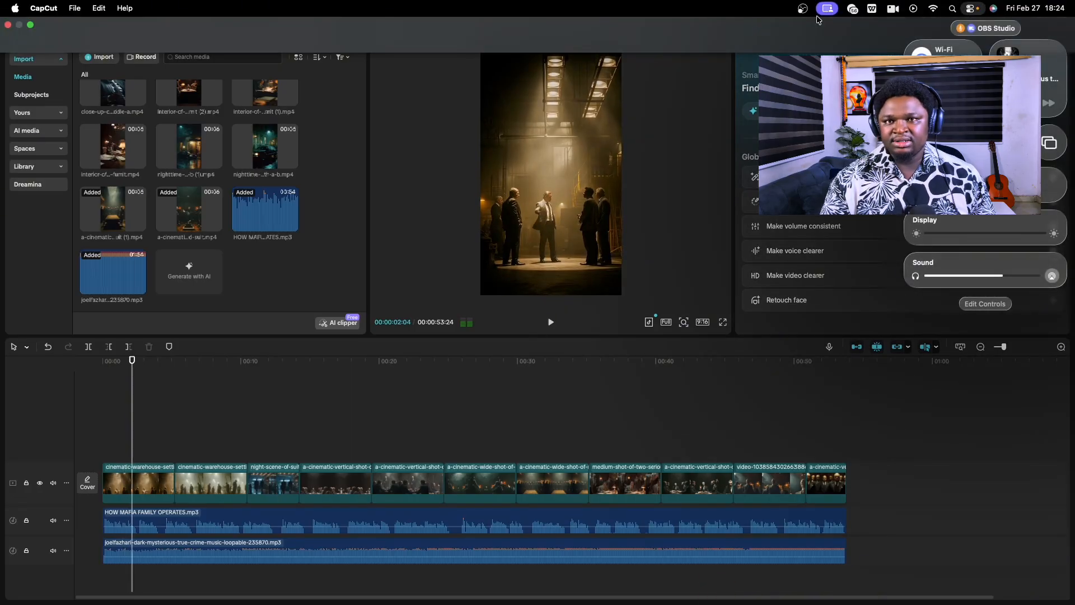
pyautogui.click(968, 12)
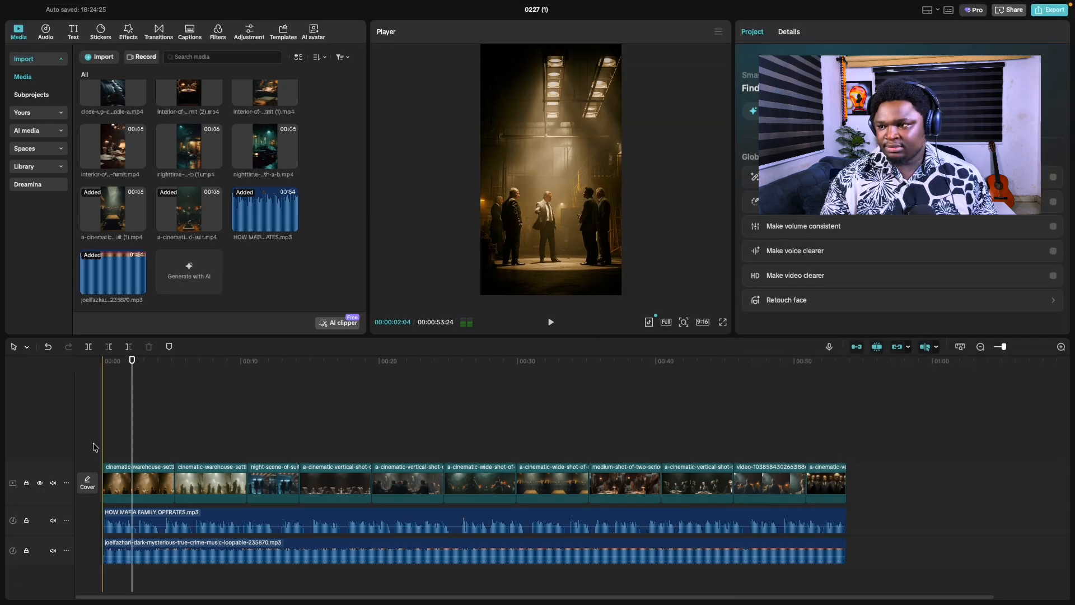
pyautogui.click(95, 448)
pyautogui.press('space')
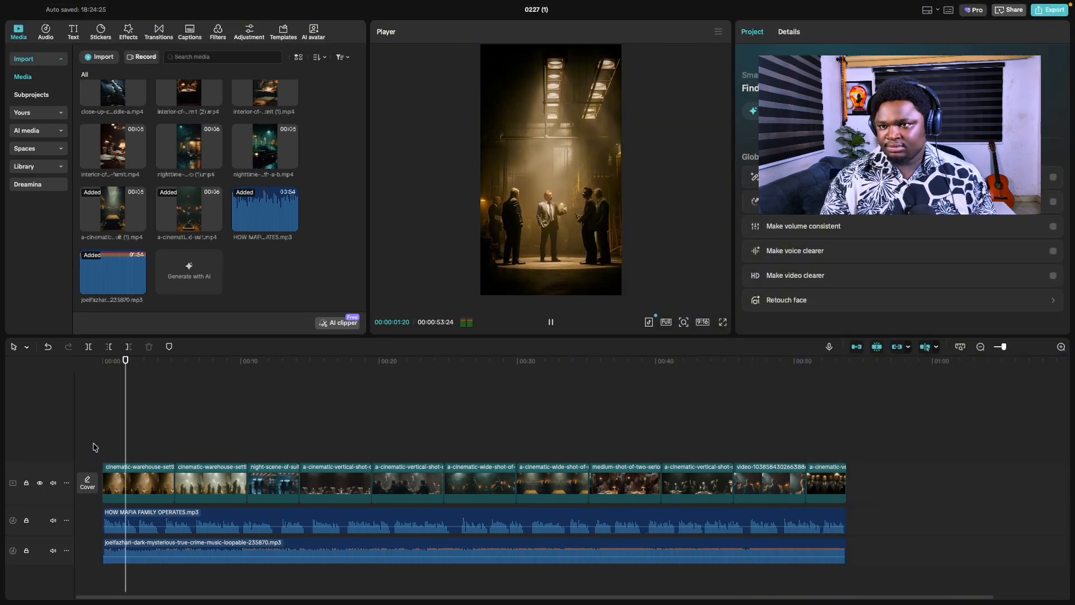
pyautogui.press('space')
# Set the background music's volume to -18.4 dB and its fade-out to 3.6 s, and replay the video from the start.
pyautogui.click(293, 554)
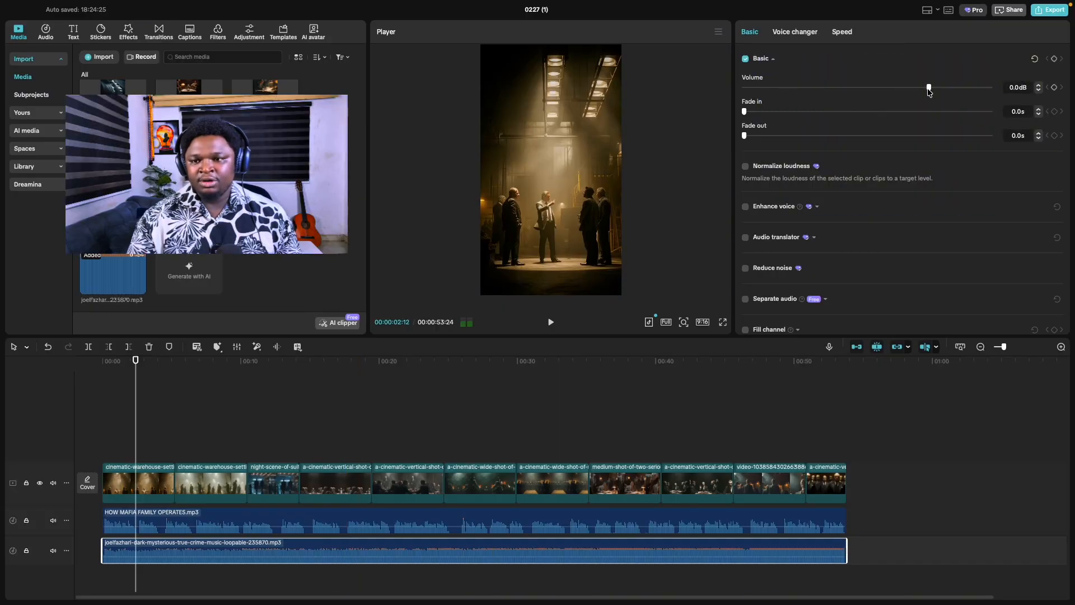
pyautogui.moveTo(928, 88); pyautogui.dragTo(875, 88)
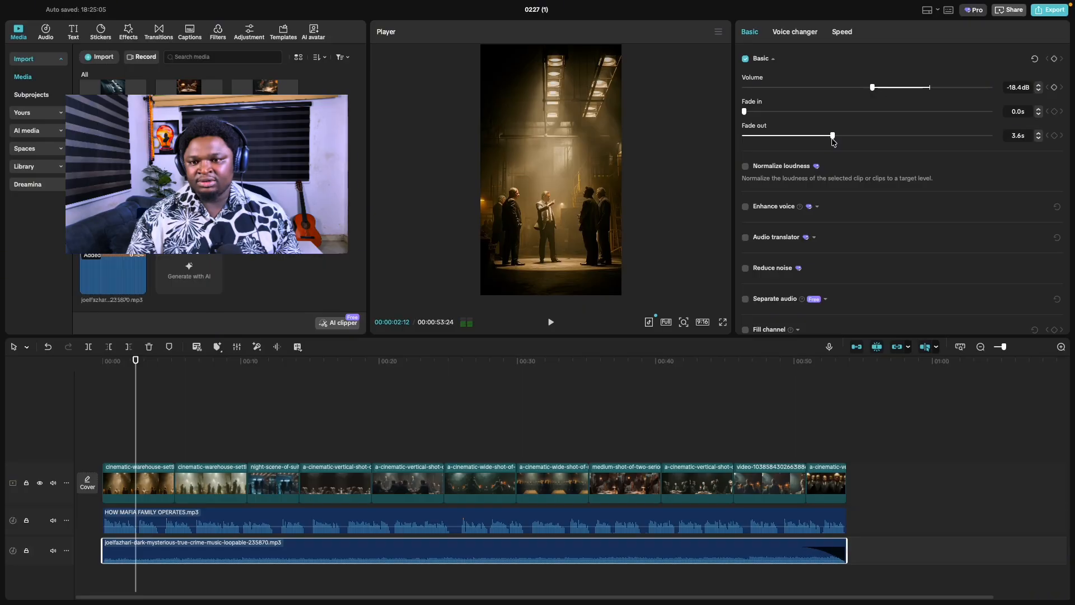
pyautogui.click(82, 403)
pyautogui.press('space')
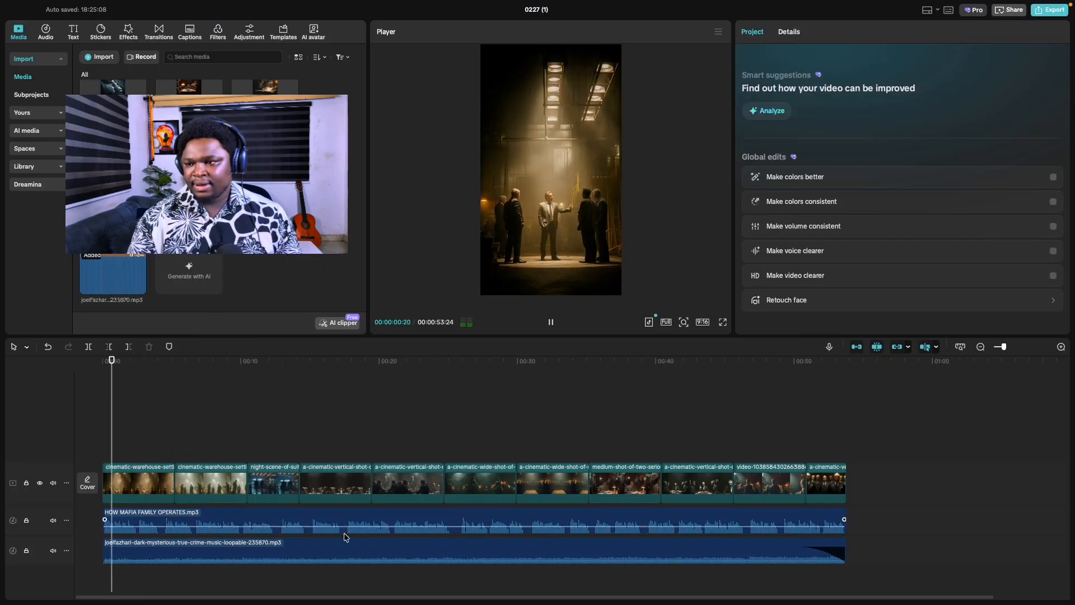
# Try the background music at -17.5 dB during playback, return it to -18.4 dB, and stop playback.
pyautogui.click(358, 550)
pyautogui.moveTo(872, 88); pyautogui.dragTo(875, 88)
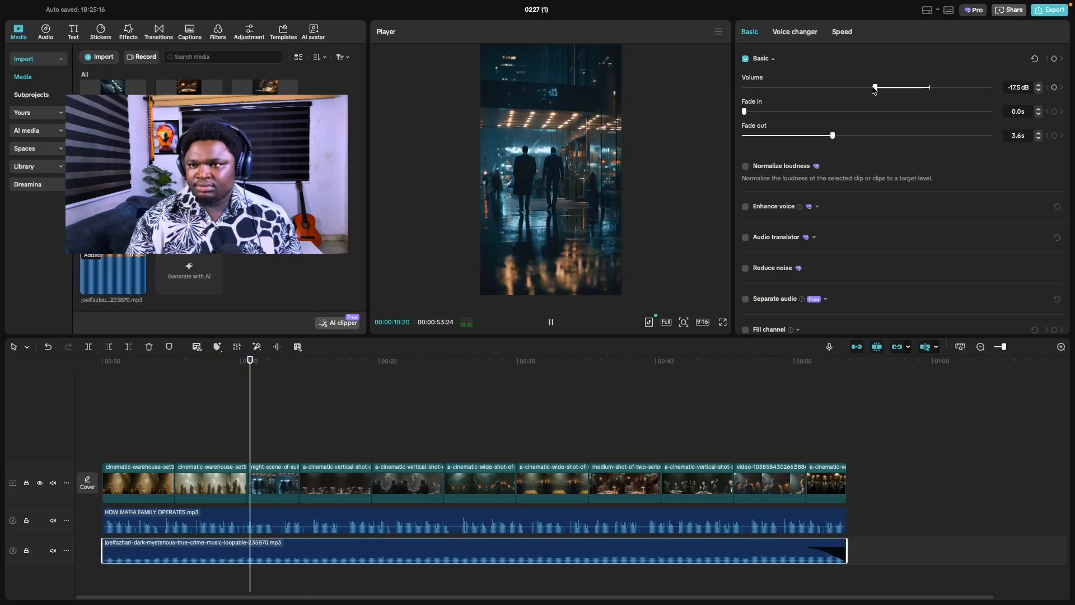
pyautogui.moveTo(874, 88); pyautogui.dragTo(870, 89)
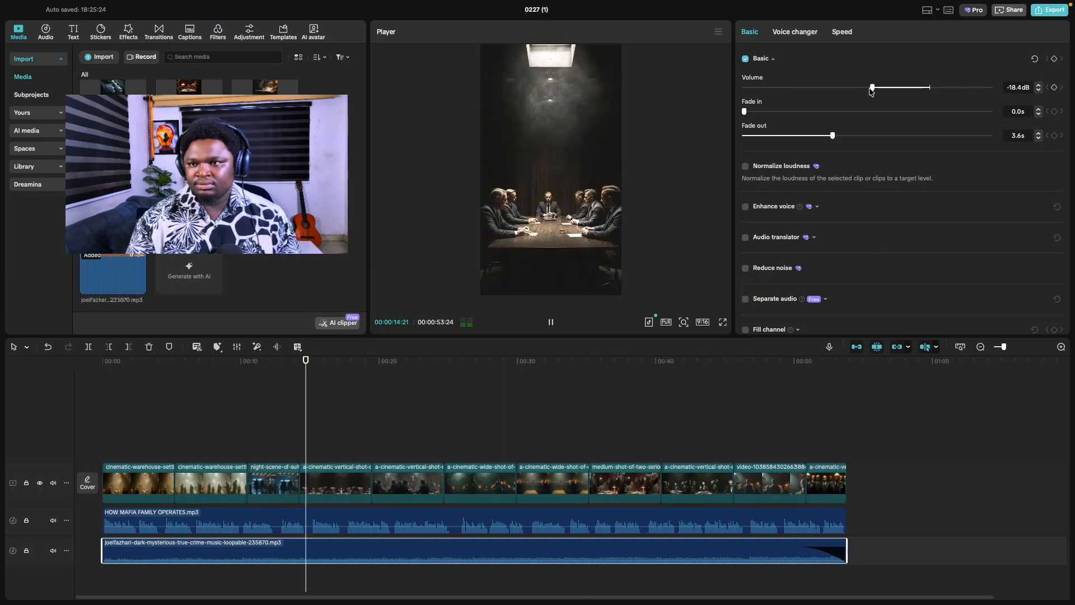
pyautogui.press('space')
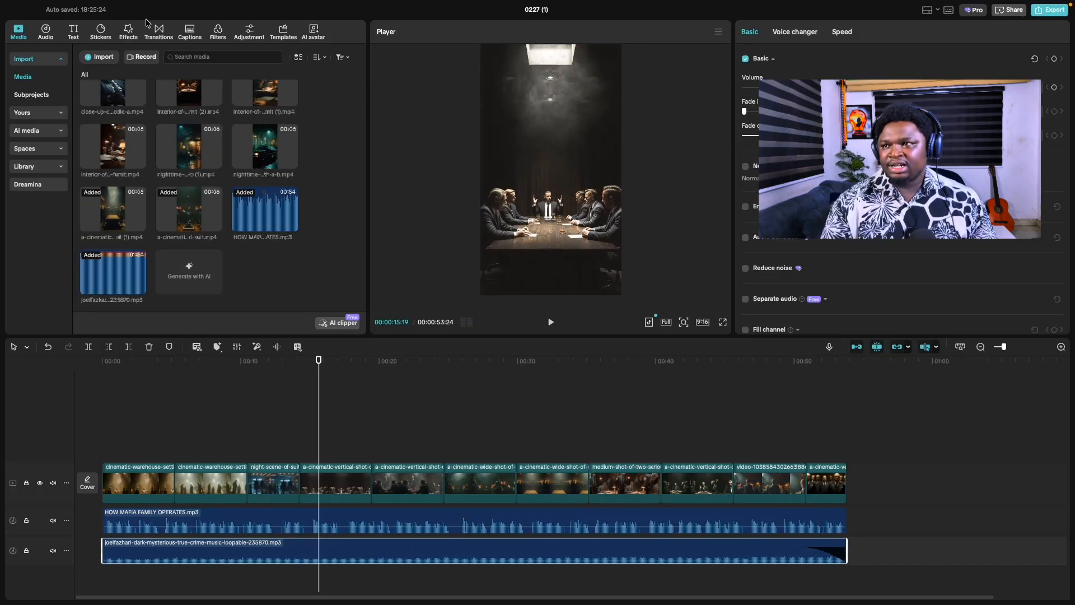
# Generate captions for the voiceover using the bold white all-caps "QUICK" caption template from the NEW category.
pyautogui.click(189, 33)
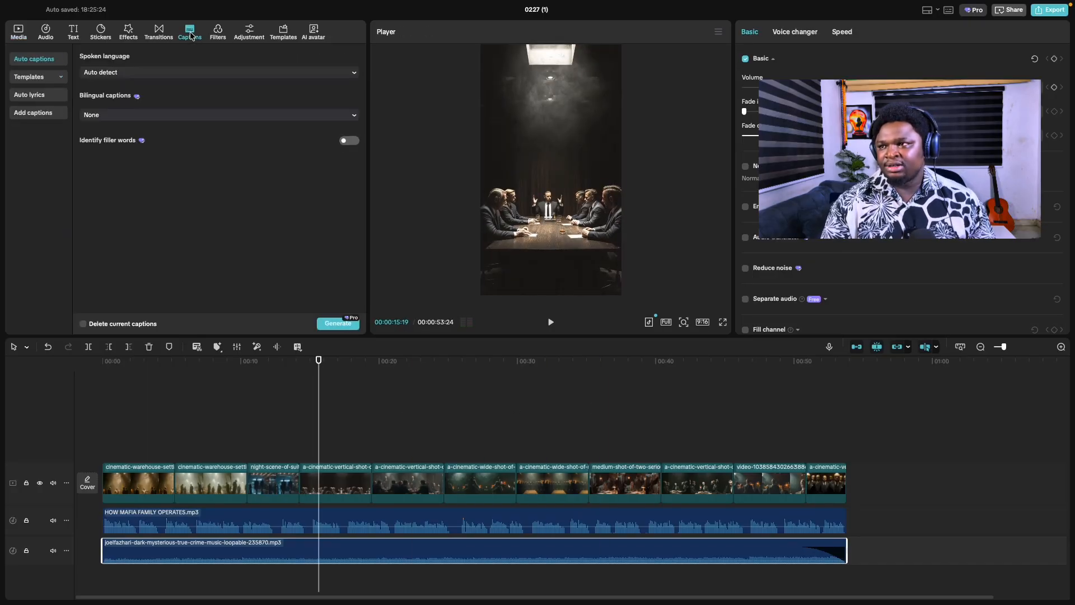
pyautogui.click(44, 78)
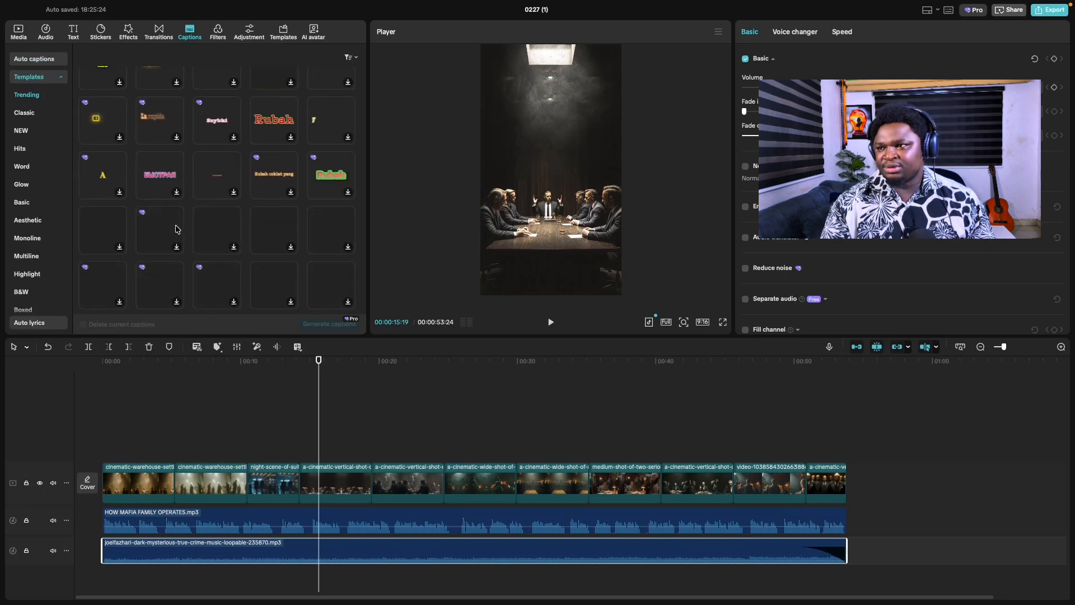
pyautogui.scroll(-5, 263, 191)
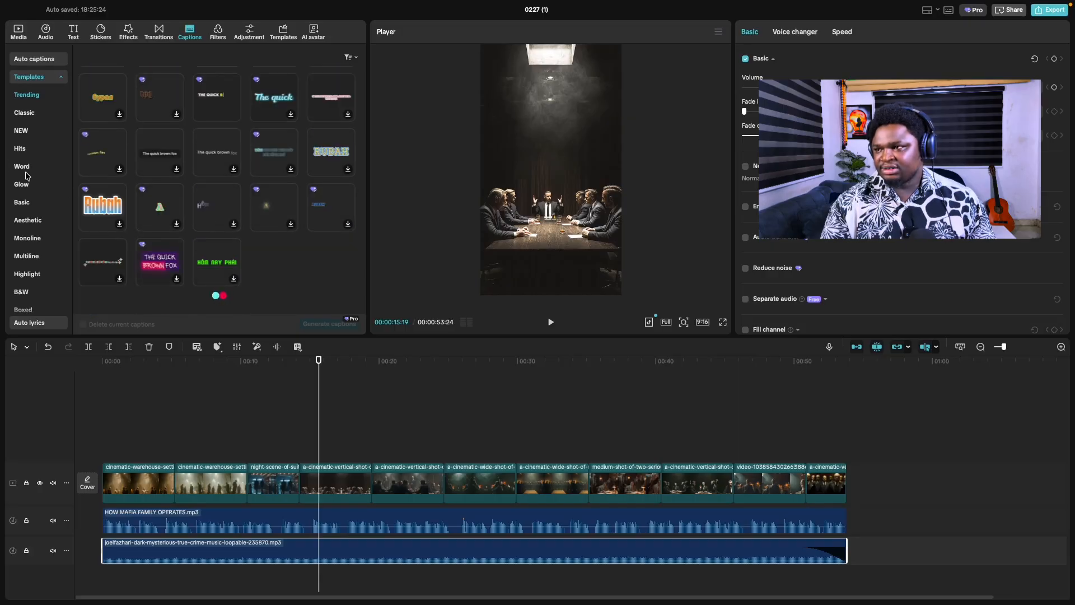
pyautogui.click(17, 134)
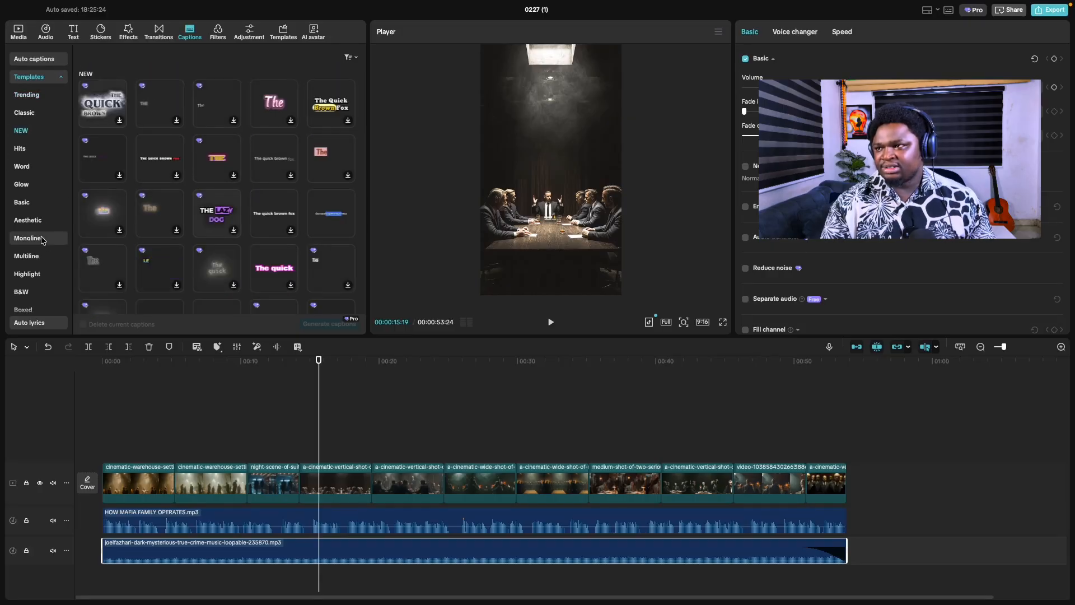
pyautogui.scroll(-10, 224, 230)
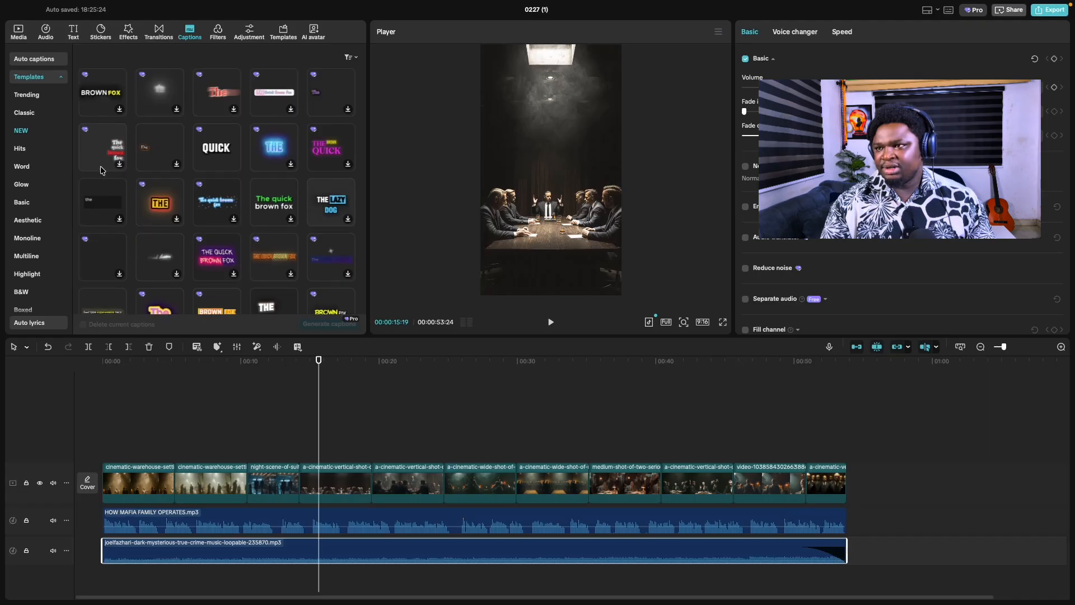
pyautogui.click(214, 159)
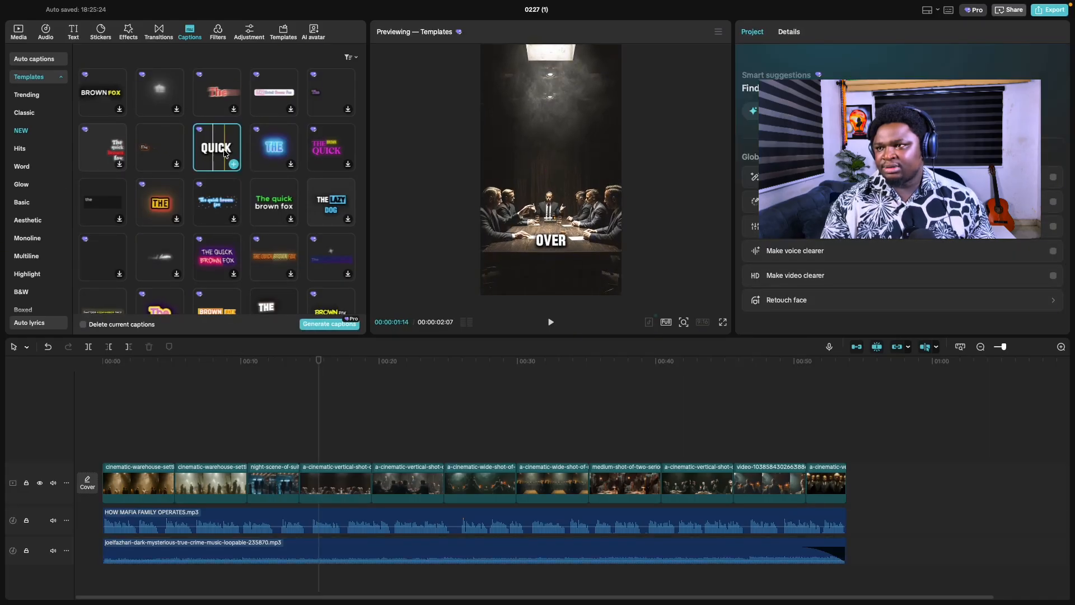
pyautogui.click(319, 326)
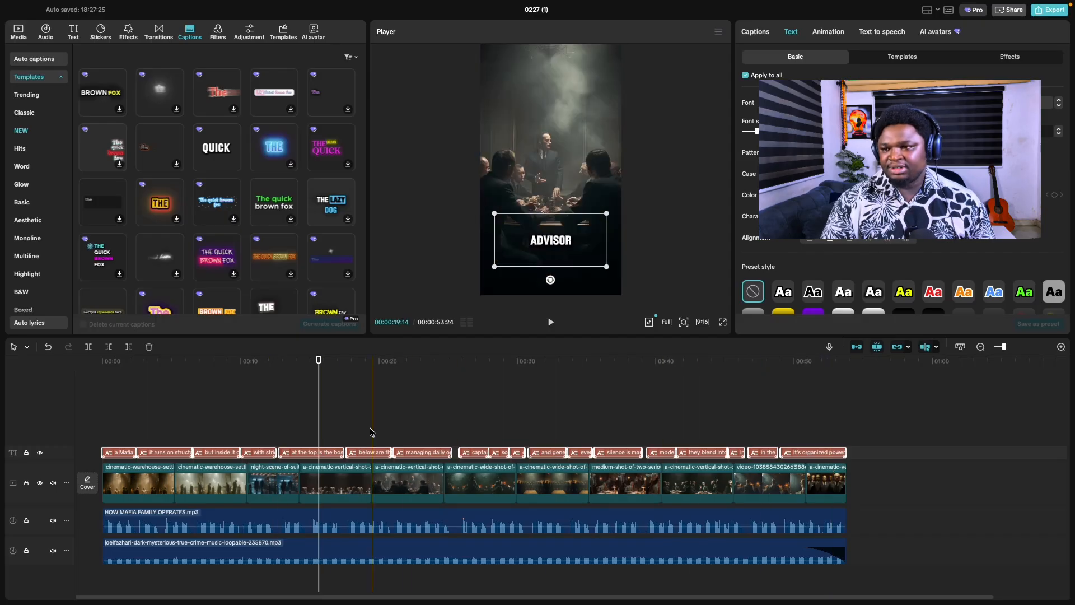
# Move the captions slightly higher in the frame, keeping them horizontally centred over the meeting table.
pyautogui.scroll(-5, 186, 193)
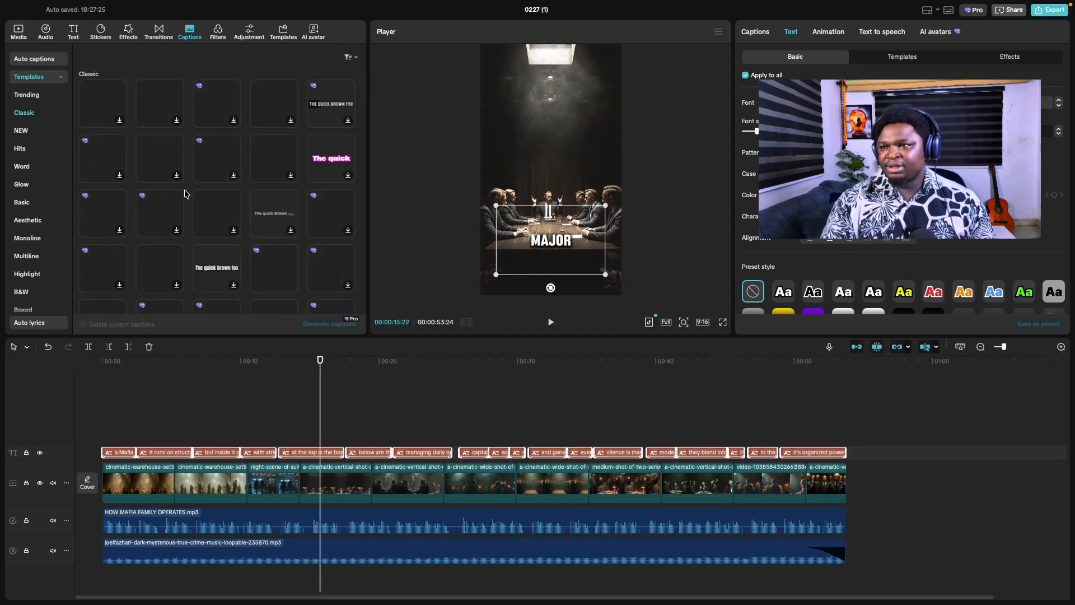
pyautogui.click(582, 252)
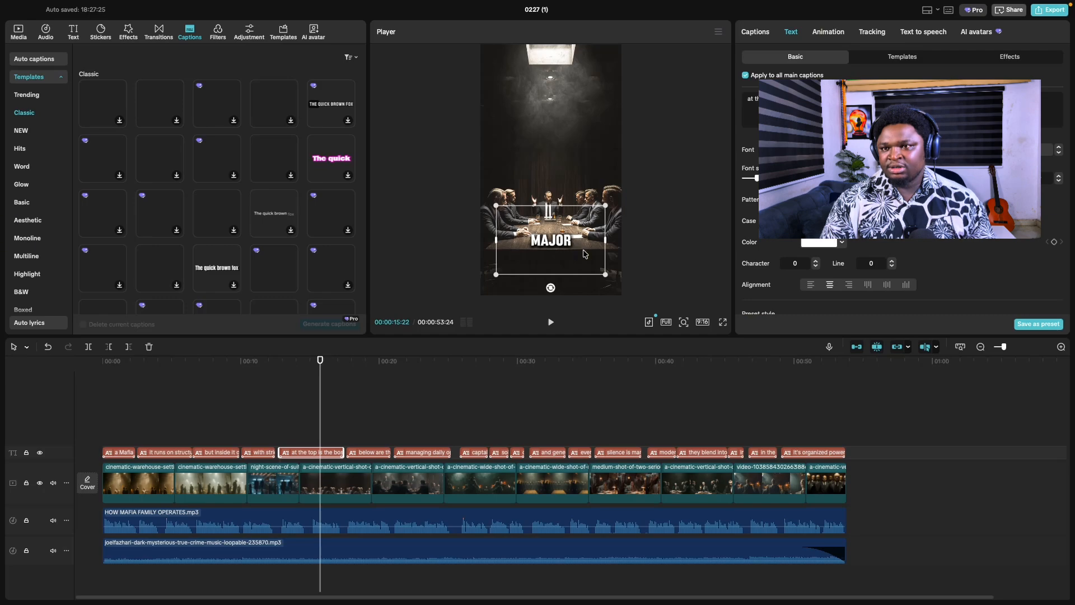
pyautogui.moveTo(567, 231)
pyautogui.mouseDown()
pyautogui.moveTo(568, 191)
pyautogui.moveTo(569, 220)
pyautogui.mouseUp()
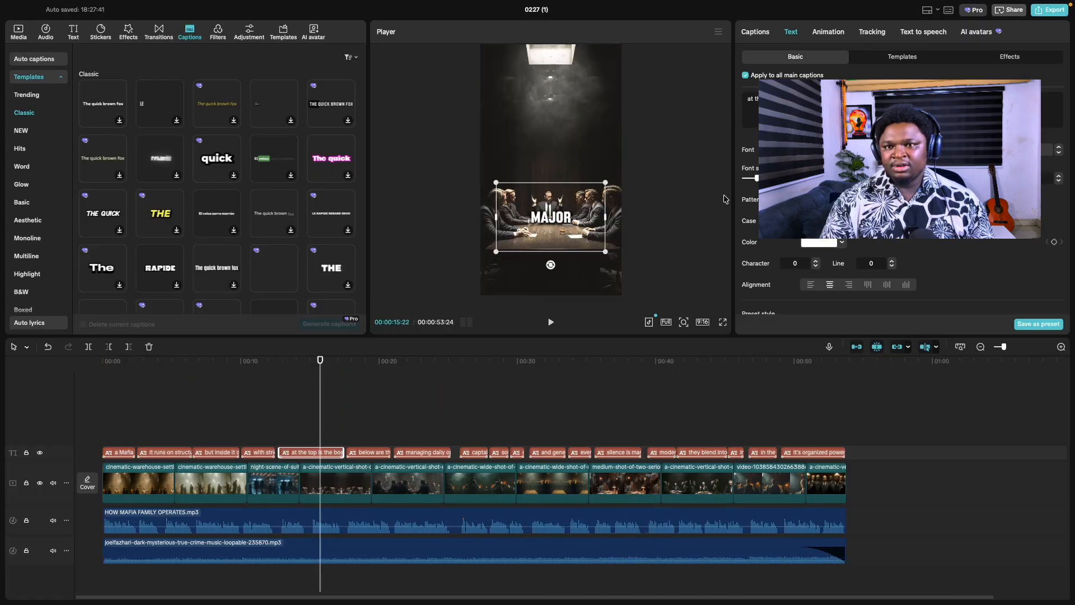
# Try yellow as the text color of the captions.
pyautogui.scroll(-5, 832, 244)
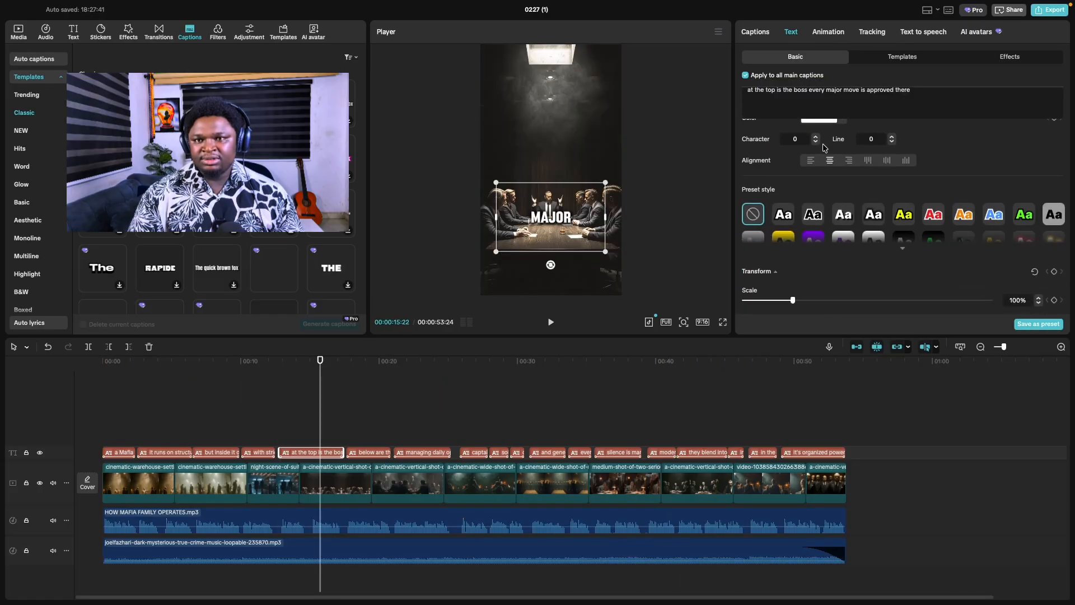
pyautogui.scroll(3, 826, 189)
pyautogui.click(841, 198)
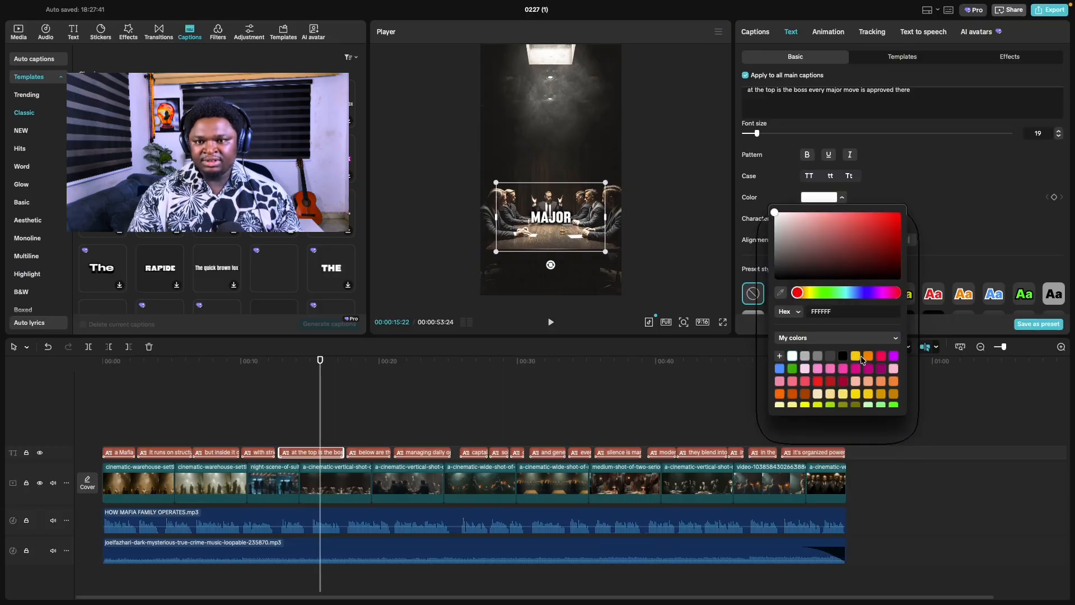
pyautogui.click(859, 357)
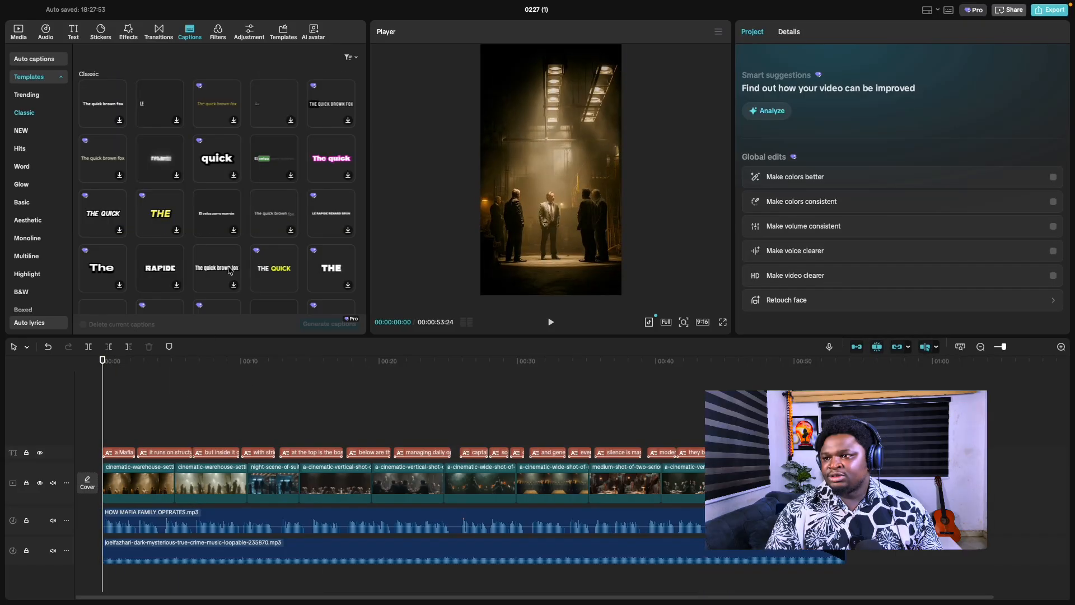
# Add a custom adjustment layer between the captions and the video clips, and extend it to the end of the video.
pyautogui.click(249, 31)
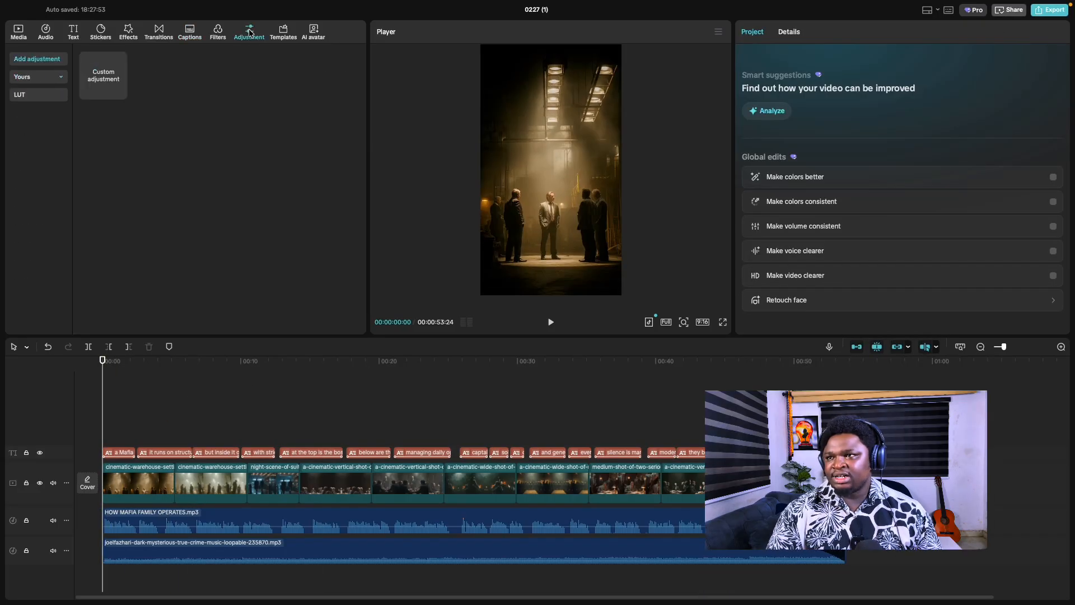
pyautogui.moveTo(104, 79)
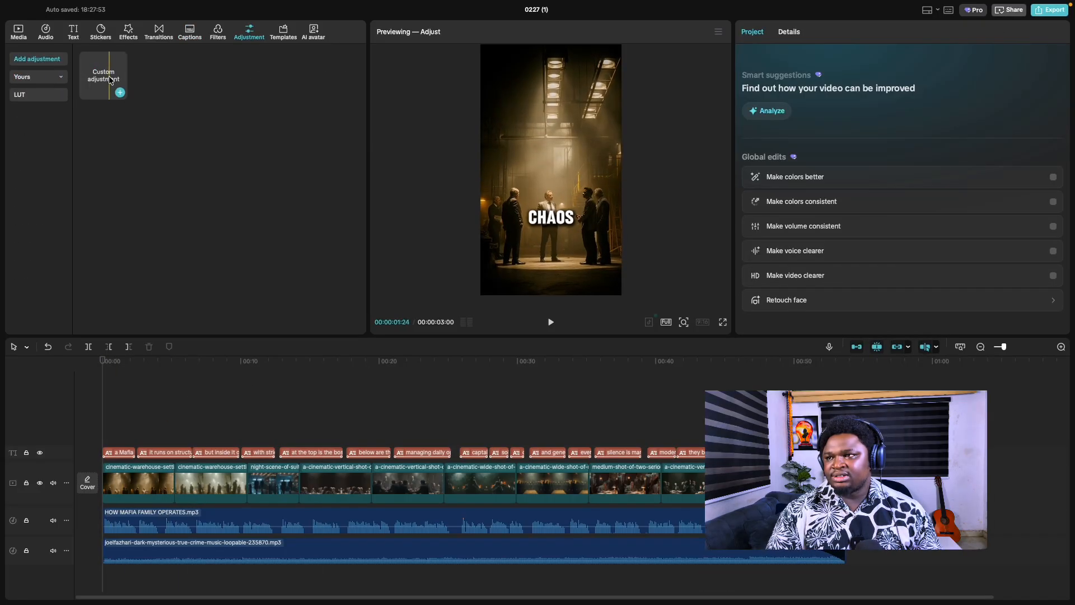
pyautogui.moveTo(102, 78); pyautogui.dragTo(6, 450)
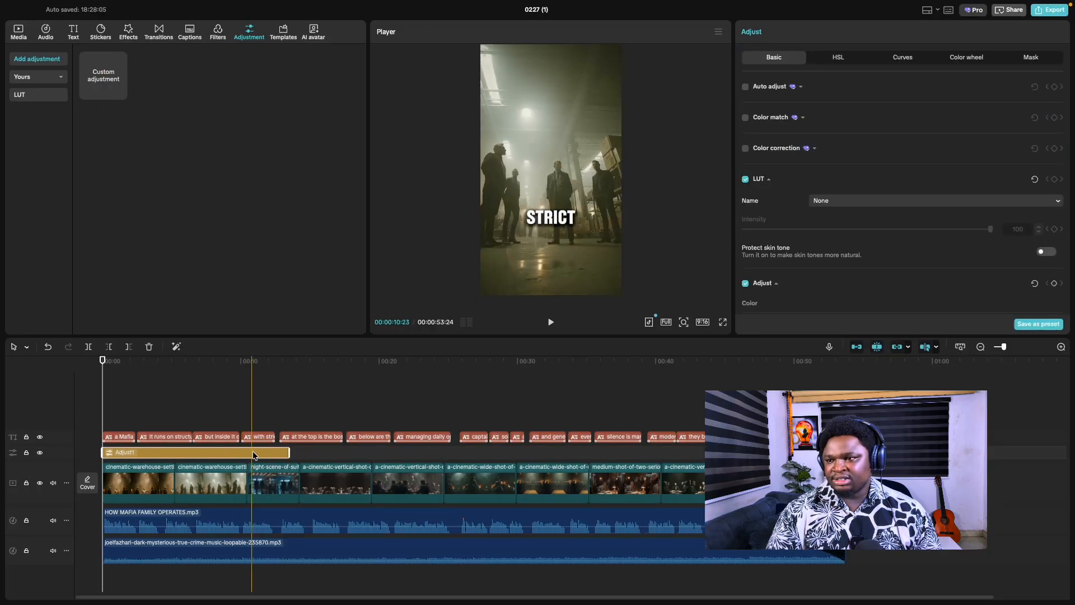
pyautogui.moveTo(289, 452); pyautogui.dragTo(846, 455)
# Set the adjustment layer's temp to 9, tint to -8, saturation to 5 and contrast to 31.
pyautogui.scroll(-3, 860, 145)
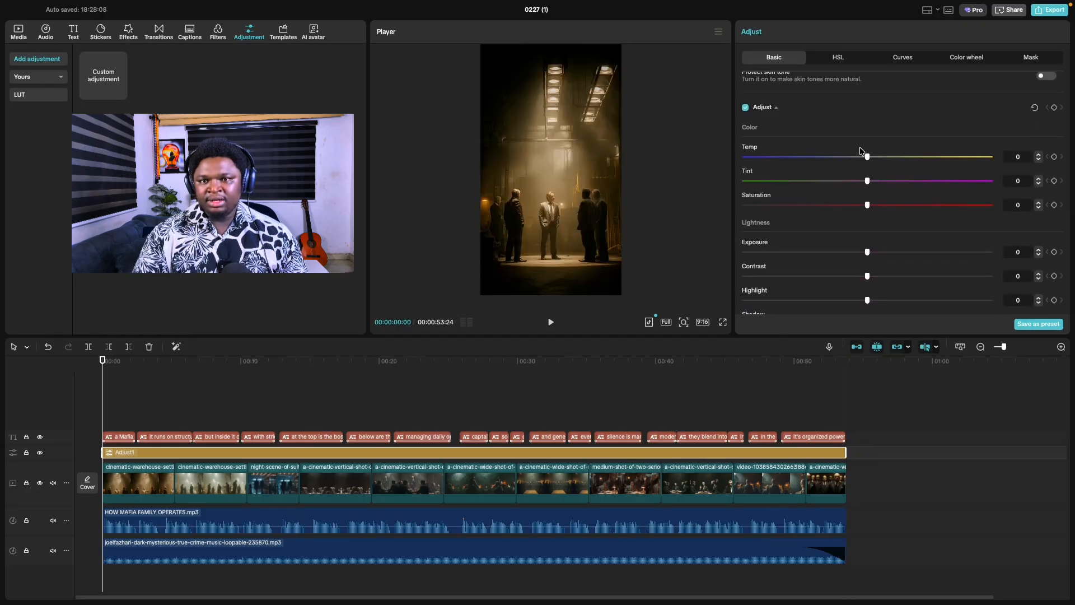
pyautogui.scroll(-1, 861, 151)
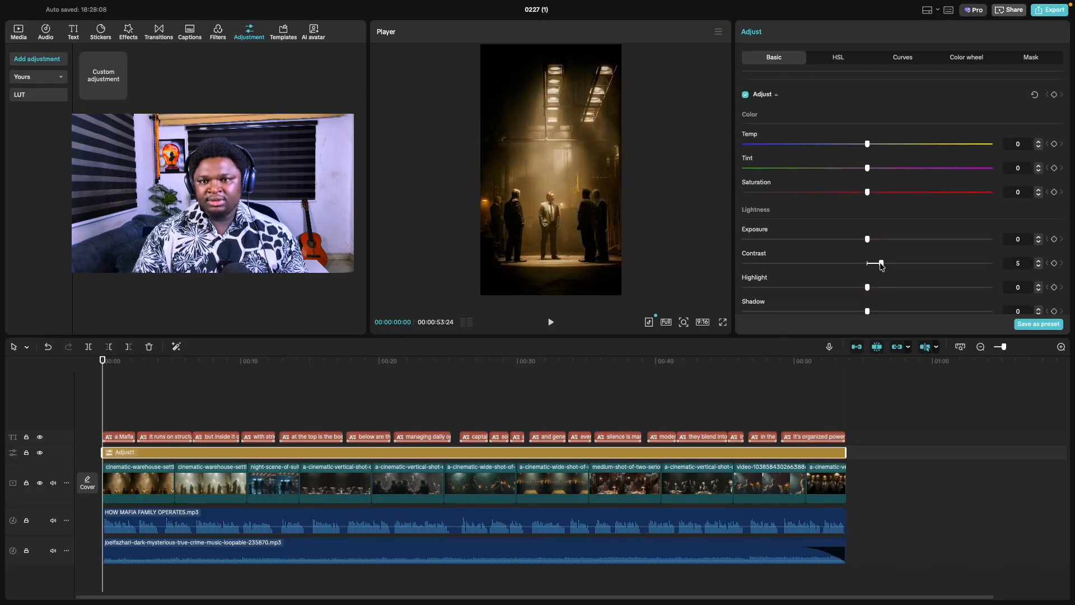
pyautogui.moveTo(881, 266); pyautogui.dragTo(946, 272)
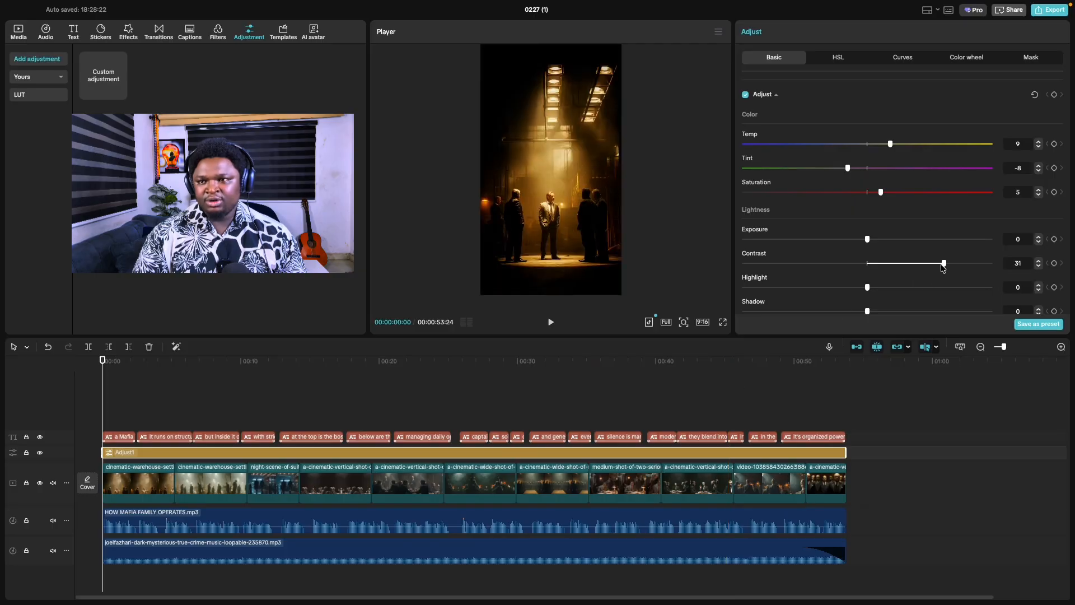
# Play the whole short from the start in full screen to check the captions and color grading.
pyautogui.click(95, 406)
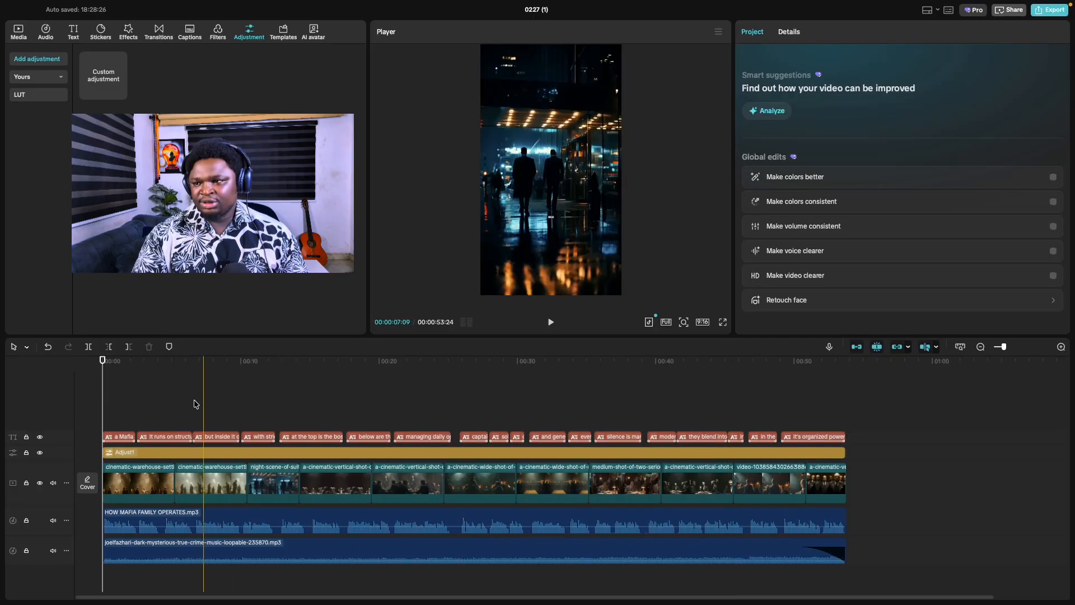
pyautogui.click(723, 323)
pyautogui.press('space')
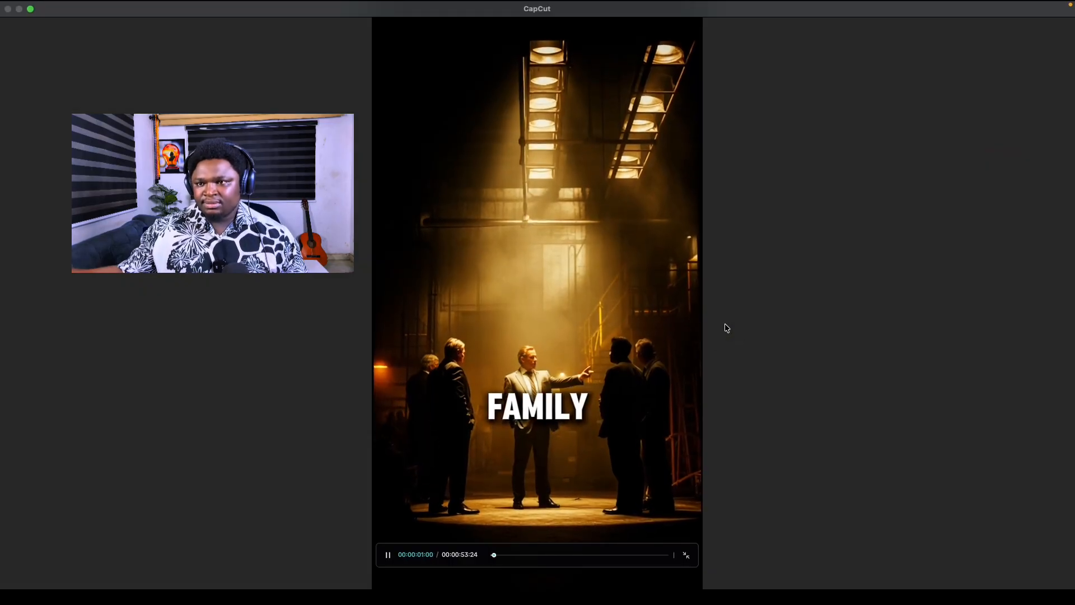
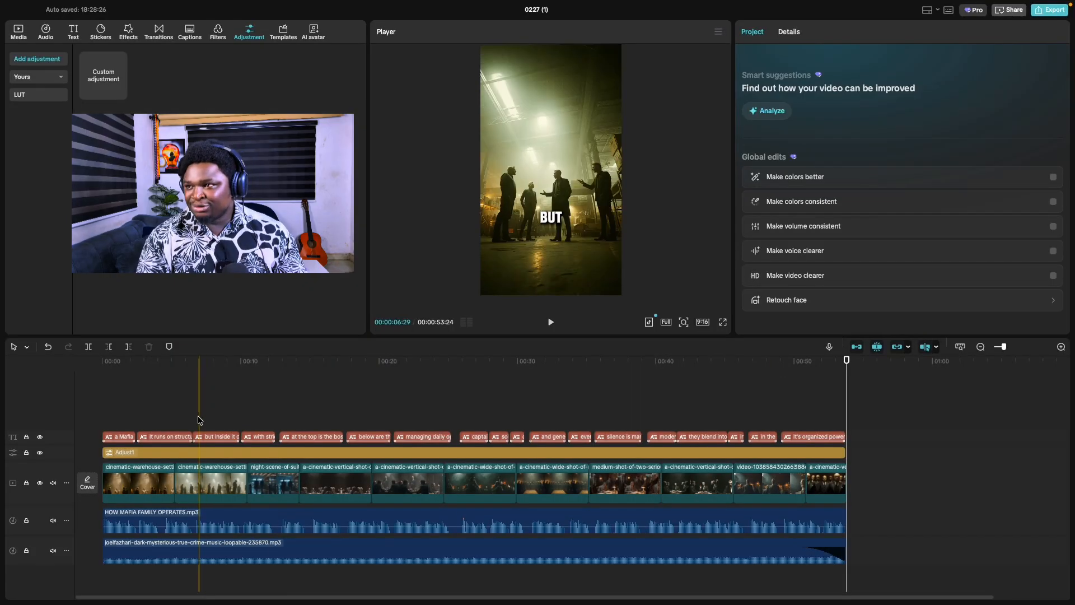
# Apply the Zoom 1 combo animation to the first video clip and stop the preview playback.
pyautogui.click(161, 404)
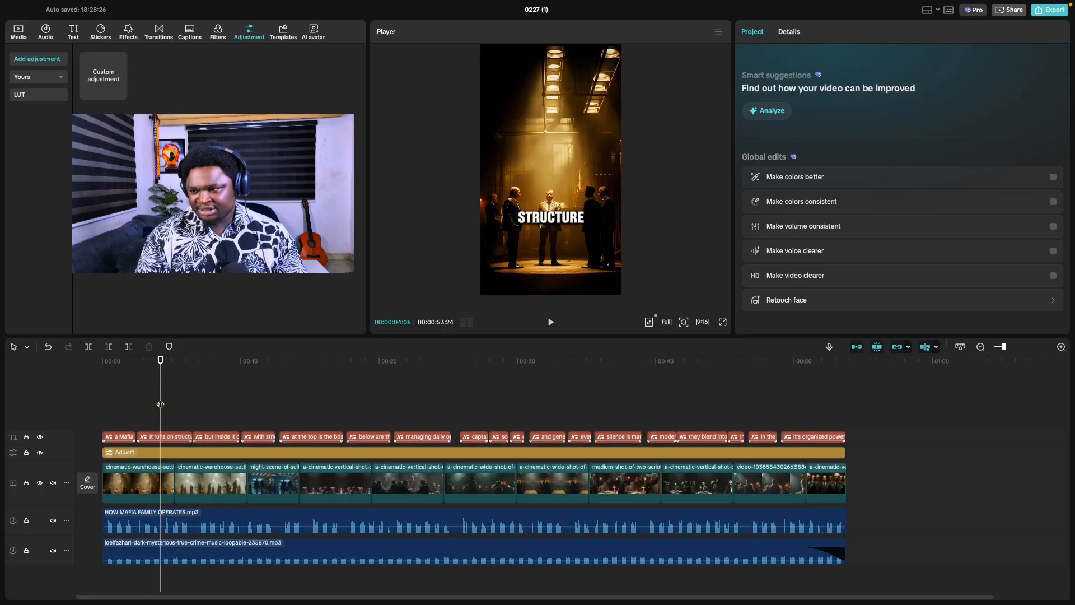
pyautogui.click(143, 482)
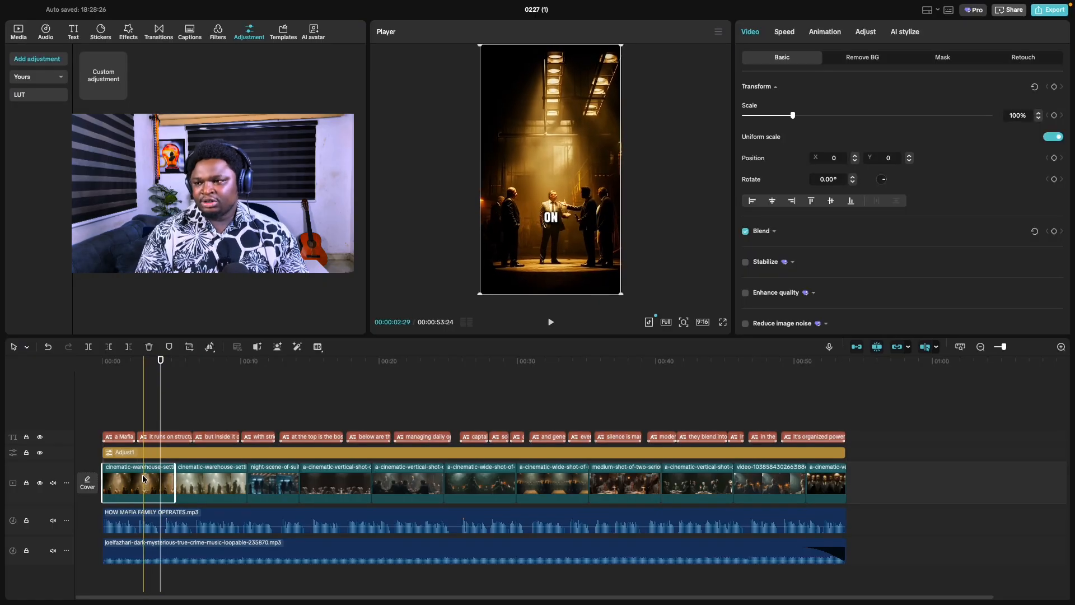
pyautogui.click(824, 33)
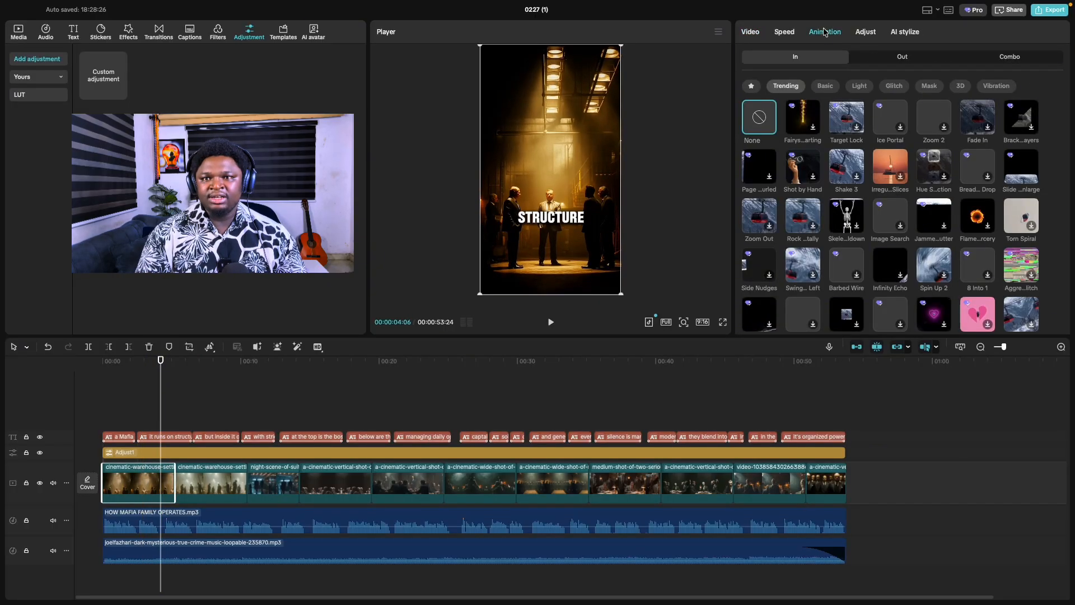
pyautogui.click(1009, 57)
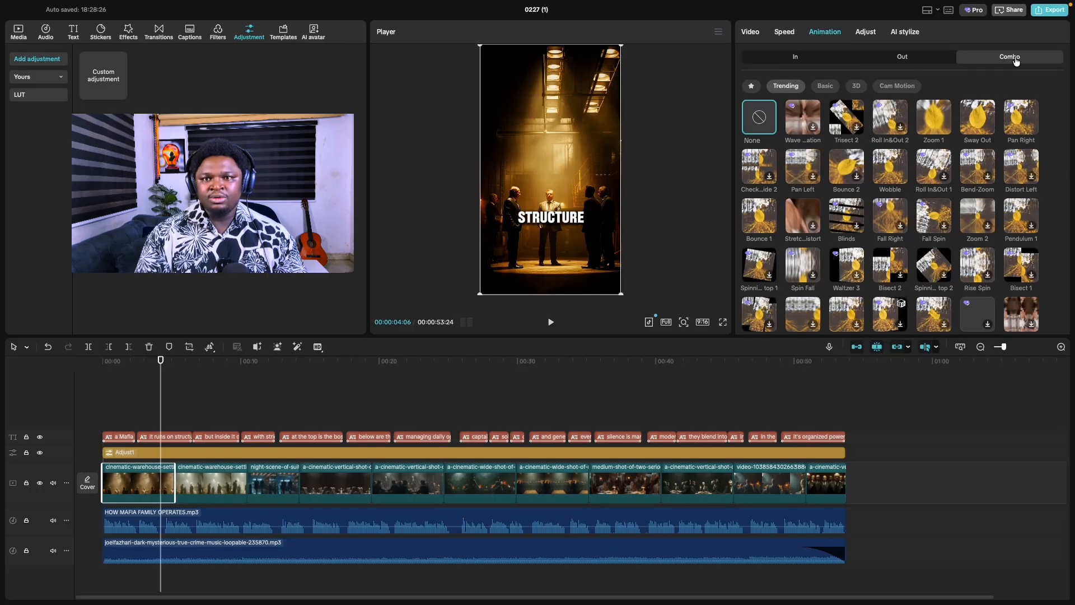
pyautogui.click(936, 115)
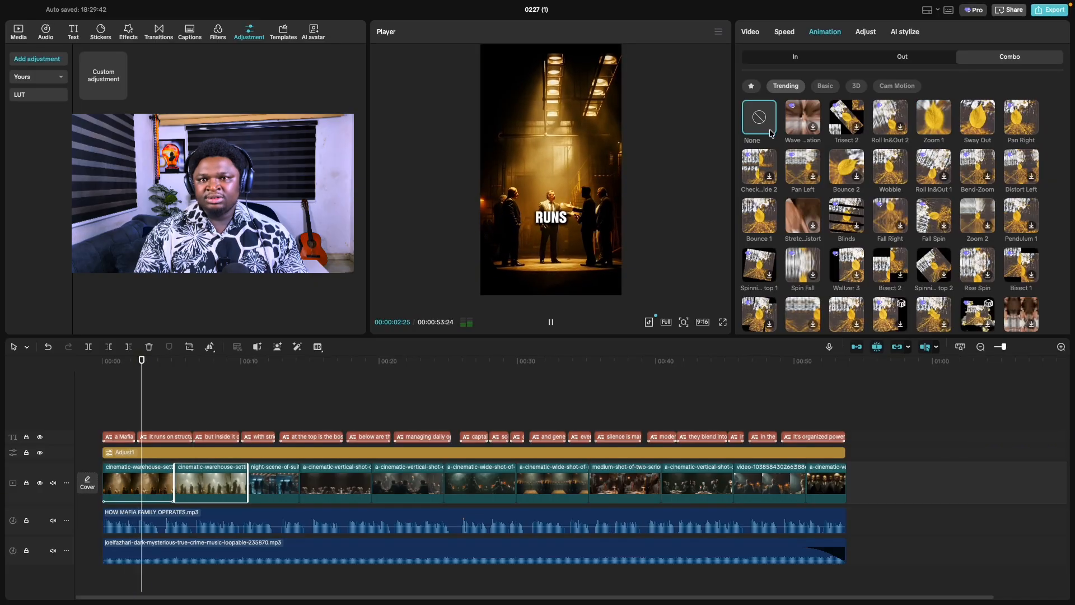
pyautogui.press('space')
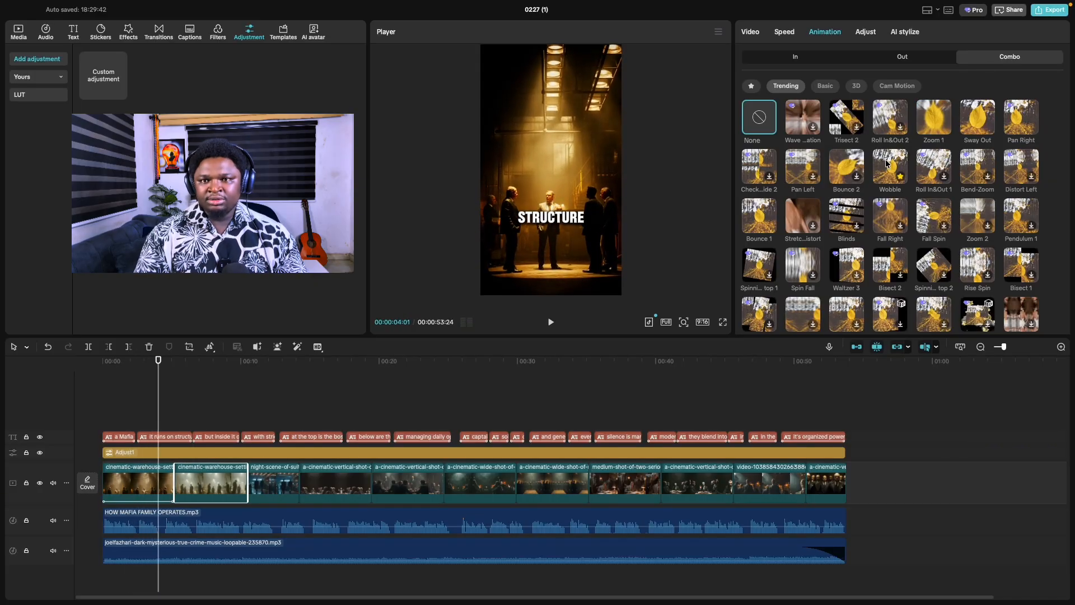
# Give the second video clip the Wobble combo animation and the third clip the Sway Out combo animation.
pyautogui.click(1013, 124)
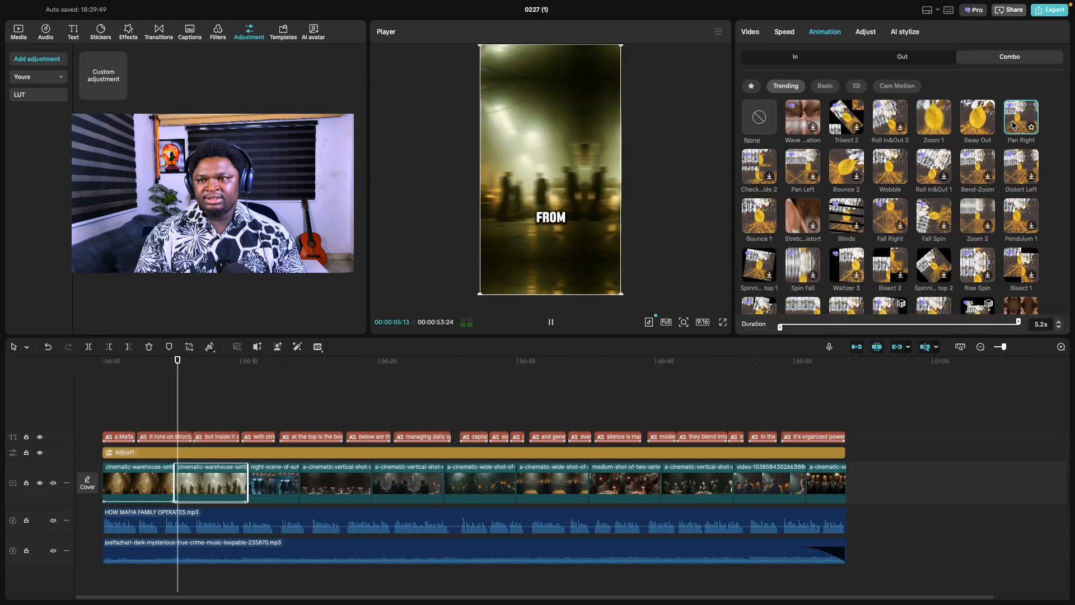
pyautogui.click(887, 168)
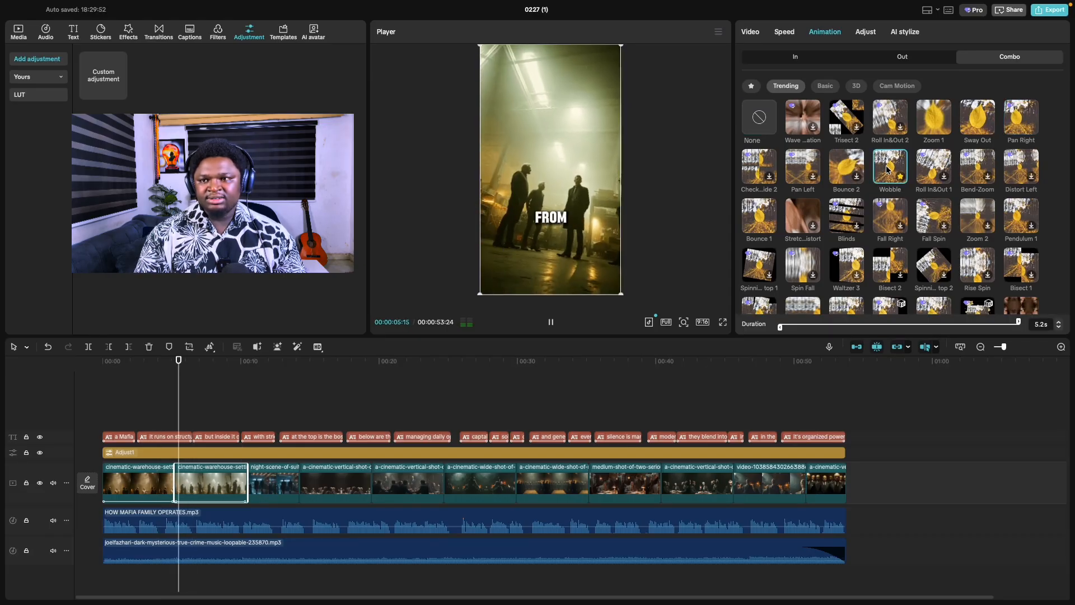
pyautogui.press('space')
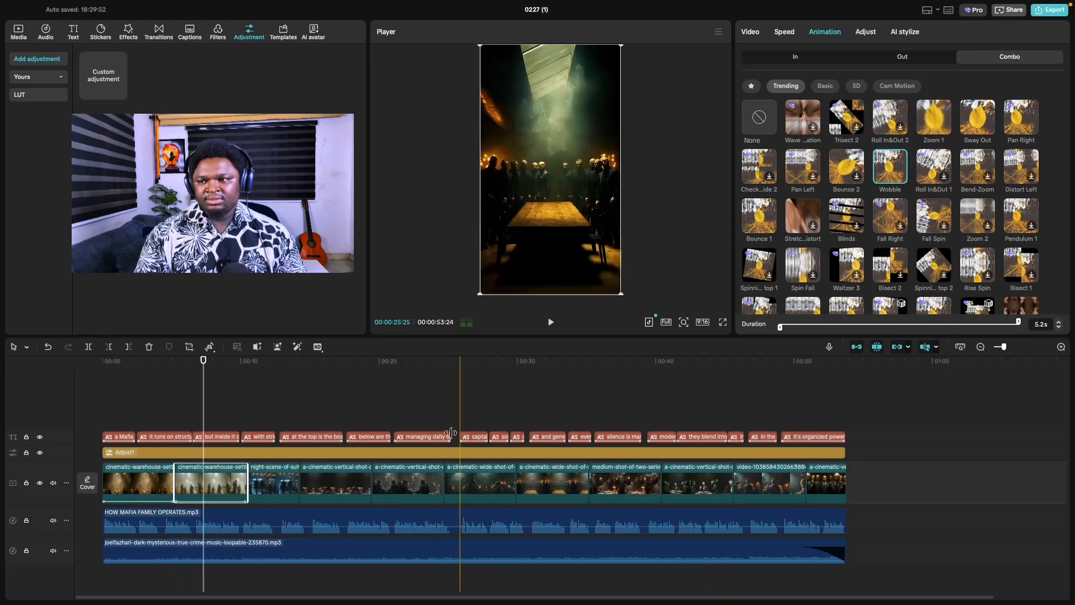
pyautogui.click(282, 484)
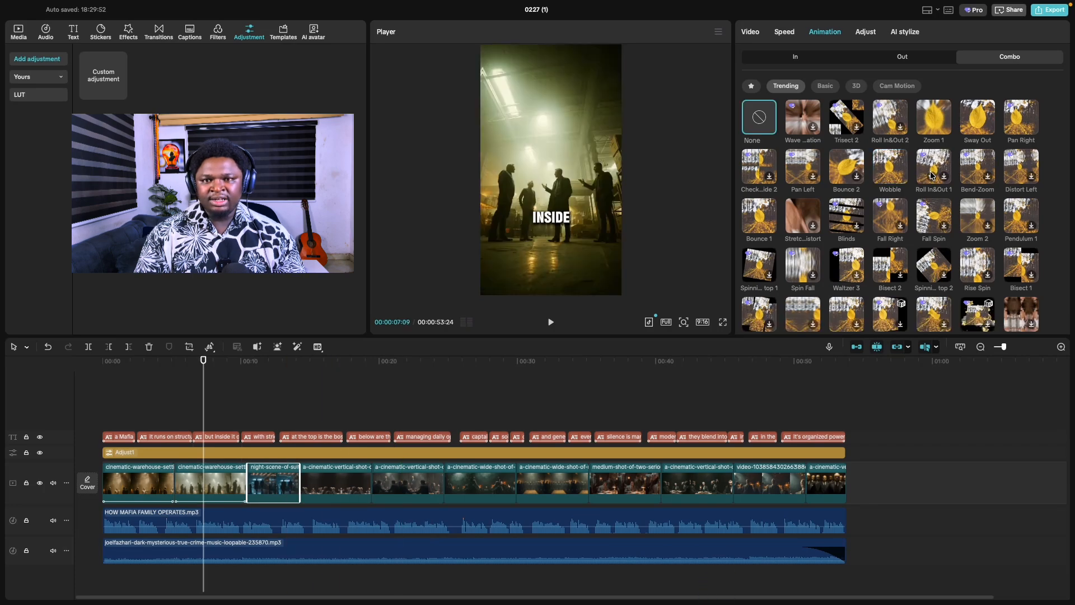
pyautogui.click(975, 126)
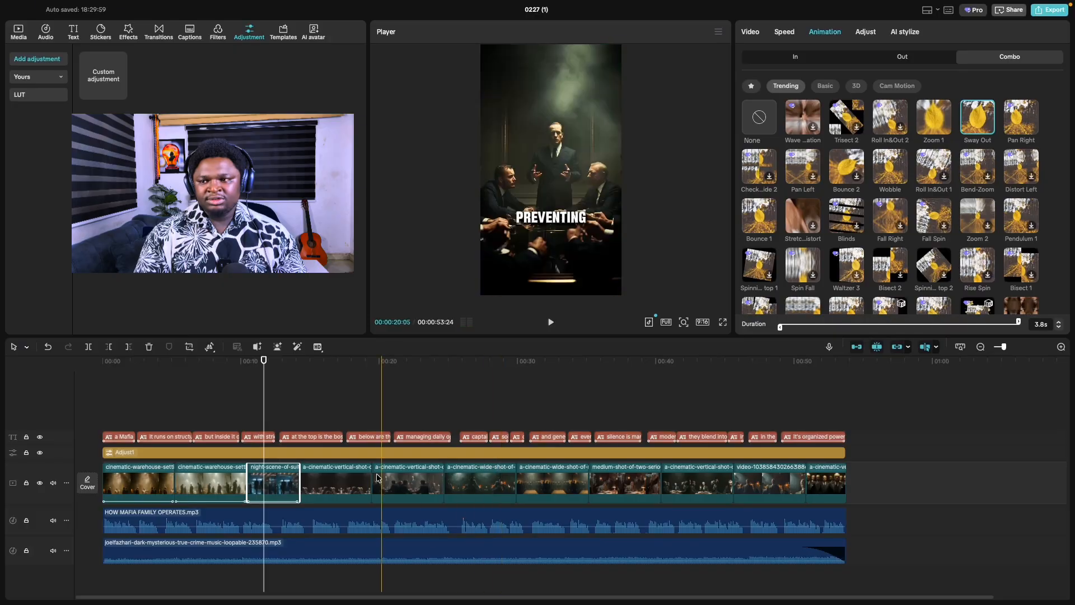
# Browse the combo animations and apply Bounce 1 to the fourth video clip.
pyautogui.scroll(-1, 862, 272)
pyautogui.scroll(-3, 869, 271)
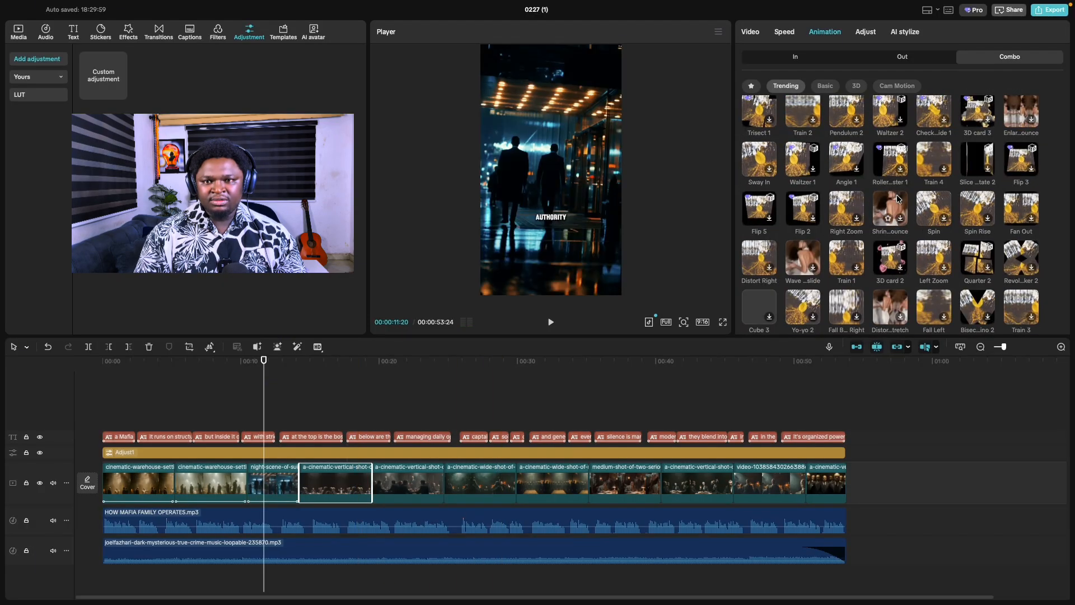
pyautogui.scroll(1, 886, 124)
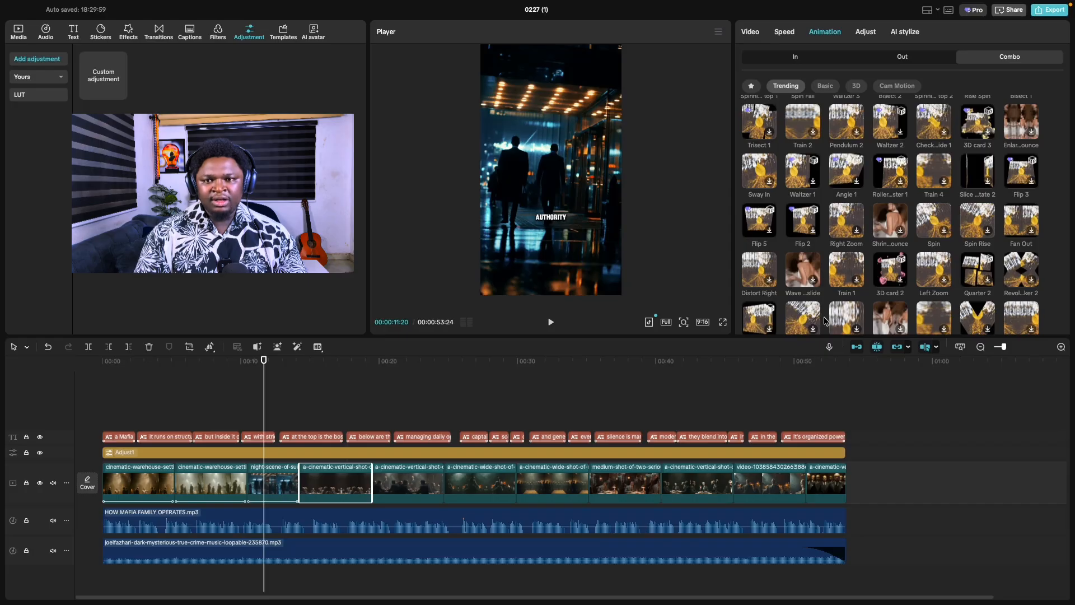
pyautogui.scroll(-3, 916, 298)
pyautogui.scroll(-3, 881, 297)
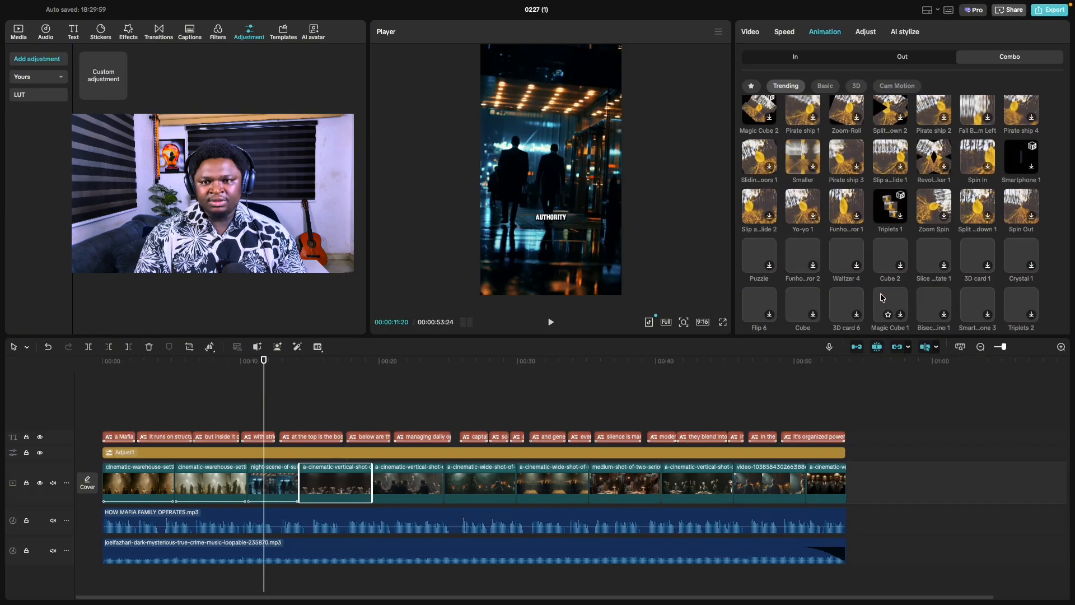
pyautogui.scroll(-3, 788, 305)
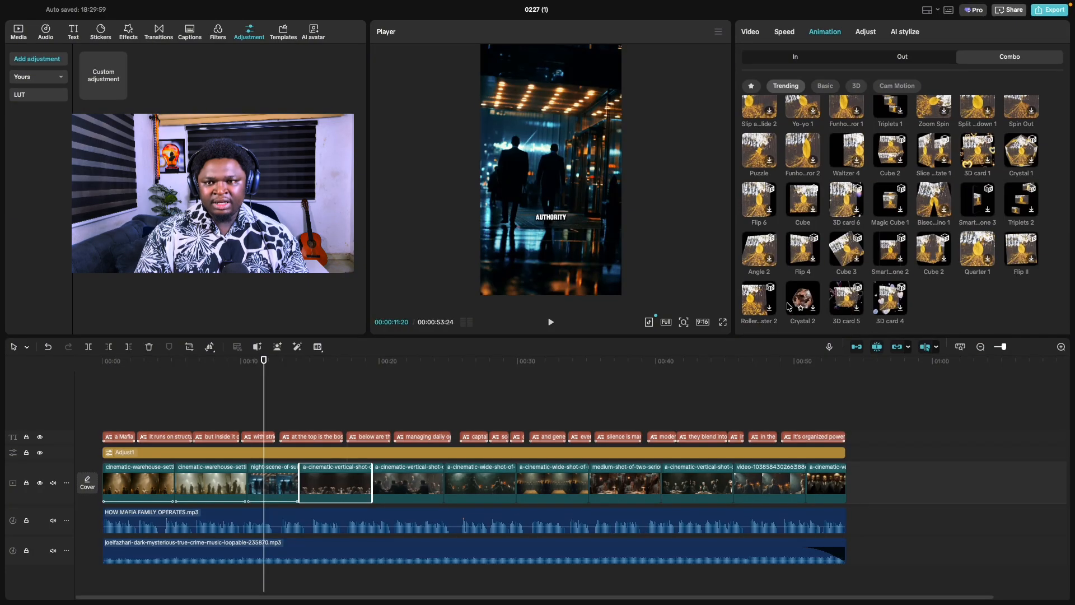
pyautogui.scroll(10, 1018, 250)
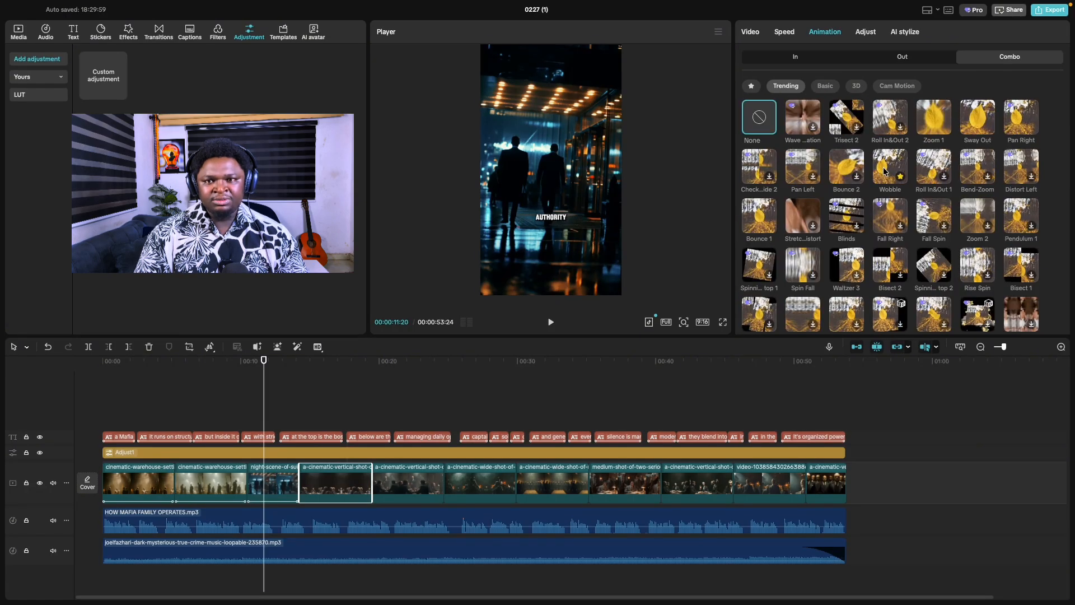
pyautogui.click(757, 221)
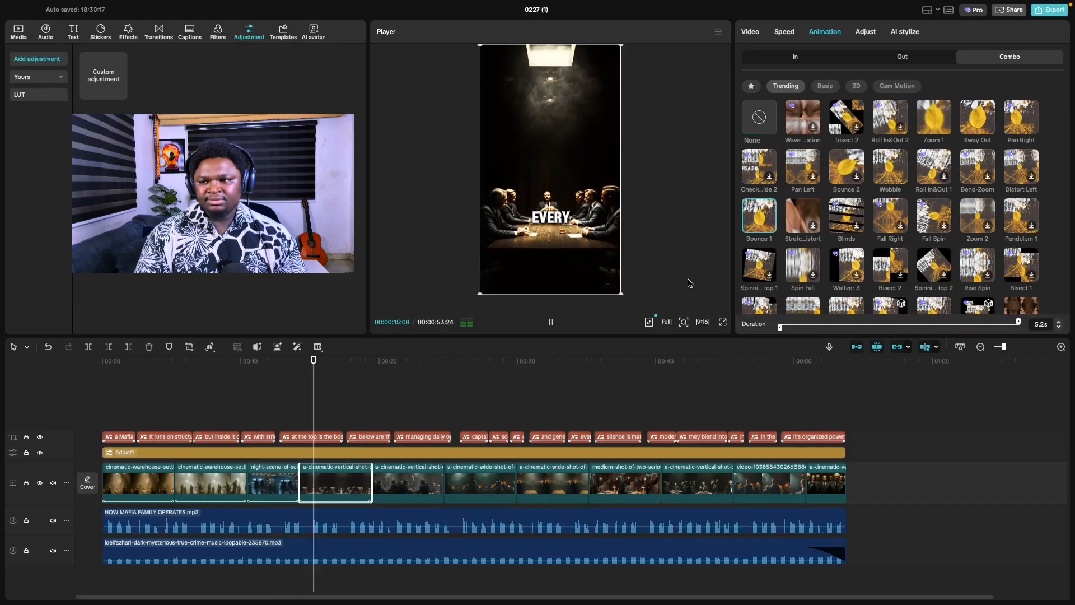
# Play the short from the start and in full screen to check the combo animations, stopping during the fifth clip.
pyautogui.click(93, 428)
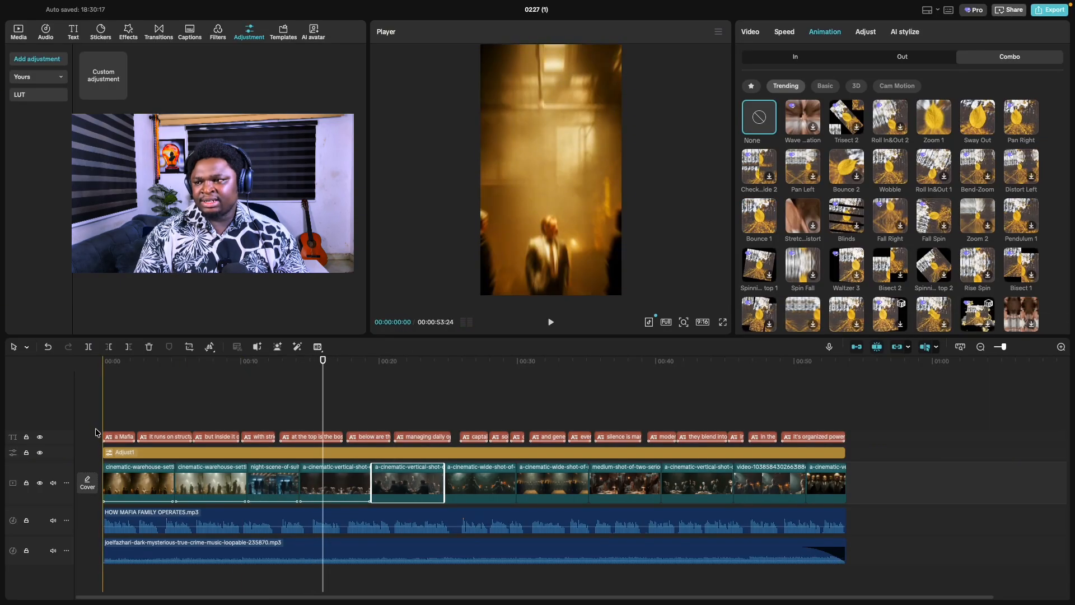
pyautogui.press('space')
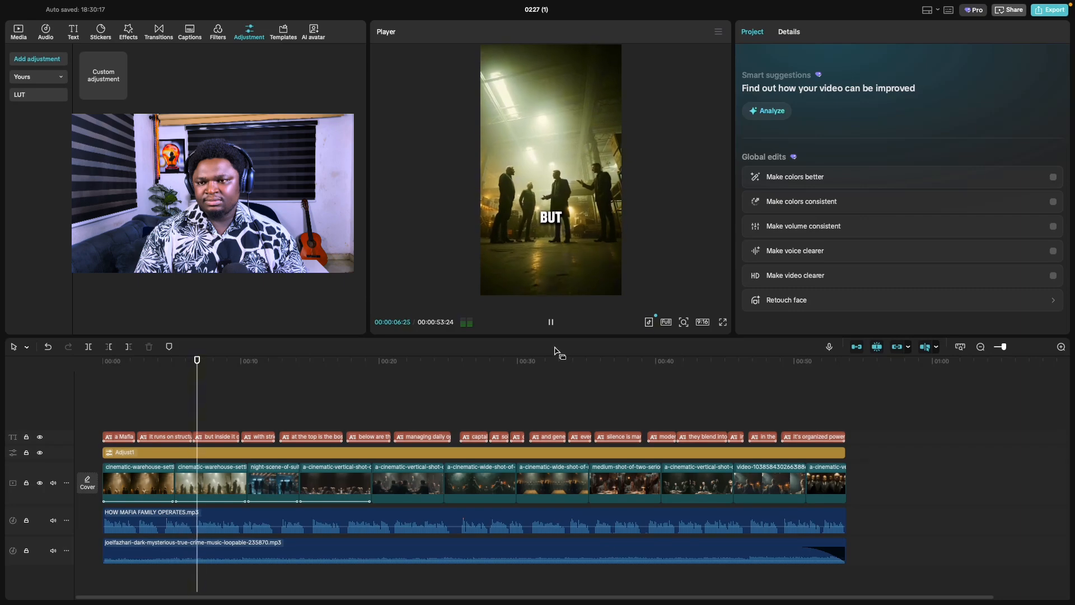
pyautogui.click(722, 323)
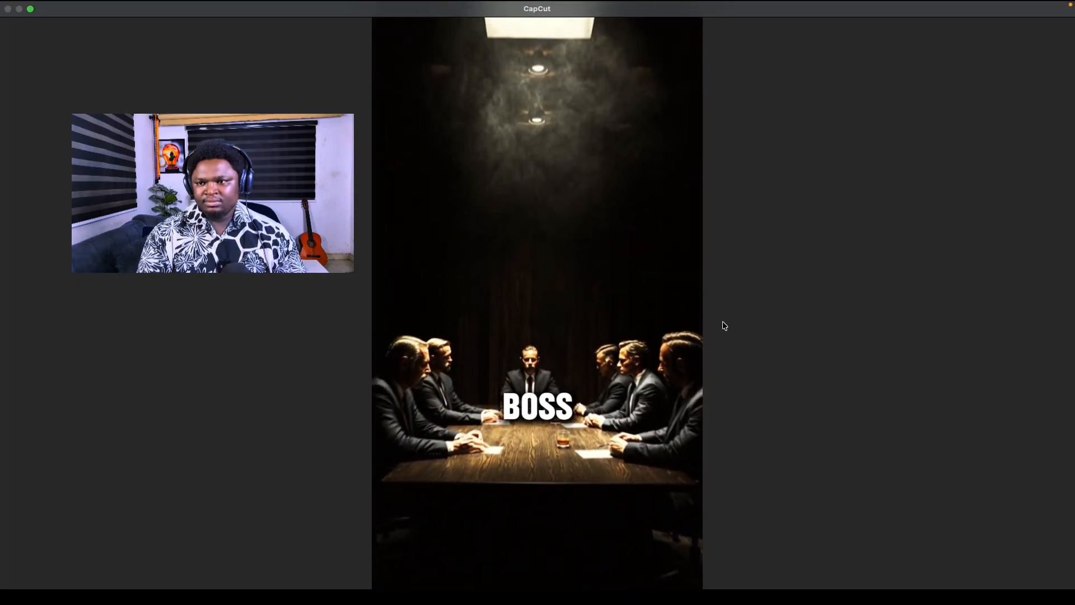
pyautogui.press('Escape')
pyautogui.press('space')
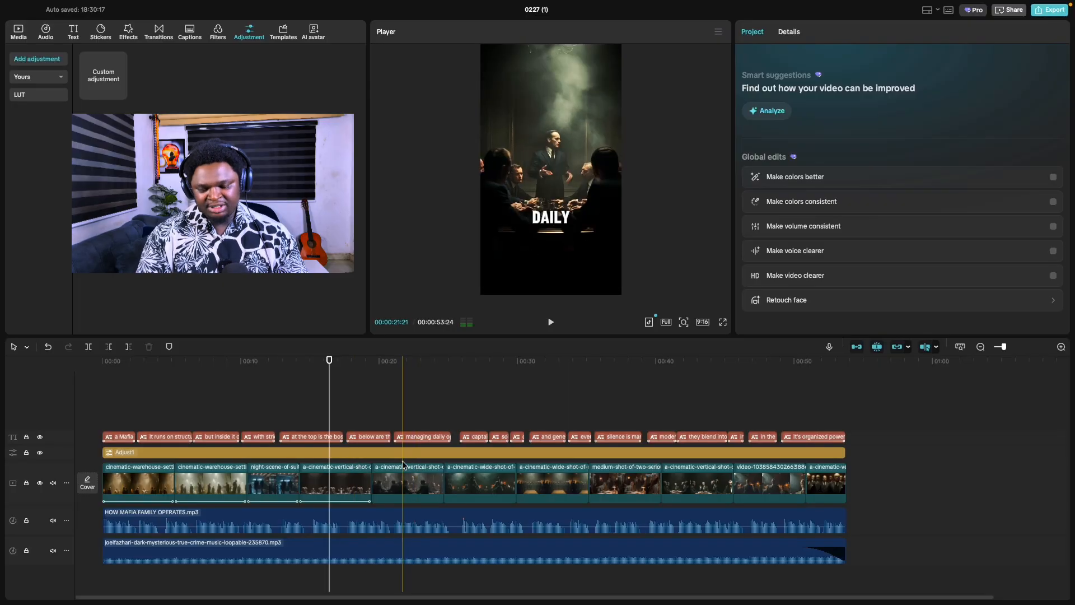
# Undo the combo animations applied to the first four video clips.
pyautogui.press('super+z')
pyautogui.press('super+z')
pyautogui.press('super+z')
pyautogui.press('super+z')
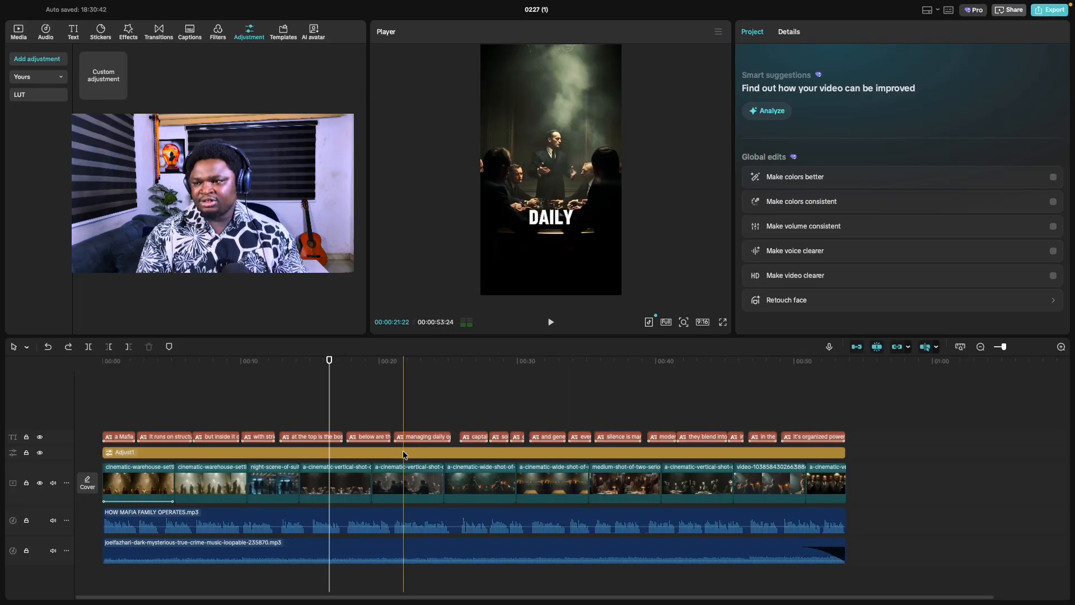
# Play the opening of the short in full screen to check it without the combo animations.
pyautogui.click(84, 394)
pyautogui.press('space')
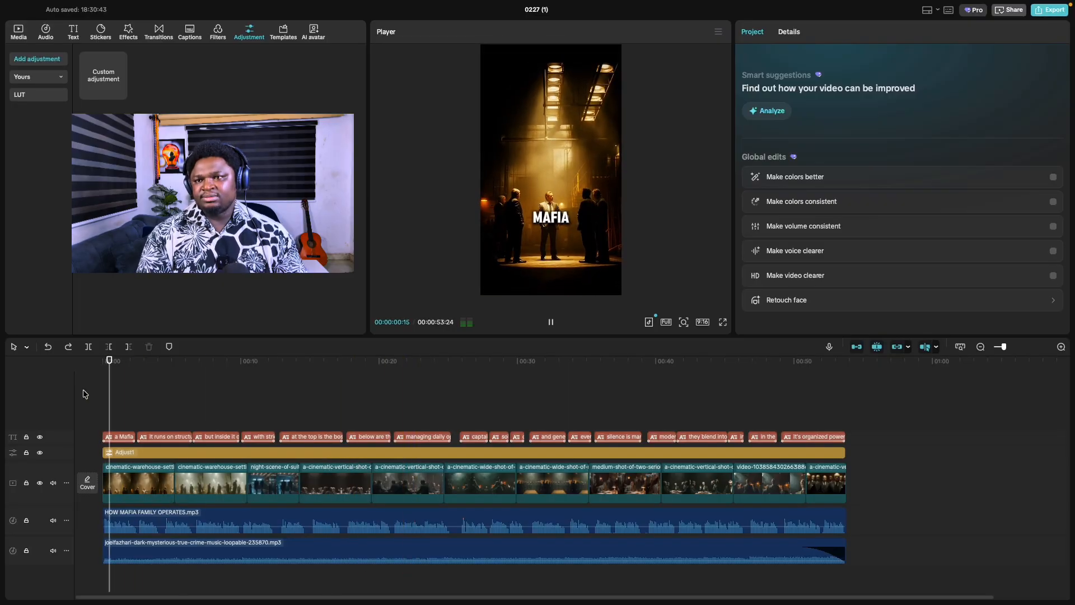
pyautogui.click(723, 323)
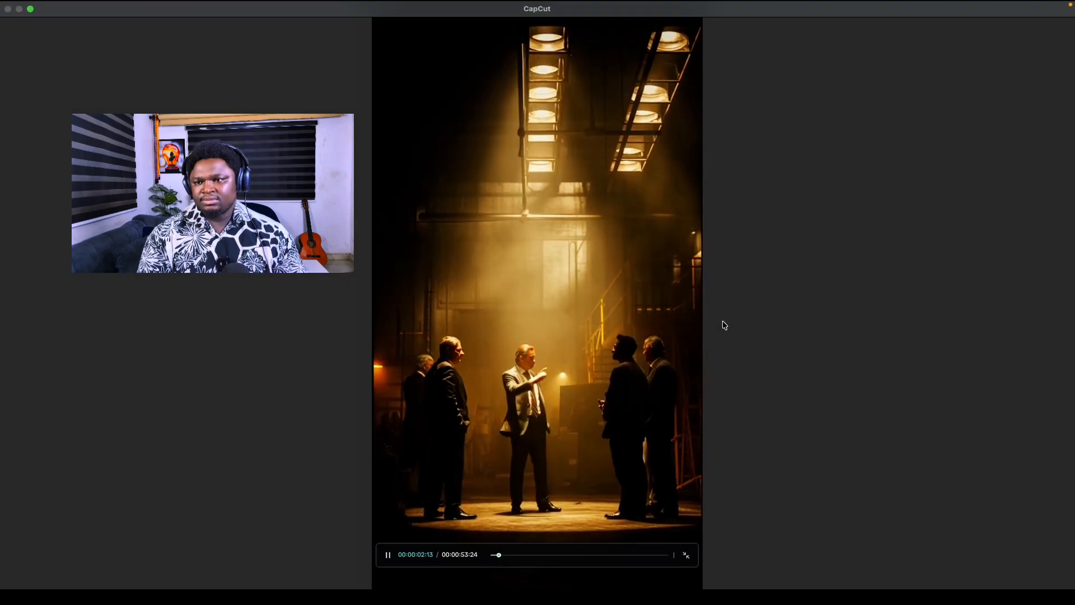
pyautogui.press('Escape')
pyautogui.press('space')
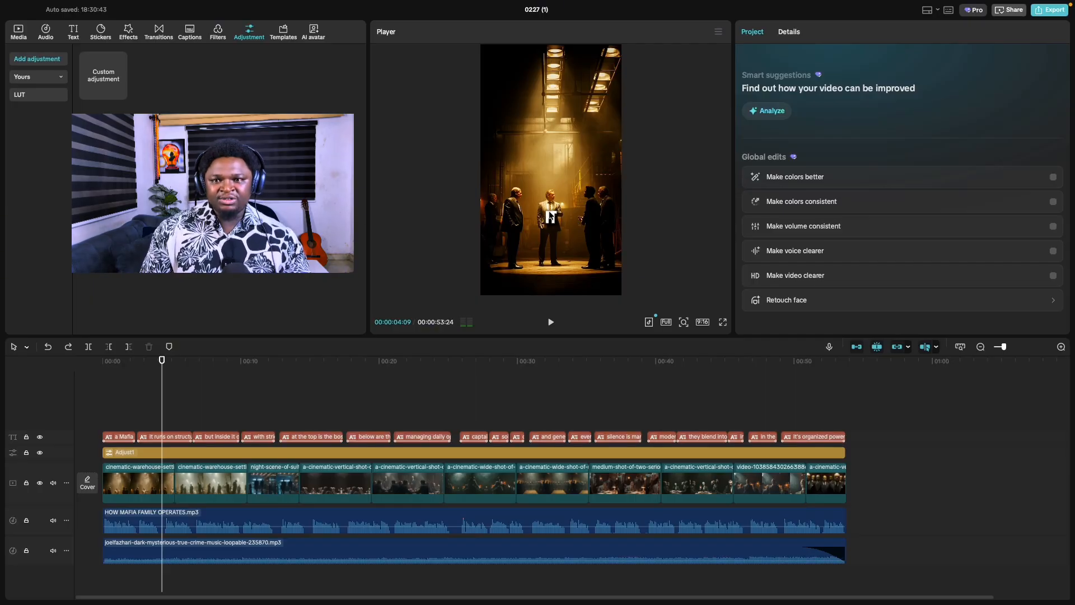
# Set the adjustment layer's blacks to -5, whites to 12 and shadow to -15.
pyautogui.click(378, 452)
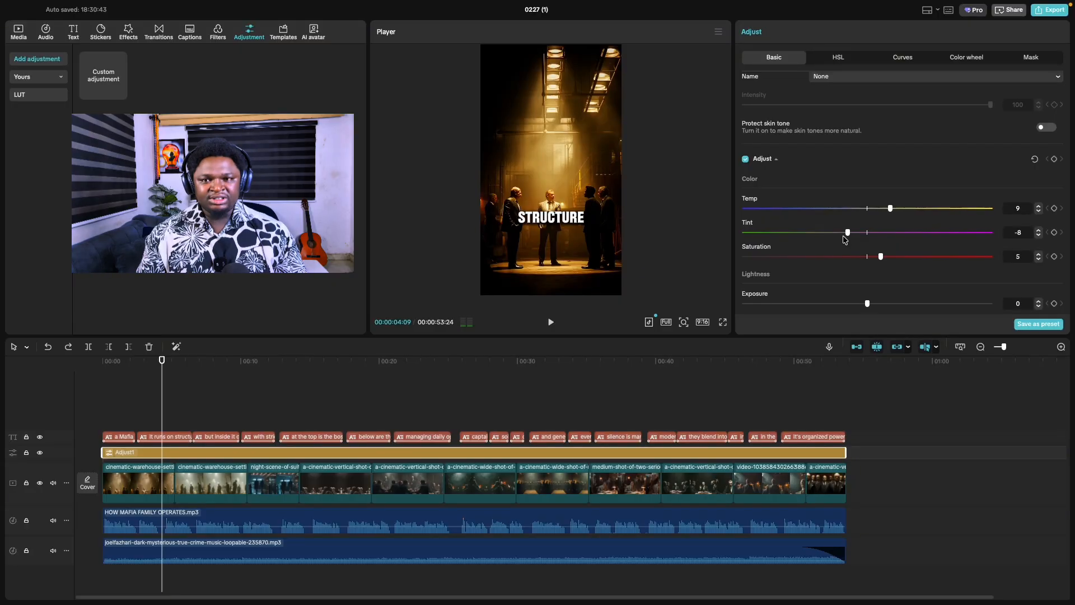
pyautogui.scroll(-5, 788, 242)
pyautogui.scroll(-1, 894, 233)
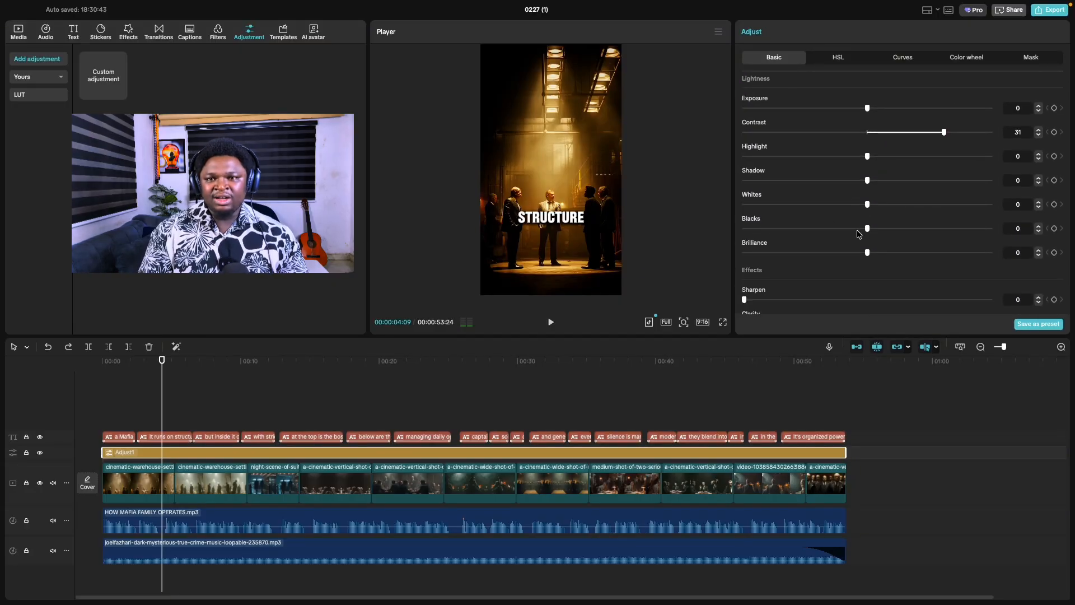
pyautogui.moveTo(867, 231); pyautogui.dragTo(851, 247)
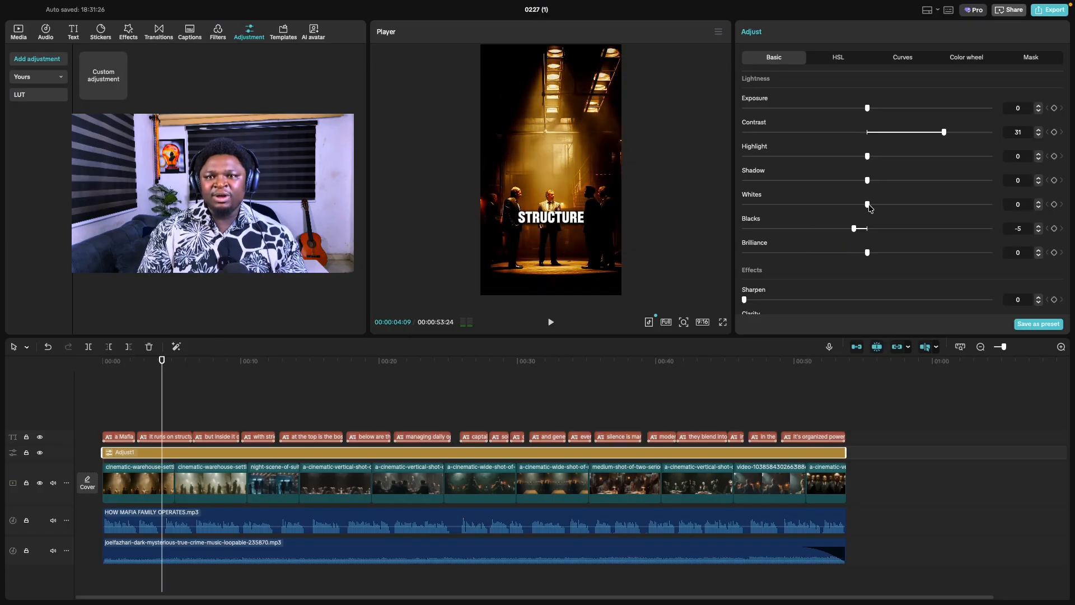
pyautogui.moveTo(869, 208); pyautogui.dragTo(829, 182)
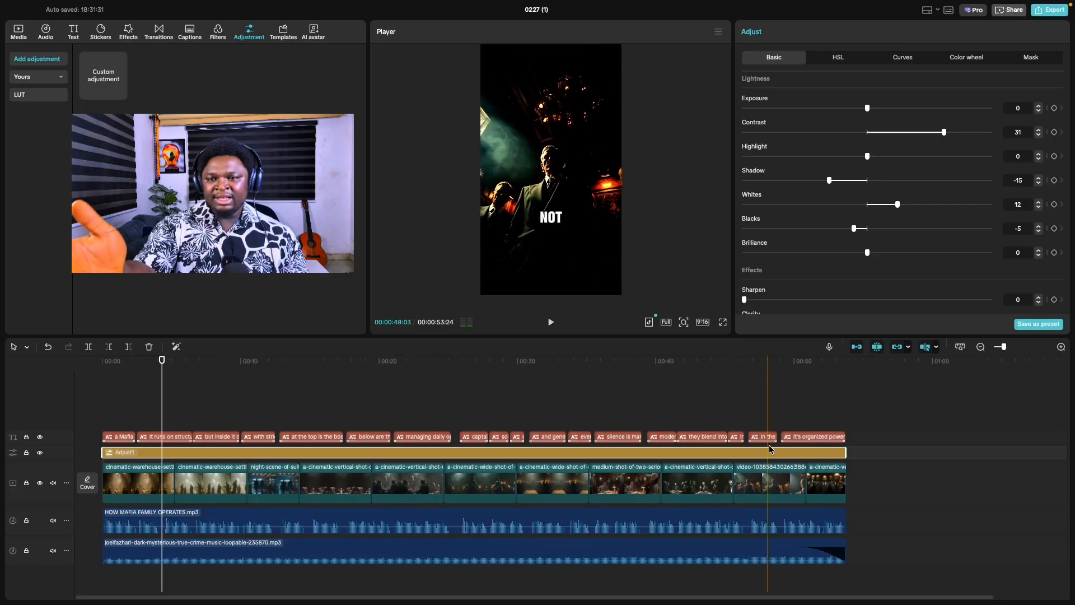
# View the frame at 00:00:35:25 in full screen to check the changed lightness grading.
pyautogui.click(600, 430)
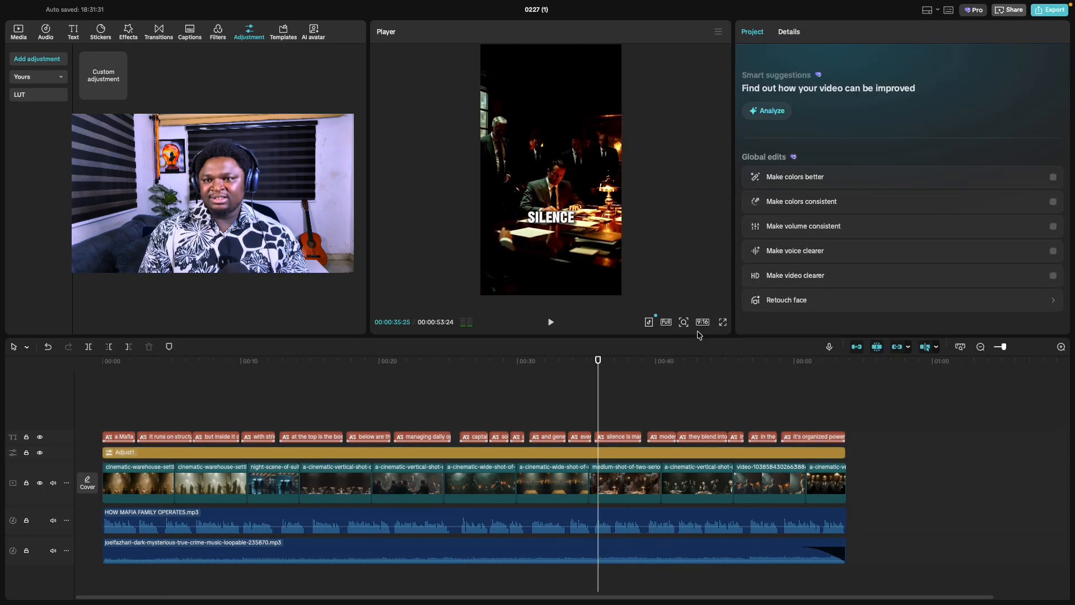
pyautogui.click(723, 322)
pyautogui.press('Escape')
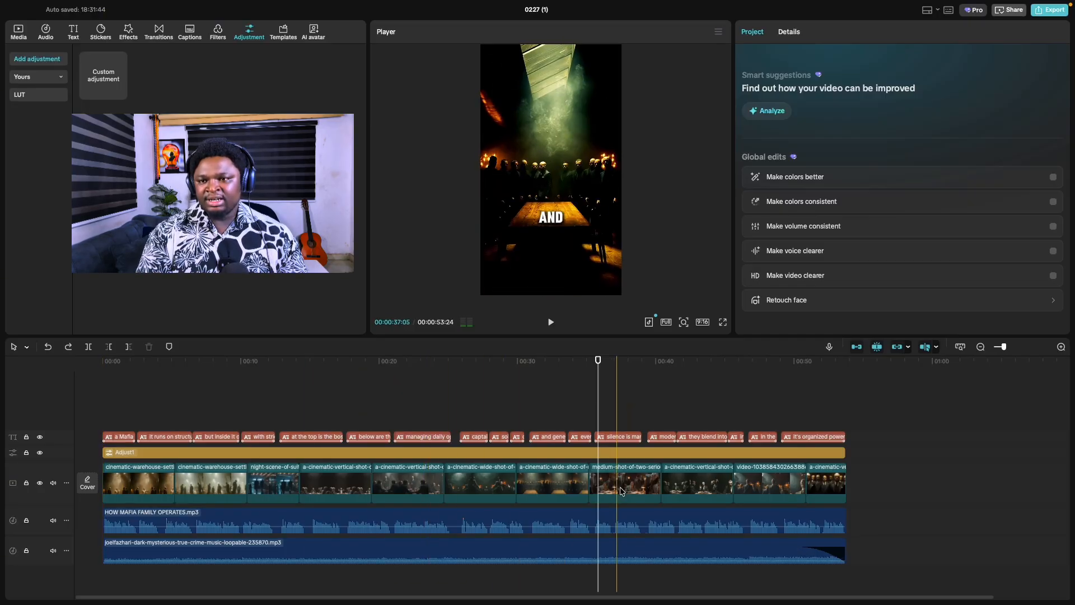
# Undo the shadow, whites and blacks changes on the adjustment layer and raise its sharpen to 70.
pyautogui.click(613, 452)
pyautogui.scroll(-5, 822, 253)
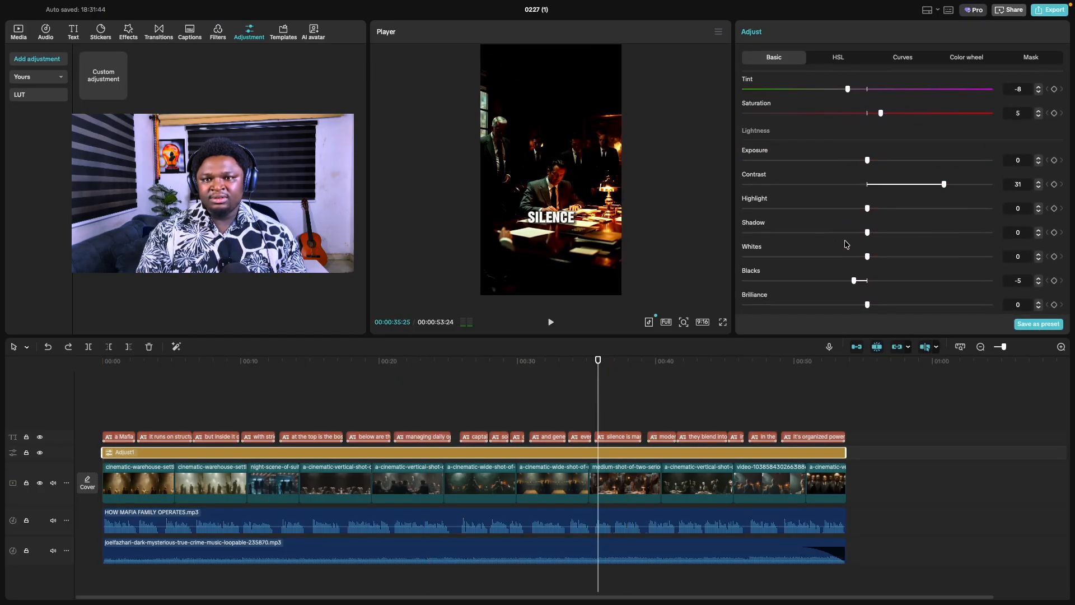
pyautogui.scroll(-2, 852, 291)
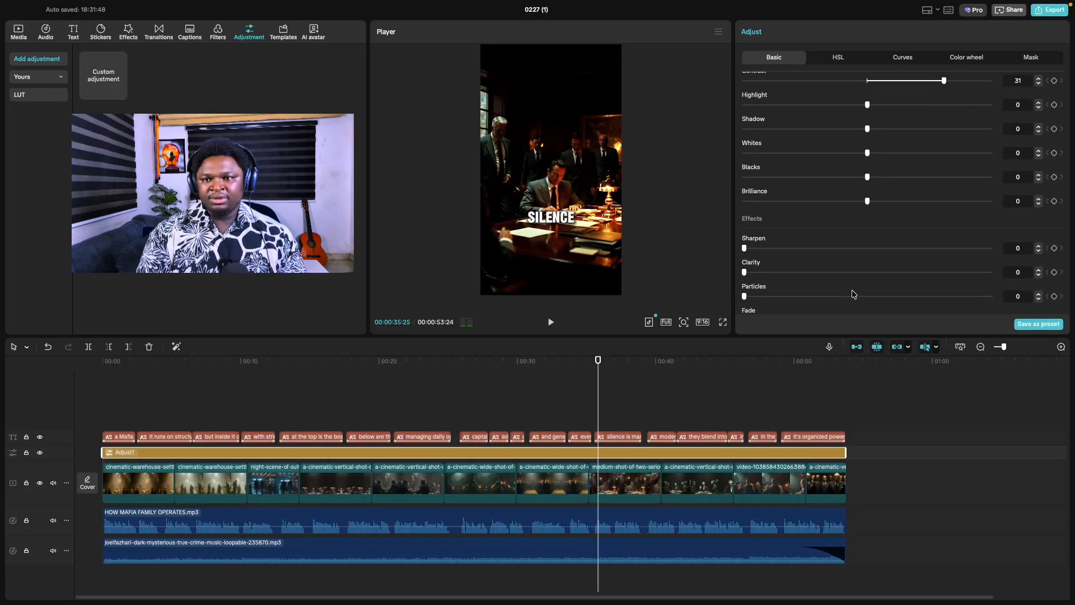
pyautogui.scroll(6, 857, 257)
pyautogui.scroll(-6, 851, 230)
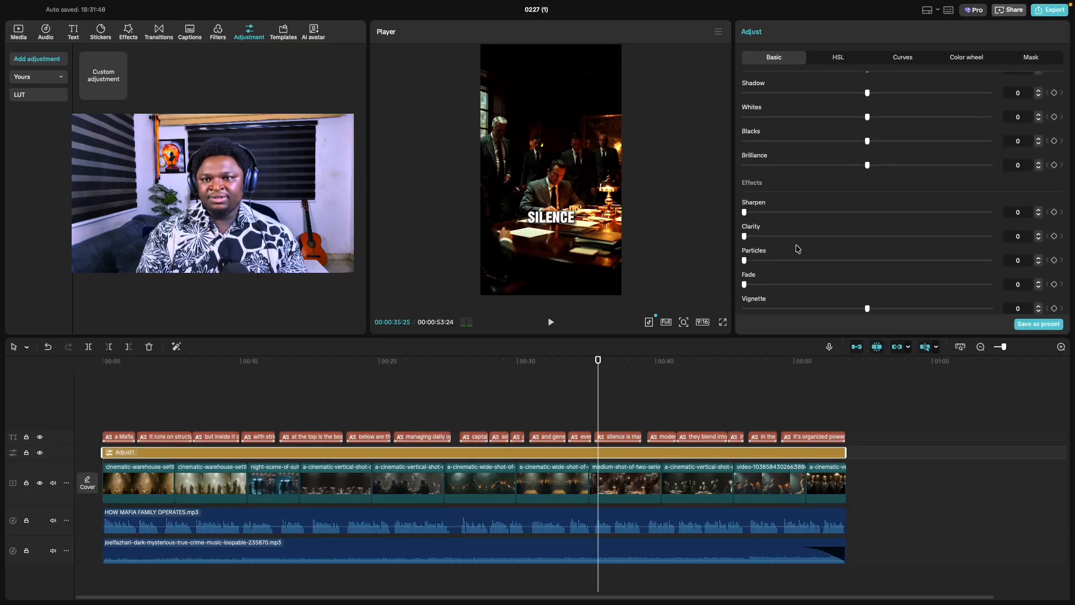
pyautogui.moveTo(833, 214); pyautogui.dragTo(926, 213)
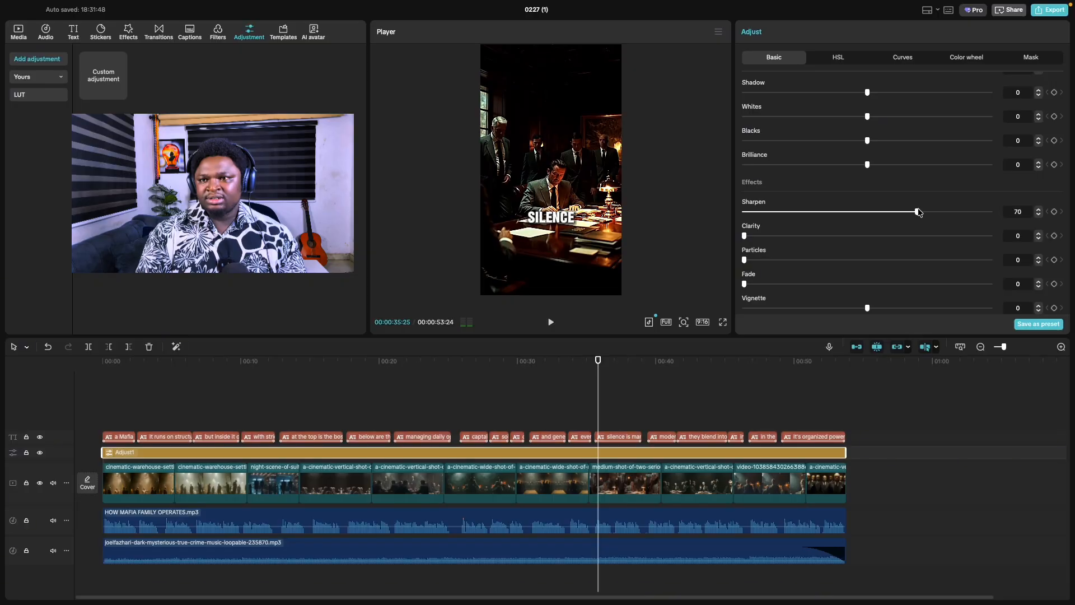
# Play a short stretch around 36 seconds in full screen to check the sharpening.
pyautogui.click(723, 323)
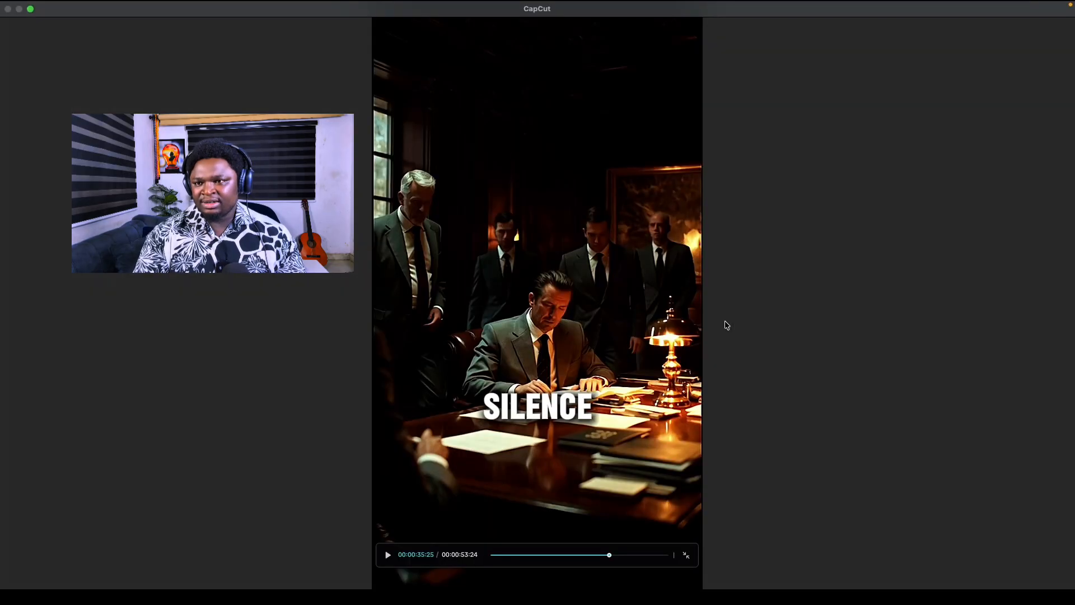
pyautogui.press('space')
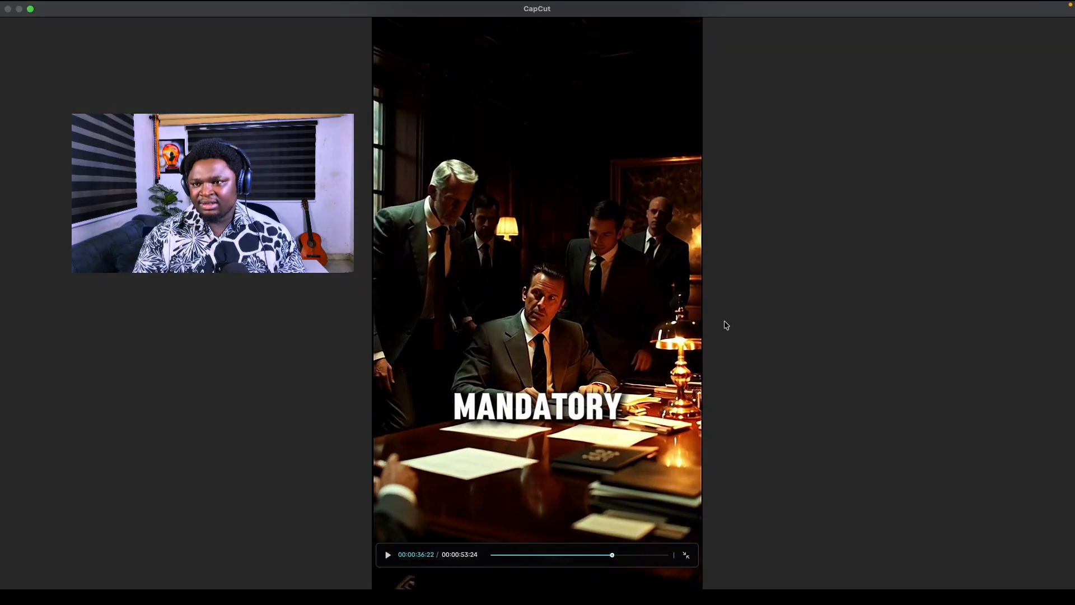
pyautogui.press('space')
pyautogui.press('Escape')
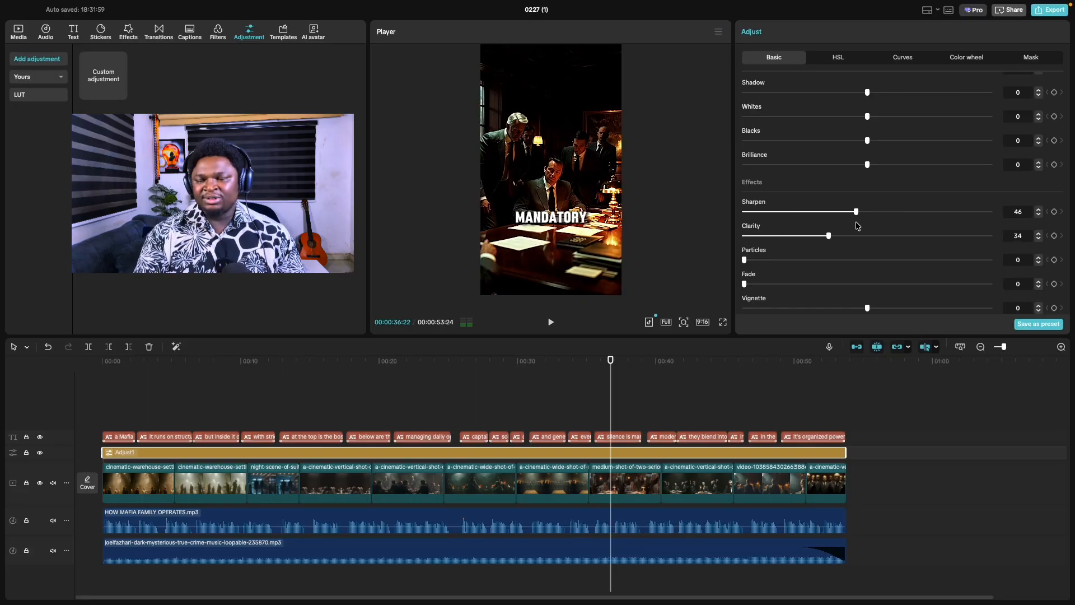
# Set the adjustment layer's sharpen to 44 and clarity to 34, and place the playhead near the start of the timeline.
pyautogui.scroll(5, 782, 242)
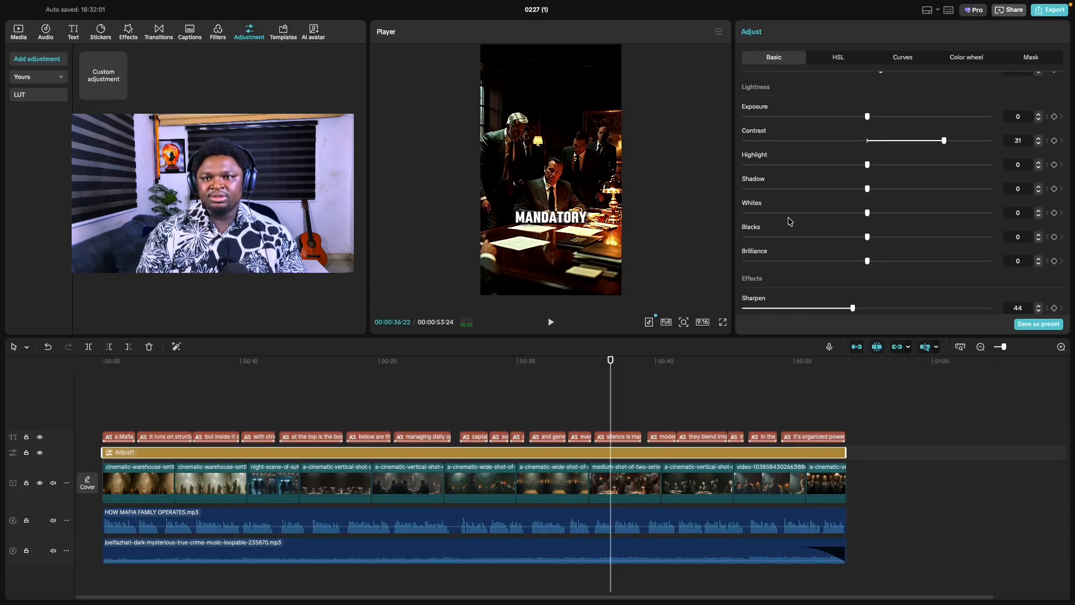
pyautogui.scroll(3, 917, 251)
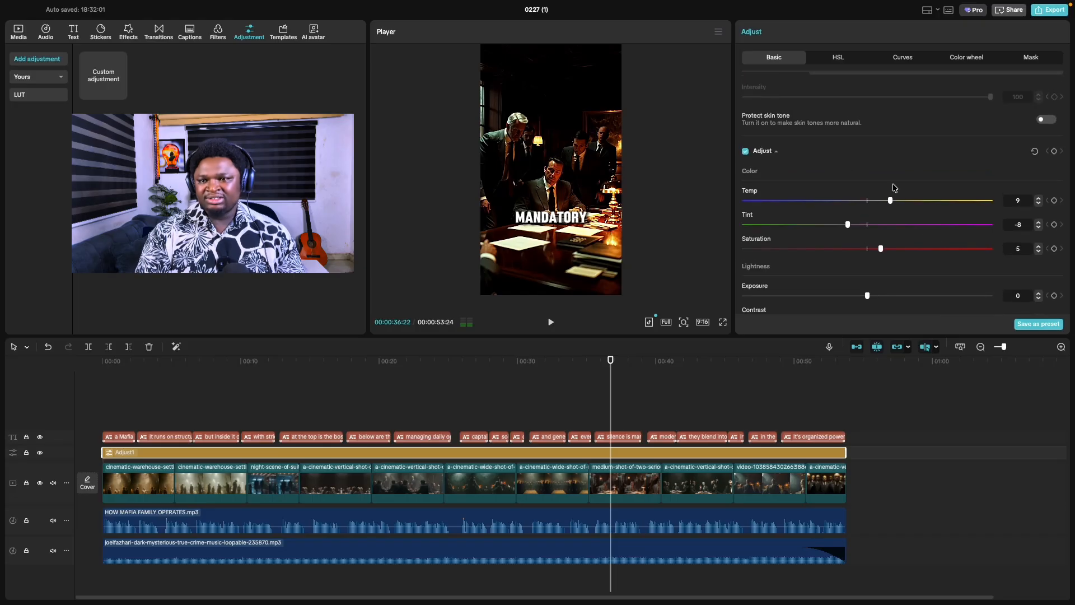
pyautogui.click(115, 404)
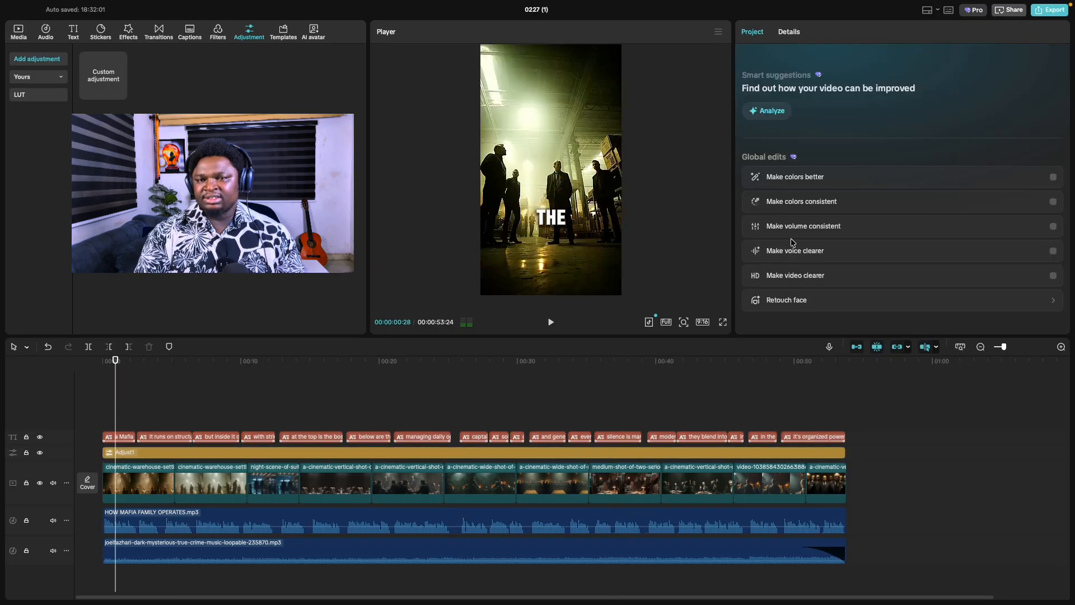
# Export the video as Practical 1 at 1080P resolution with the Recommended bit rate.
pyautogui.click(1049, 10)
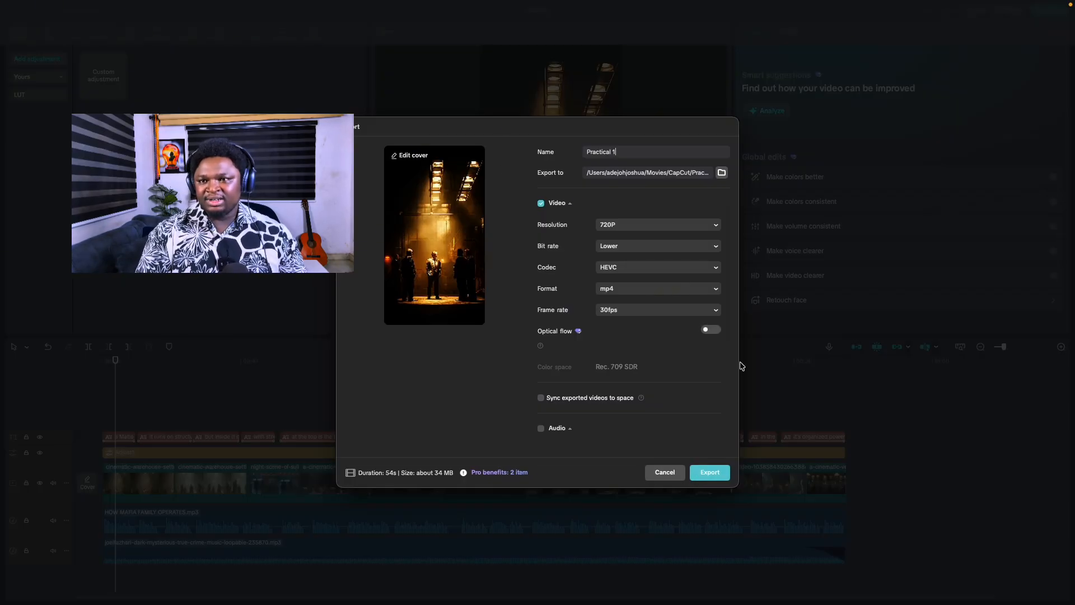
pyautogui.click(631, 226)
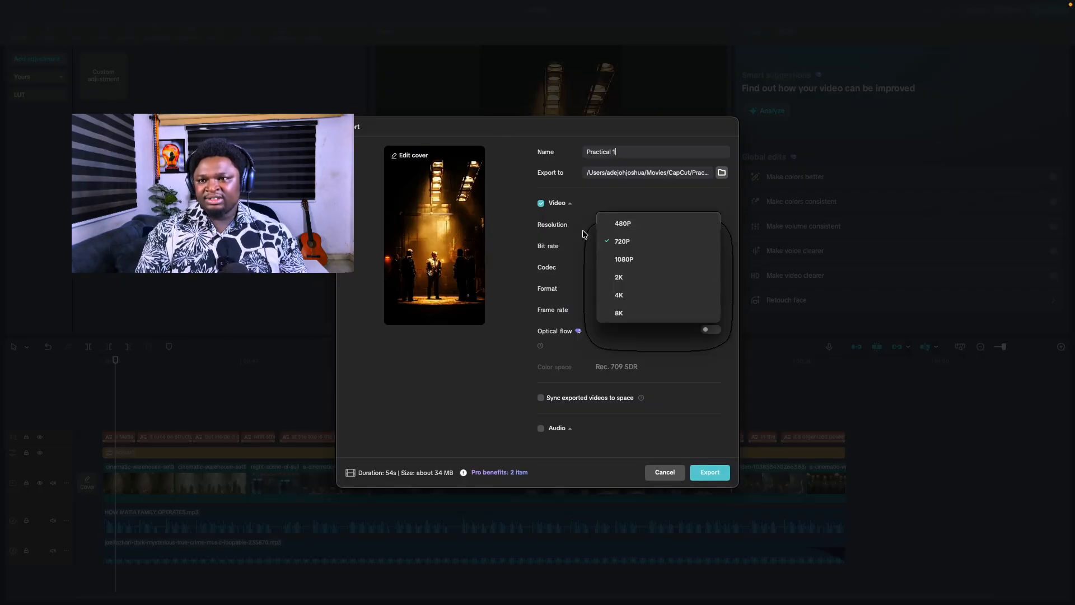
pyautogui.click(644, 261)
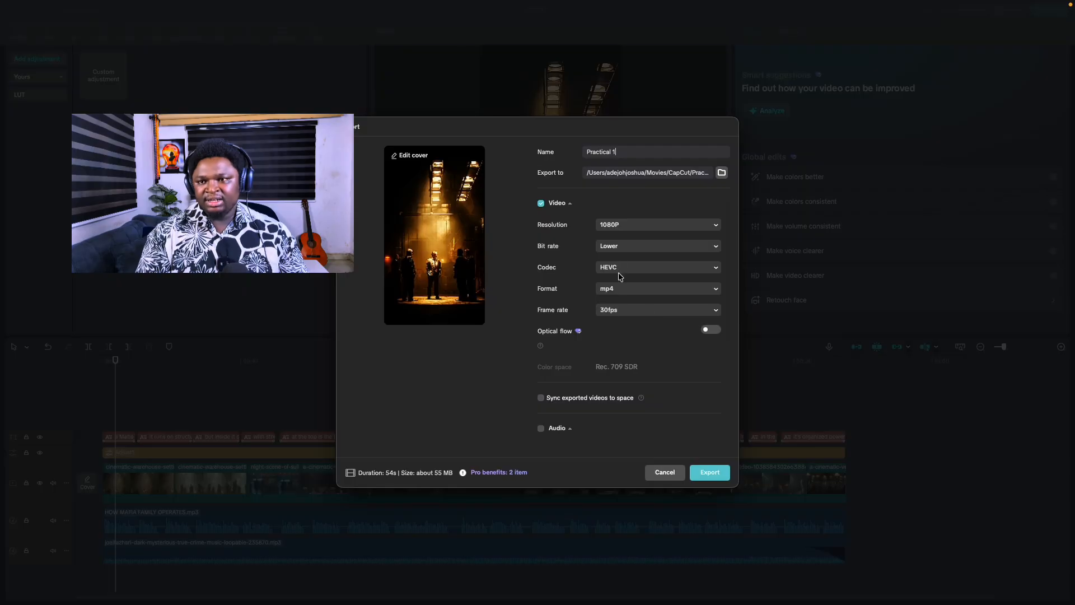
pyautogui.click(643, 247)
pyautogui.click(666, 262)
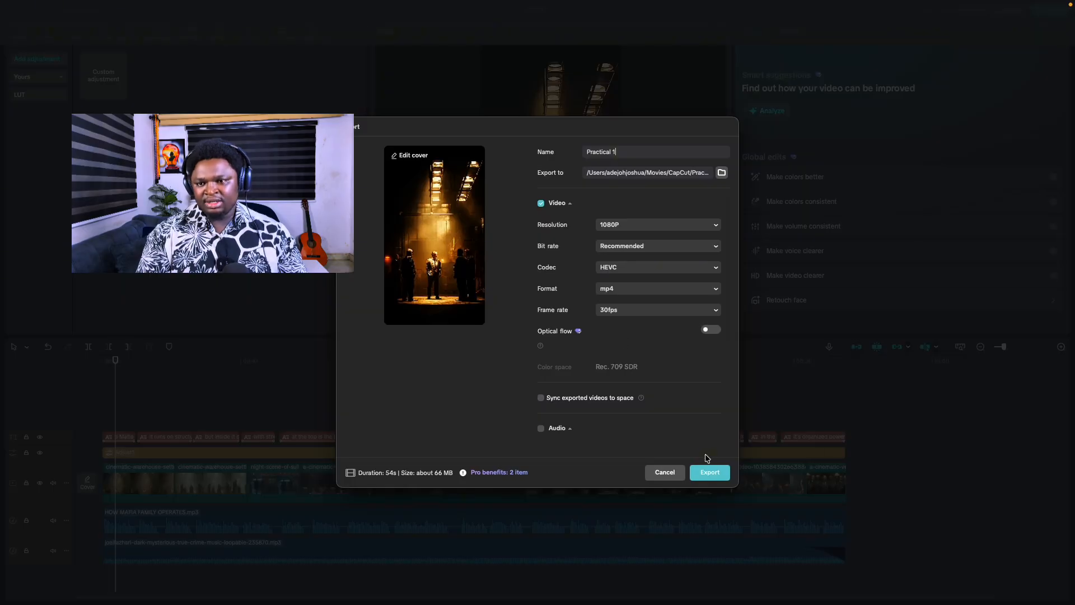
pyautogui.click(710, 472)
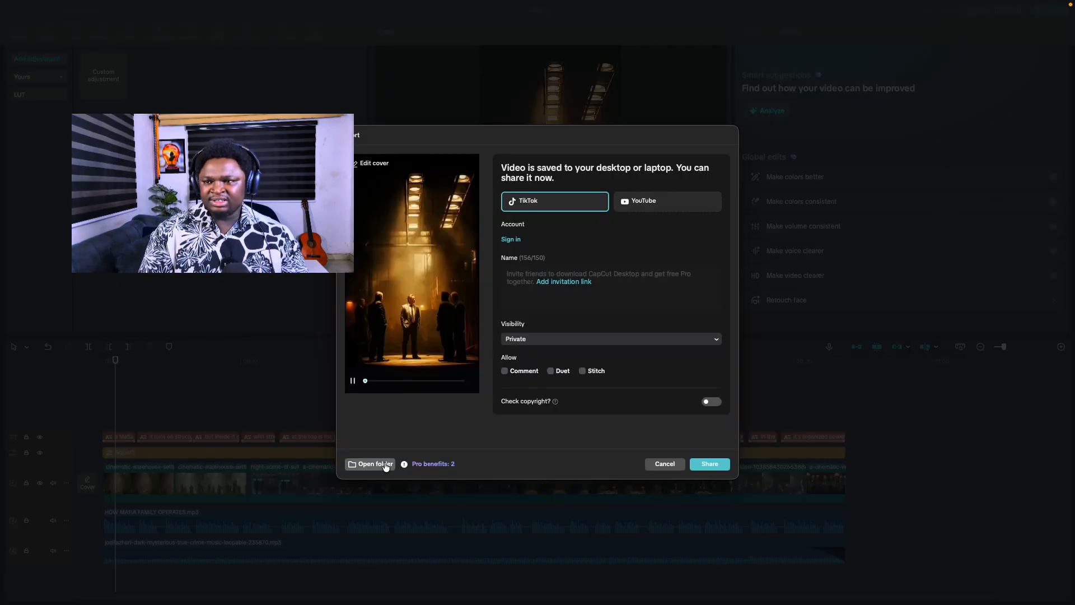
# Open the export folder in Finder and preview Practical 1.mp4.
pyautogui.click(385, 464)
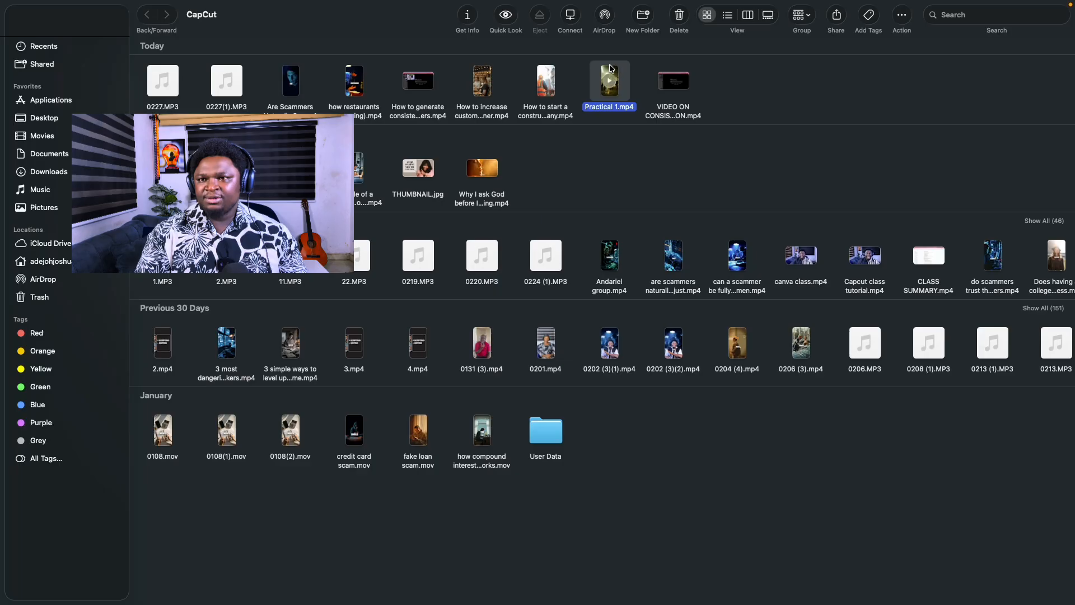
pyautogui.press('space')
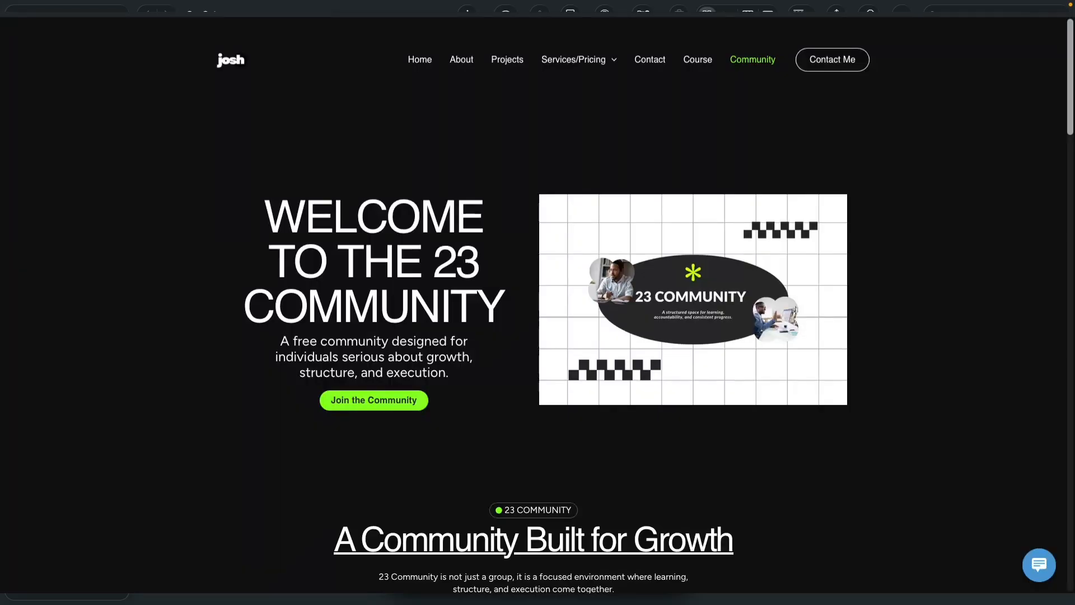
# Look through the 23 Community web page, including its About The 23 Community section.
pyautogui.scroll(-3, 1053, 33)
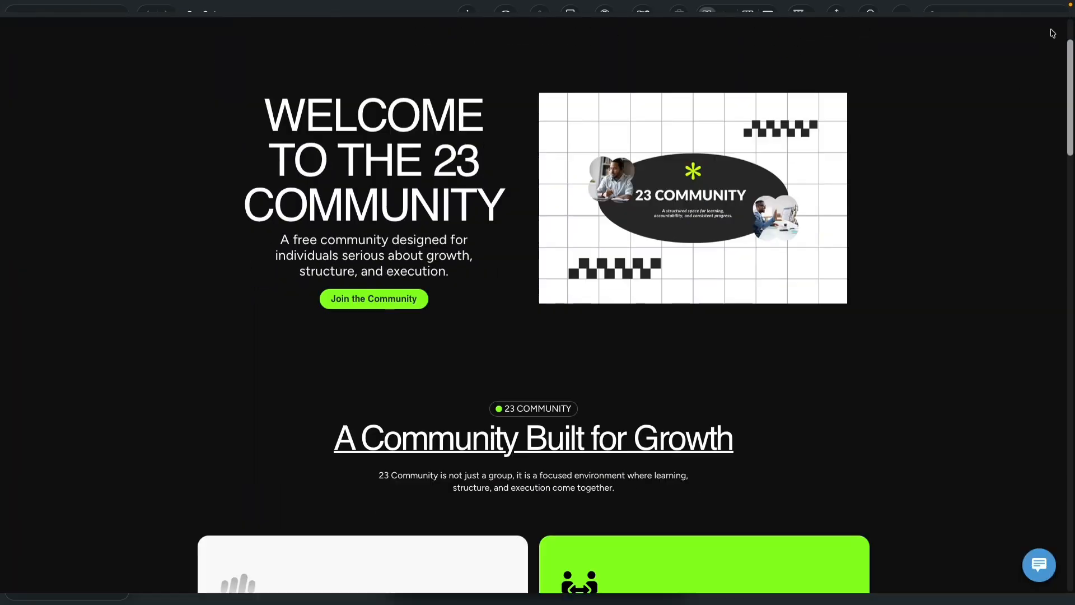
pyautogui.scroll(-15, 1052, 33)
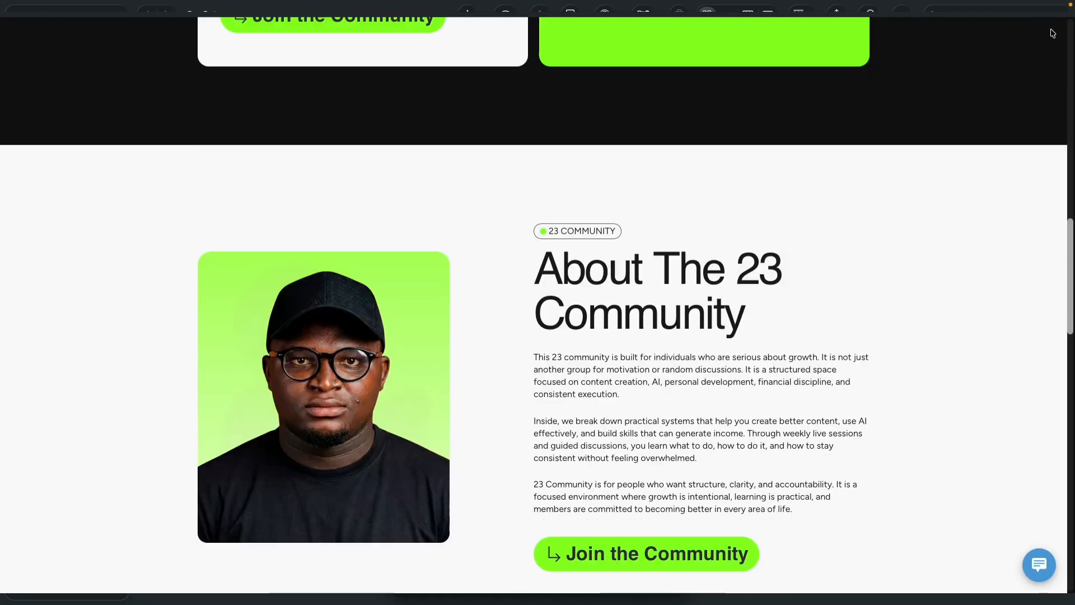
pyautogui.scroll(-4, 1053, 33)
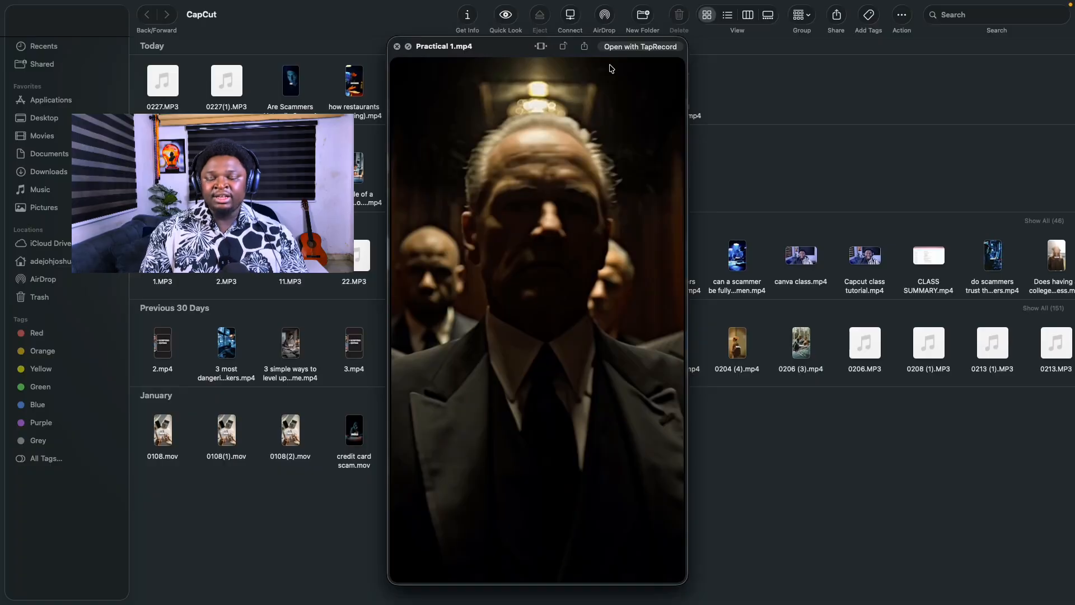